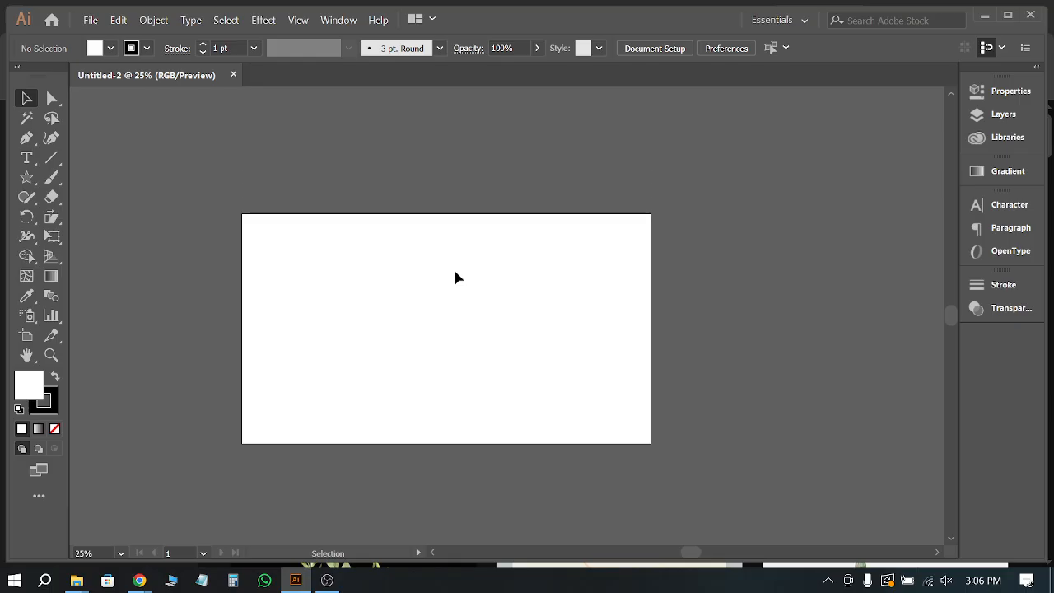
Step: Switch to Chrome and search Google Images for "image" in a new tab
alt+scroll(416, 320, up, 2)
scroll(396, 342, up, 1)
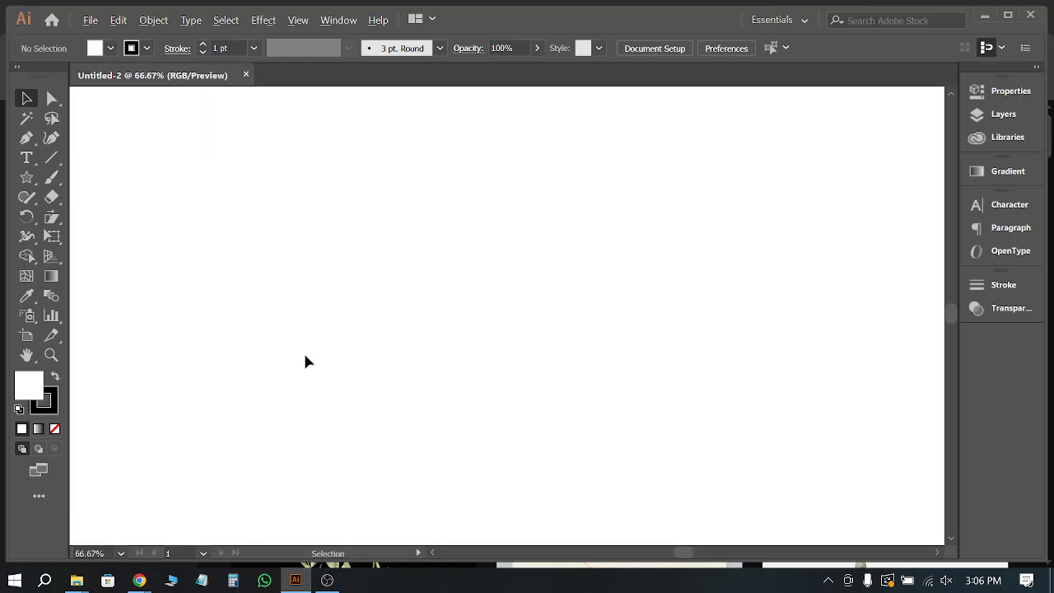
mouse_move(141, 576)
click(83, 511)
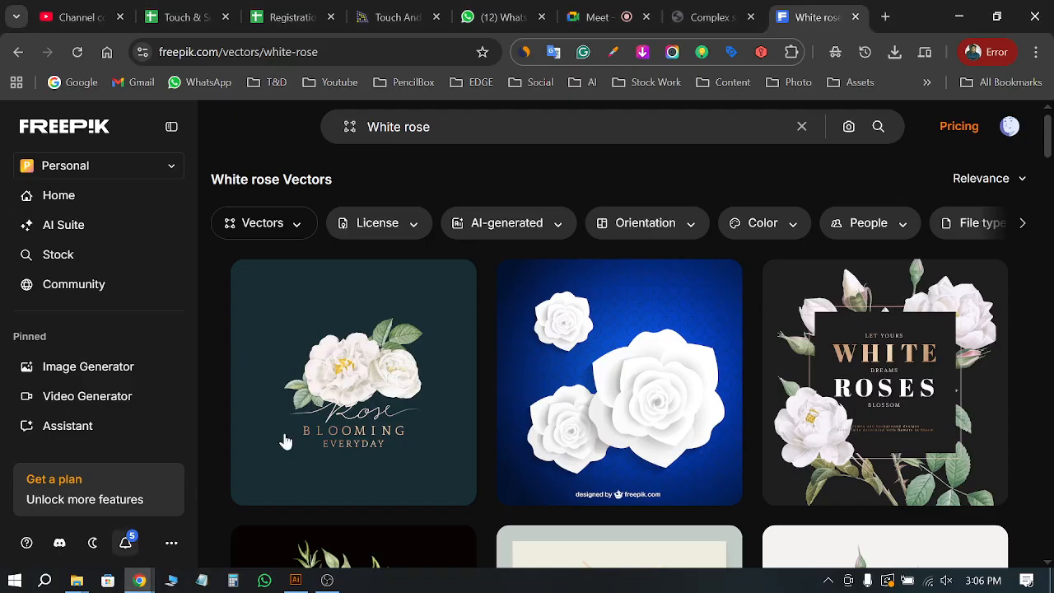
click(885, 17)
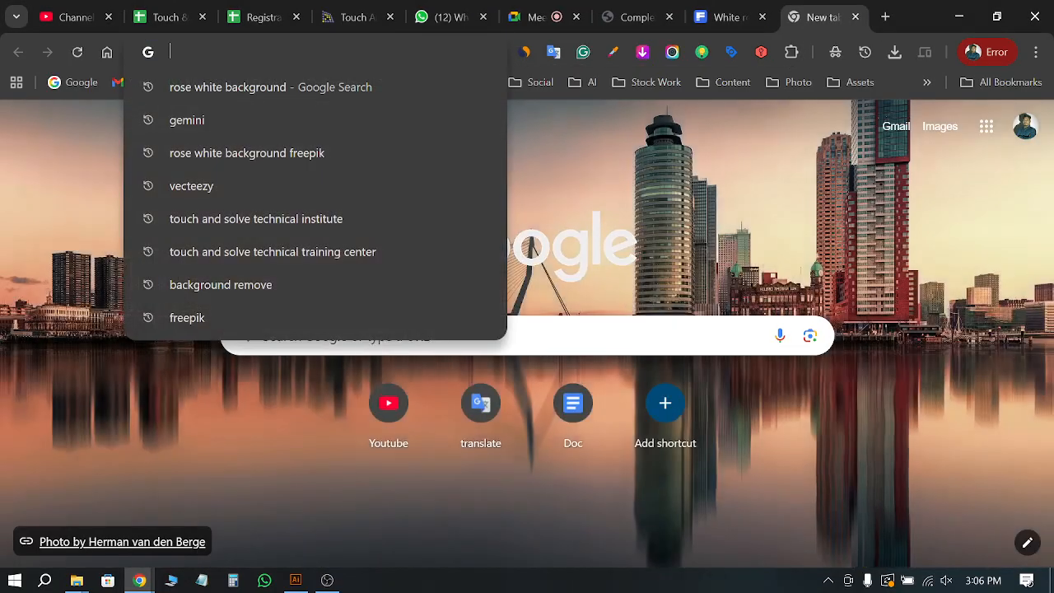
text(image)
key(Return)
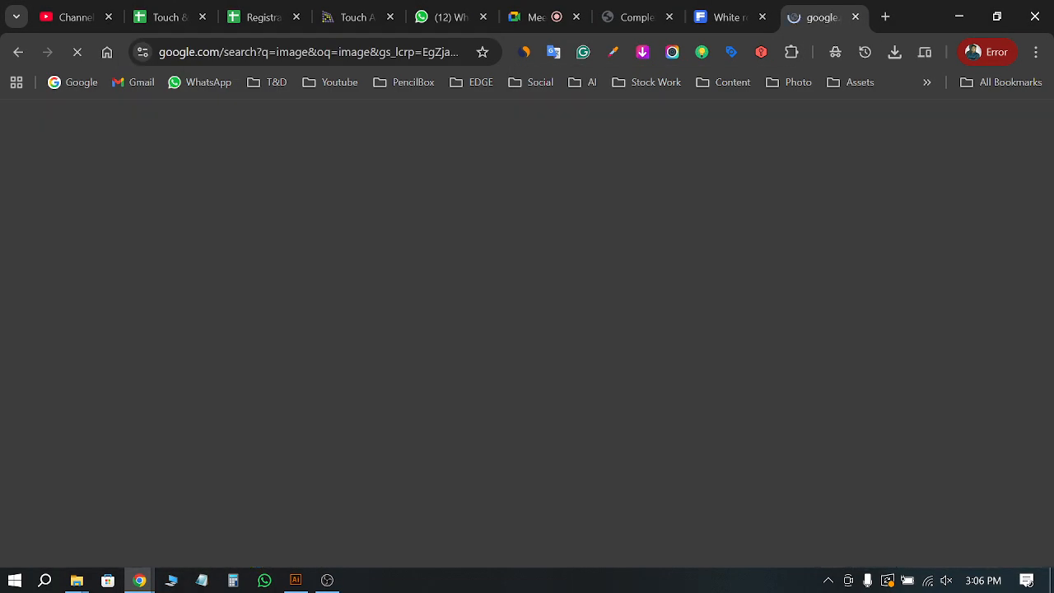
click(181, 195)
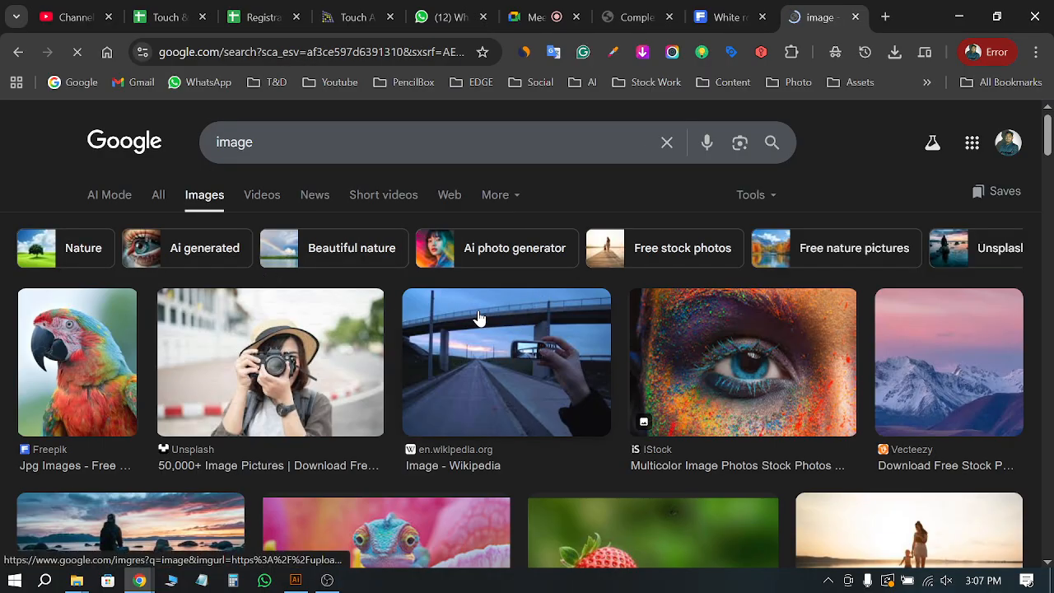
Step: Copy the letsenhance.io chameleon picture from the image results
scroll(738, 364, down, 2)
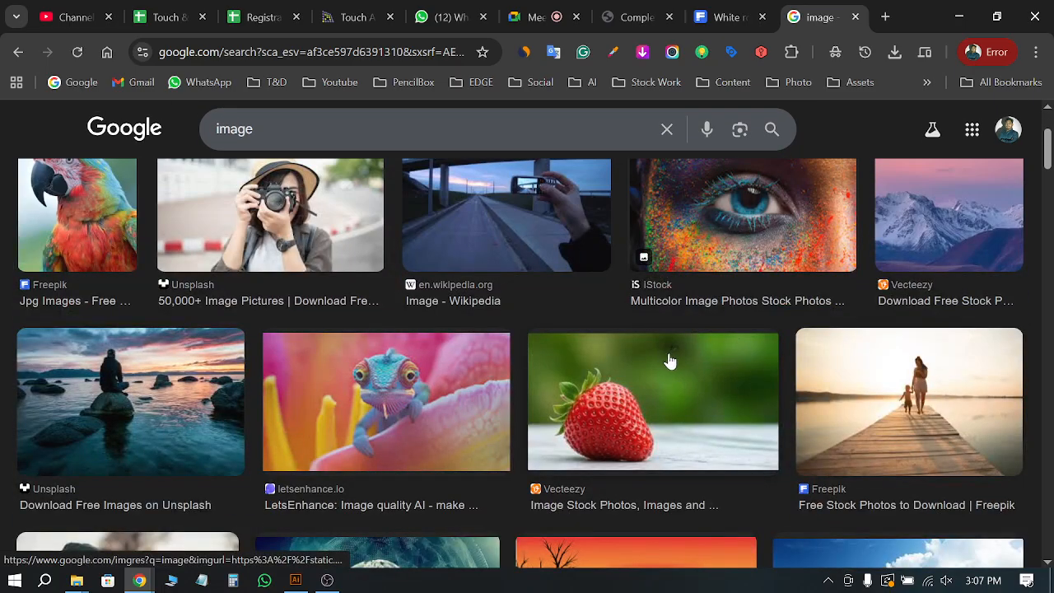
click(406, 400)
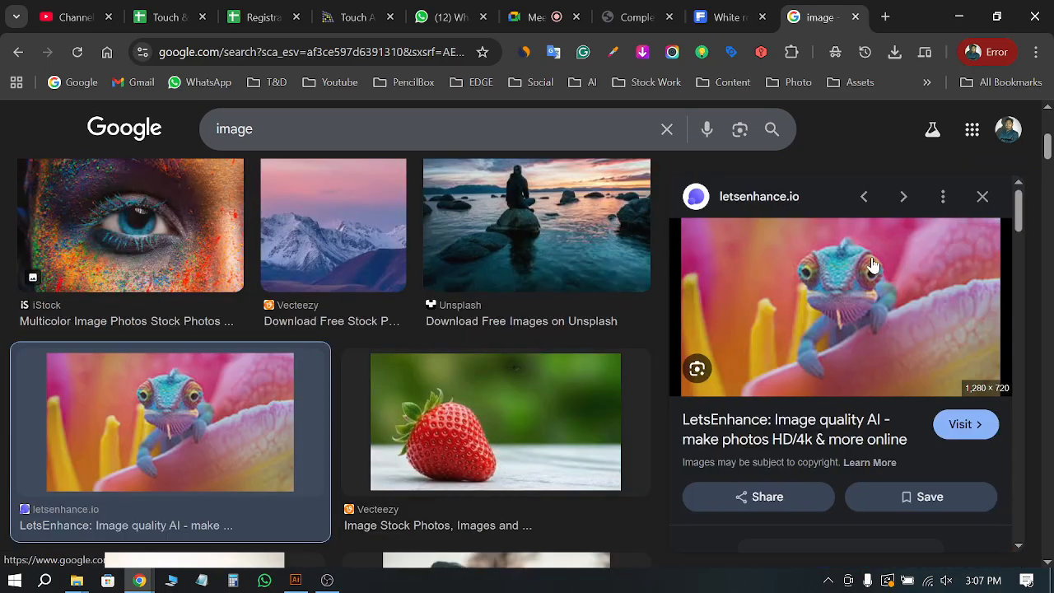
right_click(845, 284)
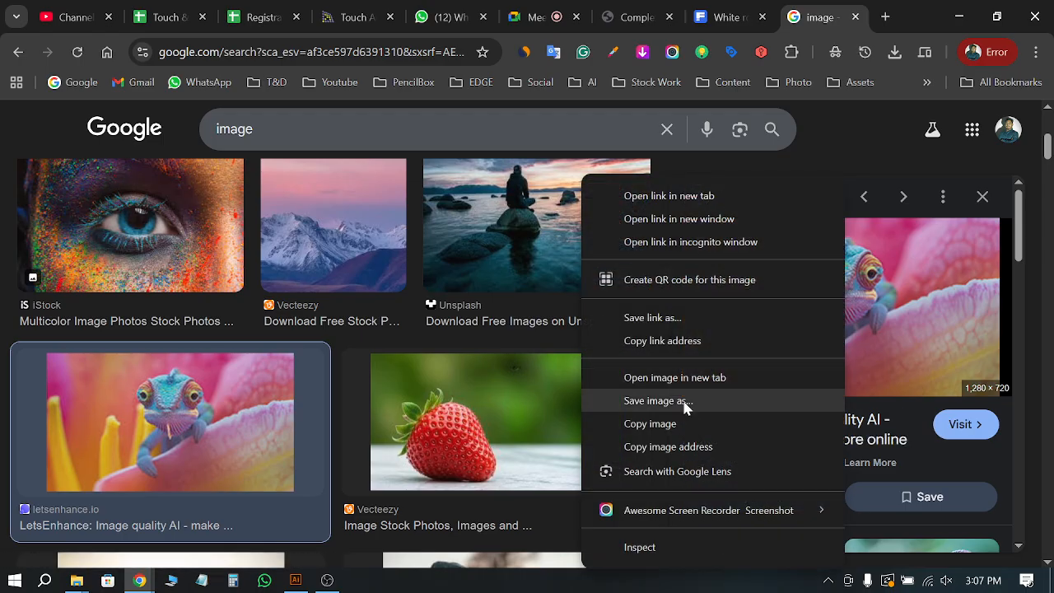
click(664, 429)
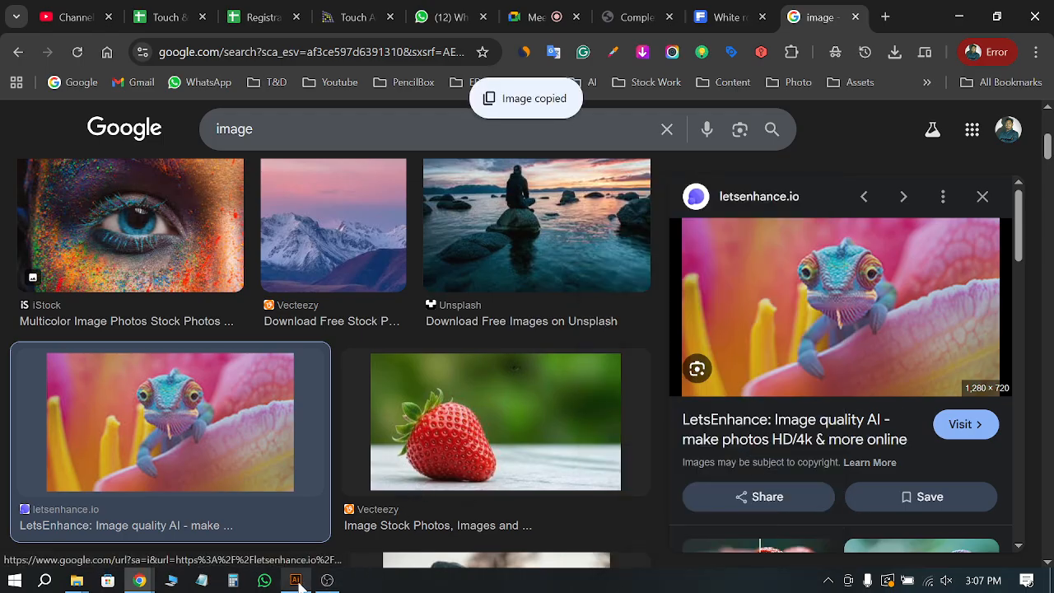
Step: Switch to Illustrator, paste the copied chameleon picture into the document and deselect it
click(326, 580)
click(327, 581)
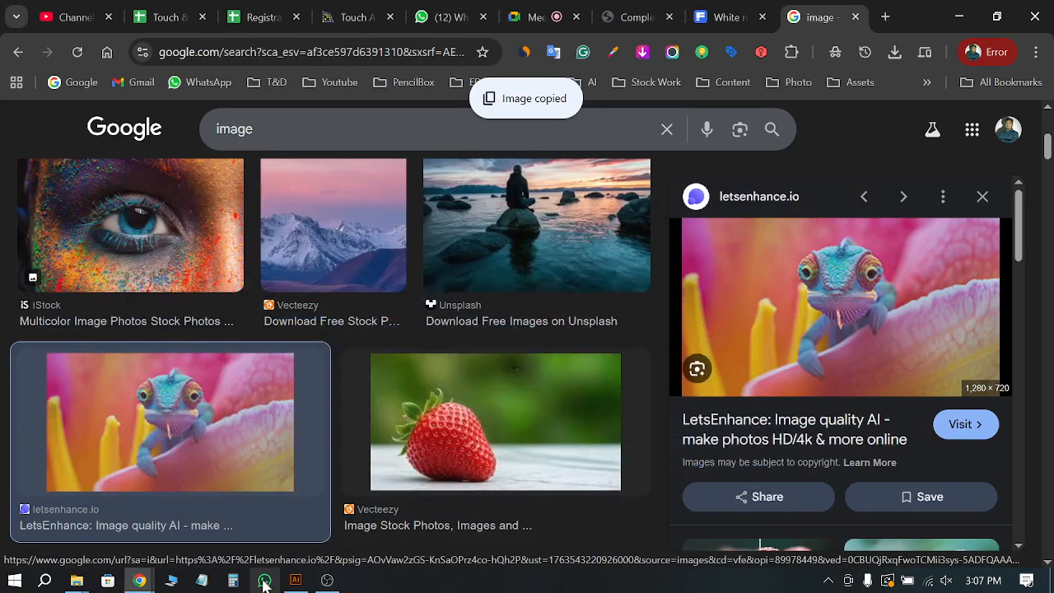
click(296, 580)
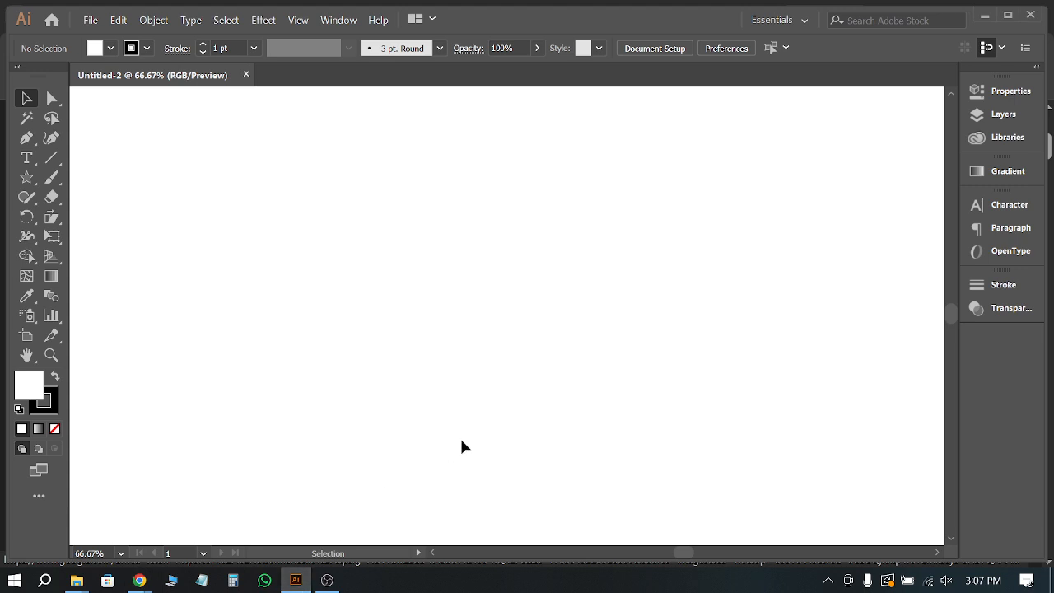
key(ctrl+v)
alt+scroll(542, 340, down, 6)
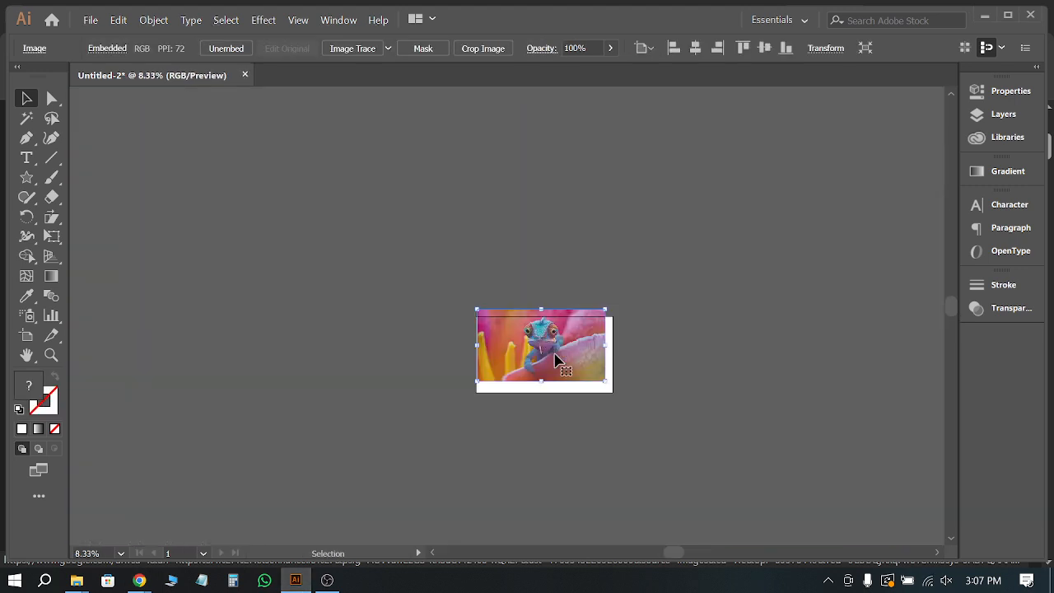
alt+scroll(550, 354, up, 2)
mouse_move(140, 580)
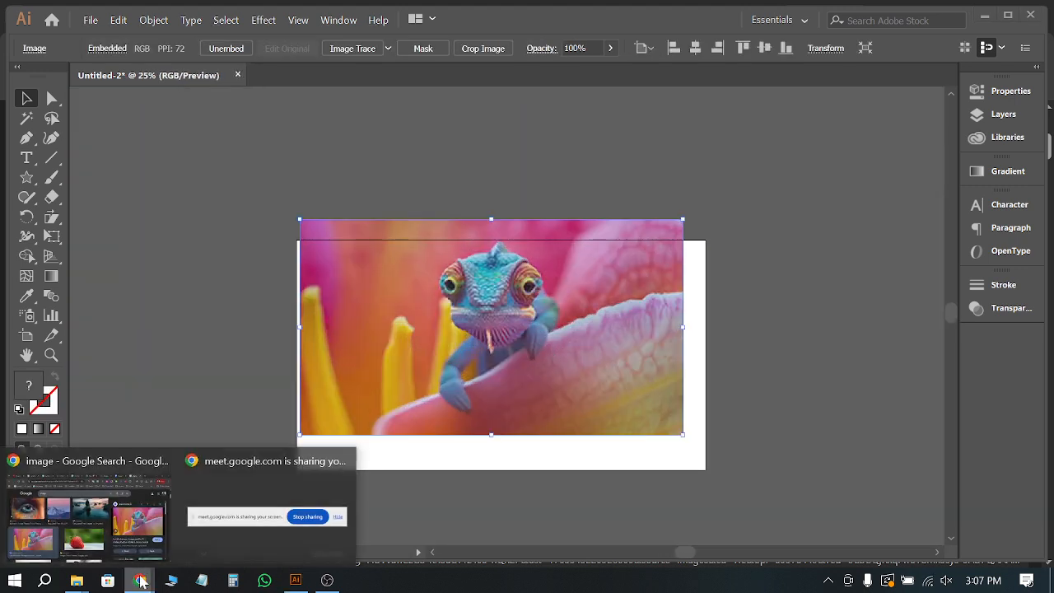
mouse_move(125, 532)
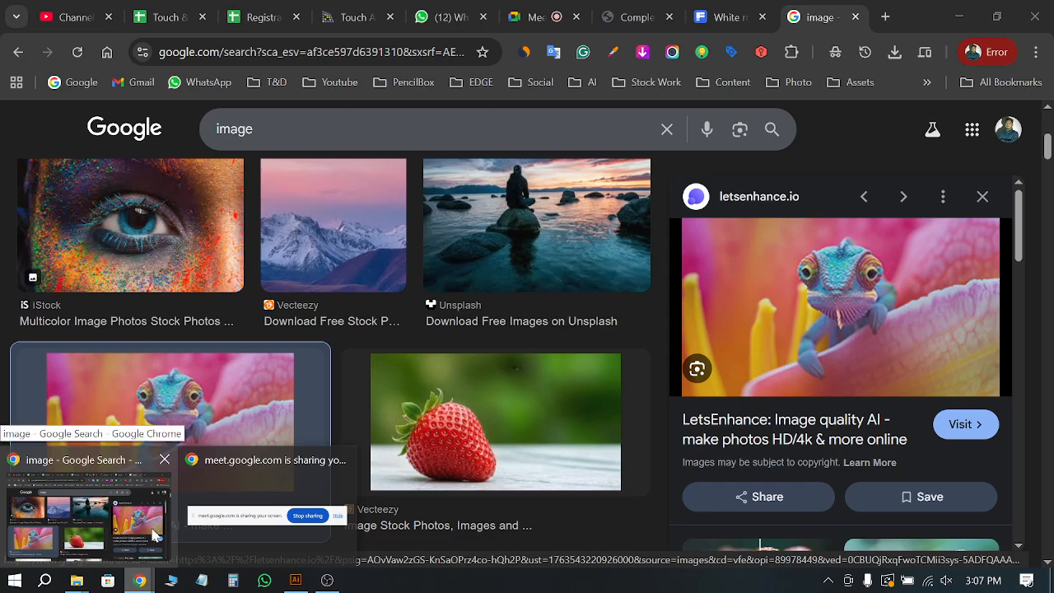
mouse_move(282, 534)
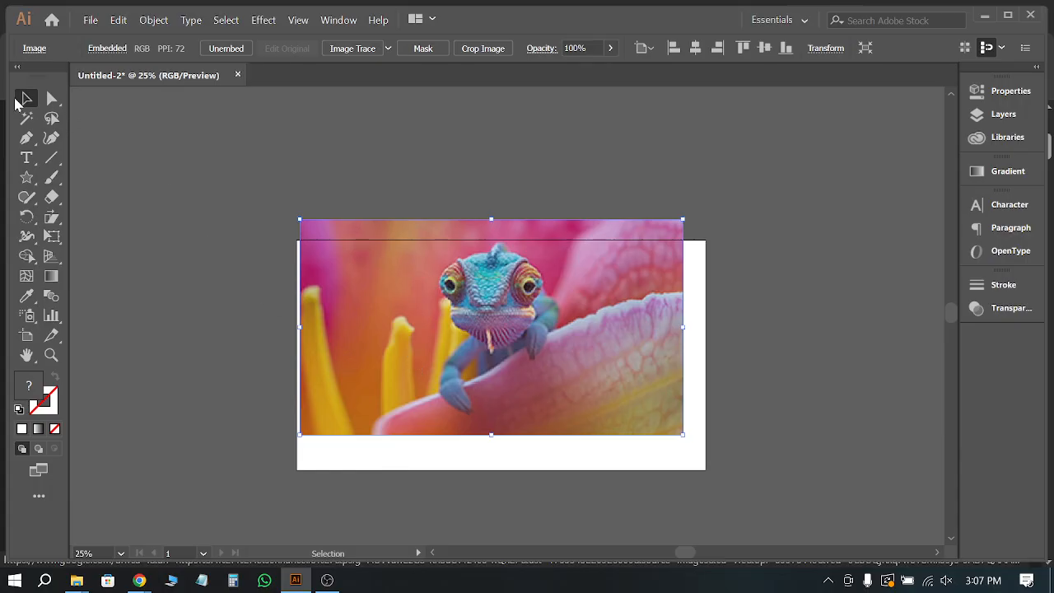
click(335, 110)
scroll(588, 322, down, 2)
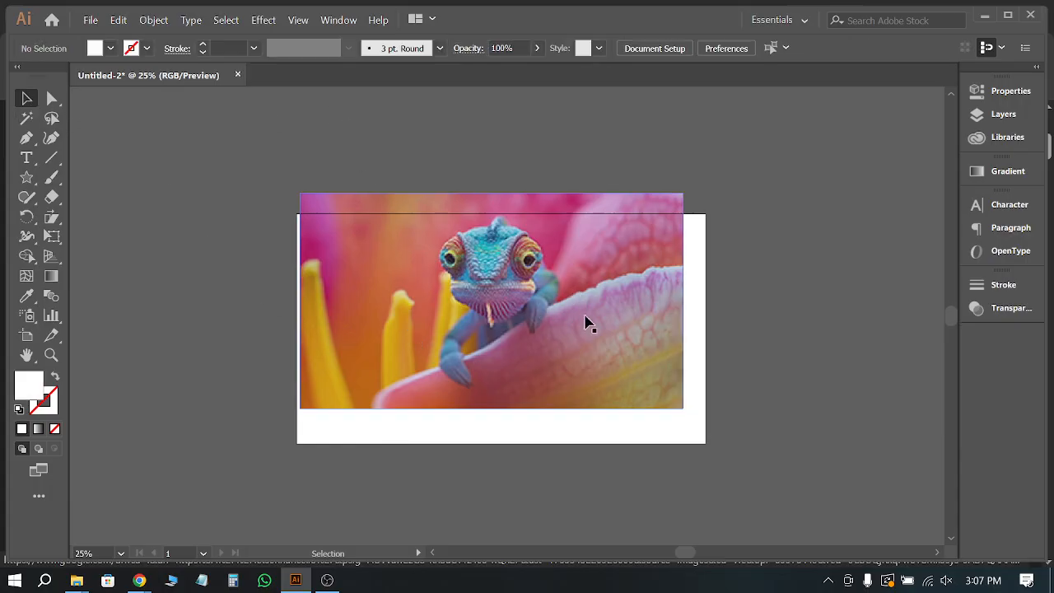
Step: Switch to Chrome and search Google for "city image" in a new tab
click(86, 494)
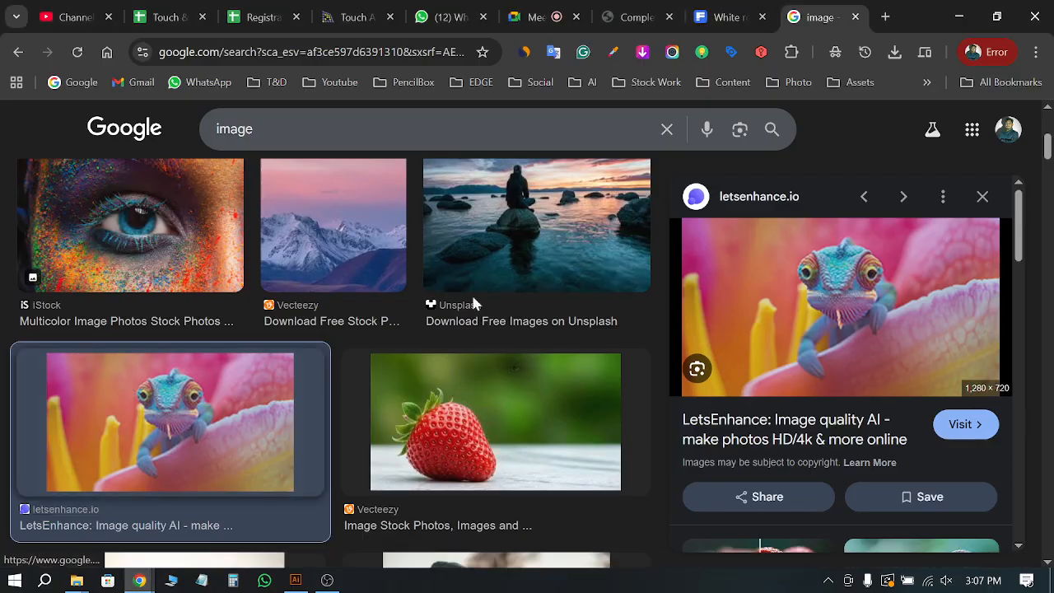
click(885, 16)
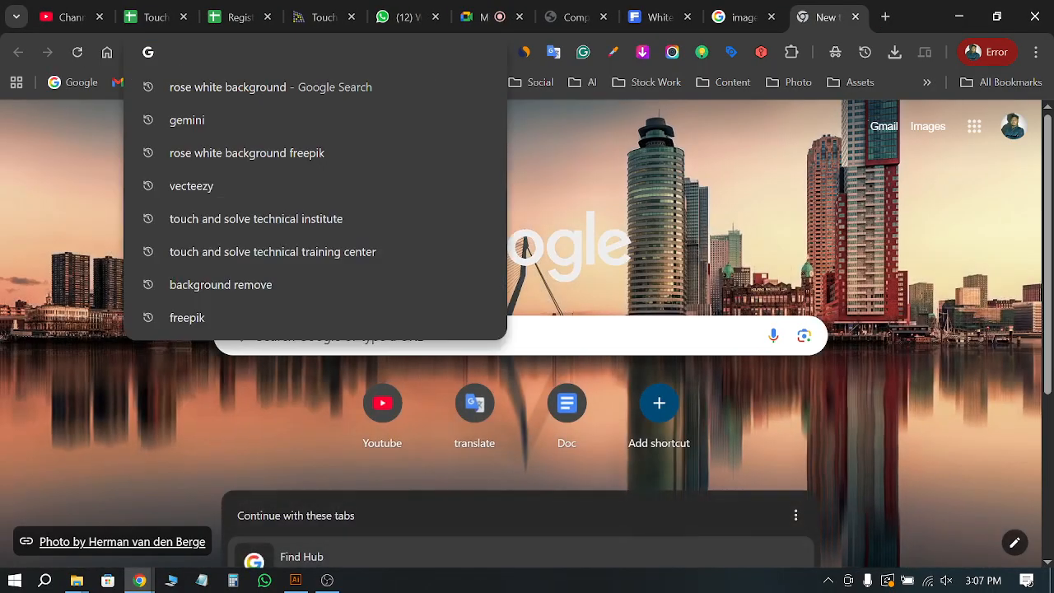
text(city)
key(Return)
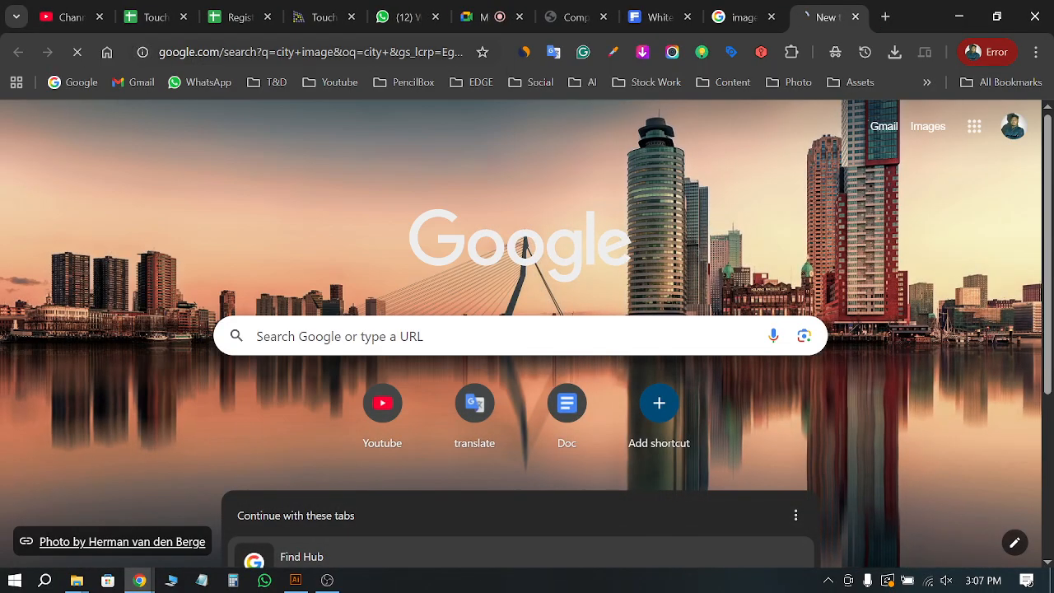
scroll(414, 313, down, 1)
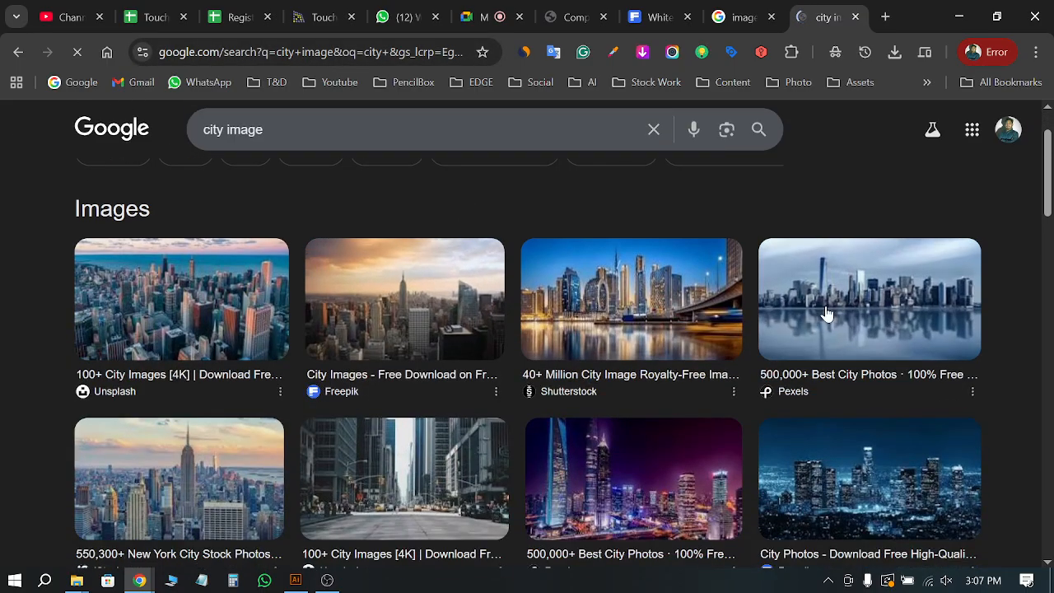
scroll(824, 309, down, 1)
scroll(576, 303, up, 1)
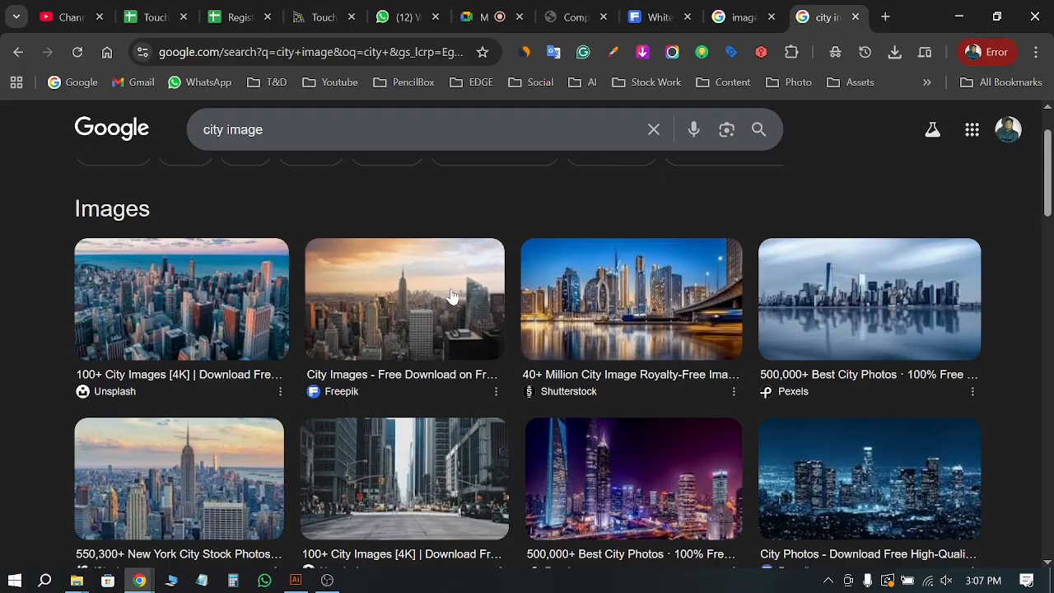
Step: Copy the Freepik sunset city skyline picture and paste it into the Illustrator document
click(451, 297)
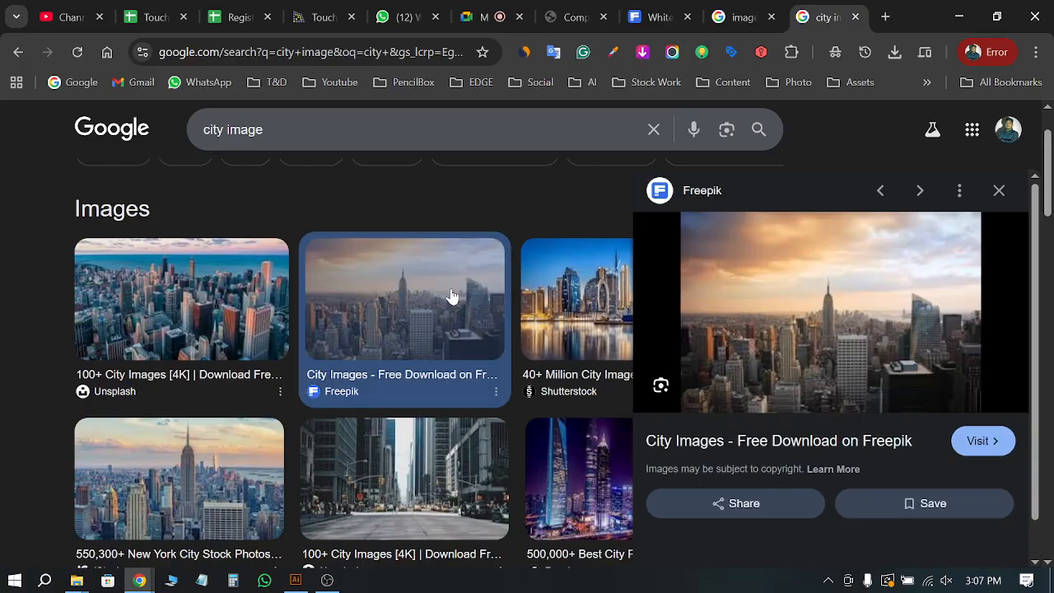
right_click(863, 301)
click(663, 425)
click(296, 580)
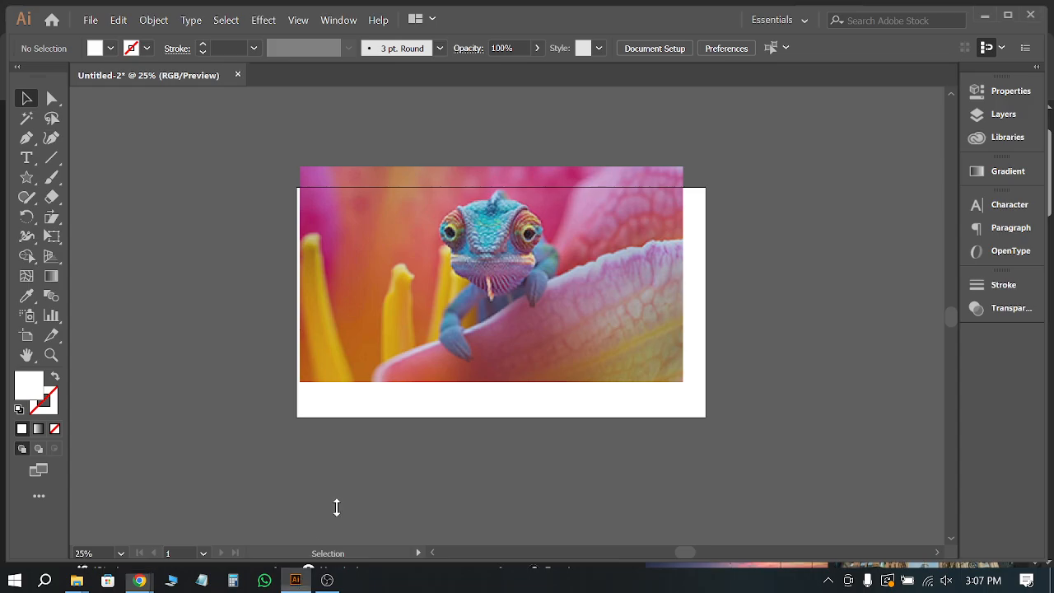
key(ctrl+v)
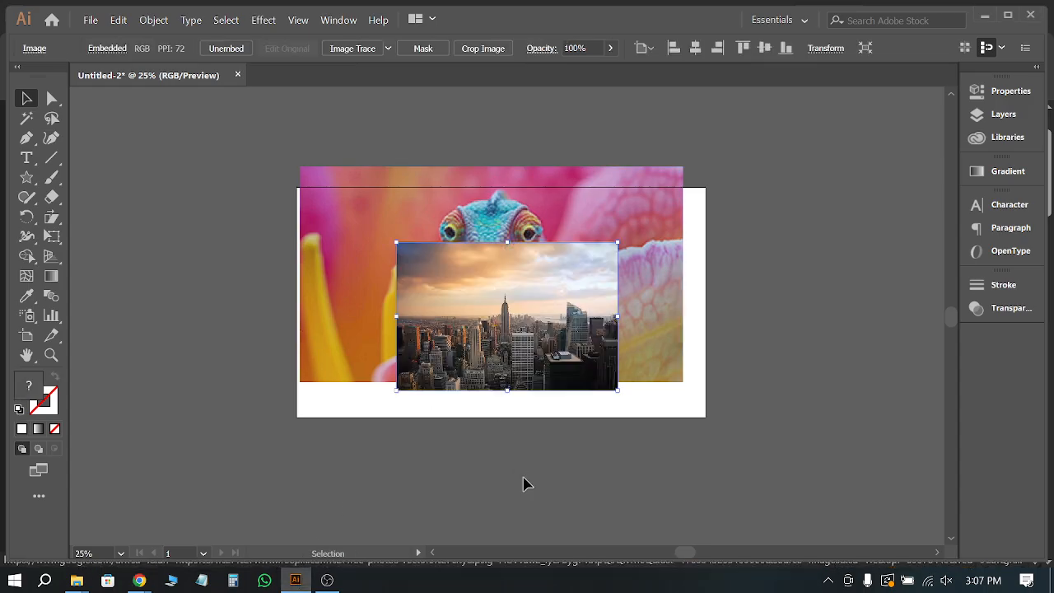
Step: Move the chameleon picture off the artboard to its right and align the city picture to the artboard's left and top edges
drag(317, 228, 771, 209)
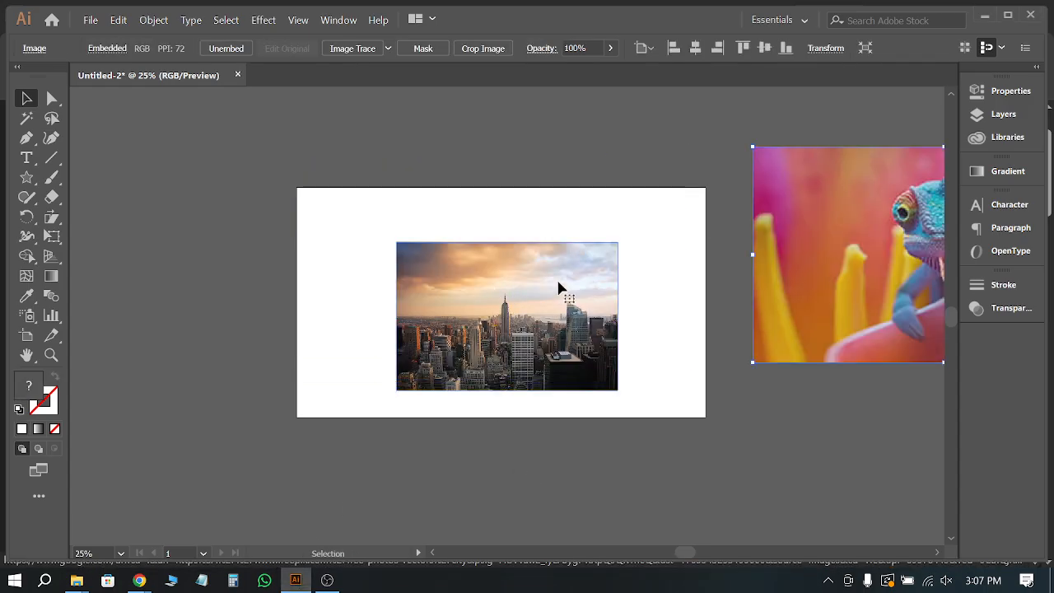
click(557, 288)
click(673, 47)
click(742, 48)
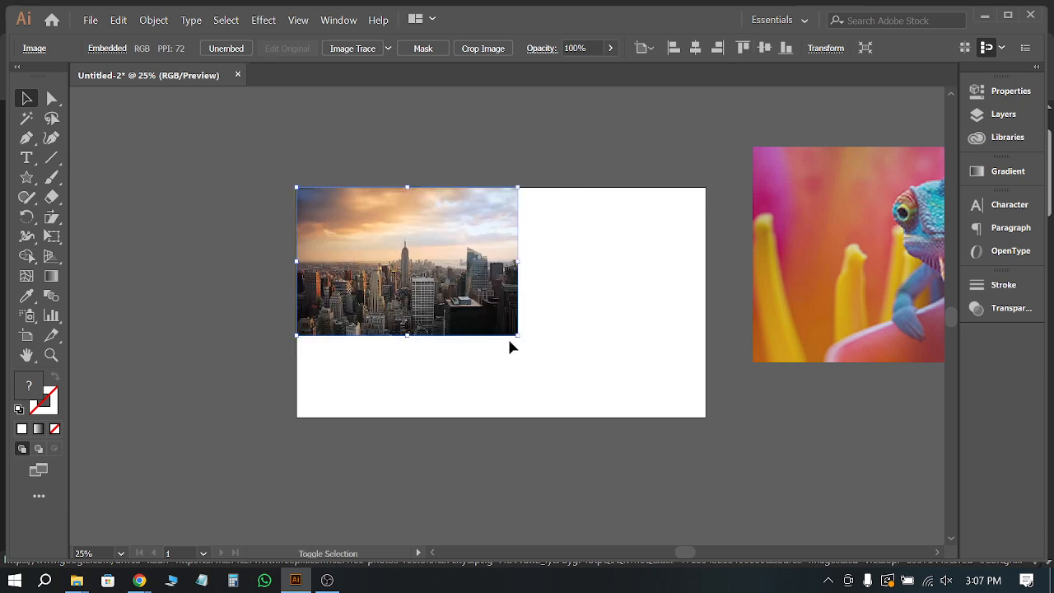
Step: Scale the city picture proportionally to the artboard's full height and narrow the artboard to 1149 px wide to match the picture
drag(517, 337, 635, 456)
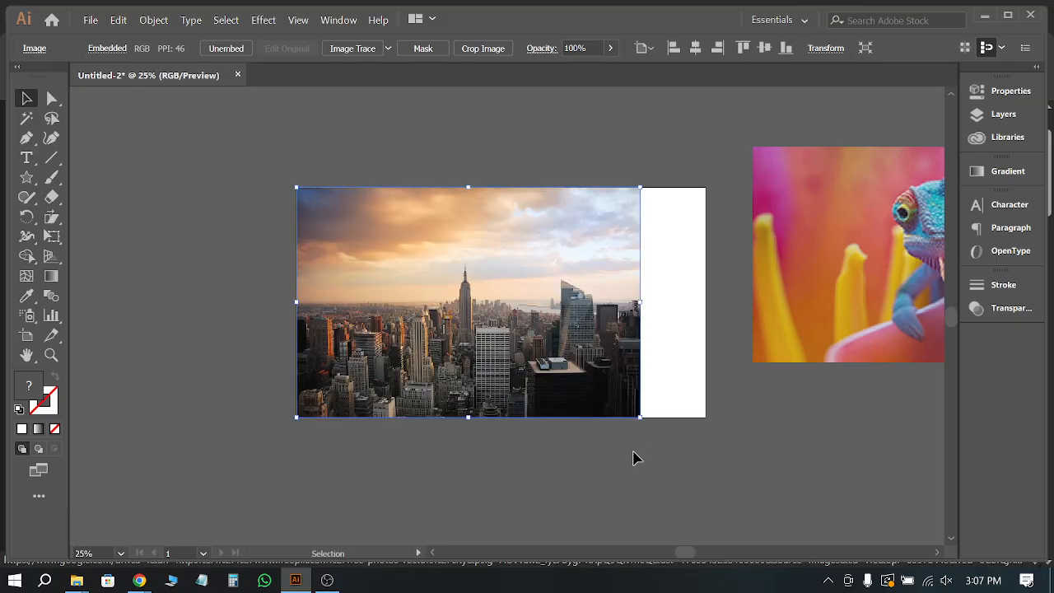
click(665, 427)
click(26, 335)
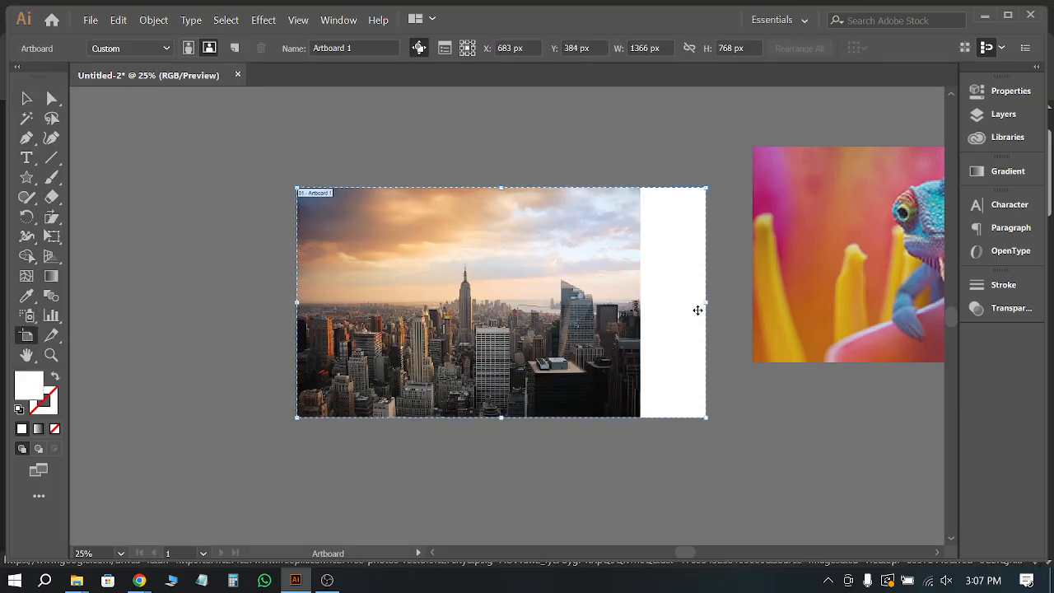
drag(709, 305, 640, 304)
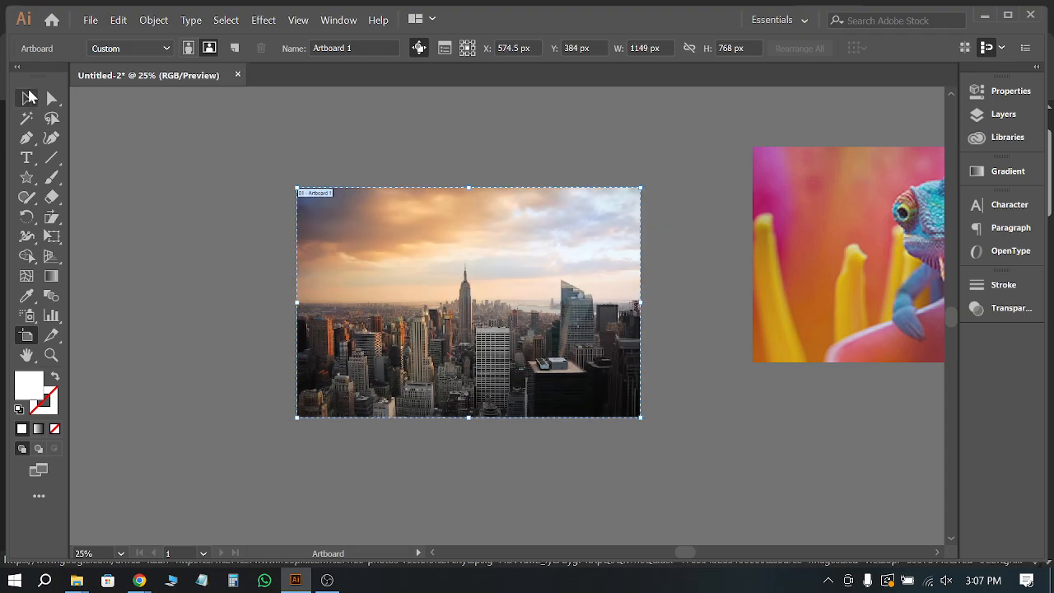
click(27, 98)
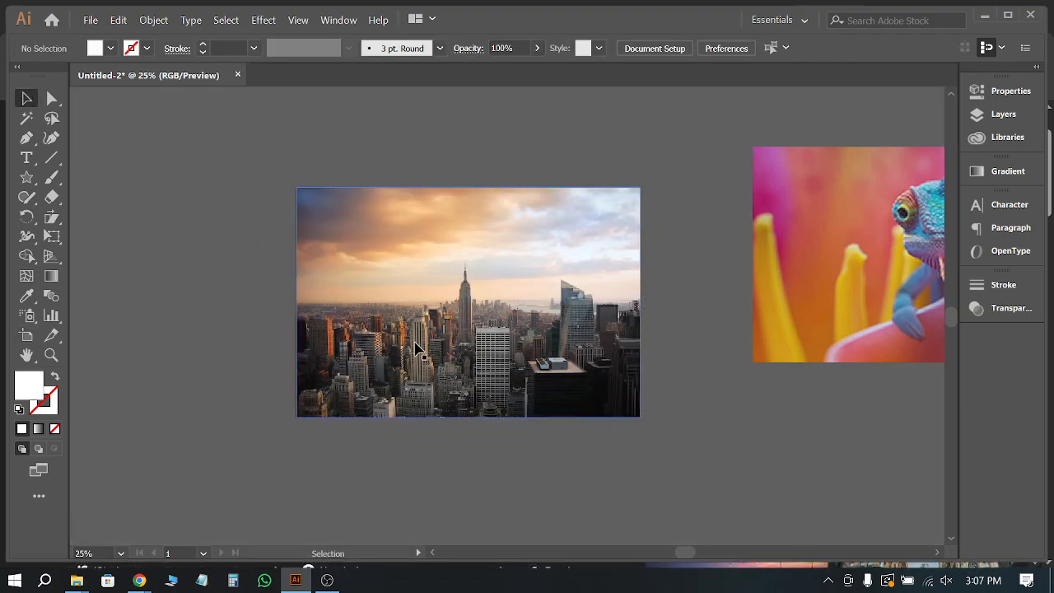
Step: Draw a rectangle that exactly covers the city picture and the whole artboard
scroll(488, 329, down, 2)
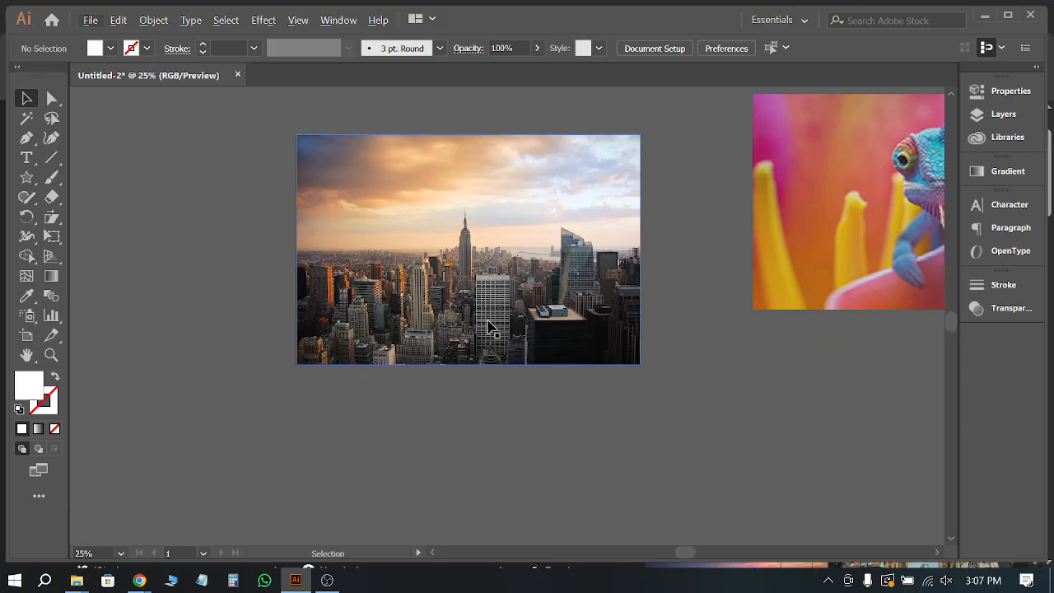
scroll(498, 288, up, 1)
alt+scroll(508, 255, up, 1)
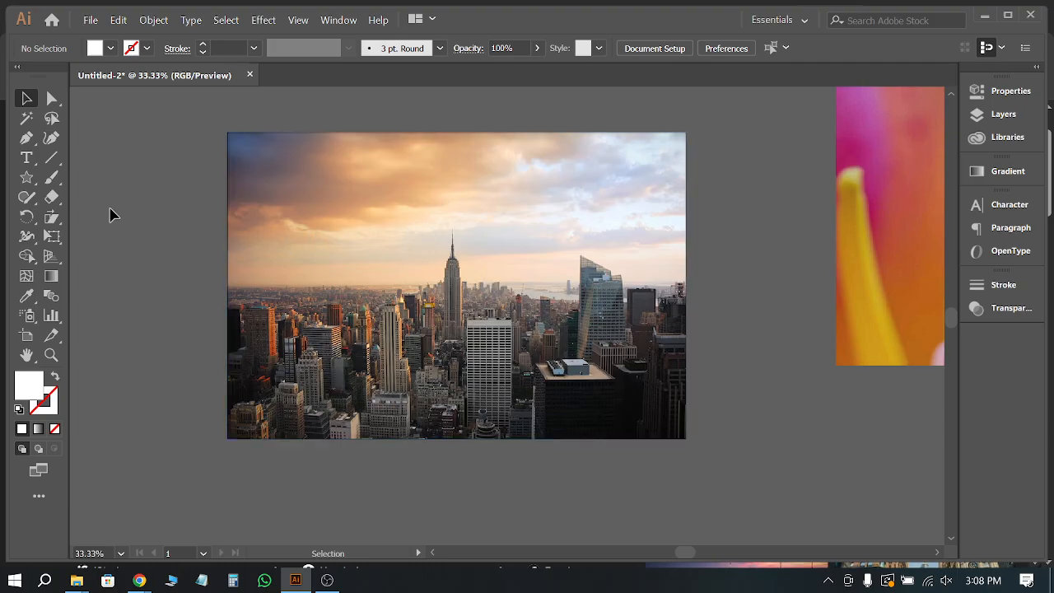
click(27, 177)
click(82, 178)
drag(225, 130, 685, 437)
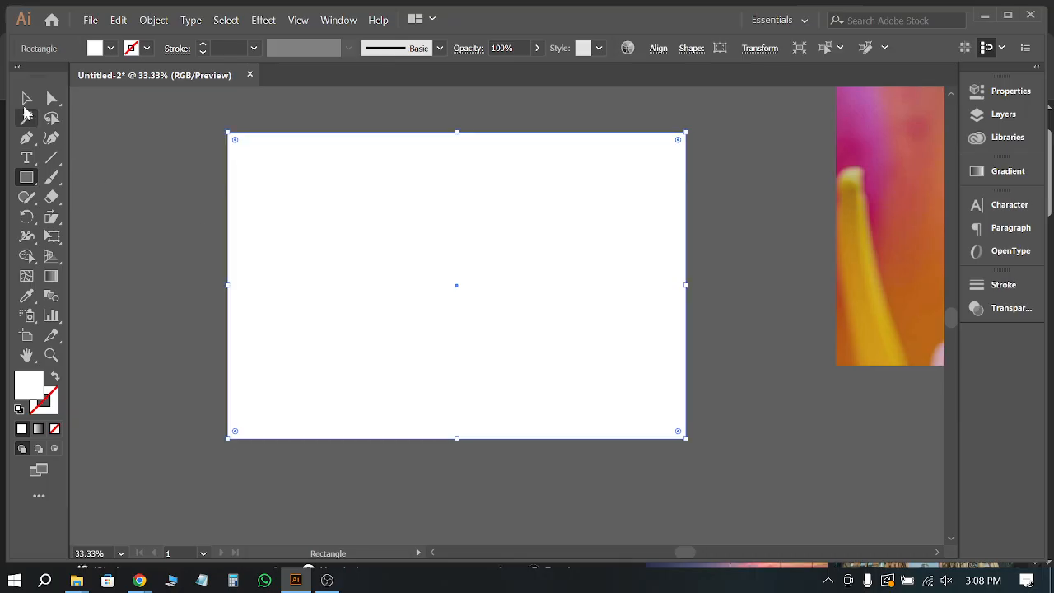
Step: Fill the rectangle over the city picture with pure red and deselect it
click(26, 100)
click(110, 49)
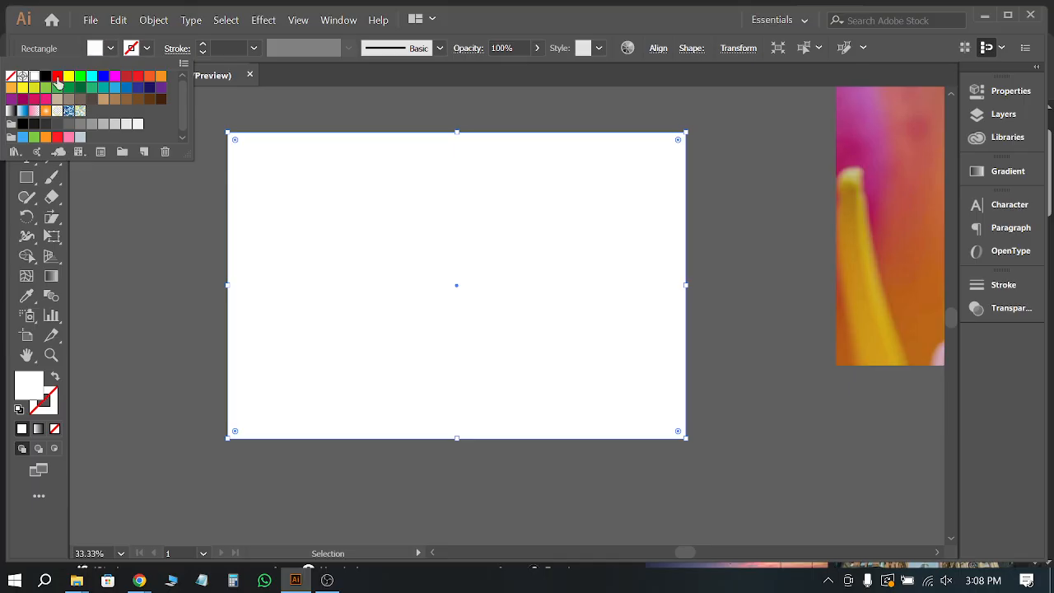
click(57, 77)
click(152, 159)
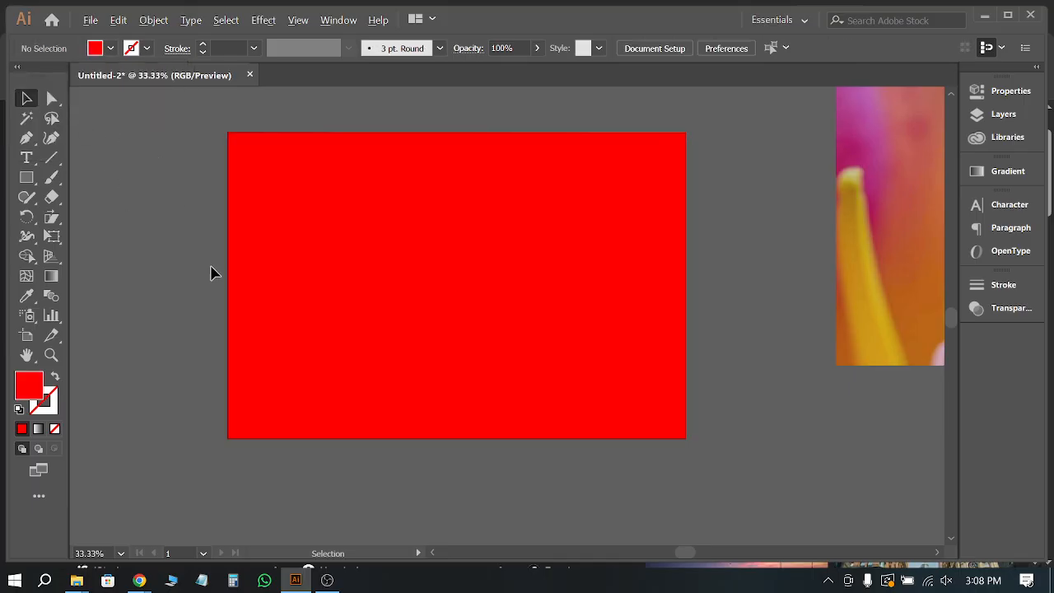
Step: Move the red rectangle down to uncover the upper part of the city picture beneath it
scroll(211, 272, down, 1)
click(247, 270)
scroll(600, 250, down, 2)
drag(512, 282, 512, 337)
Step: Duplicate the city picture so that one copy sits left of the artboard and the other fills the artboard beneath the red rectangle
drag(505, 230, 286, 230)
click(325, 400)
scroll(445, 302, up, 1)
mouse_move(503, 313)
mouse_down()
mouse_move(503, 242)
mouse_move(495, 312)
mouse_up()
click(568, 404)
drag(272, 239, 568, 238)
drag(536, 331, 536, 331)
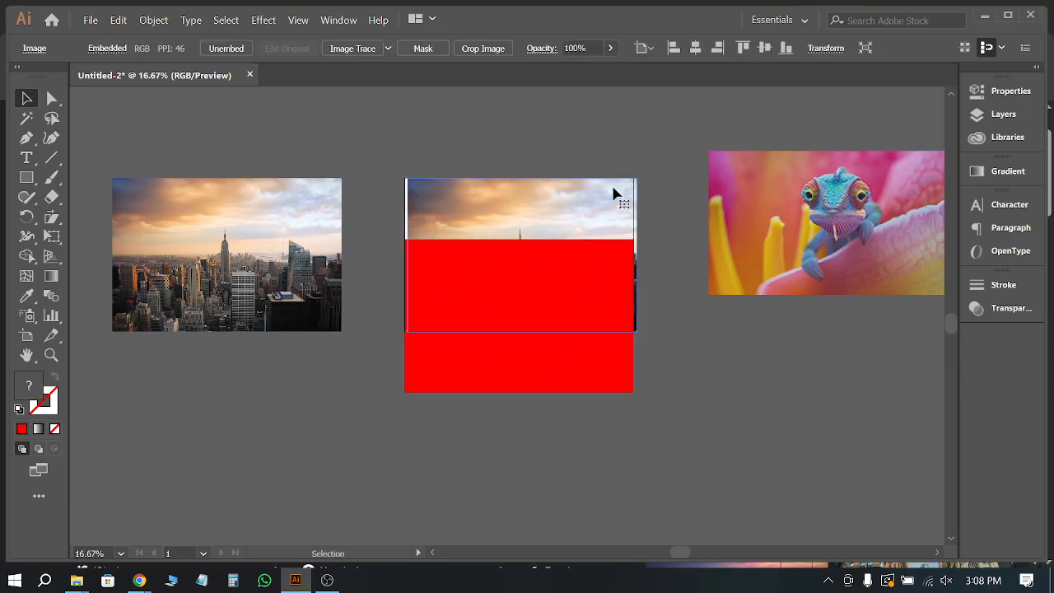
Step: Center the red rectangle vertically on the artboard so it covers the city picture again, and deselect it
click(565, 360)
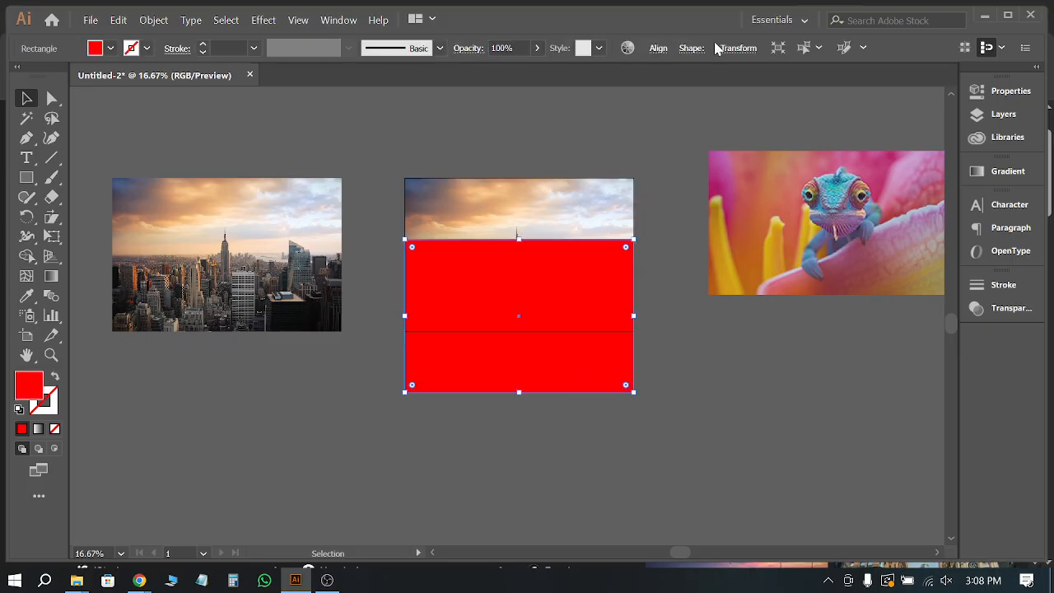
click(658, 48)
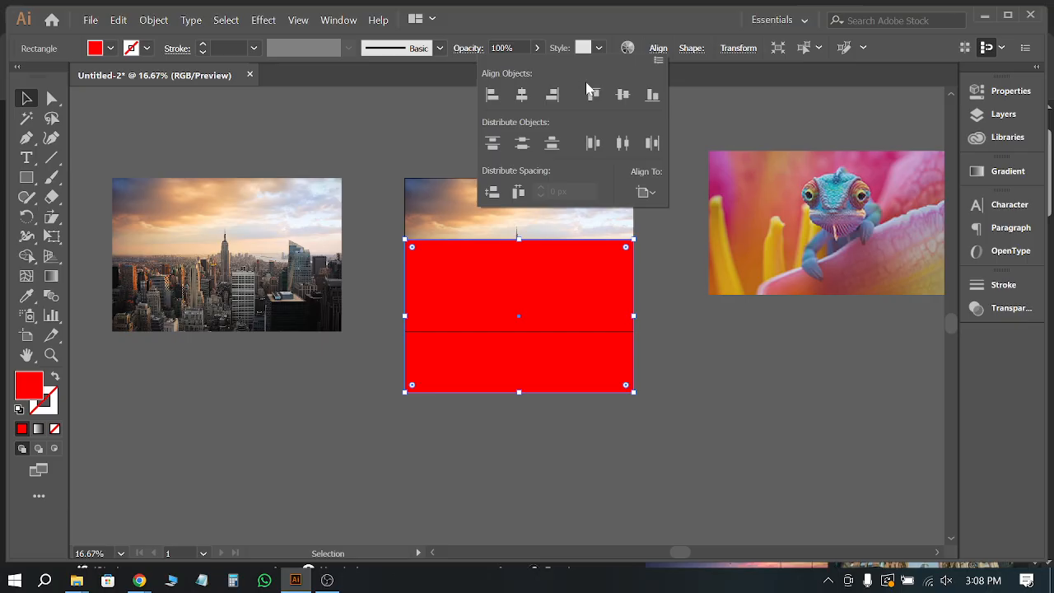
click(619, 96)
click(666, 381)
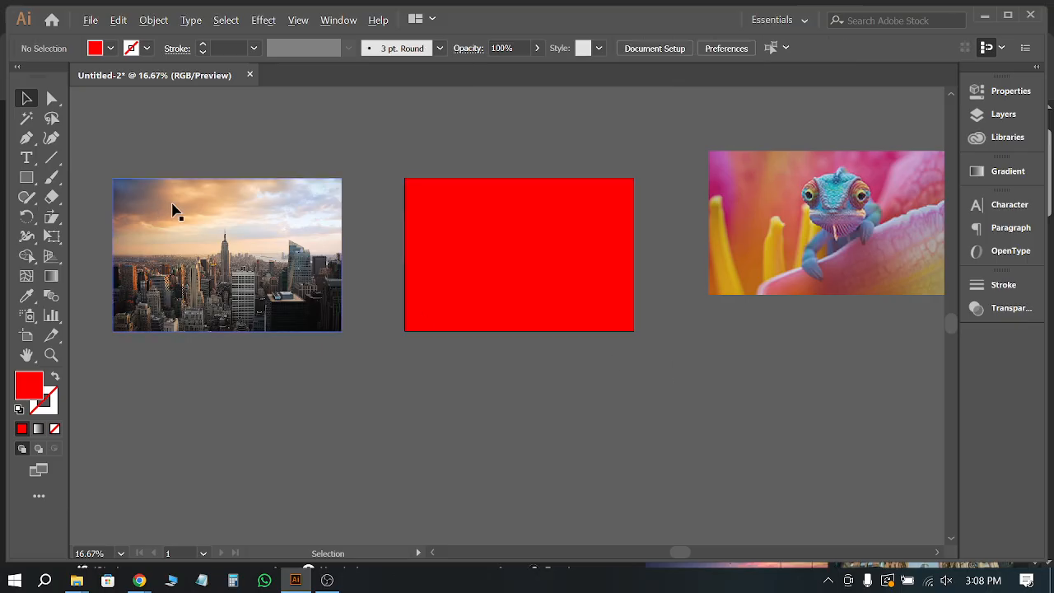
Step: Move the uncovered city picture closer to the artboard's left side
scroll(182, 204, up, 2)
drag(269, 284, 402, 303)
scroll(402, 303, down, 2)
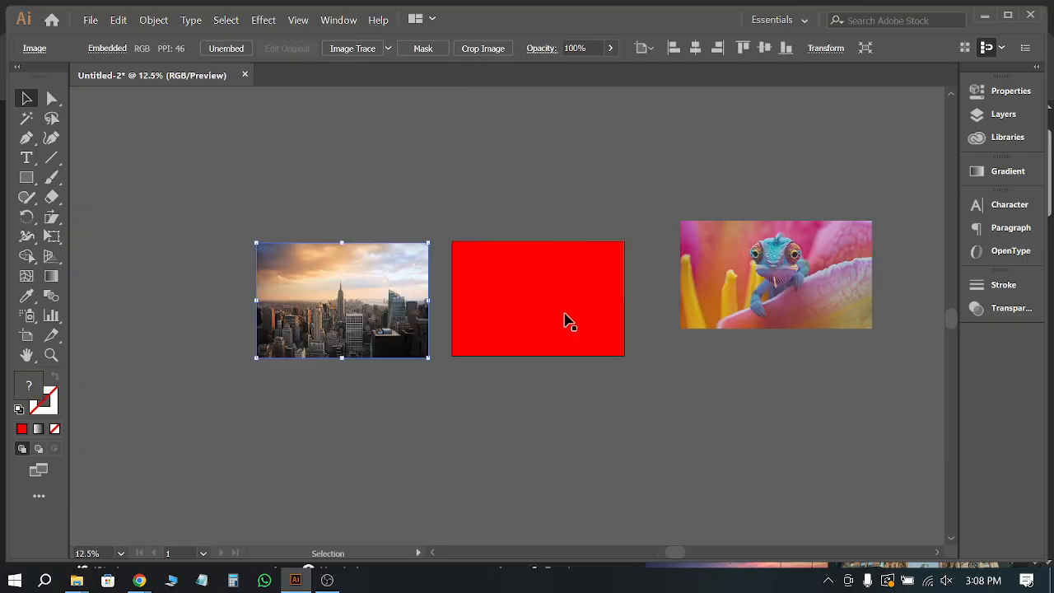
Step: Set the red rectangle's opacity to 20% and deselect it
scroll(604, 282, up, 1)
click(593, 258)
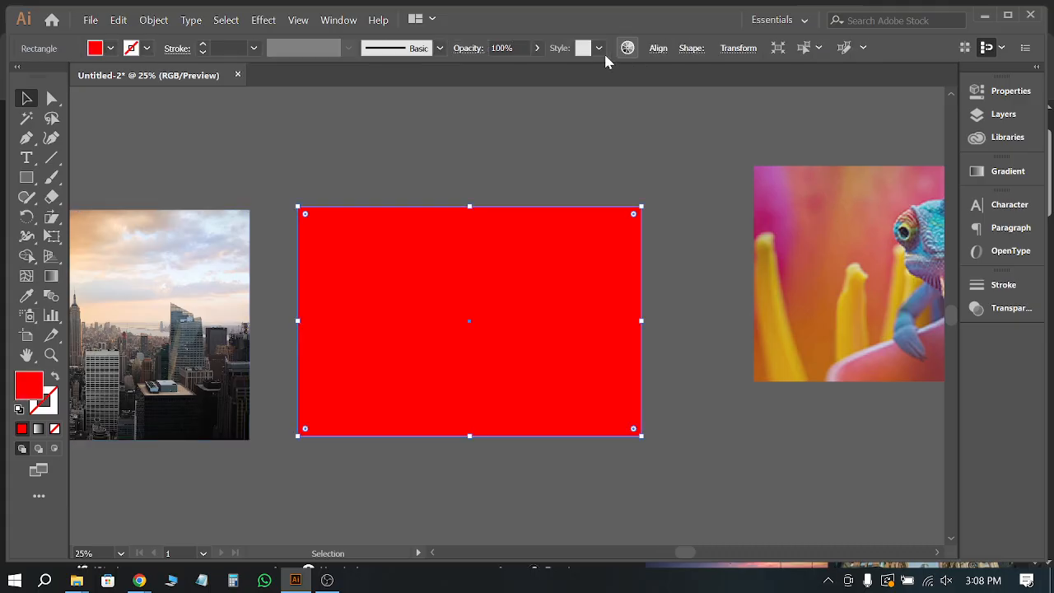
click(536, 49)
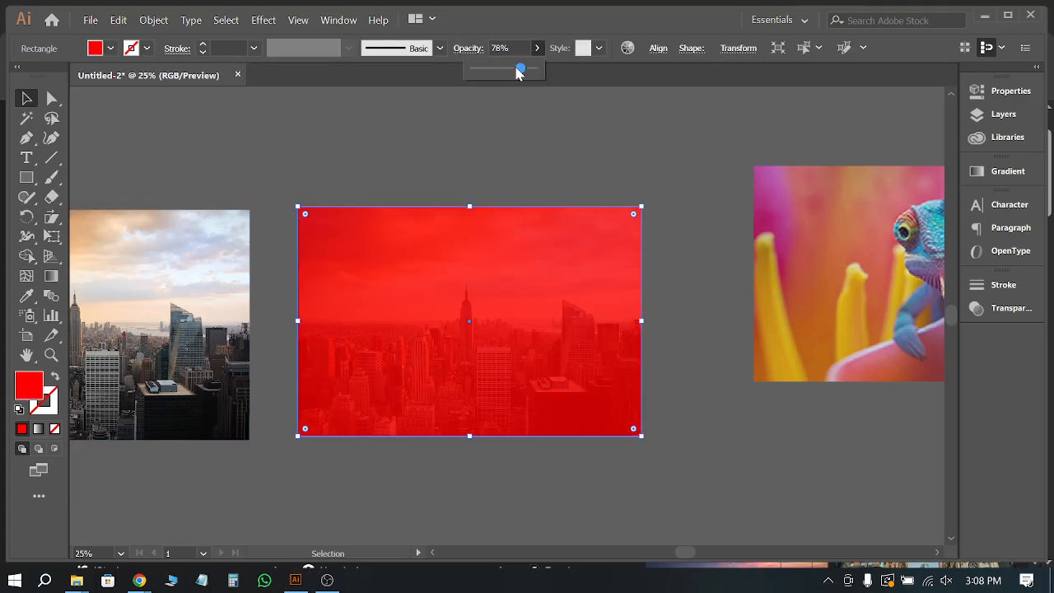
drag(504, 75, 498, 74)
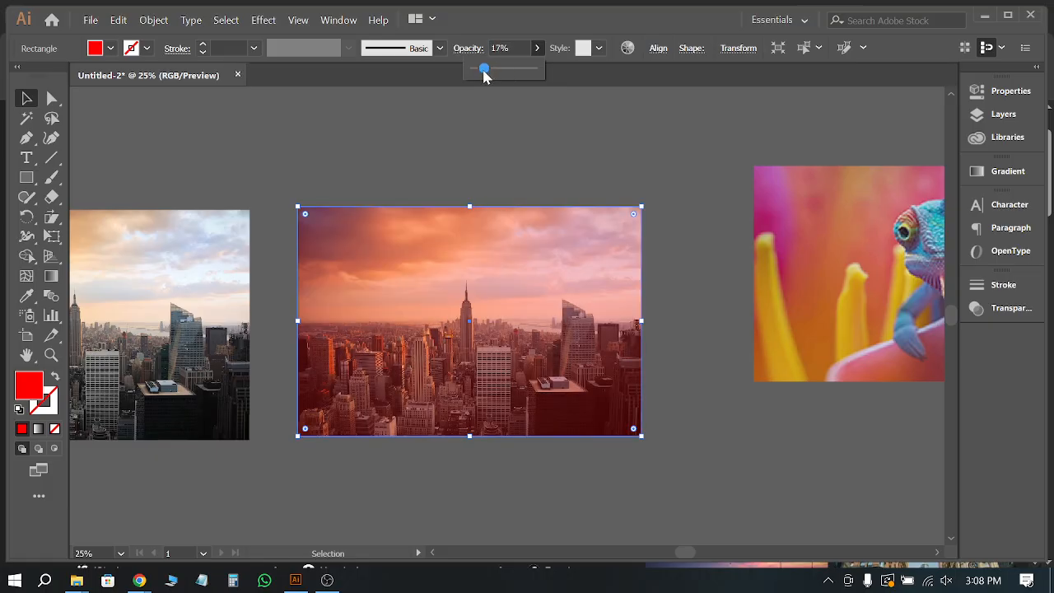
click(500, 47)
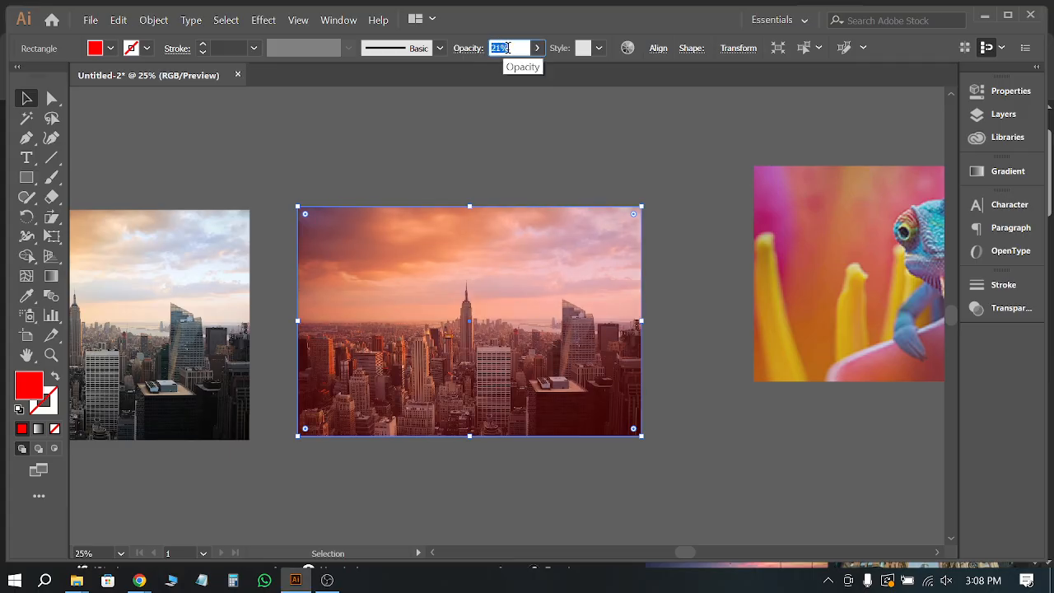
click(506, 157)
alt+scroll(546, 156, down, 1)
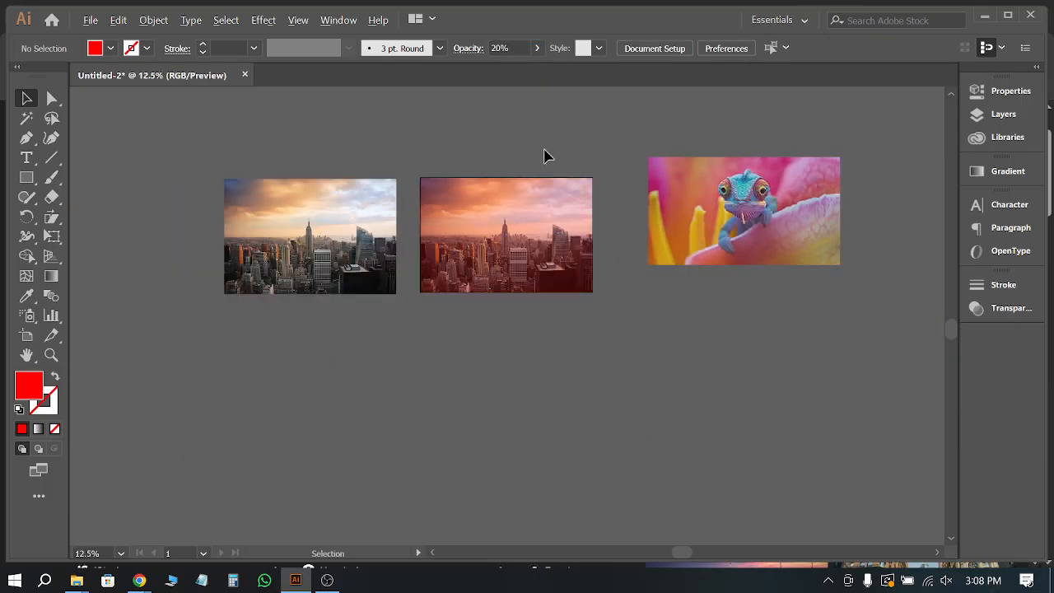
Step: Duplicate the city picture together with its red overlay and place the copy below the artboard
alt+scroll(409, 244, up, 1)
alt+scroll(409, 245, up, 1)
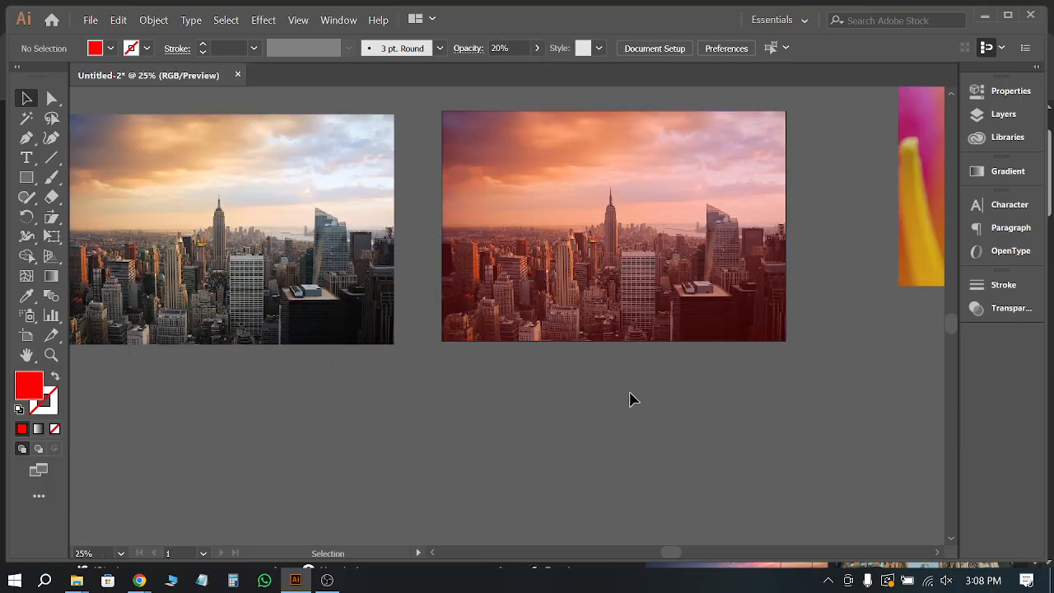
drag(638, 291, 620, 322)
alt+scroll(638, 374, down, 3)
alt+scroll(620, 306, up, 3)
click(754, 337)
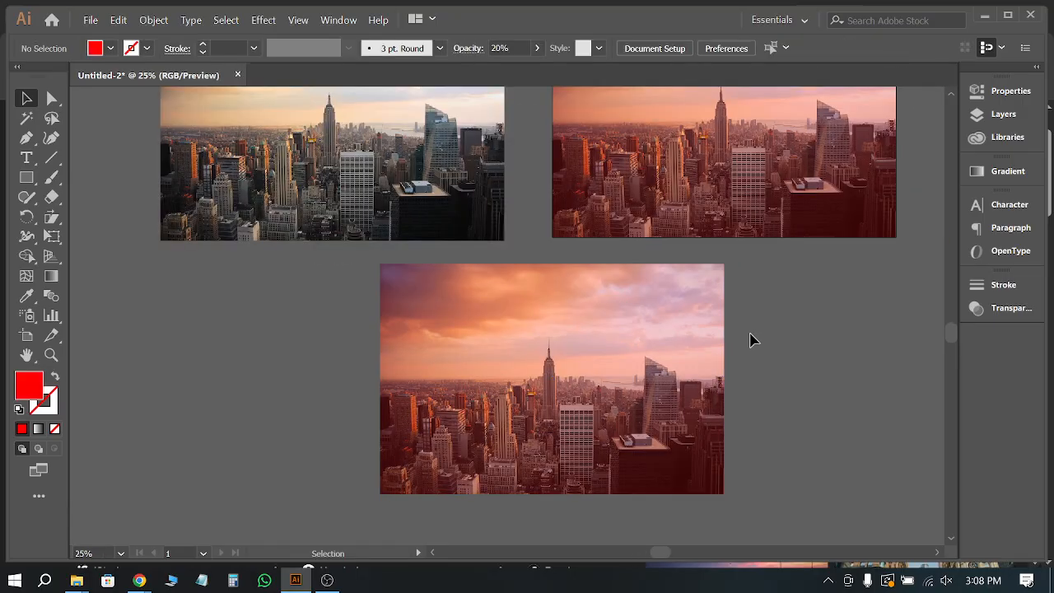
Step: Raise the opacity of the red rectangle on the lower copy to 100% and deselect it
click(596, 342)
click(537, 48)
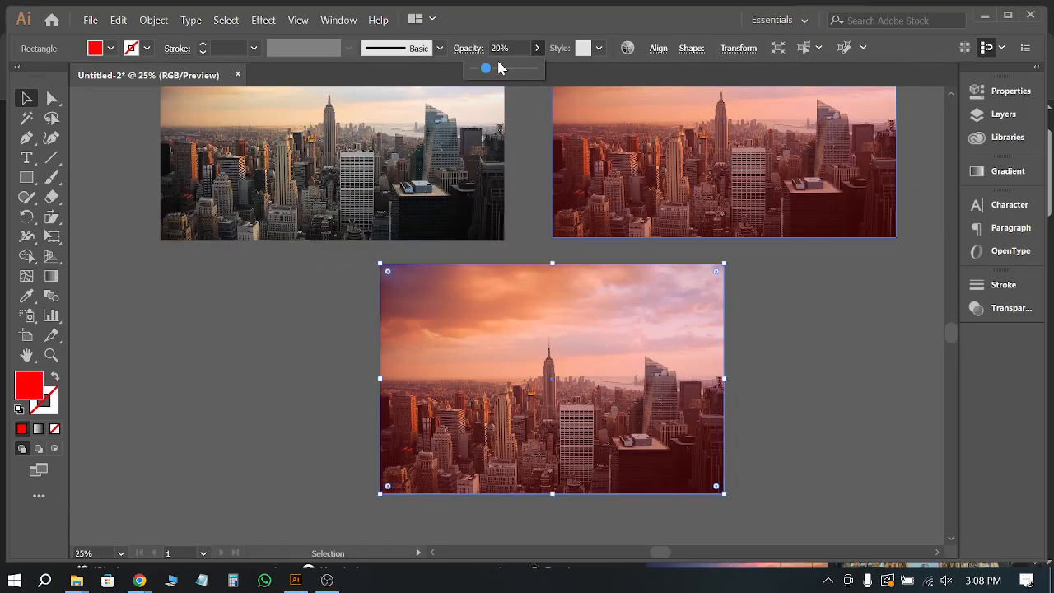
drag(524, 74, 539, 70)
click(788, 387)
scroll(748, 357, up, 1)
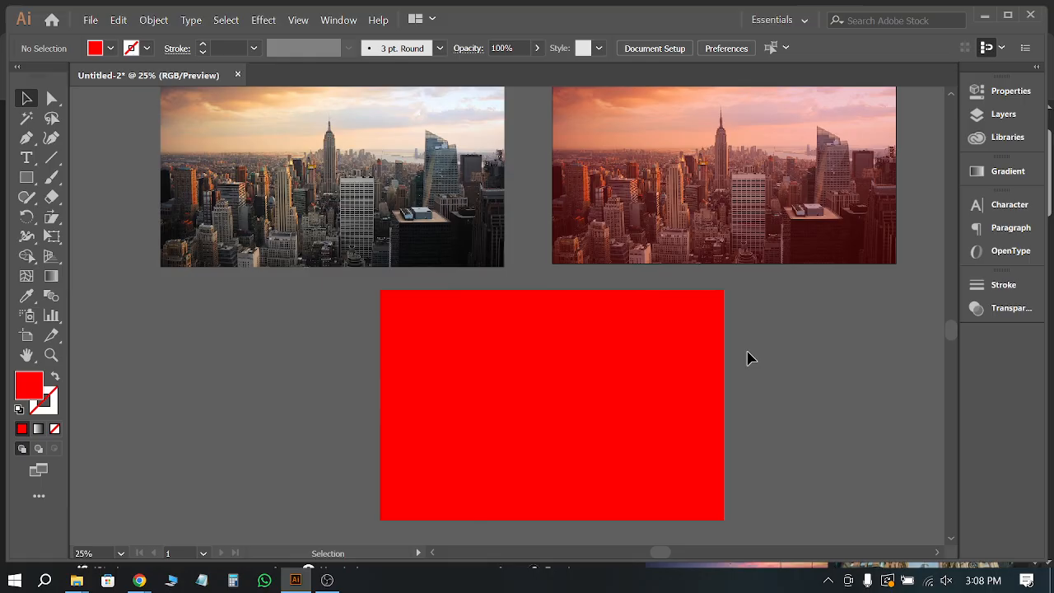
Step: Shift the red rectangle of the lower copy down so the upper edge of its city picture is uncovered
scroll(589, 314, down, 1)
click(652, 346)
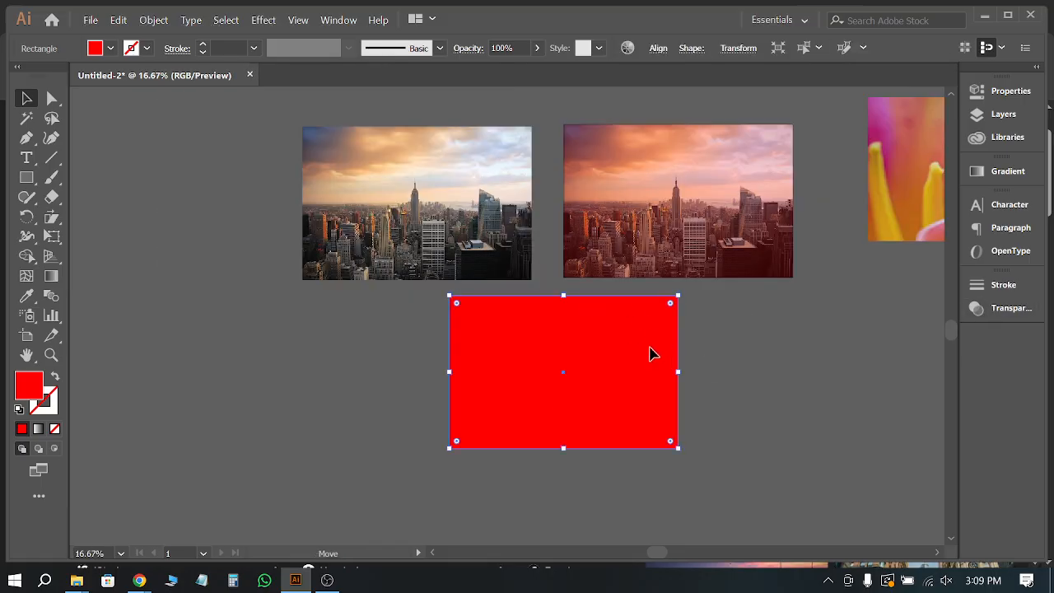
drag(651, 346, 648, 368)
scroll(671, 350, up, 5)
scroll(536, 264, down, 4)
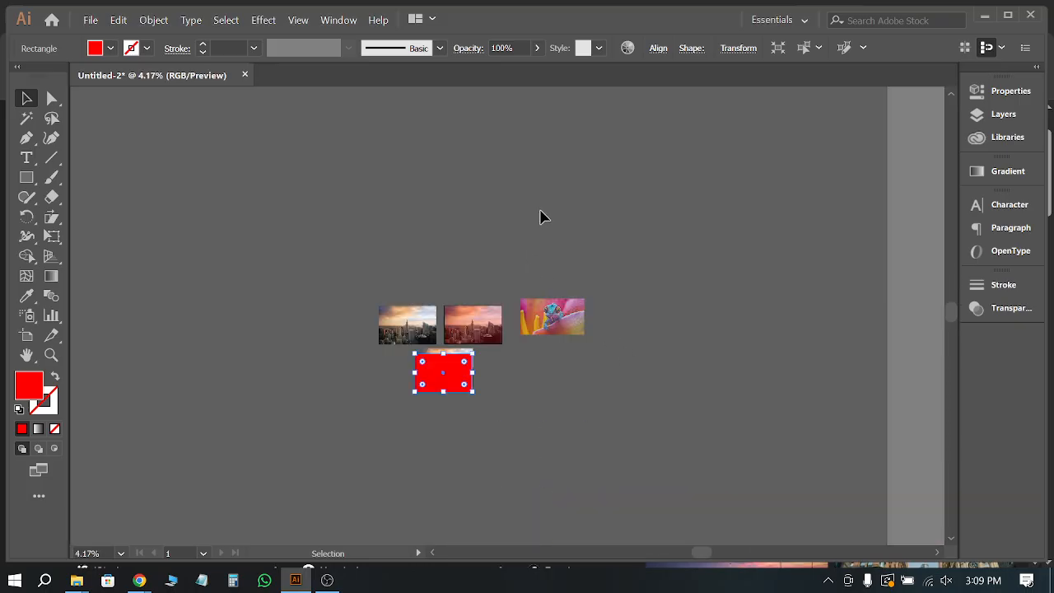
scroll(550, 234, down, 2)
scroll(405, 301, up, 4)
scroll(654, 247, up, 2)
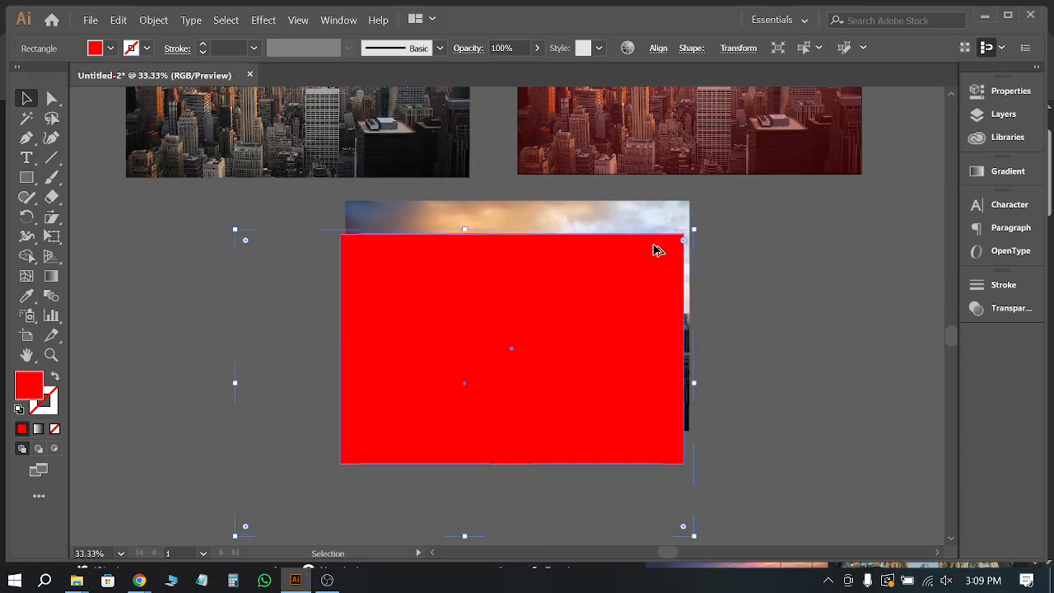
scroll(807, 285, down, 2)
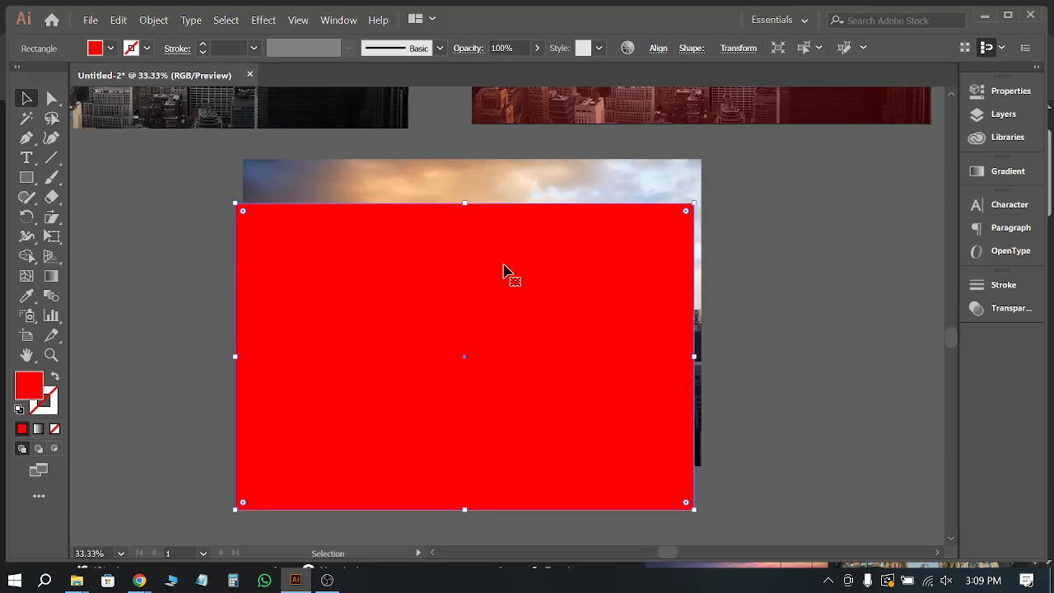
Step: Set the blending mode of the lower copy's red rectangle to Multiply and deselect it
click(1010, 311)
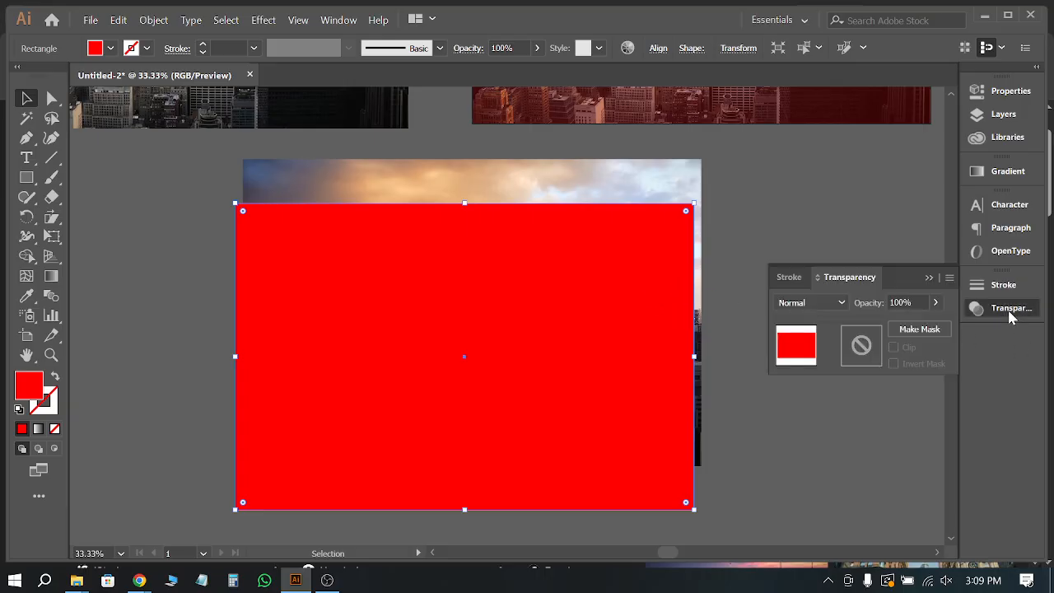
click(830, 303)
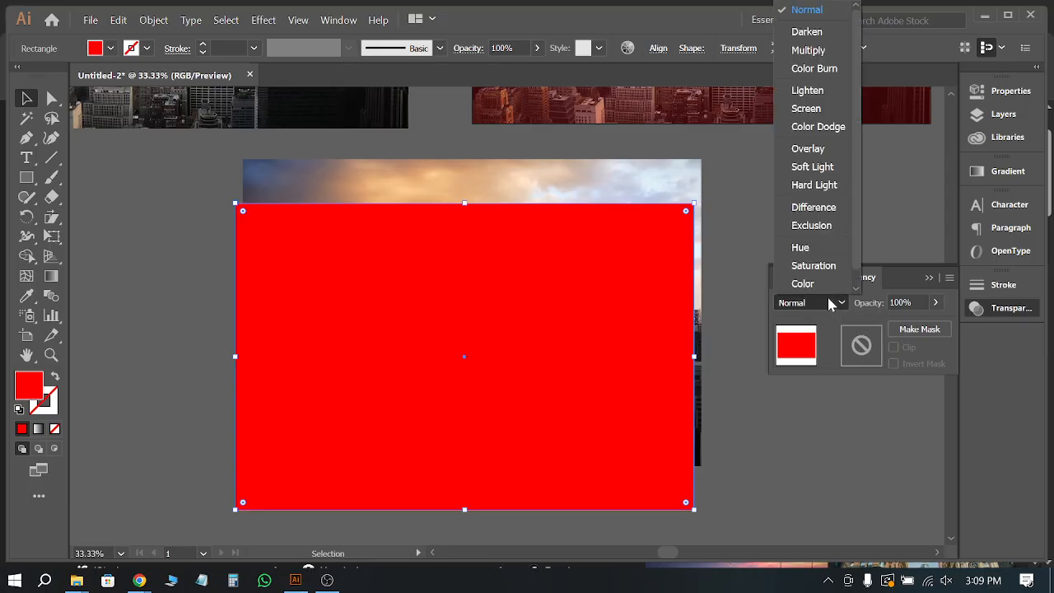
click(809, 50)
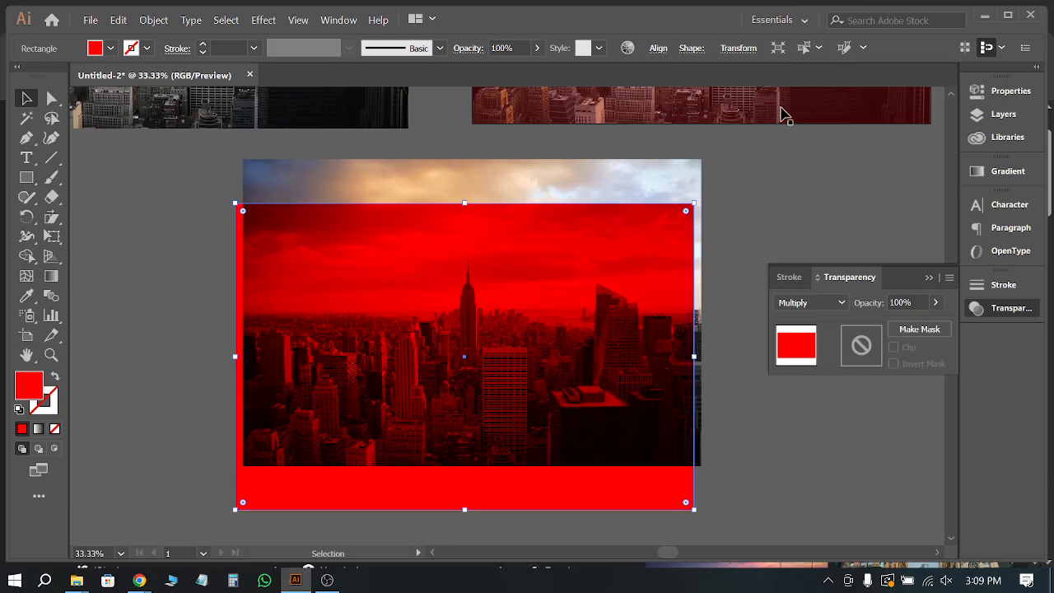
click(745, 425)
Step: Move the Multiply rectangle back so it exactly covers the lower city picture, and deselect it
scroll(732, 433, up, 3)
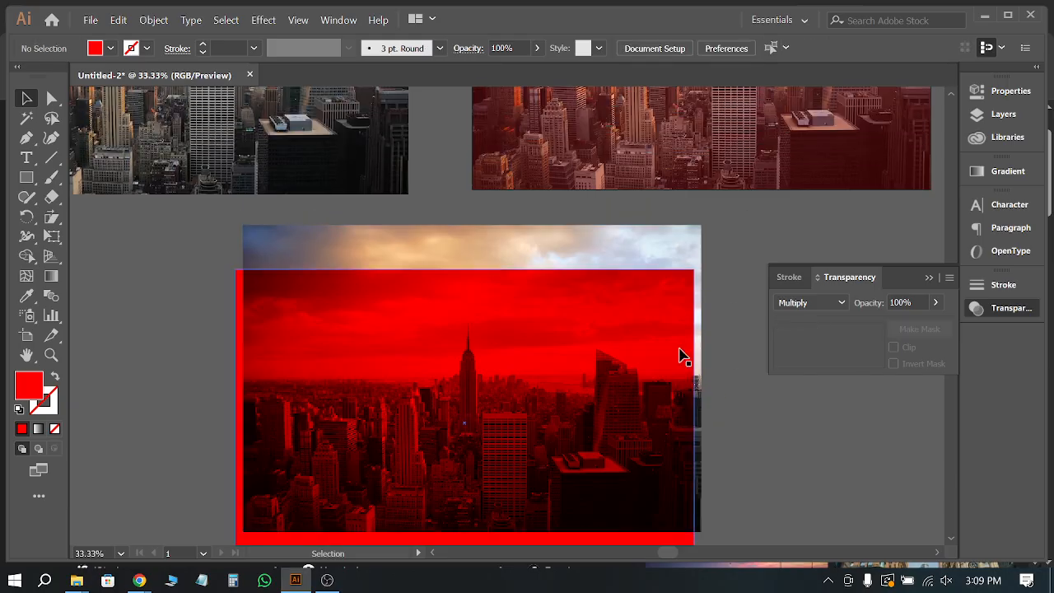
drag(672, 321, 686, 265)
click(765, 447)
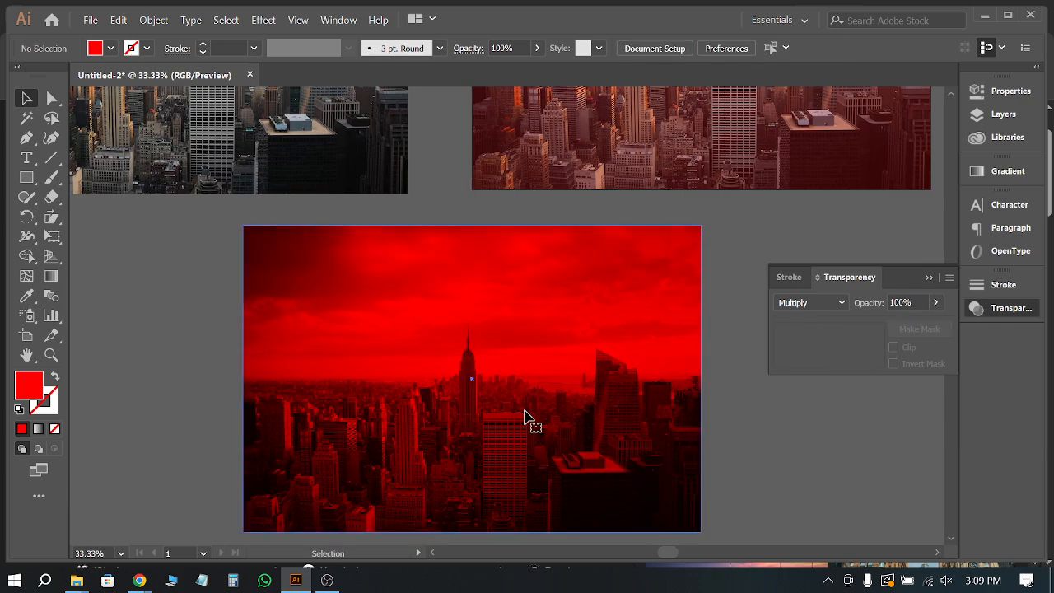
Step: Set the Multiply rectangle's opacity to 75%
click(527, 420)
click(936, 303)
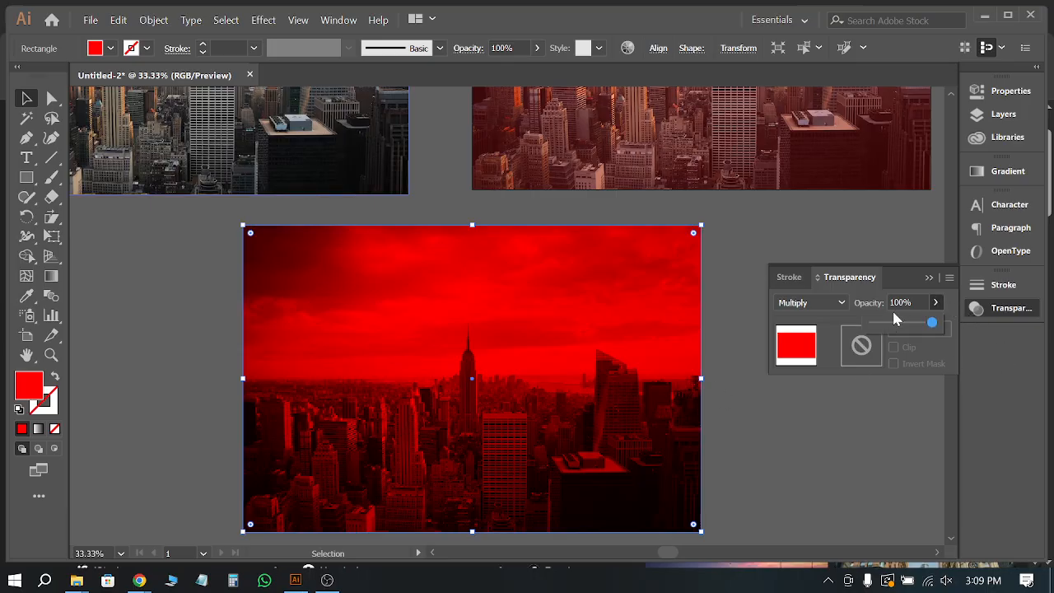
click(901, 303)
text(75)
key(Return)
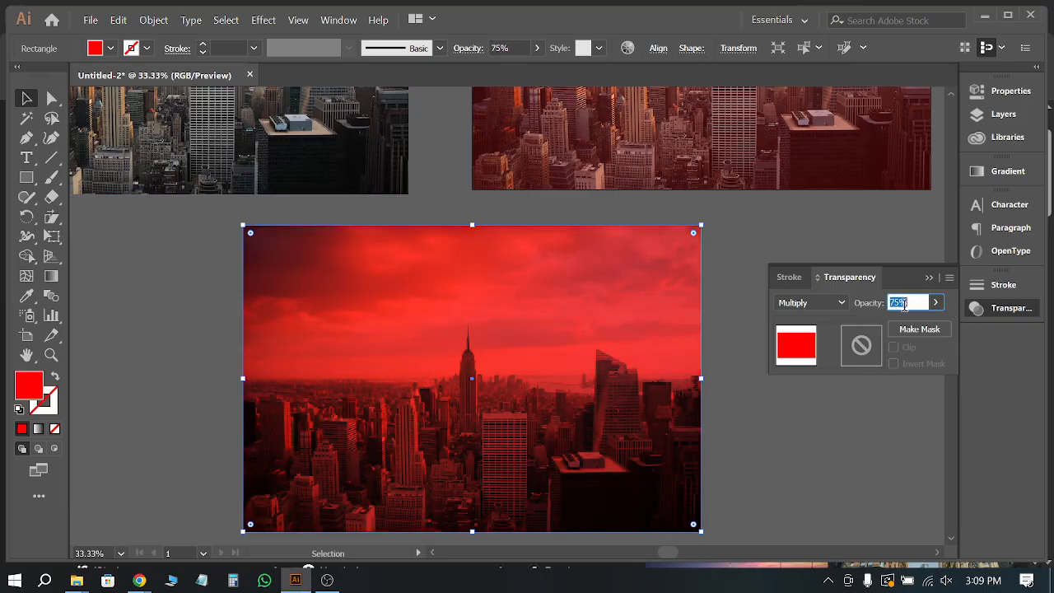
Step: Reduce the Multiply rectangle's opacity to 20% and deselect it
click(935, 303)
drag(916, 323, 891, 324)
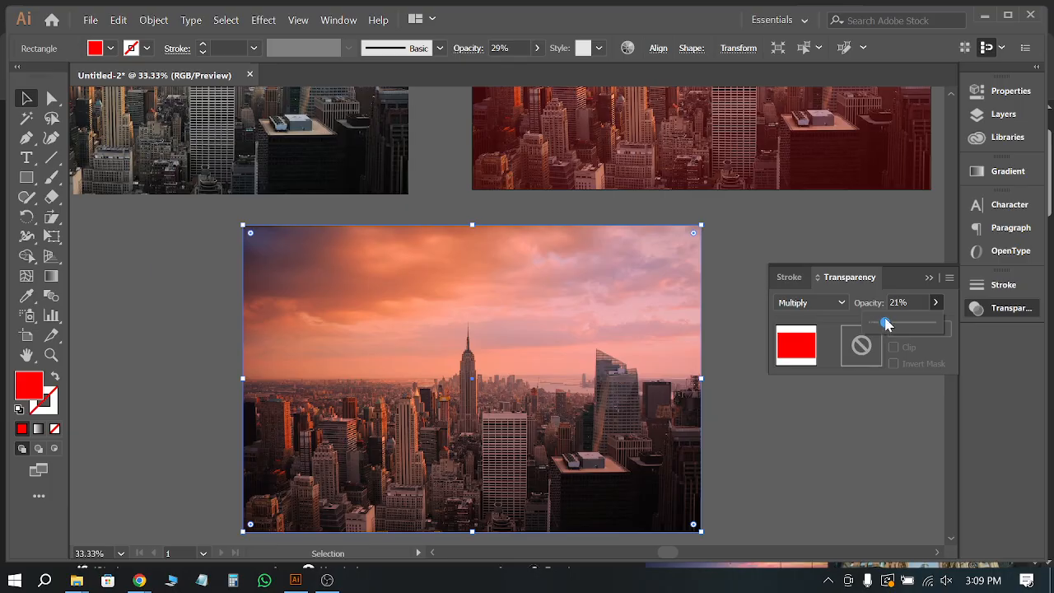
drag(884, 324, 884, 324)
click(903, 303)
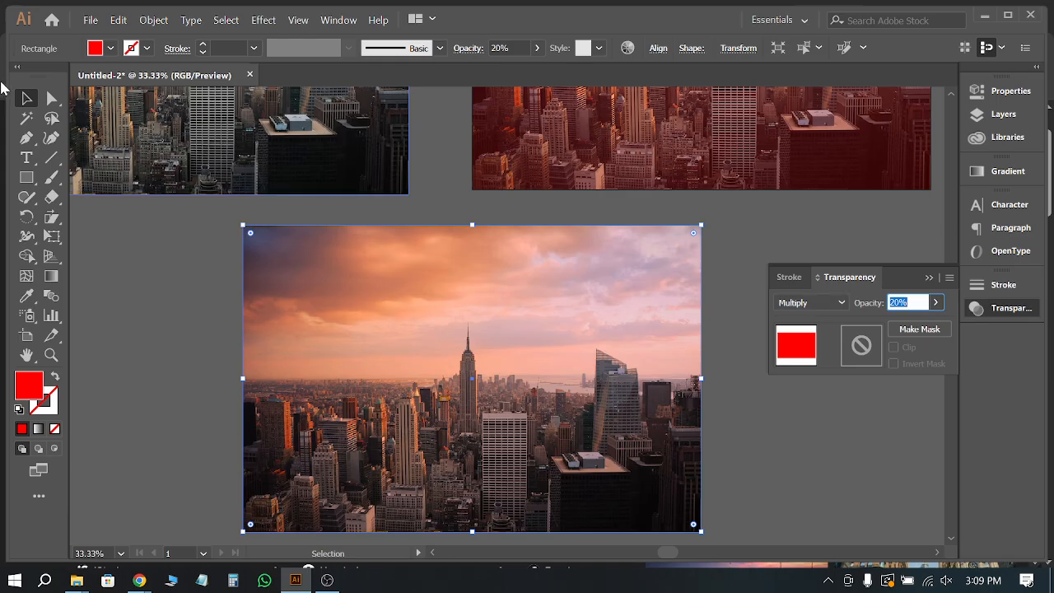
click(188, 317)
scroll(238, 302, down, 1)
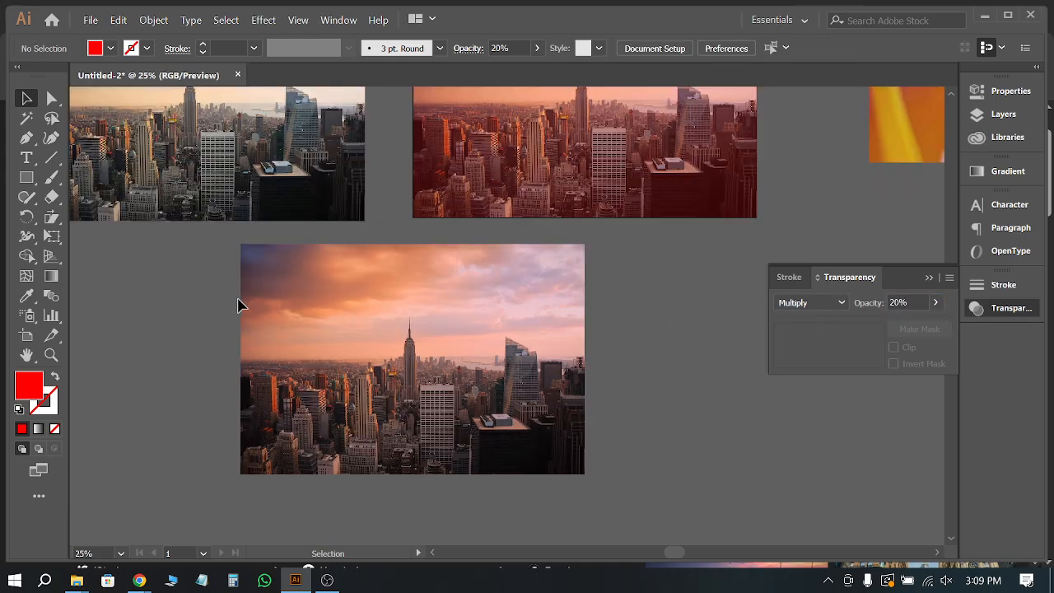
Step: Move the lower city picture together with its Multiply overlay directly above the artboard and deselect them
scroll(759, 308, up, 1)
click(690, 179)
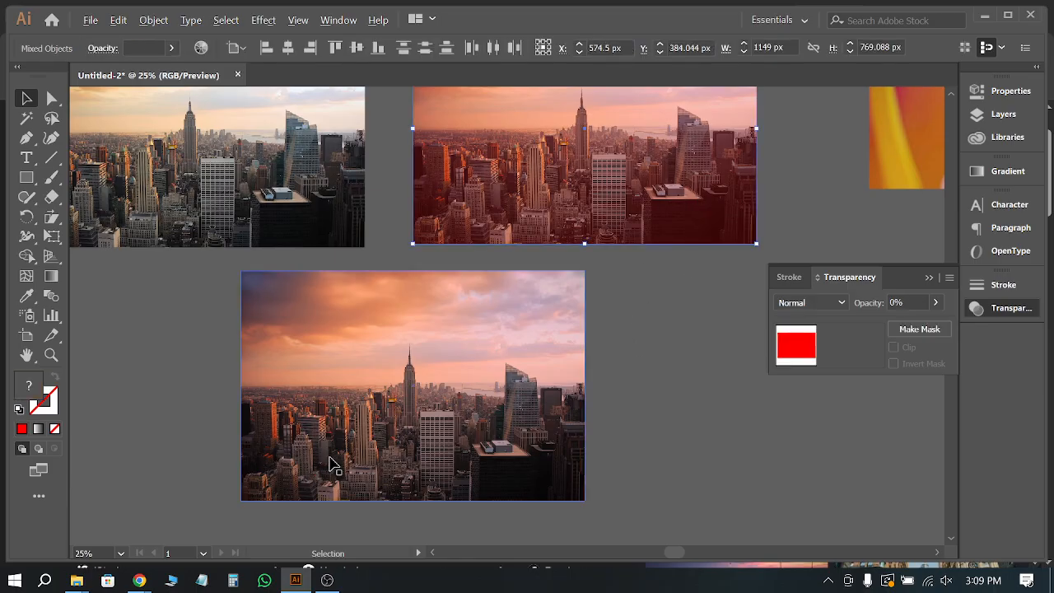
scroll(332, 464, down, 1)
click(400, 421)
scroll(458, 391, up, 1)
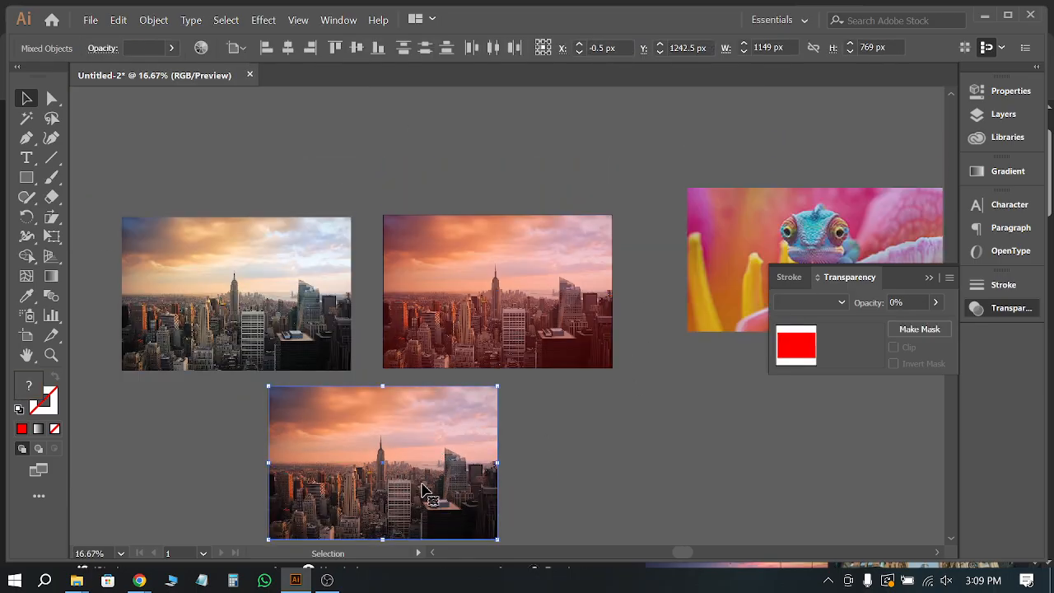
drag(458, 388, 541, 160)
click(623, 436)
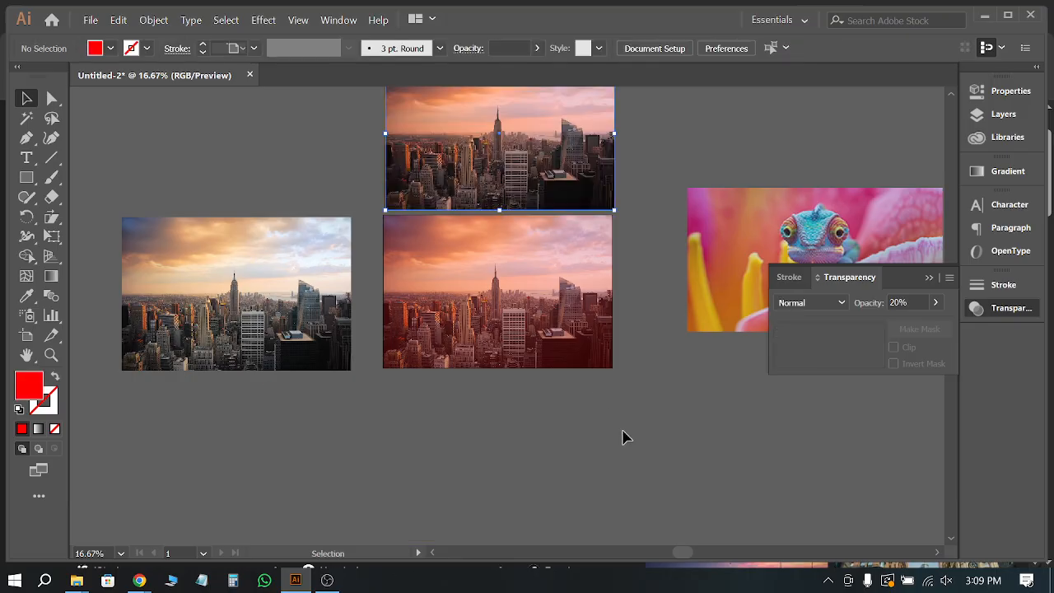
Step: Compare the Multiply version with the normal-blend version on the artboard and select the Multiply version's red rectangle
scroll(517, 107, up, 1)
scroll(518, 107, up, 1)
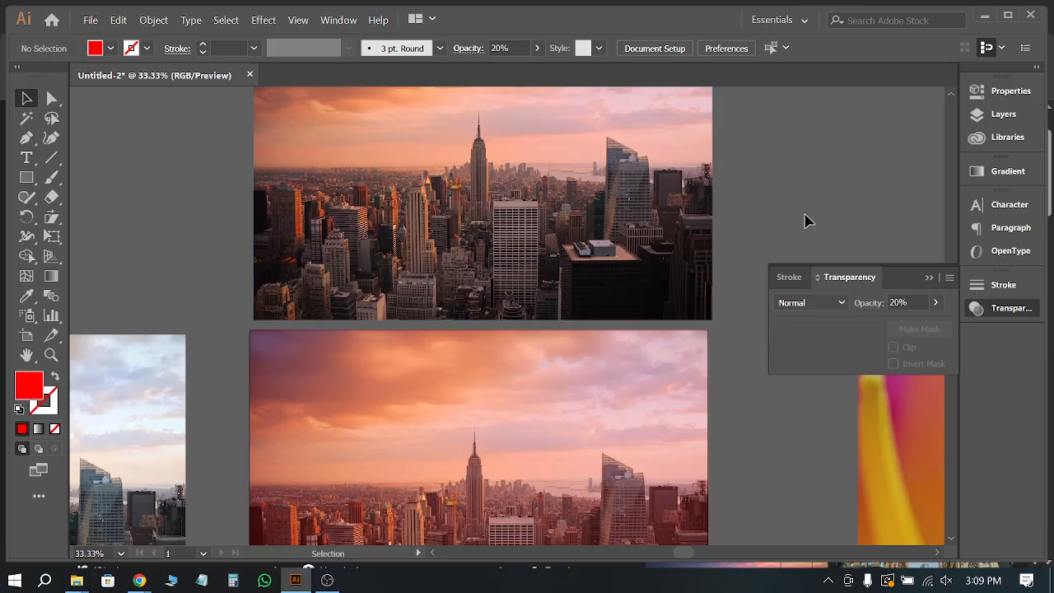
scroll(806, 219, down, 1)
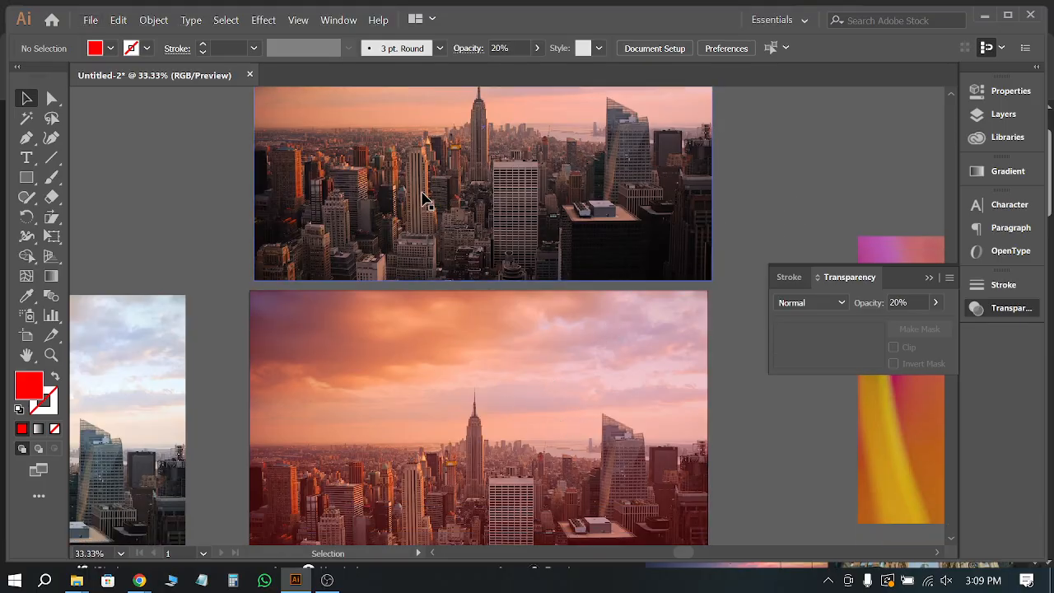
scroll(384, 167, up, 2)
scroll(521, 295, up, 1)
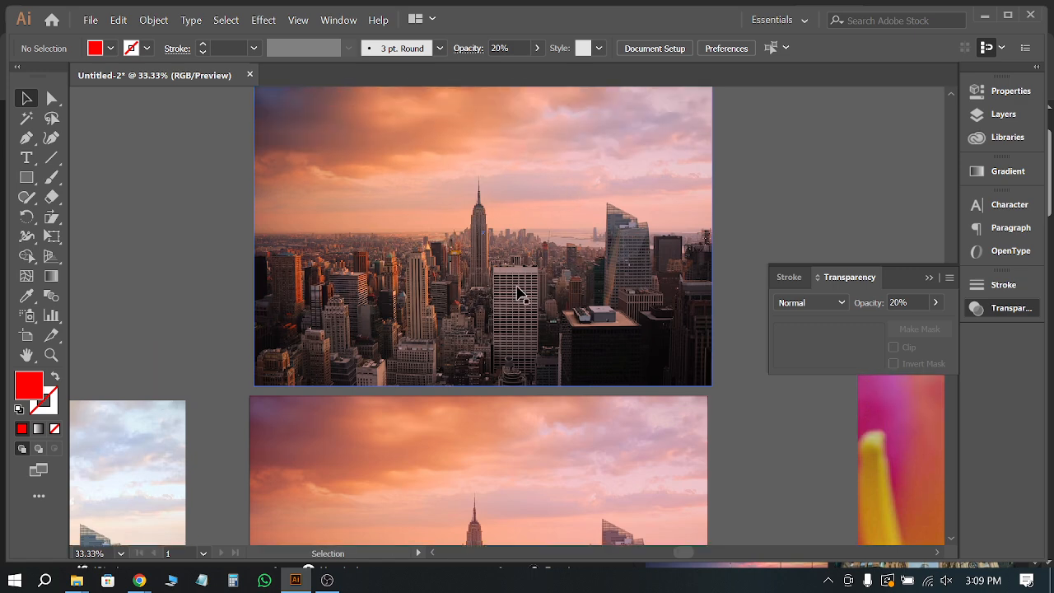
click(494, 241)
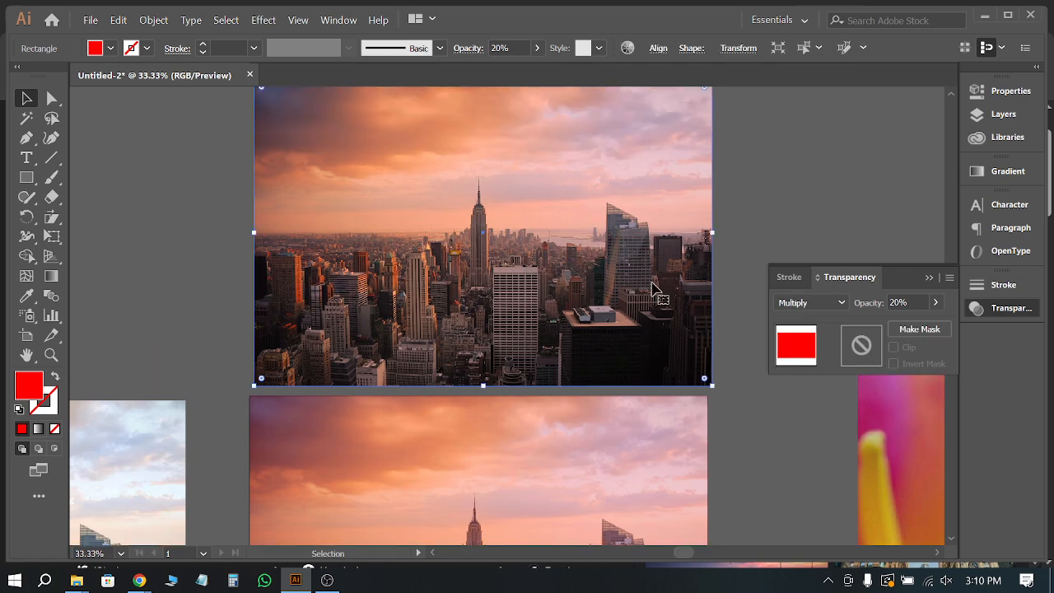
Step: Raise the opacity of the Multiply version's red rectangle to 30% and deselect it
click(910, 300)
key(Up)
key(Up)
key(Up)
key(Up)
key(Up)
key(Up)
key(Up)
key(Up)
key(Up)
key(Up)
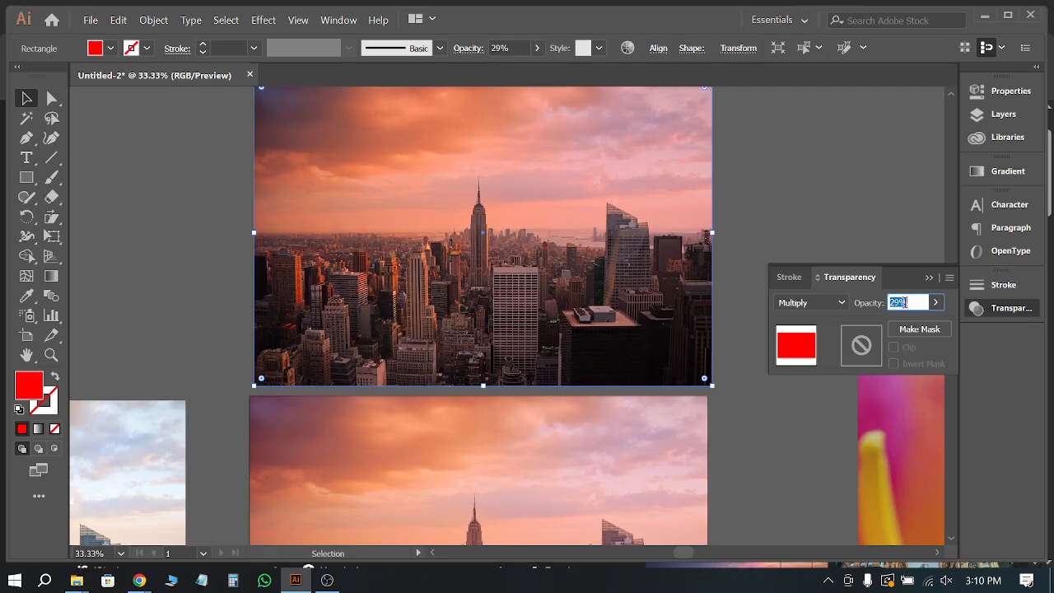
click(796, 208)
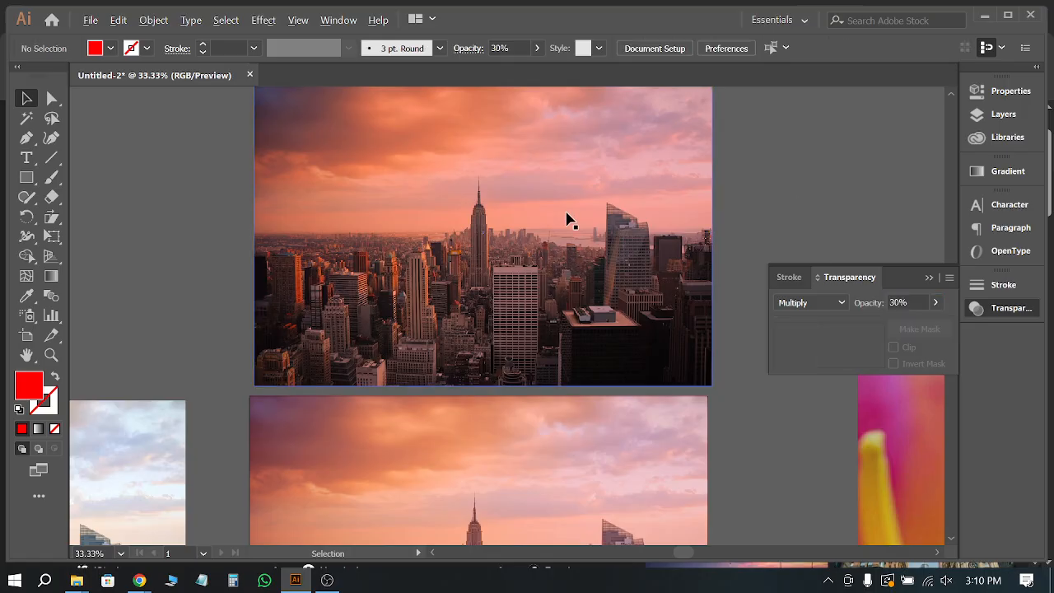
Step: Compare both red city overlays with the original city picture and examine the chameleon picture
scroll(567, 219, down, 1)
scroll(573, 316, down, 2)
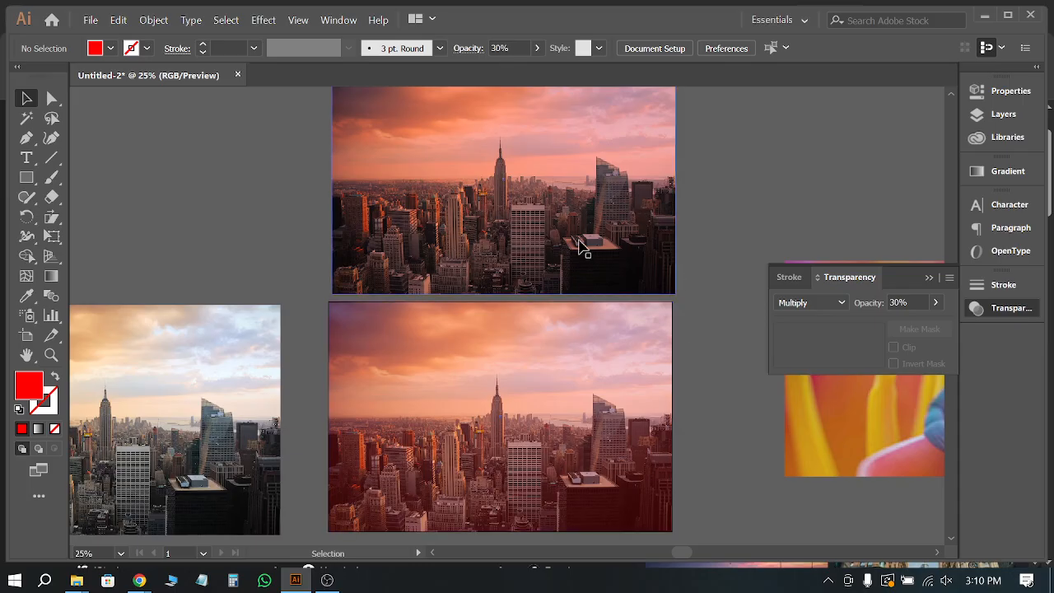
scroll(568, 206, down, 2)
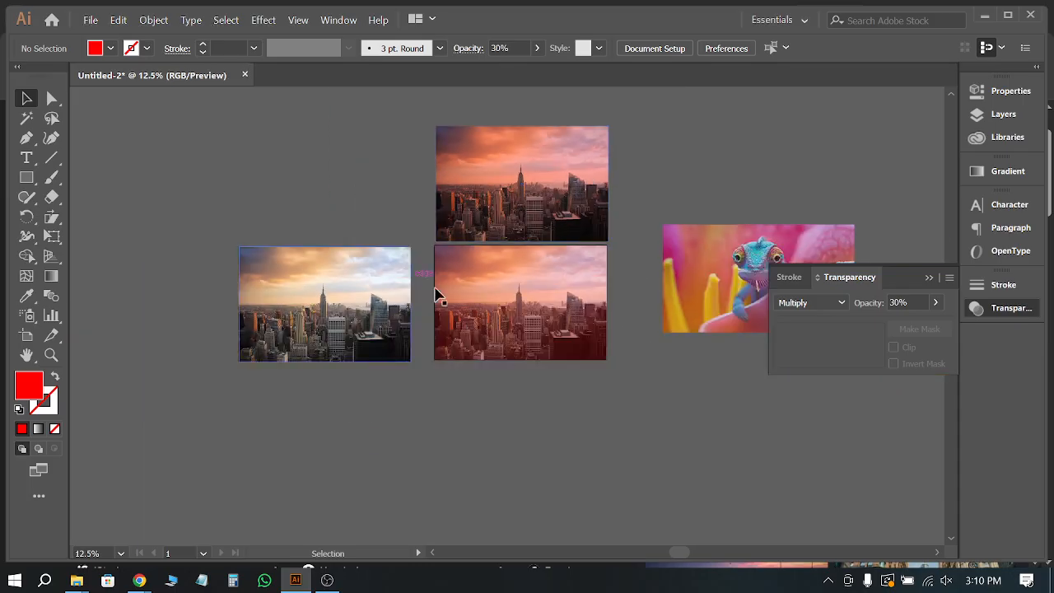
scroll(311, 302, down, 5)
scroll(910, 128, up, 3)
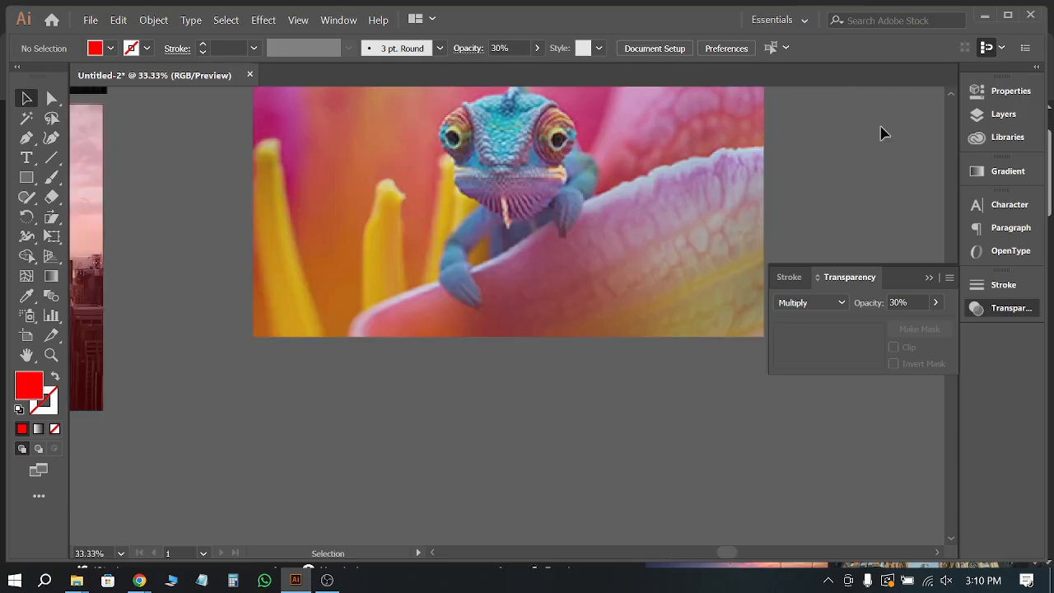
scroll(520, 362, up, 1)
scroll(635, 301, down, 1)
scroll(736, 271, up, 1)
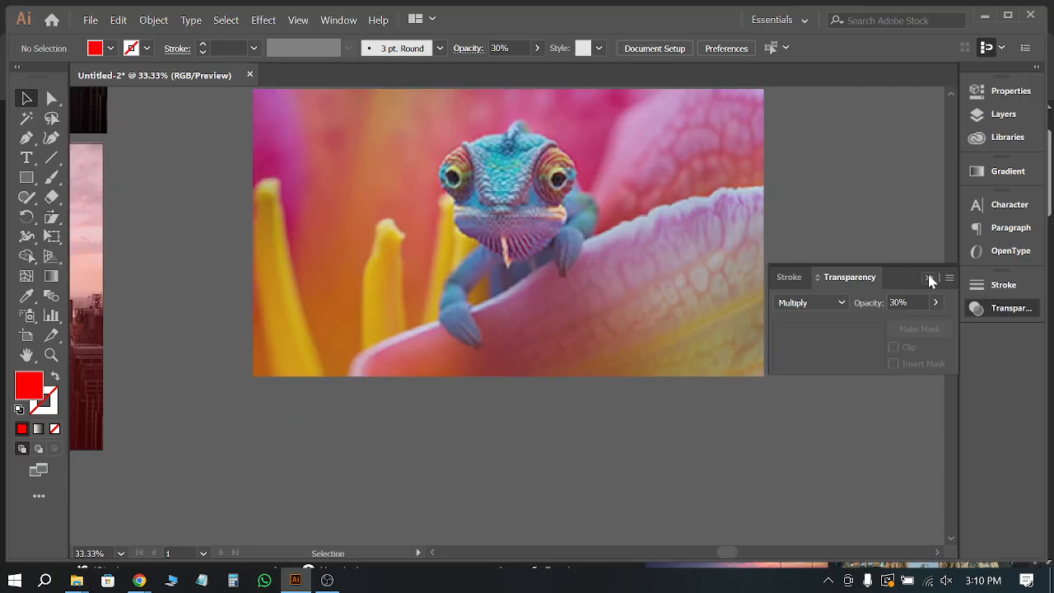
scroll(562, 341, right, 3)
scroll(562, 341, up, 1)
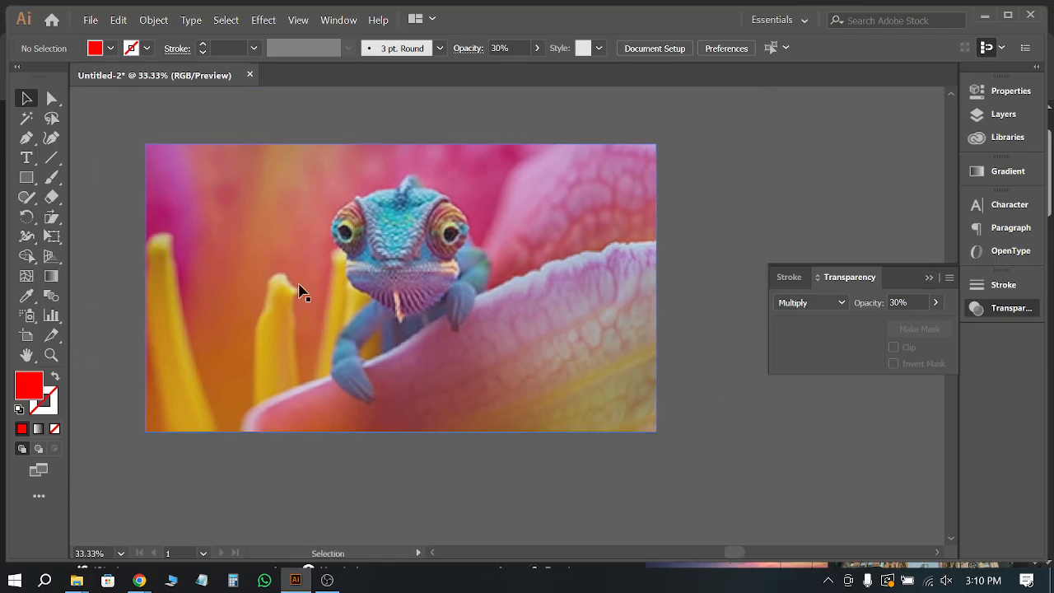
Step: Draw a closed red shape with the Pen tool over the chameleon picture's lower-right corner, its inner edge an S-shaped curve, and deselect it
click(26, 138)
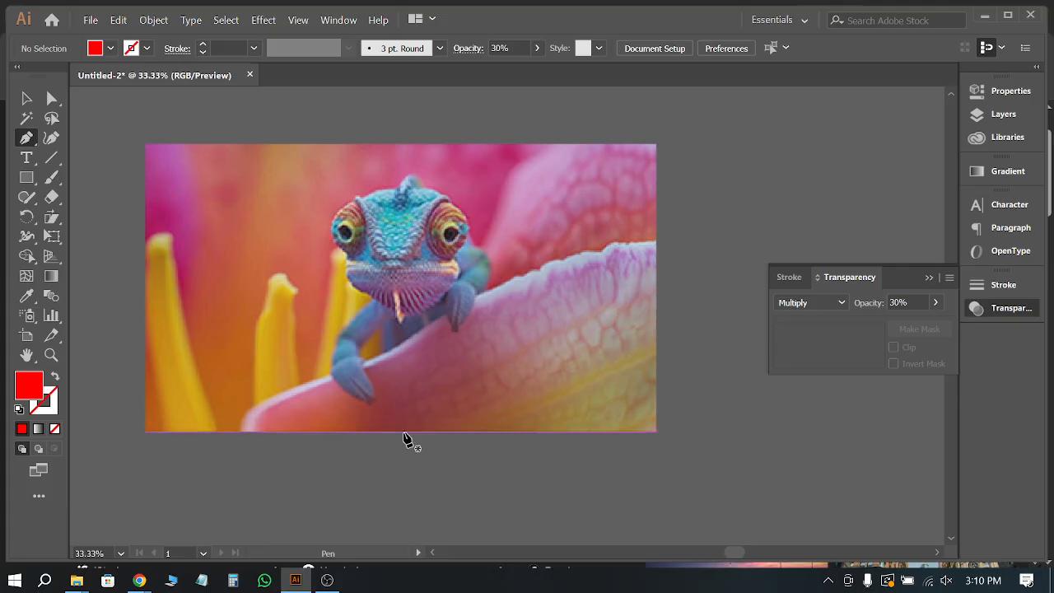
click(404, 430)
drag(498, 432, 640, 259)
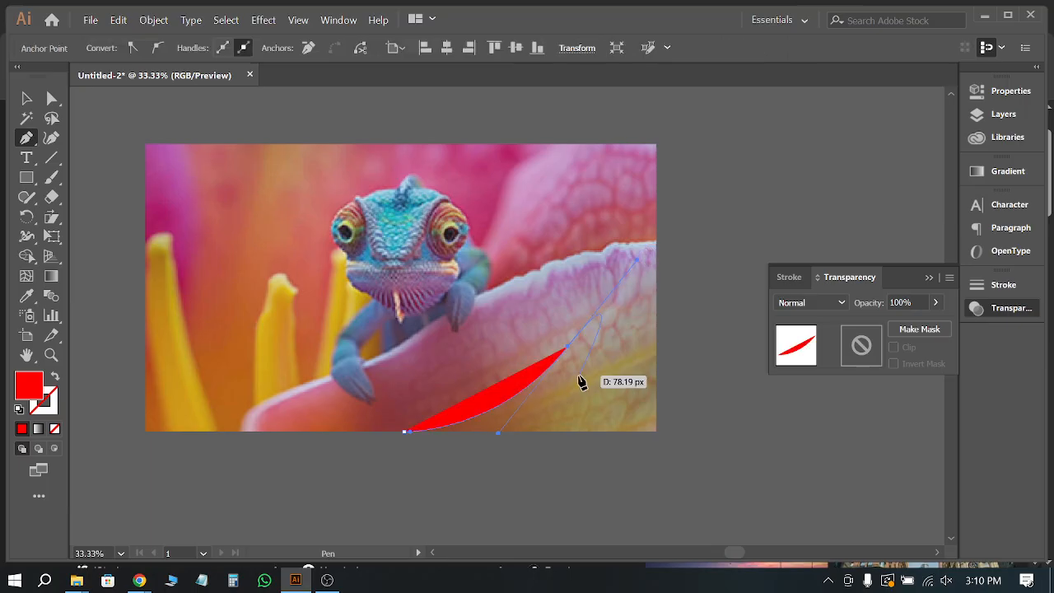
key(ctrl+z)
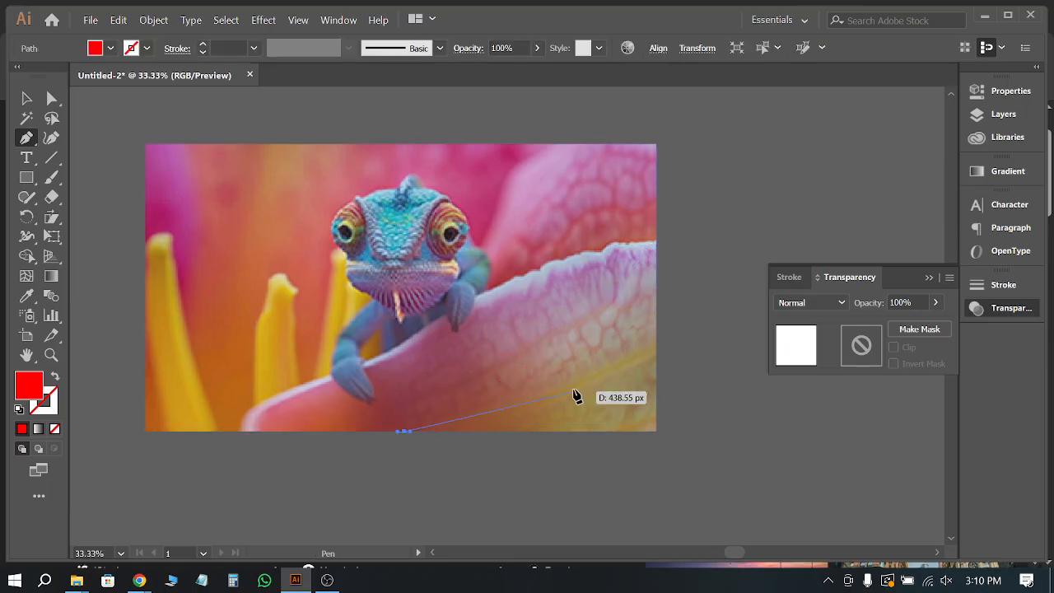
drag(576, 383, 656, 292)
drag(656, 287, 725, 244)
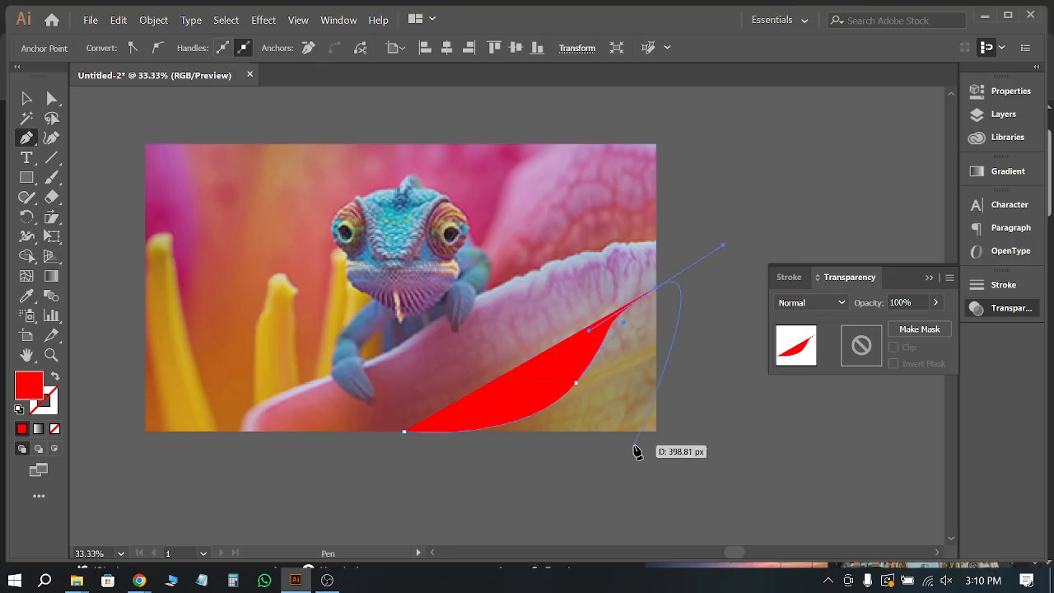
click(656, 288)
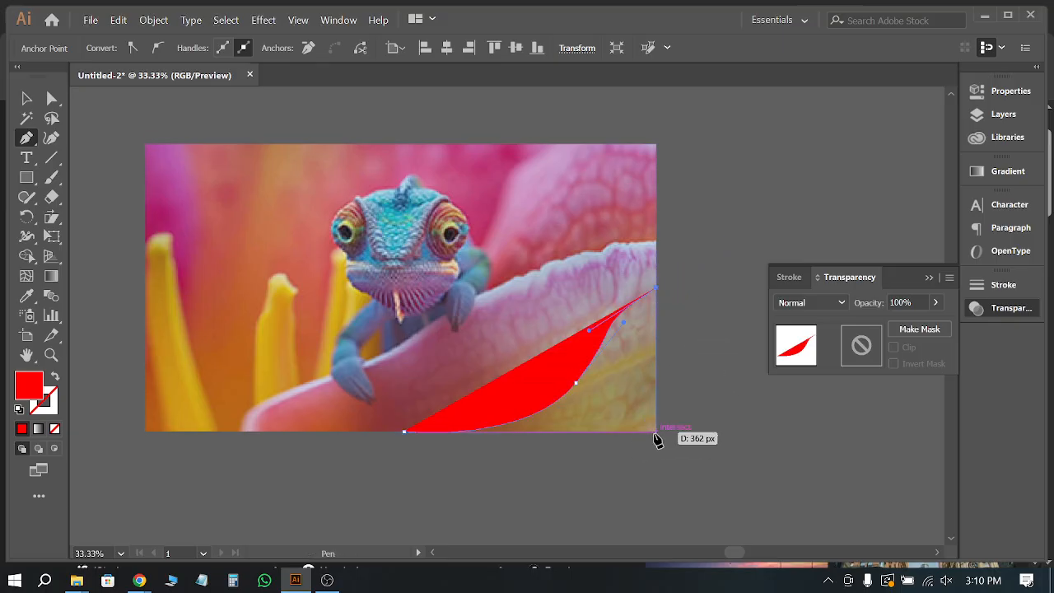
click(656, 432)
drag(405, 439, 407, 433)
click(28, 100)
click(667, 405)
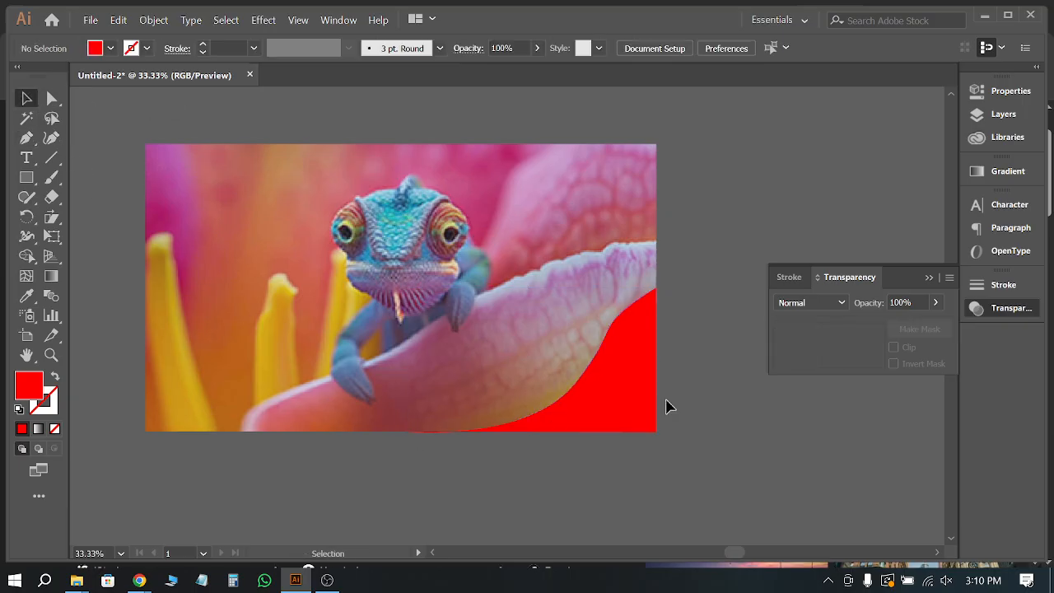
click(629, 377)
click(724, 442)
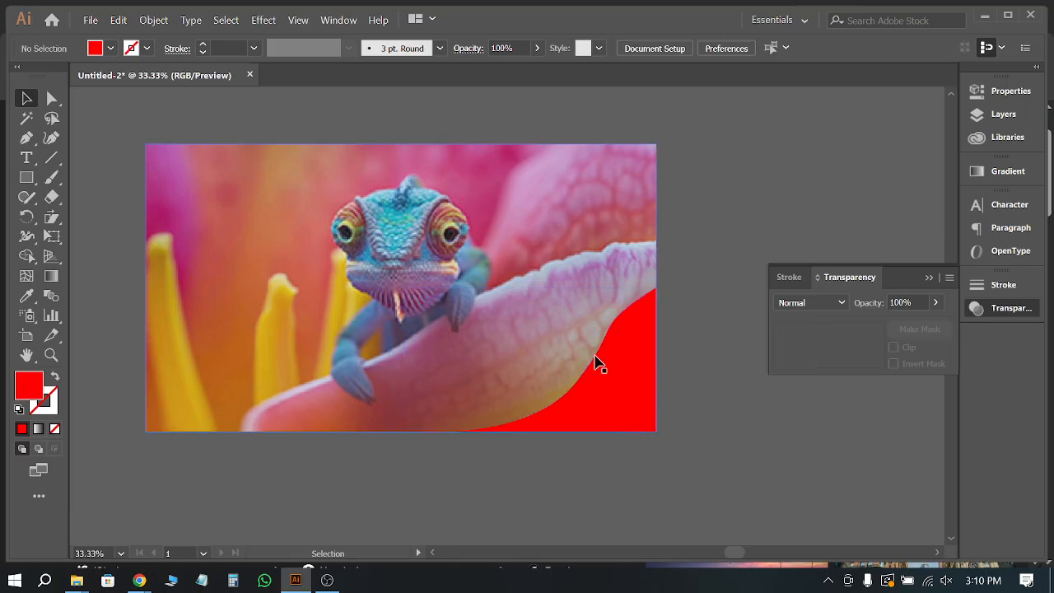
Step: Set the curved red shape's blend mode to Multiply and its opacity to 58%, and deselect it
click(642, 392)
click(836, 302)
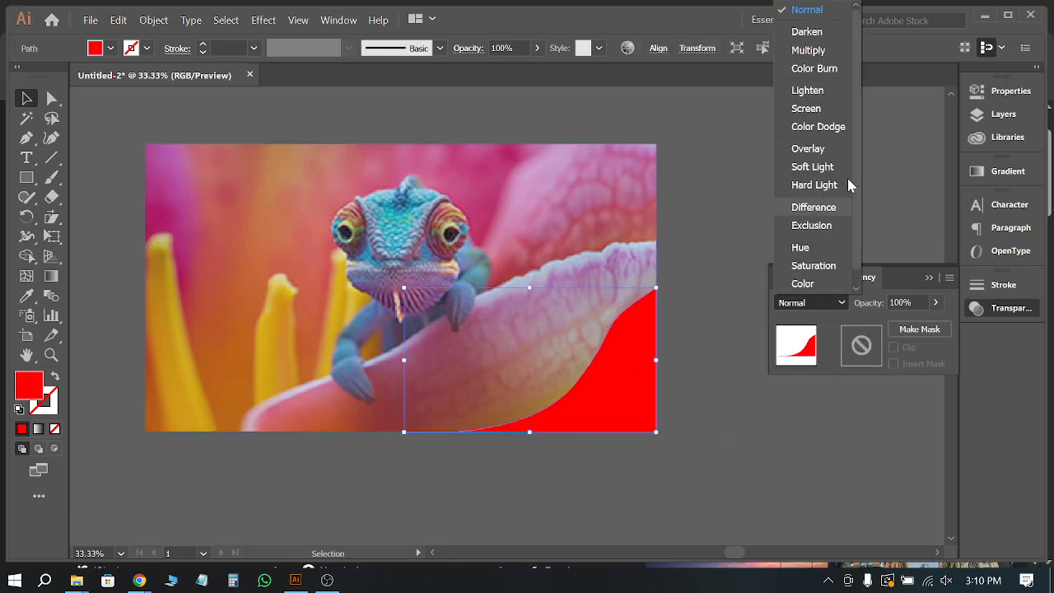
click(795, 44)
click(724, 192)
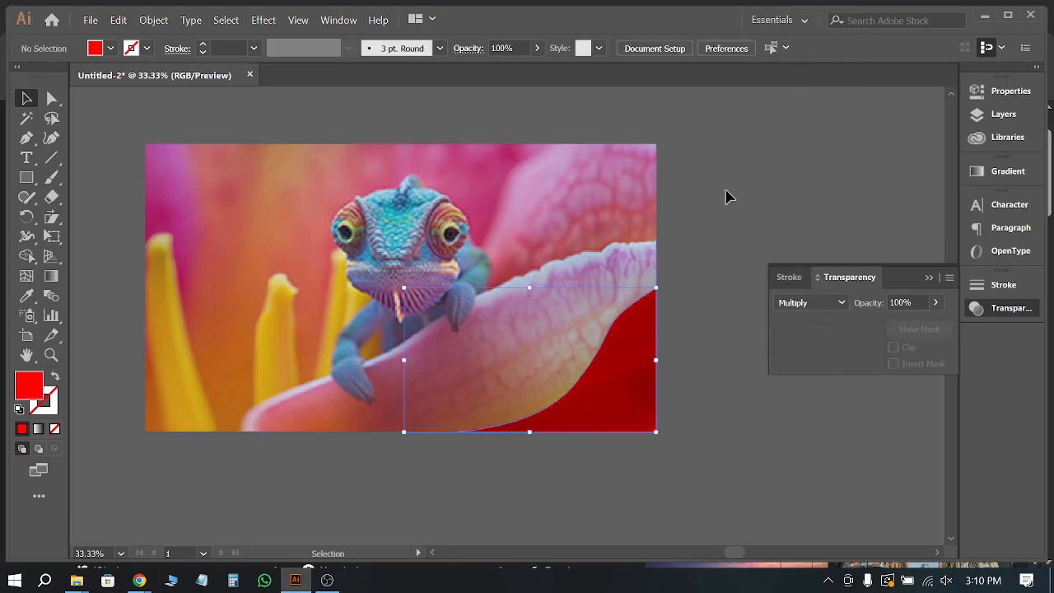
click(622, 383)
click(936, 303)
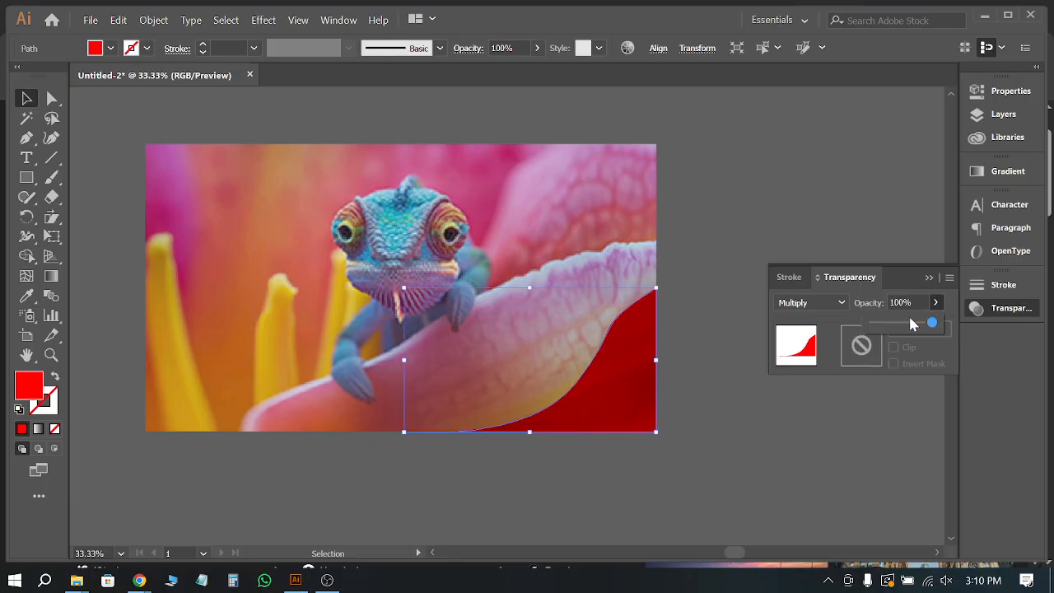
drag(908, 327, 909, 325)
click(745, 238)
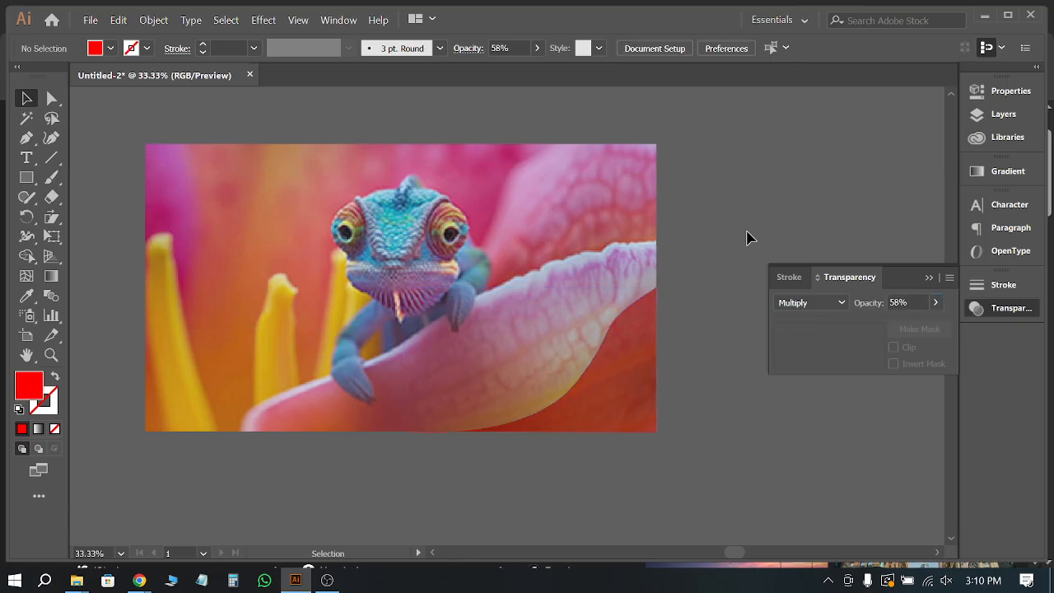
Step: Move the curved red shape off the chameleon picture to the empty area below its right end and deselect it
click(616, 370)
drag(617, 370, 770, 429)
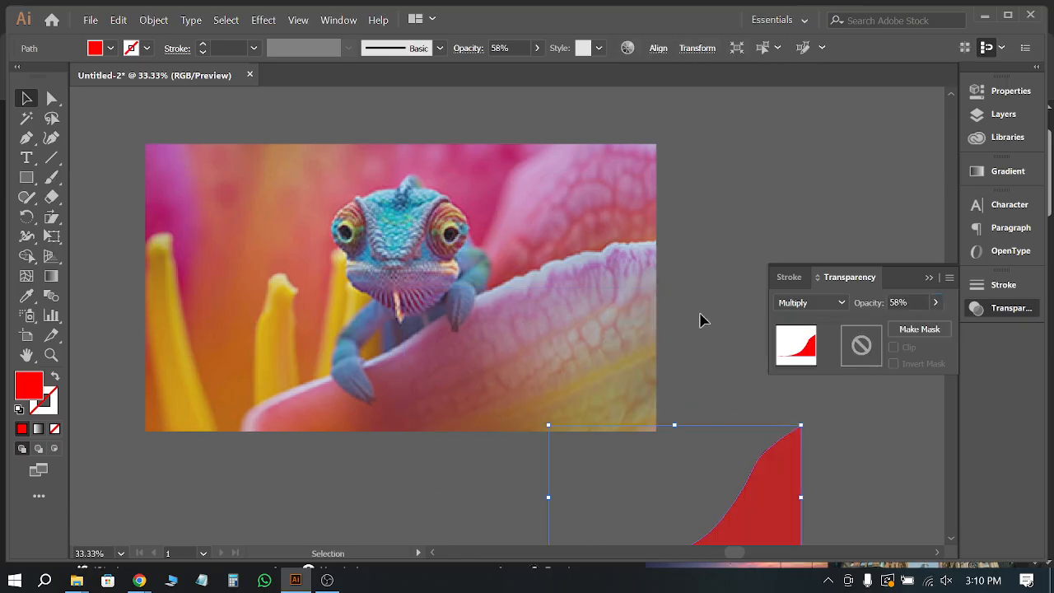
click(113, 212)
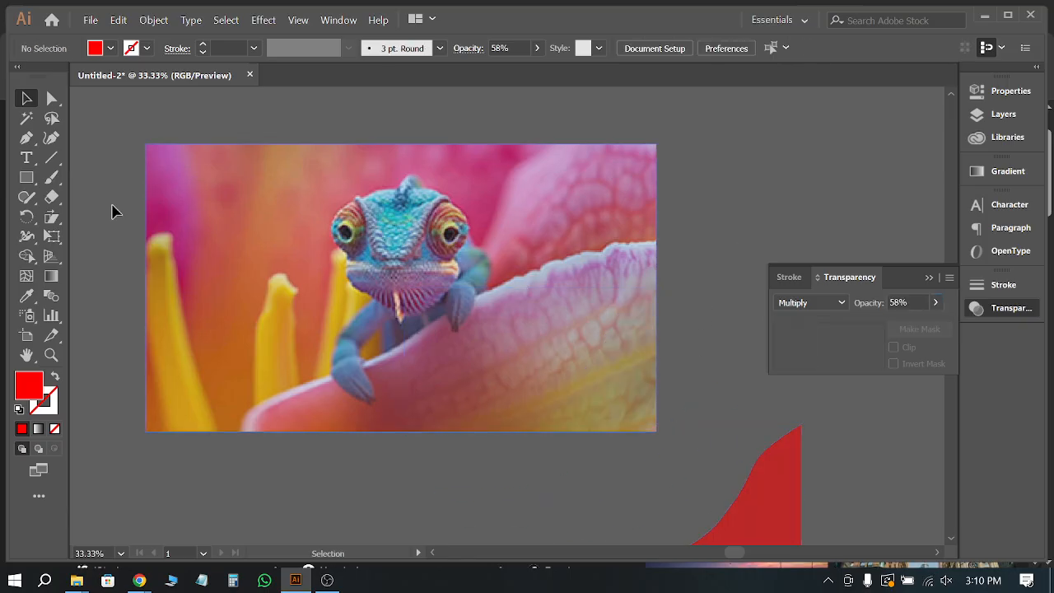
Step: Draw a full-height red rectangle over the left part of the chameleon picture and shift its upper-right corner inward to slant the edge
click(27, 177)
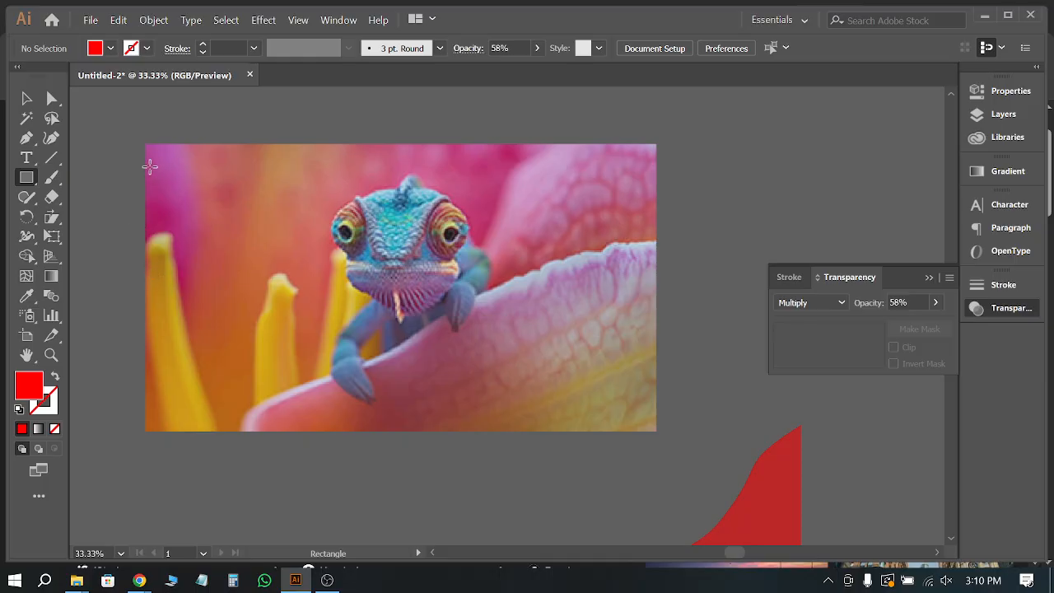
drag(146, 145, 432, 431)
click(51, 98)
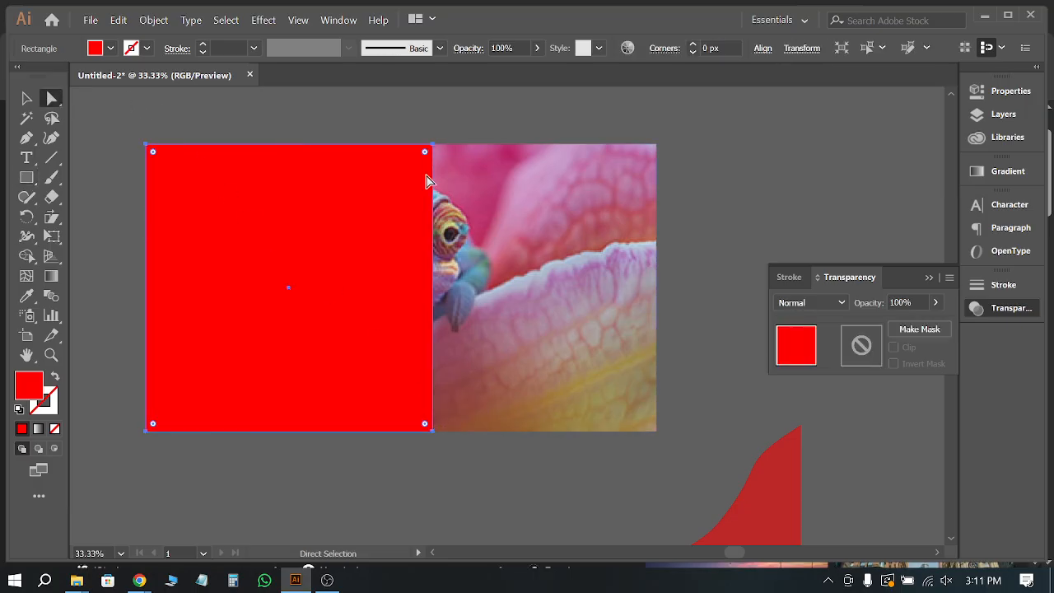
click(433, 145)
drag(432, 144, 311, 146)
click(28, 98)
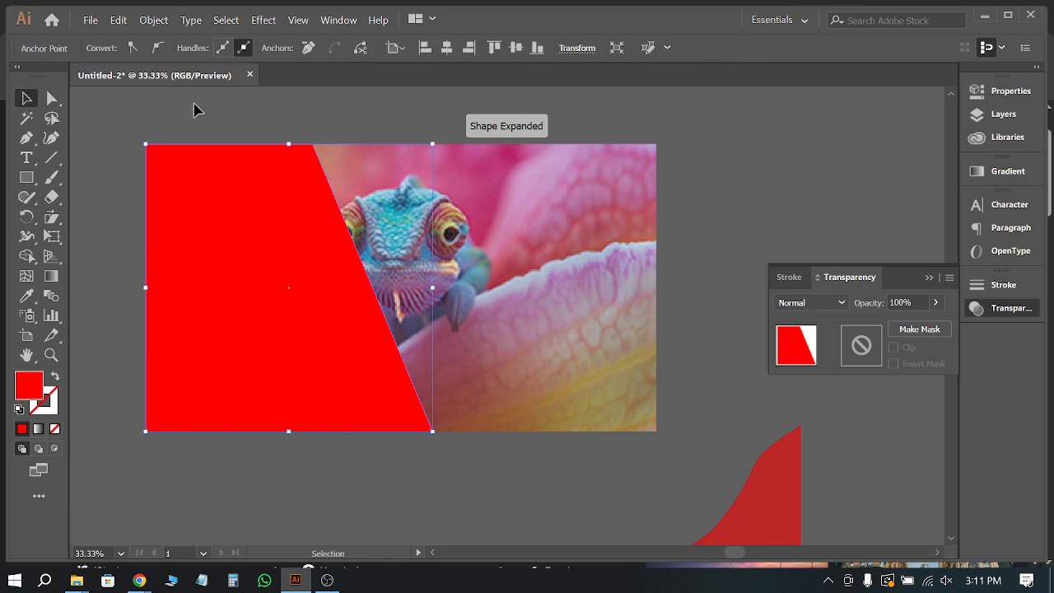
click(195, 106)
Step: Set the slanted red shape's blend mode to Multiply and its opacity to 39%, and deselect it
click(329, 334)
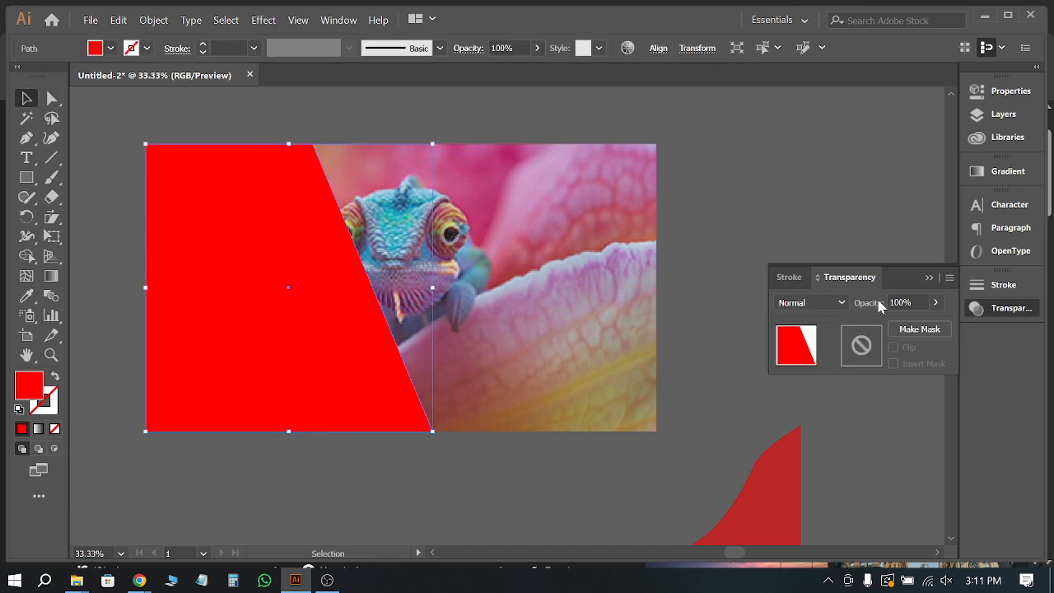
click(839, 302)
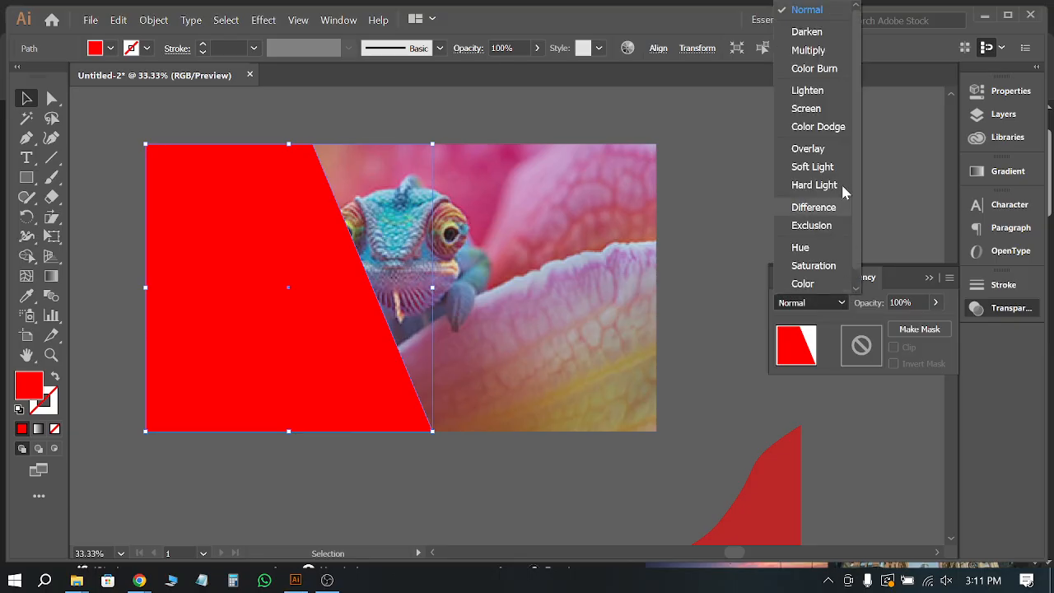
click(827, 52)
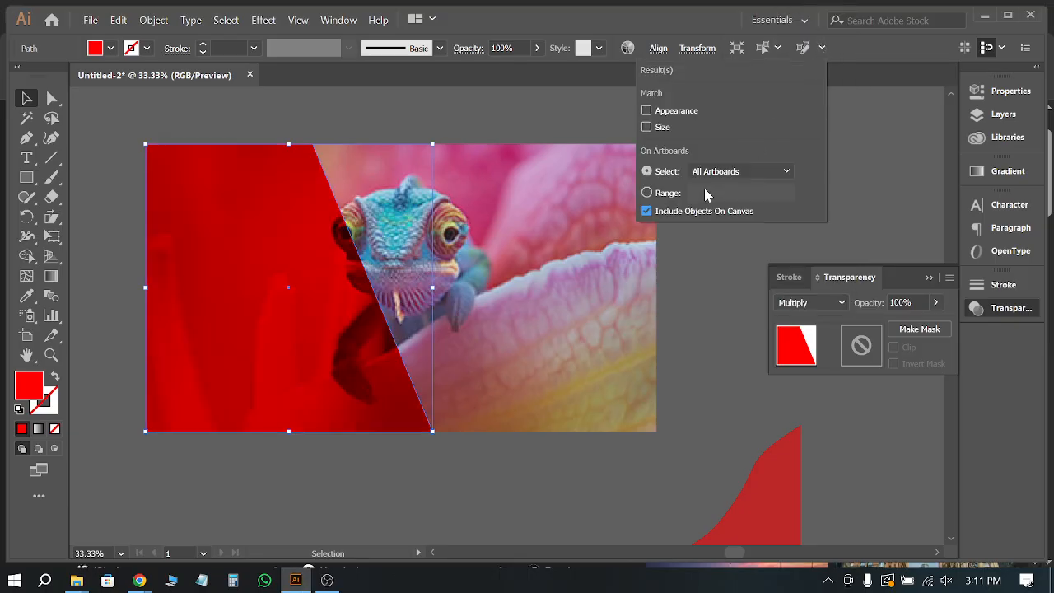
click(935, 302)
drag(932, 322, 892, 328)
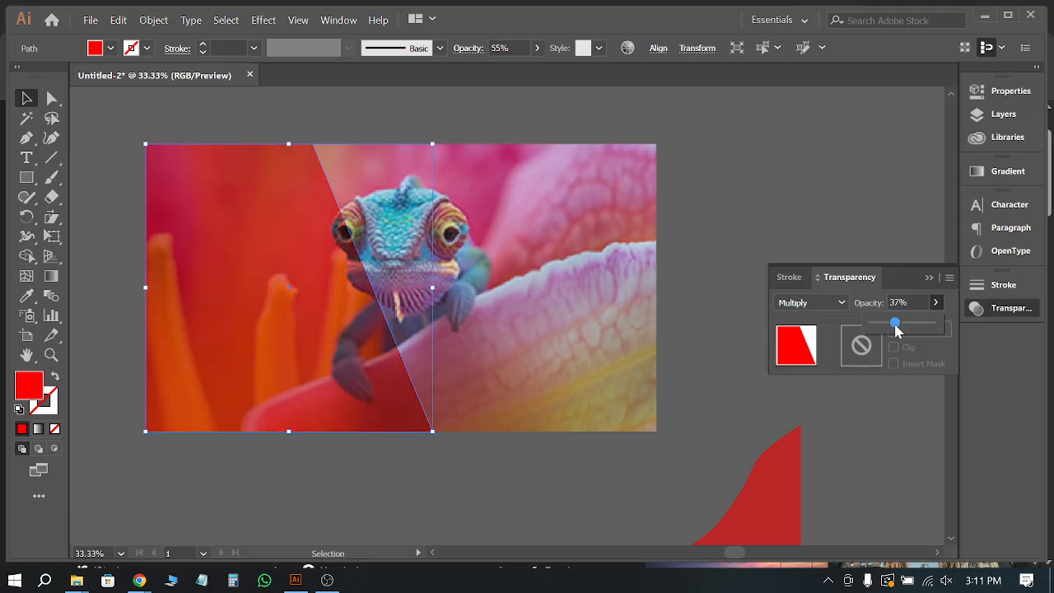
click(729, 212)
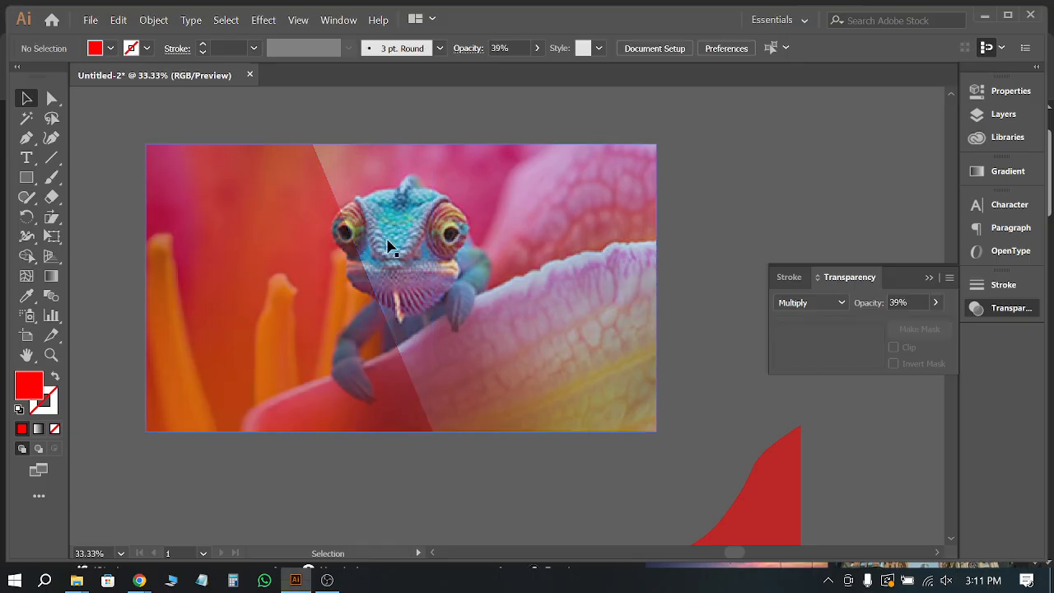
Step: Move the curved red shape back onto the chameleon picture, aligned with its lower-right corner
scroll(275, 180, up, 1)
scroll(312, 352, down, 3)
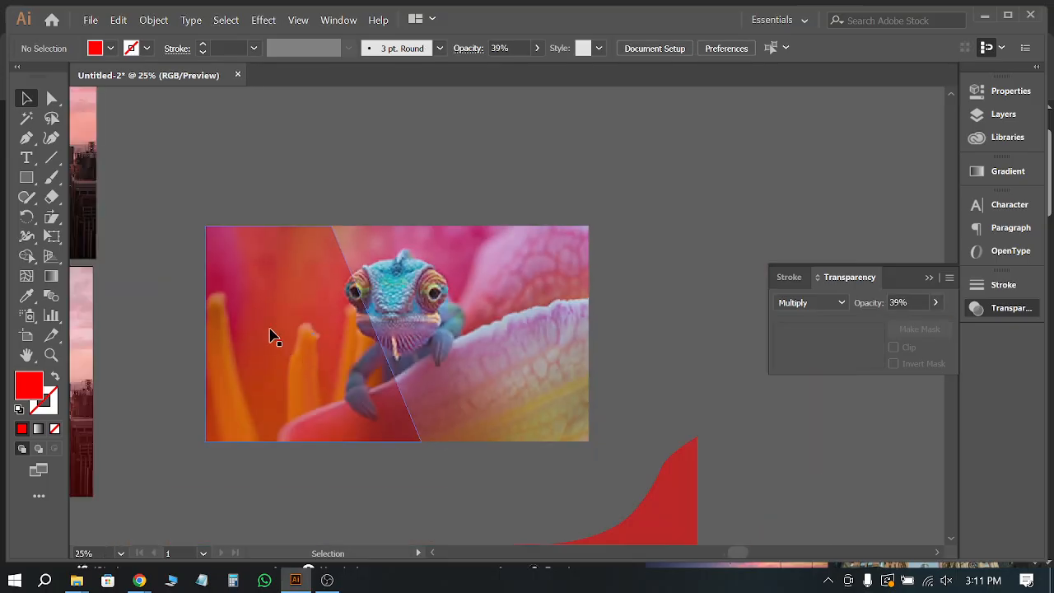
scroll(235, 258, up, 1)
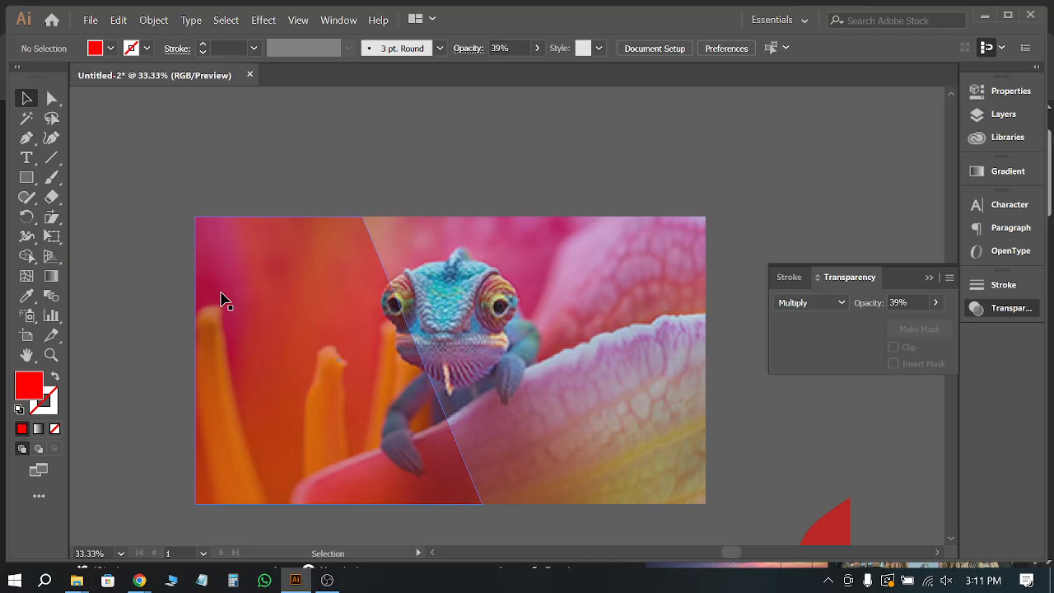
scroll(263, 272, down, 1)
scroll(671, 432, down, 2)
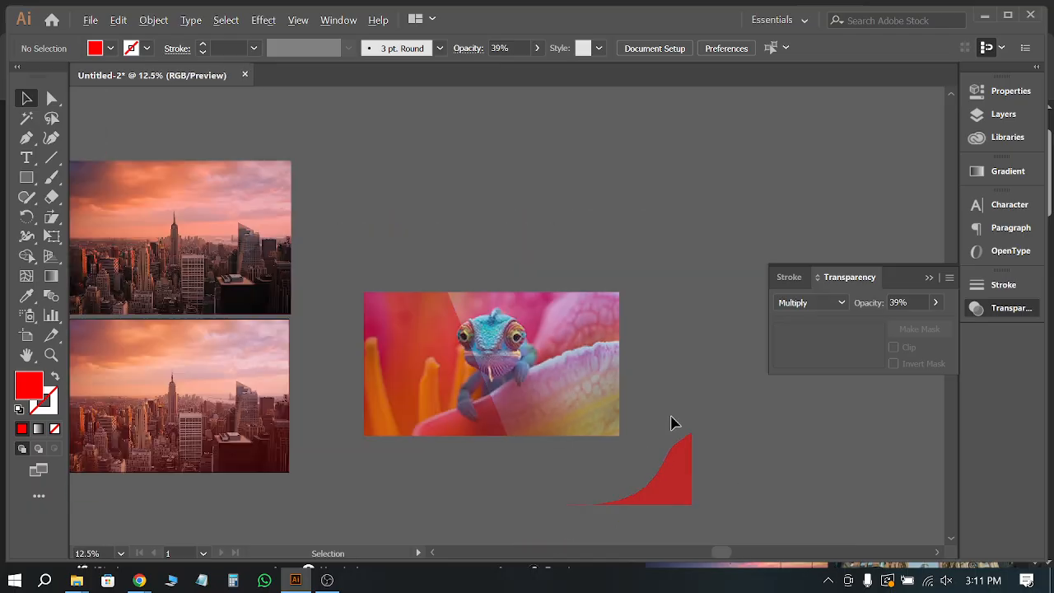
drag(677, 475, 622, 424)
scroll(632, 372, up, 1)
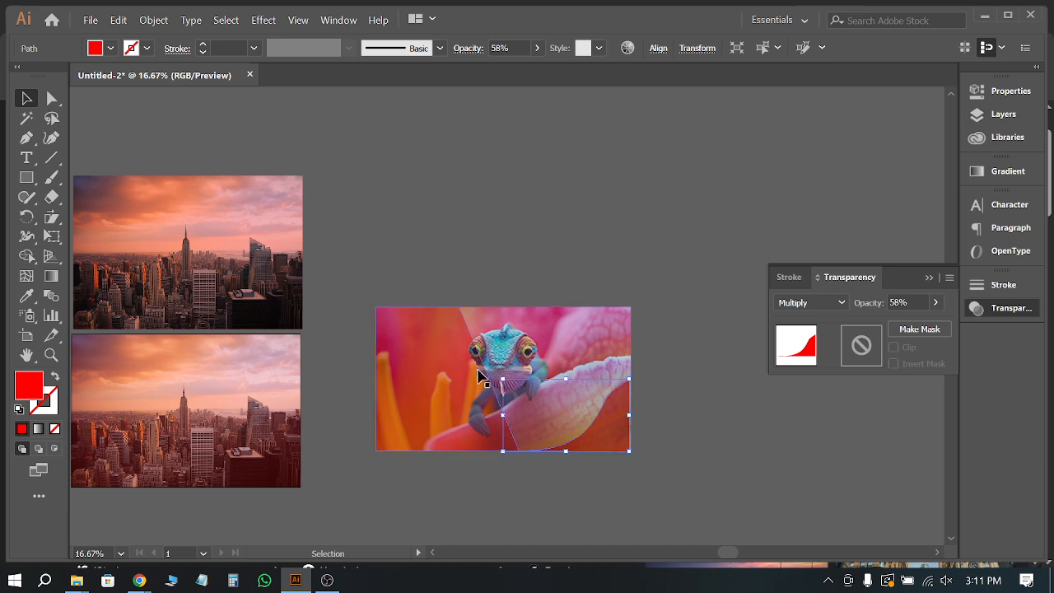
Step: Expand Layer 1 to list its objects and bring all the pictures into view
click(1005, 115)
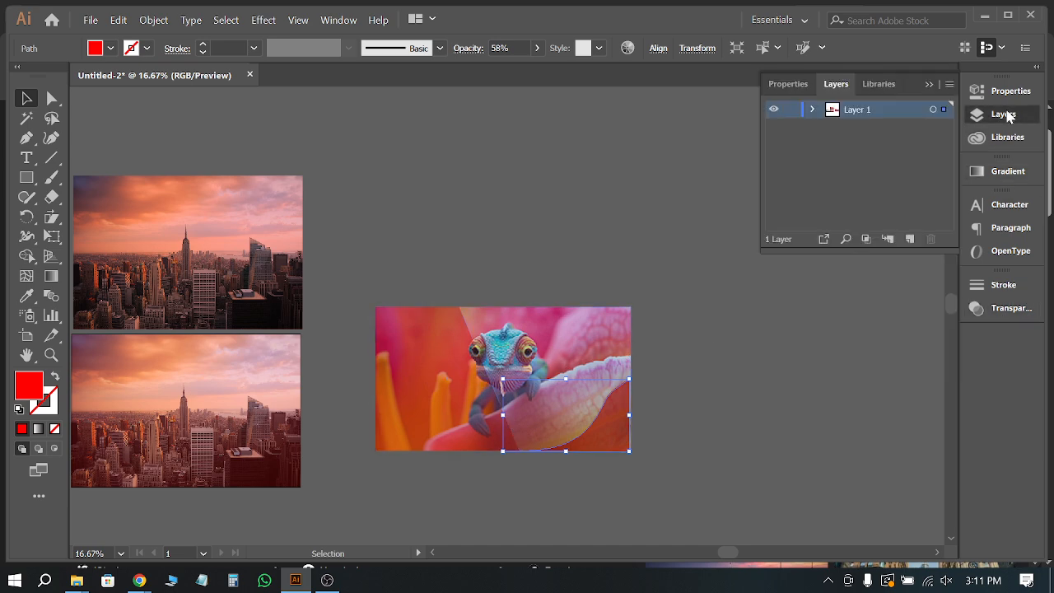
click(813, 110)
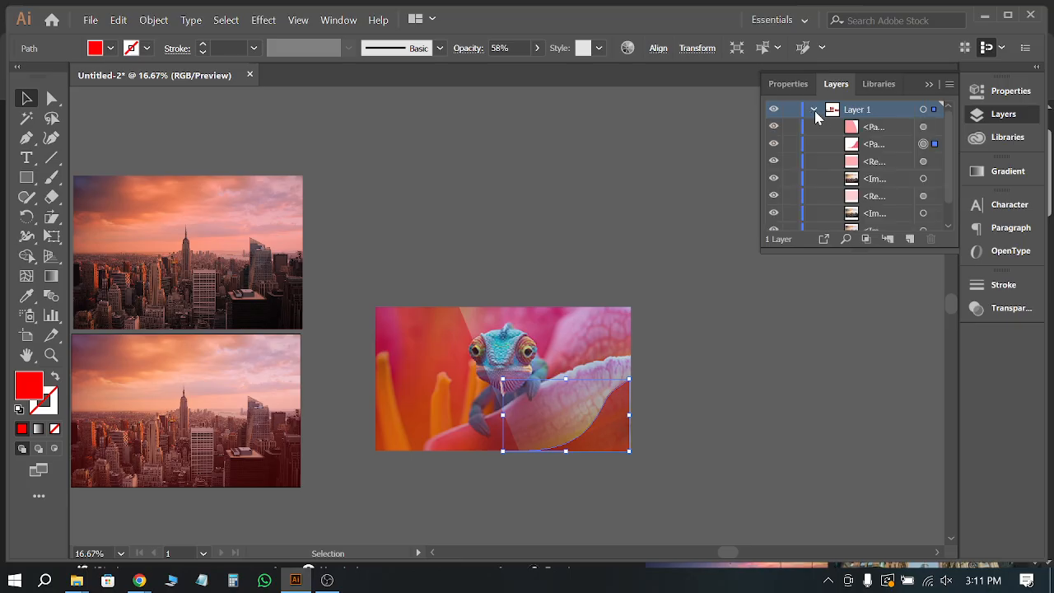
scroll(659, 321, down, 2)
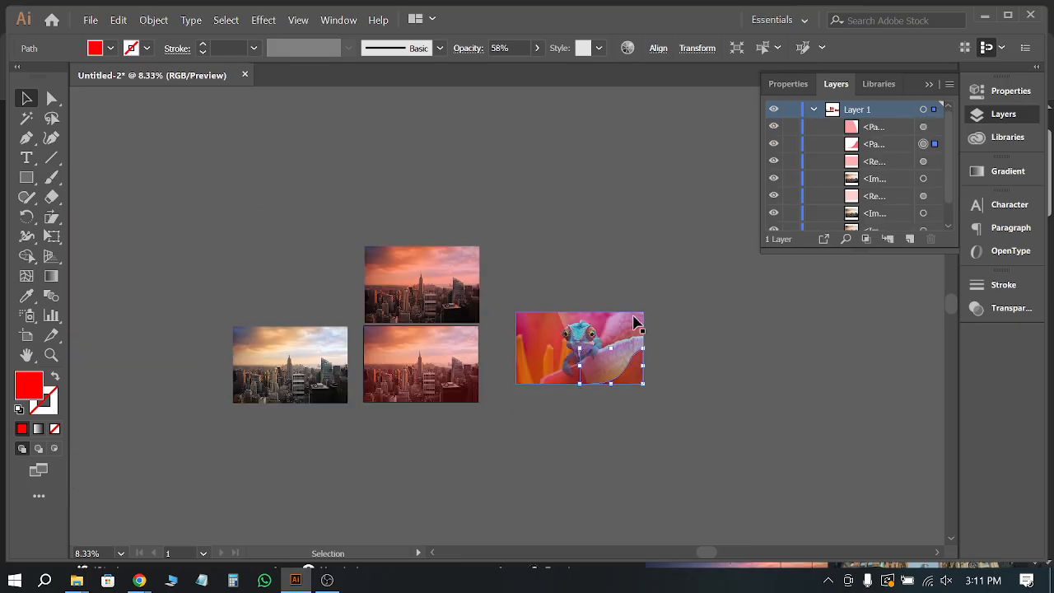
Step: Move the two overlaid city pictures and the chameleon picture together upward to uncover the artboard, and deselect them
scroll(647, 328, up, 1)
drag(708, 318, 356, 436)
drag(606, 383, 627, 292)
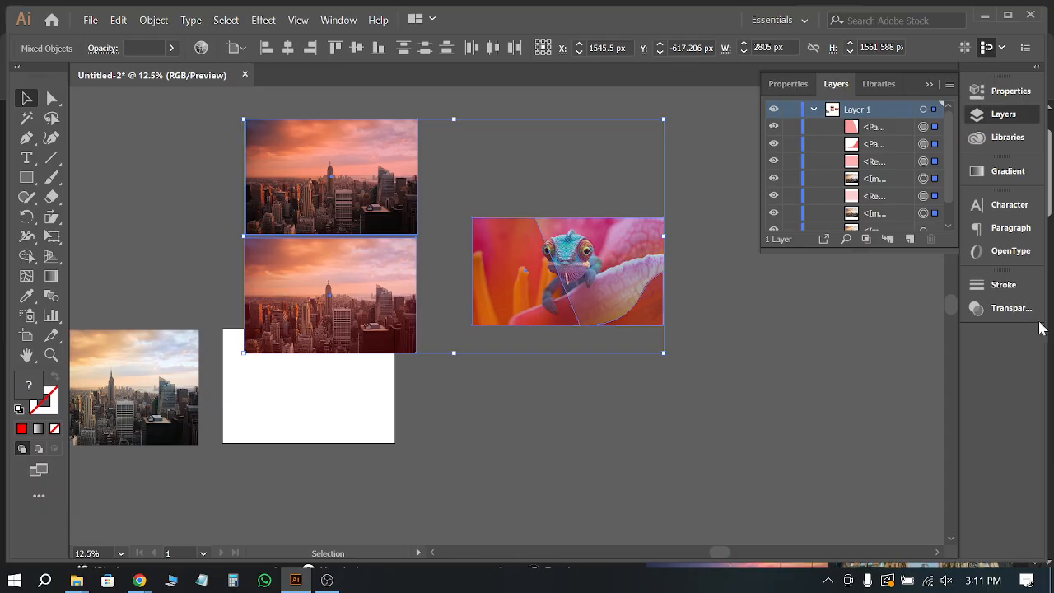
click(1009, 308)
click(1027, 311)
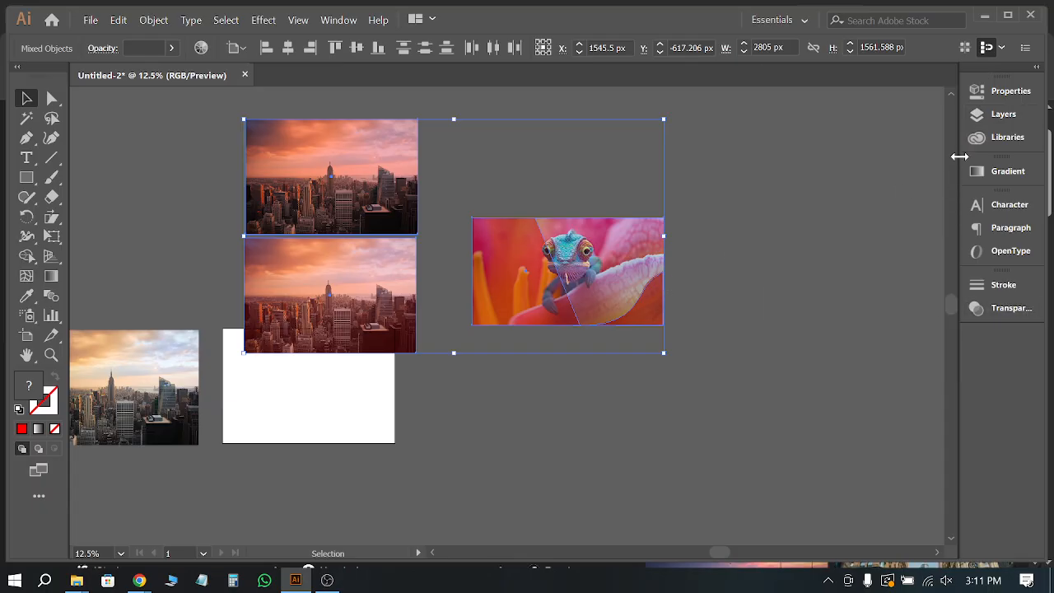
click(1011, 113)
click(708, 291)
scroll(709, 288, down, 1)
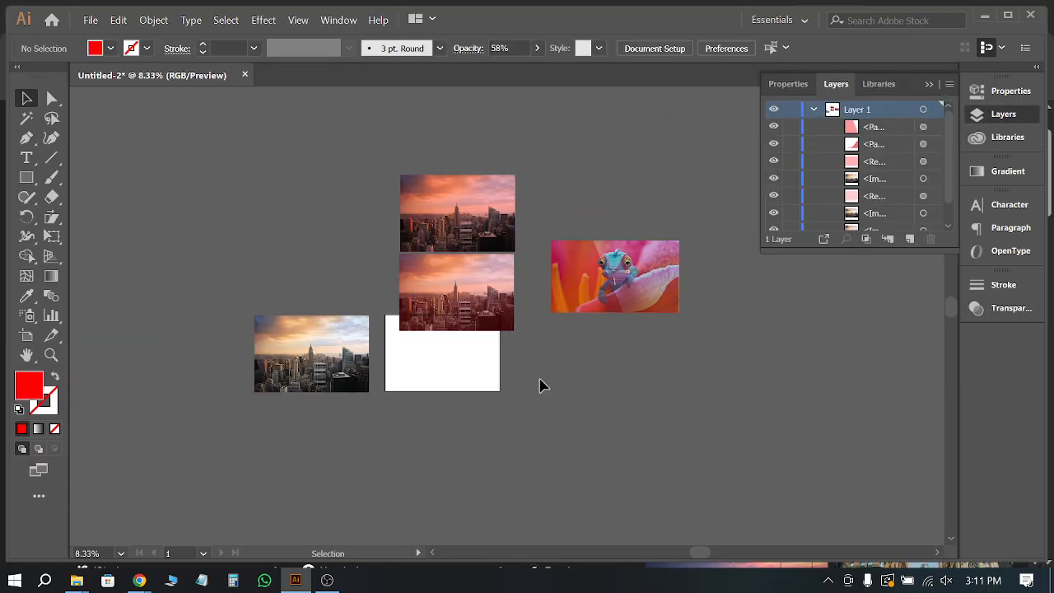
Step: Move the red overlay up off the lower city picture and place that picture exactly over the artboard
scroll(496, 322, up, 1)
drag(476, 287, 480, 211)
click(463, 363)
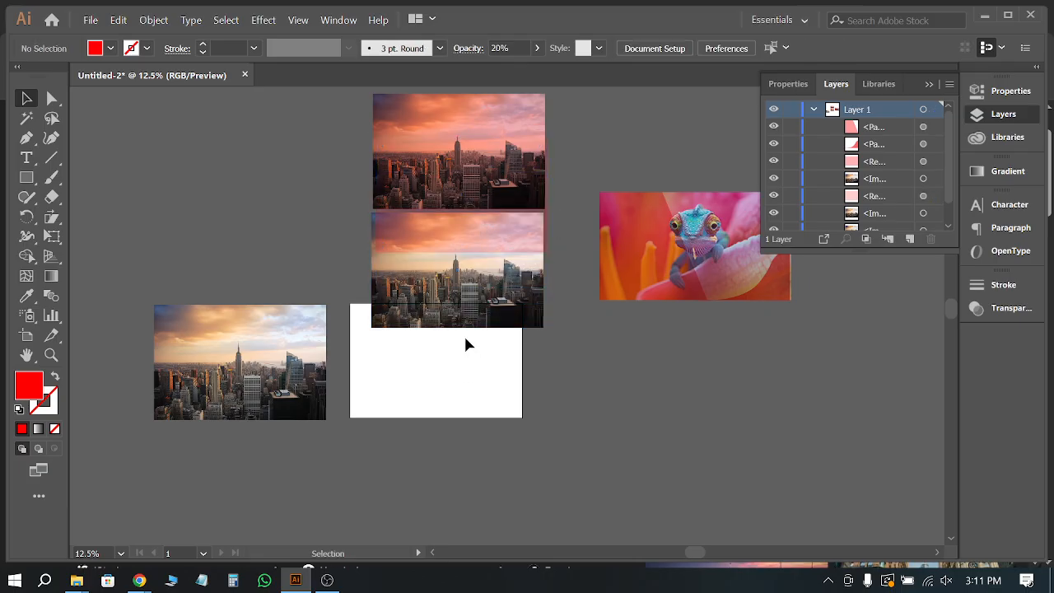
scroll(466, 344, up, 2)
drag(412, 280, 371, 442)
click(670, 425)
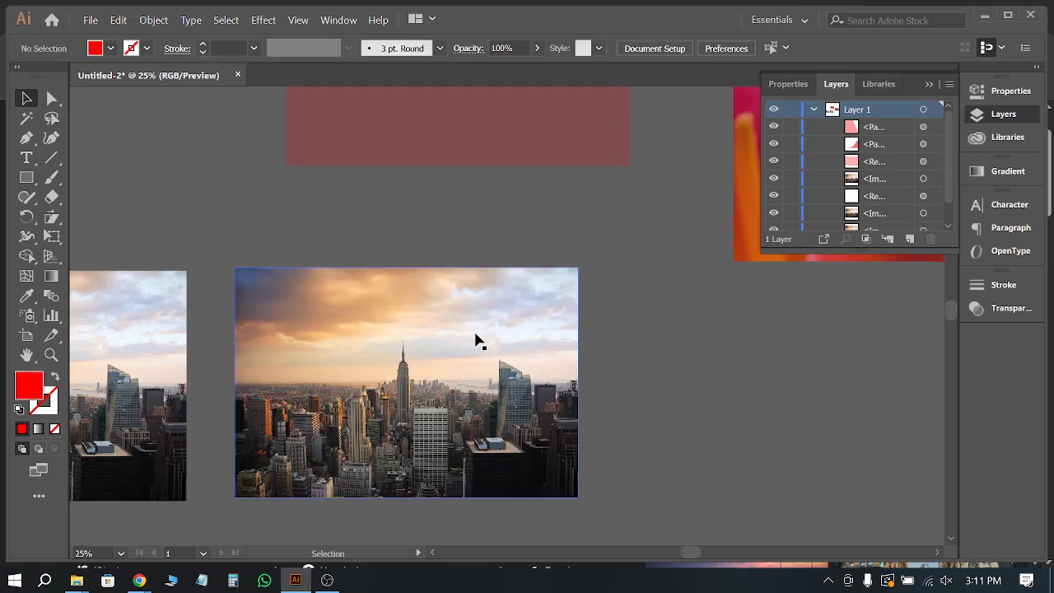
Step: Show the rulers and place a vertical guide along the right edge of the city picture on the artboard
scroll(486, 296, down, 2)
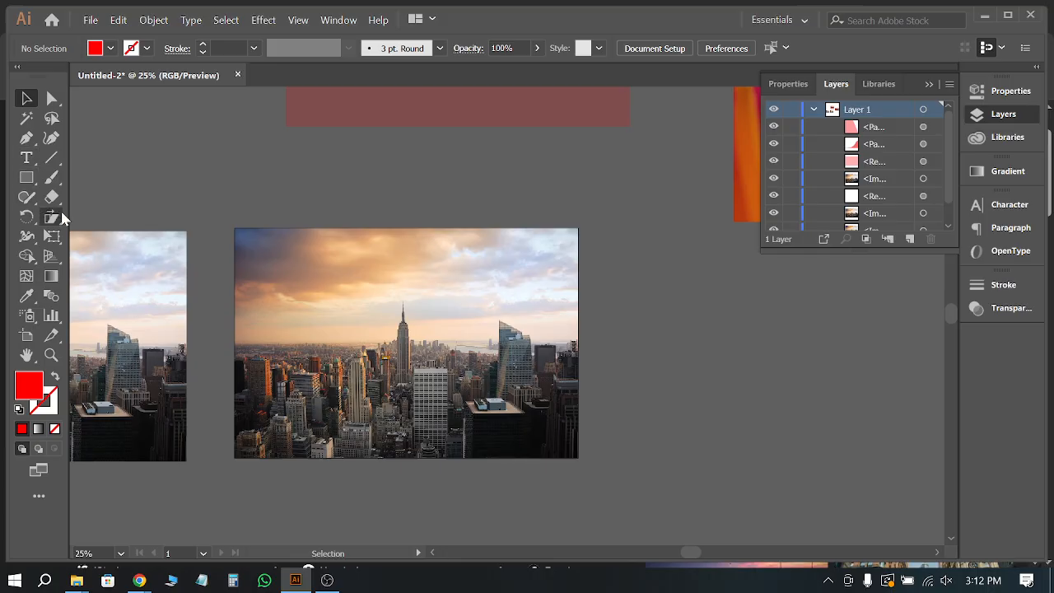
key(ctrl+r)
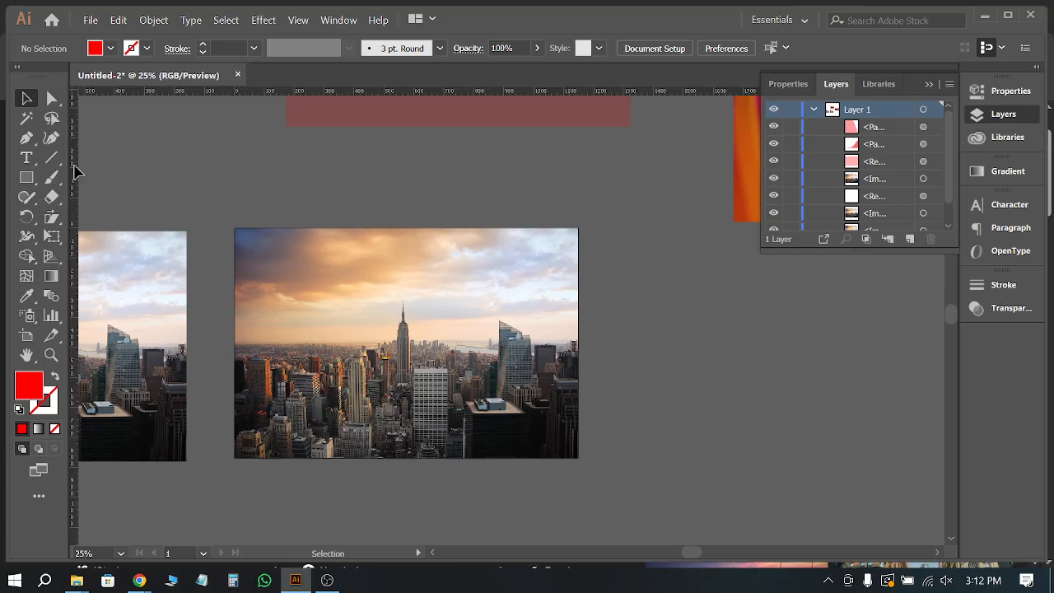
drag(75, 168, 579, 299)
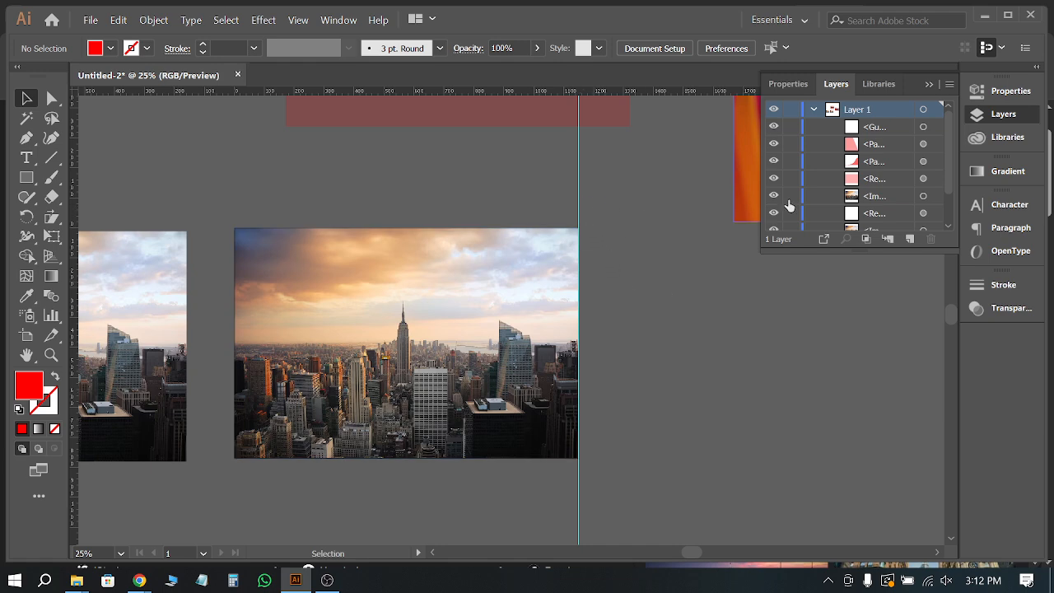
Step: Enlarge the layer list to show every object in Layer 1, and collapse Layer 1
click(980, 113)
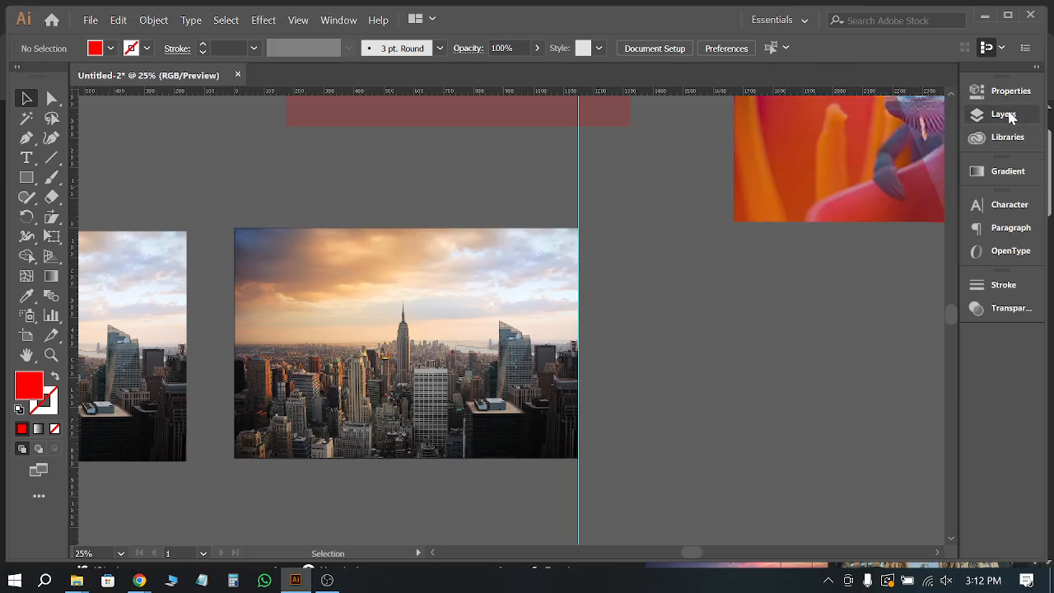
click(979, 113)
drag(842, 252, 869, 360)
click(885, 290)
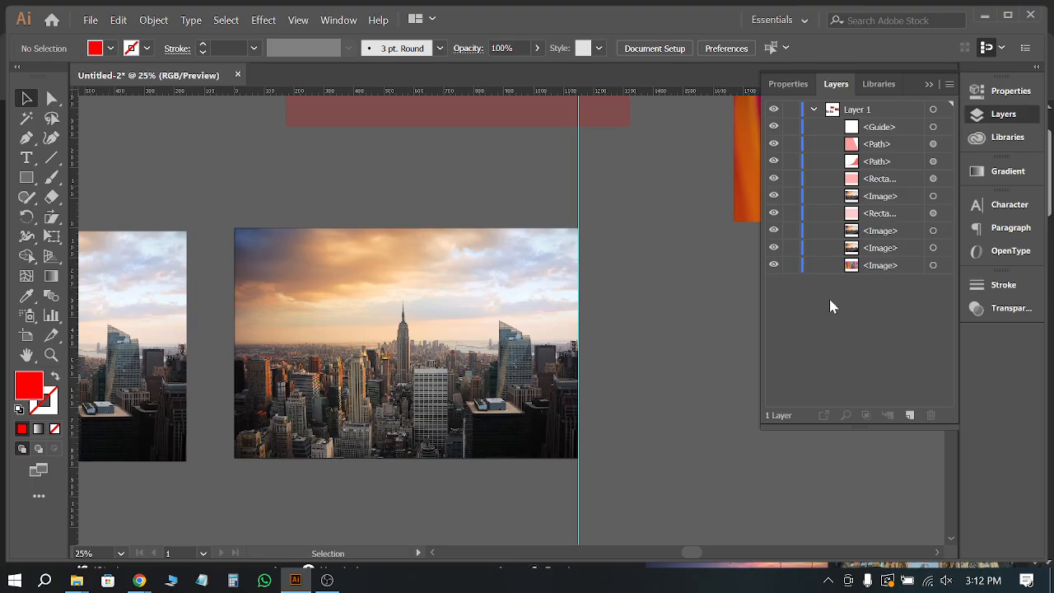
click(813, 109)
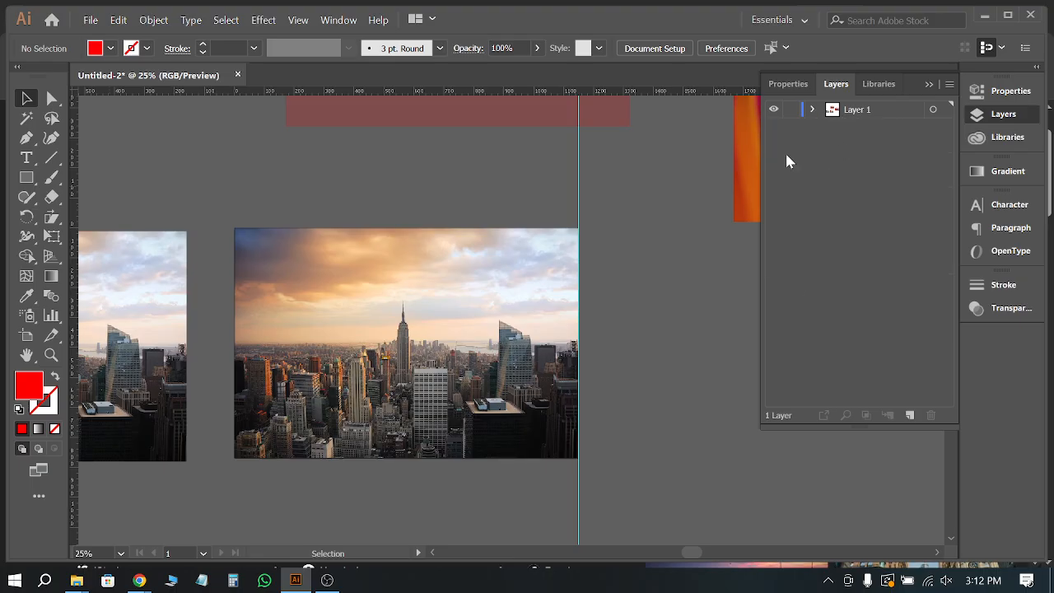
Step: Select all the artwork, and hide and show Layer 1 several times, leaving it shown
alt+scroll(571, 261, down, 4)
scroll(437, 305, up, 1)
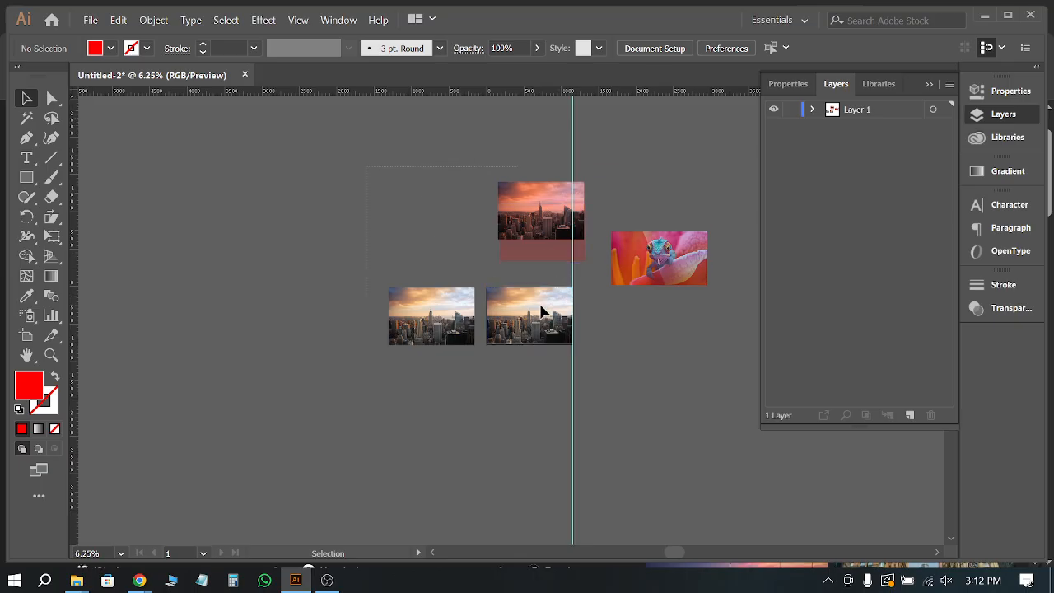
key(ctrl+a)
alt+scroll(757, 223, up, 1)
scroll(724, 271, up, 2)
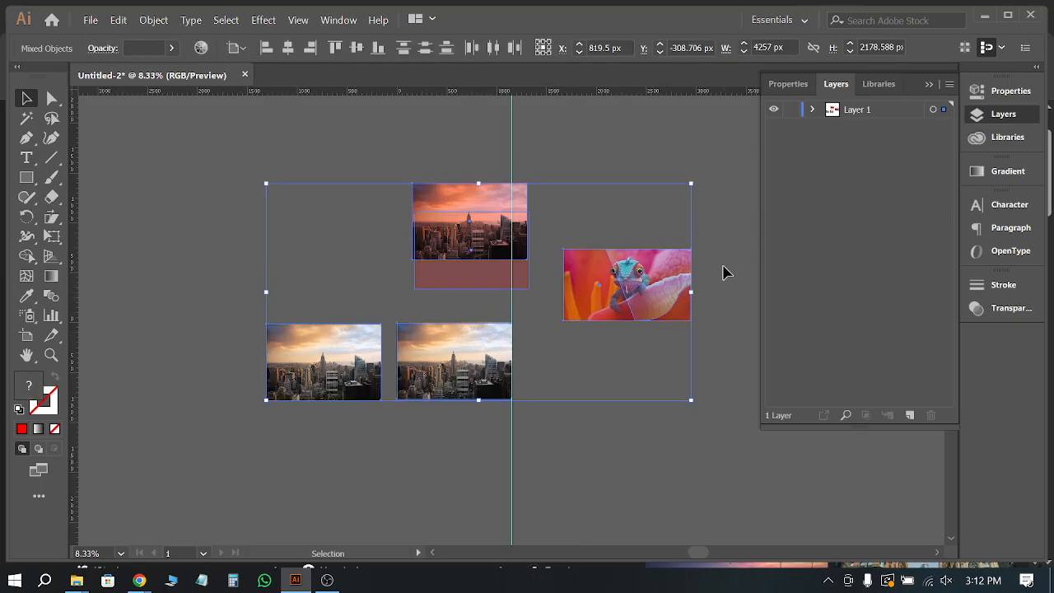
ctrl+click(774, 111)
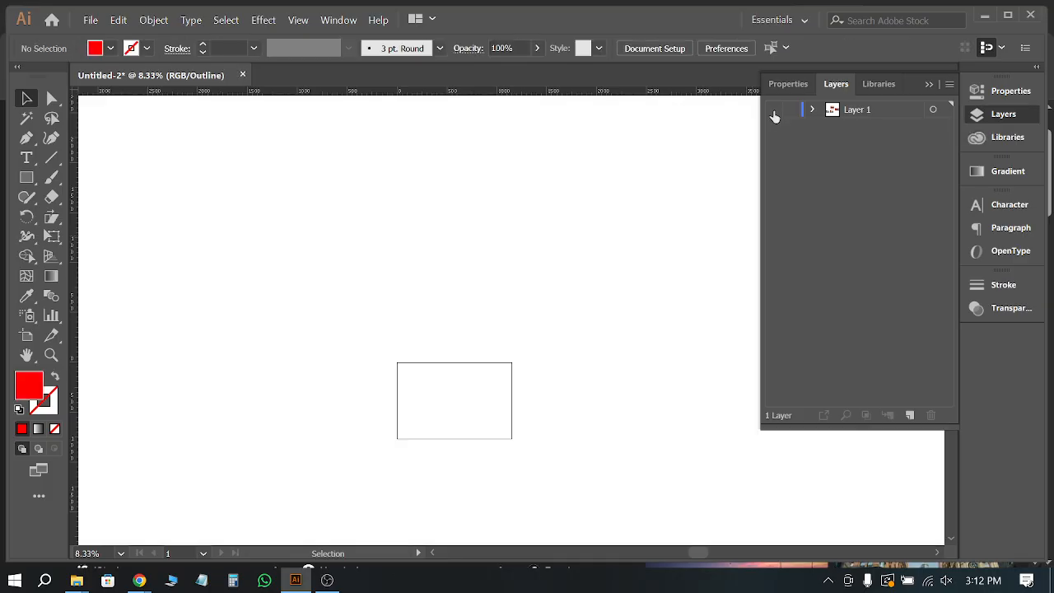
ctrl+click(774, 110)
ctrl+click(774, 110)
ctrl+click(774, 110)
ctrl+click(774, 110)
ctrl+click(774, 111)
ctrl+click(775, 110)
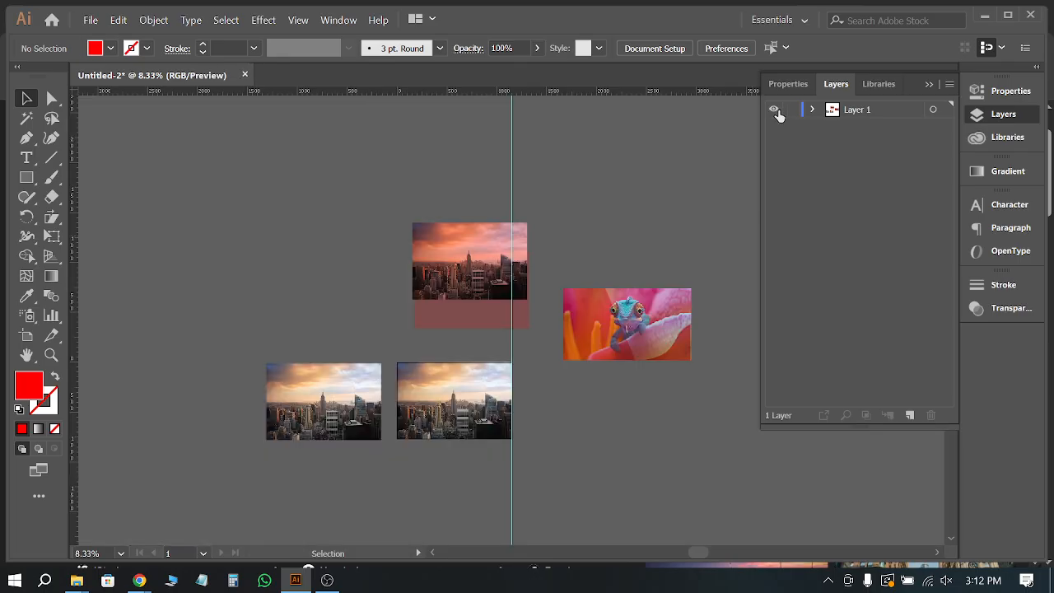
Step: Expand and collapse Layer 1's object list twice, and toggle the layer's lock
click(812, 110)
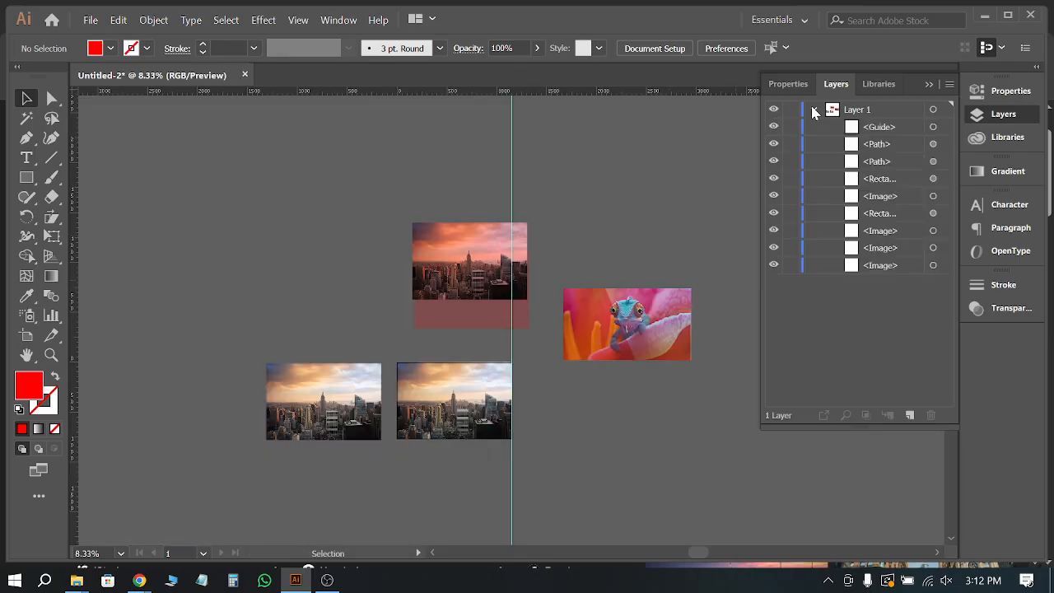
click(809, 111)
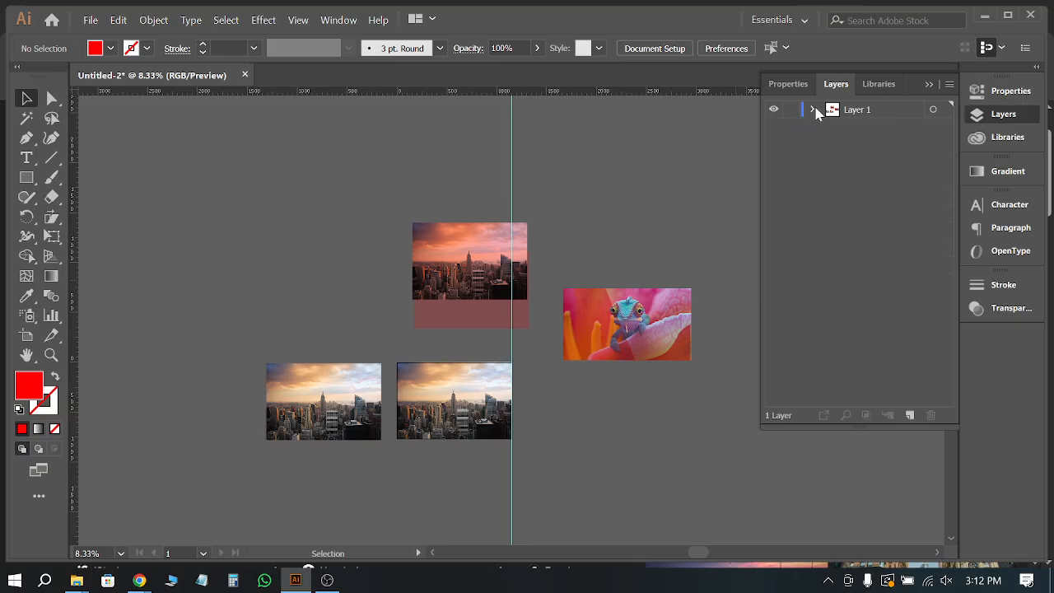
click(813, 111)
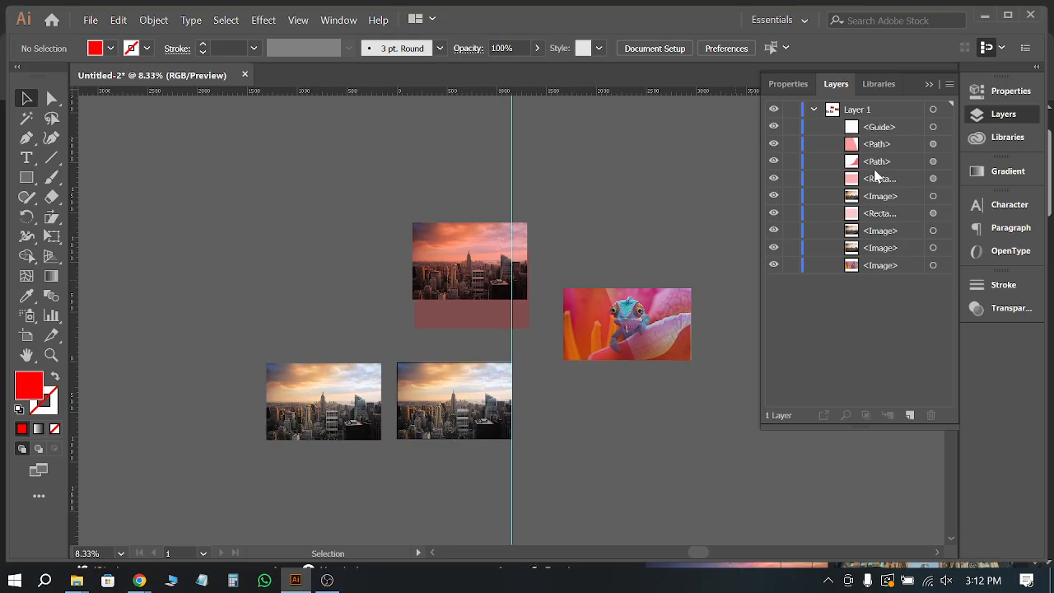
click(813, 111)
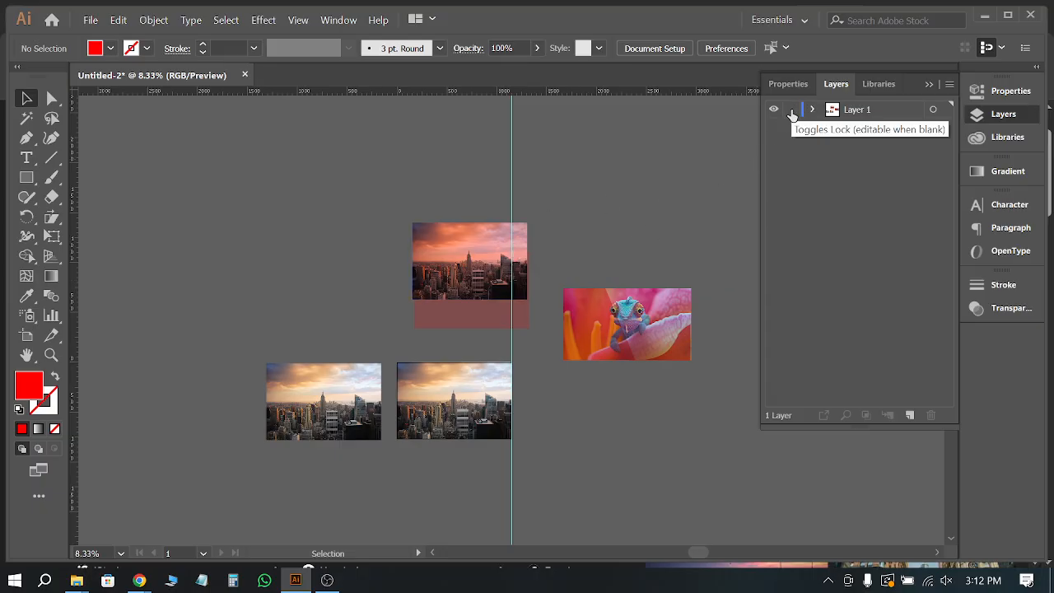
click(791, 110)
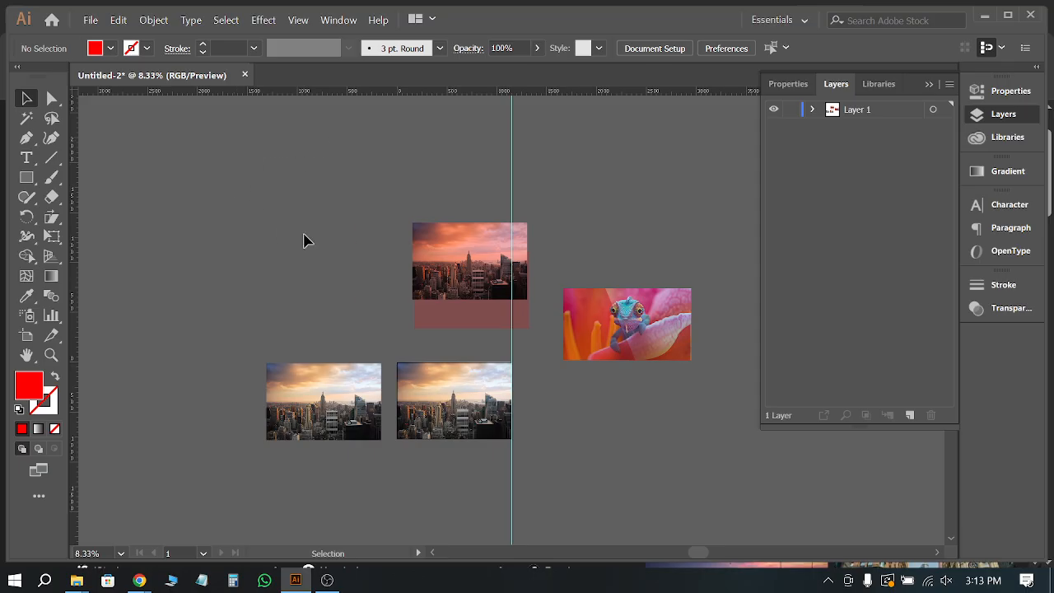
Step: Reposition the chameleon picture, the Multiply overlay on the upper city picture and the plain left-hand city picture one by one
drag(647, 336, 647, 340)
drag(487, 249, 476, 255)
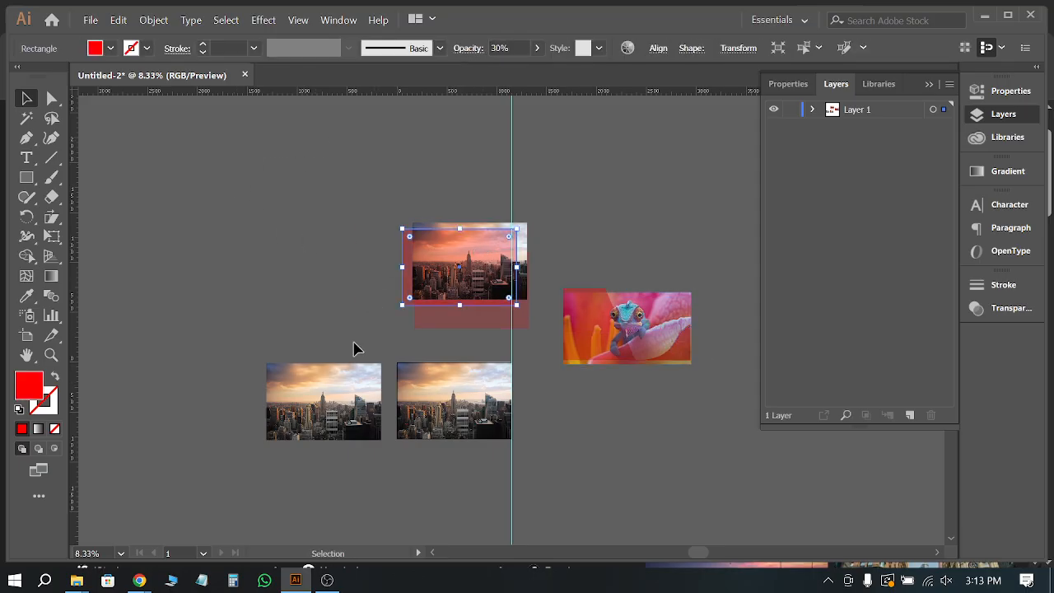
drag(322, 400, 322, 307)
Step: Lock the plain left-hand city picture and try to move it
scroll(300, 297, up, 2)
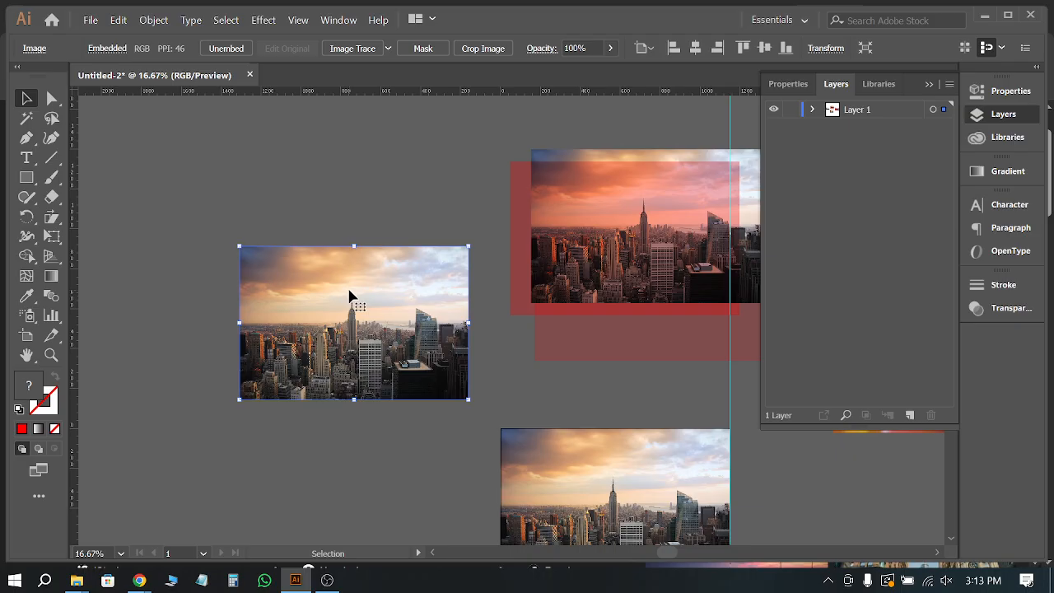
key(ctrl+shift+a)
drag(590, 365, 500, 469)
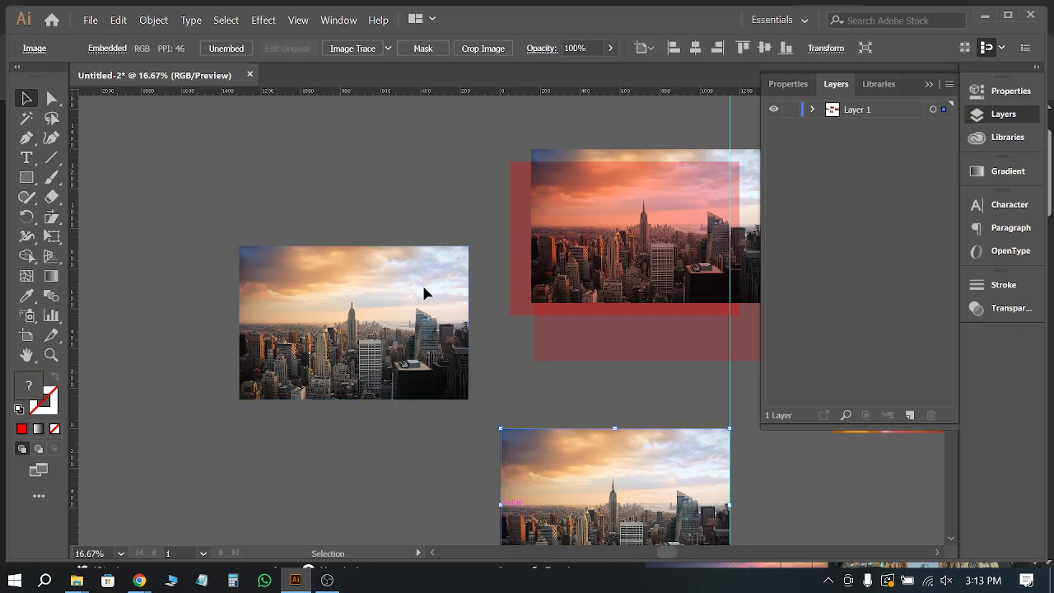
drag(363, 284, 335, 326)
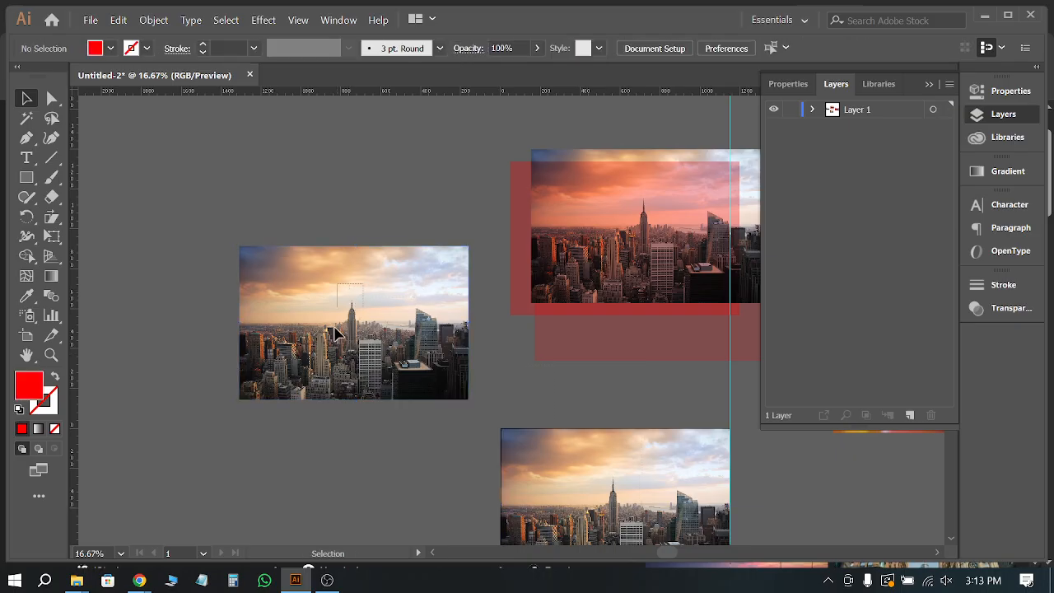
Step: Expand Layer 1 to find the locked city image, and unlock all objects
click(812, 110)
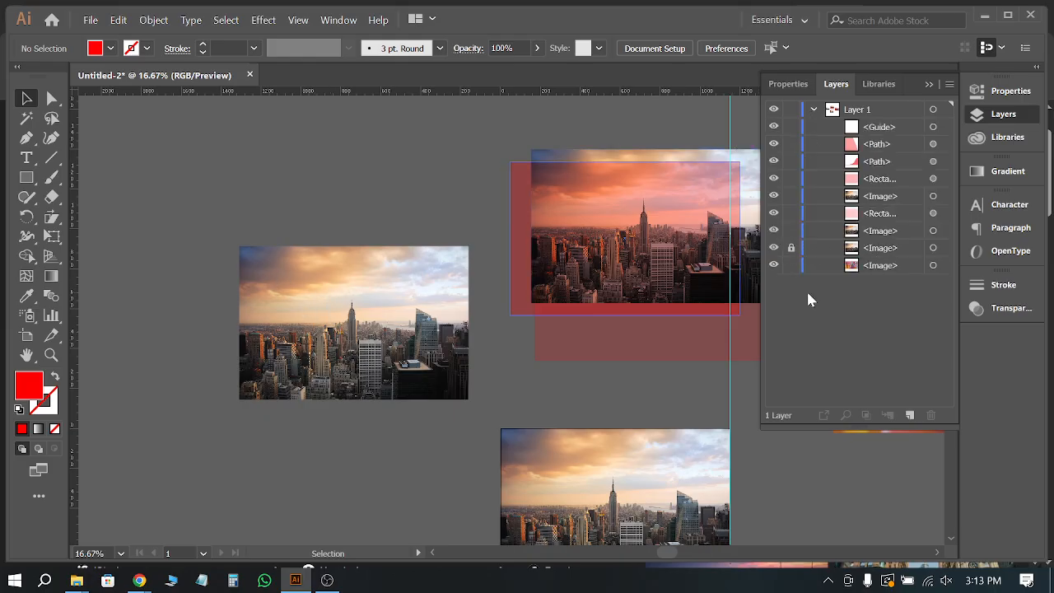
click(791, 249)
key(ctrl)
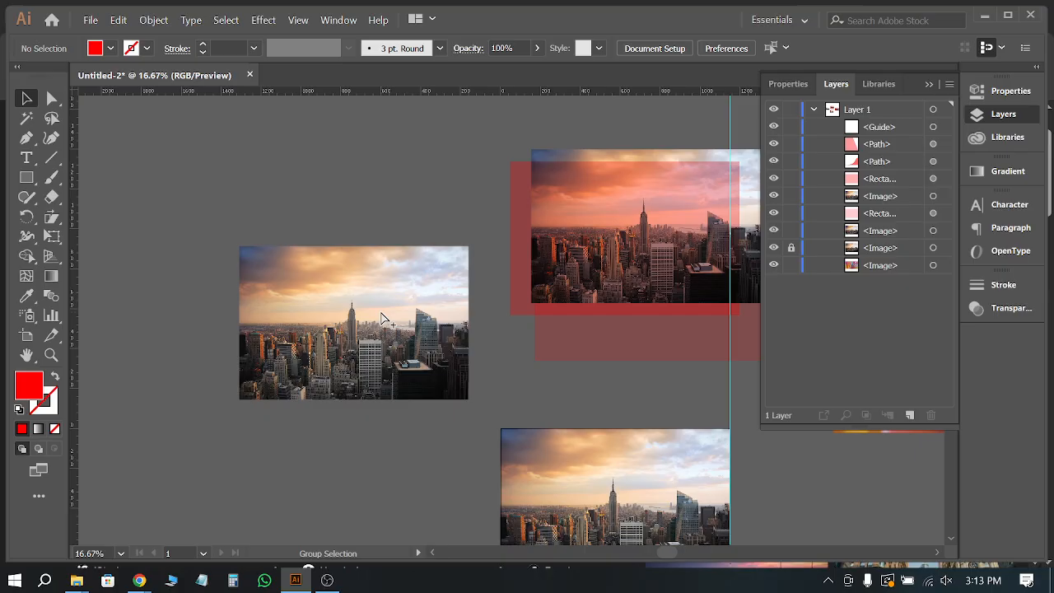
key(ctrl+alt+2)
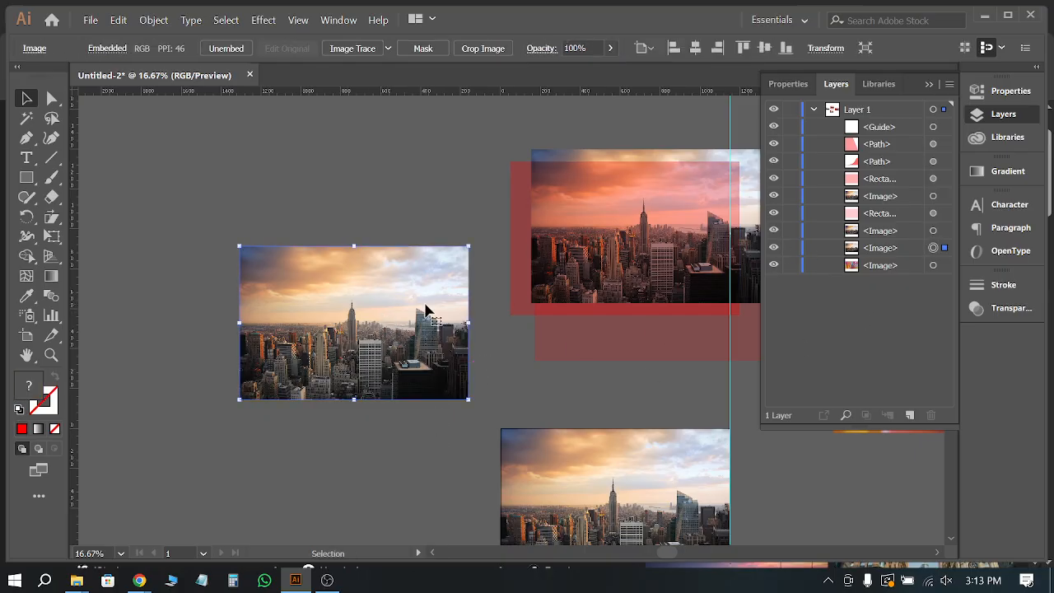
Step: Lock the left-hand city picture again, unlock all objects, and move that picture upward
key(ctrl)
key(ctrl+2)
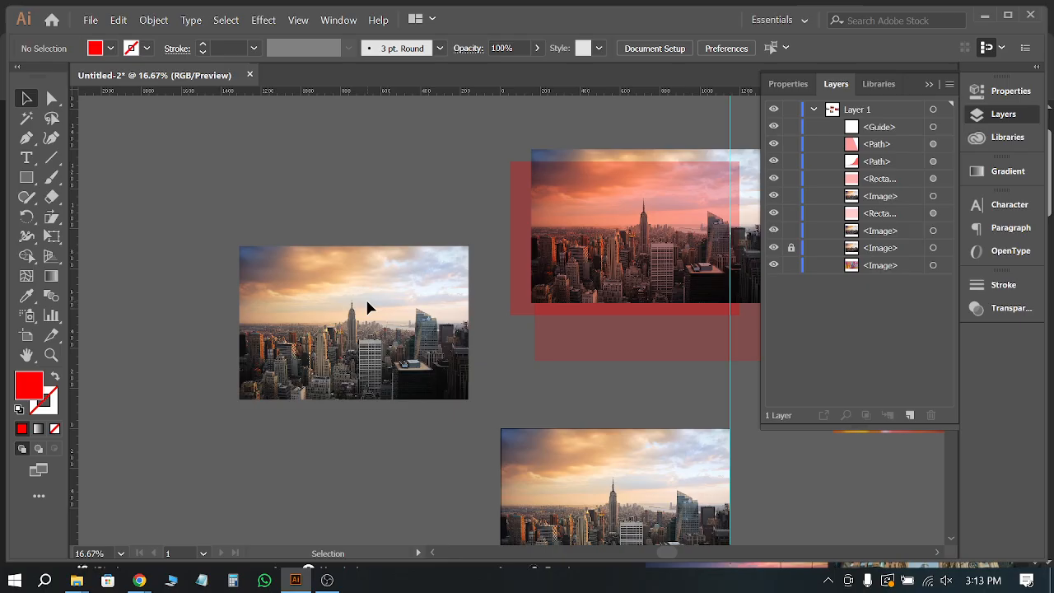
key(ctrl+alt)
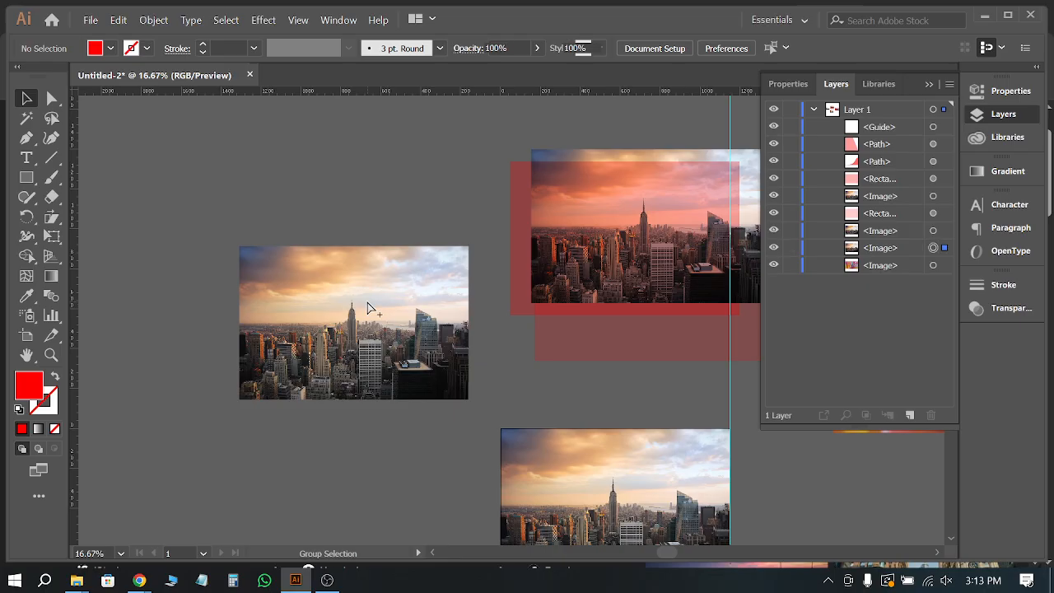
click(371, 307)
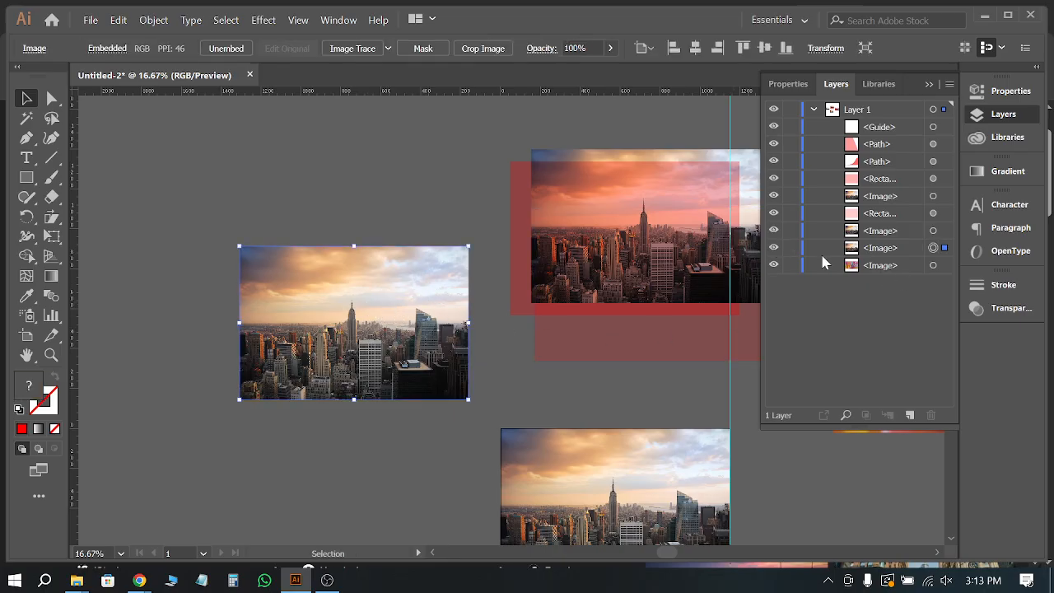
click(512, 403)
drag(464, 381, 402, 276)
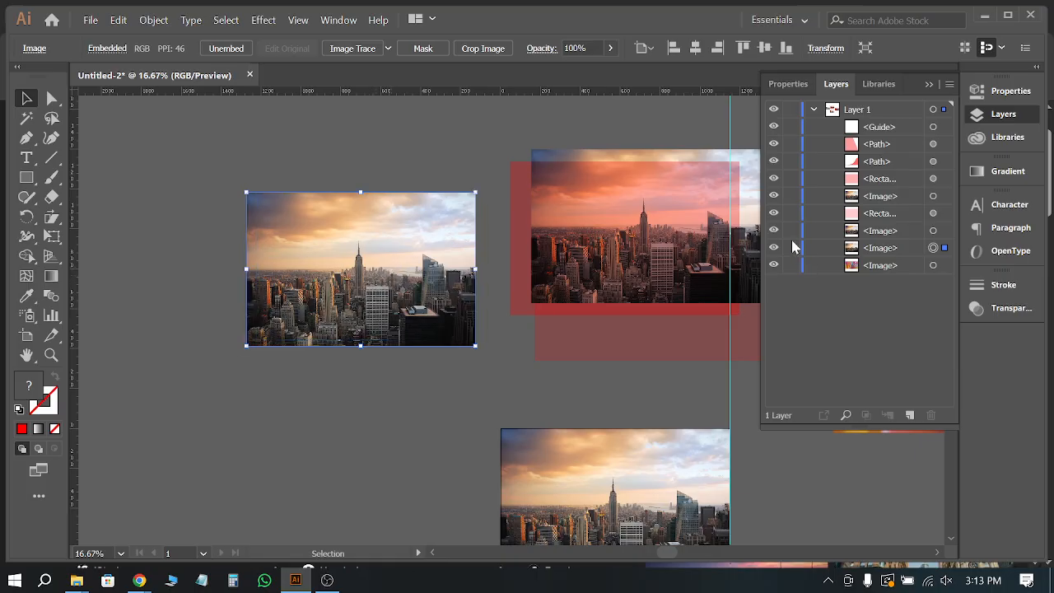
Step: Lock and unlock the left-hand city image in Layer 1's object list, and shift the picture slightly
click(790, 248)
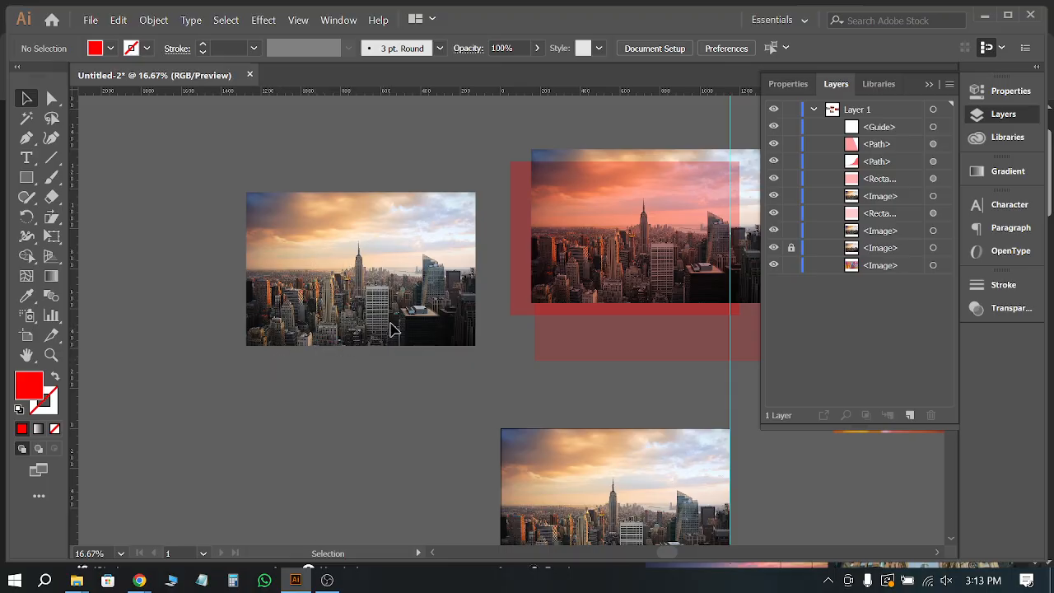
click(790, 248)
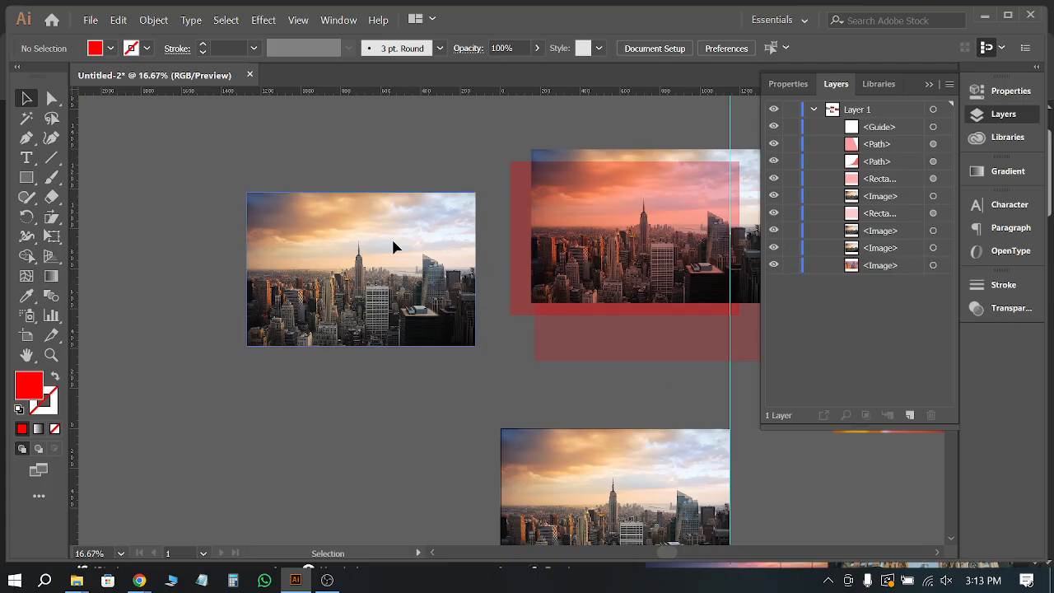
drag(393, 242, 407, 275)
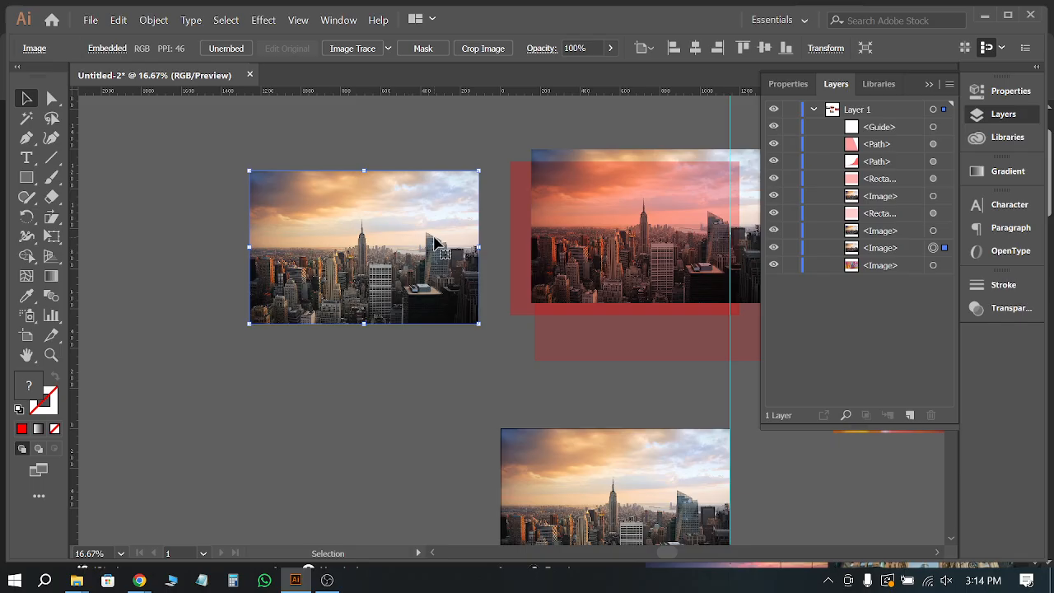
Step: Switch to the Chrome window with the Google search results for "city image"
mouse_move(139, 580)
click(142, 505)
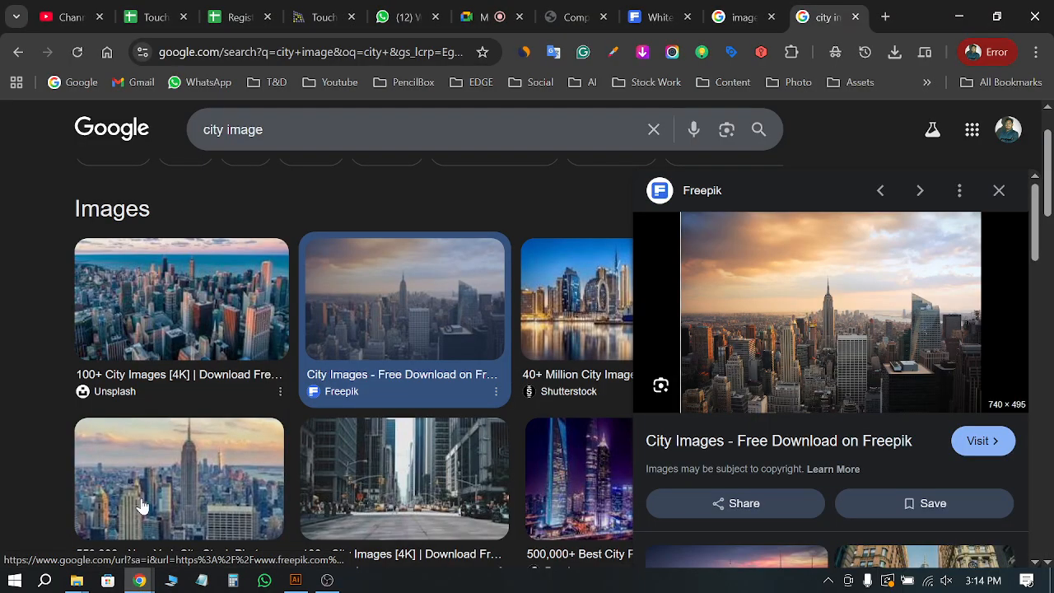
Step: Check the Google Meet call in Chrome and switch back to Illustrator
click(494, 16)
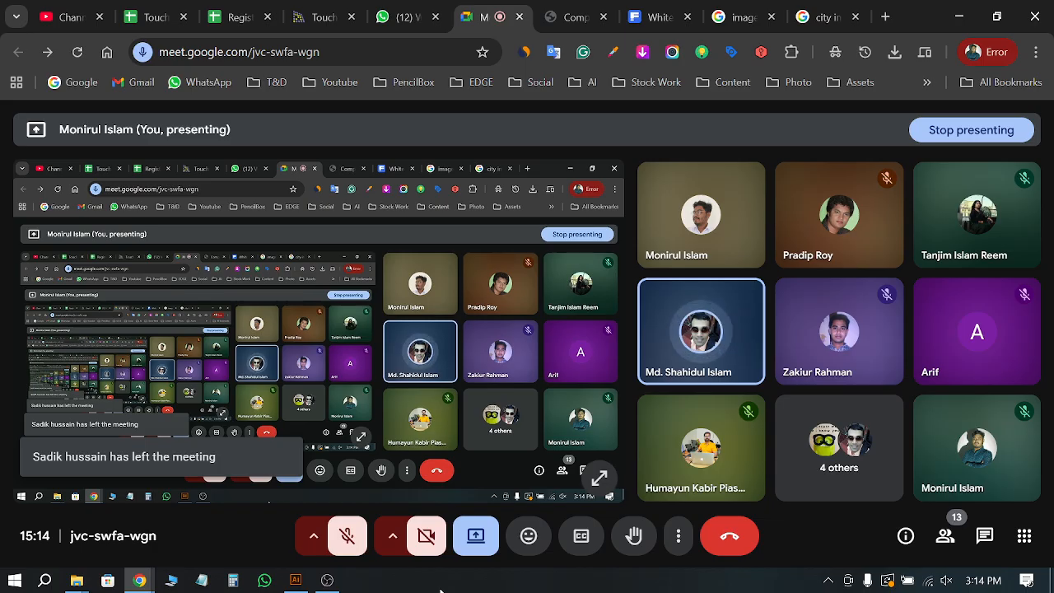
mouse_move(296, 581)
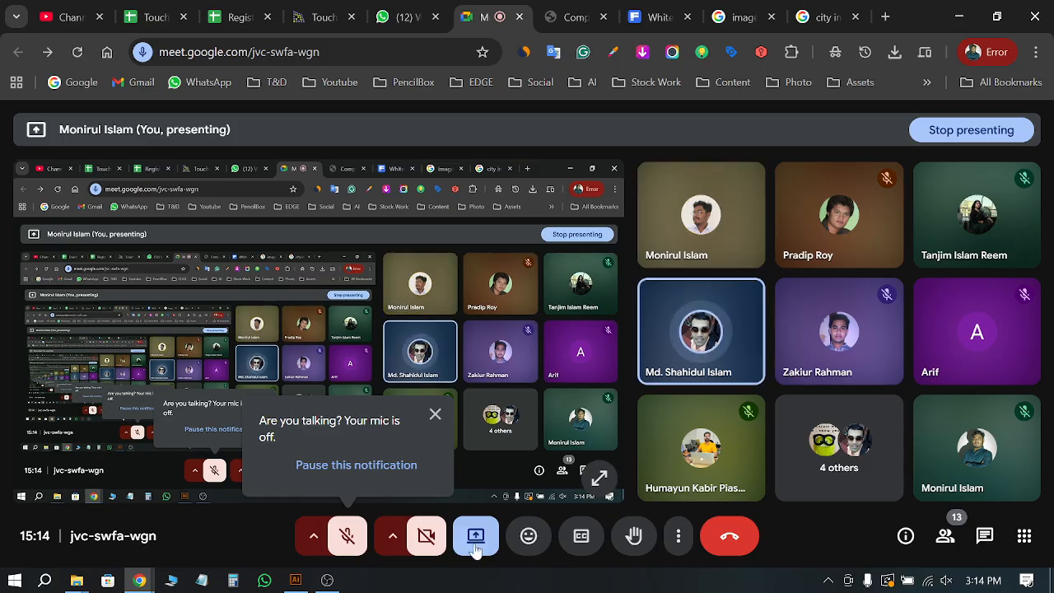
click(485, 586)
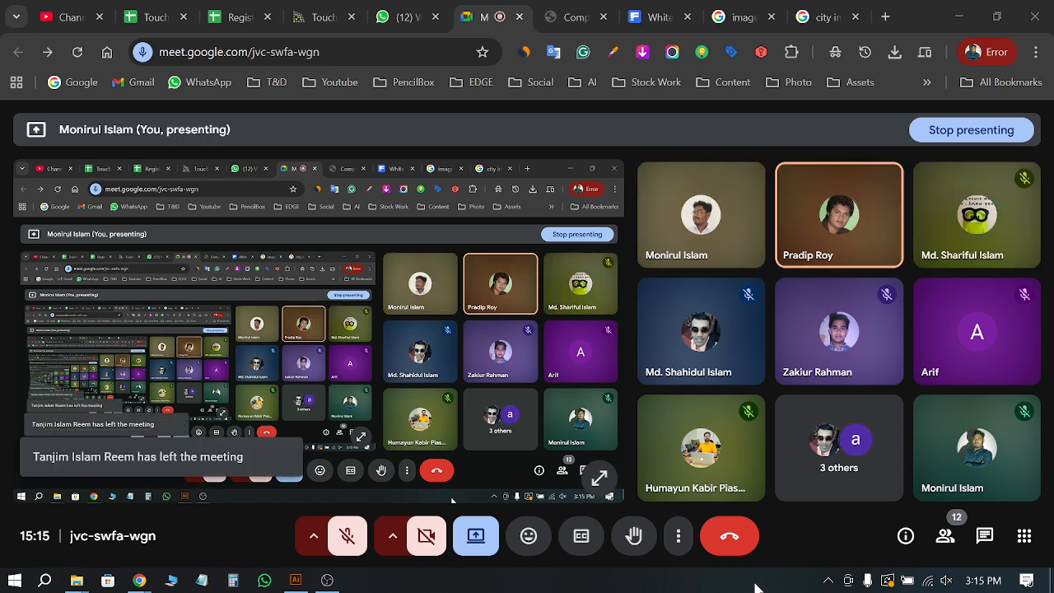
click(960, 15)
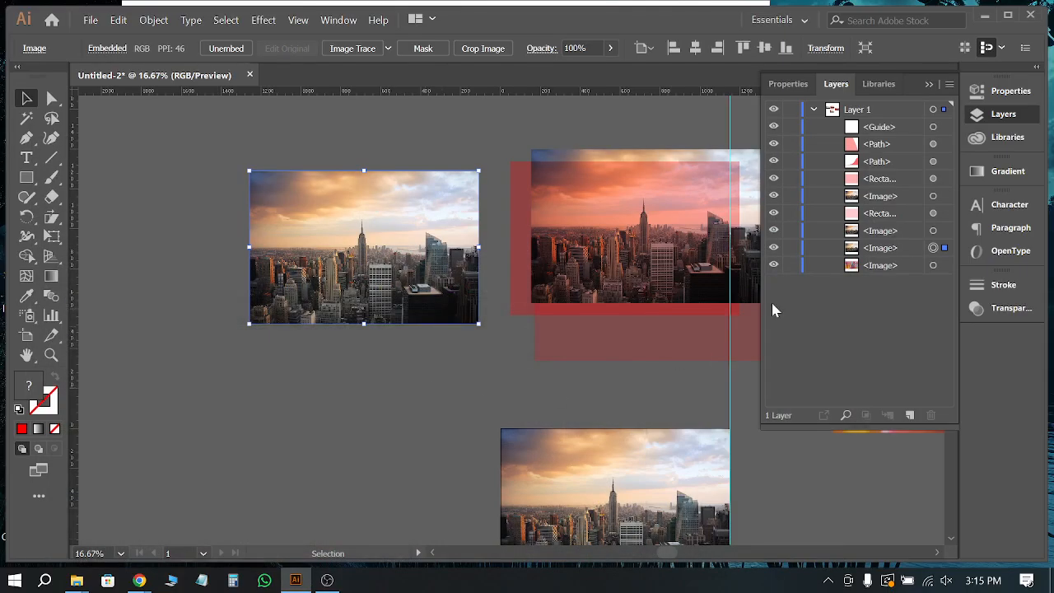
Step: Select all the city and chameleon pictures together with their red overlay shapes and delete them
scroll(597, 325, up, 2)
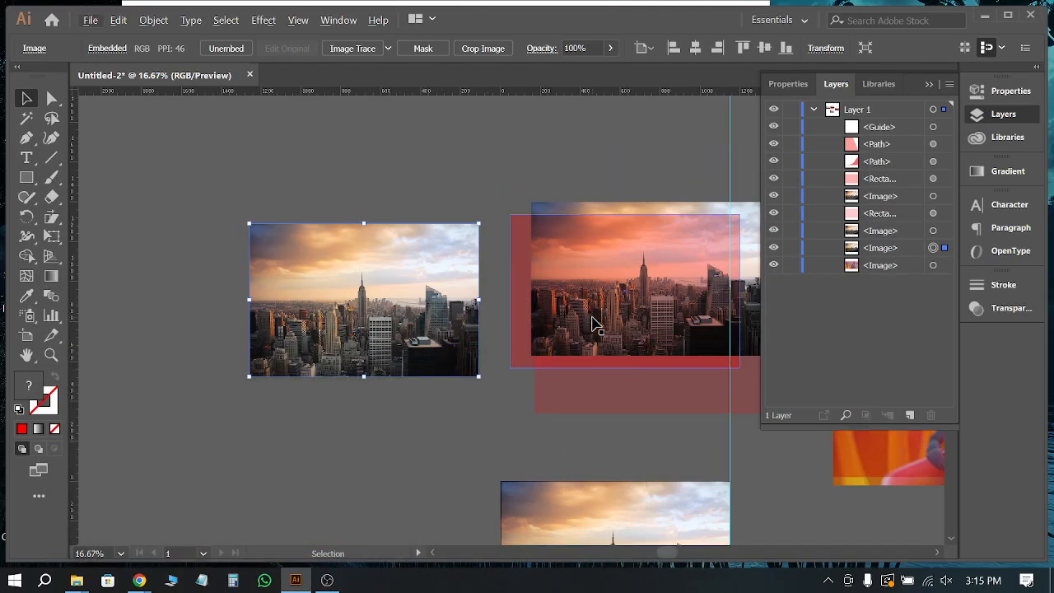
scroll(597, 324, down, 2)
scroll(576, 313, up, 2)
scroll(544, 309, down, 3)
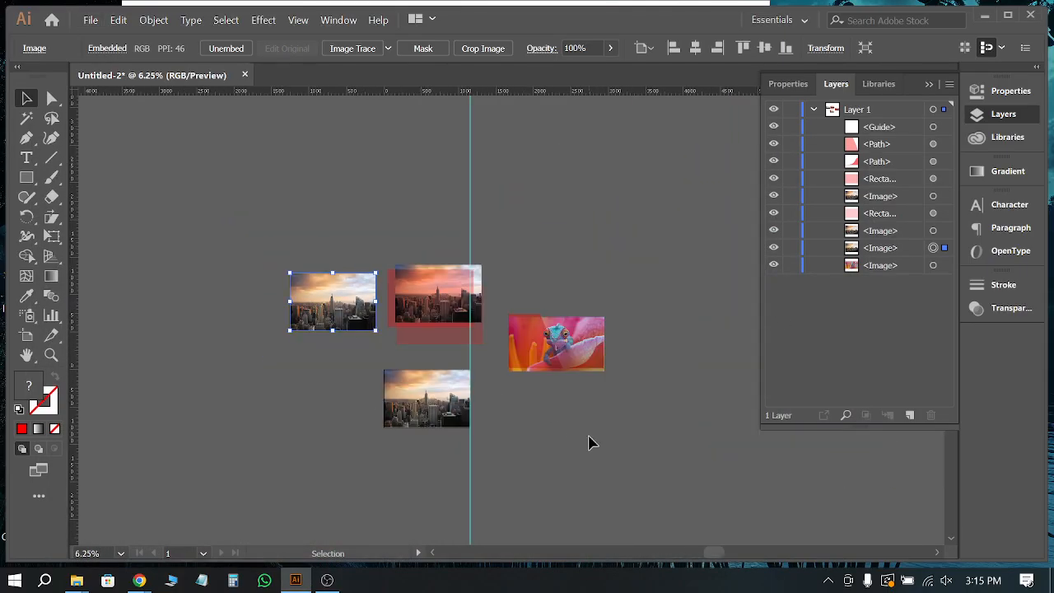
drag(655, 437, 241, 212)
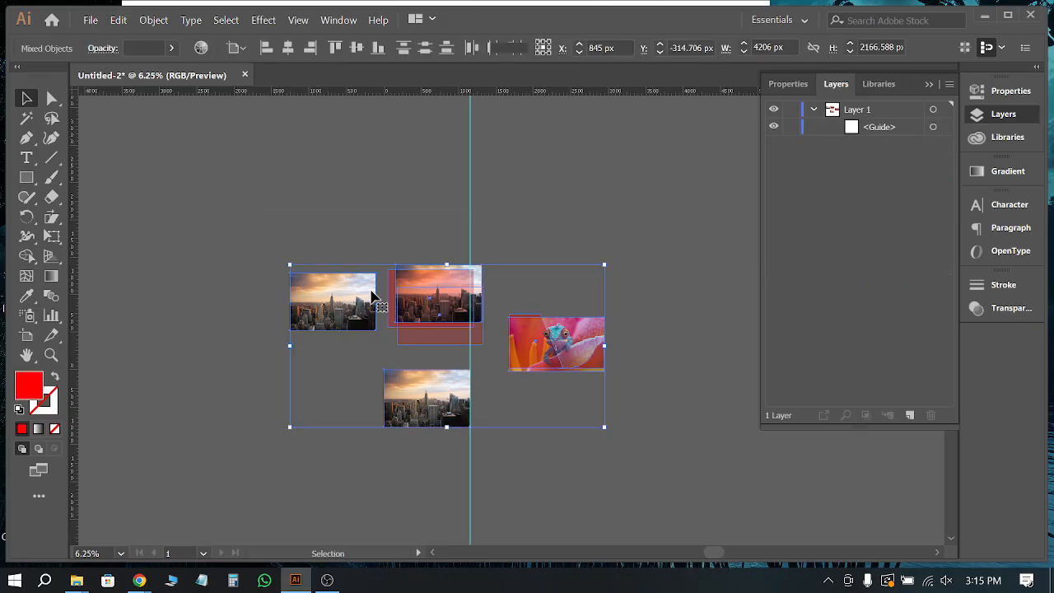
key(Delete)
Step: Draw a large red rectangle above the artboard and widen the layer list to show full object names
scroll(539, 301, up, 3)
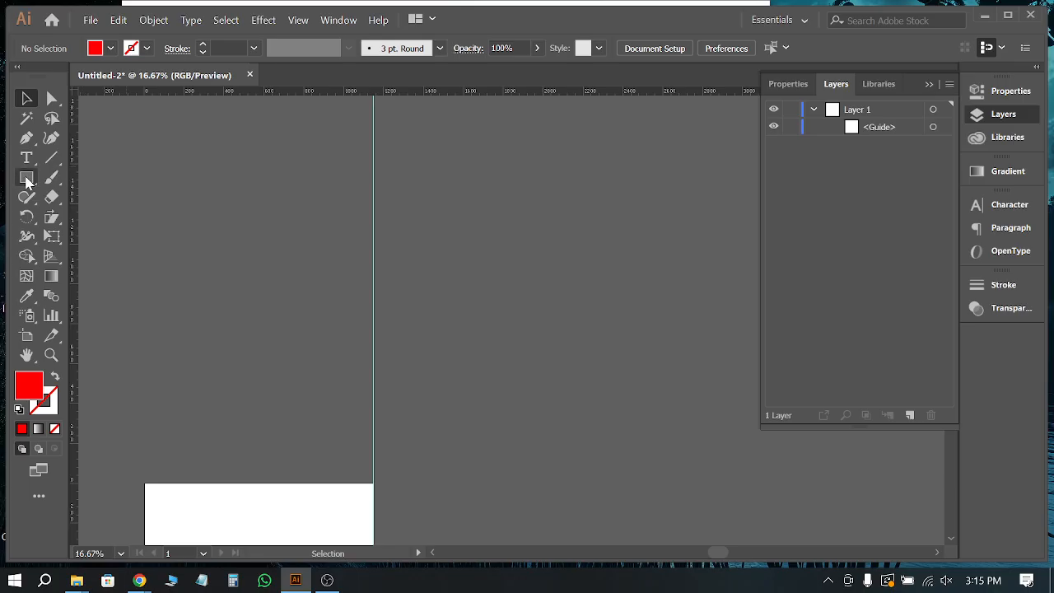
click(26, 179)
drag(329, 216, 555, 409)
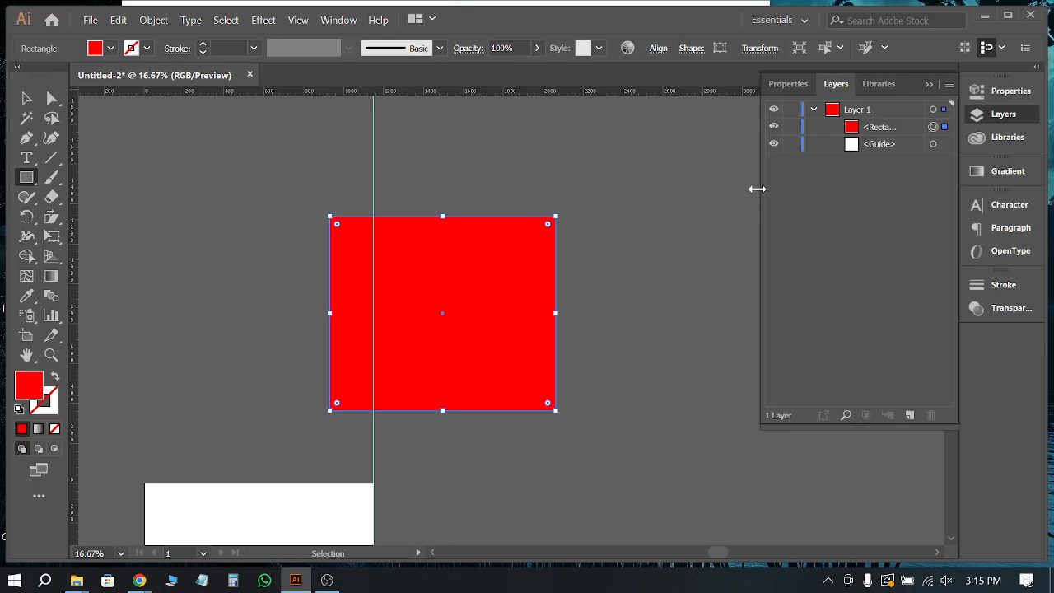
drag(757, 189, 671, 206)
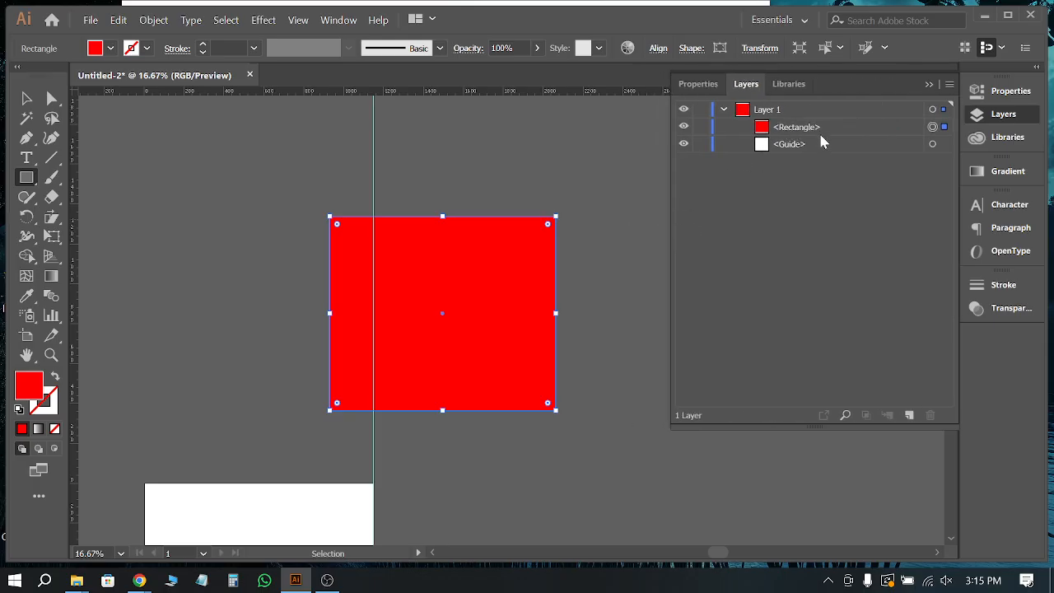
Step: Place a copy of the red rectangle diagonally below the original, partly overlapping it, and fill the copy with green
click(27, 98)
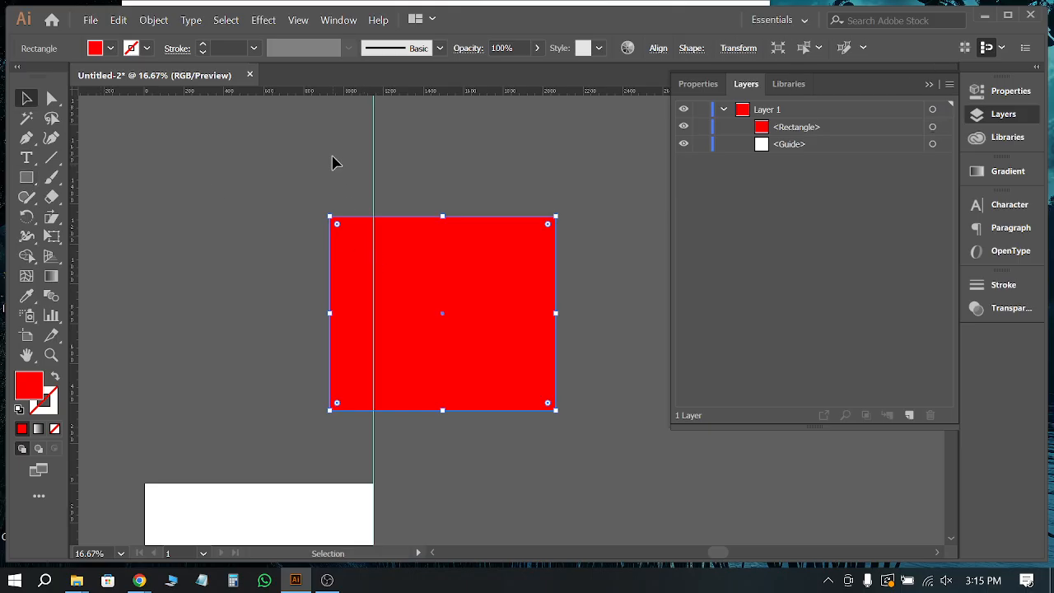
drag(461, 280, 491, 350)
click(110, 48)
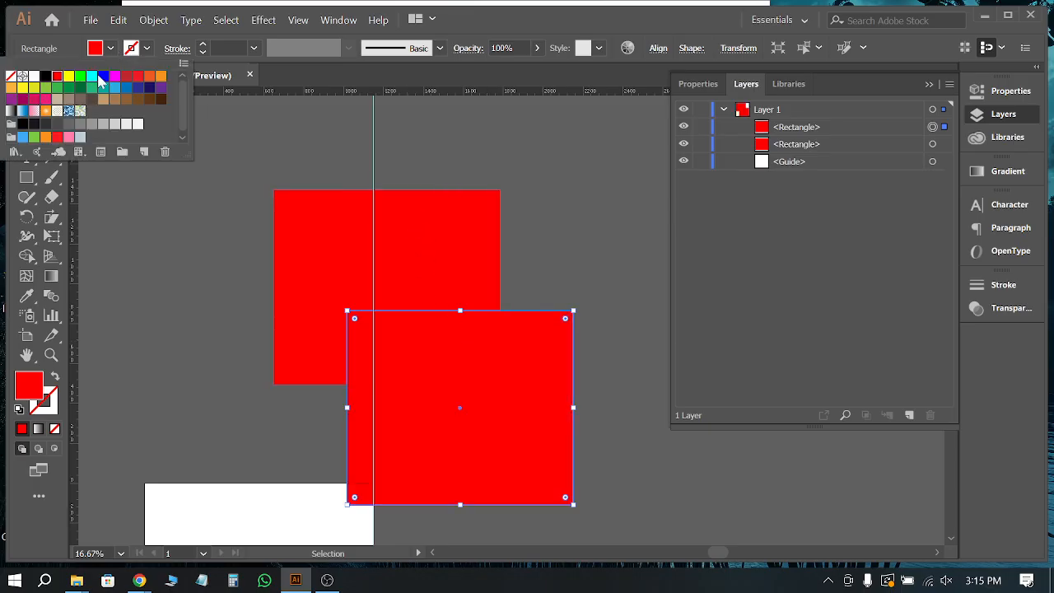
click(81, 80)
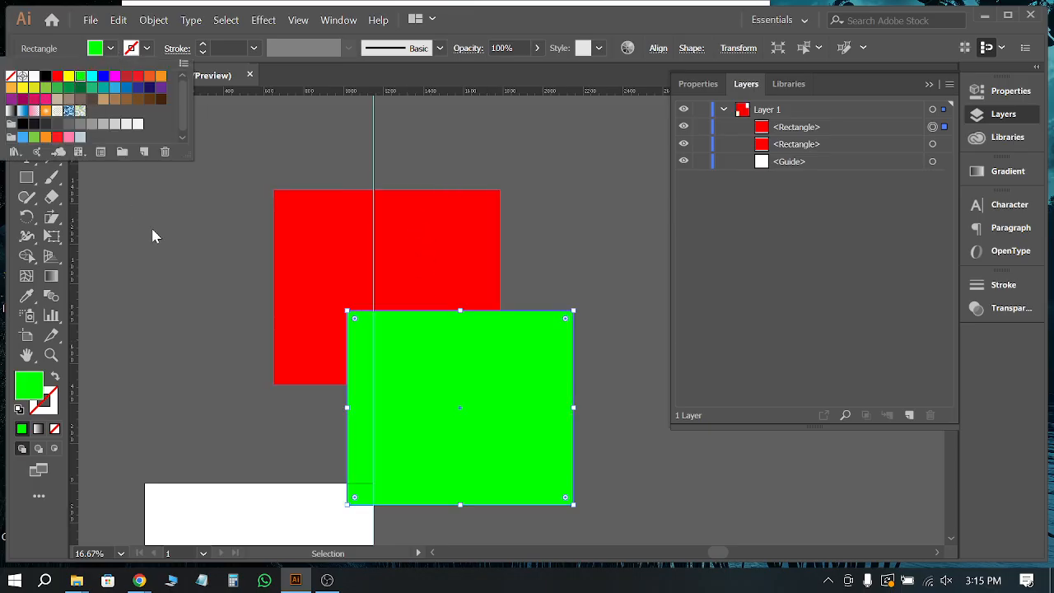
click(218, 134)
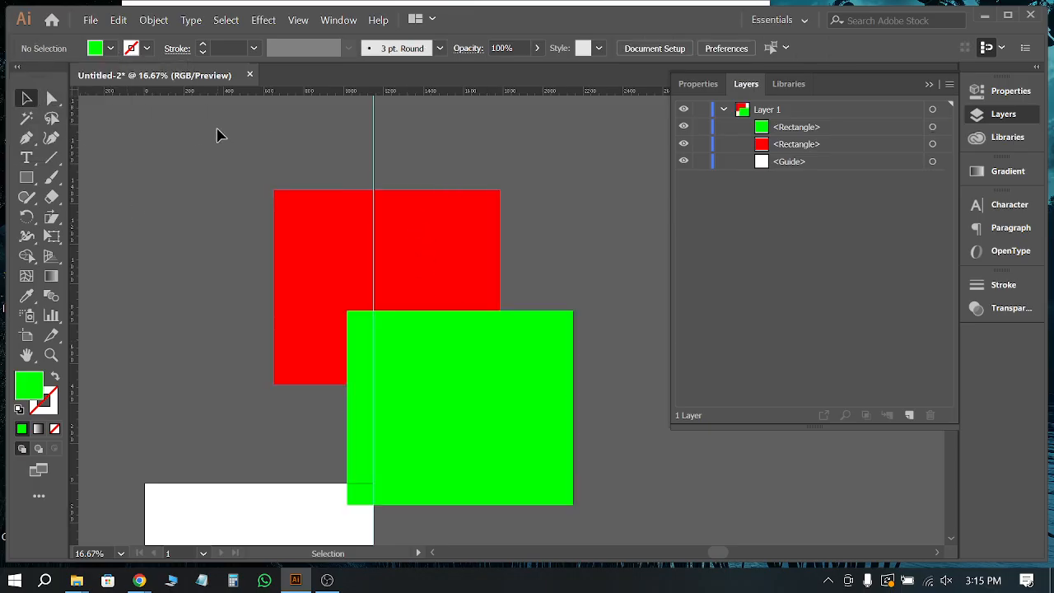
Step: Highlight the red rectangle, green rectangle and guide entries one after another in Layer 1's object list
click(803, 146)
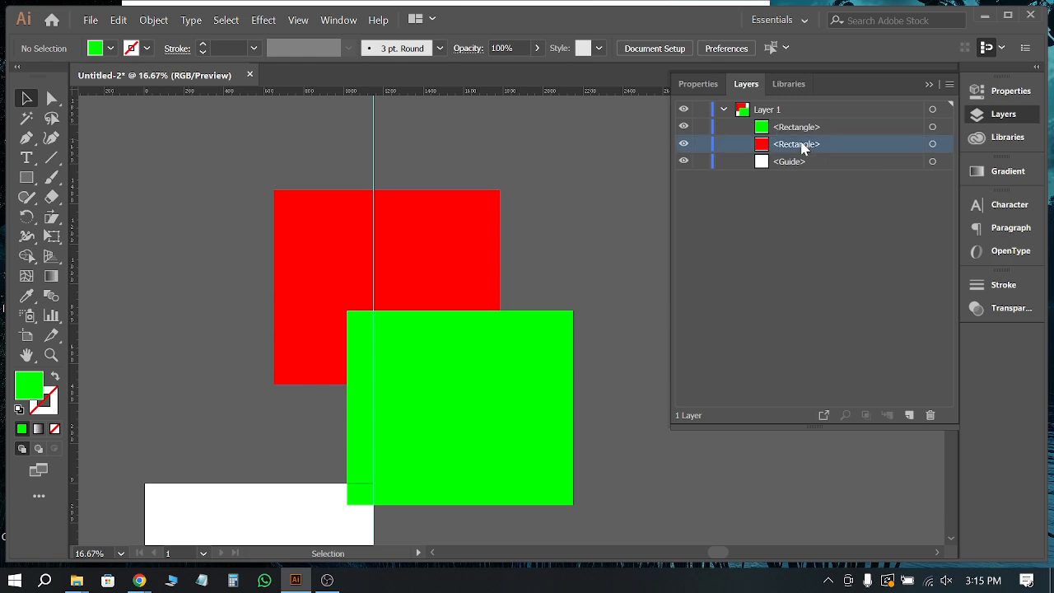
click(789, 130)
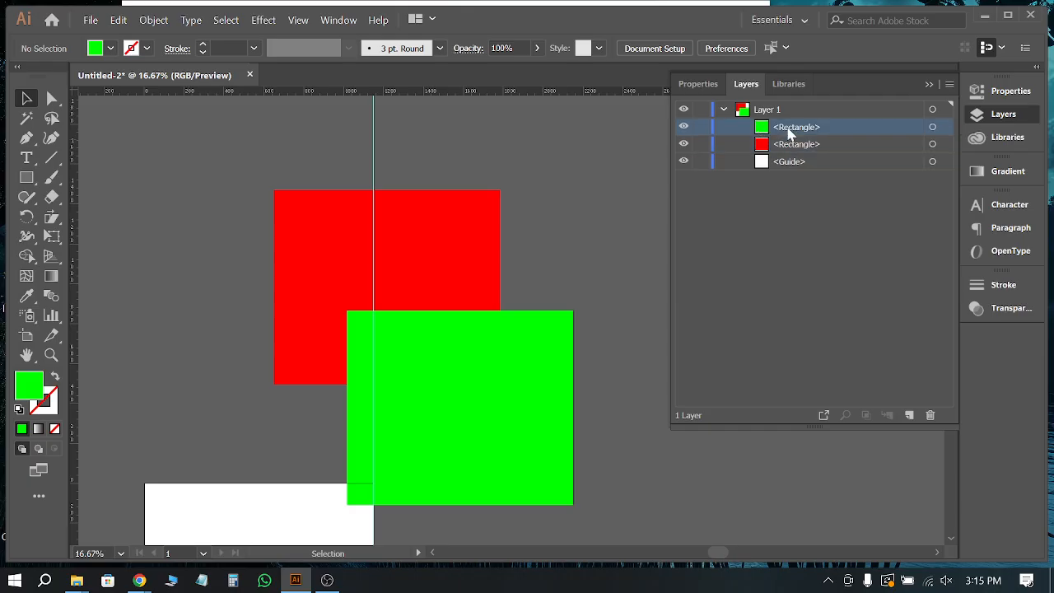
click(787, 165)
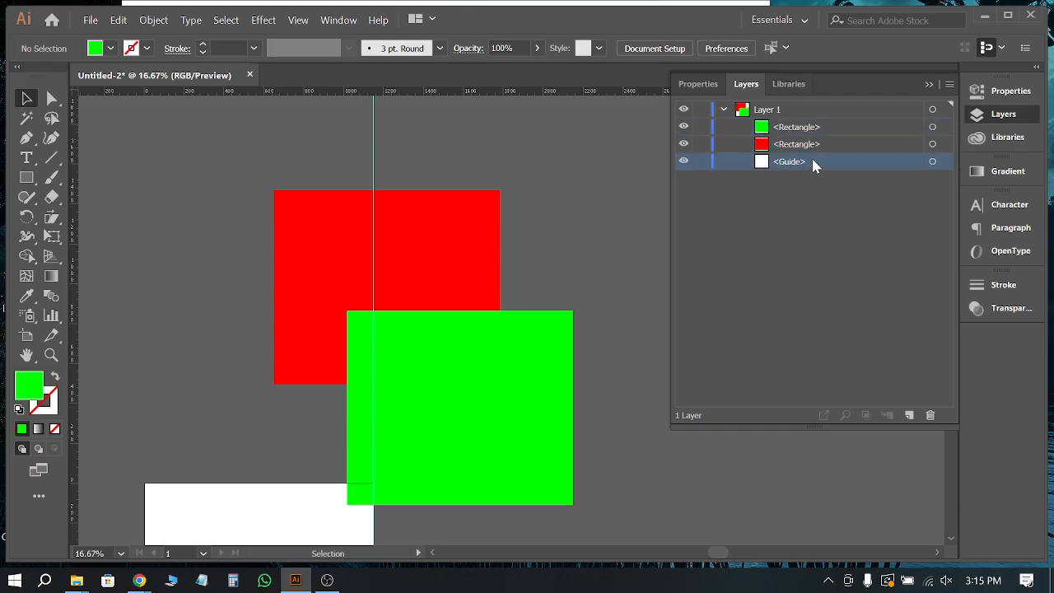
Step: Unlock the guides and delete the vertical guide that crosses the two rectangles
scroll(653, 250, up, 2)
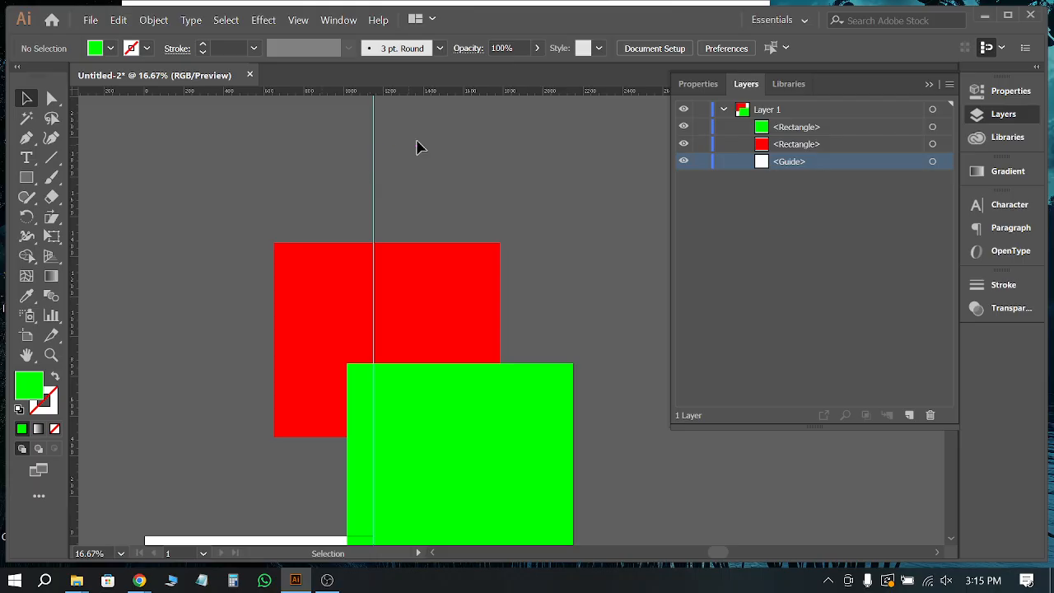
right_click(448, 135)
click(498, 267)
click(374, 151)
key(Delete)
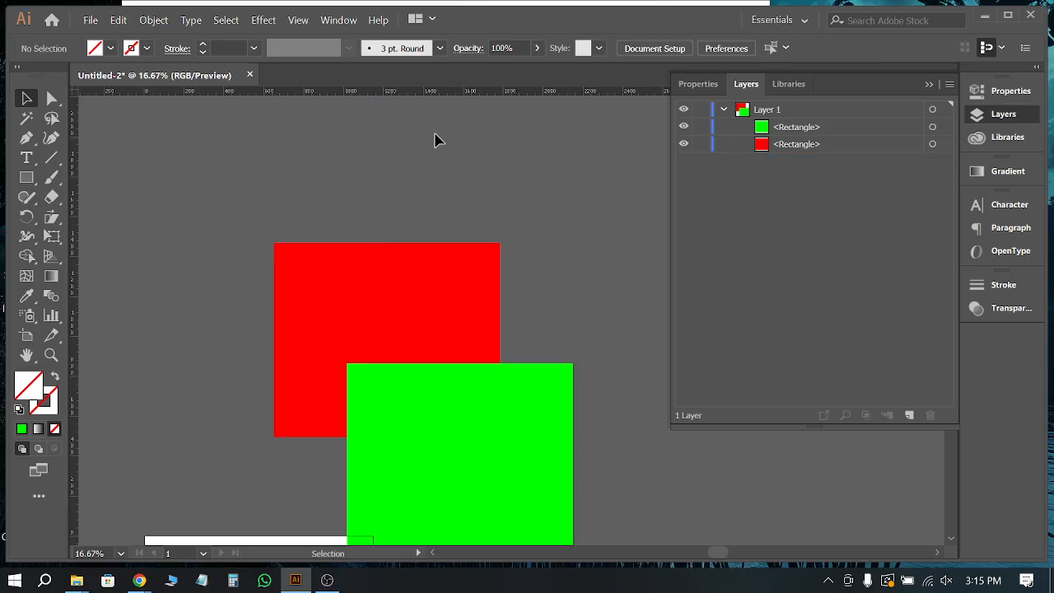
Step: Move the red rectangle slightly up and left, and collapse and expand Layer 1's object list twice
scroll(325, 211, down, 3)
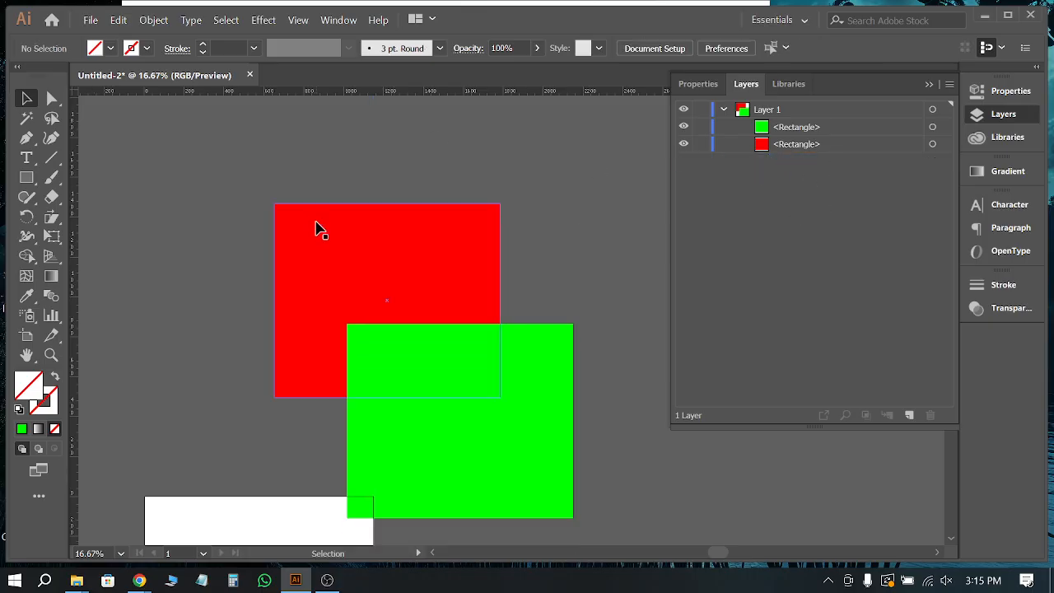
drag(433, 228, 426, 207)
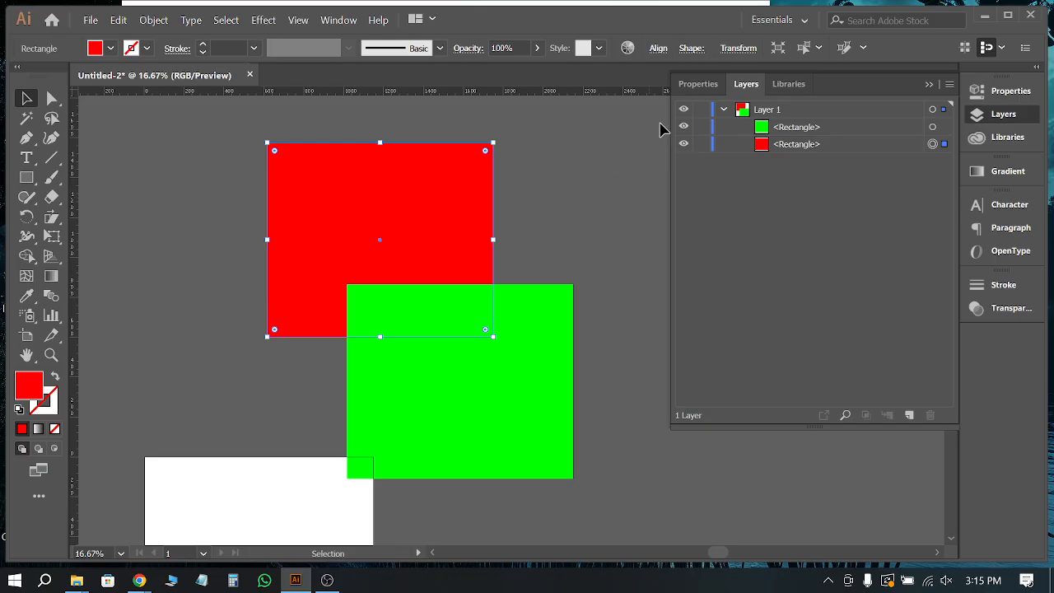
click(723, 109)
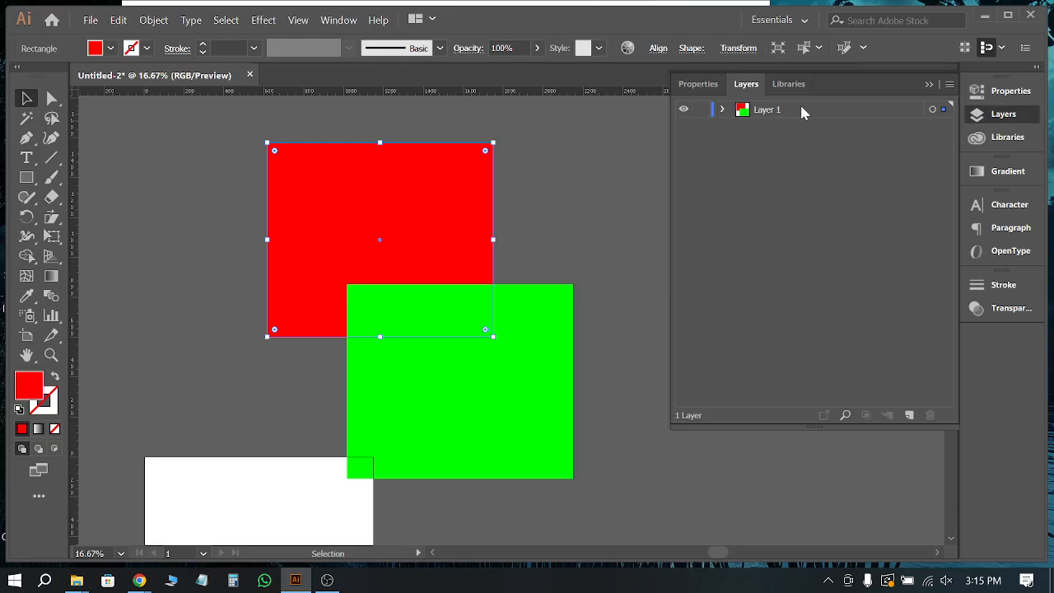
click(720, 110)
click(723, 110)
click(723, 111)
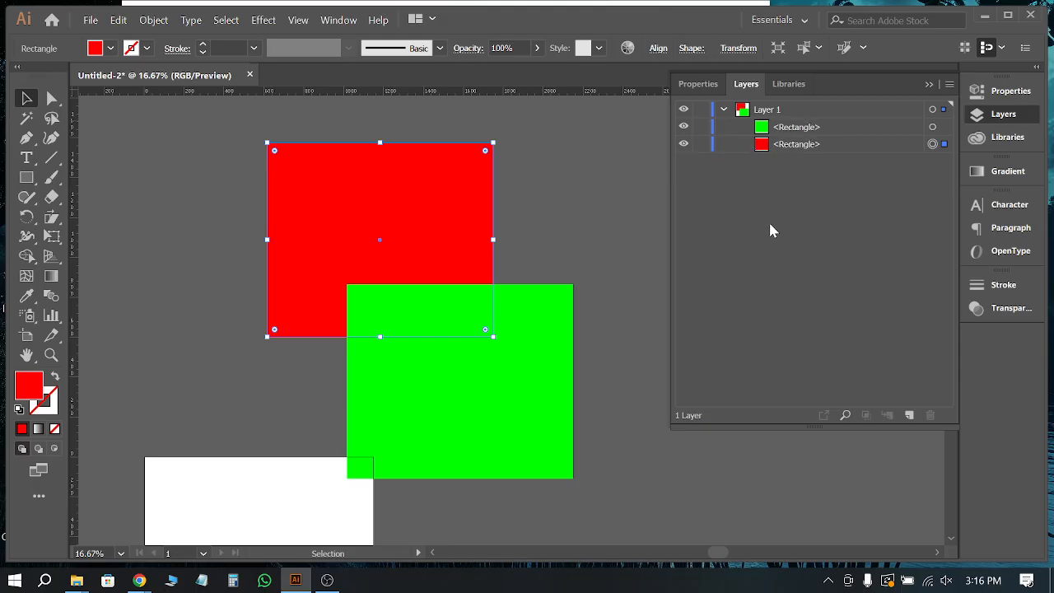
Step: Move the green rectangle up and left to cover more of the red one, and clear the selection
click(540, 221)
click(416, 207)
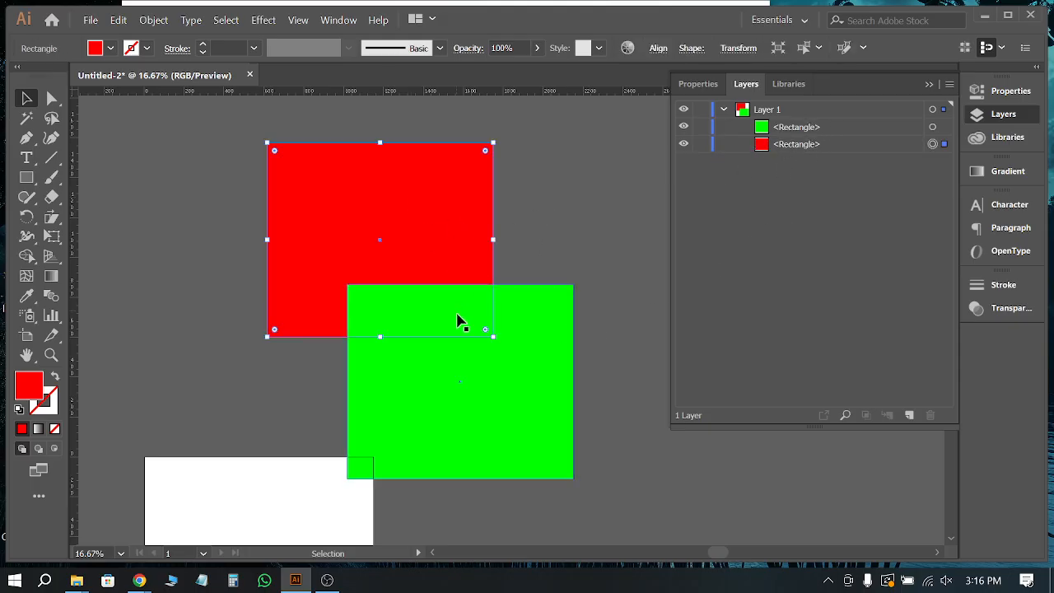
drag(458, 322, 441, 270)
click(585, 457)
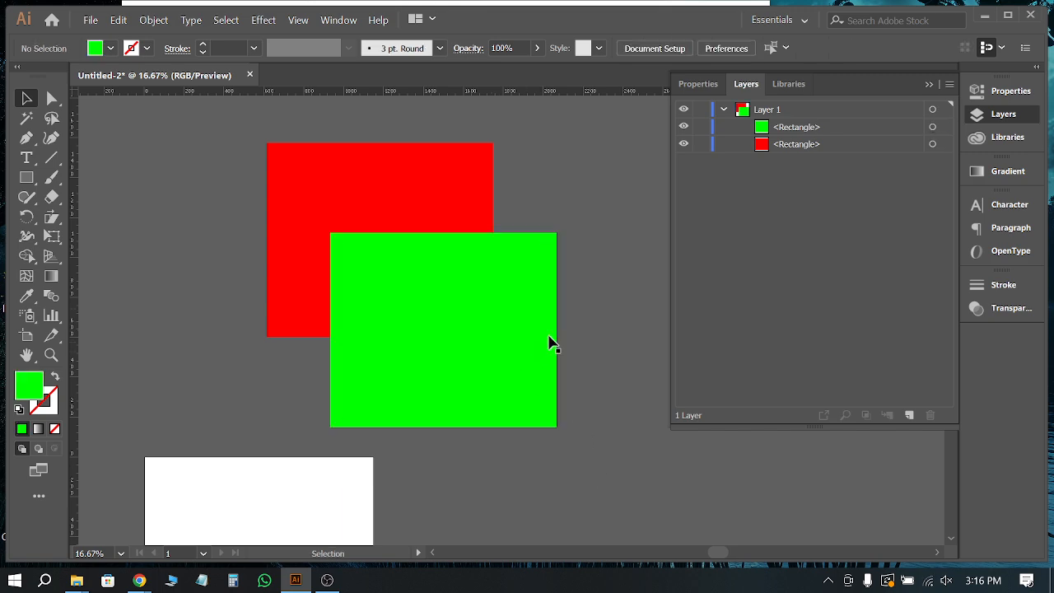
Step: Highlight the red and green rectangles' entries in Layer 1's object list, and shift the green rectangle slightly upward
click(442, 170)
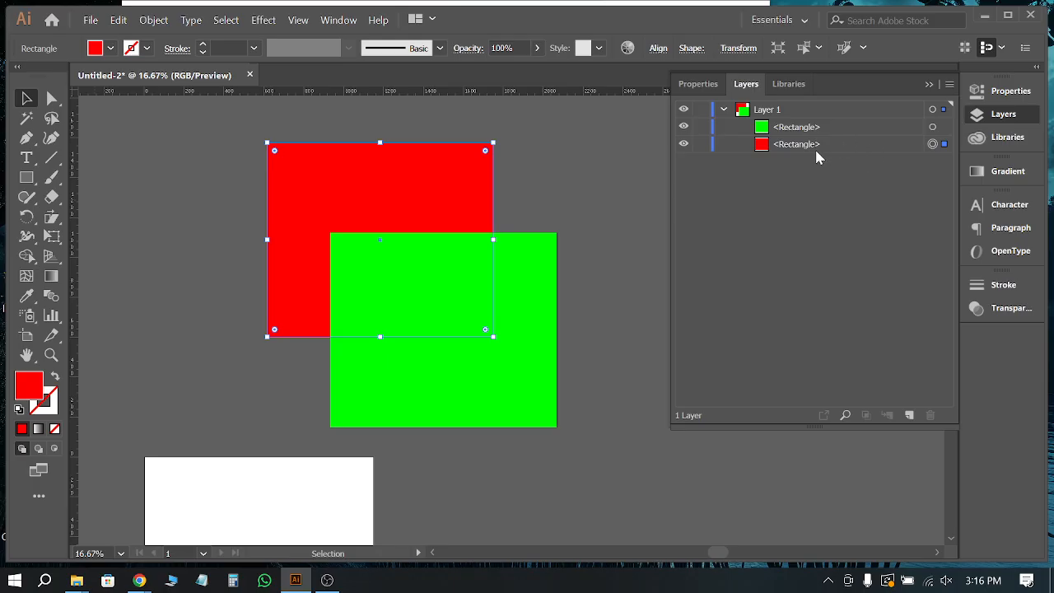
click(772, 145)
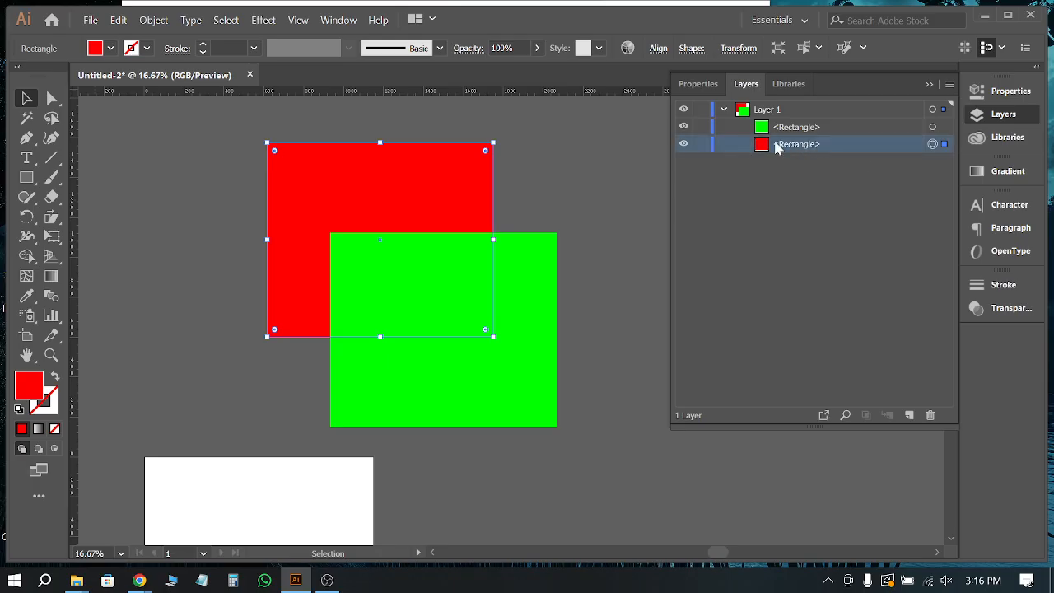
click(783, 129)
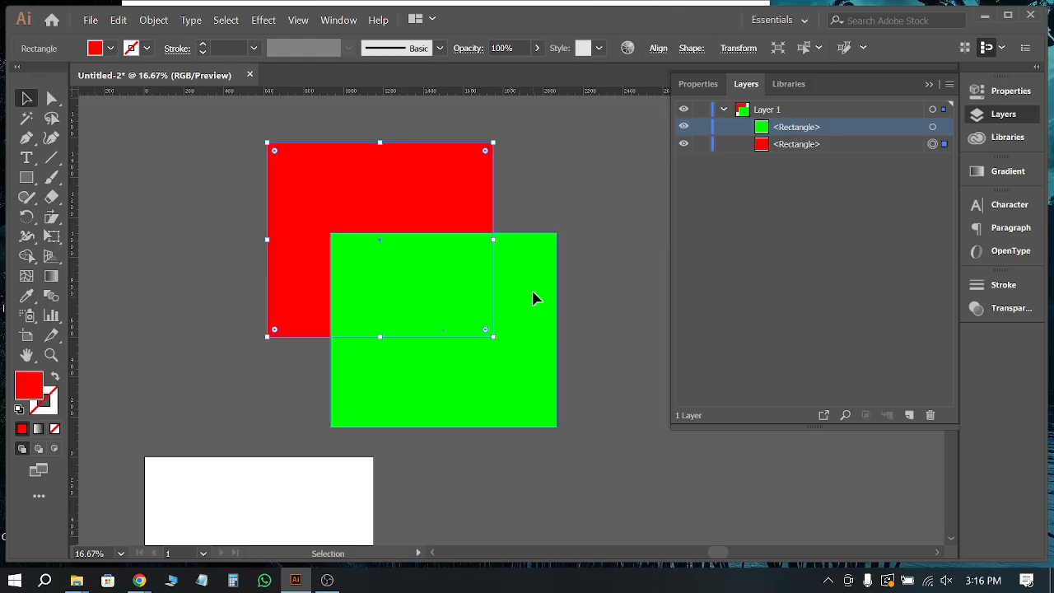
drag(535, 297, 531, 283)
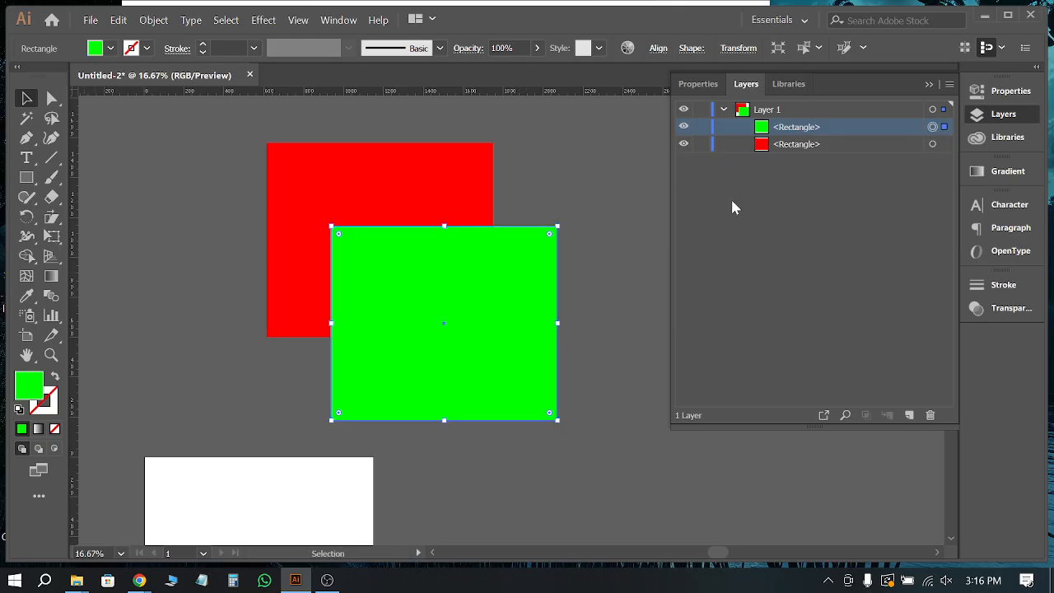
Step: Draw a green five-pointed star overlapping the green rectangle's lower-right corner with the Star tool
scroll(275, 257, down, 2)
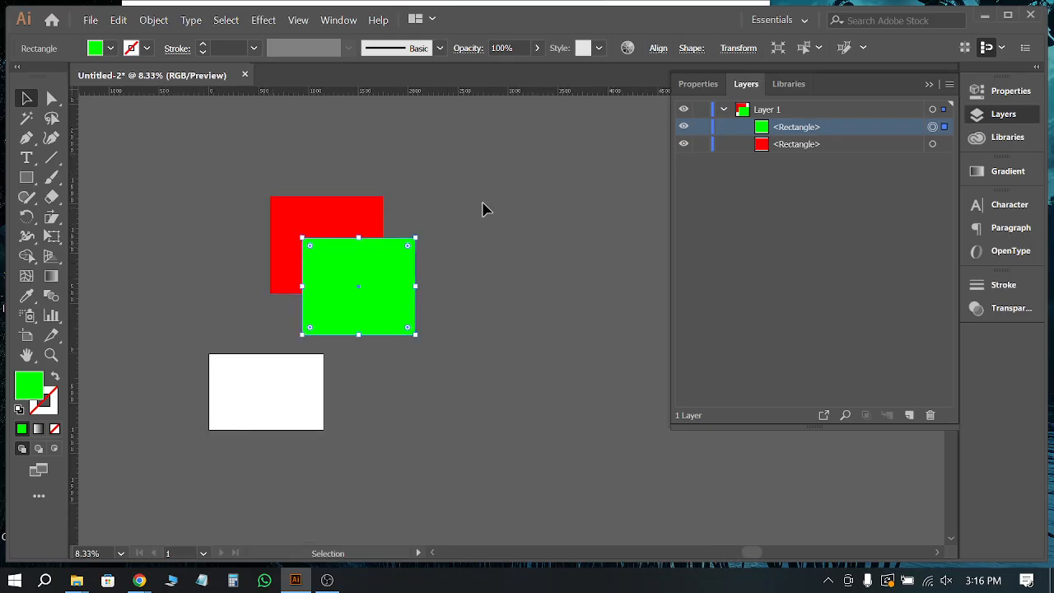
scroll(406, 297, up, 2)
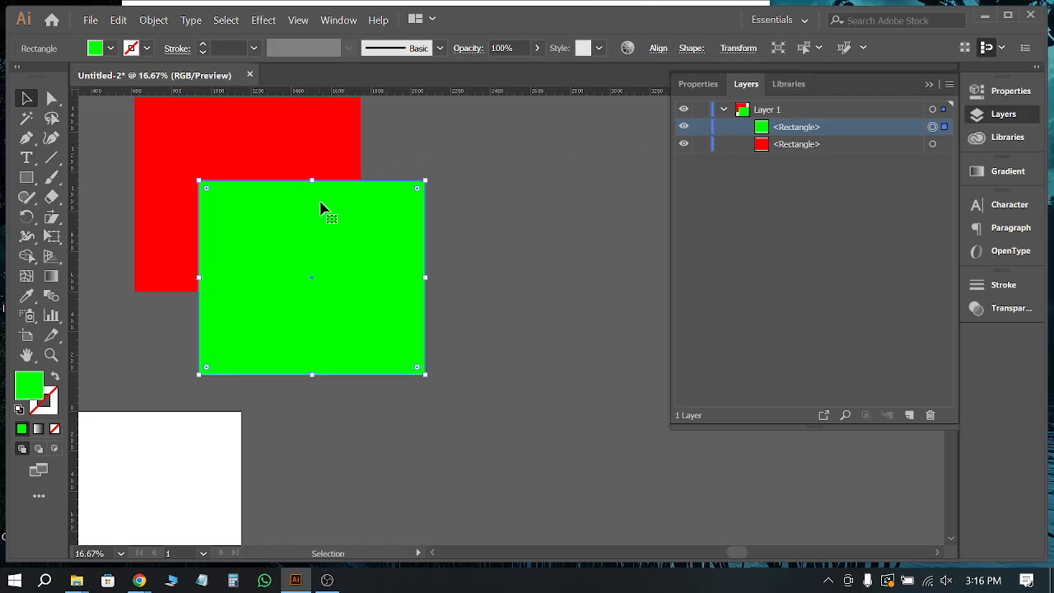
scroll(338, 213, up, 1)
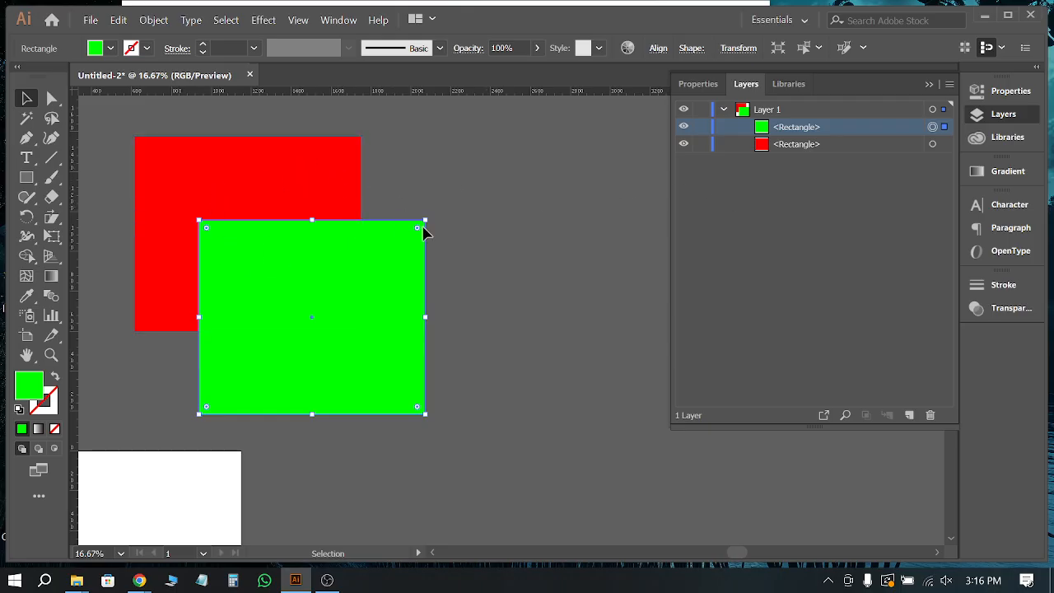
scroll(177, 190, down, 2)
scroll(165, 146, up, 1)
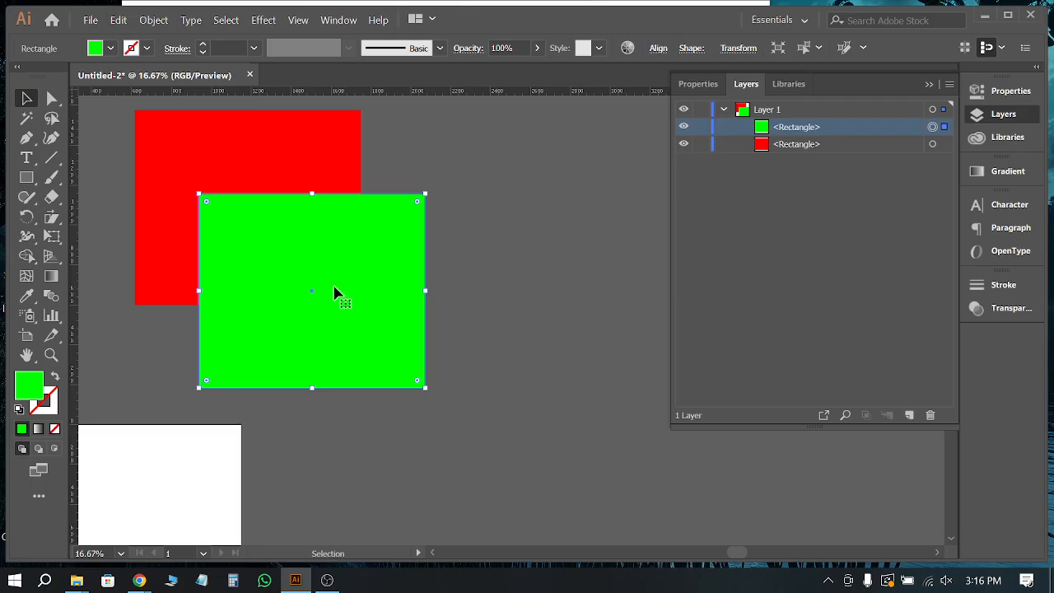
drag(33, 179, 82, 256)
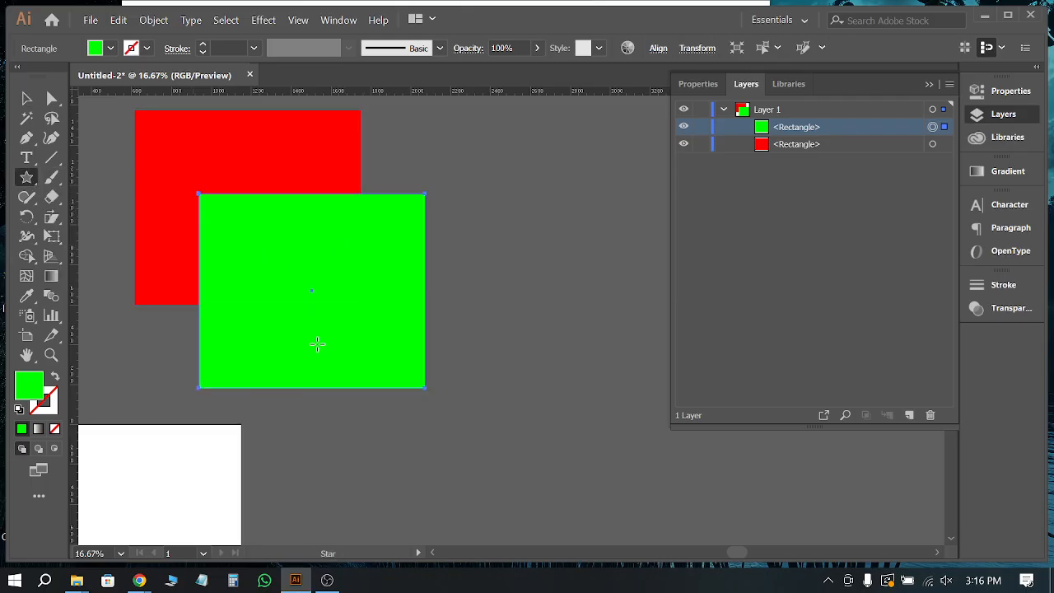
drag(412, 351, 479, 443)
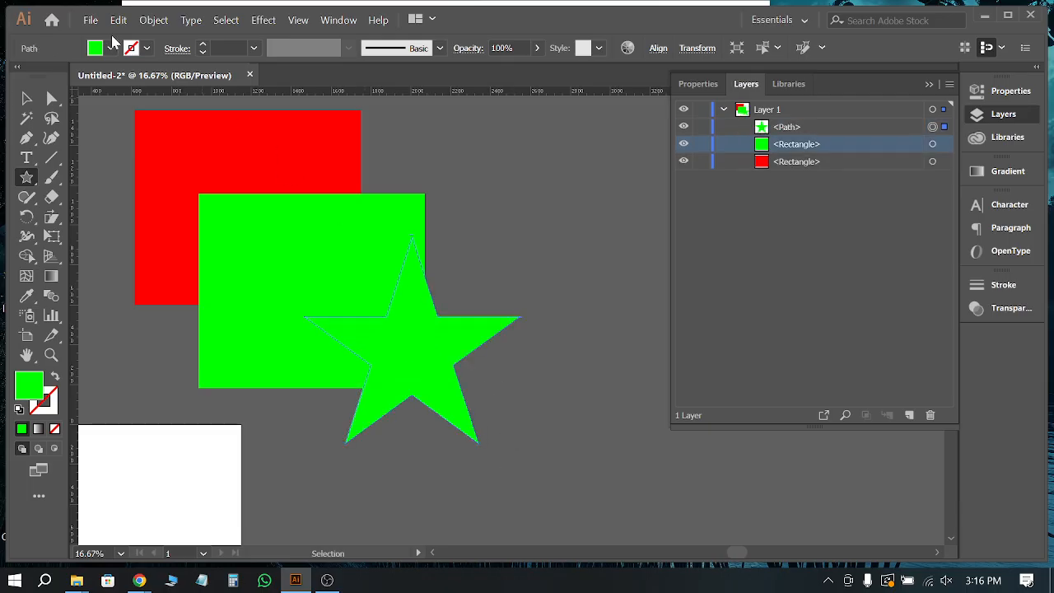
Step: Fill the star with yellow and clear the selection
click(110, 51)
click(66, 85)
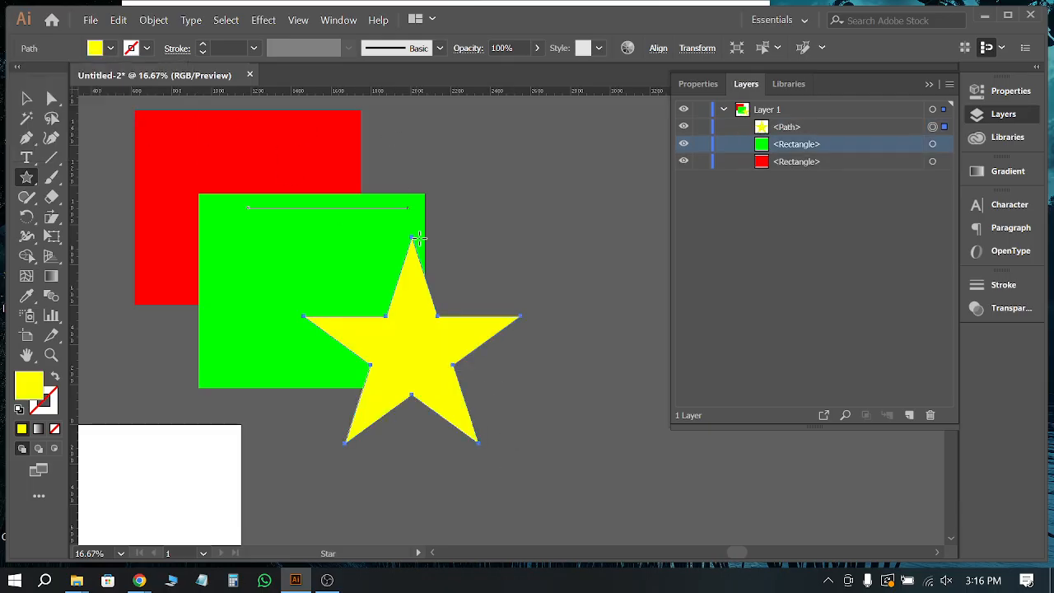
key(v)
click(647, 154)
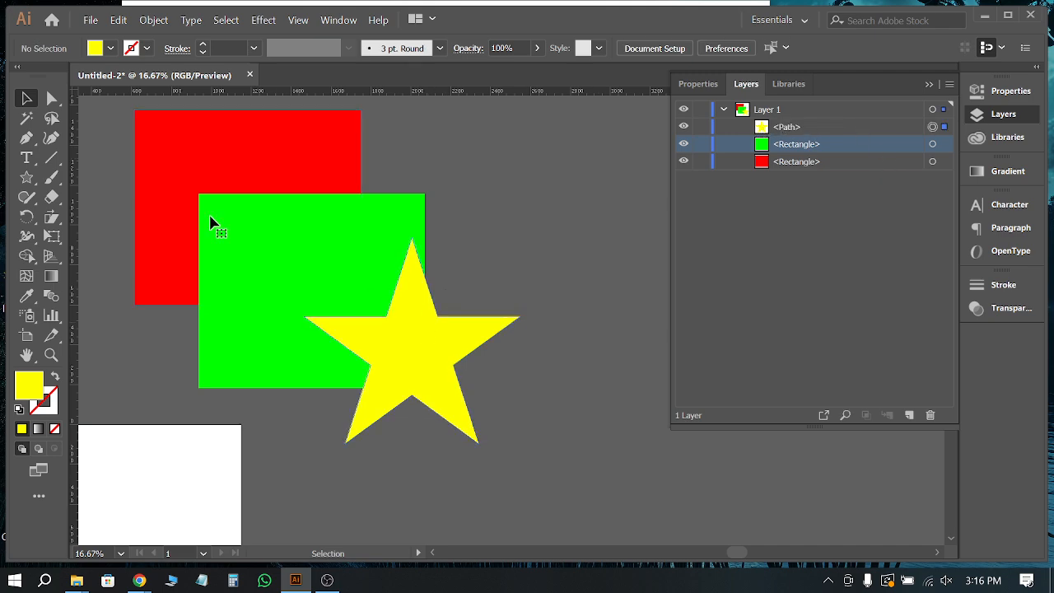
Step: Change the star's fill to black and deselect it
click(411, 346)
click(109, 48)
click(45, 76)
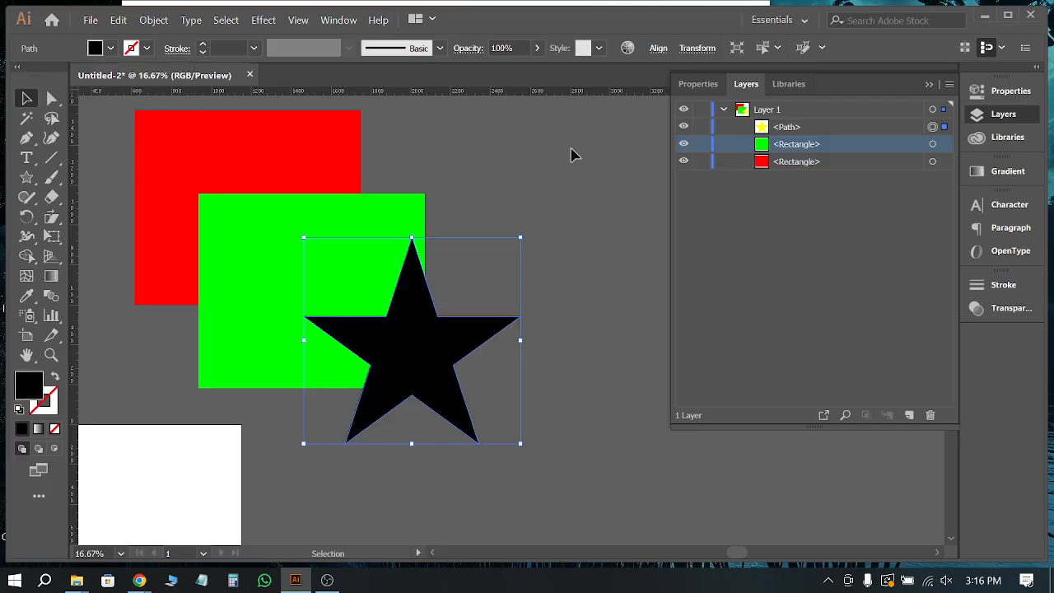
click(574, 155)
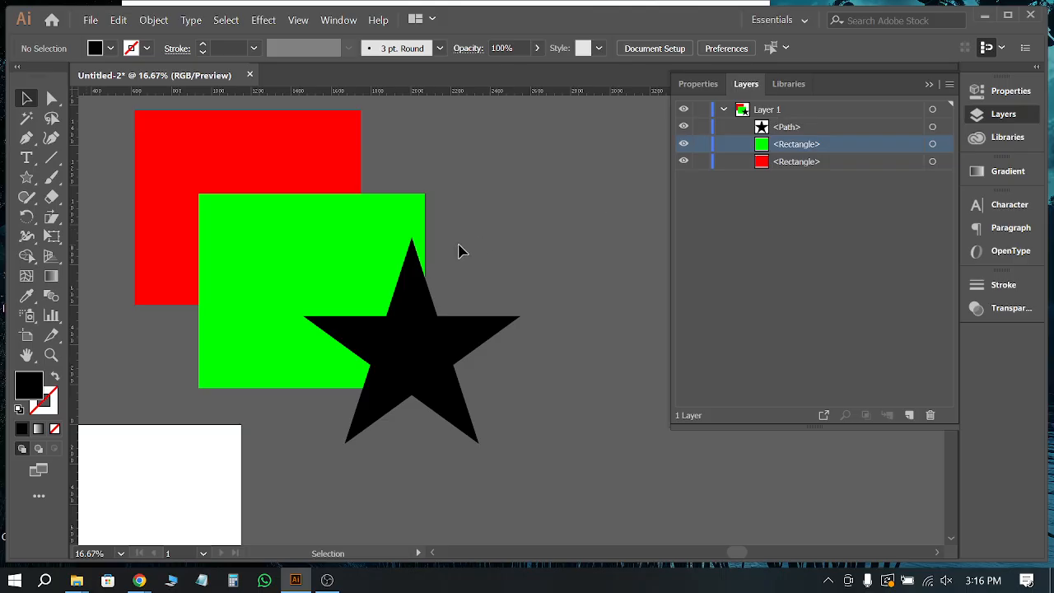
Step: Select the red rectangle, the green rectangle and the star in turn to compare each one with its entry in Layer 1
click(264, 143)
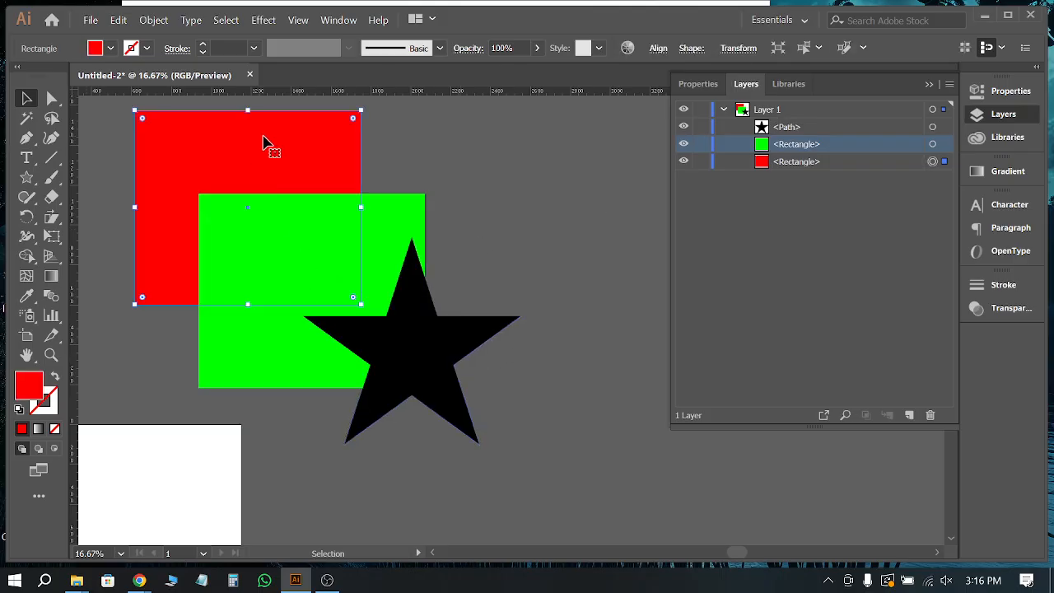
click(297, 247)
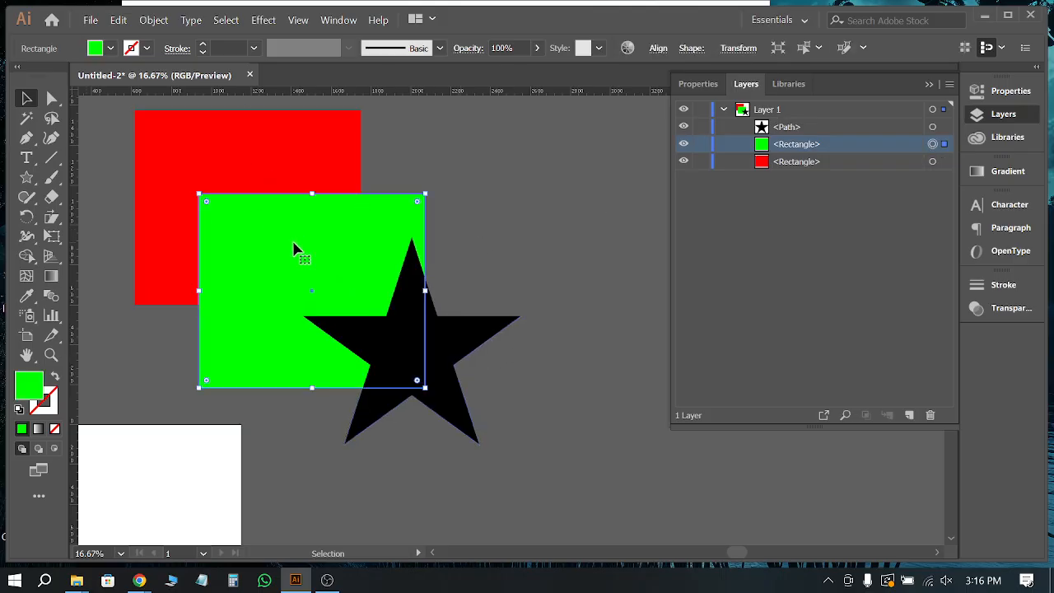
click(472, 355)
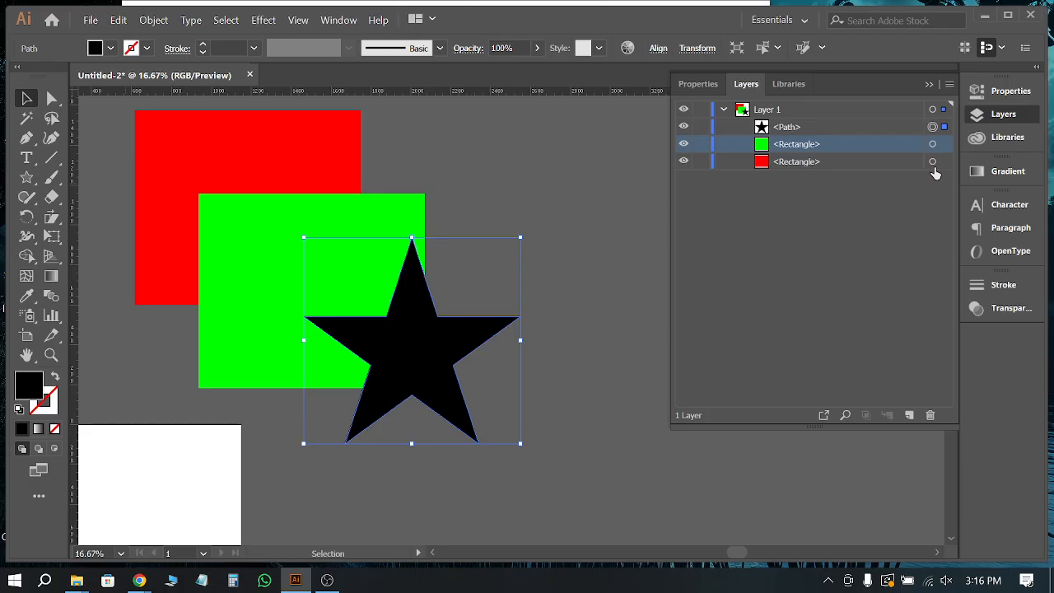
click(535, 175)
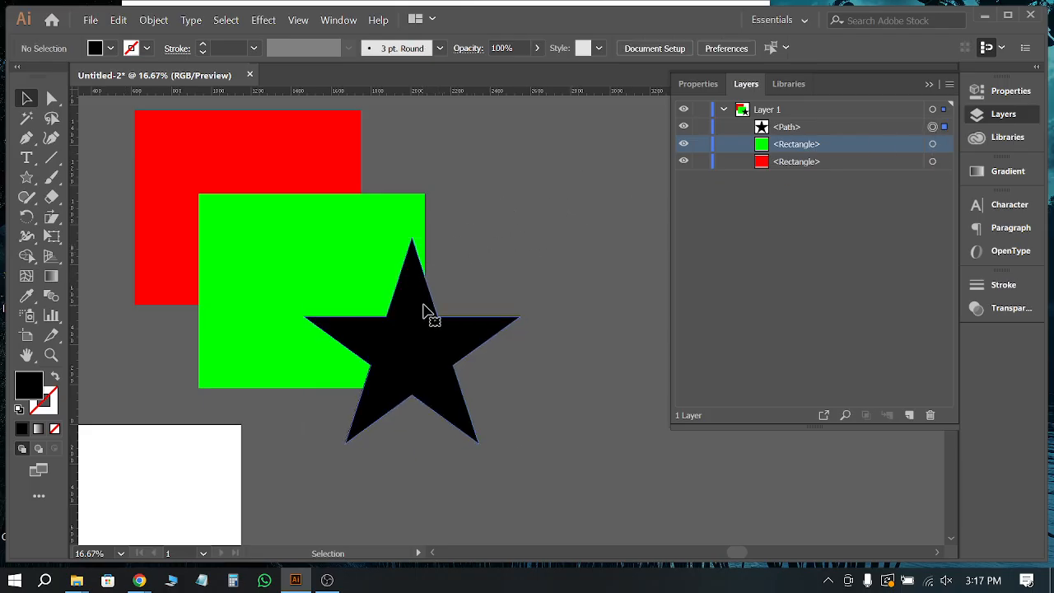
Step: Move the star up and left so it overlaps both rectangles, and clear the selection
click(428, 313)
drag(466, 349, 425, 206)
click(586, 322)
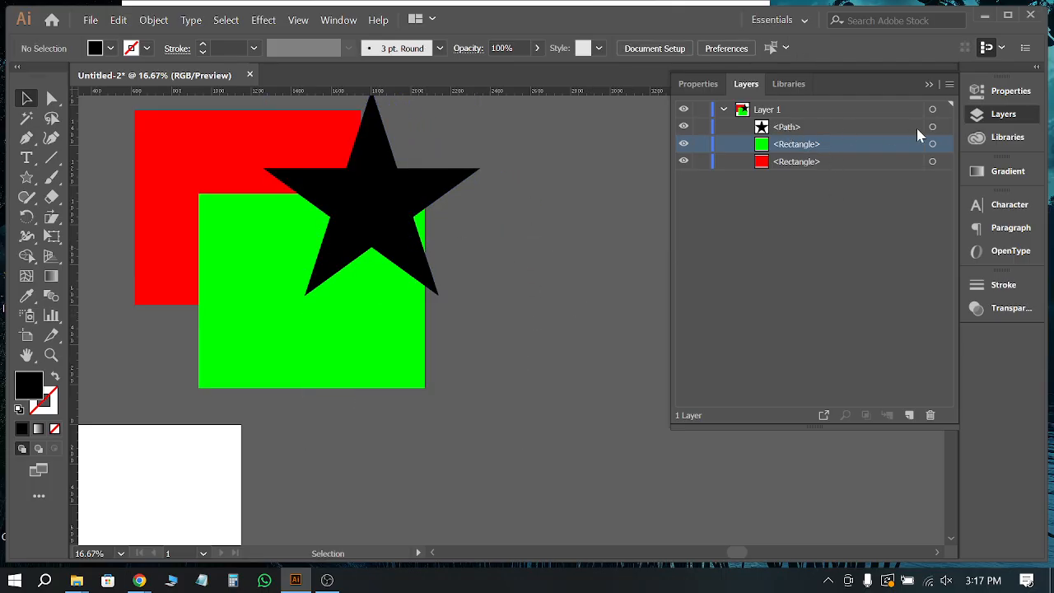
Step: Reorder the star's entry below the green rectangle in Layer 1's object list, and nudge the star slightly left
click(815, 127)
drag(827, 127, 816, 155)
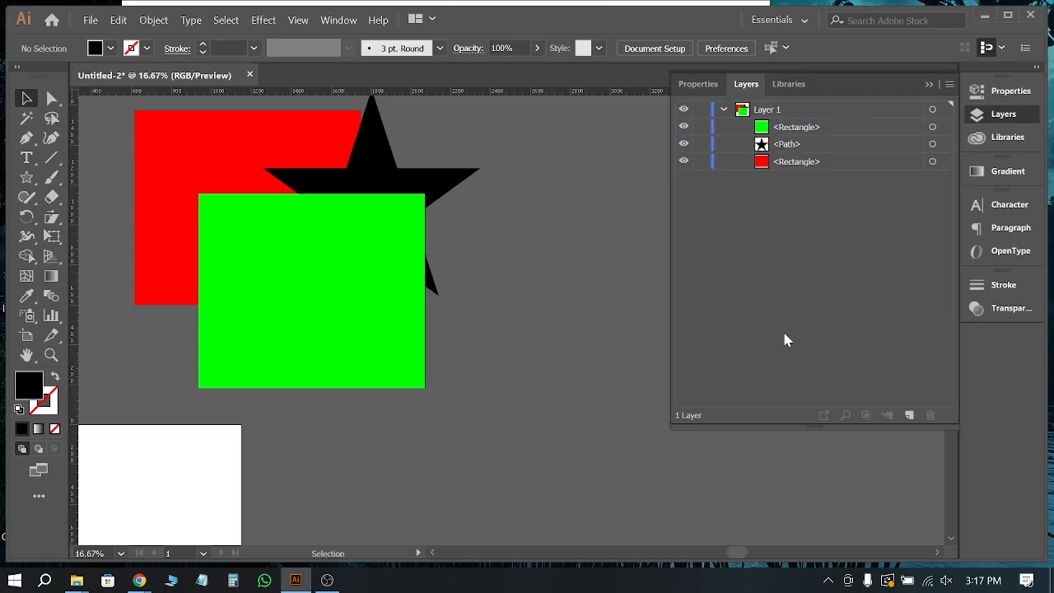
drag(423, 171, 420, 172)
click(552, 303)
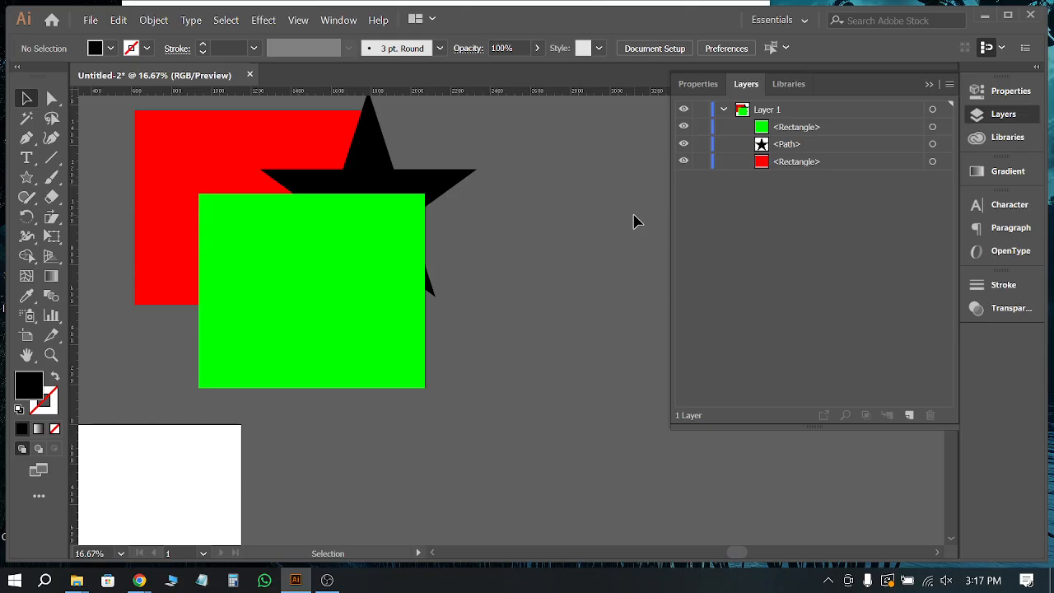
Step: Send the green rectangle to the back of the stack with Arrange
right_click(359, 213)
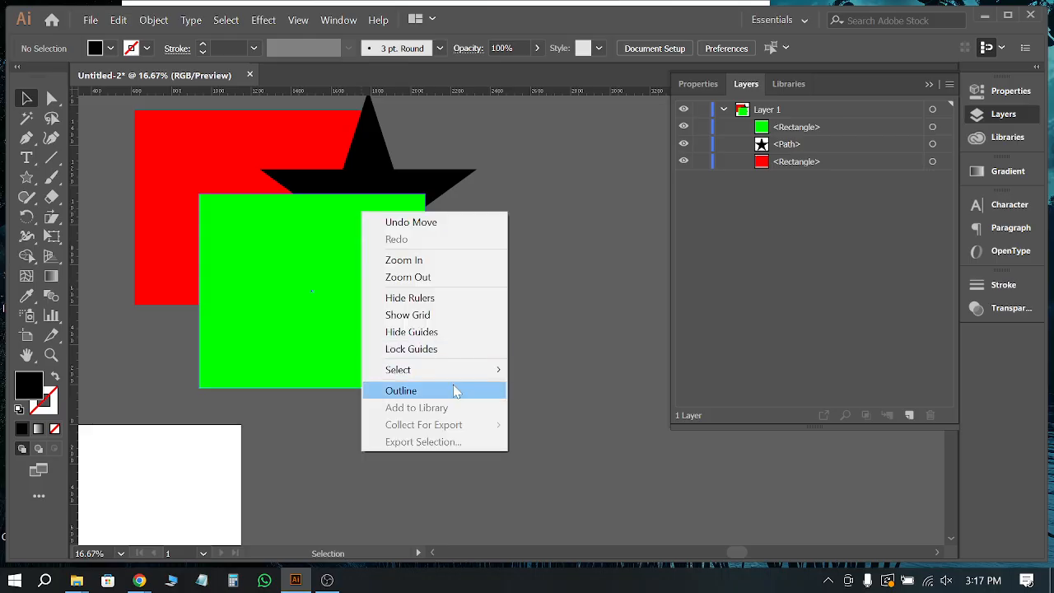
click(576, 243)
right_click(376, 220)
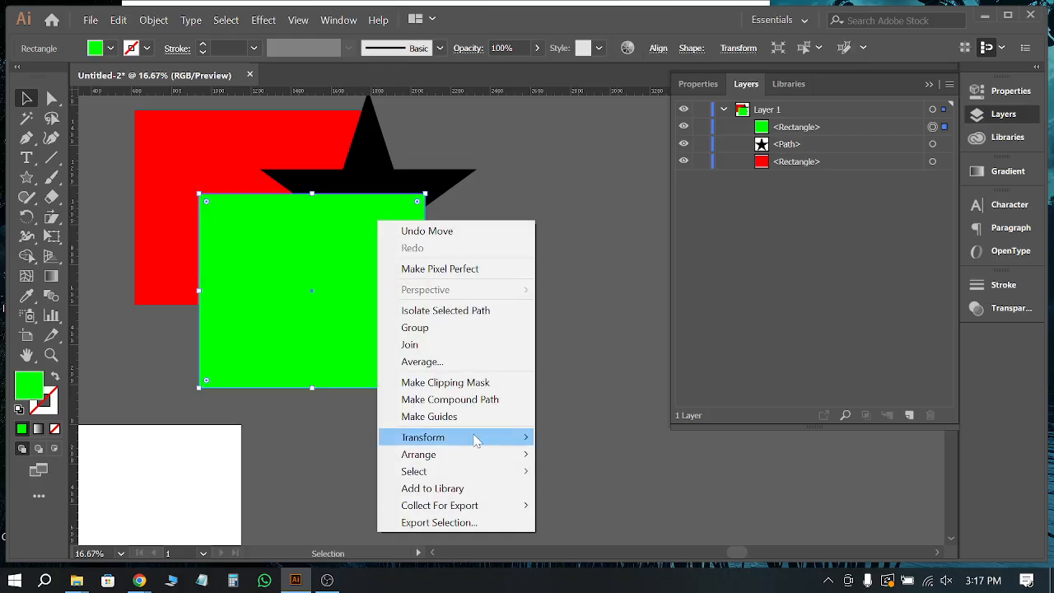
mouse_move(482, 455)
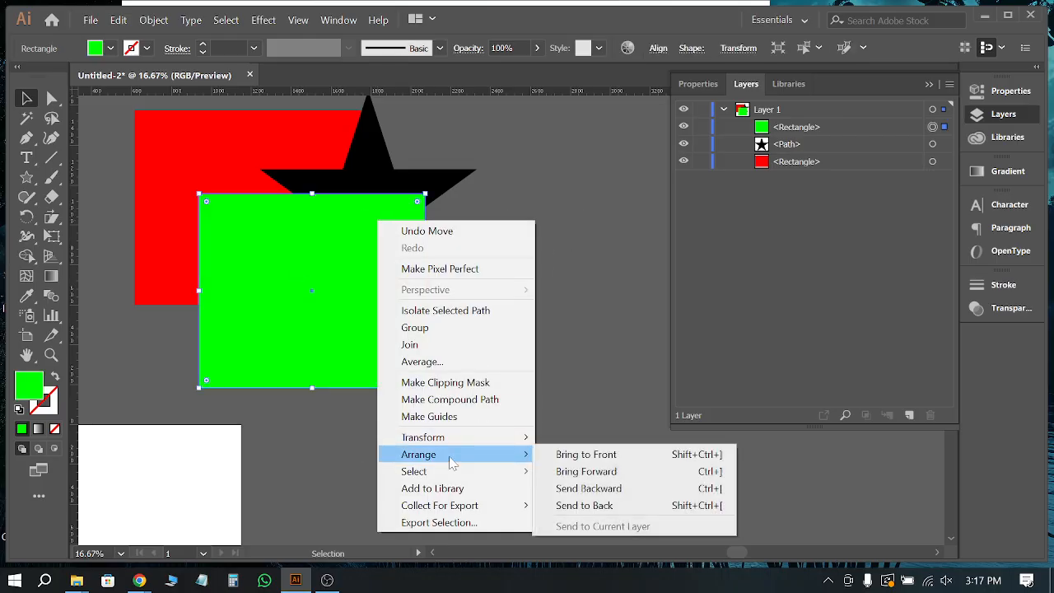
click(631, 511)
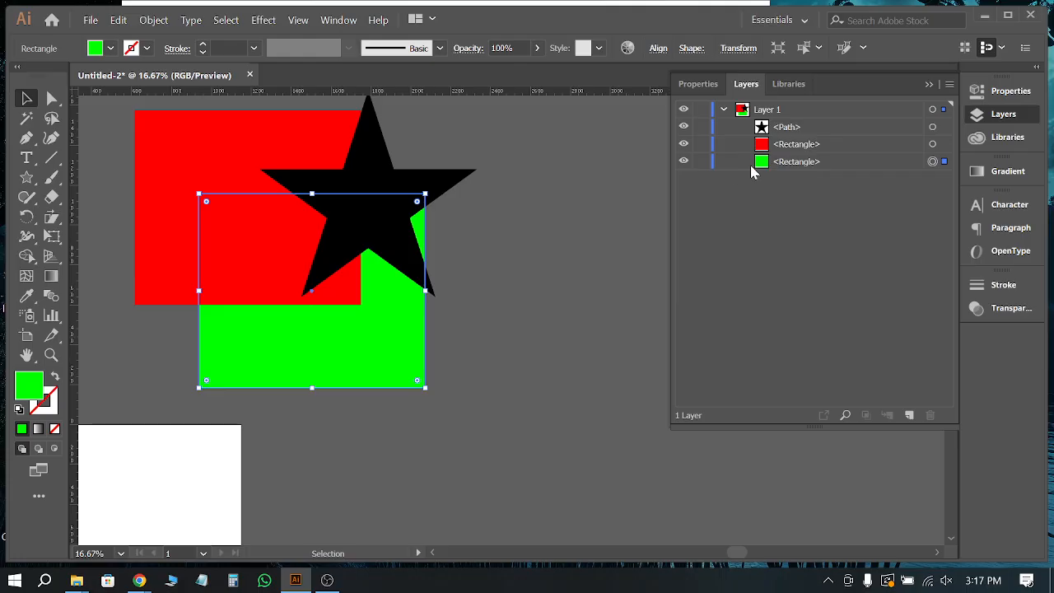
Step: Send the black star to the back, behind both rectangles, and clear the selection
click(395, 253)
click(595, 287)
click(387, 228)
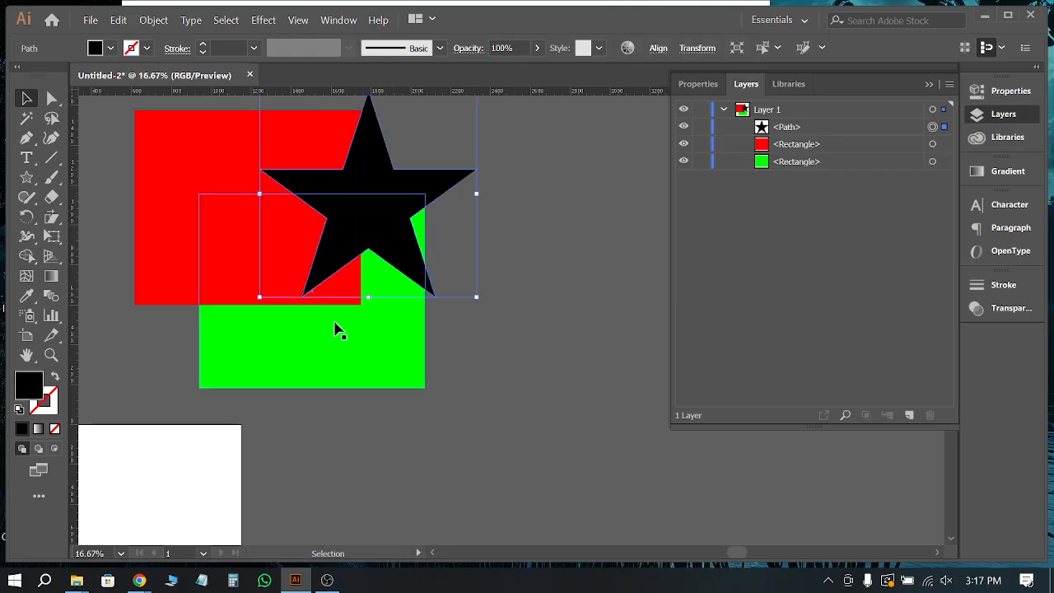
click(407, 154)
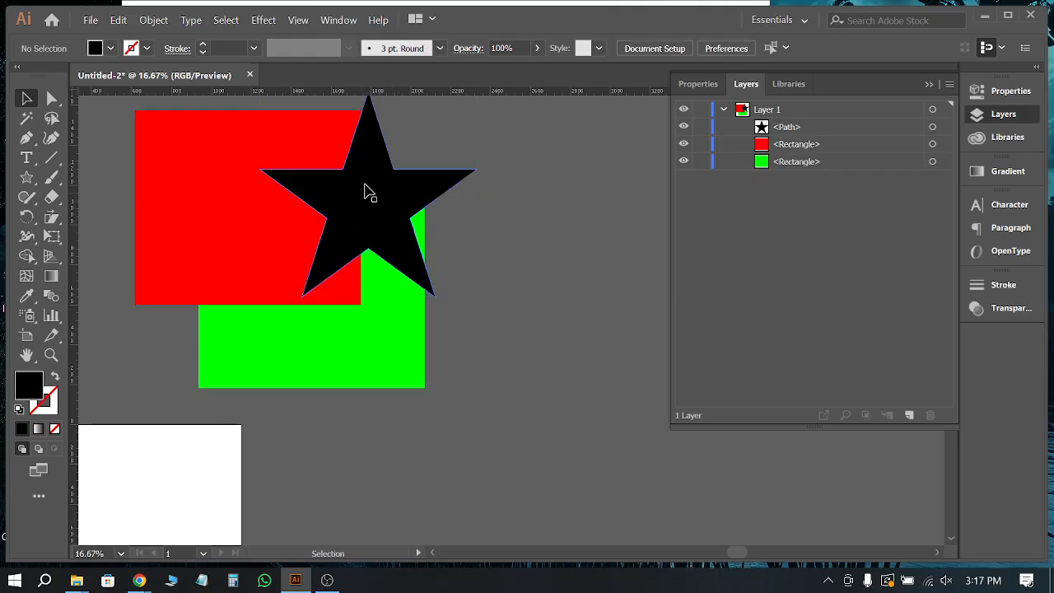
right_click(443, 189)
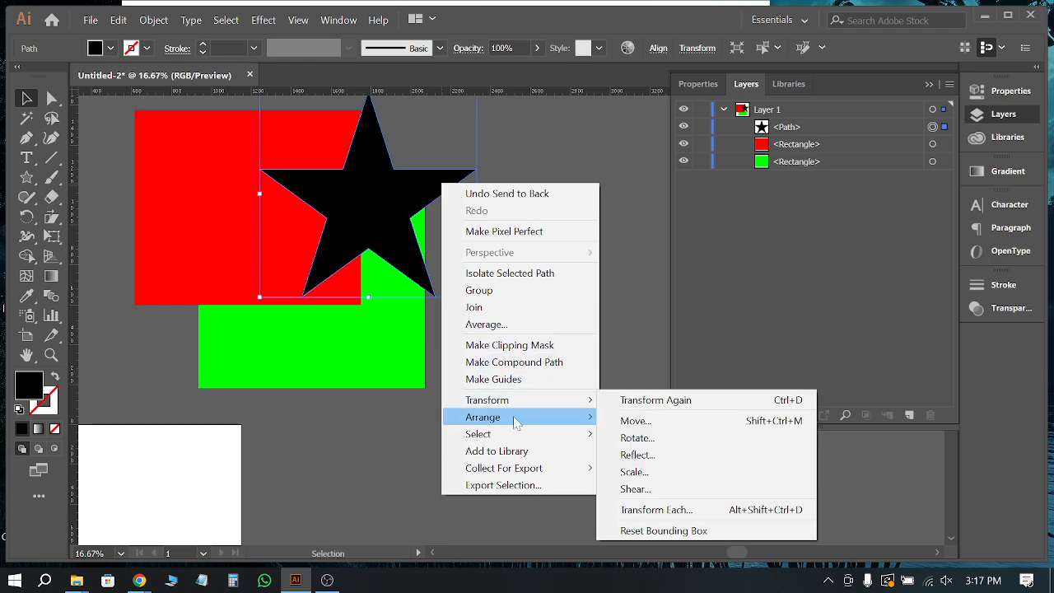
mouse_move(515, 423)
click(638, 468)
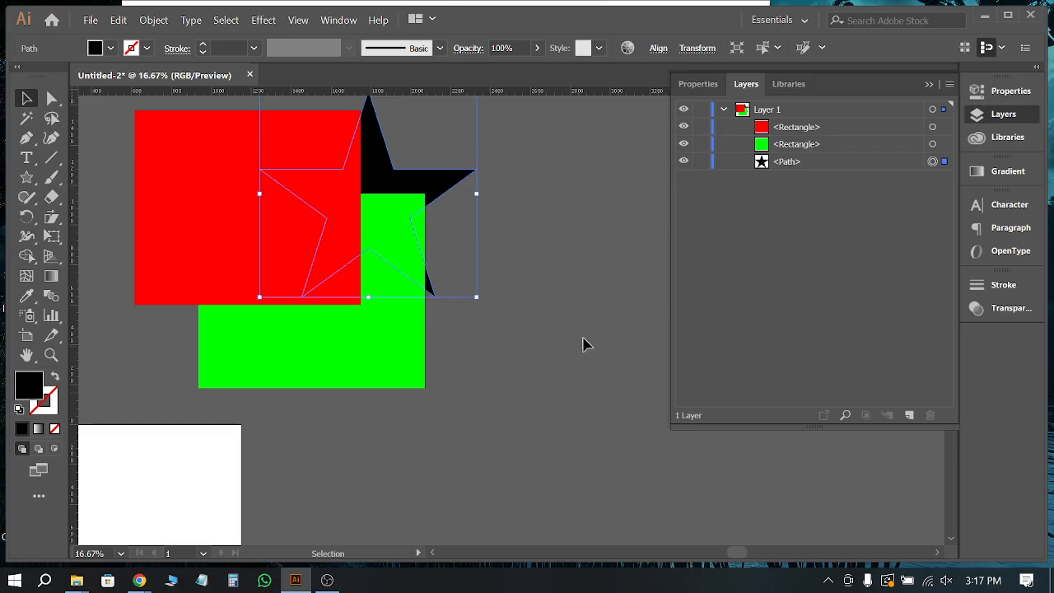
click(657, 301)
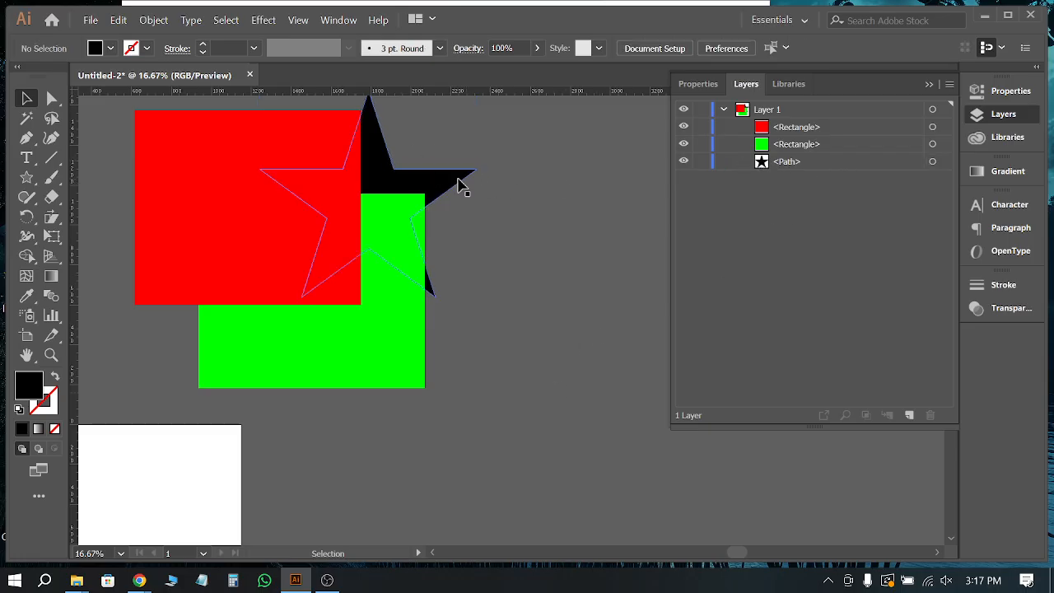
Step: Bring the star forward one level so it sits above the green rectangle
click(461, 181)
right_click(463, 176)
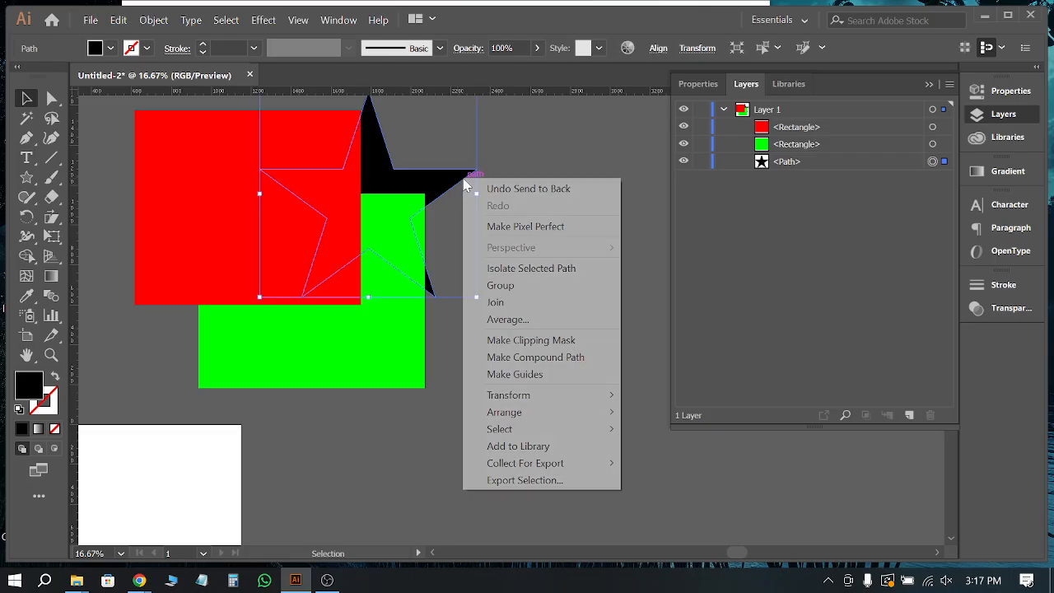
mouse_move(517, 413)
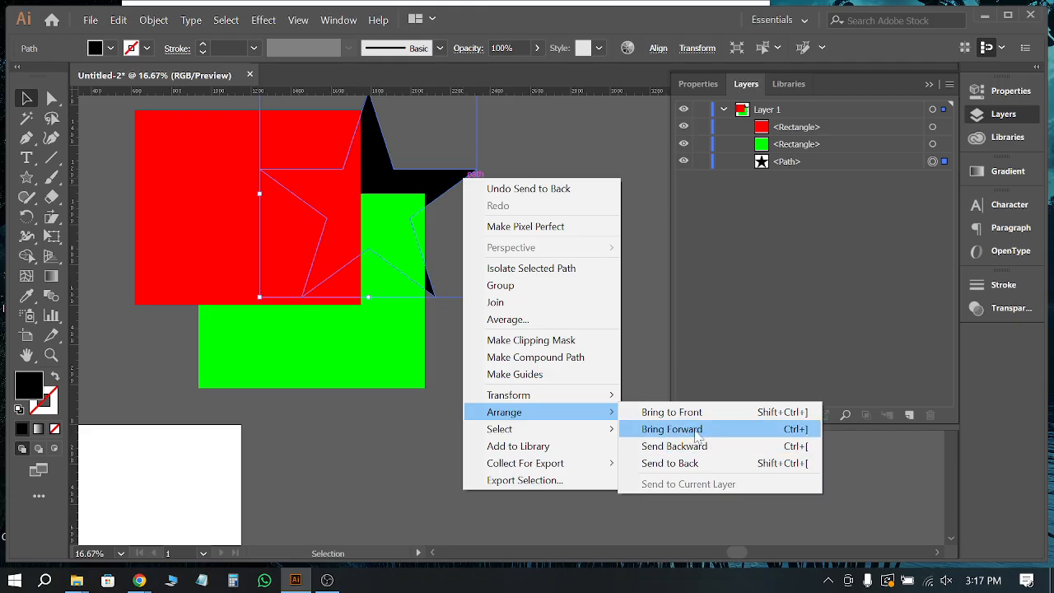
click(700, 435)
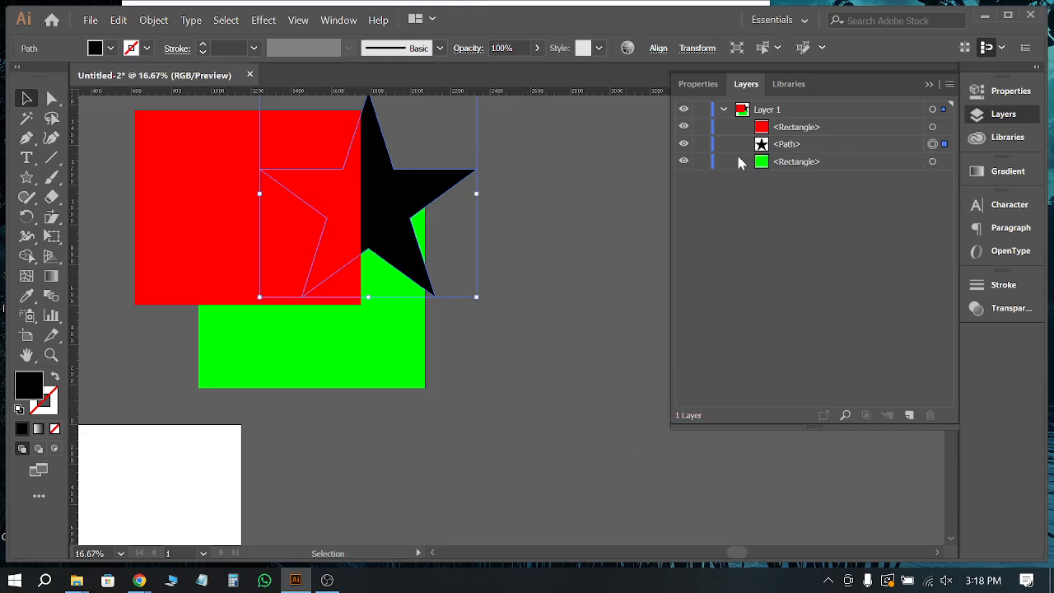
Step: Bring the star forward one more level, above the red rectangle, and clear the selection
right_click(441, 185)
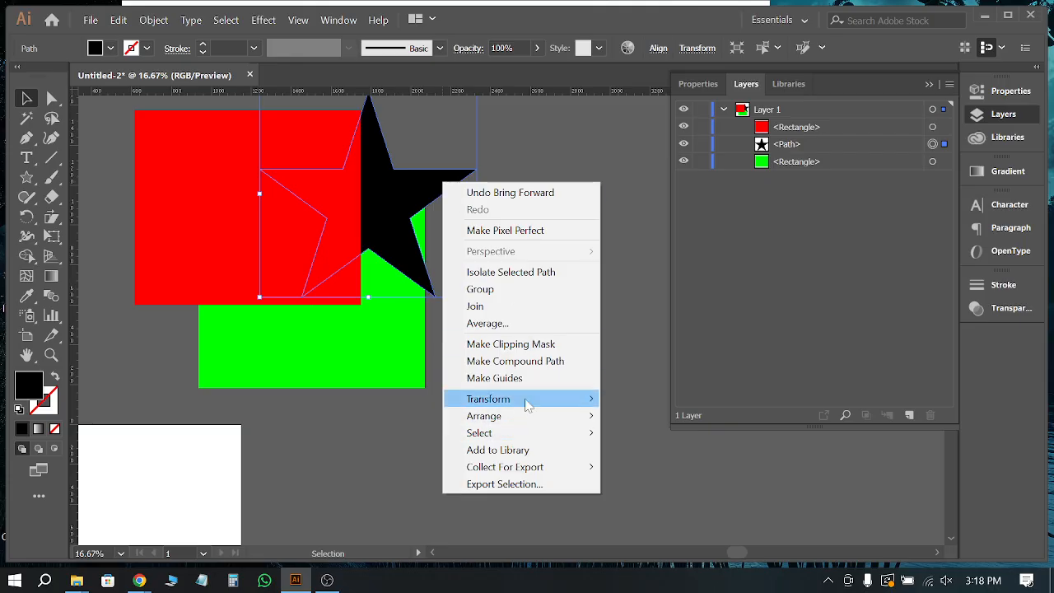
mouse_move(527, 415)
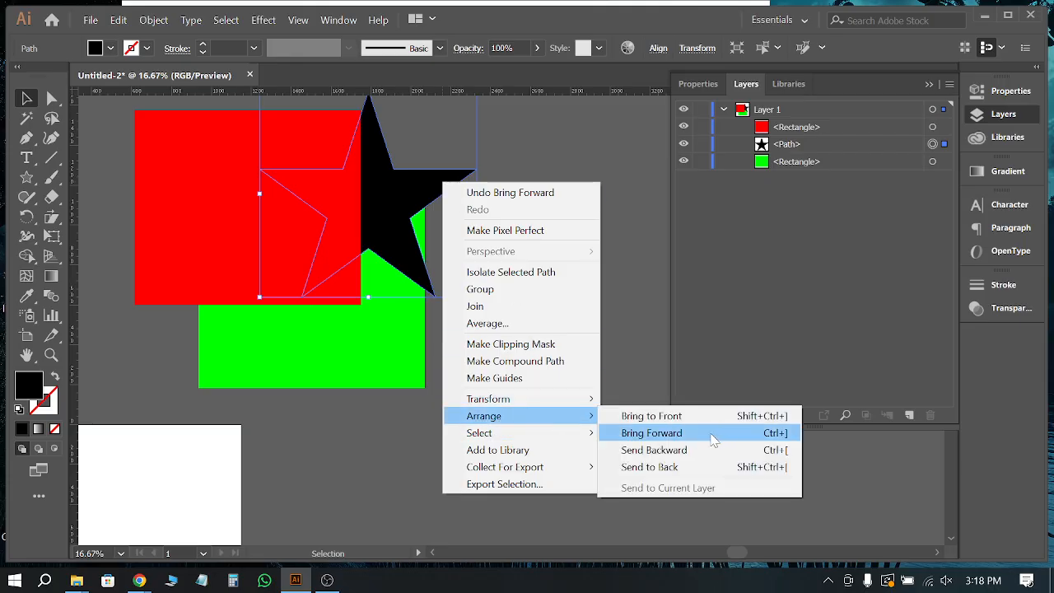
click(713, 438)
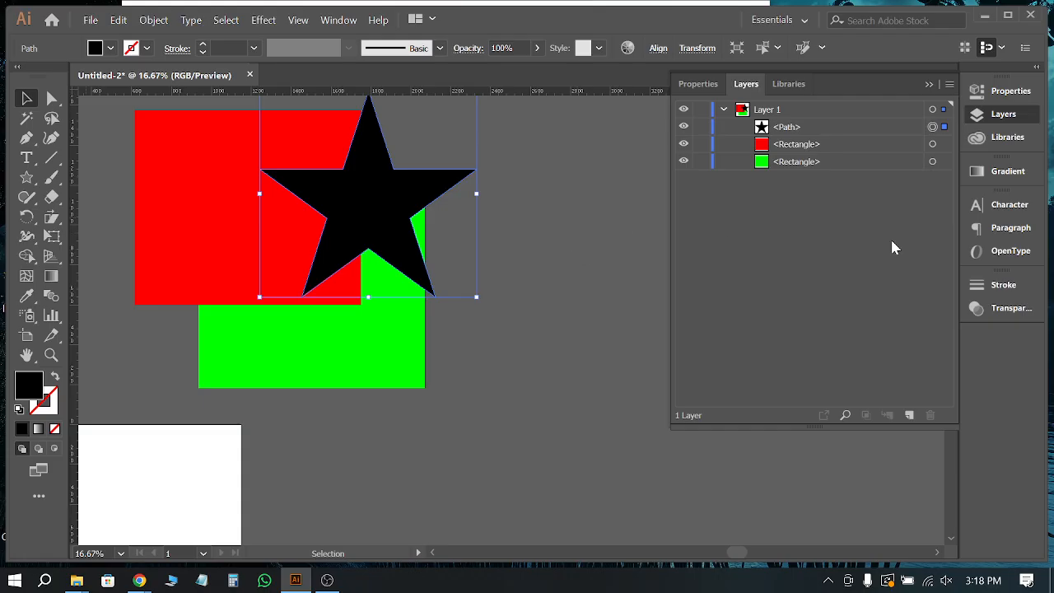
scroll(555, 242, down, 1)
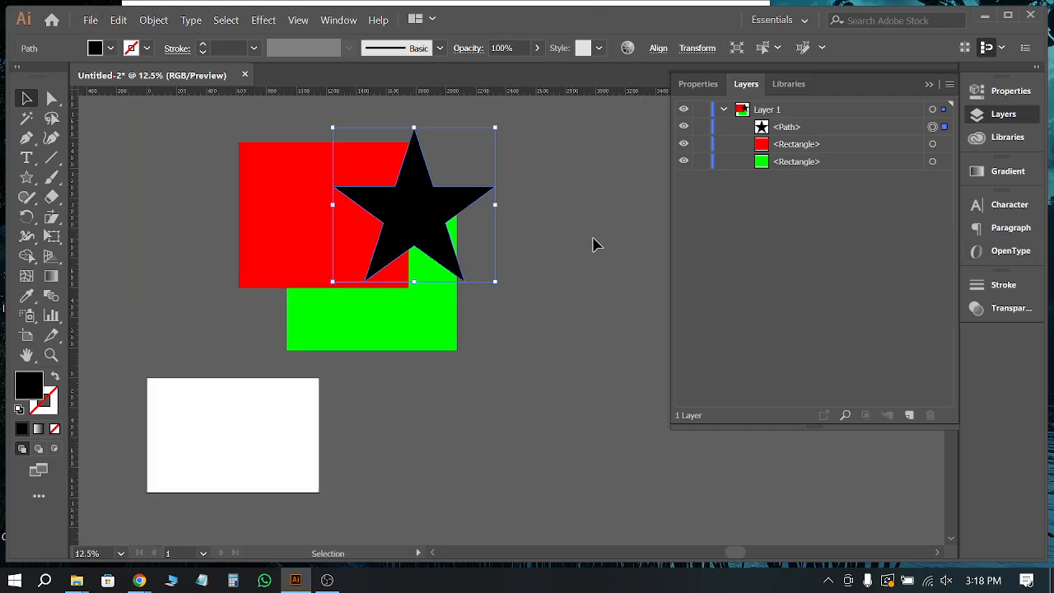
scroll(494, 222, up, 2)
click(605, 240)
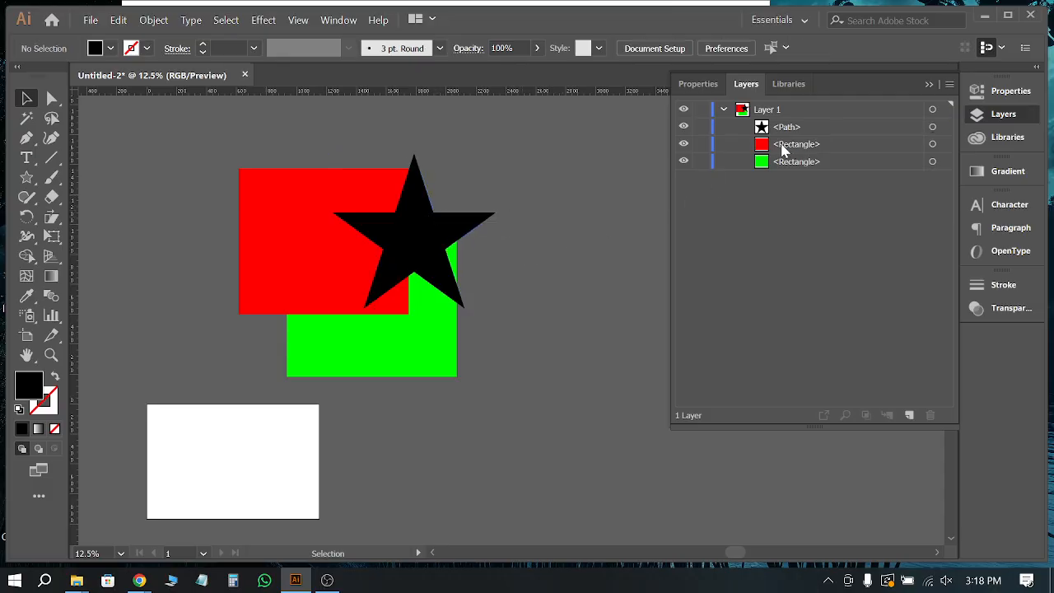
Step: Target the red and green rectangles together from Layer 1's object list and move both slightly upward
scroll(535, 224, up, 2)
scroll(573, 303, down, 2)
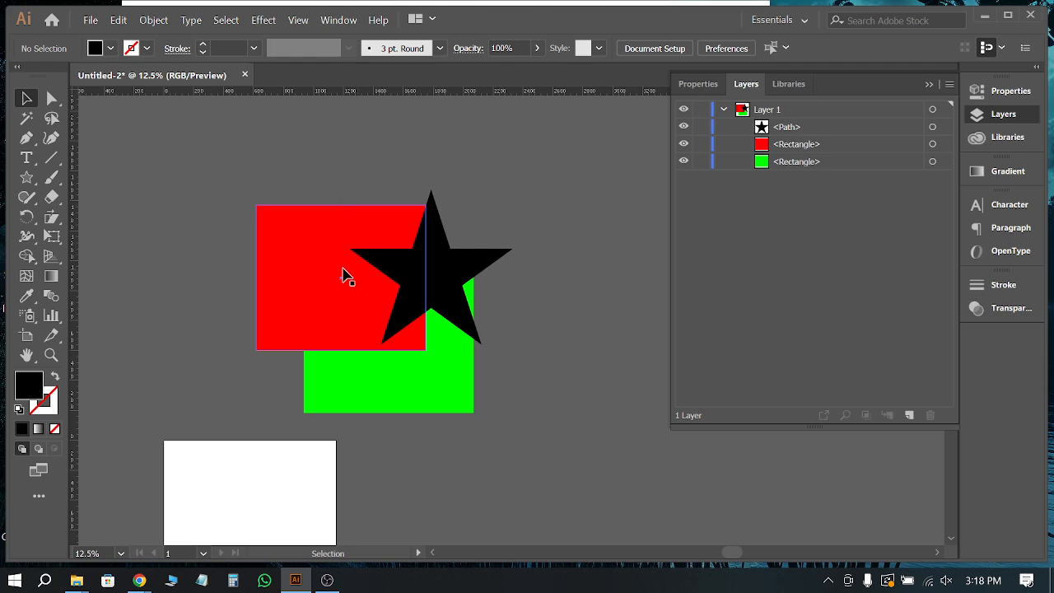
click(932, 163)
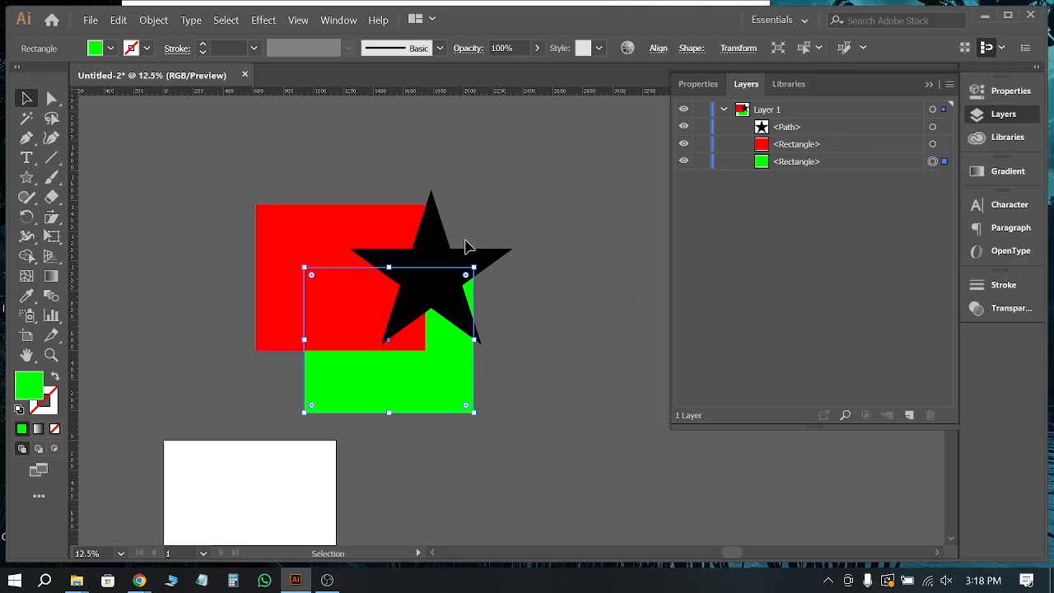
click(933, 144)
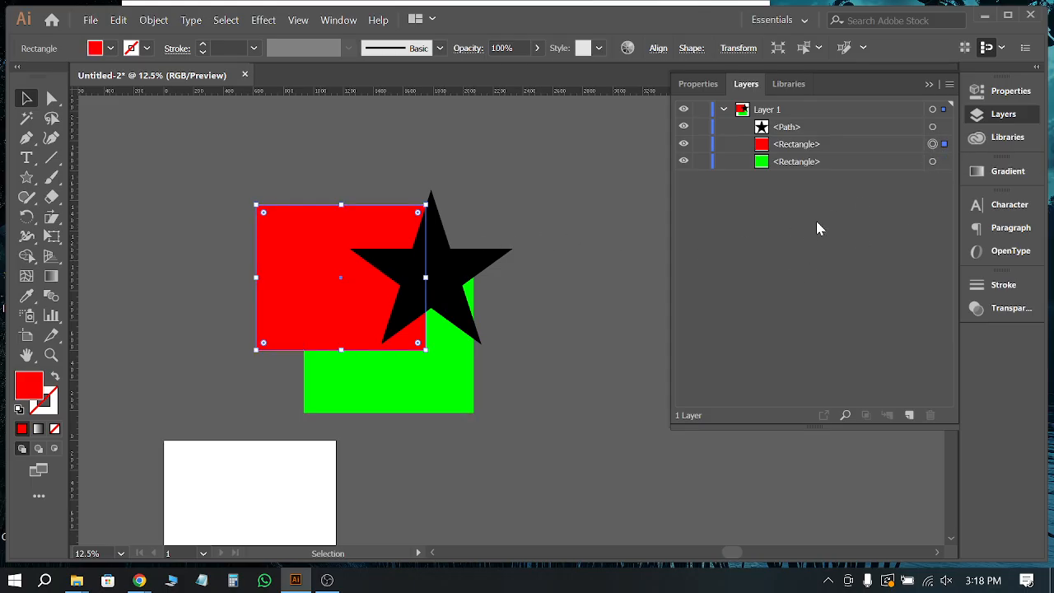
shift+click(933, 163)
drag(404, 405, 439, 385)
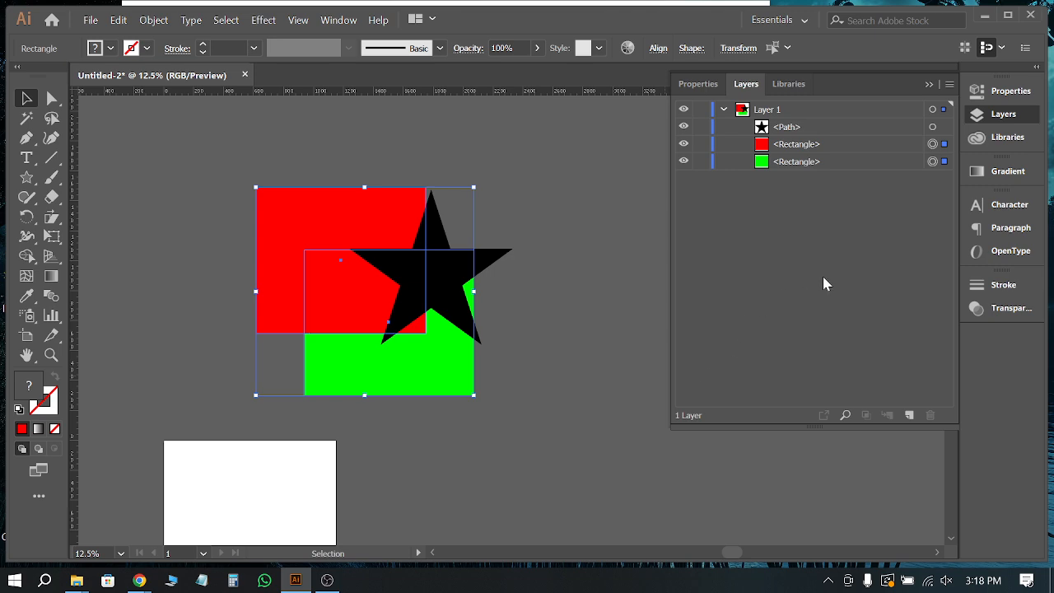
Step: Target the star alone, and select the green rectangle and the star together from Layer 1's object list
click(933, 127)
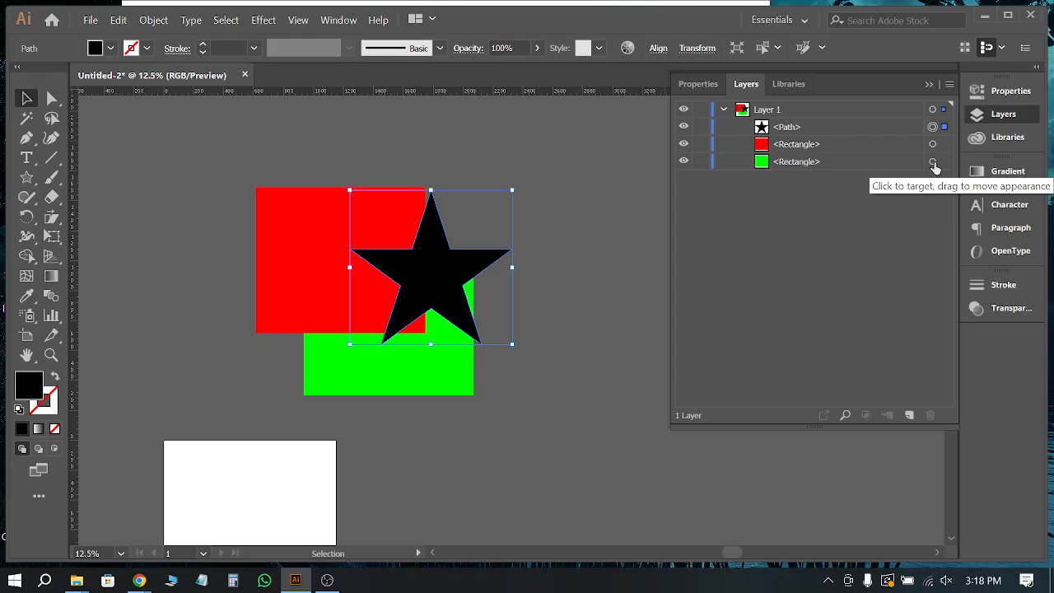
click(933, 161)
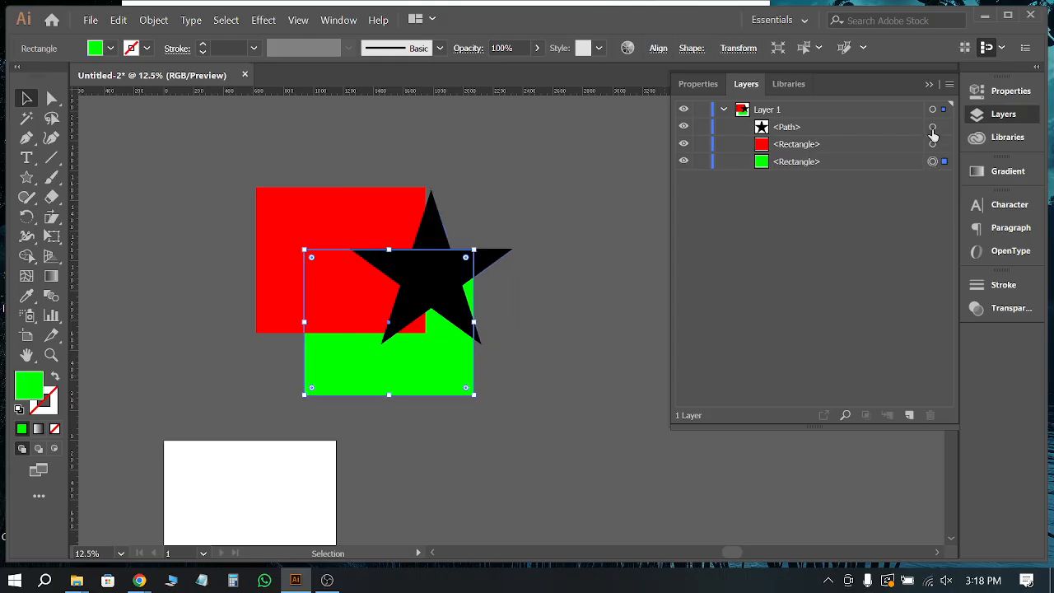
shift+click(933, 126)
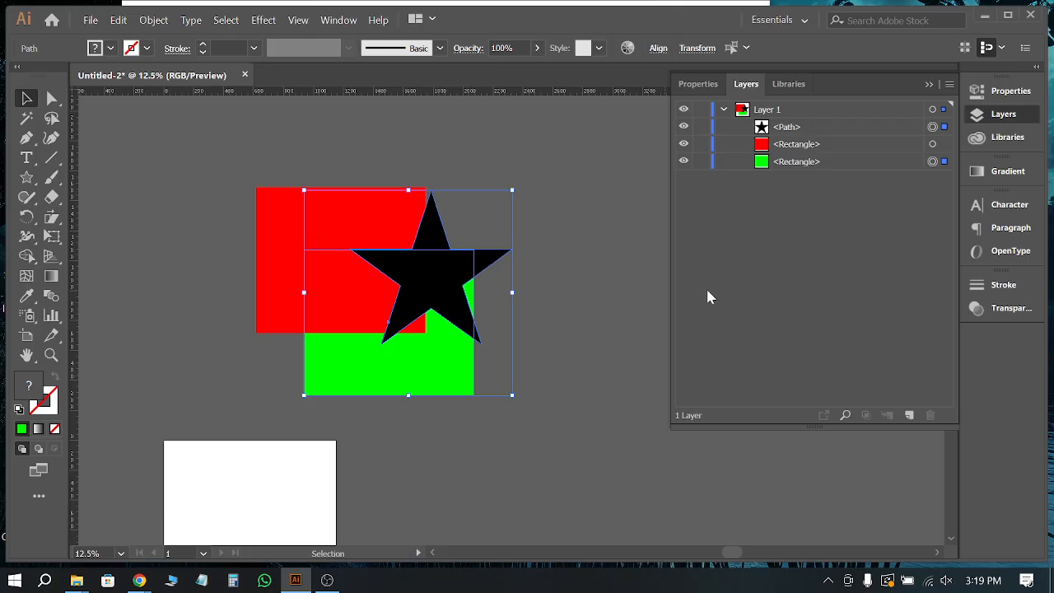
Step: Move the green rectangle and star together to the right and slightly down, and group them with the red rectangle
drag(448, 372, 467, 362)
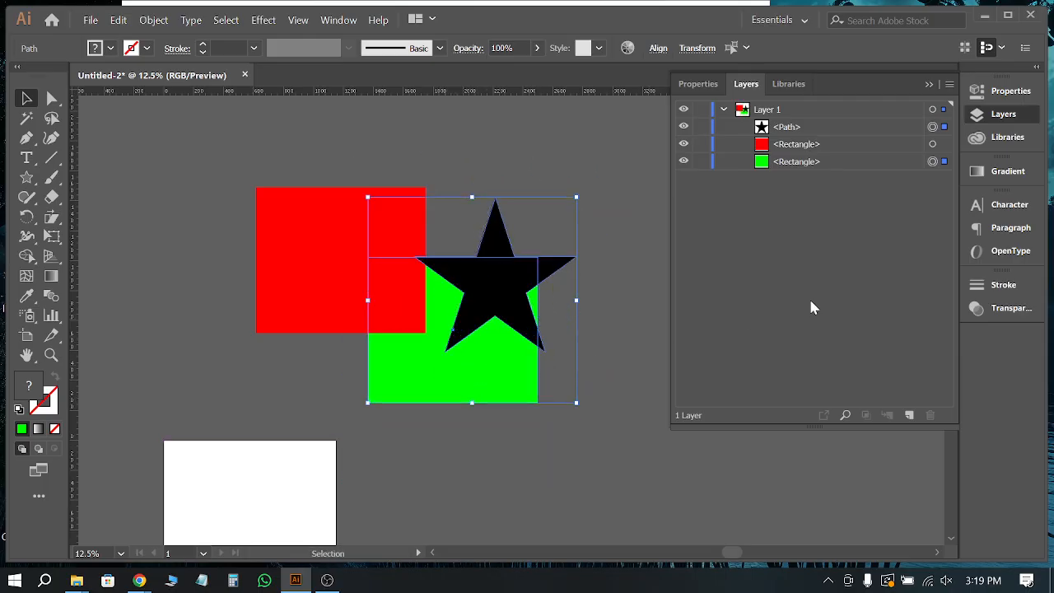
click(640, 248)
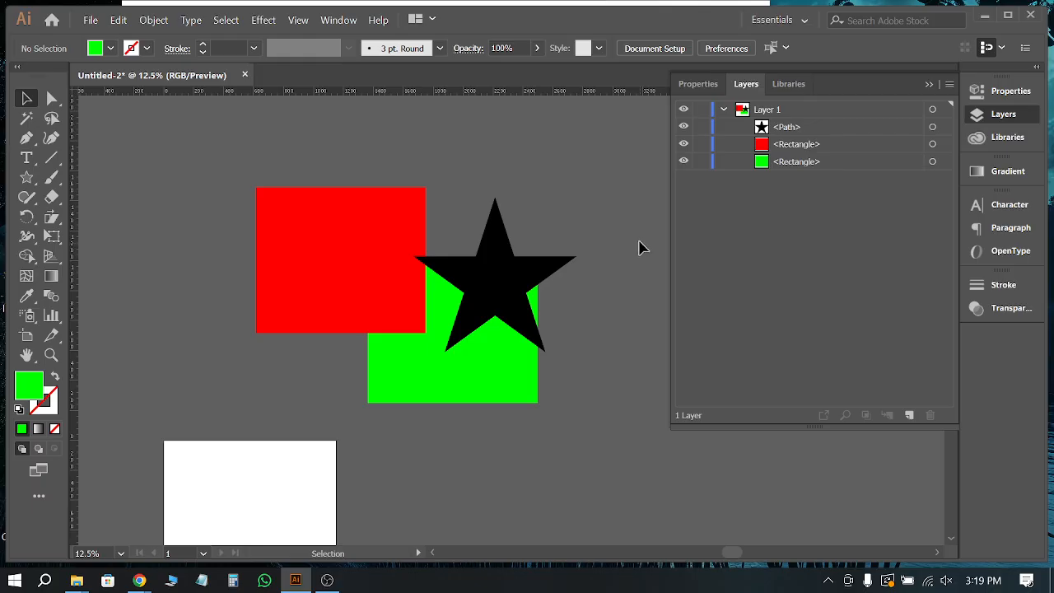
drag(828, 211, 783, 125)
drag(619, 168, 304, 383)
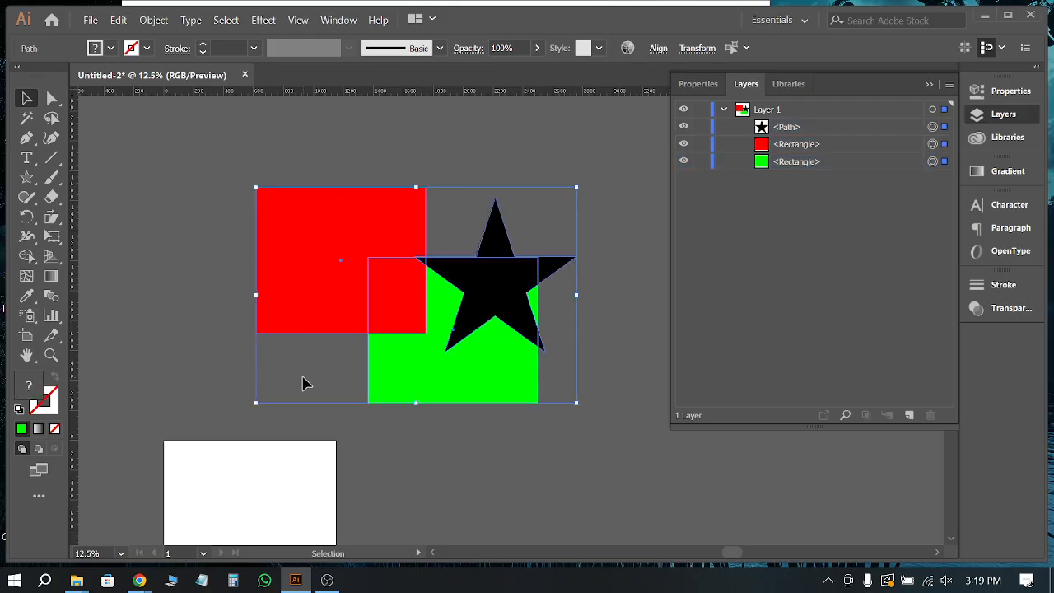
key(ctrl+g)
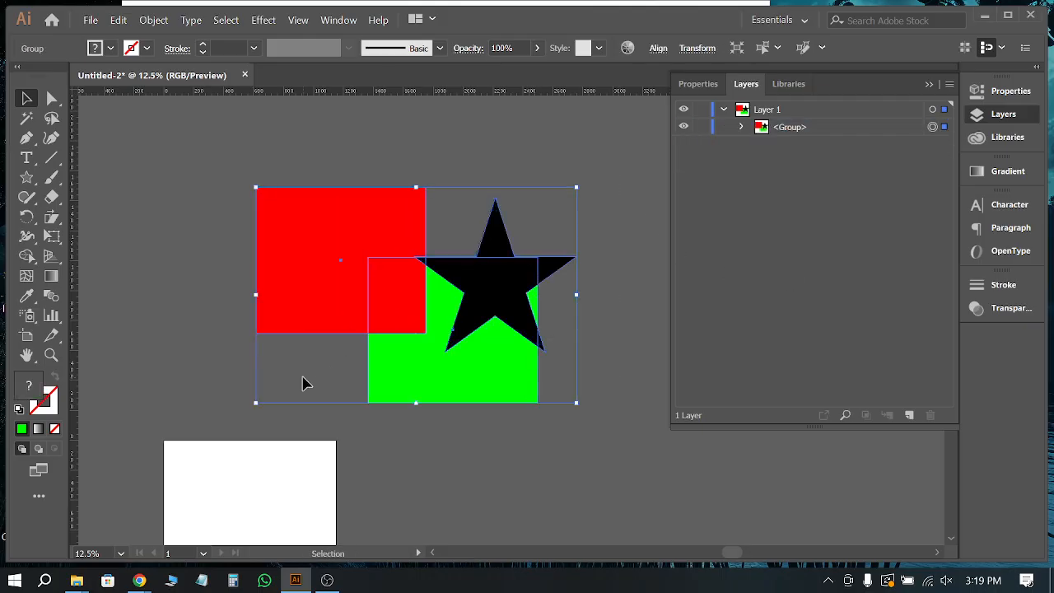
click(605, 238)
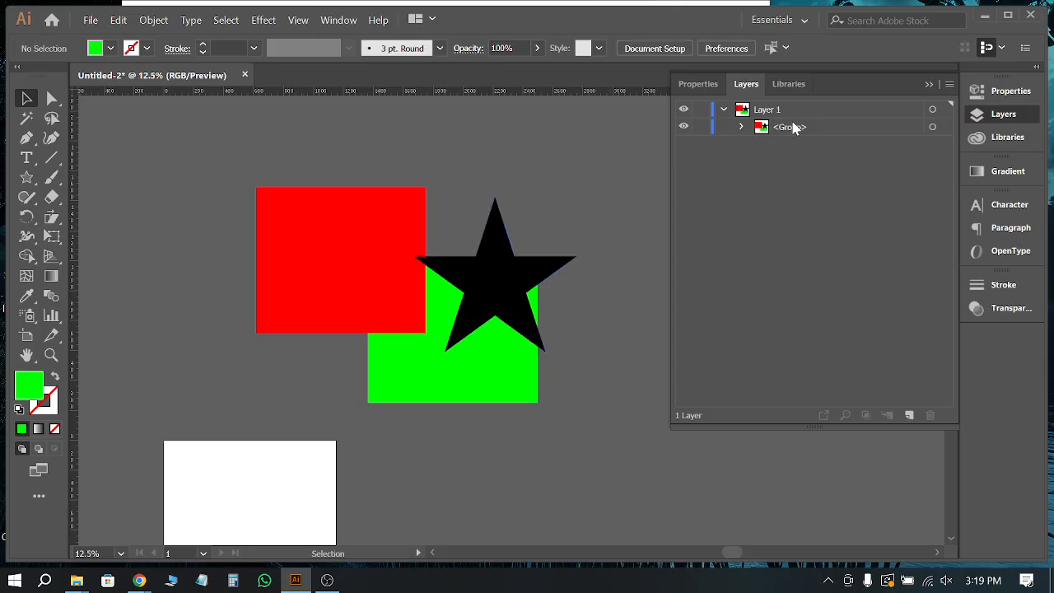
Step: Check the group's contents in Layer 1's object list, and collapse and reopen Layer 1
click(741, 127)
click(741, 127)
click(724, 110)
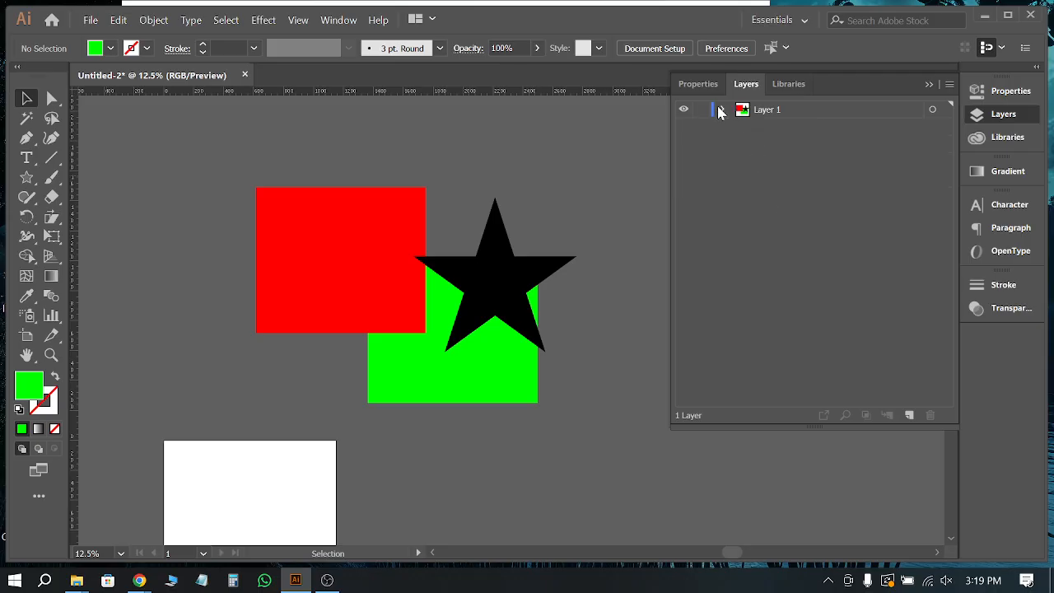
click(721, 109)
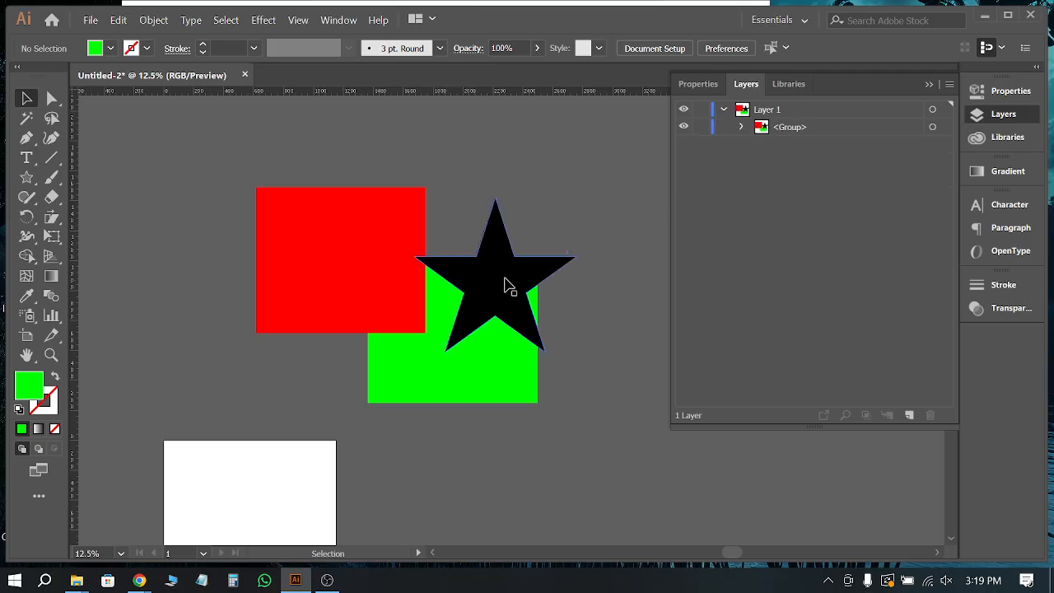
Step: Duplicate the group twice, placing one copy left of the original and the other below and left of the artboard
key(ctrl+minus)
drag(499, 267, 234, 465)
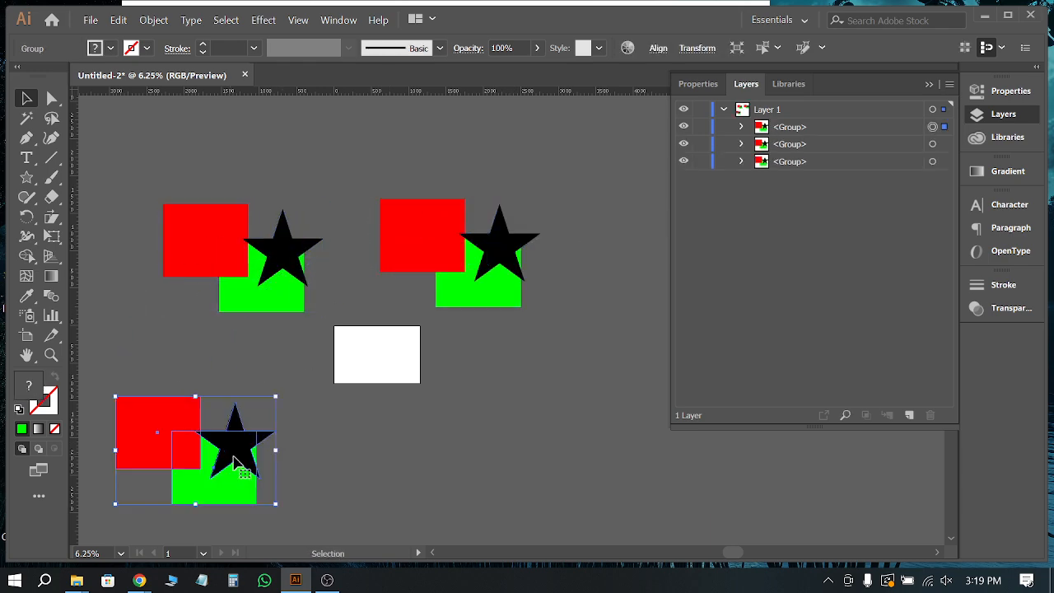
click(609, 272)
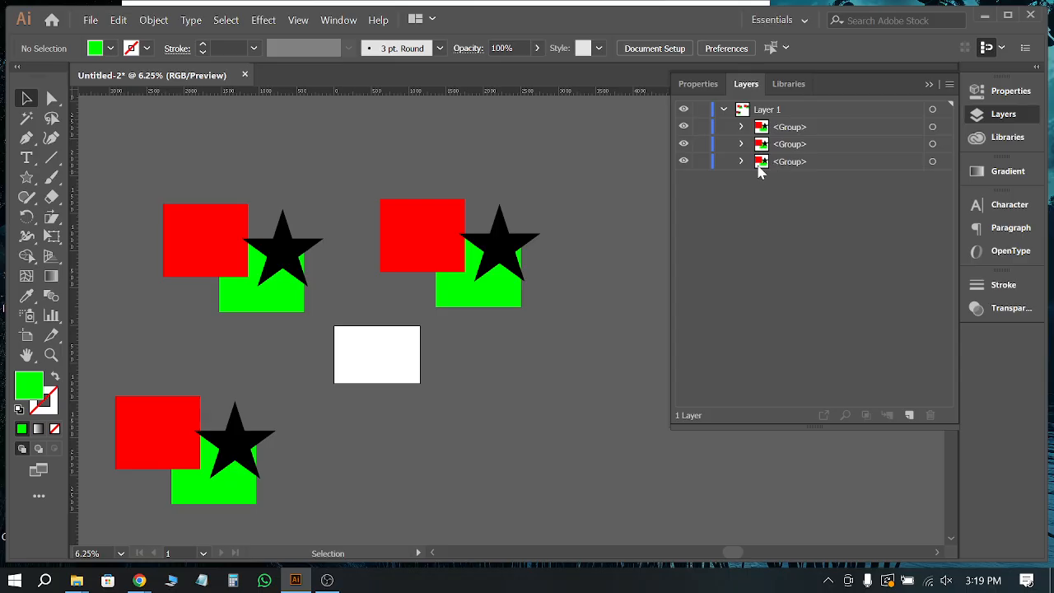
Step: Examine the objects nested inside the lowest group in Layer 1's list, and collapse it again
click(742, 162)
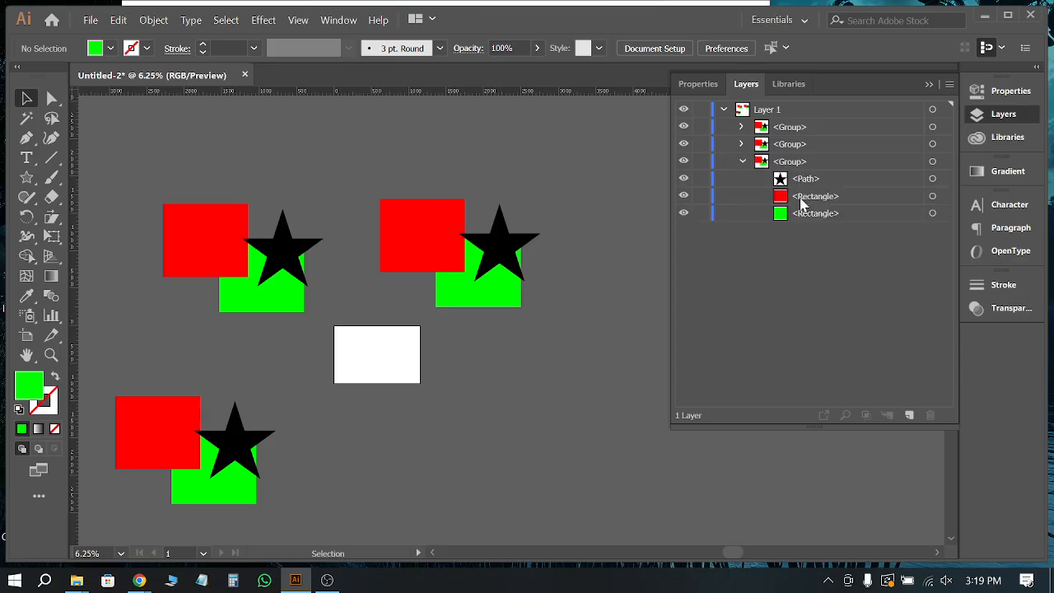
click(742, 162)
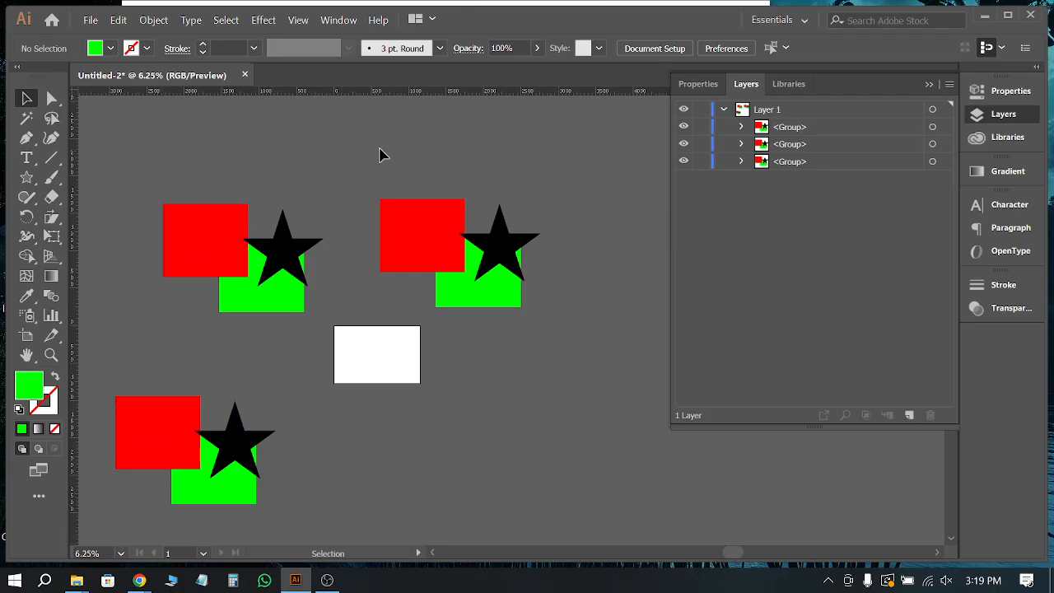
scroll(411, 158, up, 1)
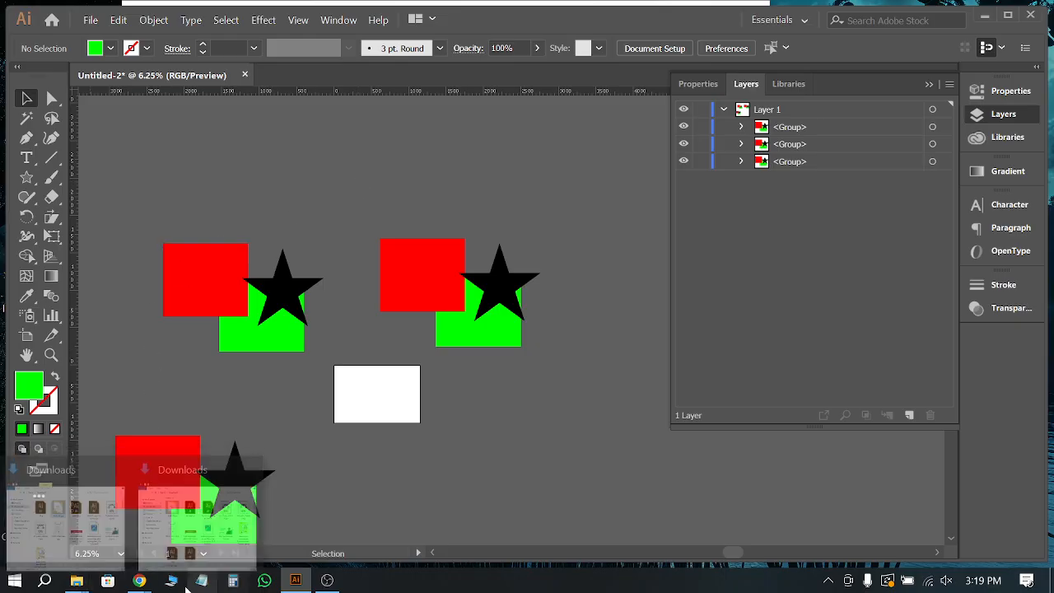
Step: Switch to the Google Meet call in Chrome to check it, and return to Illustrator
click(87, 508)
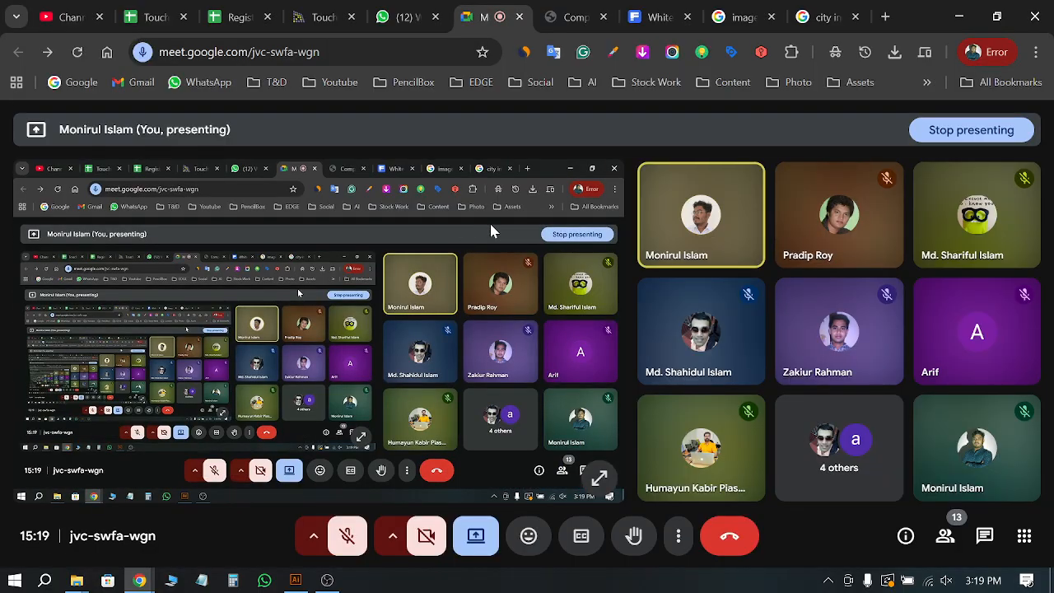
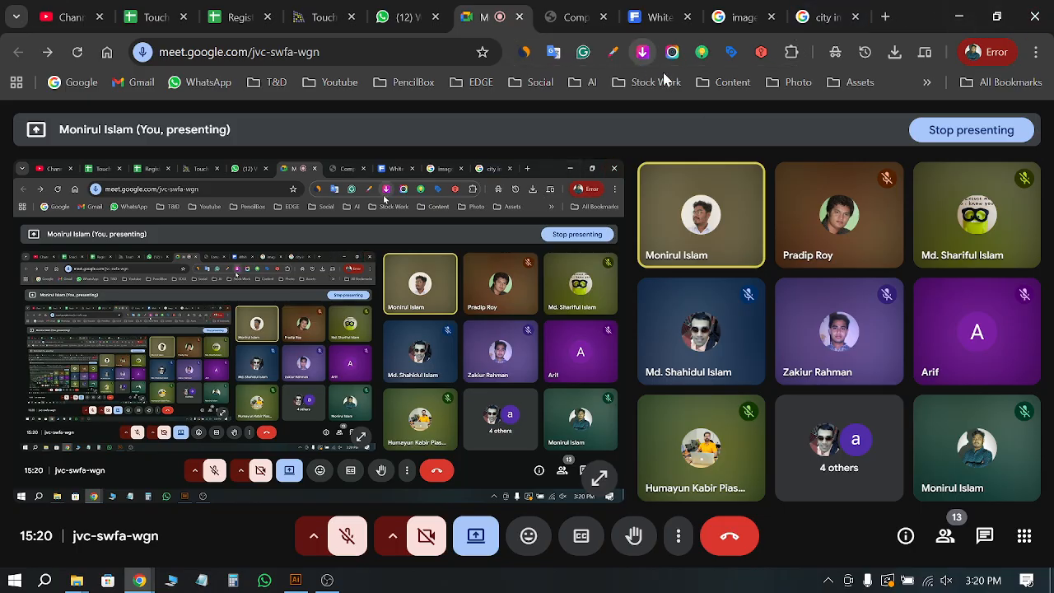
click(958, 15)
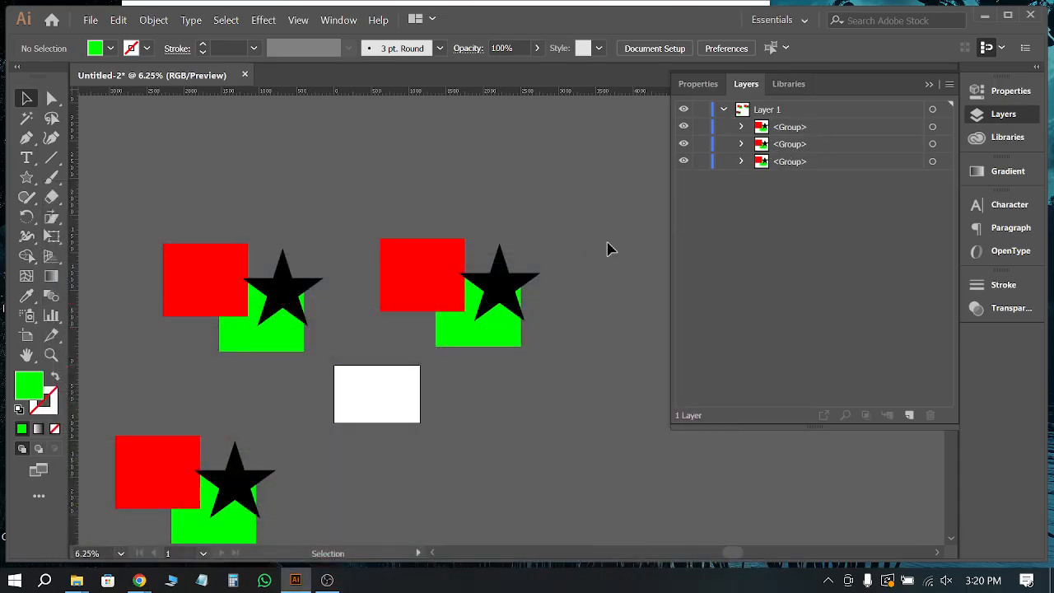
Step: Highlight all three groups in Layer 1's object list and view the layer commands available for them
click(798, 127)
shift+click(807, 162)
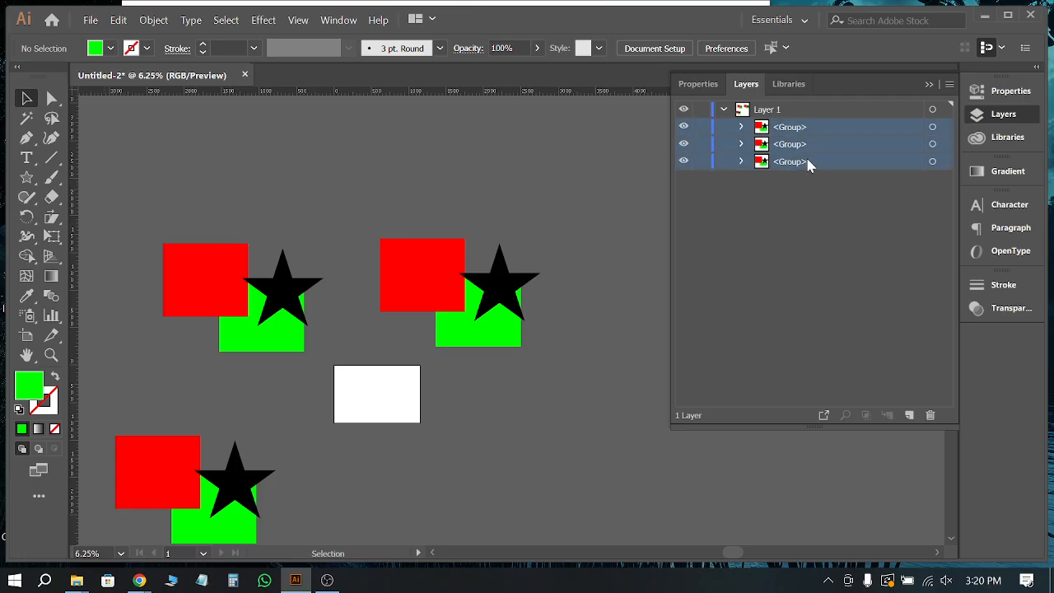
click(949, 84)
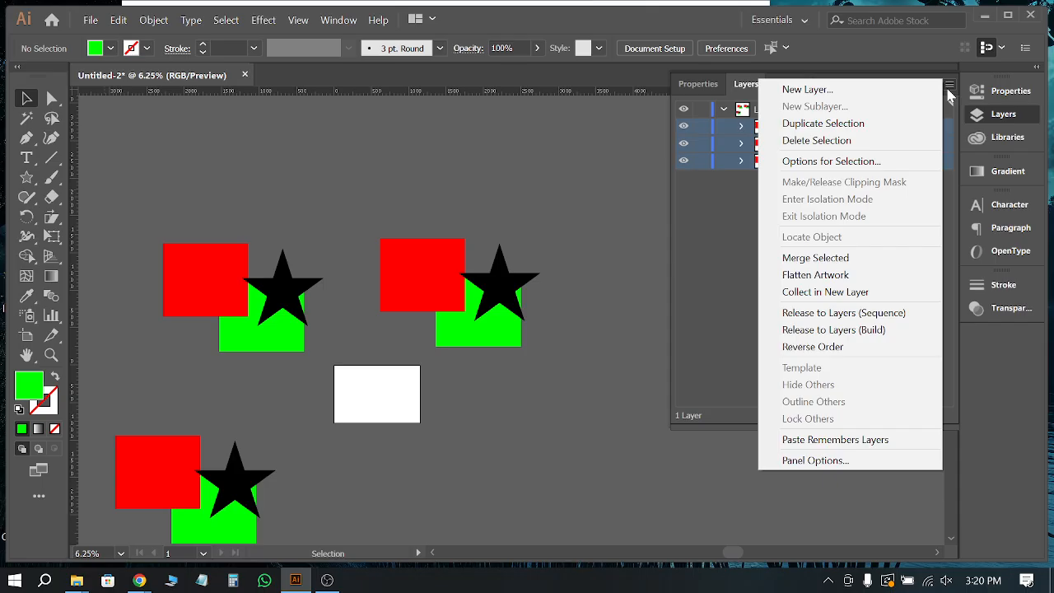
click(733, 379)
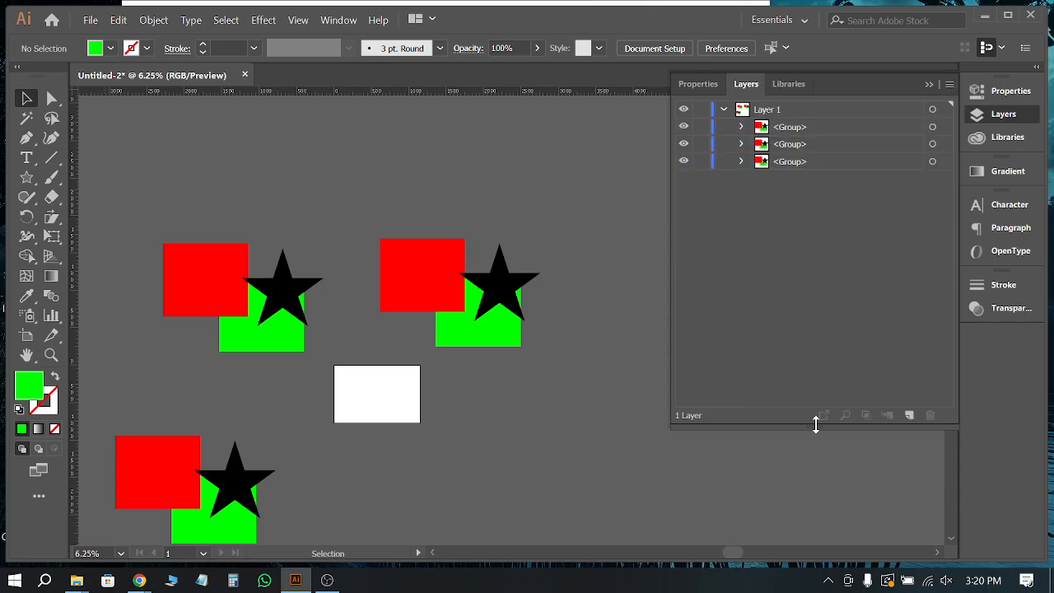
click(907, 416)
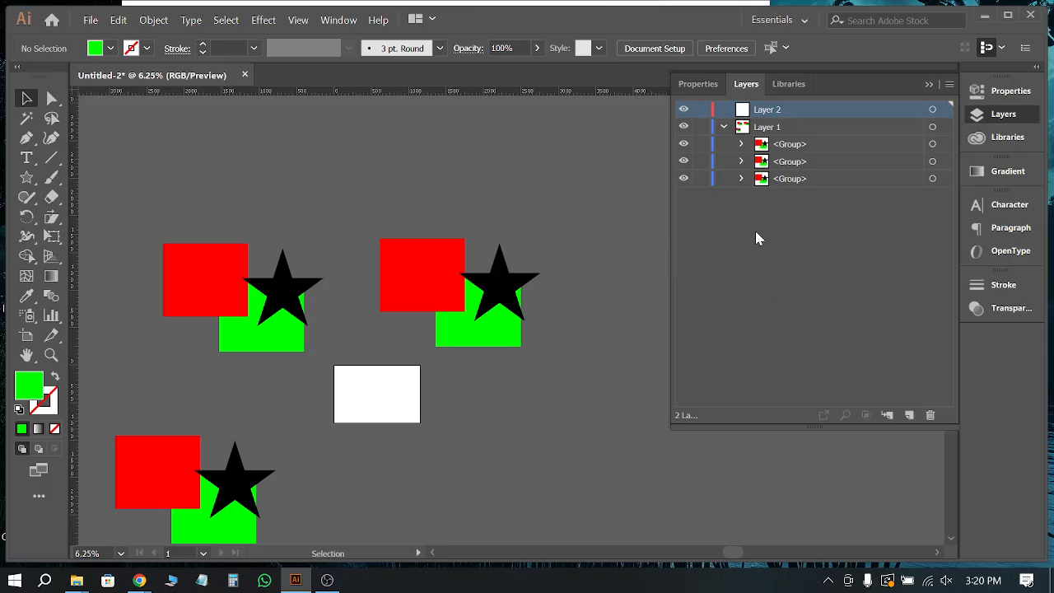
key(ctrl+z)
key(ctrl+z)
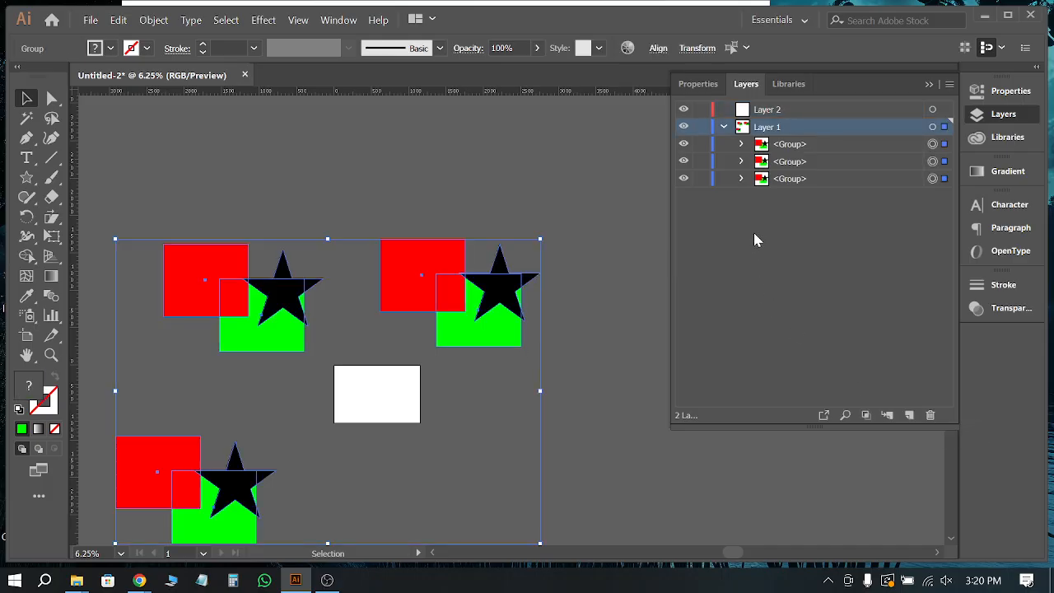
key(ctrl+shift+z)
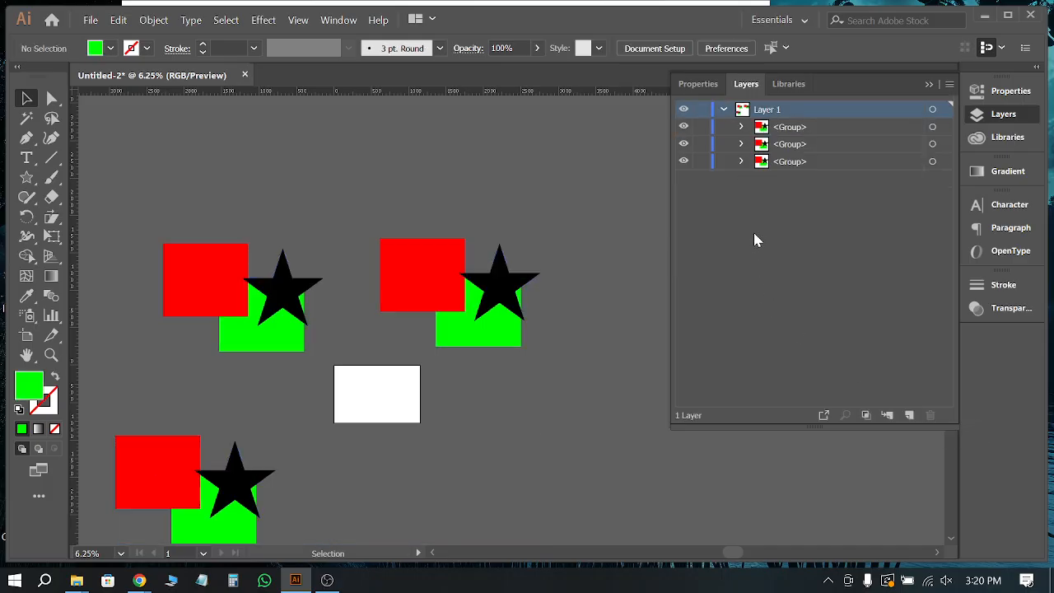
Step: Target all three groups from Layer 1's object list and combine them into one parent group
click(803, 126)
click(932, 126)
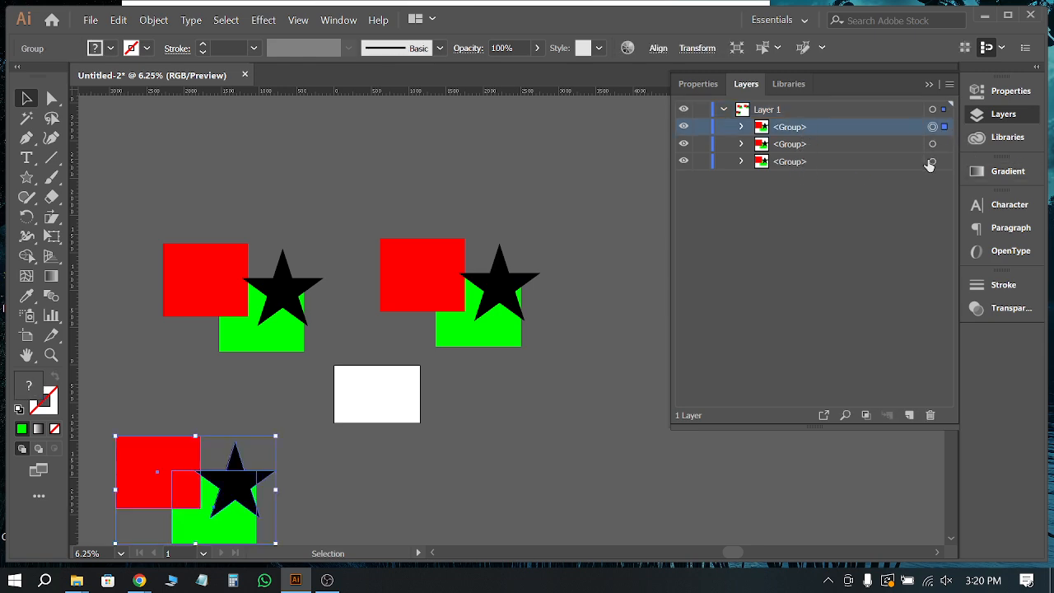
shift+click(932, 162)
shift+click(932, 144)
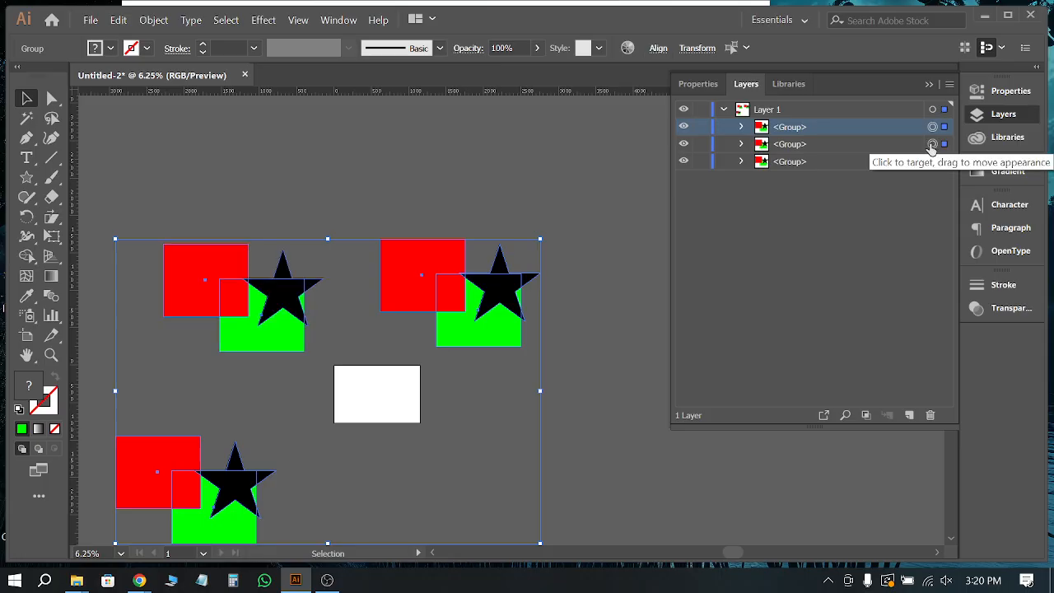
key(ctrl+g)
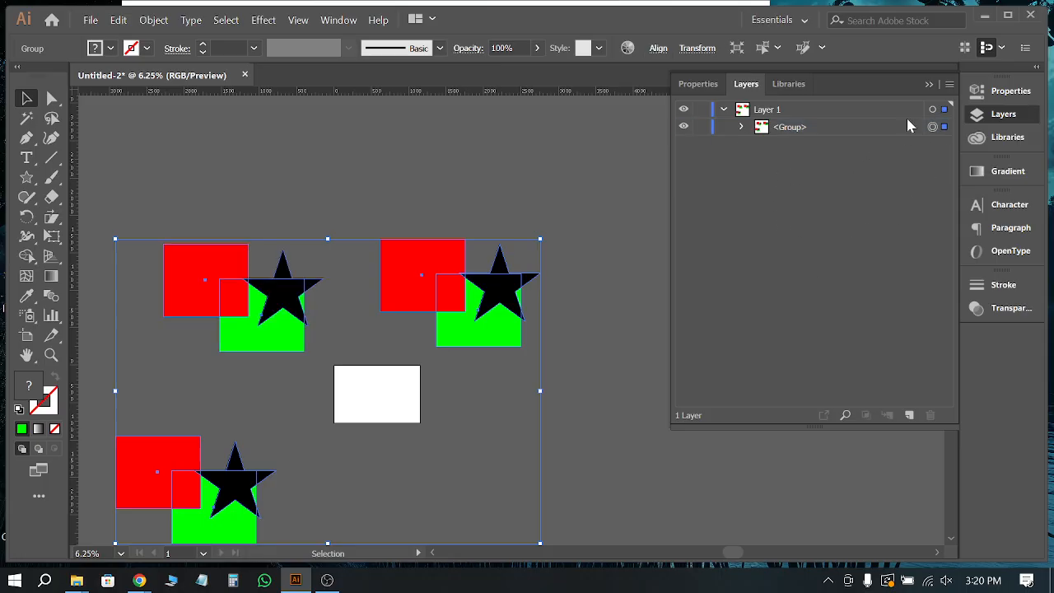
Step: Examine the parent group's nested groups and the shapes inside the first one, leaving only the parent group expanded
click(741, 127)
click(742, 128)
click(806, 130)
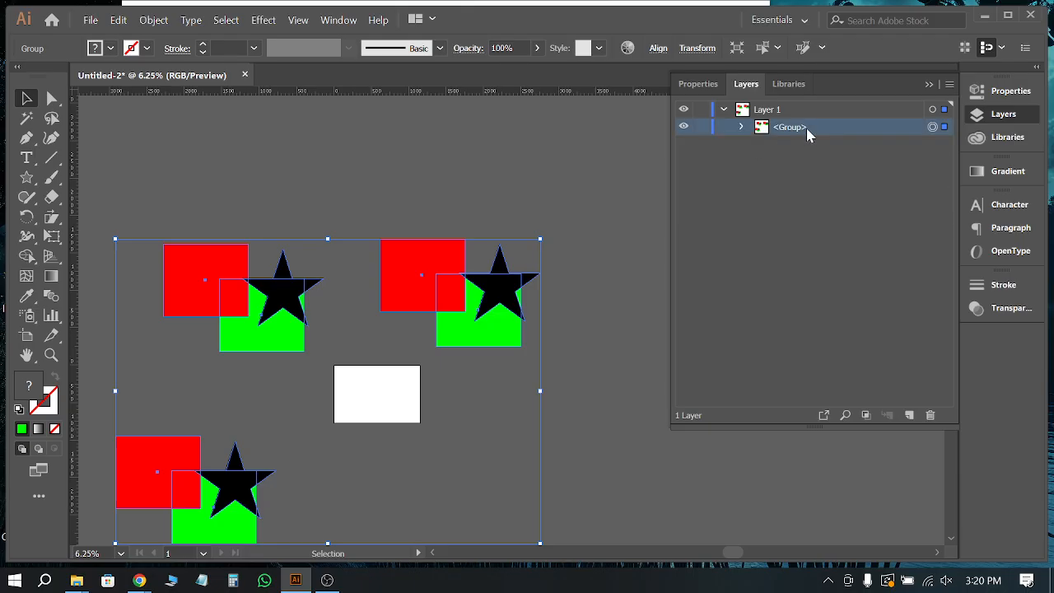
click(741, 126)
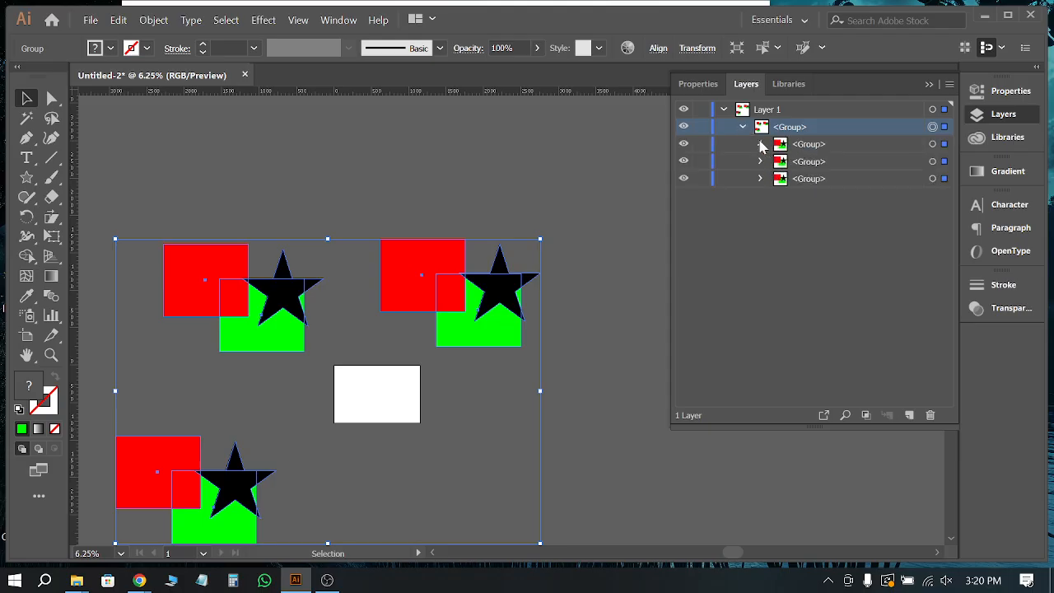
click(760, 144)
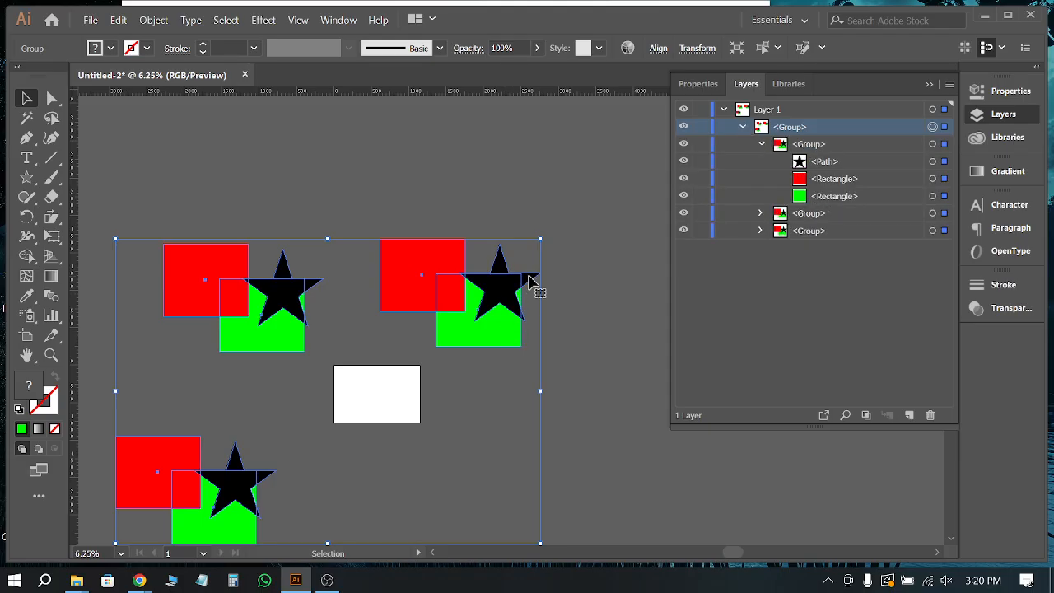
click(765, 317)
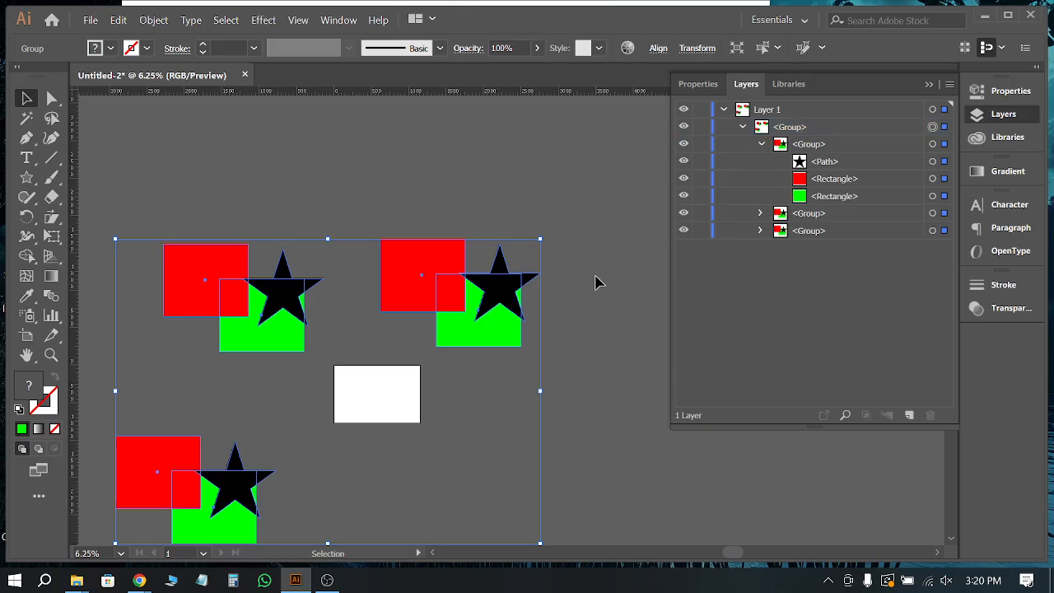
click(761, 145)
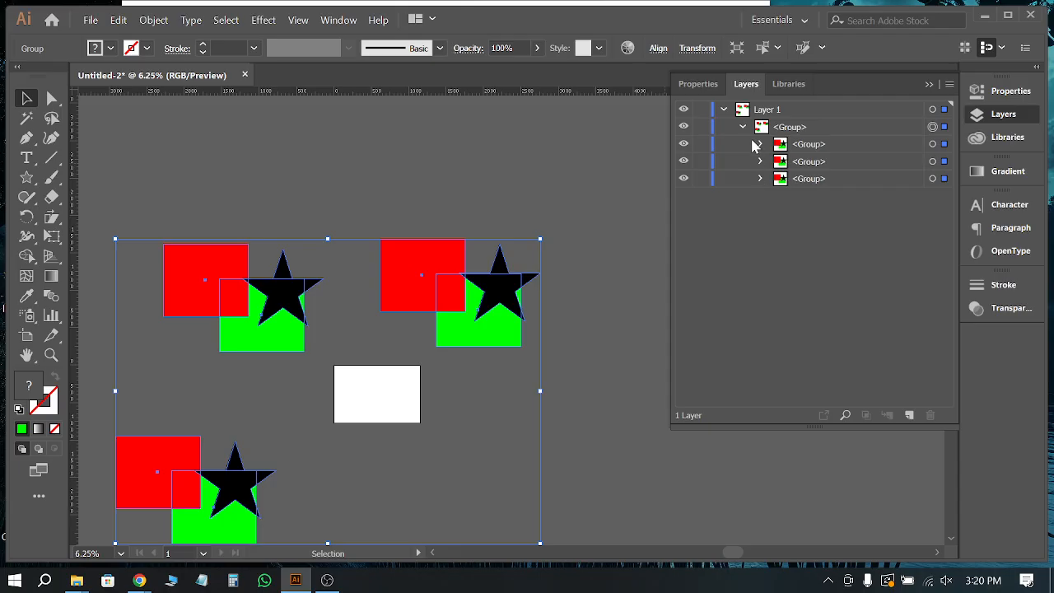
click(742, 128)
click(743, 129)
Step: Rename the first nested group as Star
click(808, 146)
double_click(809, 142)
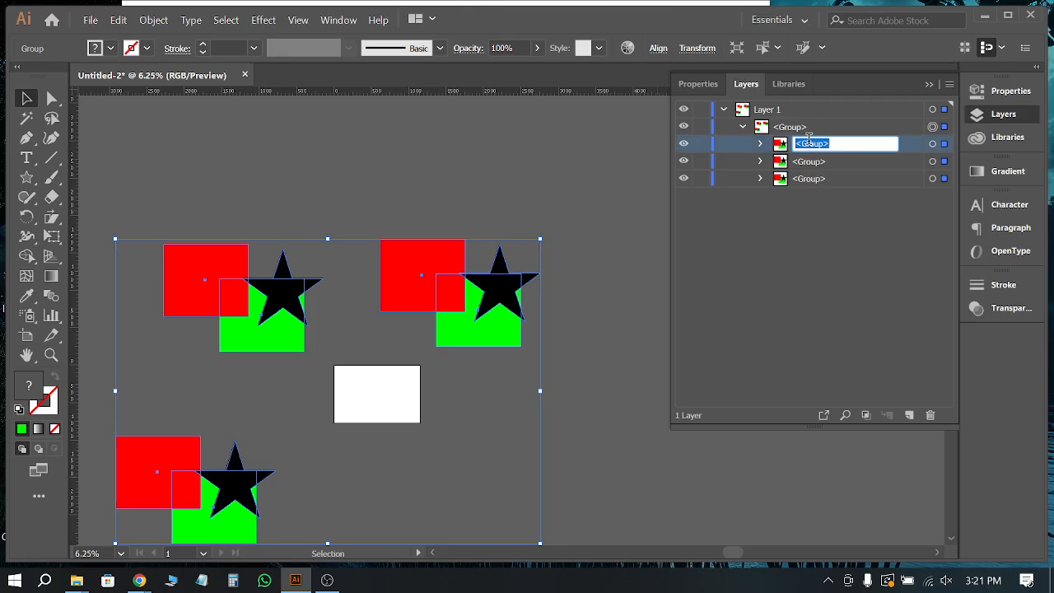
text(s)
key(Return)
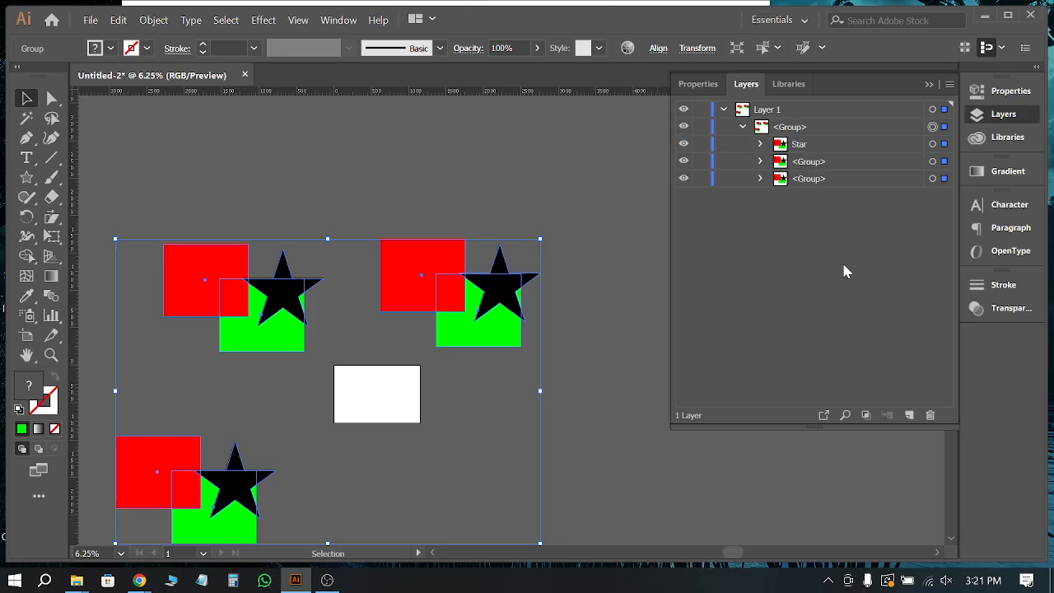
Step: Rename the second nested group as Shape
click(817, 164)
double_click(816, 162)
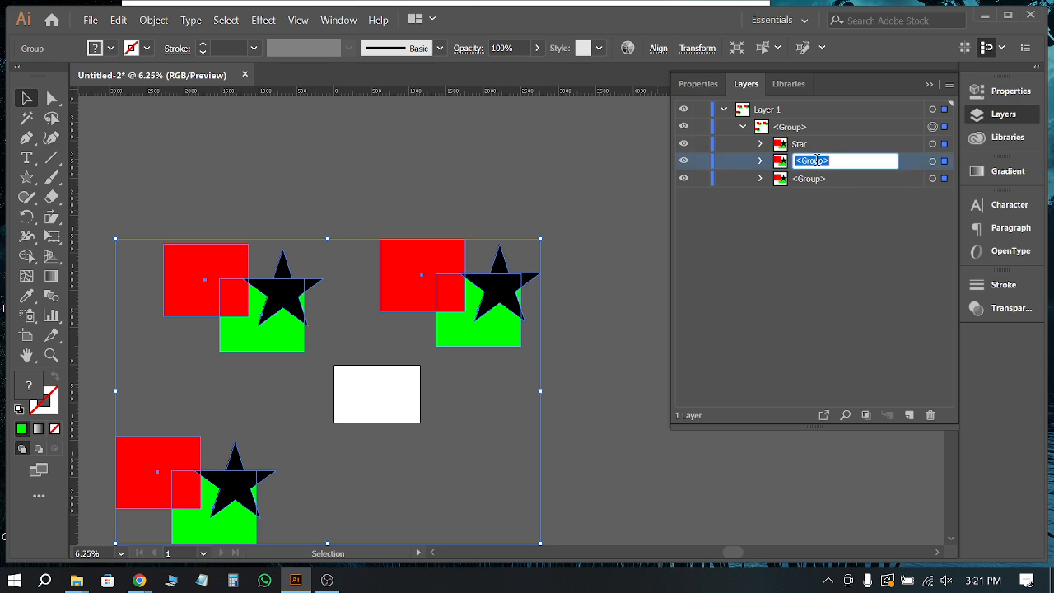
text(Shaoe)
key(Return)
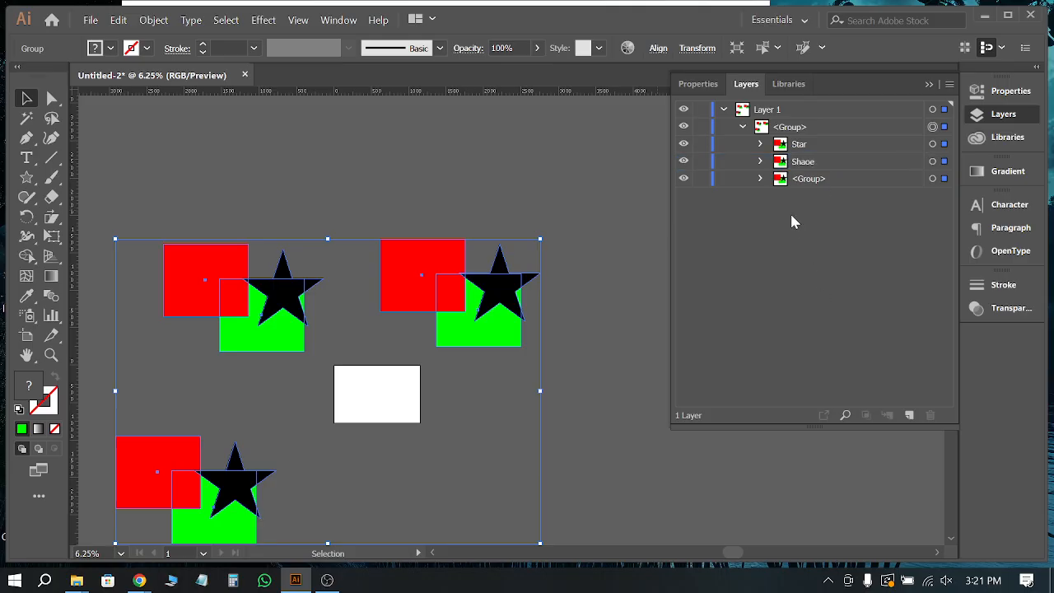
double_click(816, 160)
text(Shade)
drag(822, 155, 811, 181)
text(p)
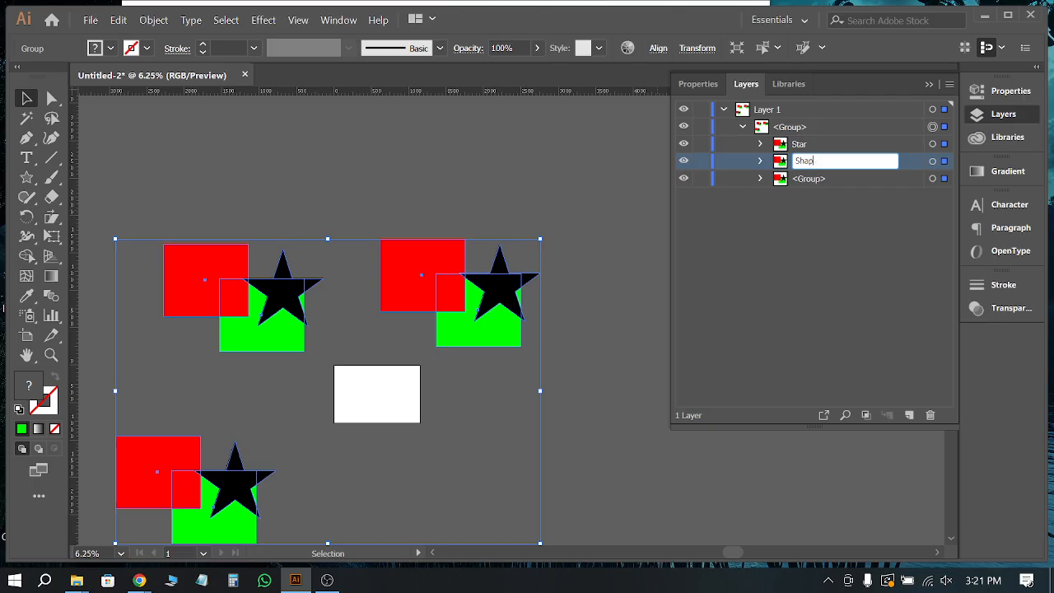
text(e)
click(813, 296)
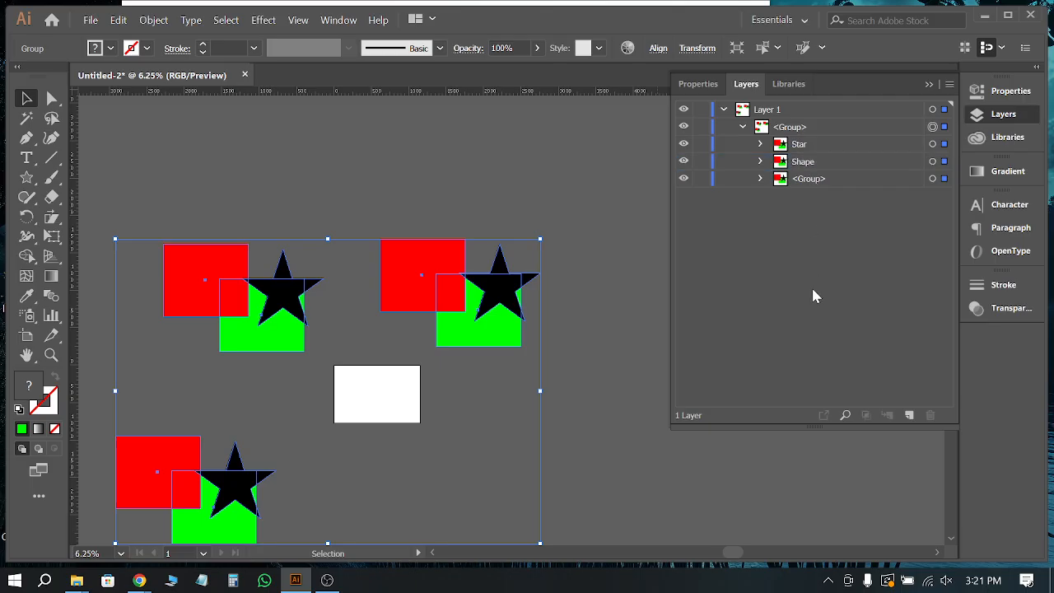
Step: Rename the third nested group as Text, then clear the artwork selection
double_click(811, 178)
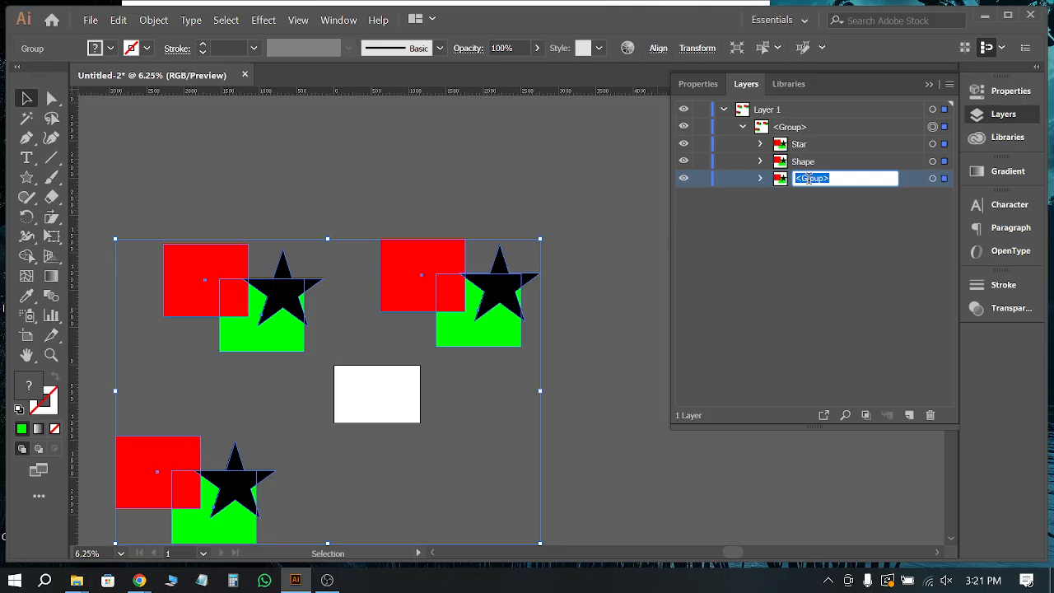
text(Text)
click(827, 221)
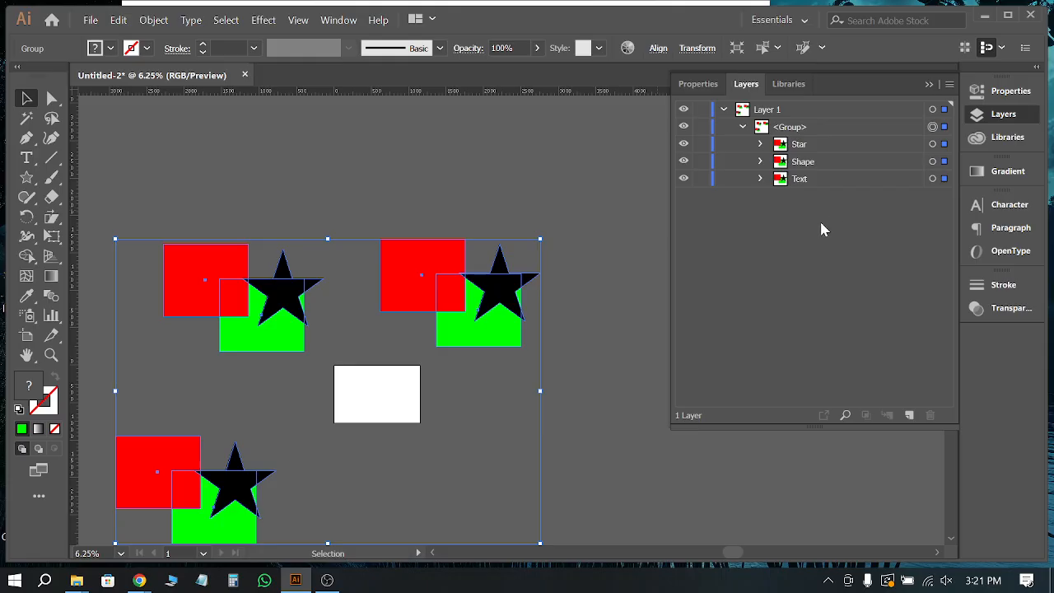
click(624, 260)
scroll(518, 224, down, 1)
scroll(566, 262, up, 1)
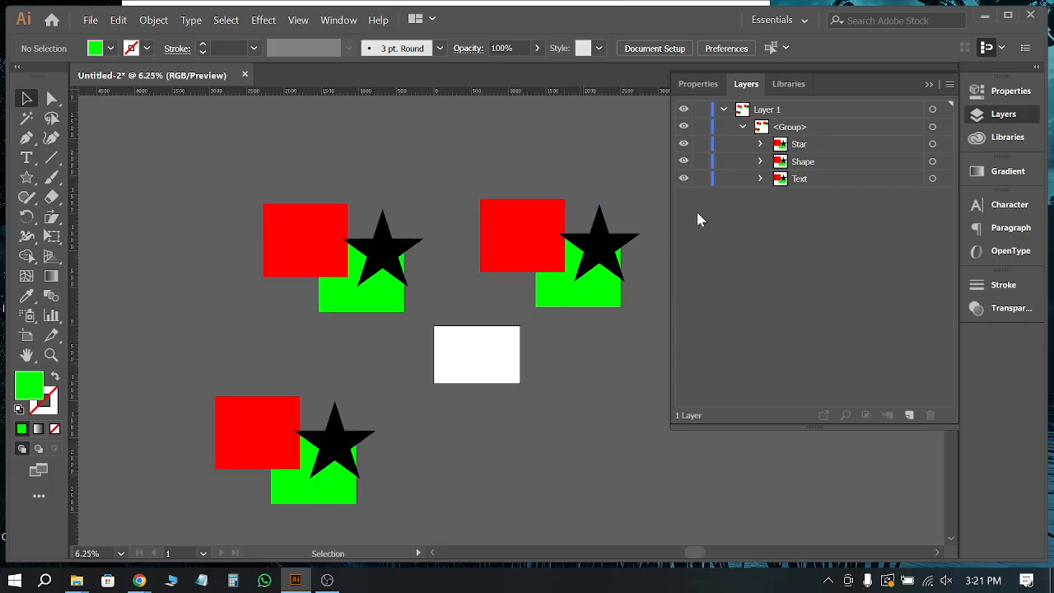
Step: Collapse the parent group in the layer's object list and move its artwork slightly up and to the left on the canvas
click(742, 127)
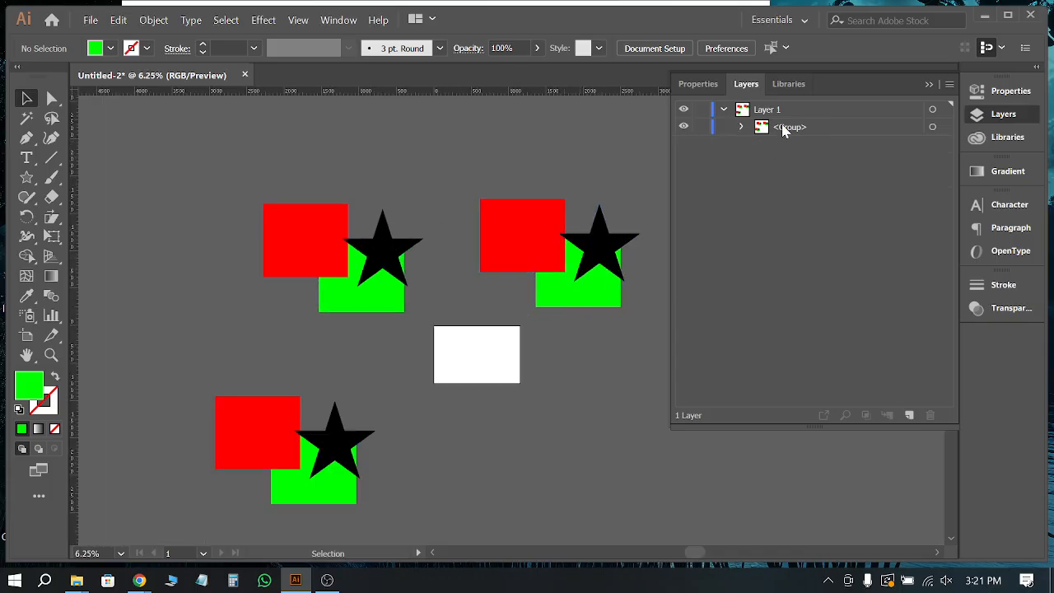
click(742, 127)
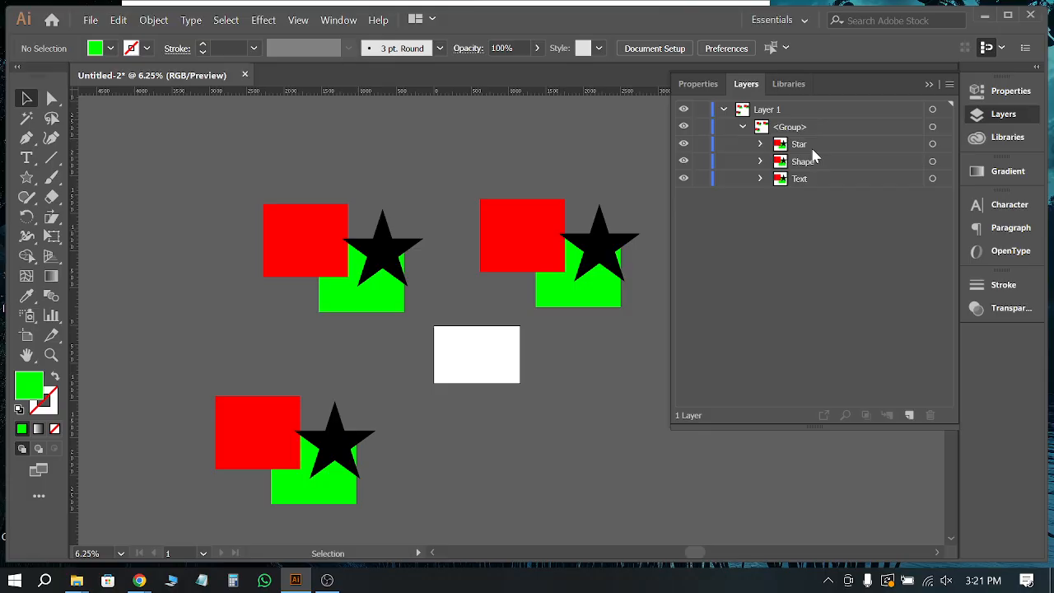
click(740, 127)
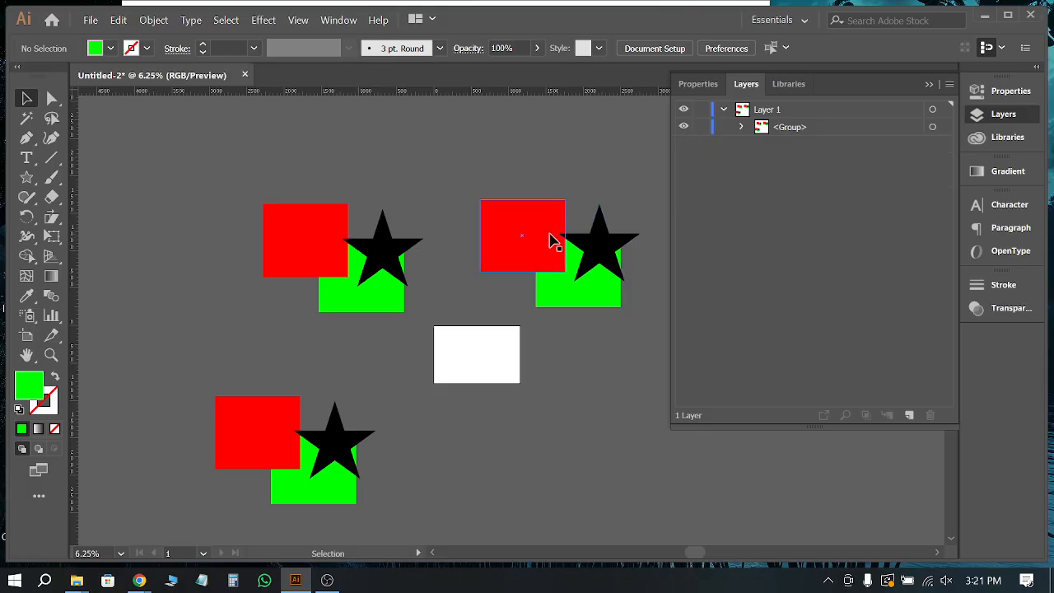
drag(555, 235, 518, 185)
Step: Rename the parent group as Logo
double_click(791, 127)
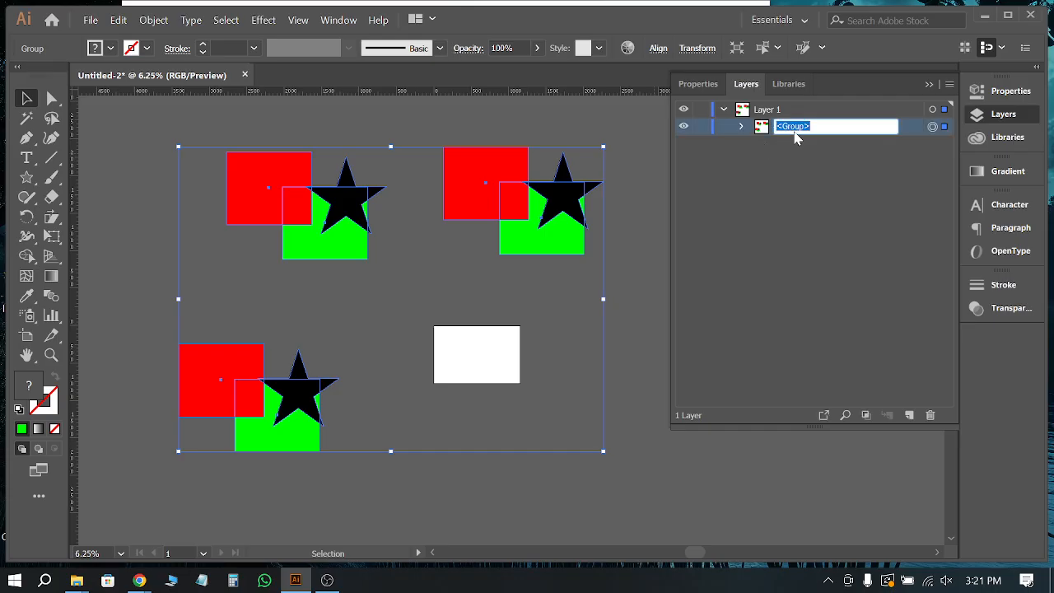
text(Logo)
click(810, 169)
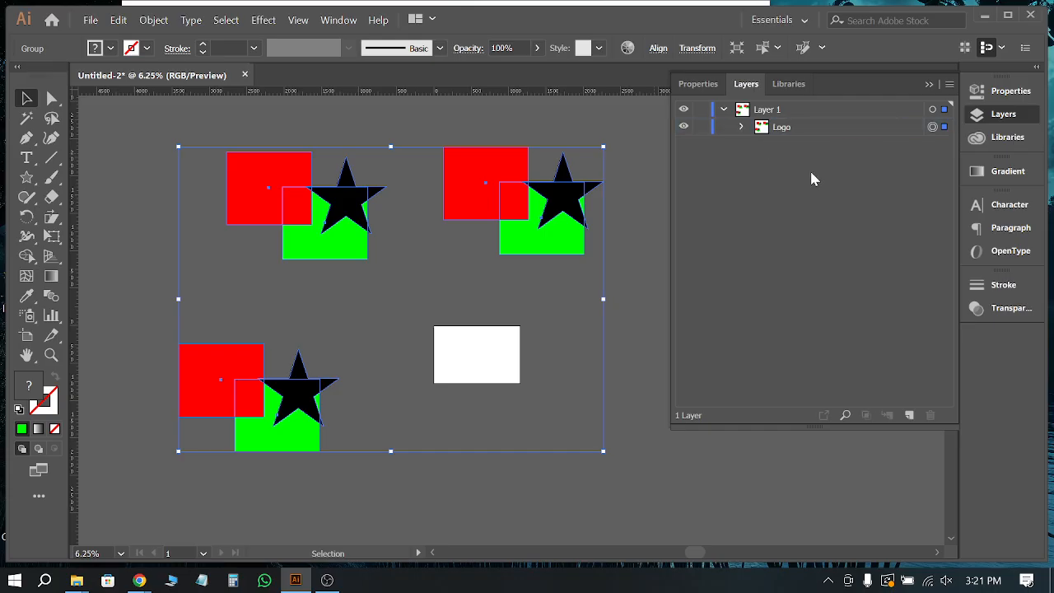
Step: Examine the Star, Shape and Text groups nested inside the Logo group, then deselect the artwork
click(741, 129)
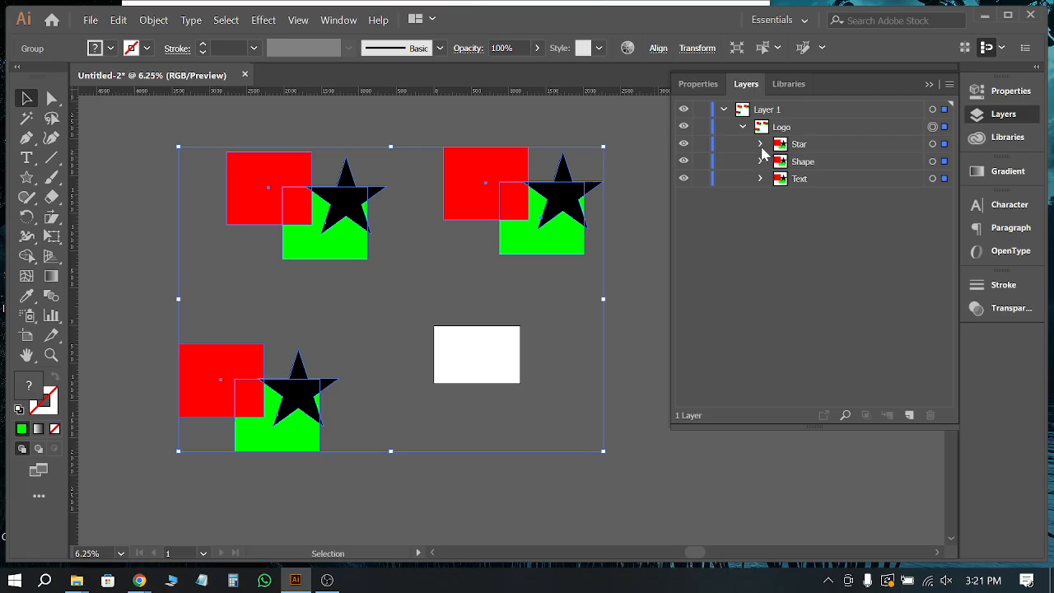
click(760, 144)
click(761, 144)
click(794, 146)
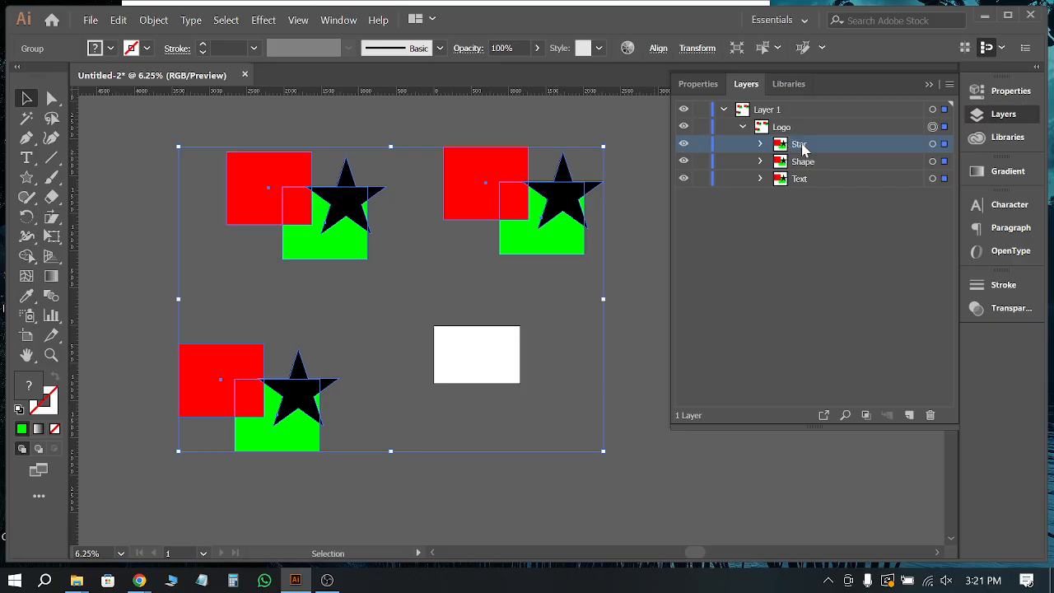
click(797, 163)
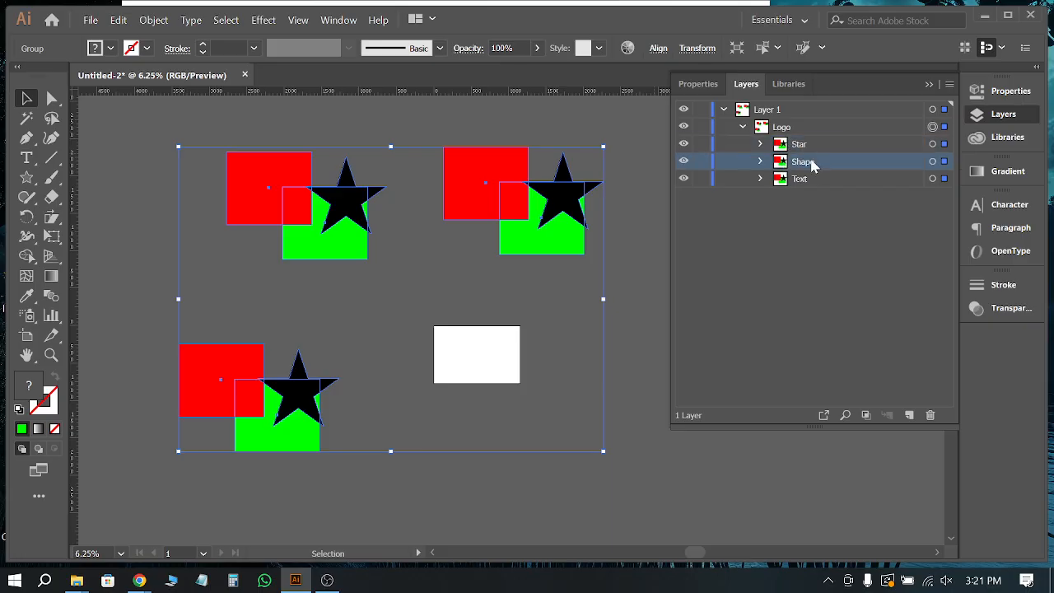
click(803, 181)
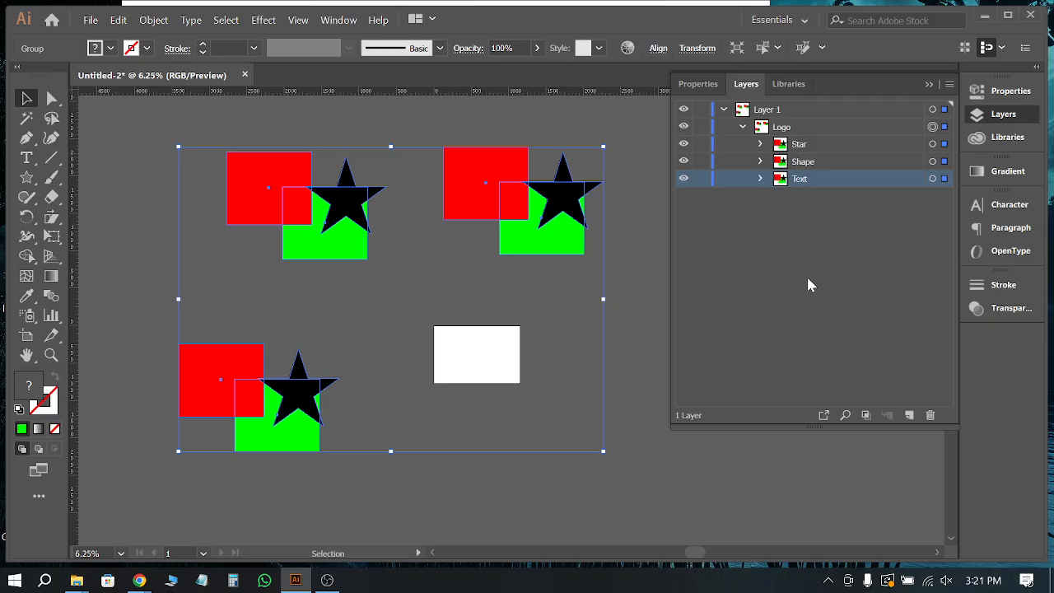
click(401, 281)
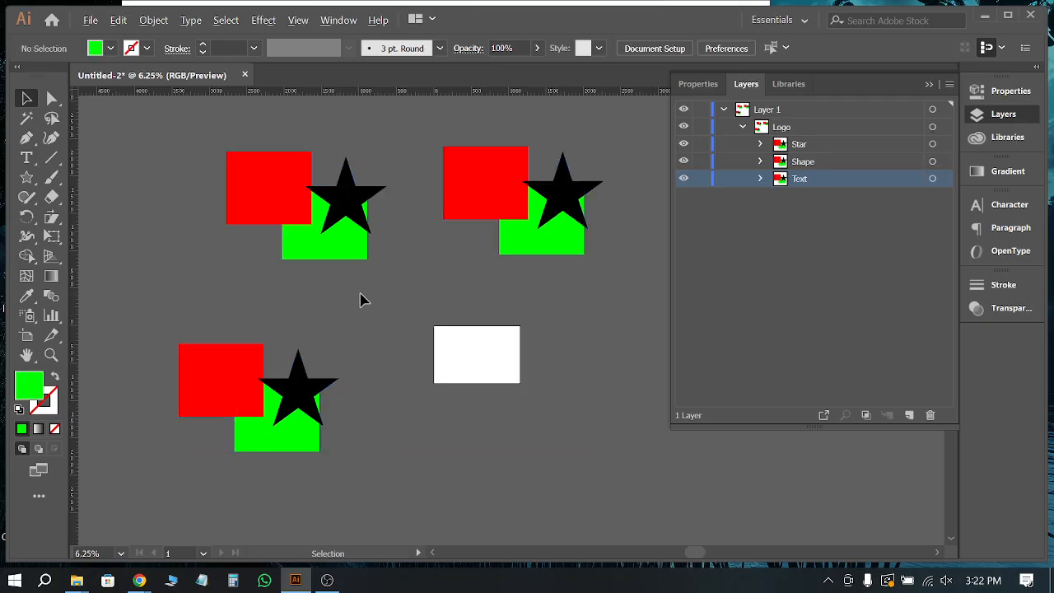
Step: Select all the artwork and collapse both the Logo group and Layer 1
scroll(501, 268, up, 1)
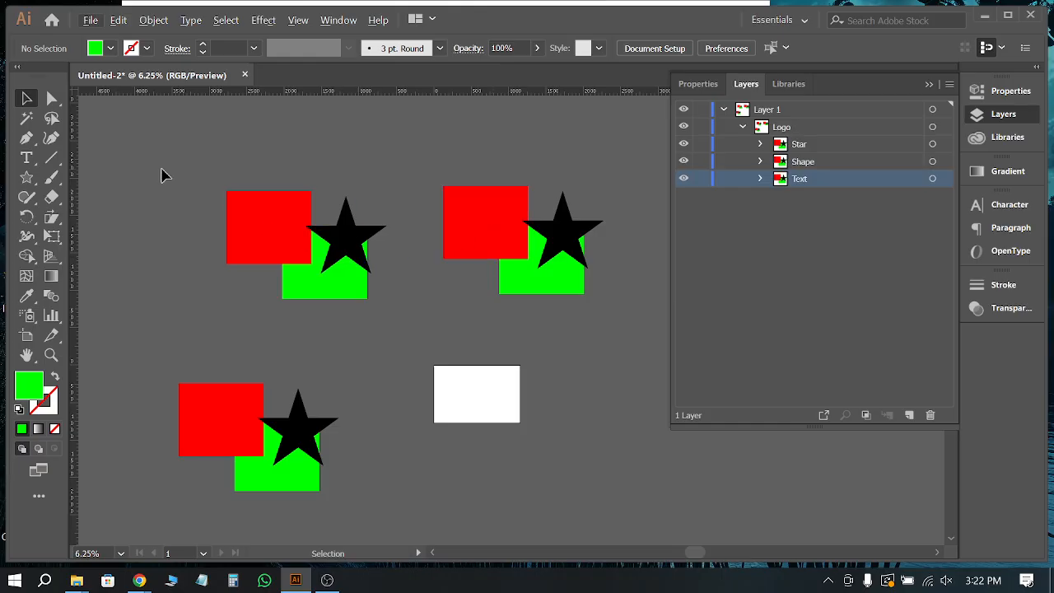
key(ctrl+a)
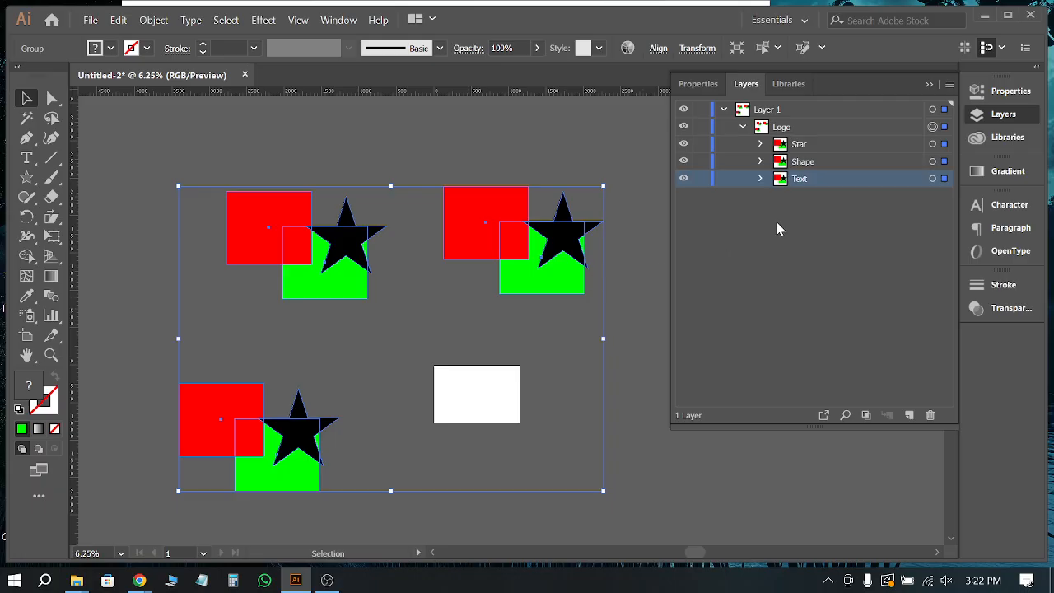
click(742, 127)
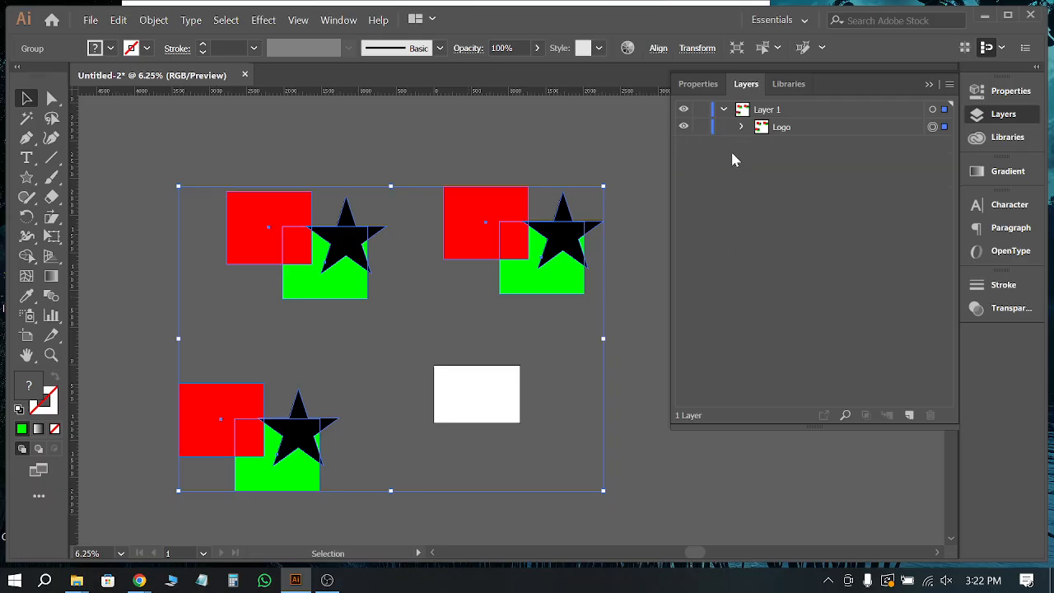
click(724, 110)
Step: Move the Logo group's artwork up and to the left, away from the artboard, and deselect it
scroll(386, 376, up, 5)
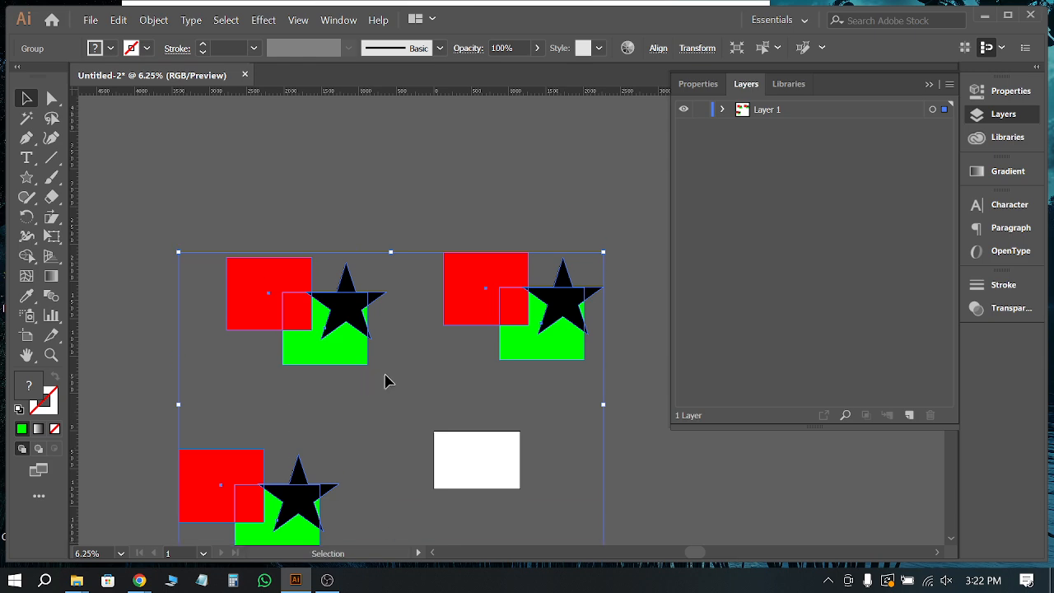
drag(575, 376, 328, 319)
click(436, 322)
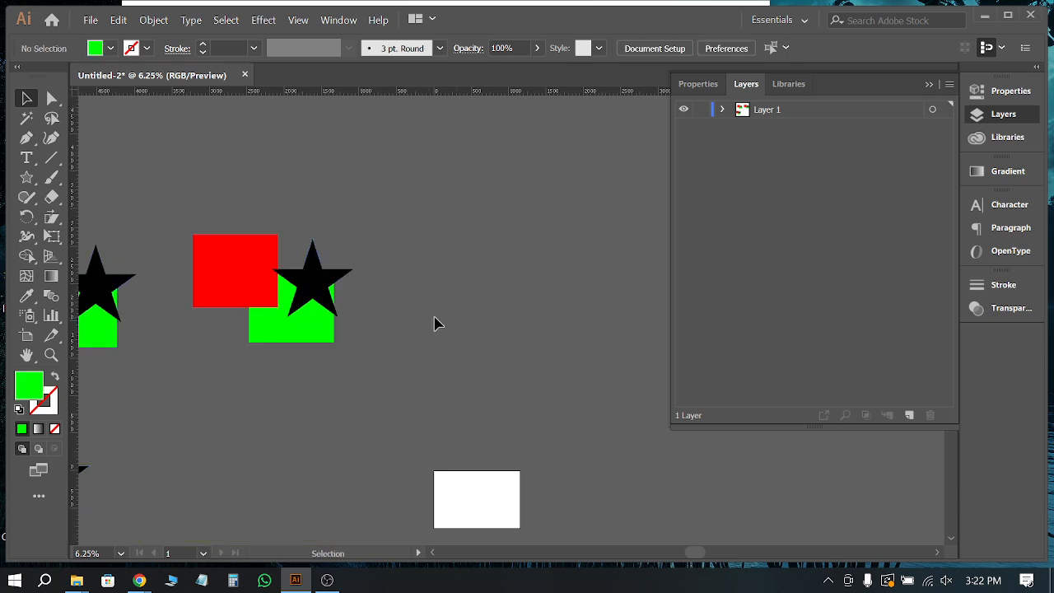
scroll(436, 322, down, 6)
scroll(490, 383, up, 2)
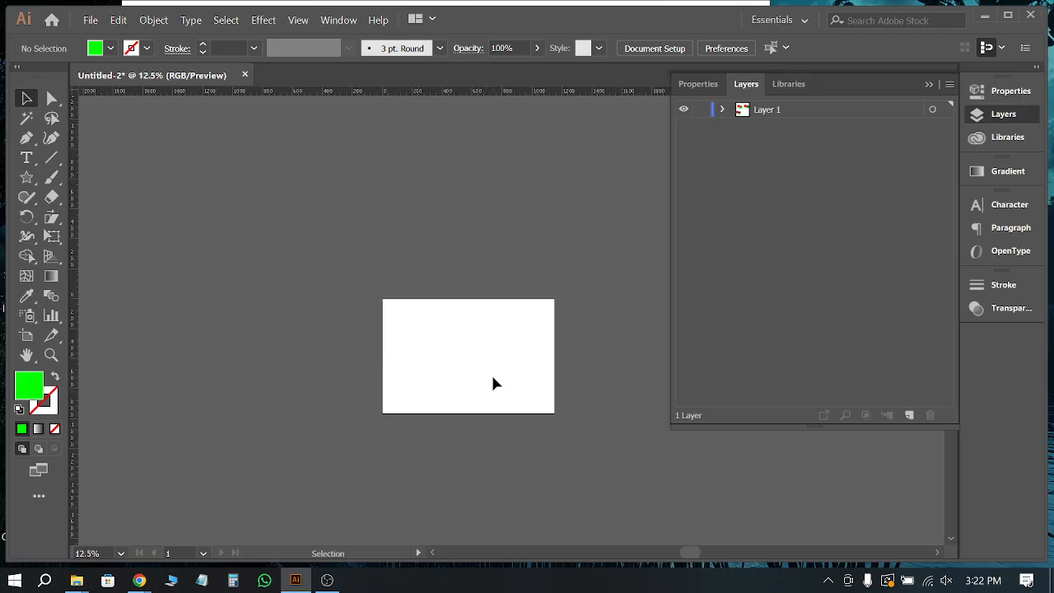
scroll(493, 384, up, 2)
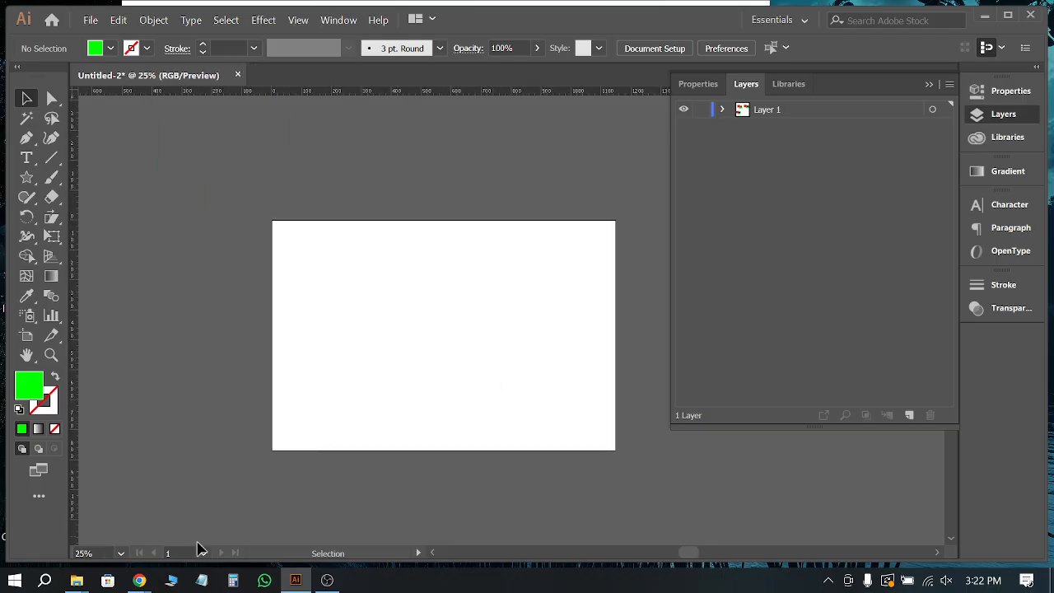
Step: Switch to the Google Meet call in Chrome to check the participants, then return to Illustrator
mouse_move(139, 579)
click(269, 510)
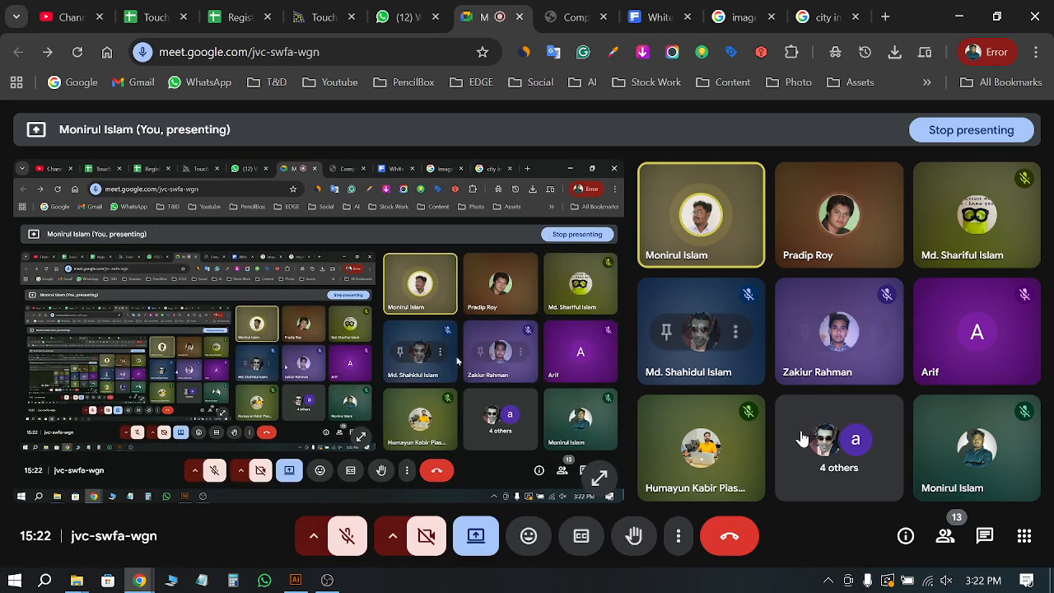
click(795, 580)
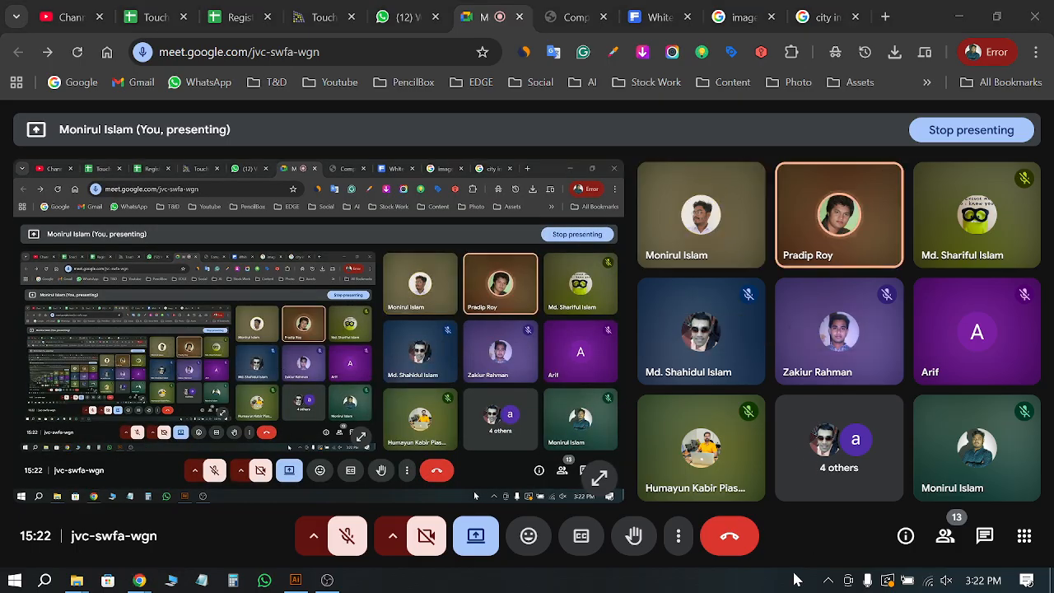
click(961, 18)
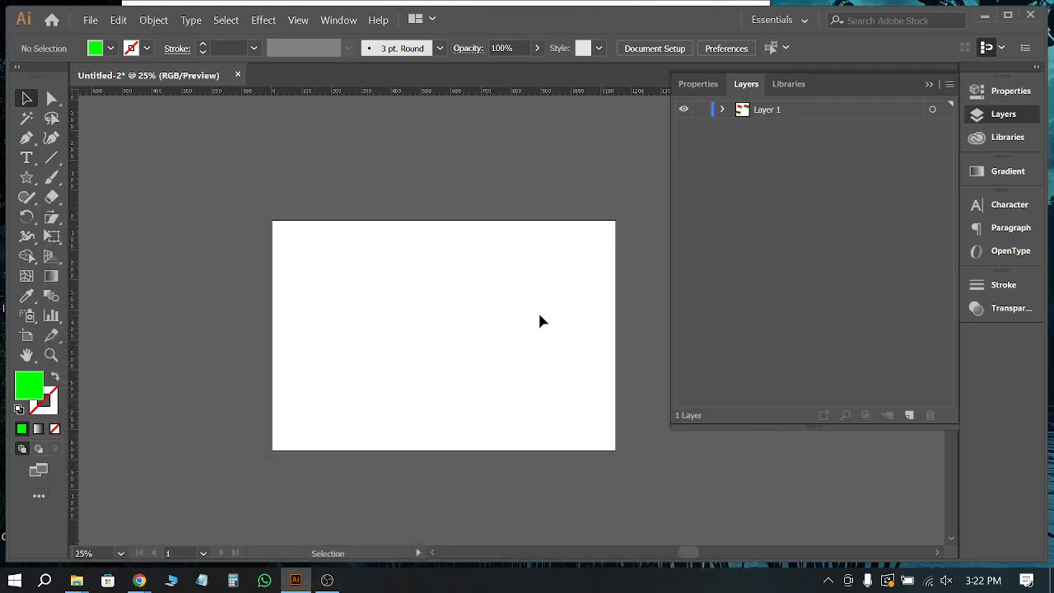
Step: Rename Layer 1 as Business Crad 1
double_click(774, 110)
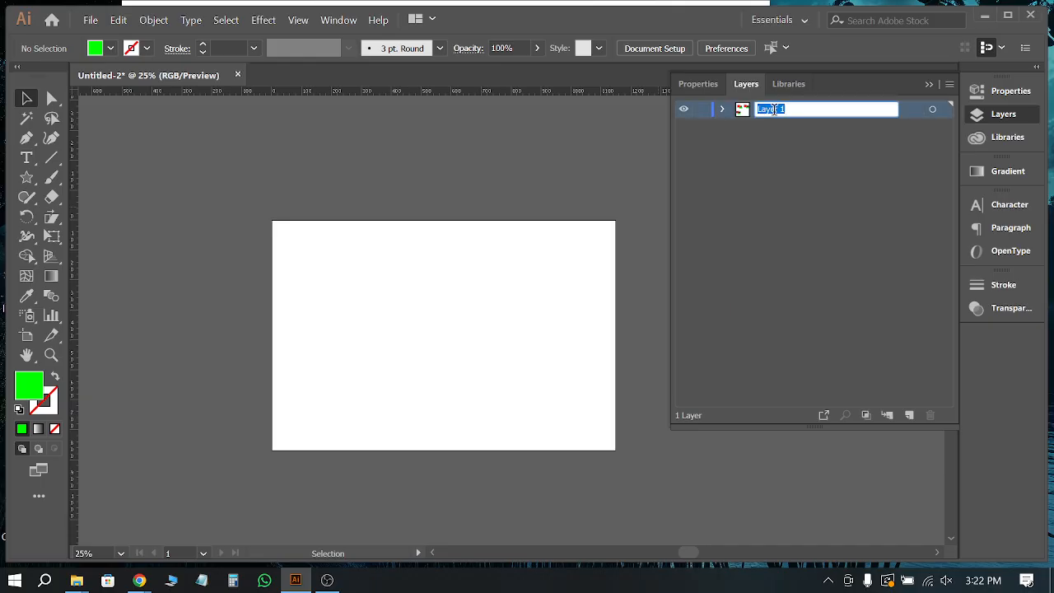
text(Business Crad)
click(806, 196)
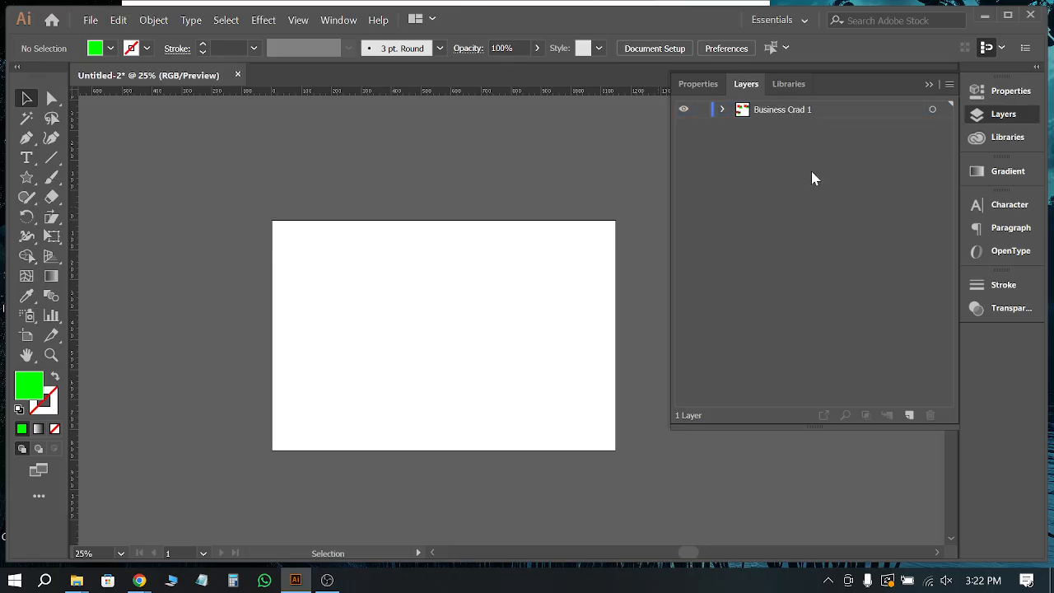
Step: Create a new layer above Business Crad 1 and name it Business Crad 2
click(772, 112)
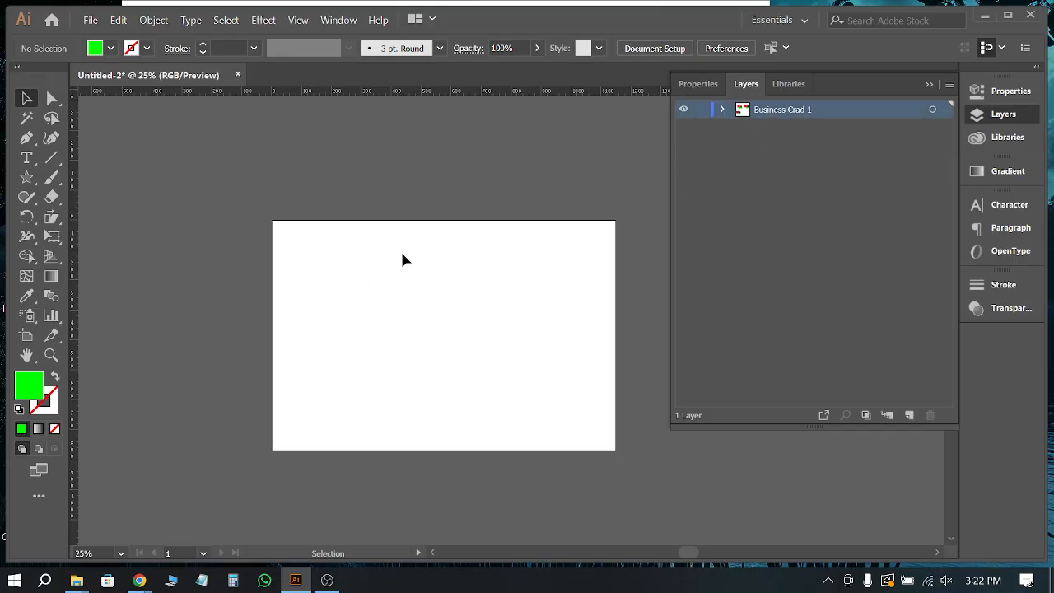
click(910, 416)
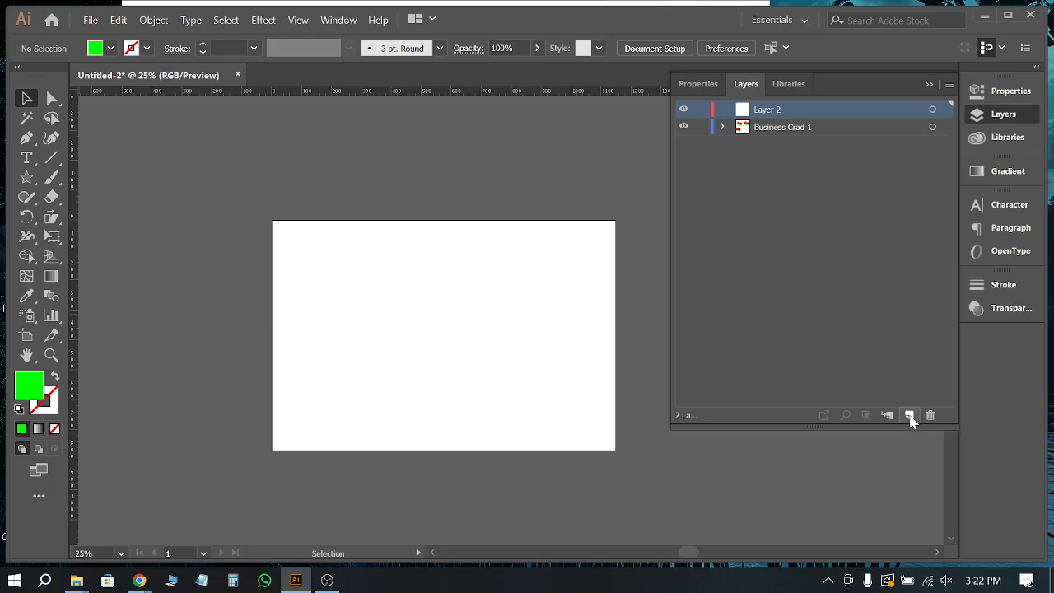
double_click(774, 108)
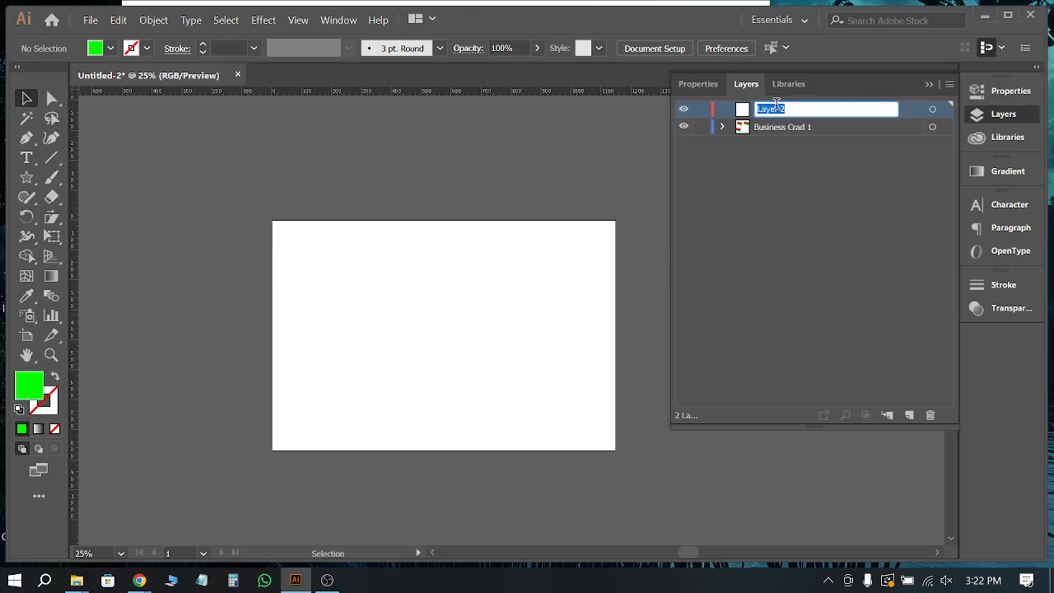
text(Business Crad)
click(801, 177)
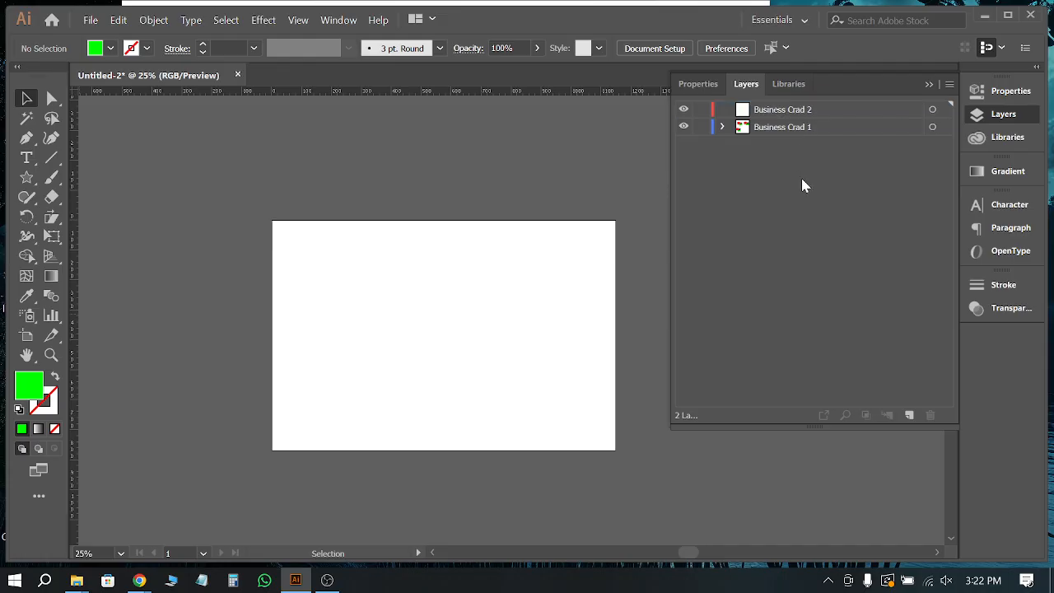
Step: Make Business Crad 2 the active layer and draw a large green star on it to the left of the artboard
click(792, 114)
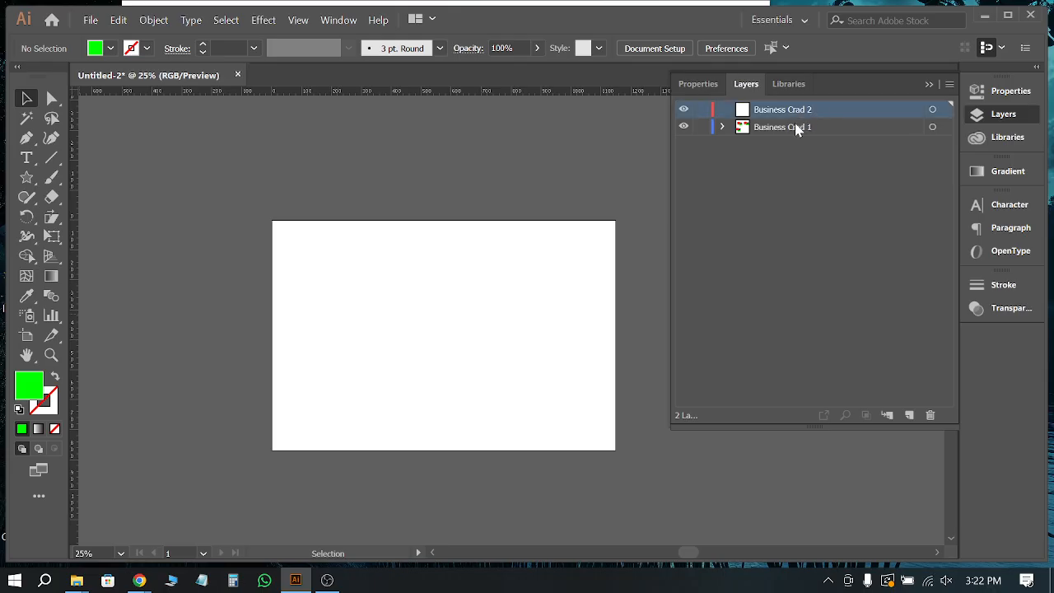
click(814, 224)
scroll(498, 235, down, 2)
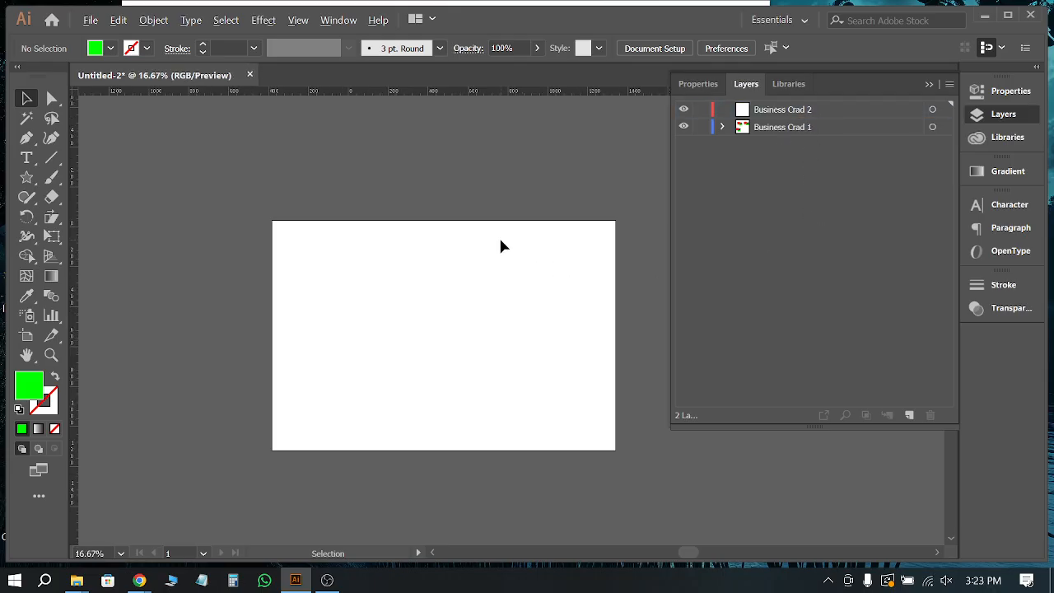
click(795, 116)
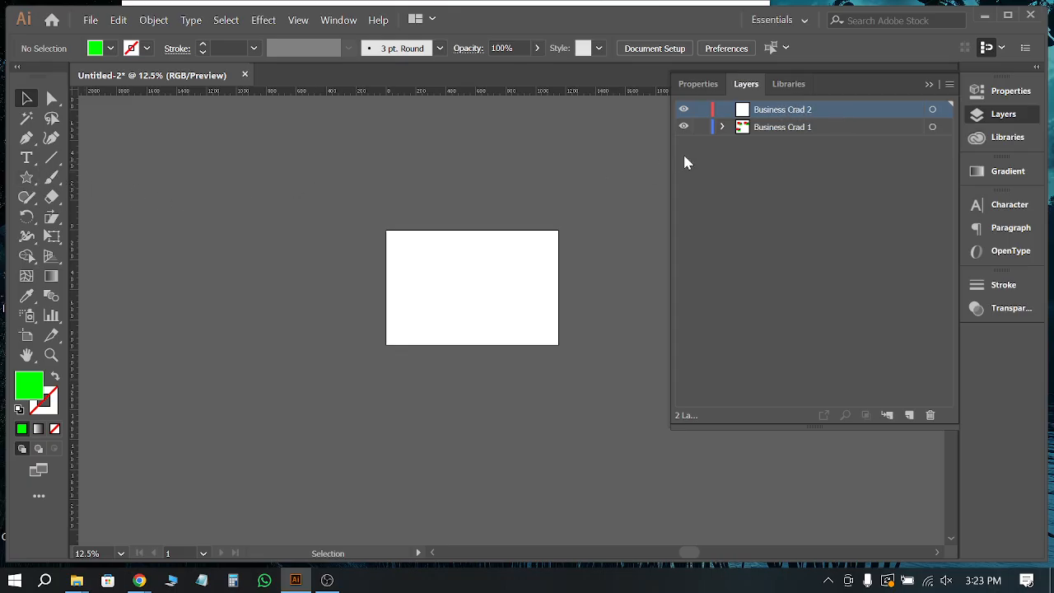
click(757, 200)
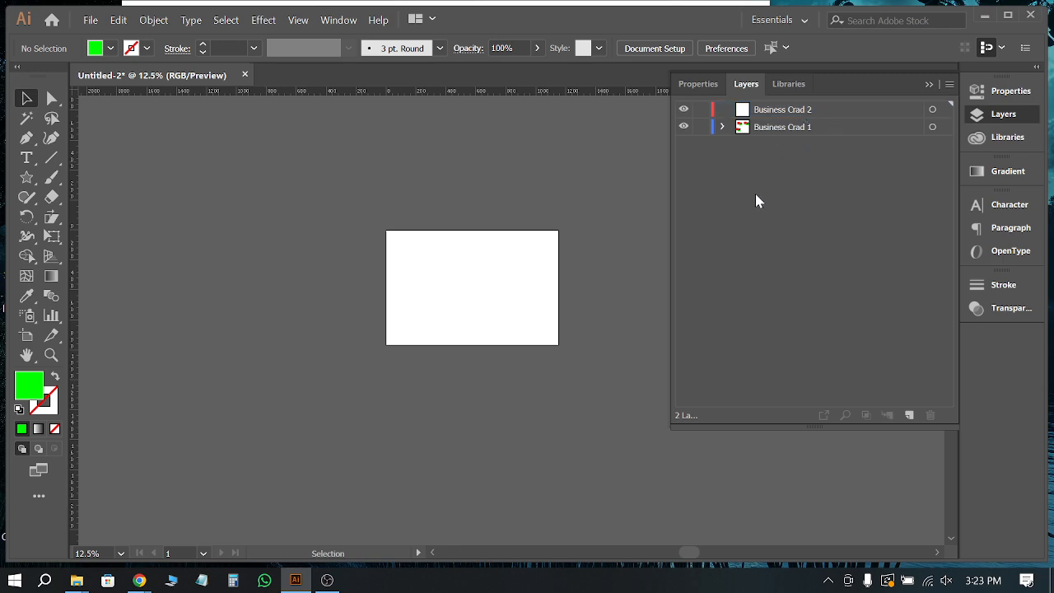
click(840, 108)
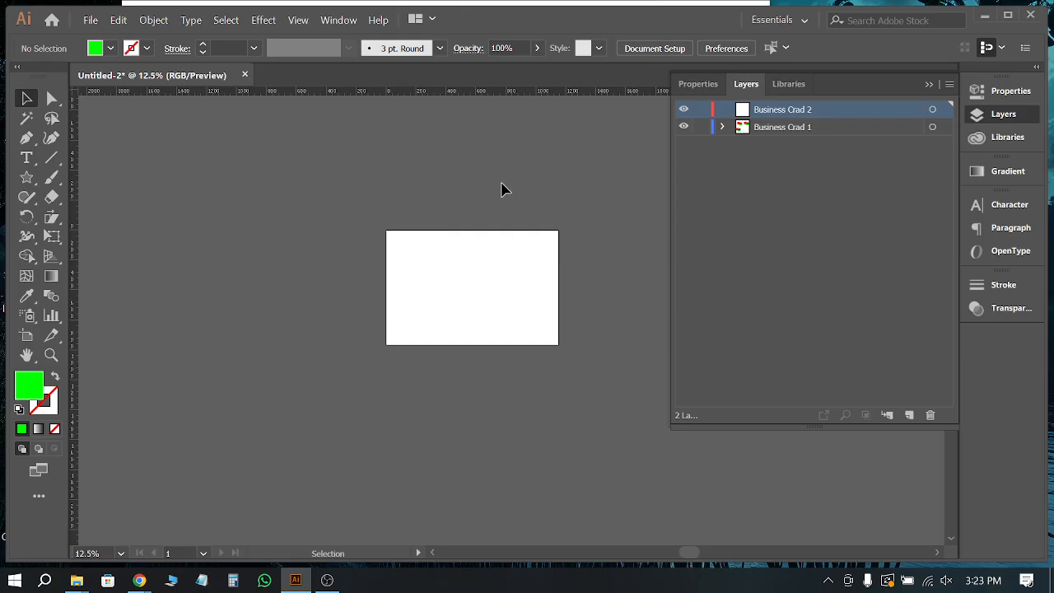
click(27, 177)
drag(203, 179, 313, 354)
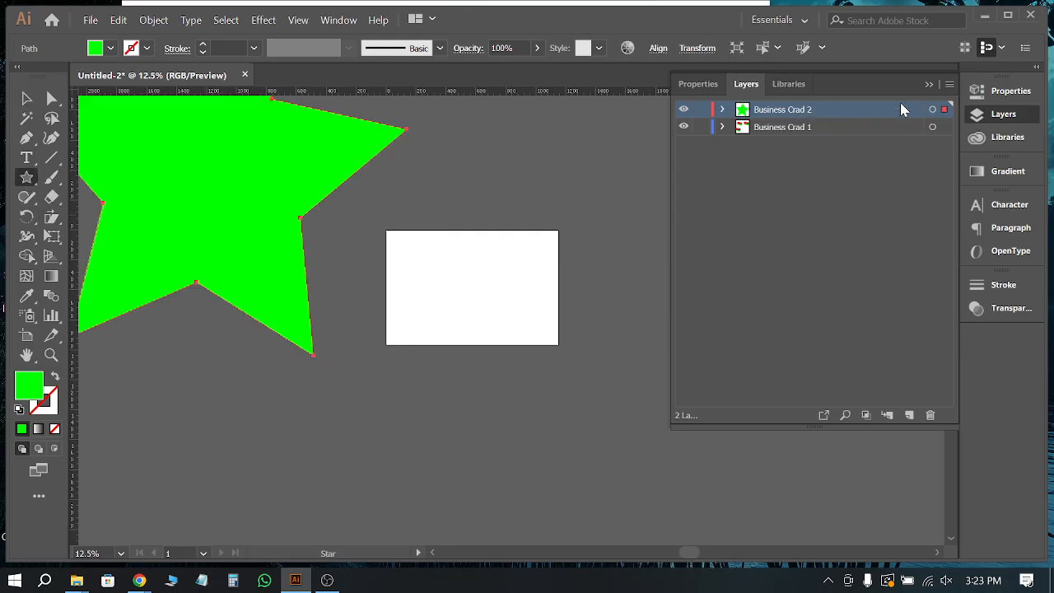
Step: Draw six more green stars of varying sizes around and below the artboard on Business Crad 2 and deselect them
drag(536, 160, 620, 266)
drag(385, 451, 473, 392)
drag(558, 389, 633, 457)
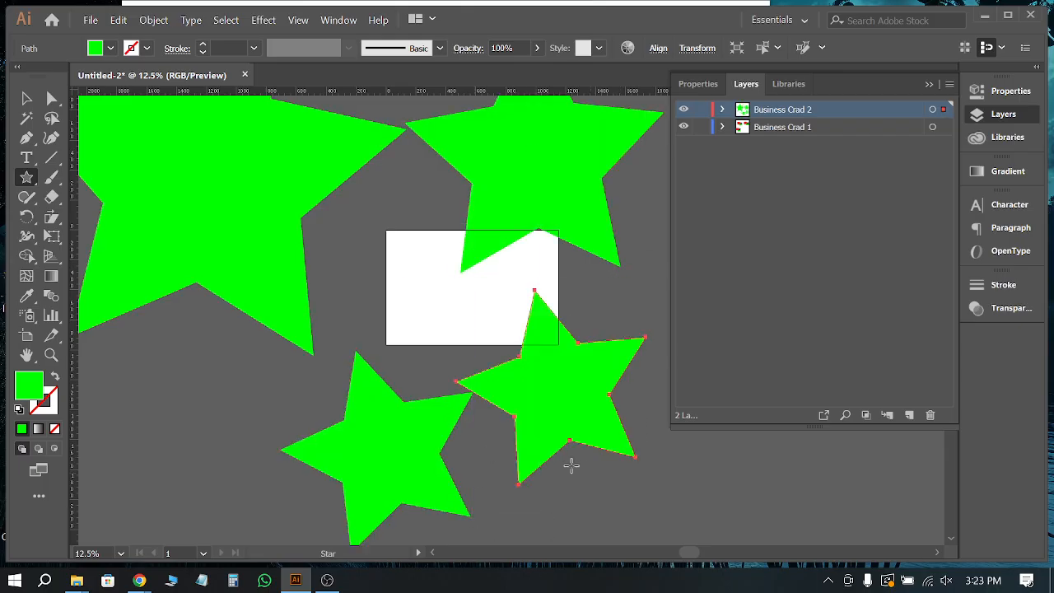
scroll(566, 322, down, 1)
scroll(564, 322, down, 1)
drag(284, 395, 358, 478)
drag(393, 453, 498, 512)
drag(577, 473, 647, 517)
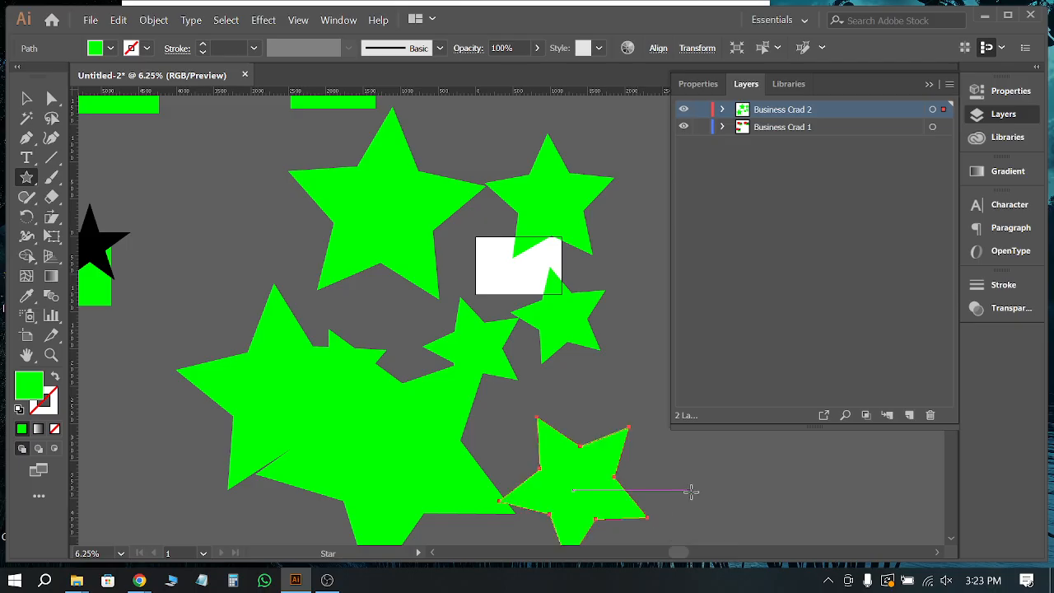
click(26, 98)
click(172, 165)
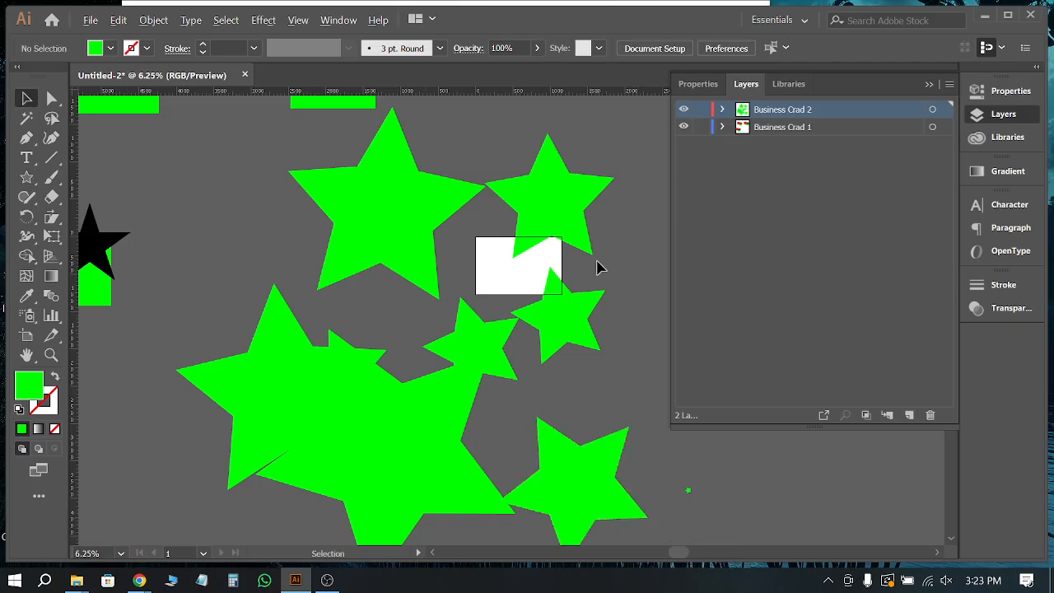
Step: Expand the Business Crad 2 layer to inspect the star paths it contains, and collapse it again
key(ctrl+minus)
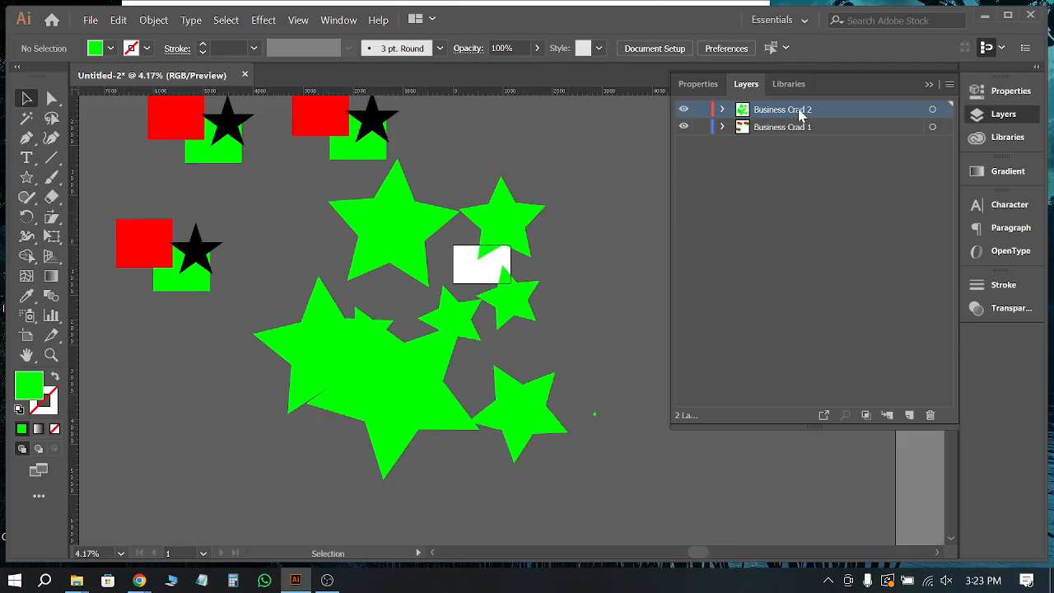
click(722, 110)
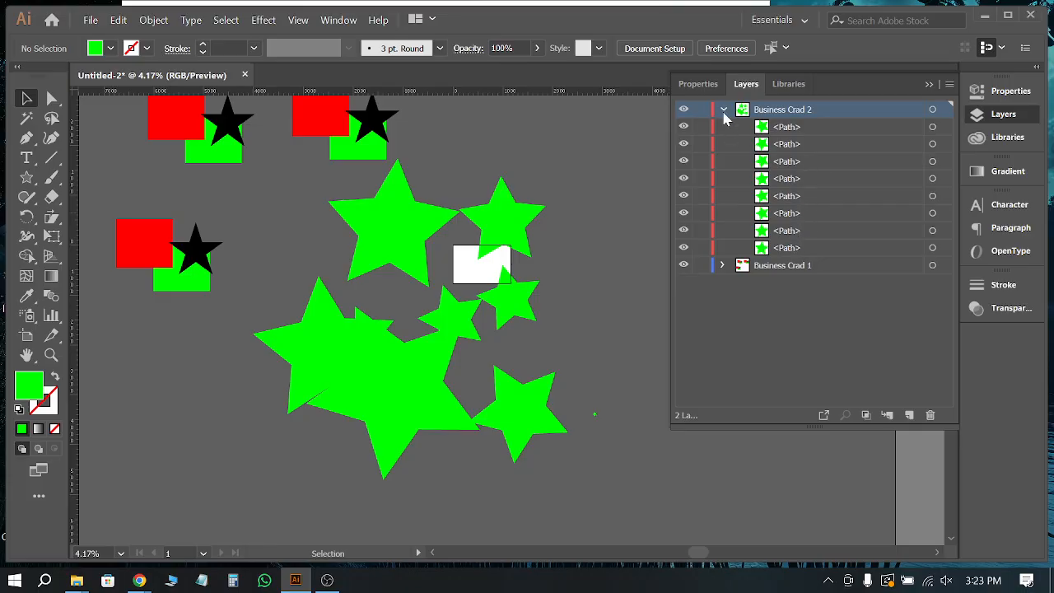
click(722, 110)
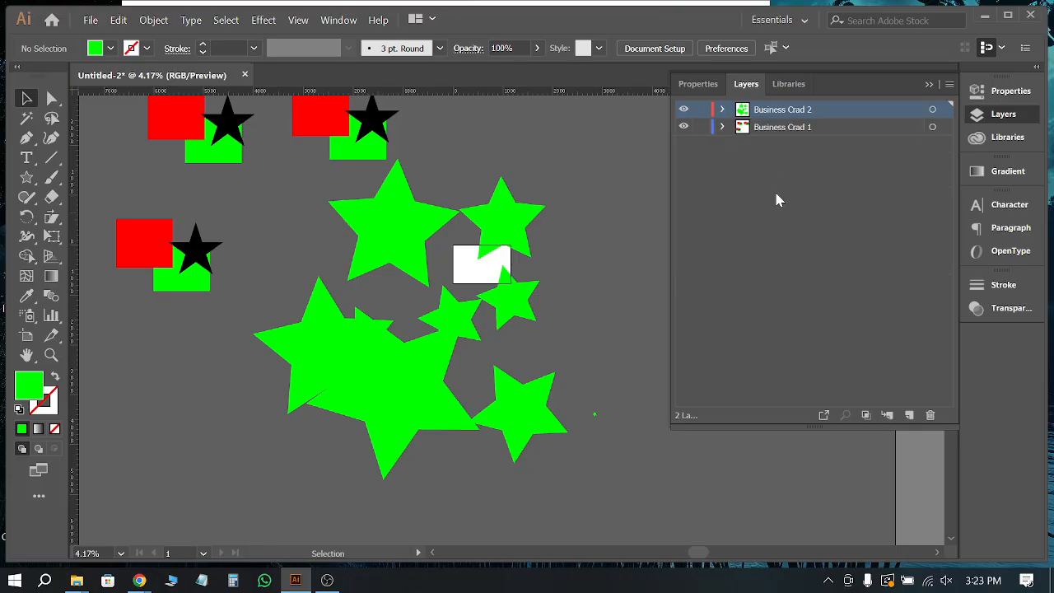
Step: Hide and show the Business Crad 2 layer several times, leaving it visible
click(683, 110)
click(683, 110)
click(683, 110)
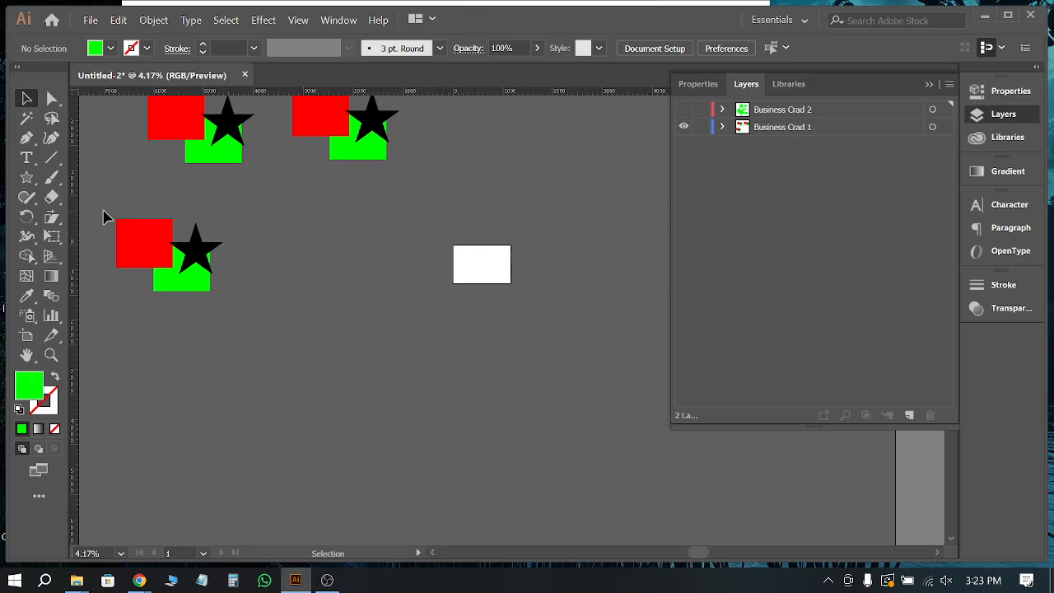
scroll(140, 210, up, 4)
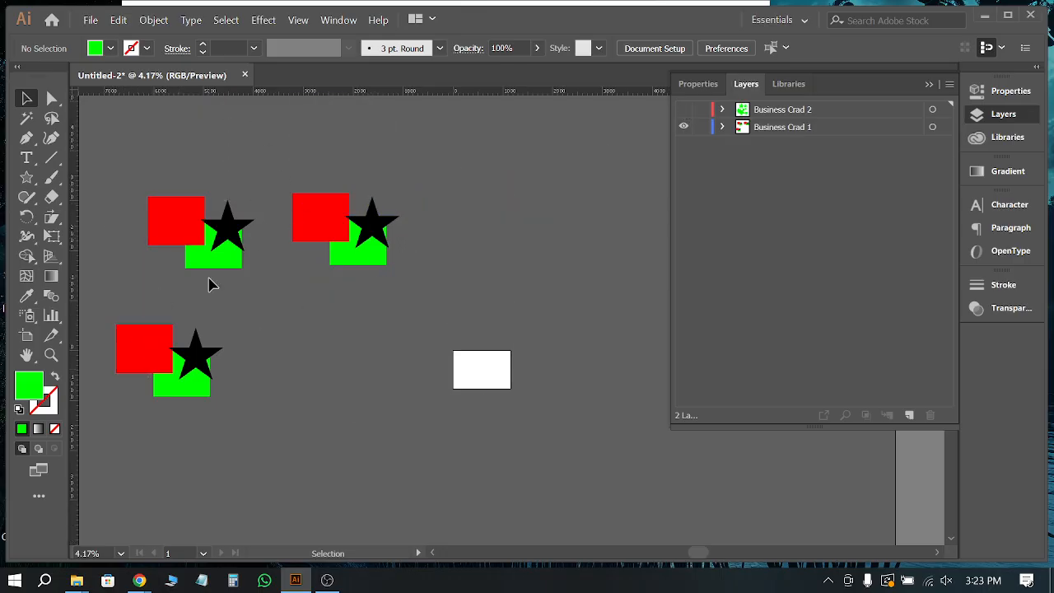
click(684, 110)
click(684, 110)
click(684, 110)
click(684, 110)
click(684, 111)
click(685, 110)
click(684, 110)
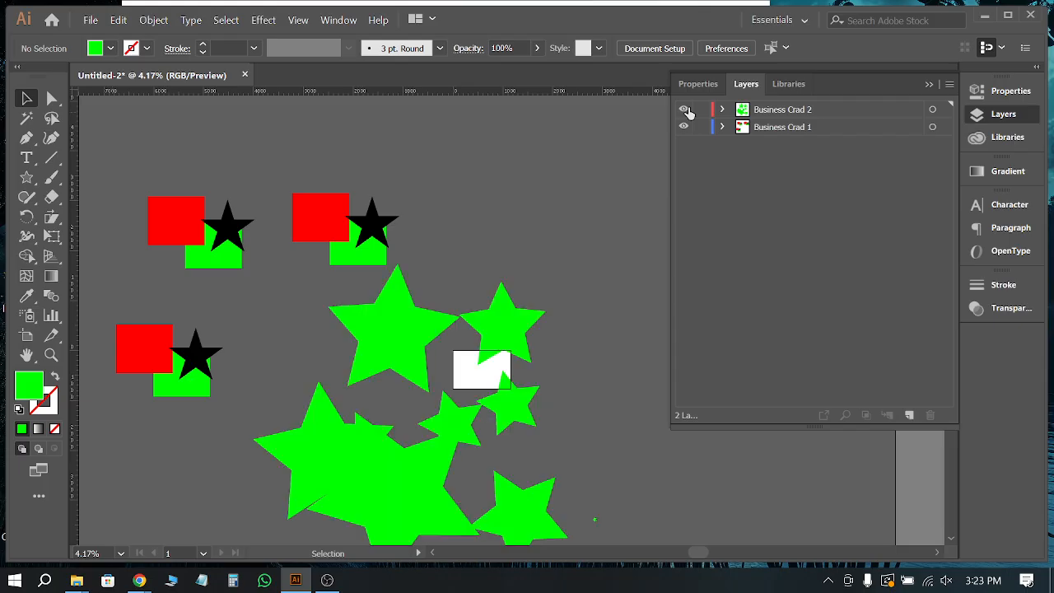
Step: Hide and show the Business Crad 1 layer repeatedly, leaving it visible, and check its contents
click(684, 127)
click(683, 127)
click(683, 126)
click(683, 126)
click(721, 127)
click(721, 126)
click(828, 110)
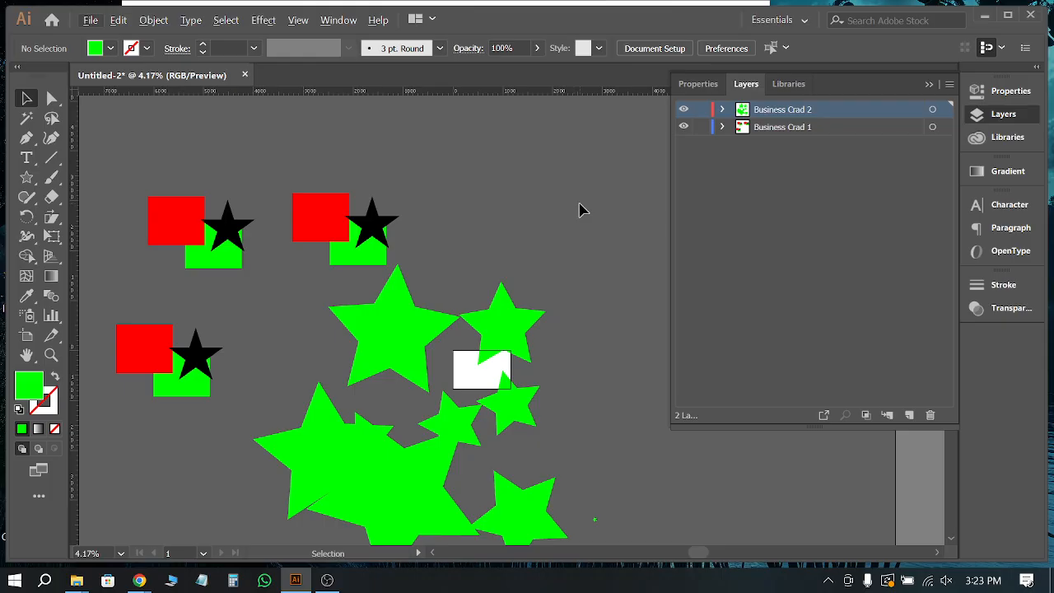
click(953, 84)
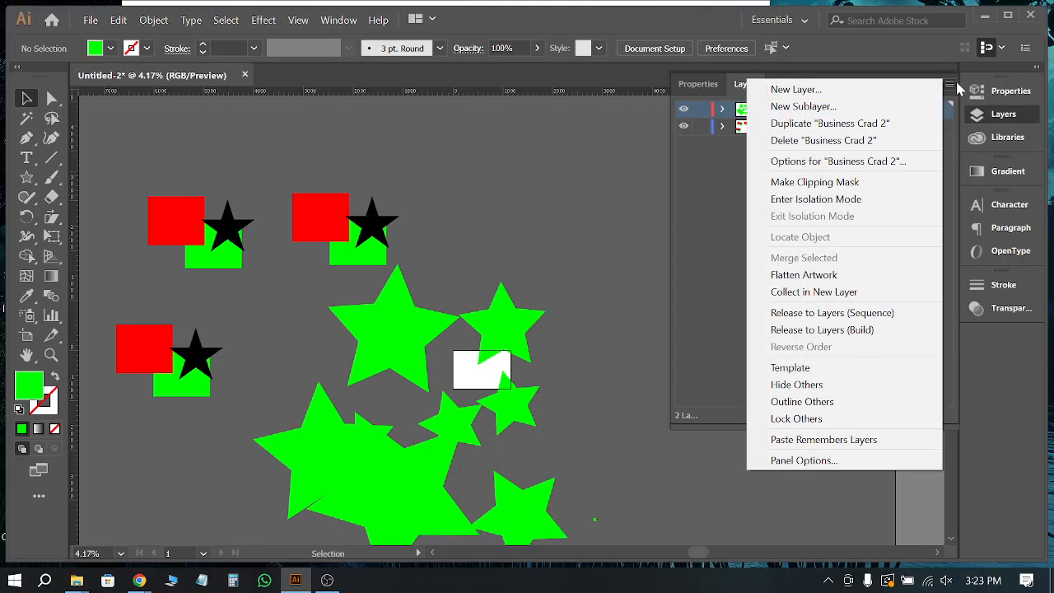
click(721, 238)
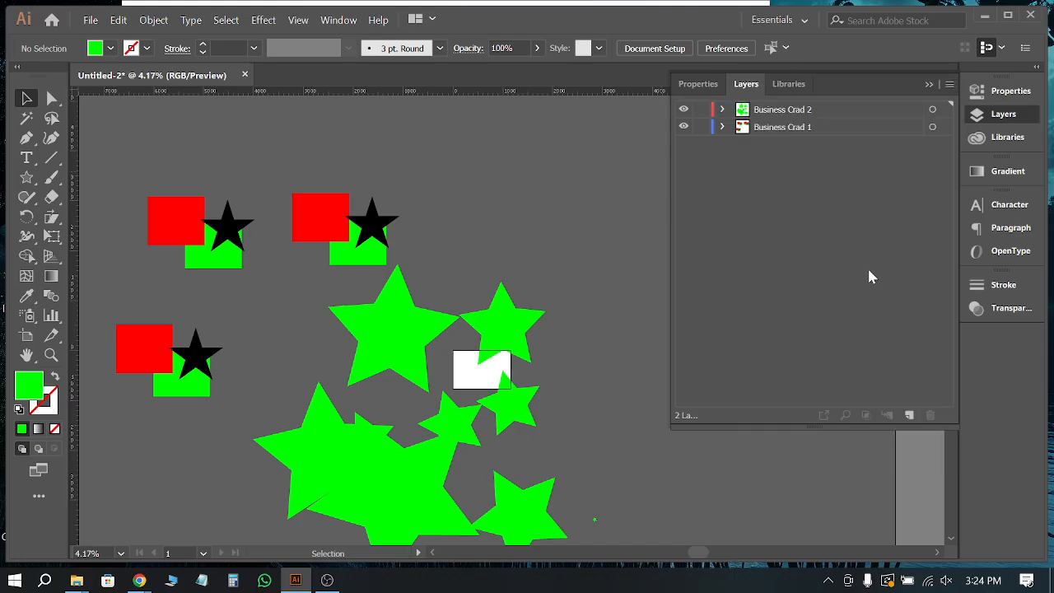
Step: Target the artwork on Business Crad 2 and delete that layer together with all its stars
click(797, 114)
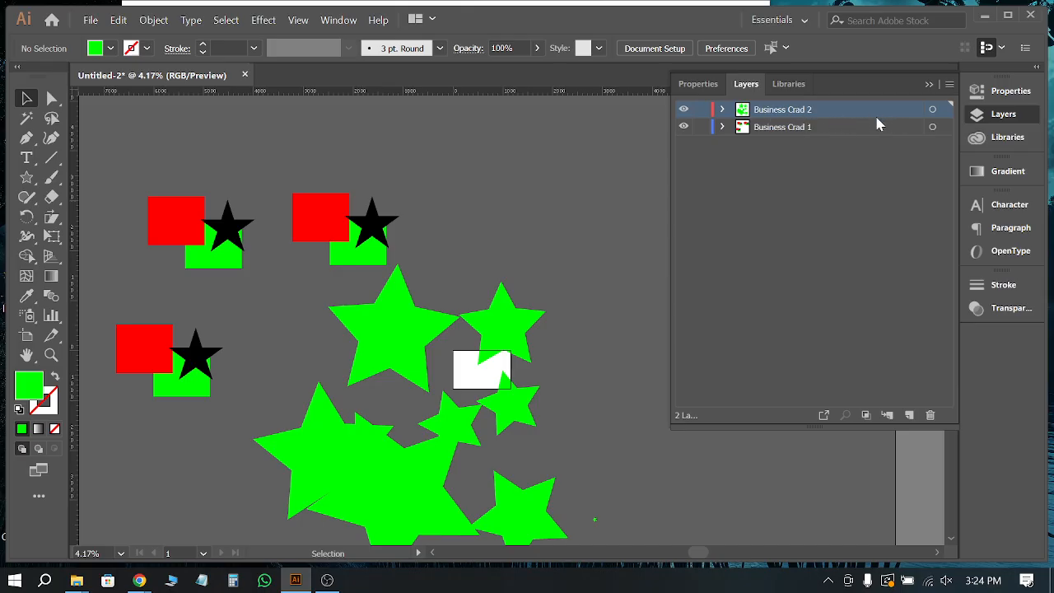
click(932, 112)
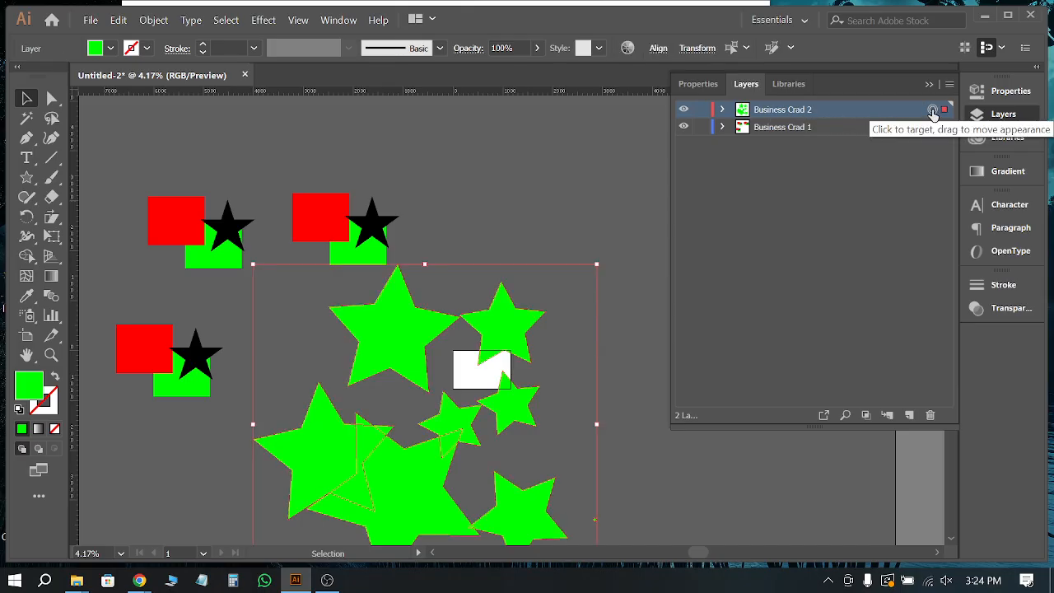
click(929, 416)
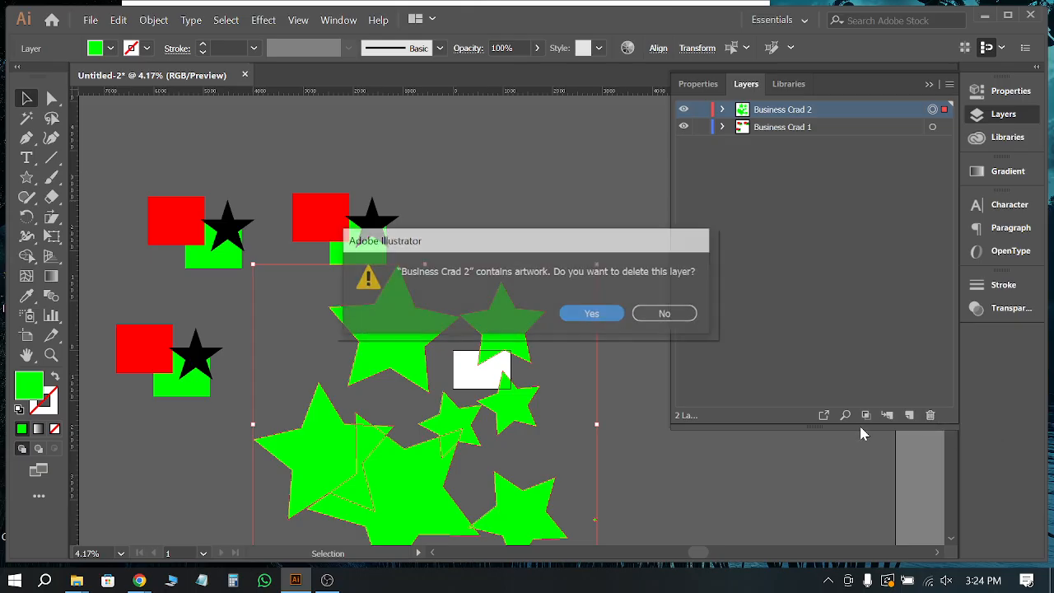
click(594, 315)
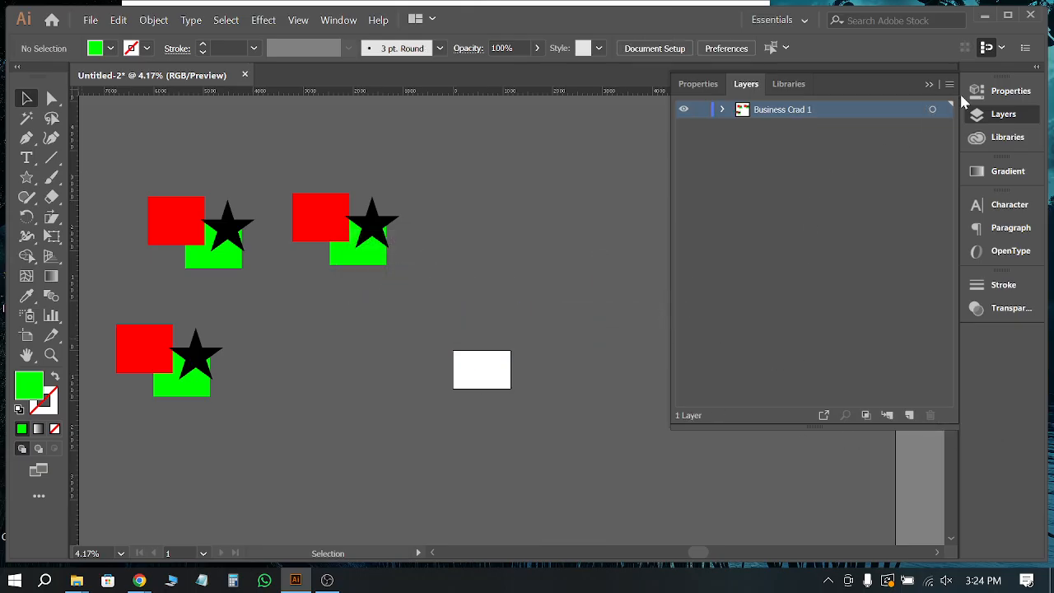
Step: Target all artwork on the Business Crad 1 layer and duplicate the layer
click(932, 109)
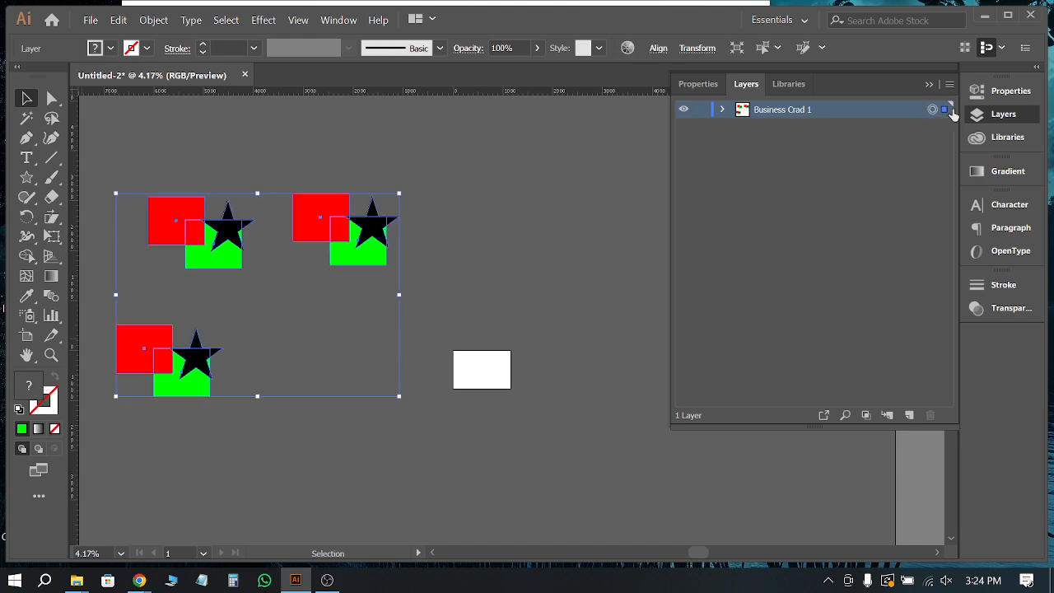
click(949, 84)
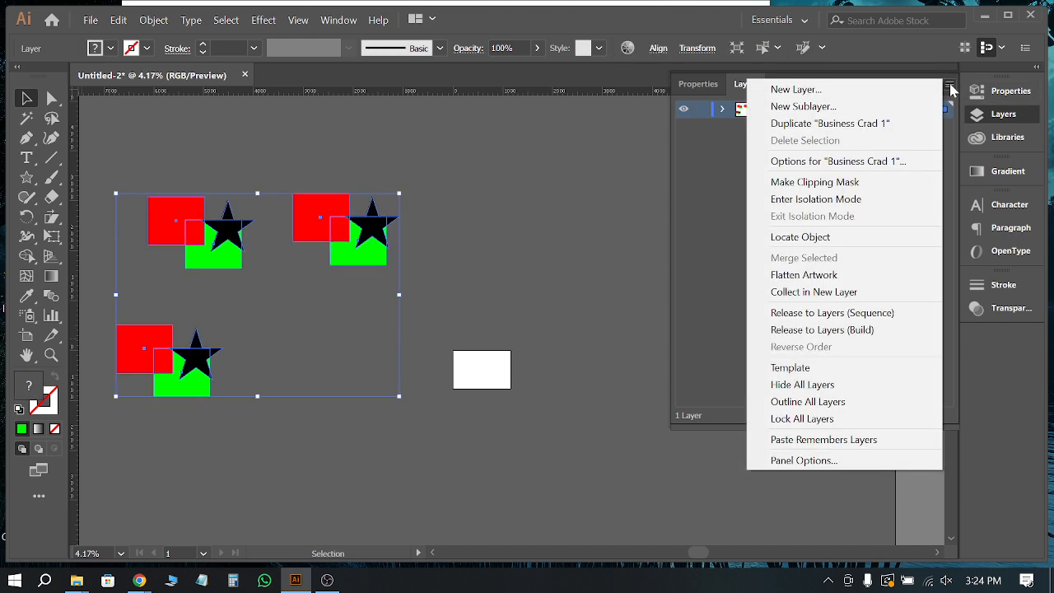
click(855, 126)
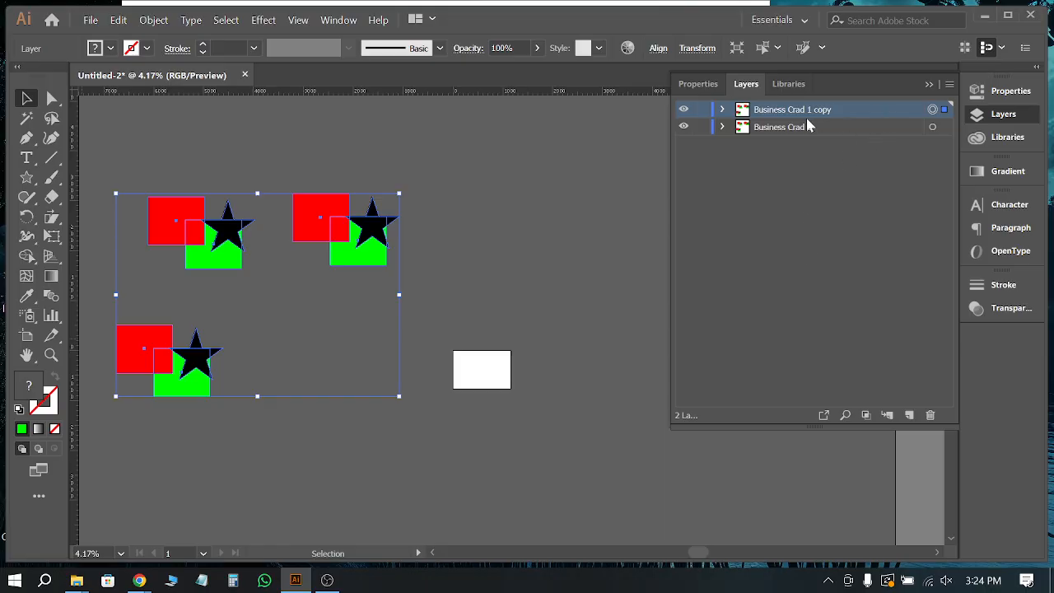
Step: Move the duplicated layer's artwork down and to the right of the original shapes, just reaching the artboard's upper edge
click(736, 227)
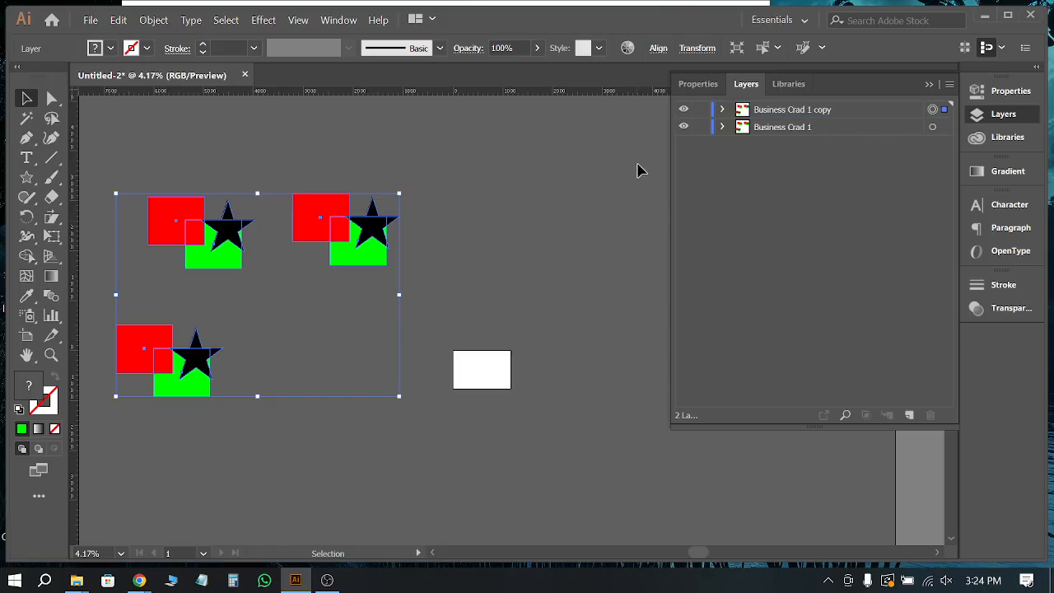
drag(358, 218, 557, 375)
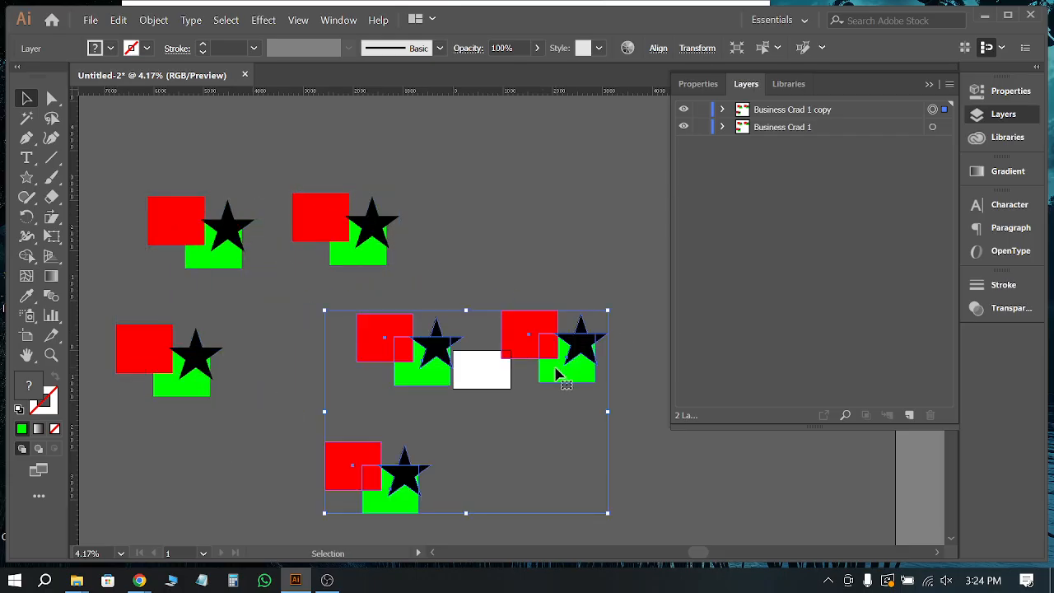
click(538, 274)
drag(531, 323, 443, 294)
click(488, 250)
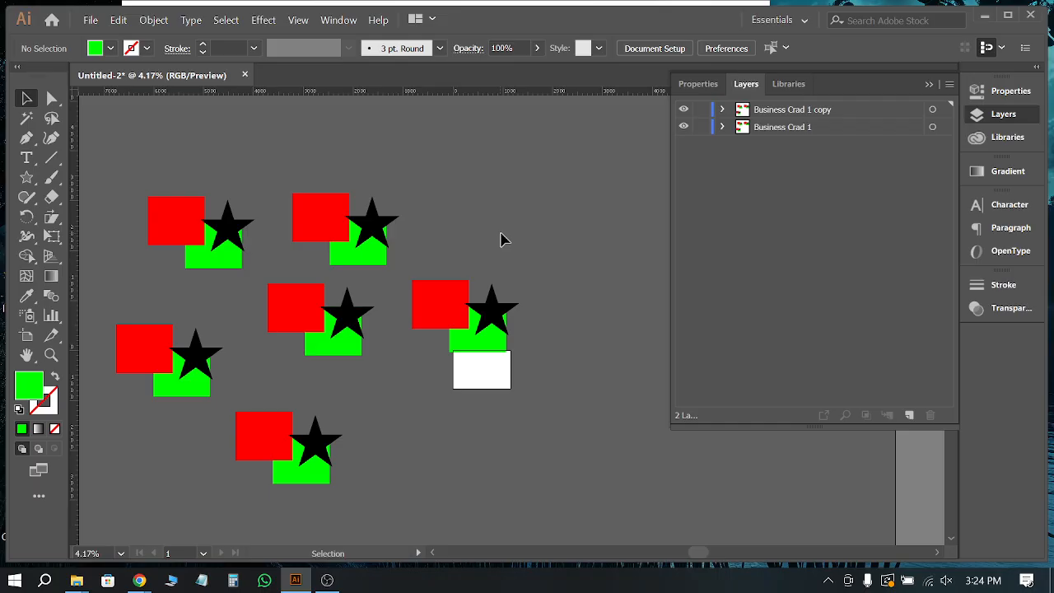
Step: Collapse the layer list and delete all artwork in the document
click(933, 85)
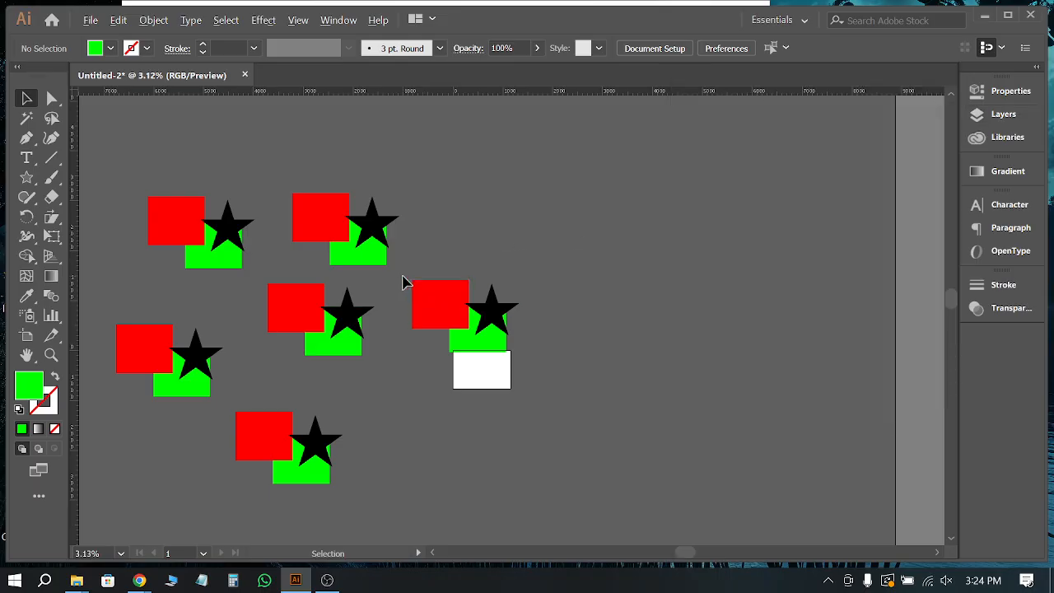
key(ctrl+minus)
key(ctrl+a)
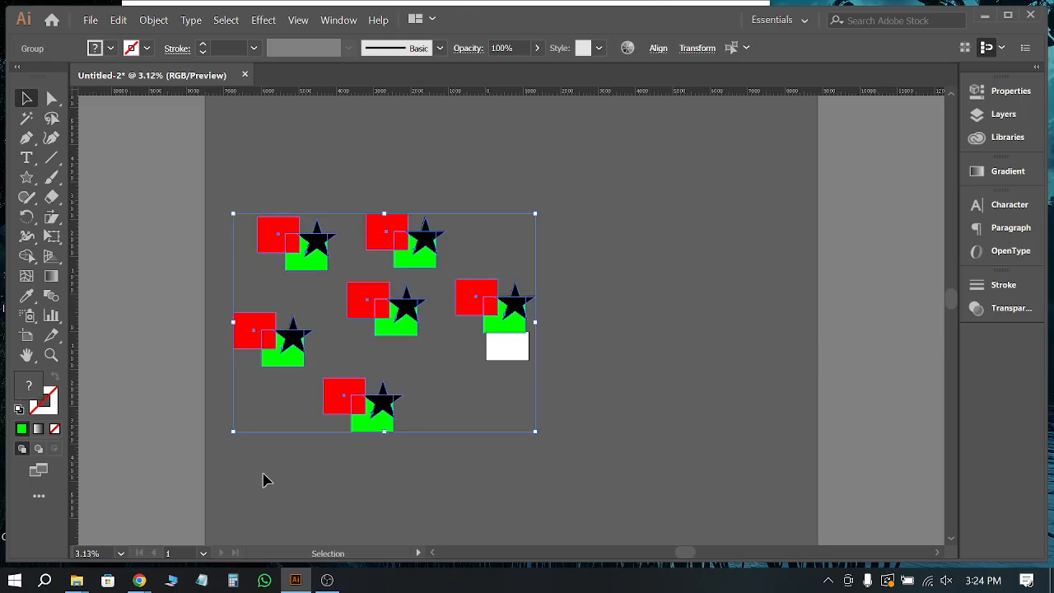
key(Delete)
Step: Draw a large rectangle on the artboard and fill it with red
scroll(578, 329, up, 5)
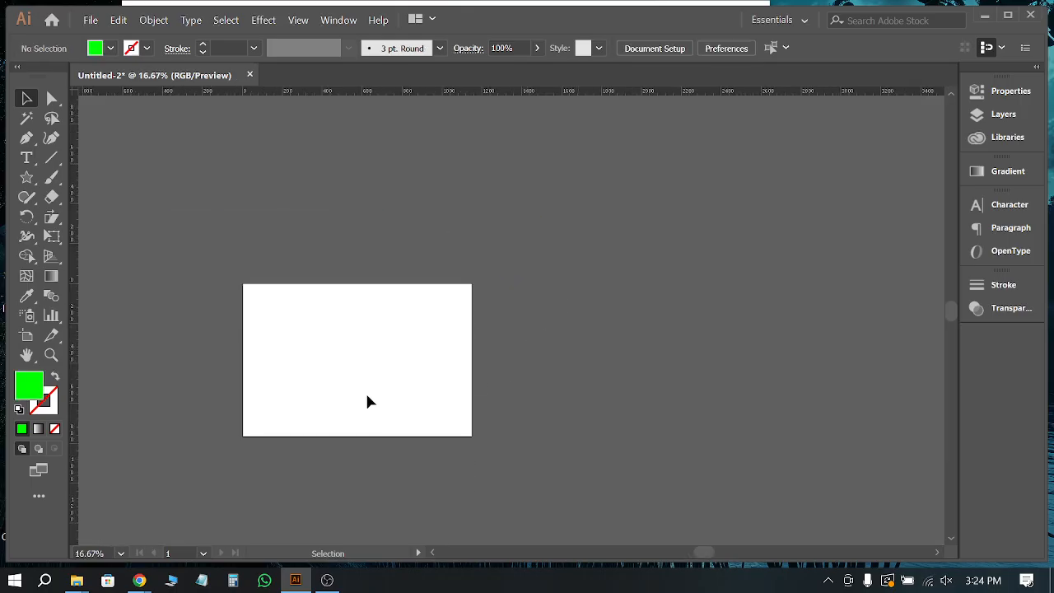
scroll(370, 400, up, 2)
right_click(27, 179)
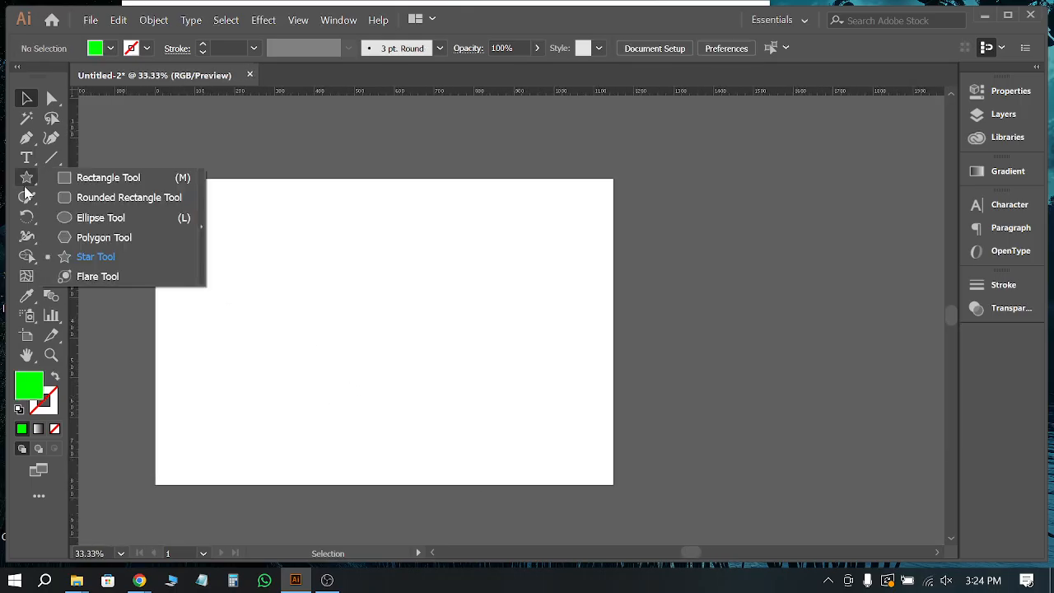
click(78, 176)
drag(265, 238, 565, 425)
key(v)
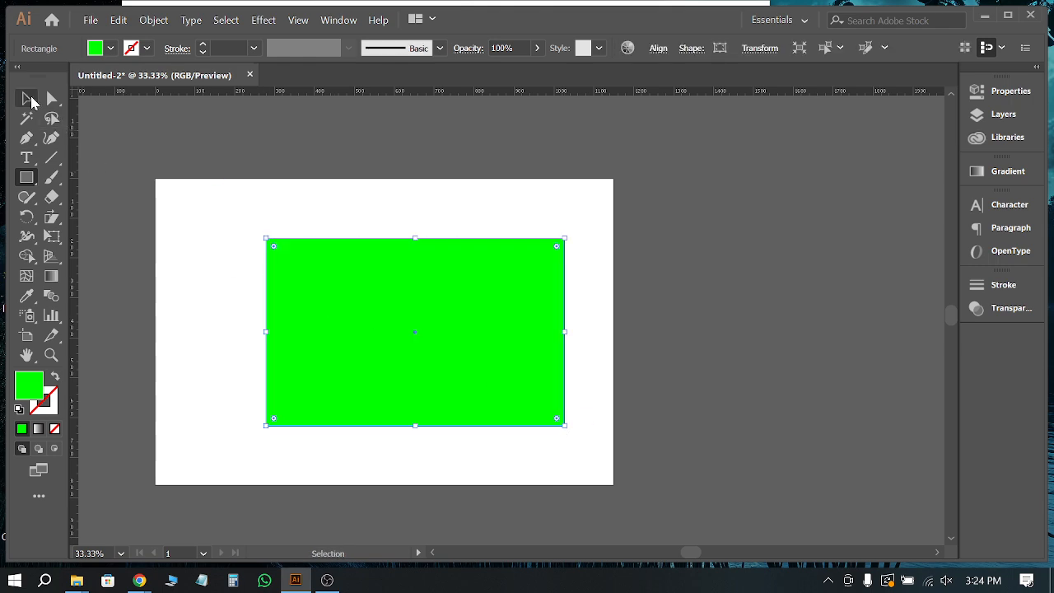
click(110, 48)
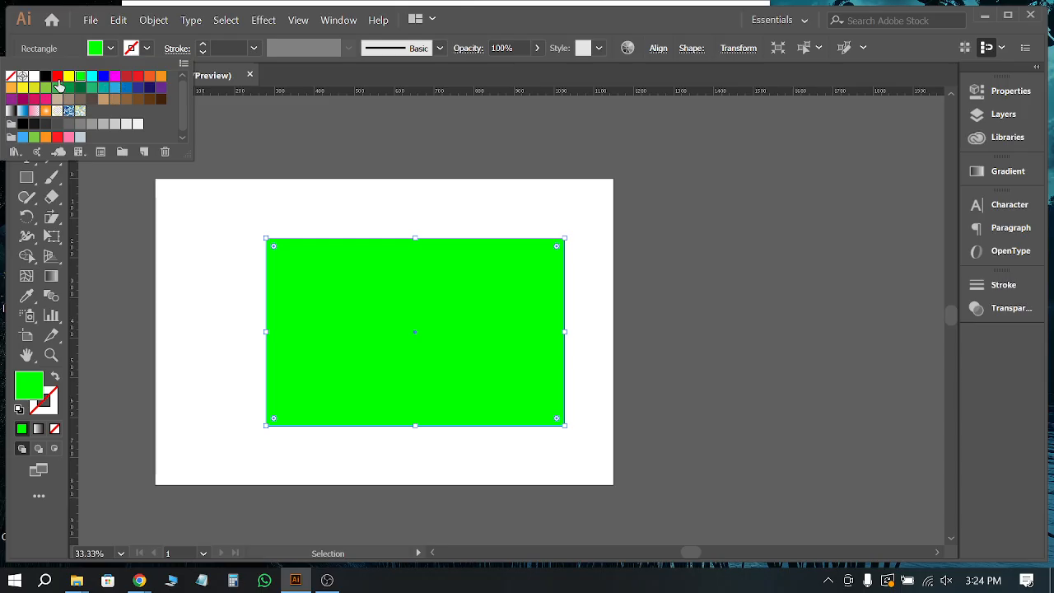
click(56, 76)
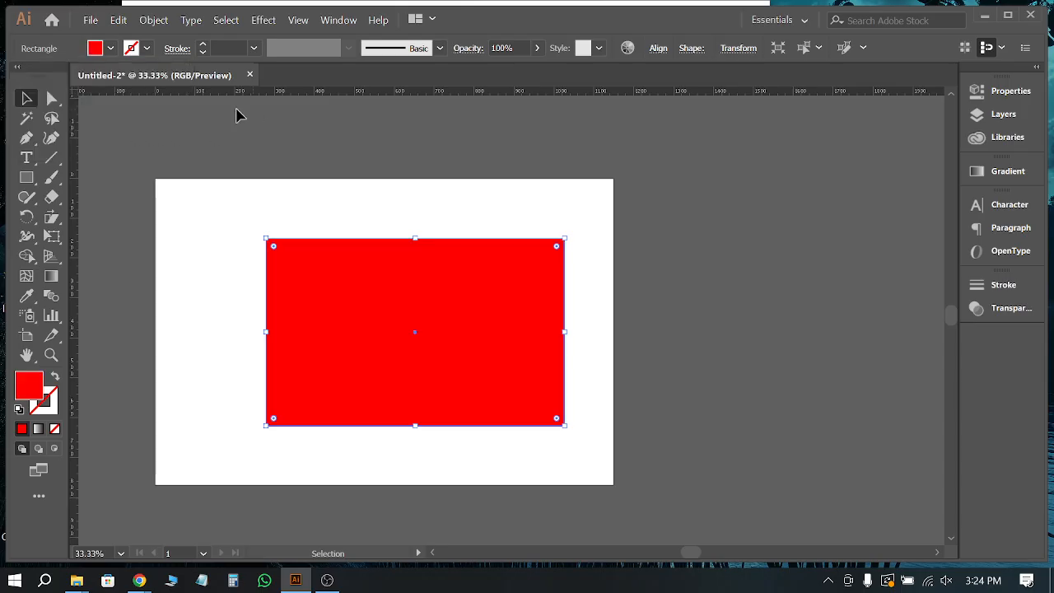
click(338, 155)
drag(391, 347, 590, 382)
key(ctrl+z)
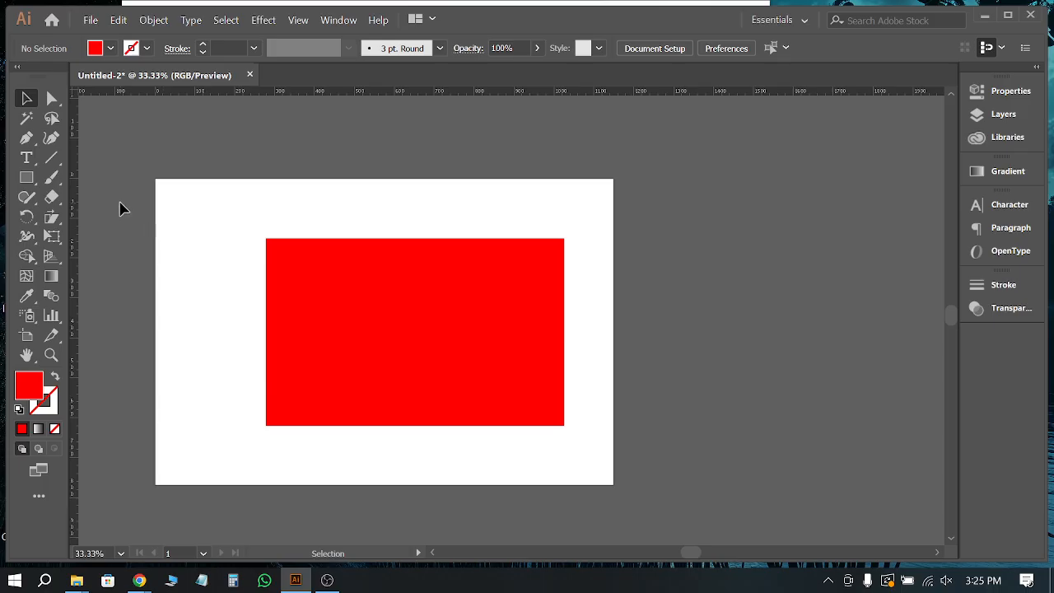
Step: Draw a red circle about 287 px wide over the rectangle and move it just beyond the artboard's right edge
right_click(26, 177)
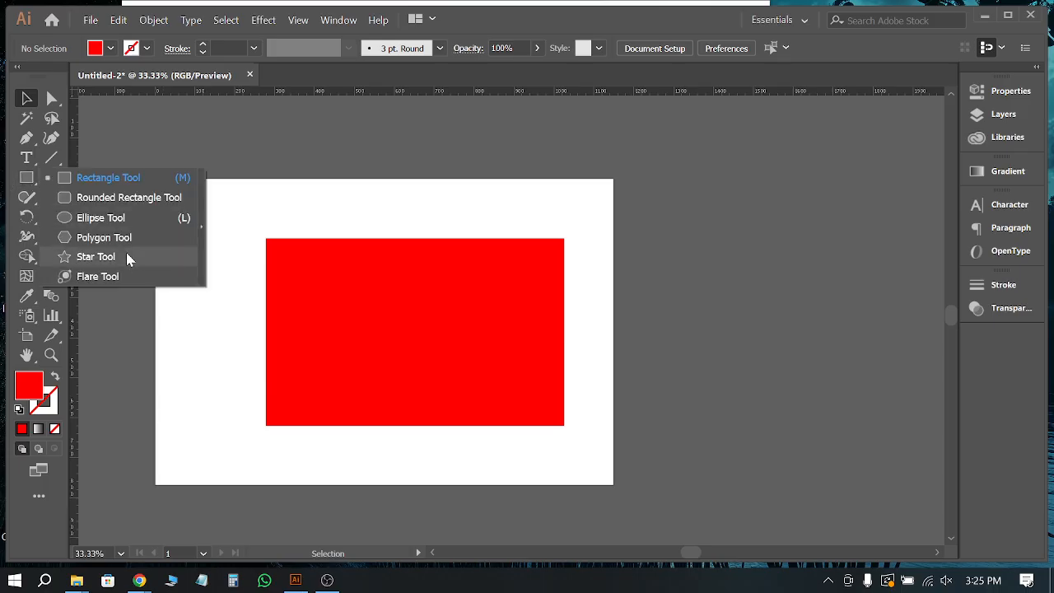
click(99, 217)
drag(390, 293, 505, 408)
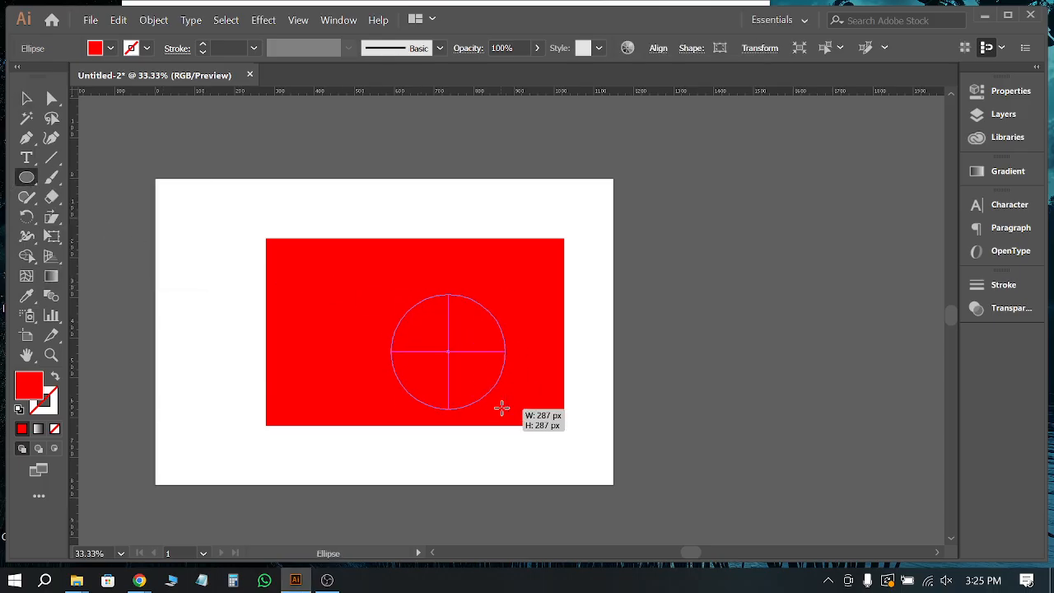
key(v)
click(568, 382)
mouse_move(461, 362)
mouse_down()
mouse_move(665, 344)
mouse_move(677, 512)
mouse_move(705, 461)
mouse_up()
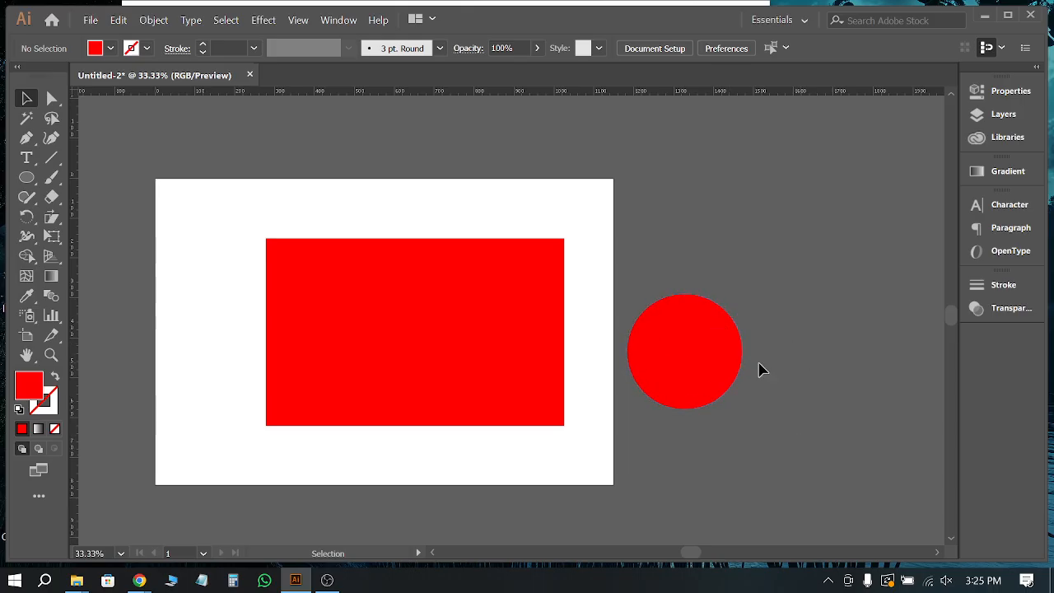
Step: Set the red circle's blending mode to Multiply
click(718, 320)
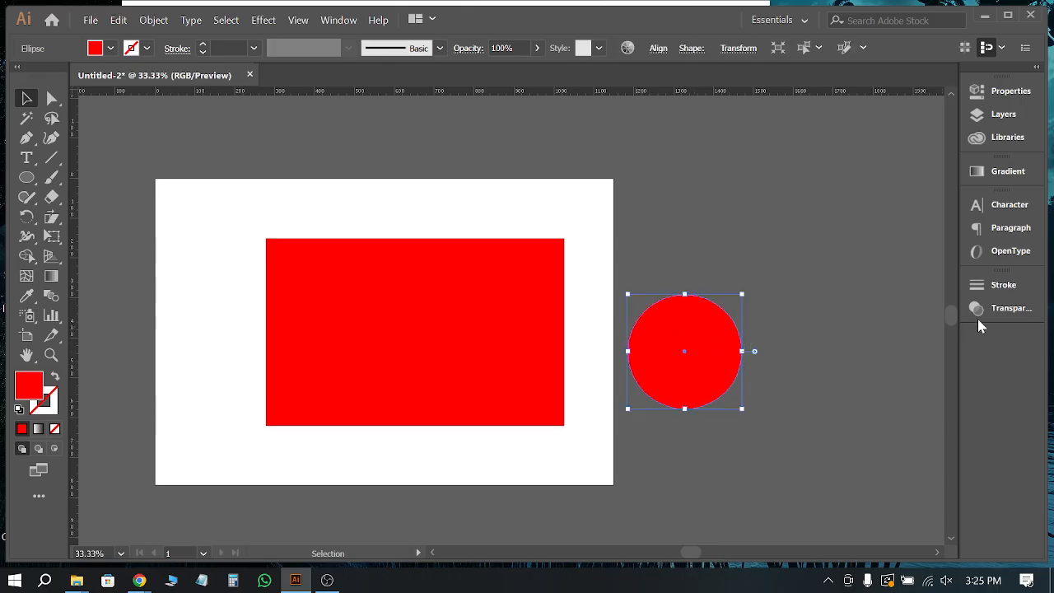
click(1006, 309)
click(817, 303)
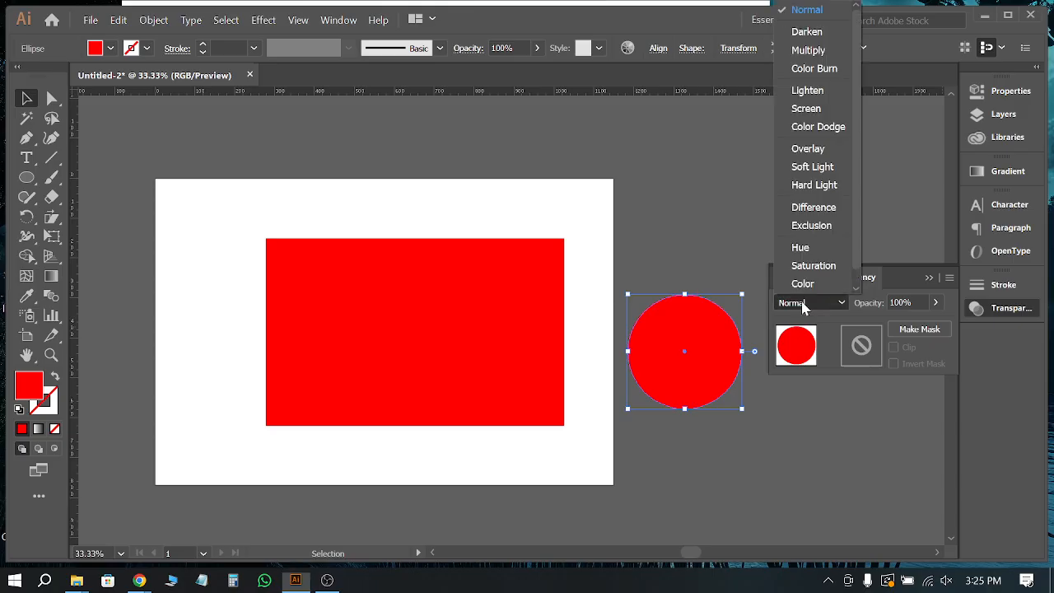
click(808, 50)
click(730, 188)
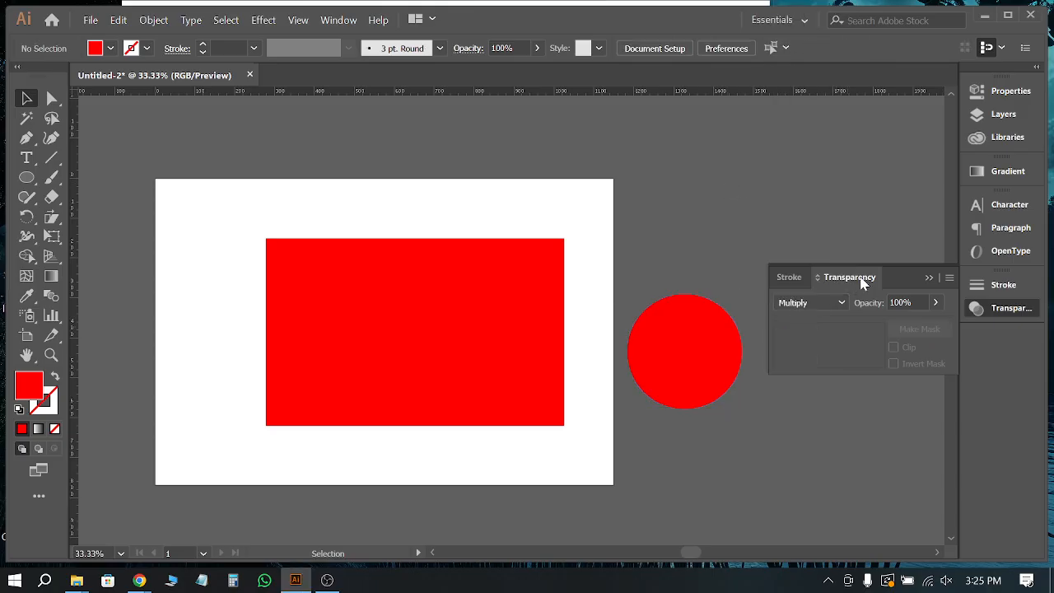
click(929, 277)
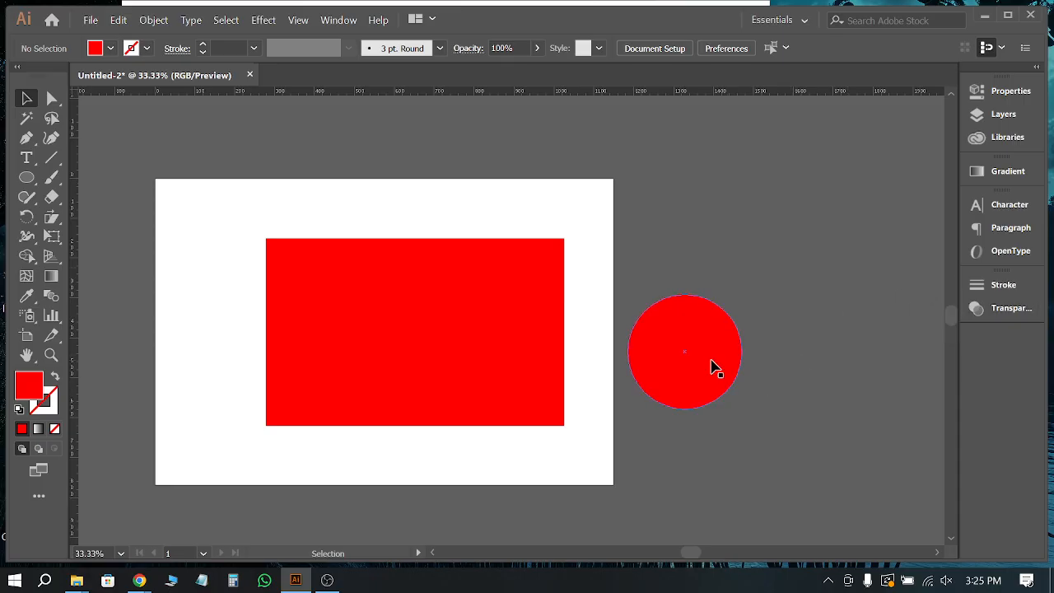
Step: Move the circle onto the rectangle so it straddles the rectangle's right edge, and enlarge it slightly
drag(714, 366, 486, 346)
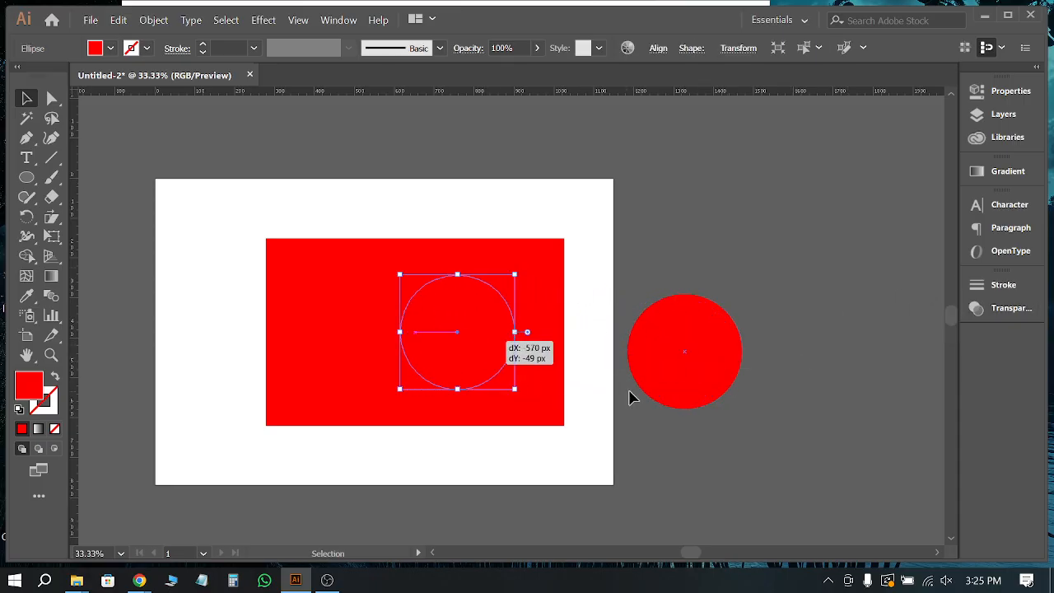
click(642, 391)
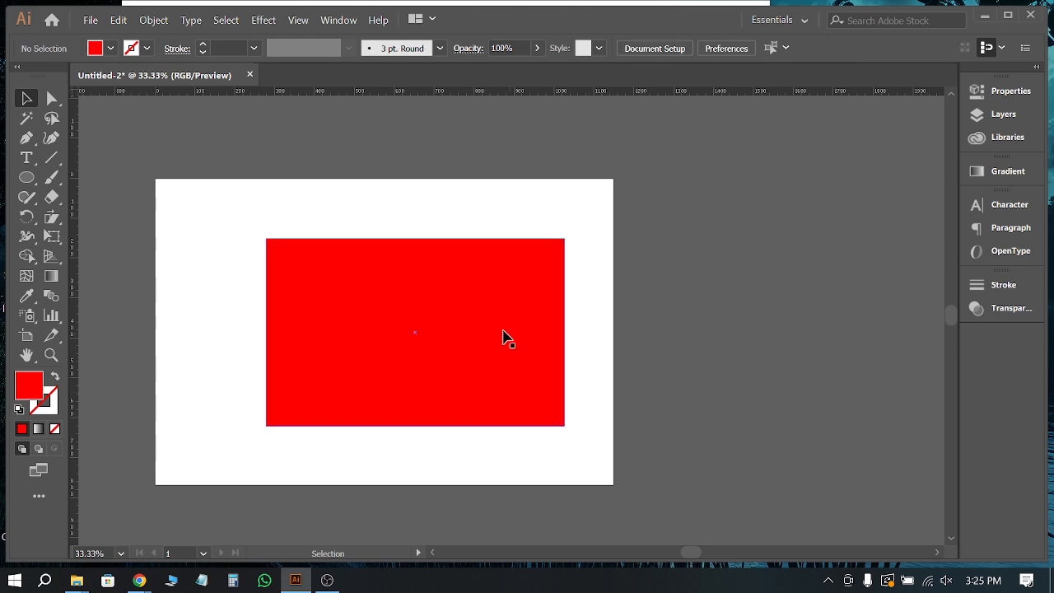
click(465, 326)
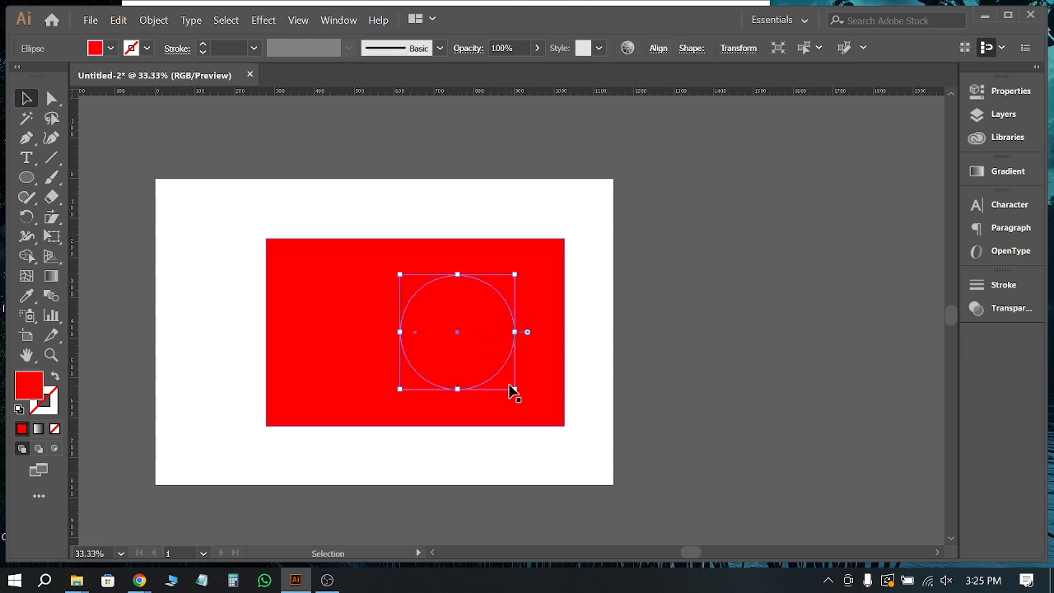
drag(473, 330, 552, 327)
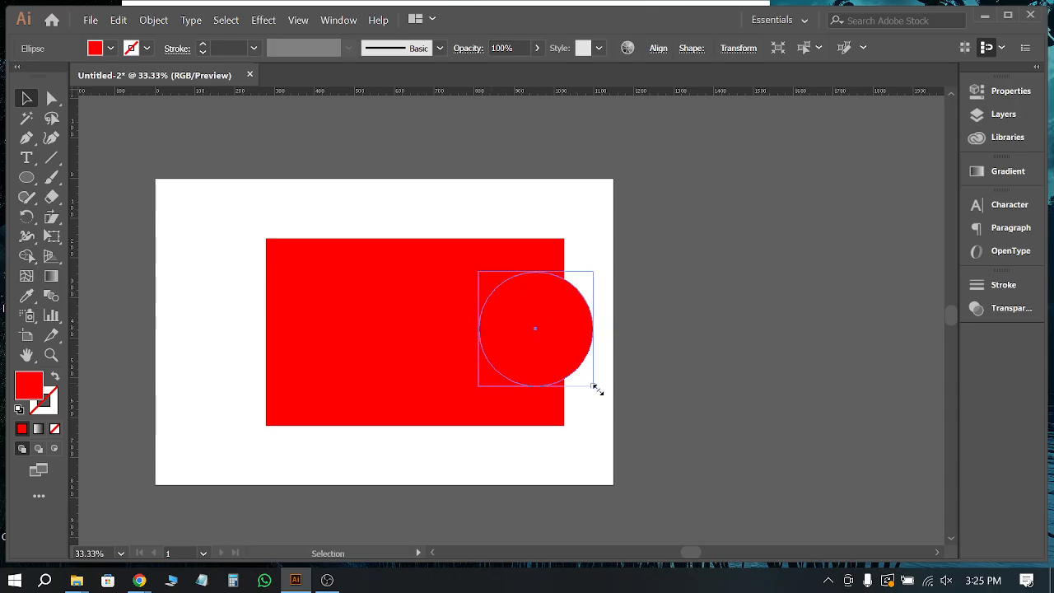
key(ctrl+shift+bracketleft)
click(637, 416)
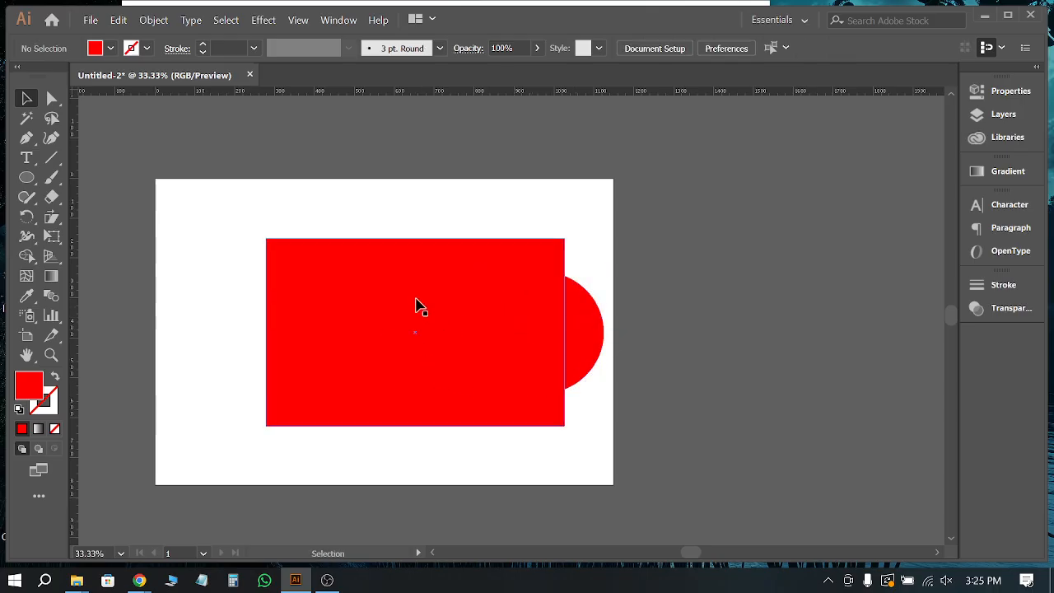
Step: Move the rectangle slightly left until its right edge meets the circle's center, and fill it with blue
click(370, 299)
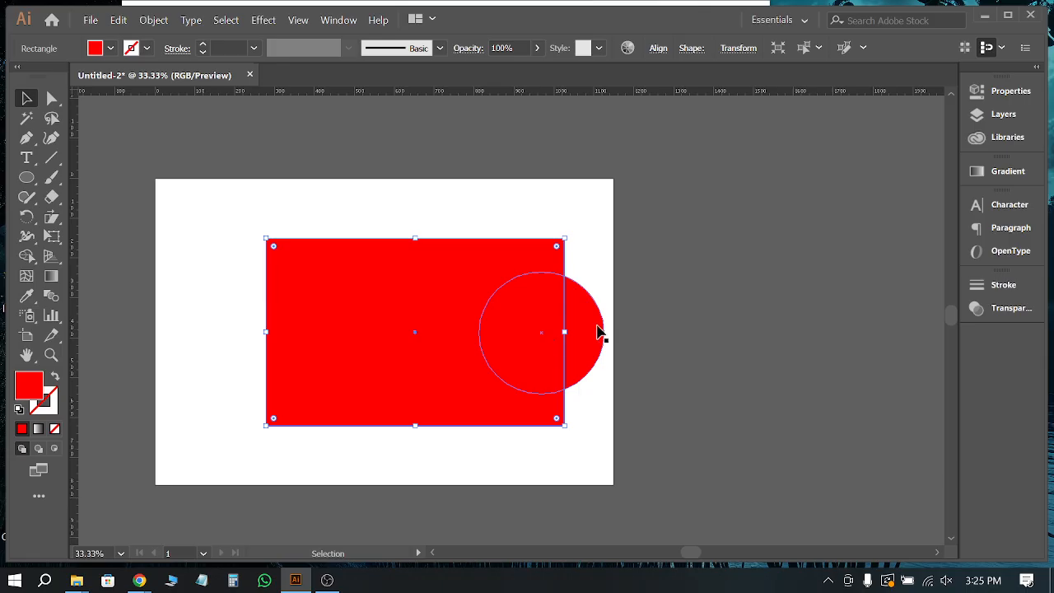
drag(540, 337, 517, 337)
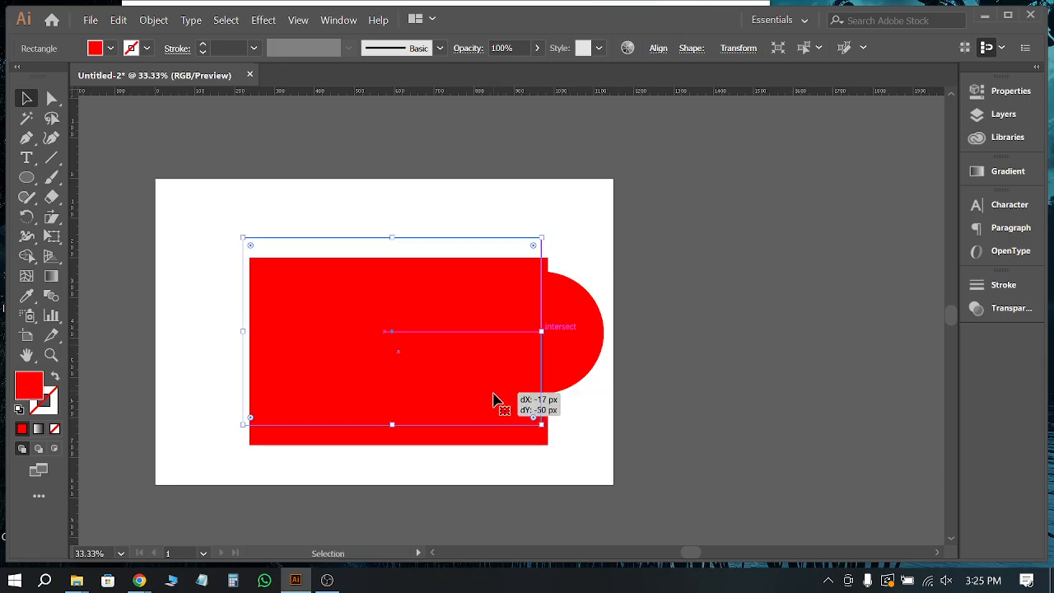
click(110, 48)
click(103, 75)
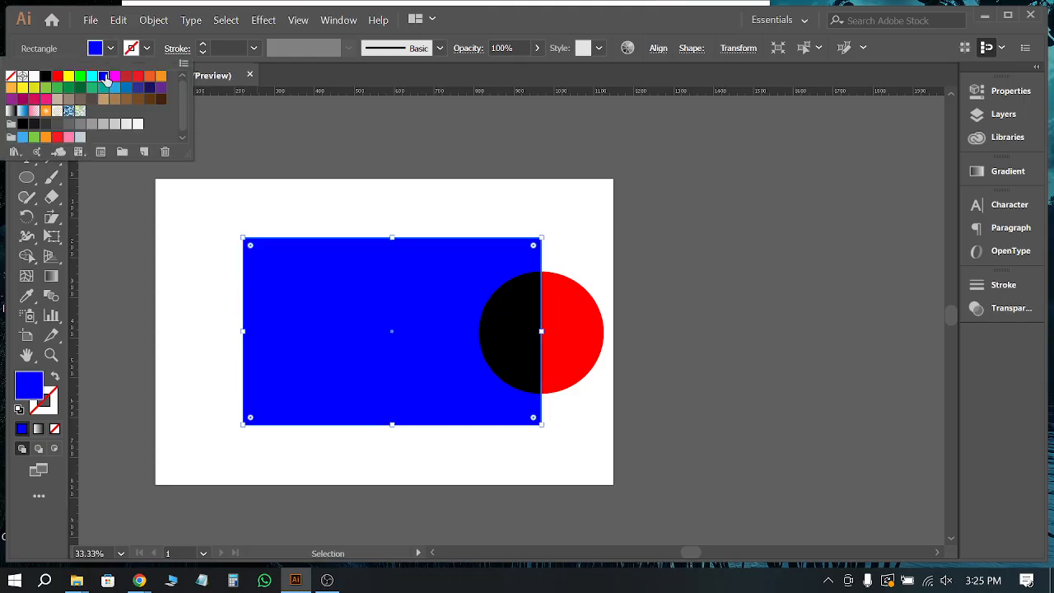
Step: Reposition the red circle slightly where it overlaps the blue rectangle's right edge
click(266, 141)
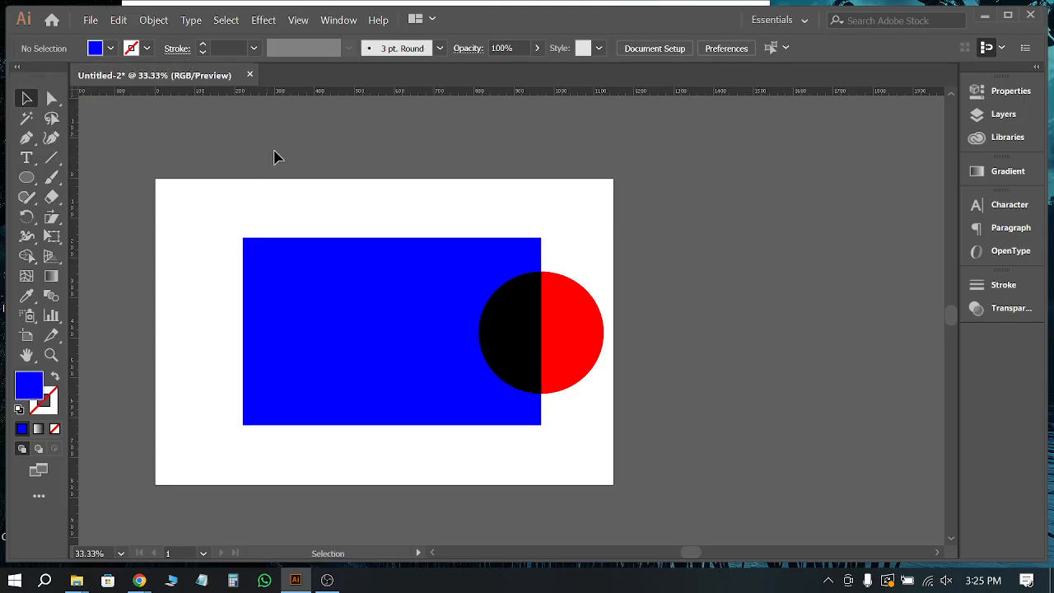
key(ctrl+plus)
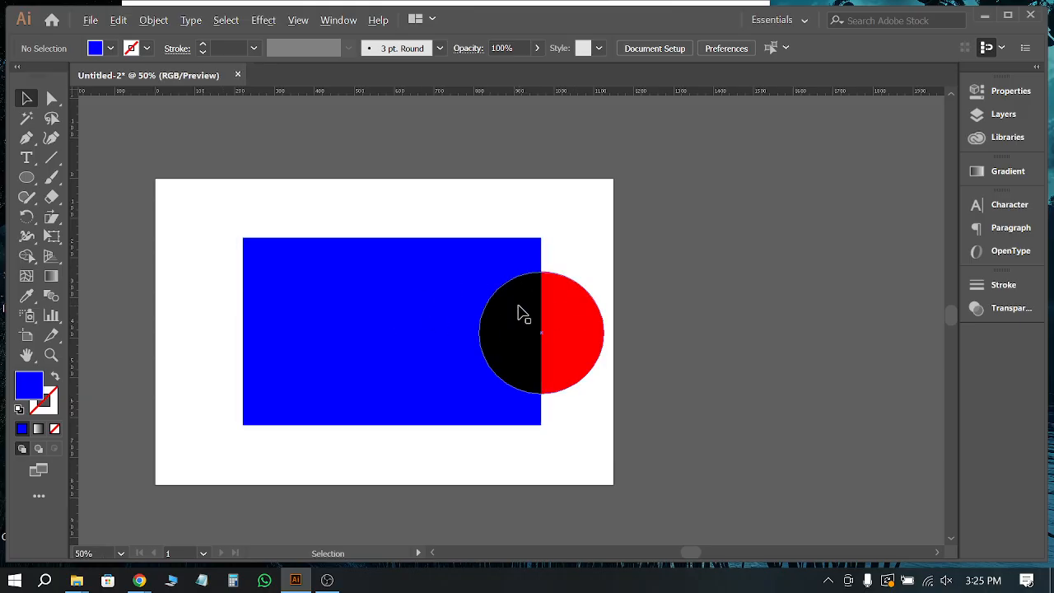
key(ctrl+plus)
key(ctrl+minus)
key(ctrl+minus)
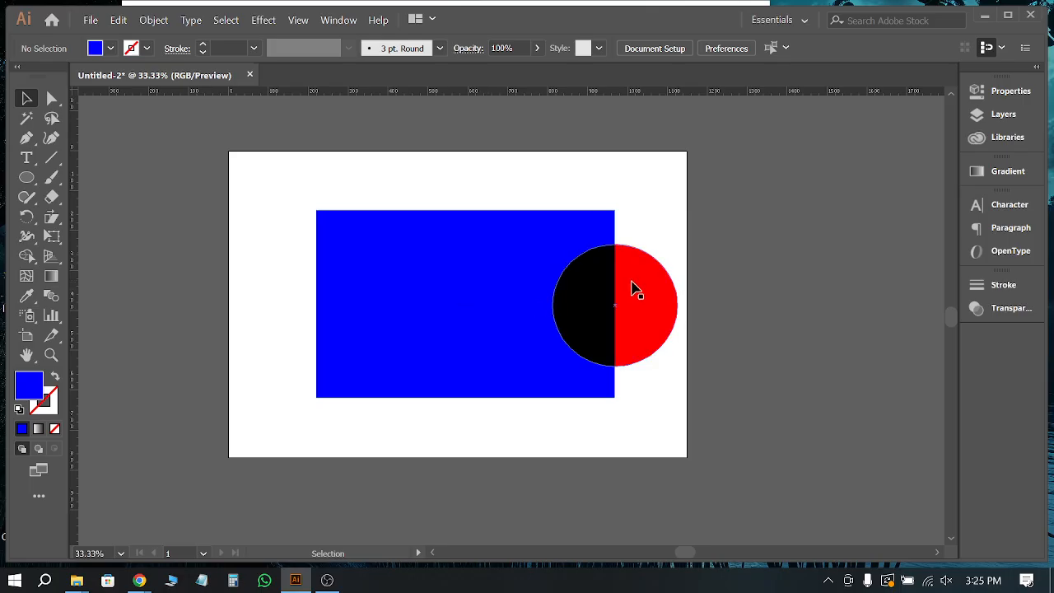
drag(633, 289, 624, 294)
key(ctrl+plus)
key(ctrl+plus)
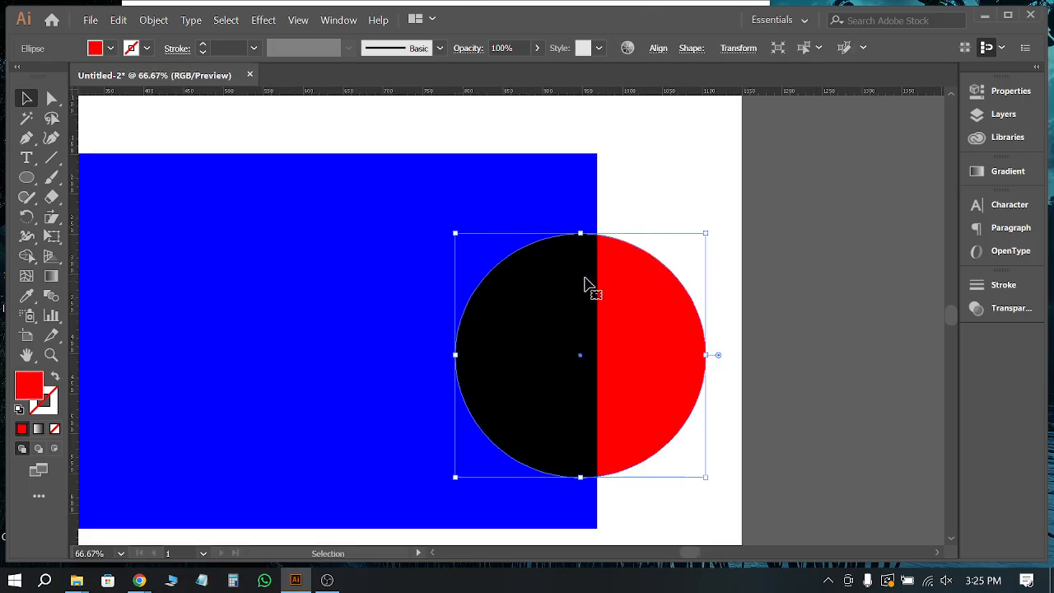
click(411, 198)
key(ctrl+minus)
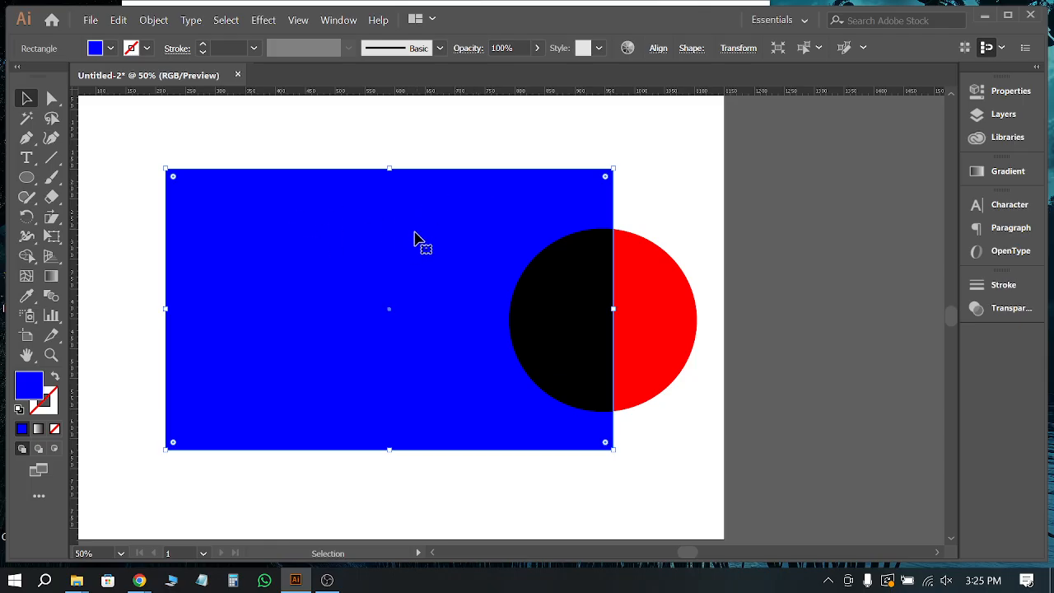
drag(678, 305, 666, 323)
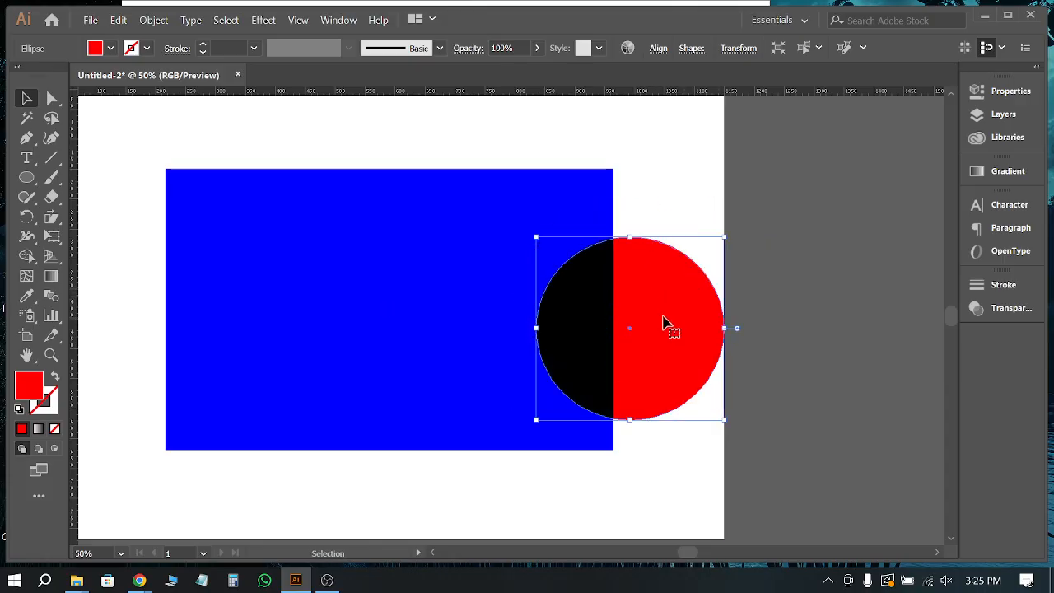
Step: Set the red circle's blending mode to Normal and move it further onto the blue rectangle
click(997, 308)
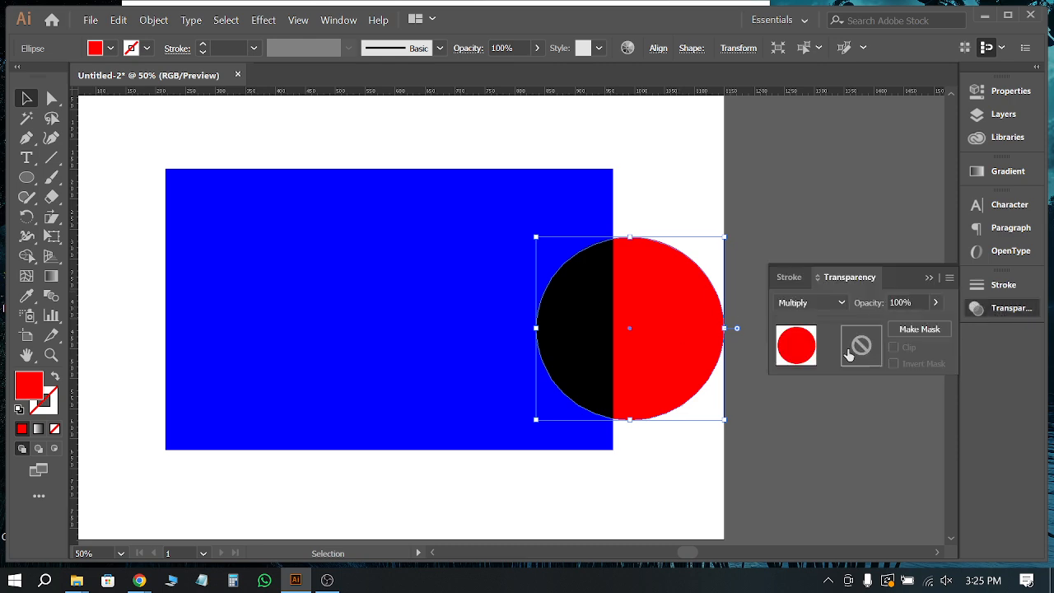
click(815, 300)
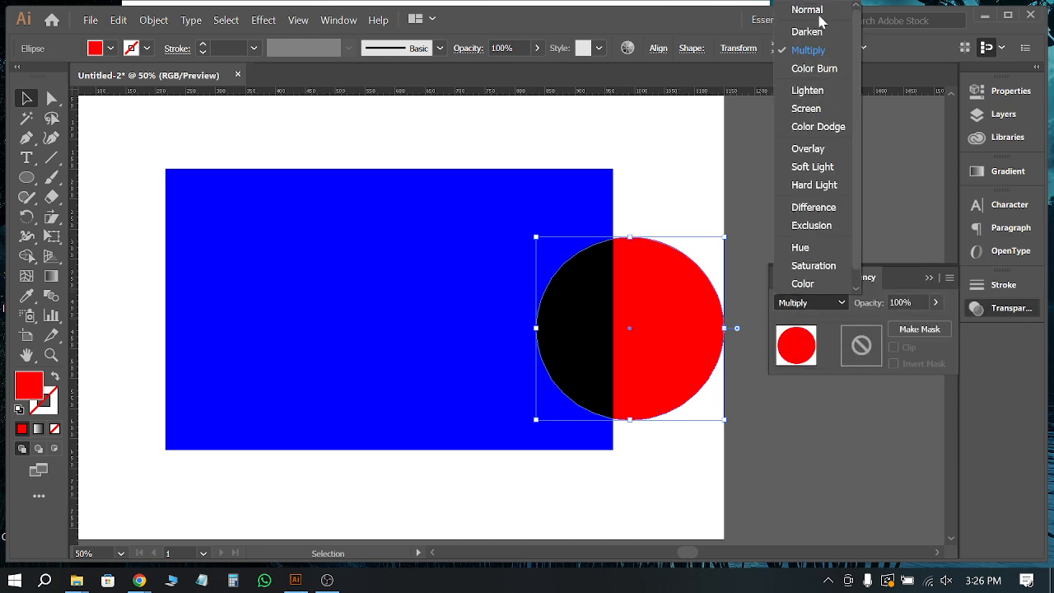
click(819, 14)
drag(660, 336, 626, 326)
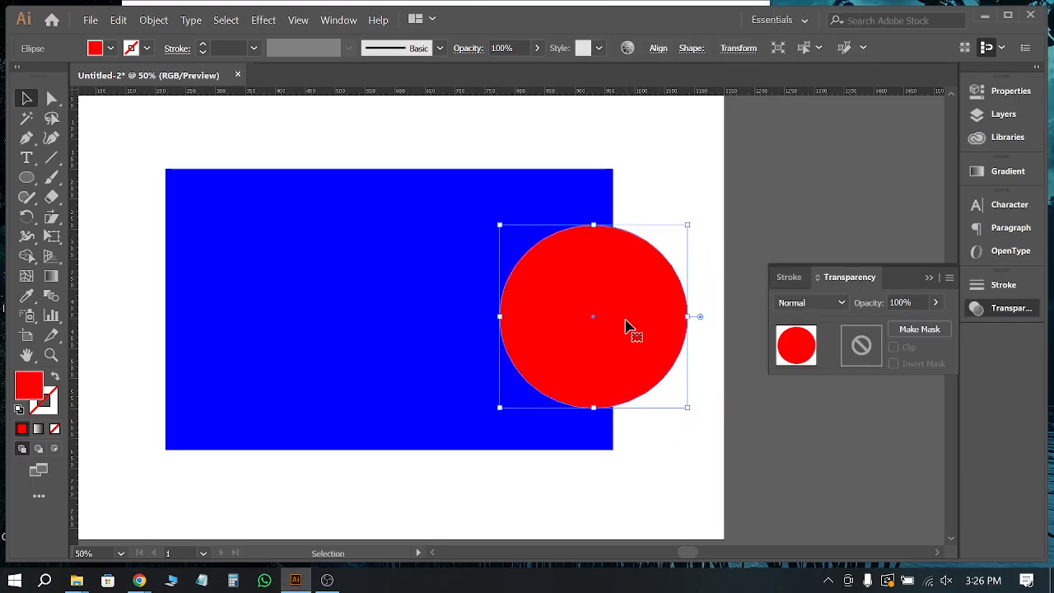
Step: Set the red circle's blending mode back to Multiply
click(816, 302)
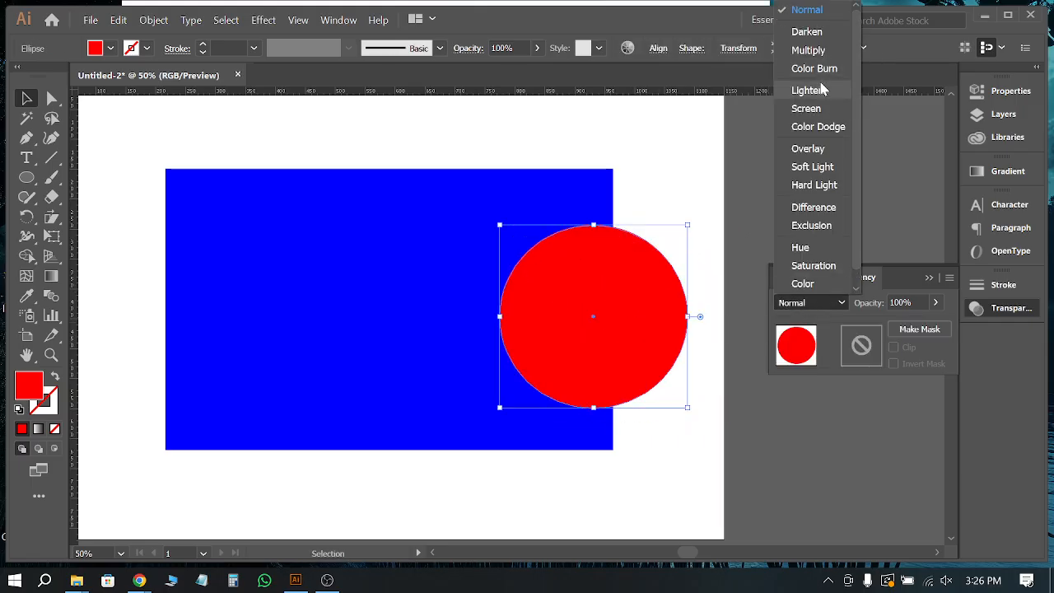
click(808, 51)
click(708, 182)
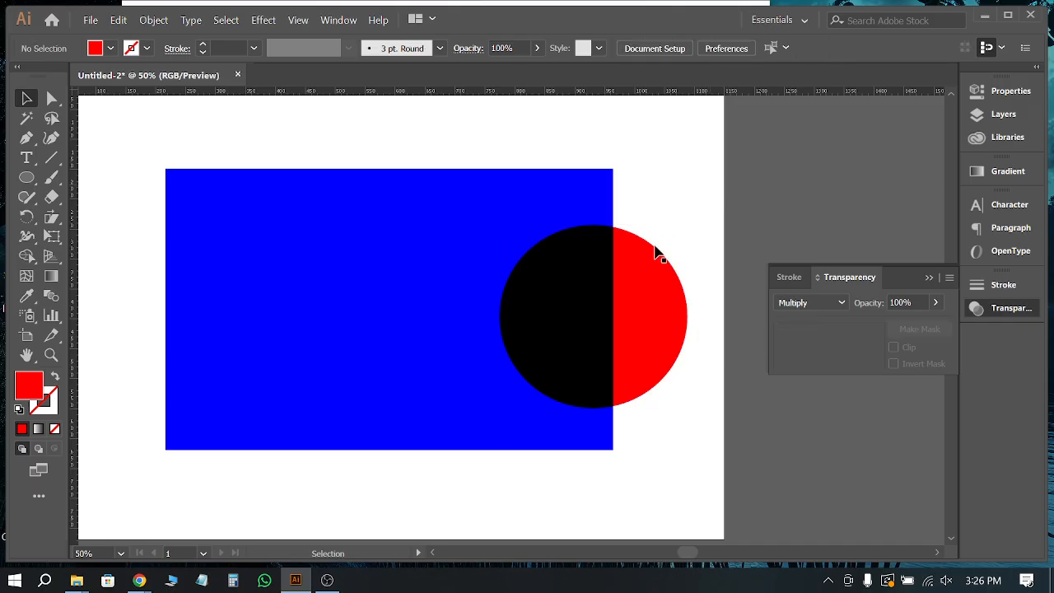
click(656, 251)
click(504, 216)
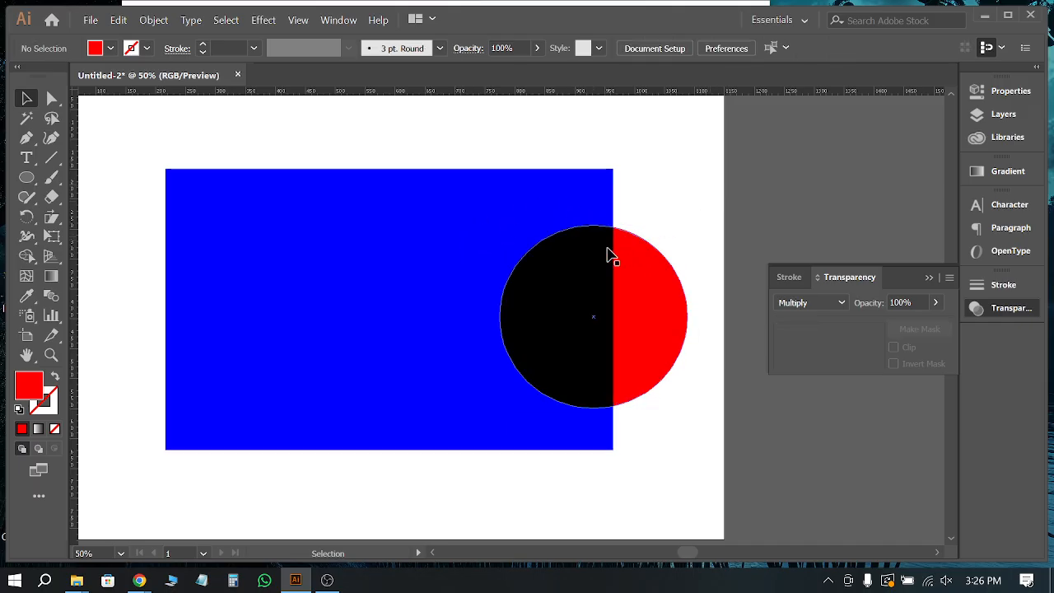
Step: Move the red circle slightly upward and set its blending mode to Darken
drag(646, 301, 675, 290)
click(832, 303)
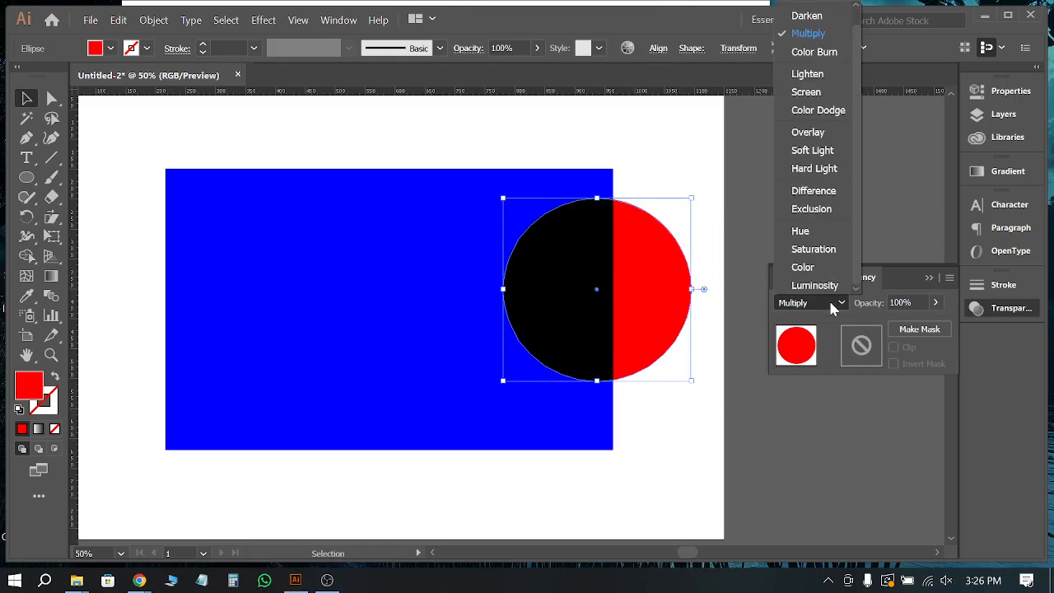
scroll(817, 17, up, 1)
click(811, 31)
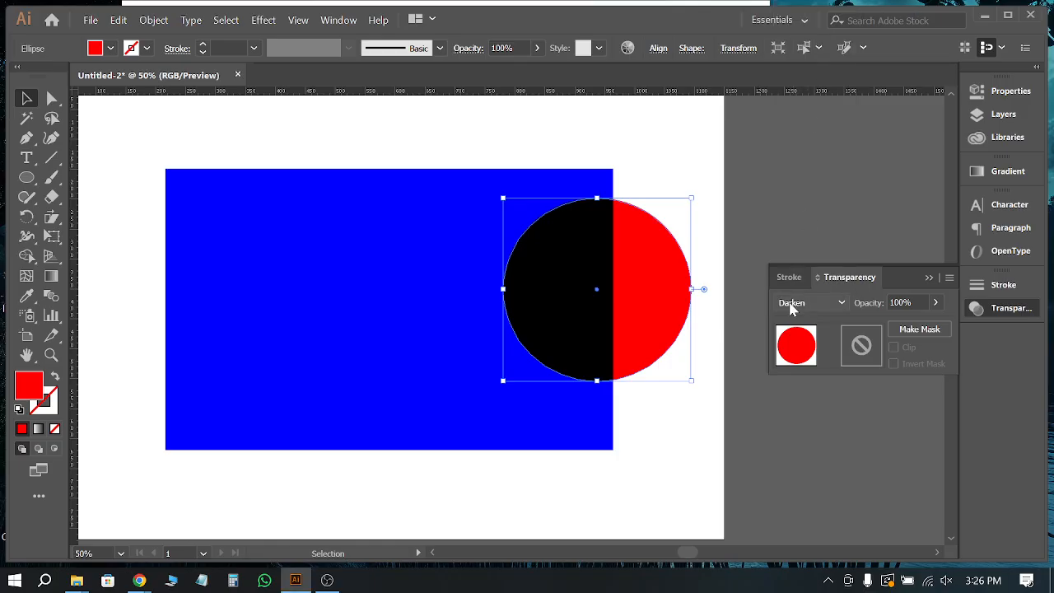
Step: Change the red circle's blending mode to Color Burn and deselect it
click(790, 303)
scroll(596, 236, up, 2)
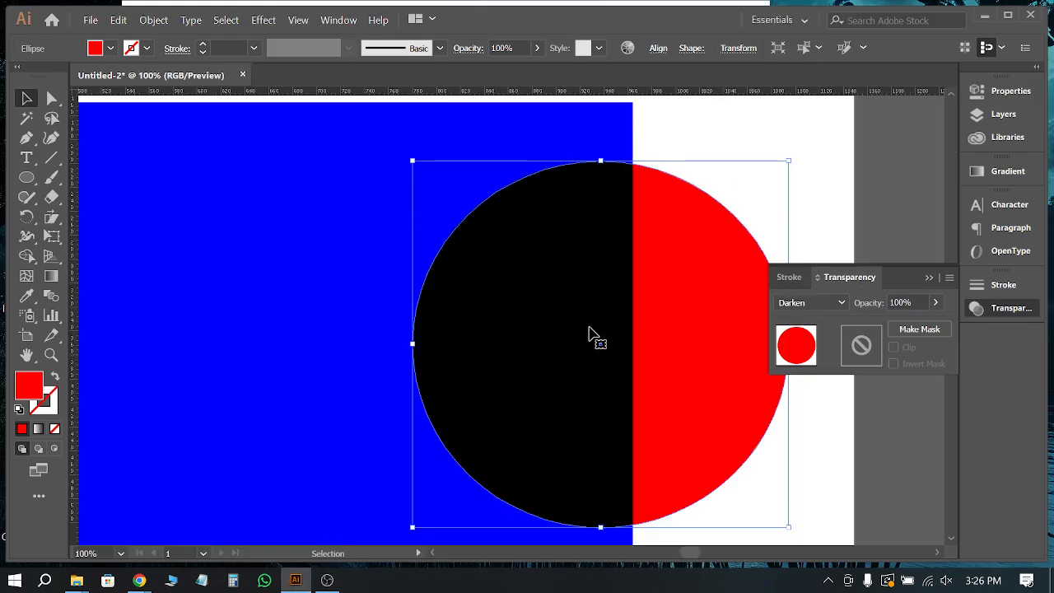
click(812, 303)
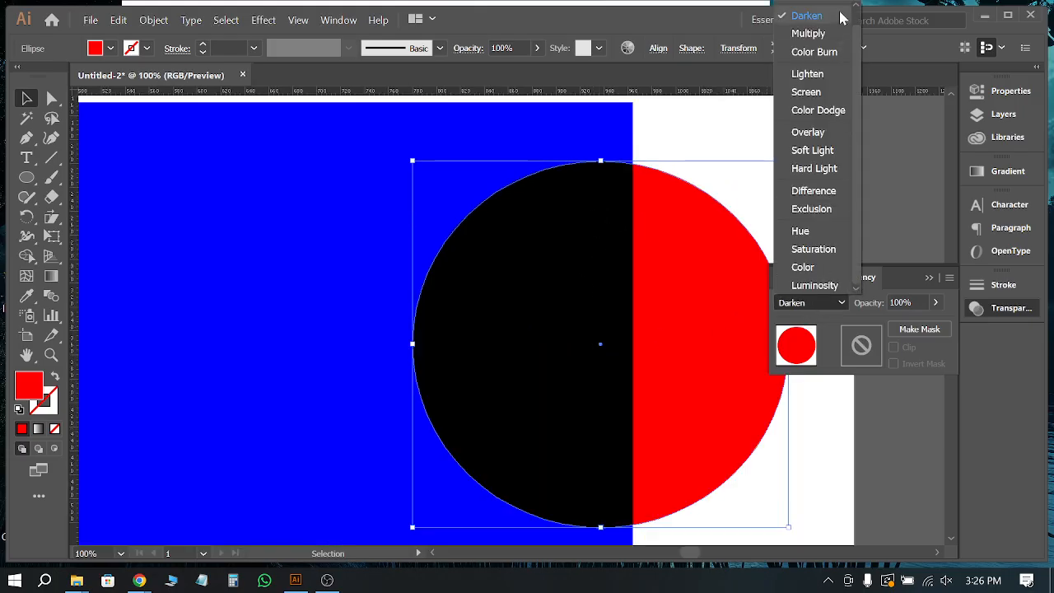
click(815, 51)
click(793, 141)
scroll(734, 185, down, 1)
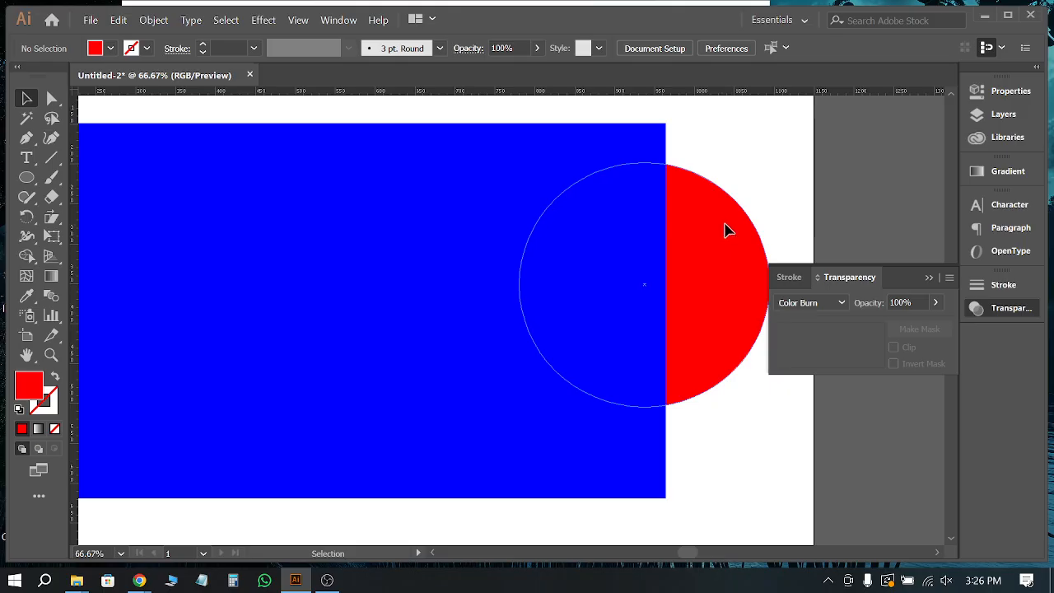
Step: Shift the red circle around the blue rectangle's right edge to examine the Color Burn overlap
mouse_move(731, 286)
mouse_down()
mouse_move(697, 305)
mouse_move(732, 273)
mouse_up()
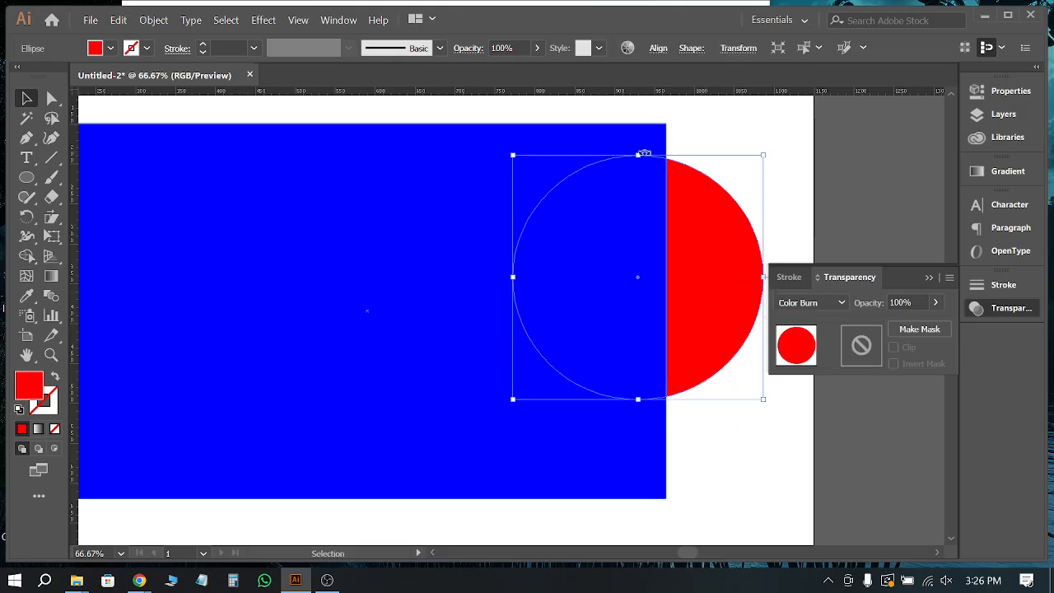
click(732, 134)
click(558, 252)
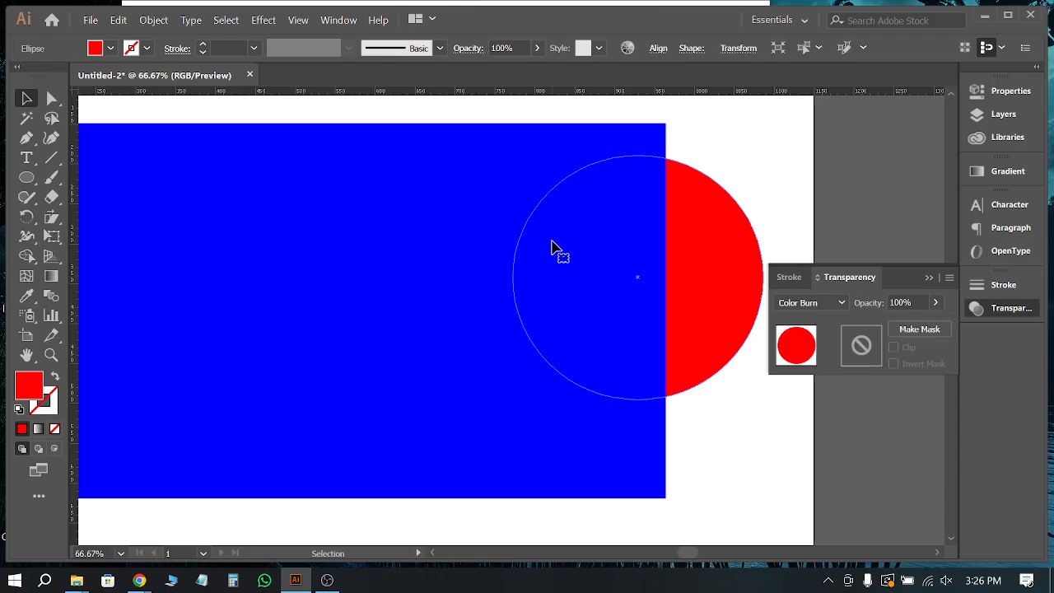
click(819, 134)
drag(557, 235, 576, 238)
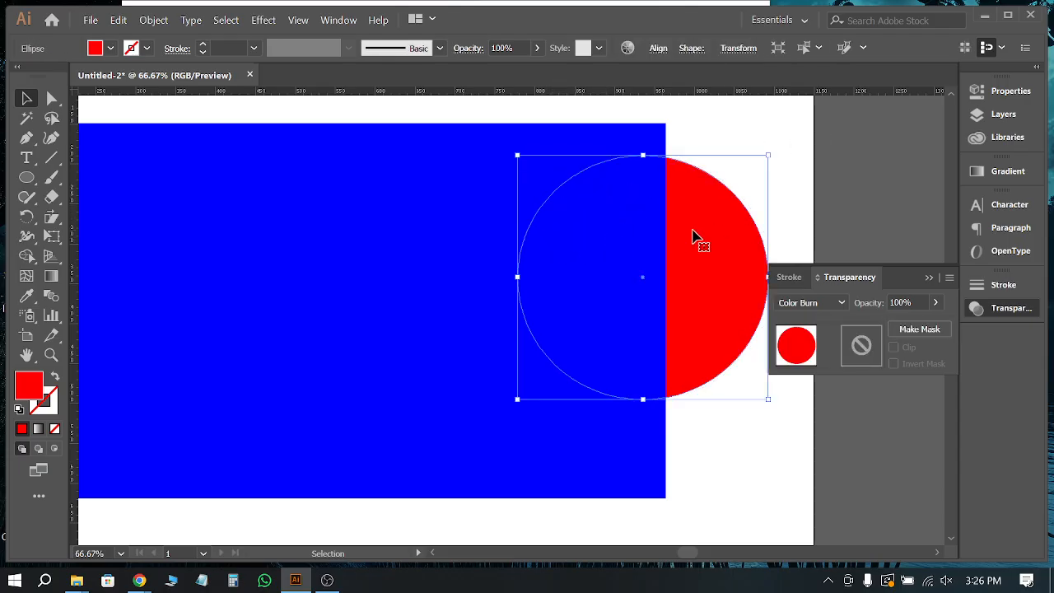
drag(692, 236, 654, 227)
drag(690, 280, 717, 272)
scroll(488, 280, down, 1)
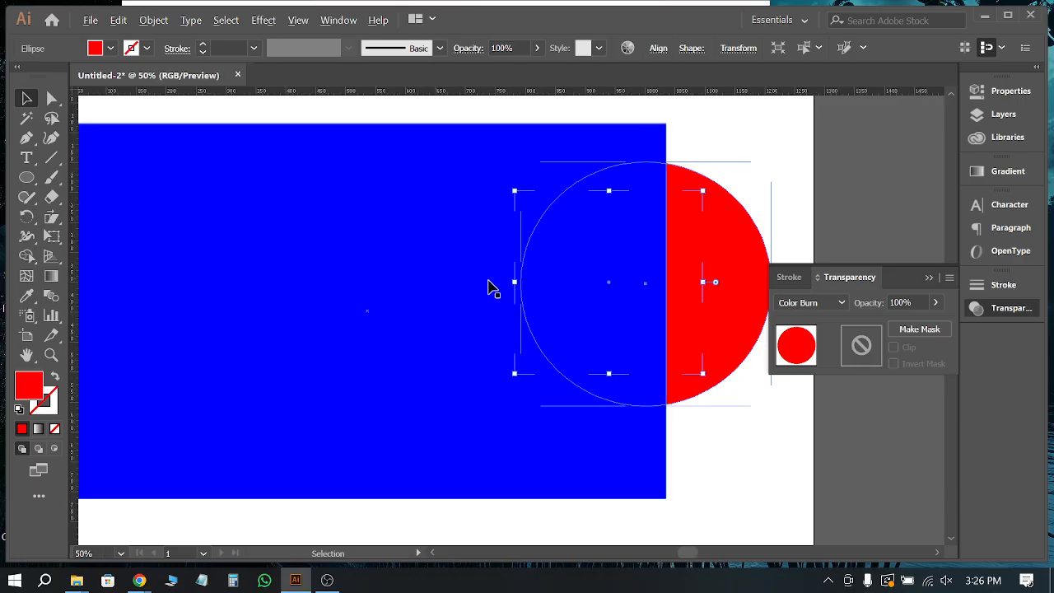
scroll(487, 286, down, 1)
scroll(574, 250, up, 4)
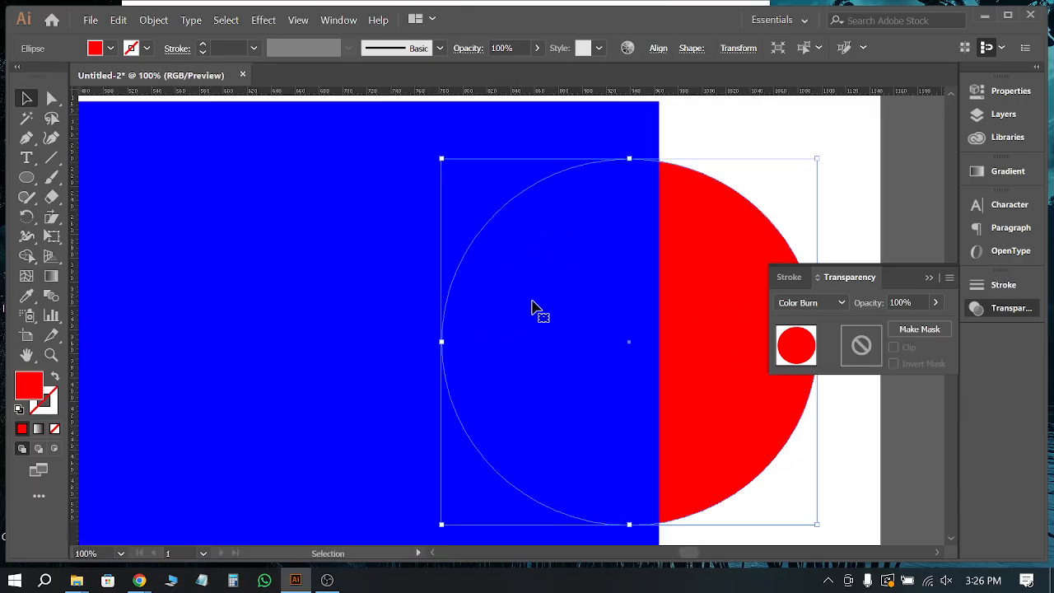
scroll(535, 309, down, 1)
Step: Set the red circle's blending mode to Lighten and shift it slightly to the right
click(818, 303)
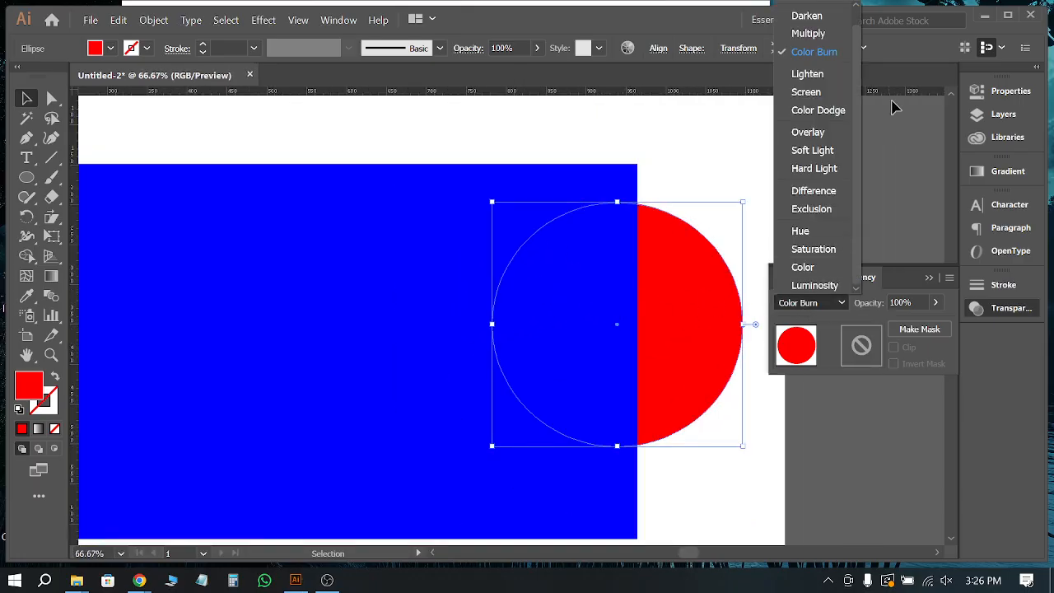
click(805, 72)
click(722, 134)
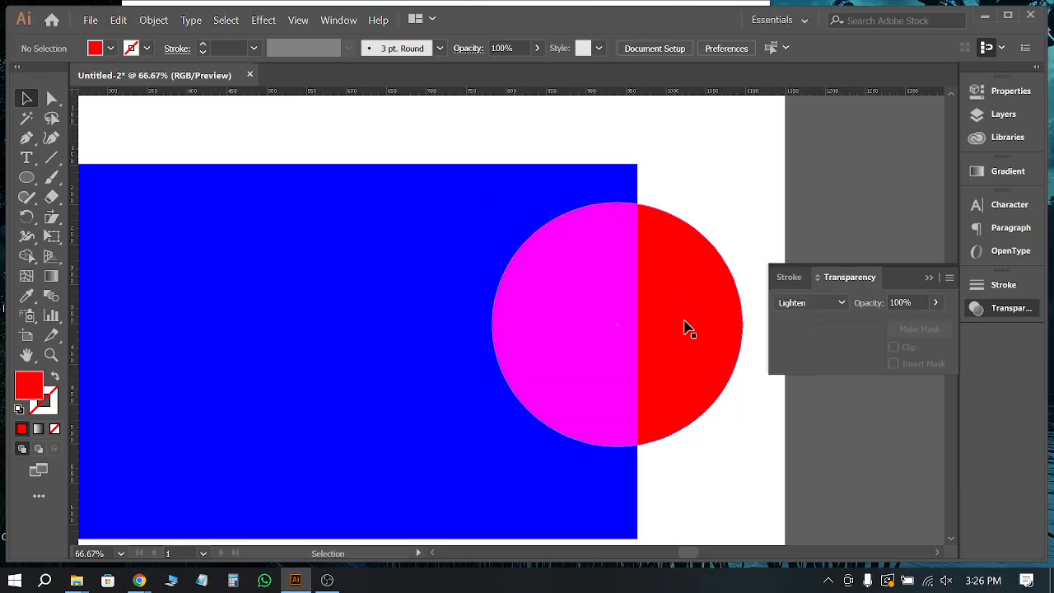
mouse_move(684, 327)
mouse_down()
mouse_move(659, 353)
mouse_move(716, 346)
mouse_move(684, 346)
mouse_up()
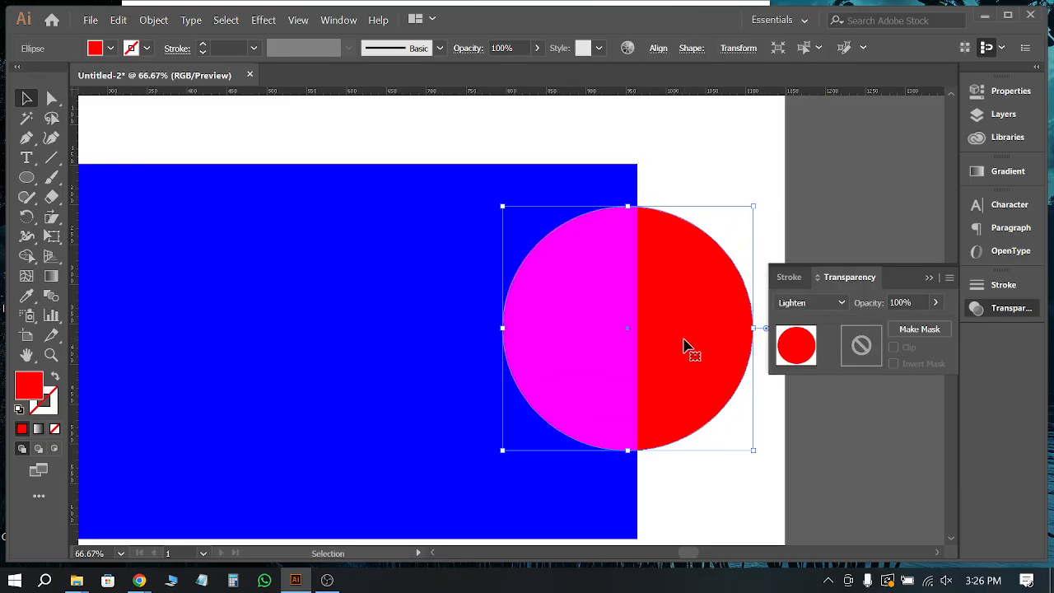
Step: Apply the Screen blending mode to the red circle
click(818, 303)
click(820, 92)
click(720, 162)
click(733, 260)
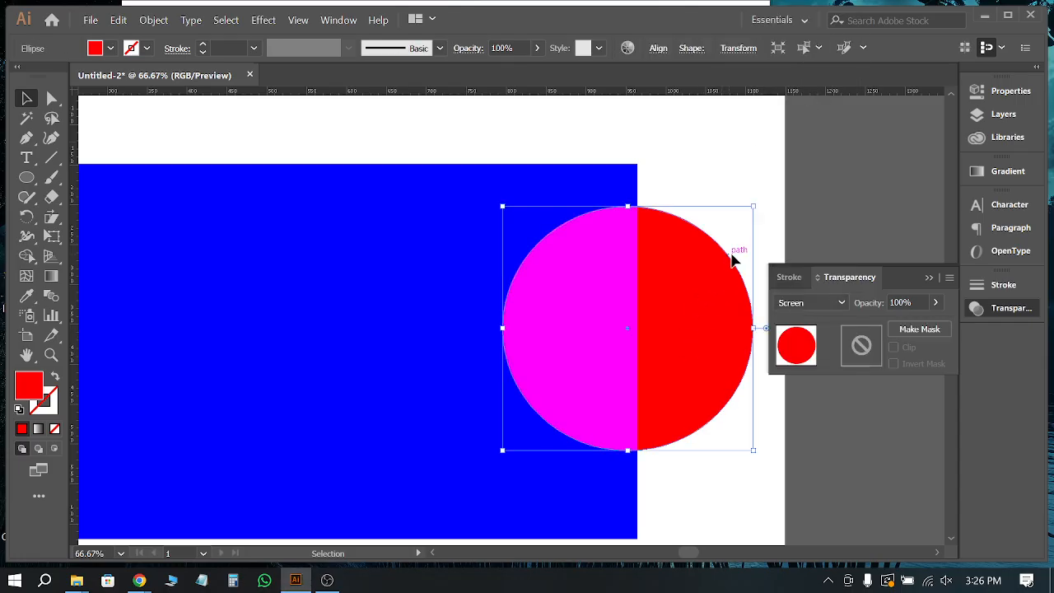
Step: Apply the Color Dodge blending mode to the red circle
click(799, 303)
click(830, 110)
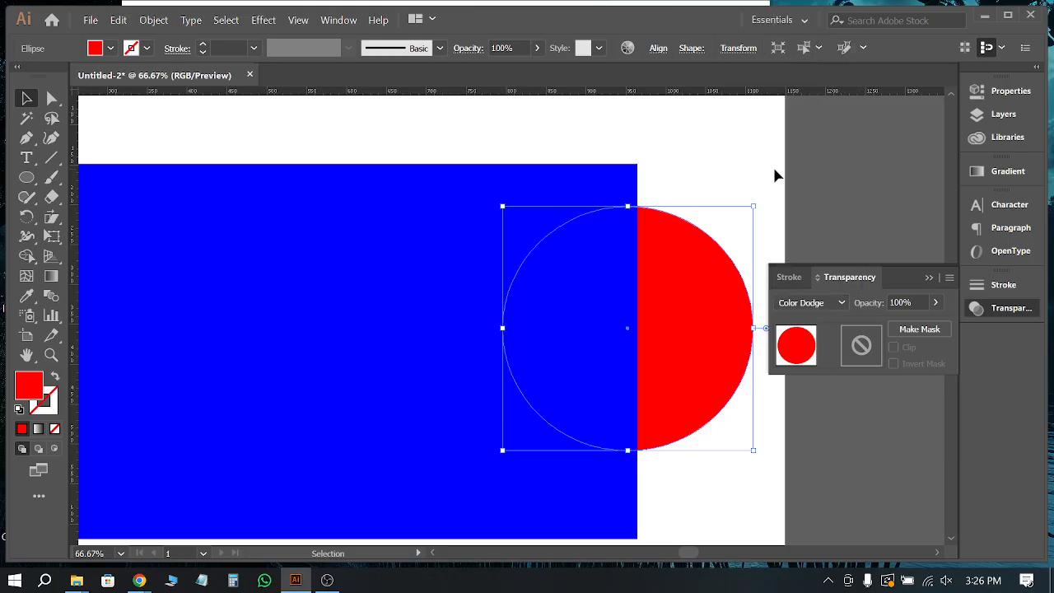
click(776, 174)
click(680, 289)
Step: Apply the Overlay blending mode to the red circle and deselect it
click(815, 303)
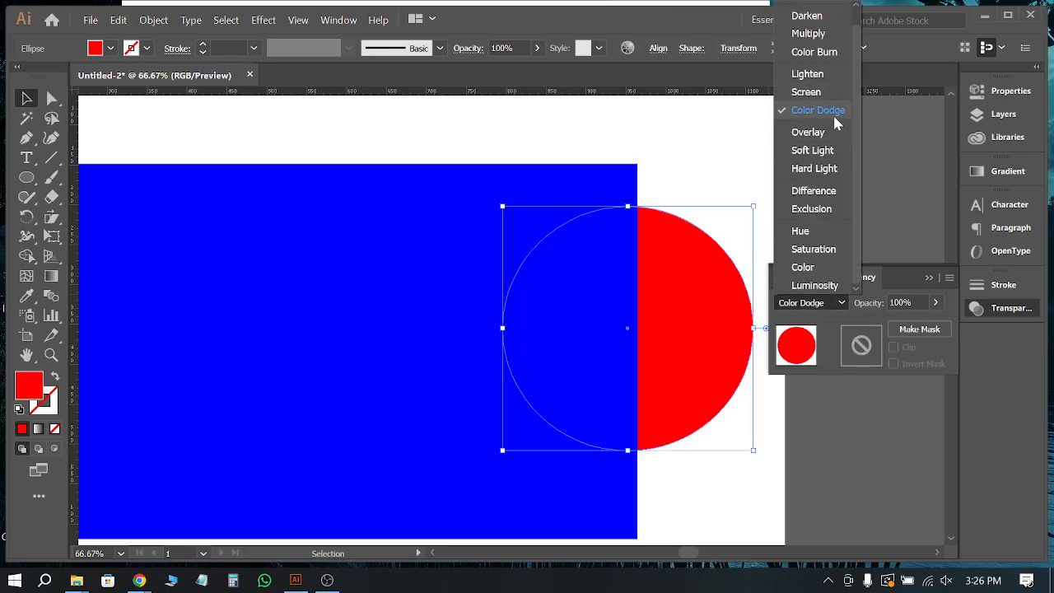
click(803, 133)
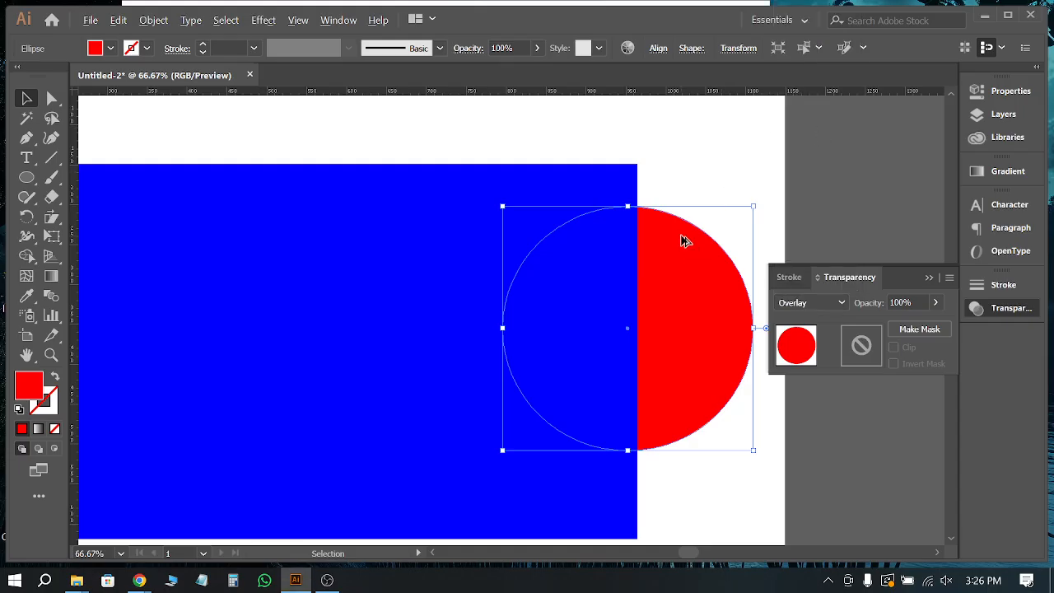
scroll(682, 241, down, 3)
scroll(684, 238, up, 1)
click(800, 303)
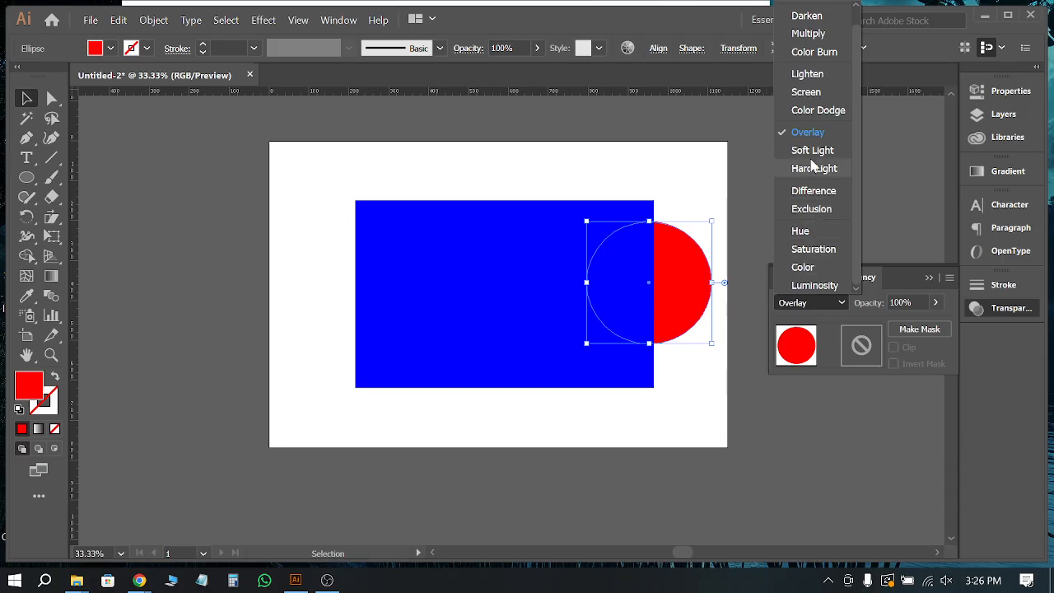
click(595, 155)
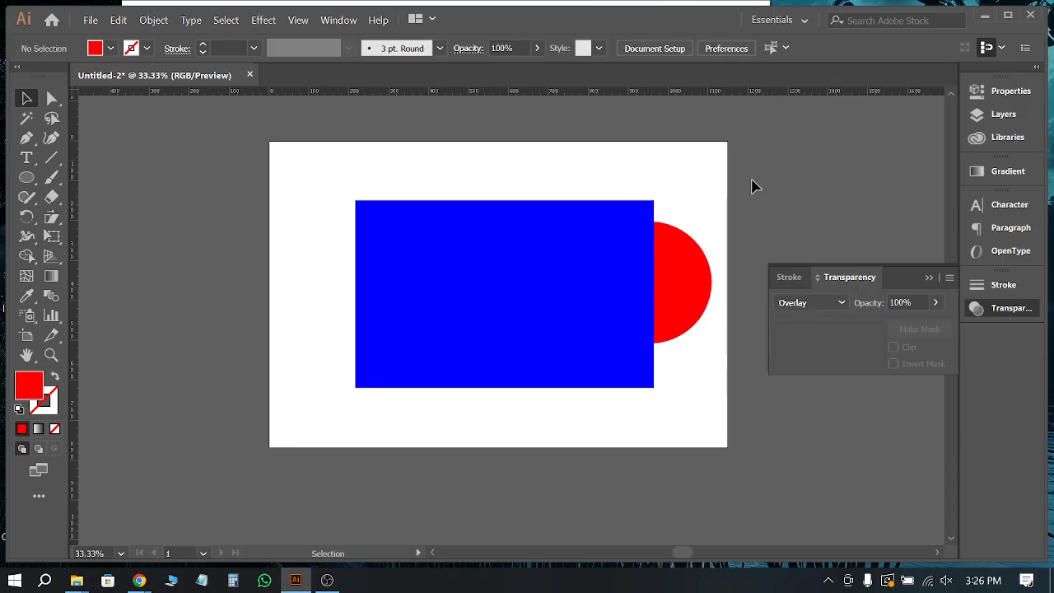
Step: Paste the city skyline photo from the clipboard history onto the artboard over the shapes
drag(730, 178, 589, 318)
mouse_move(139, 580)
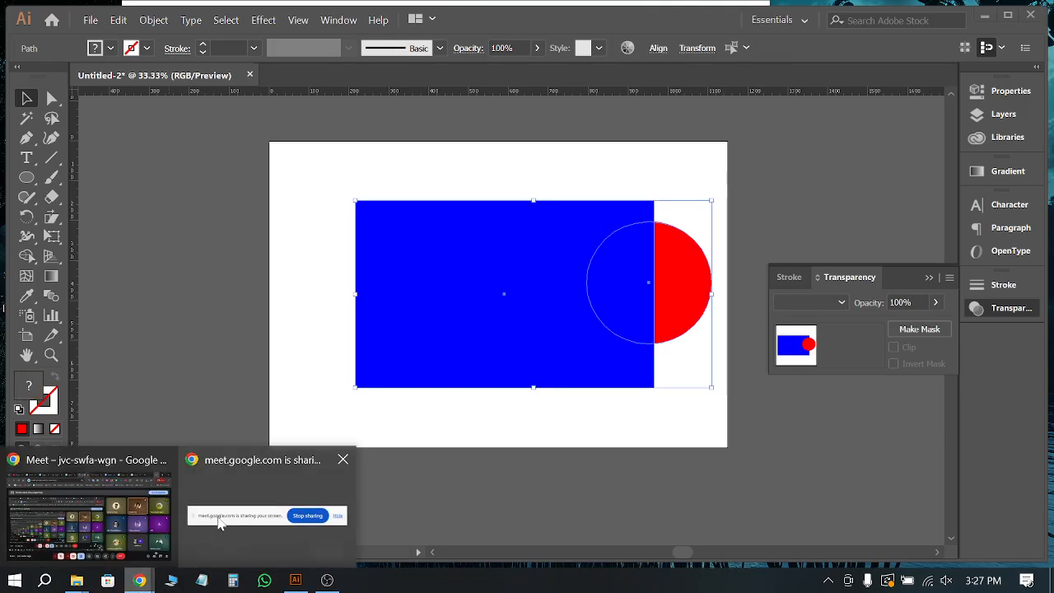
click(484, 449)
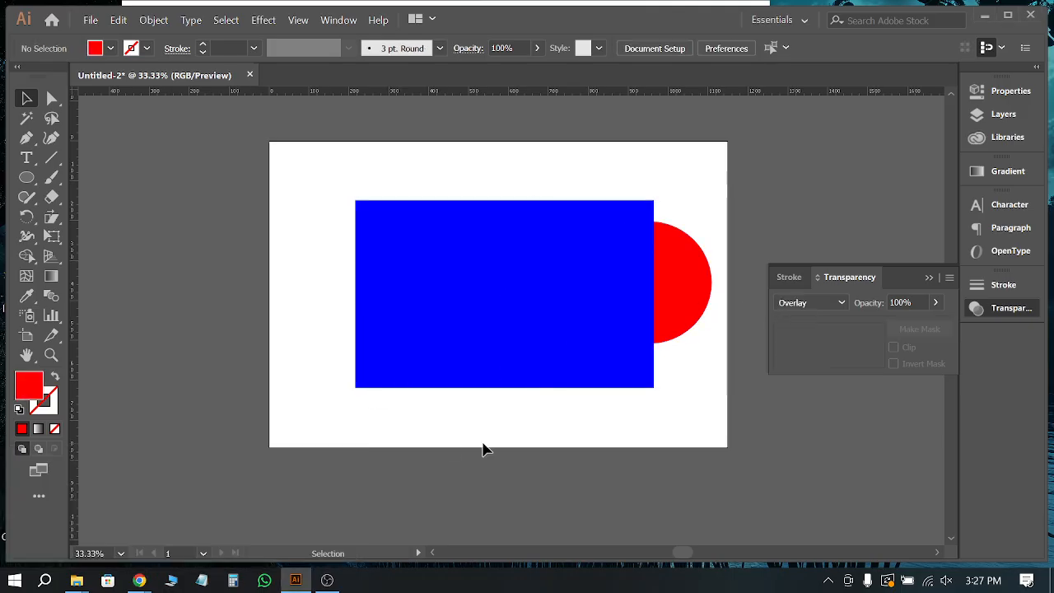
key(super+v)
click(898, 316)
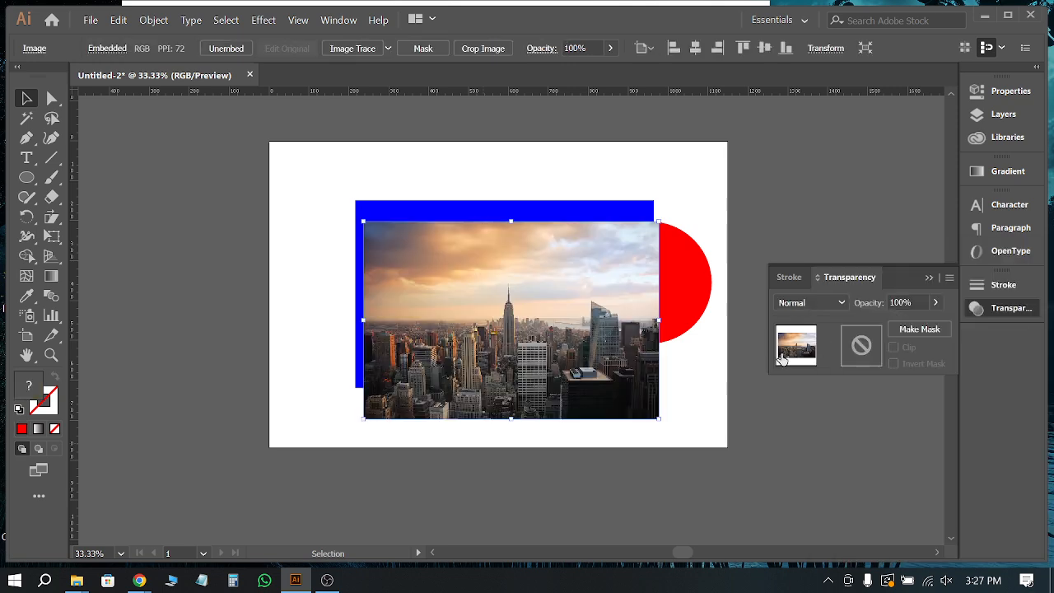
Step: Move the blue rectangle off the artboard and place the red circle within the skyline photo's area
click(716, 443)
drag(621, 213, 347, 149)
drag(694, 287, 628, 344)
Step: Bring the red circle in front of the skyline photo and move it over the photo's left half
right_click(628, 344)
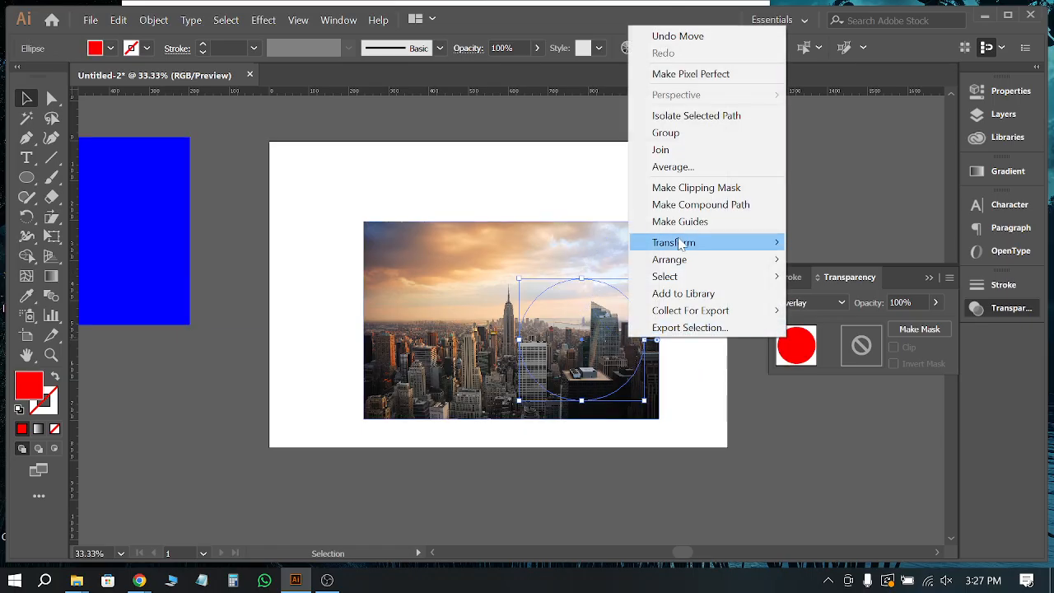
mouse_move(700, 259)
click(859, 258)
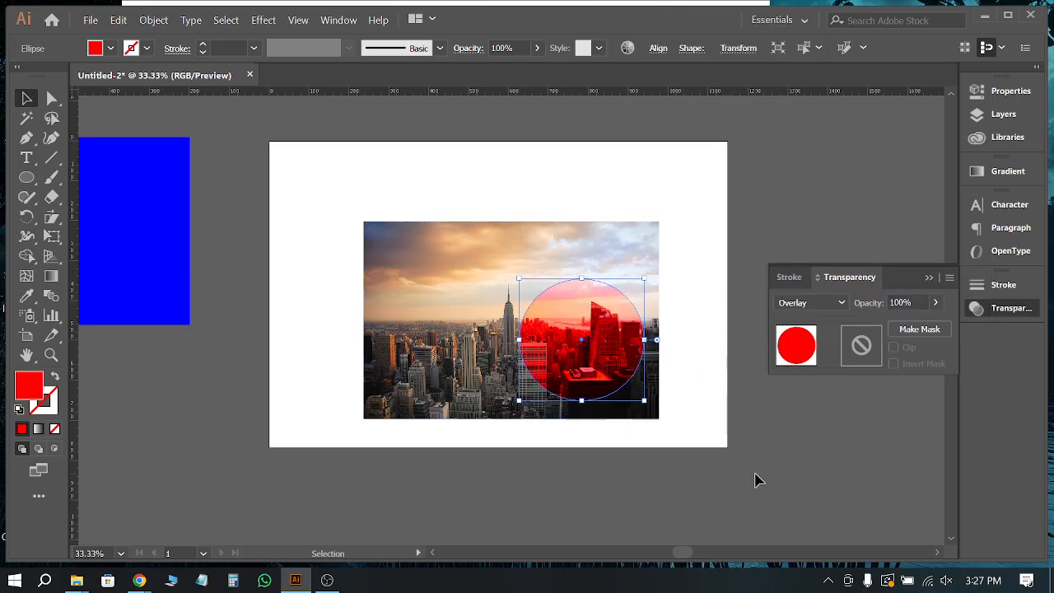
click(755, 477)
drag(565, 357, 436, 376)
scroll(436, 377, up, 2)
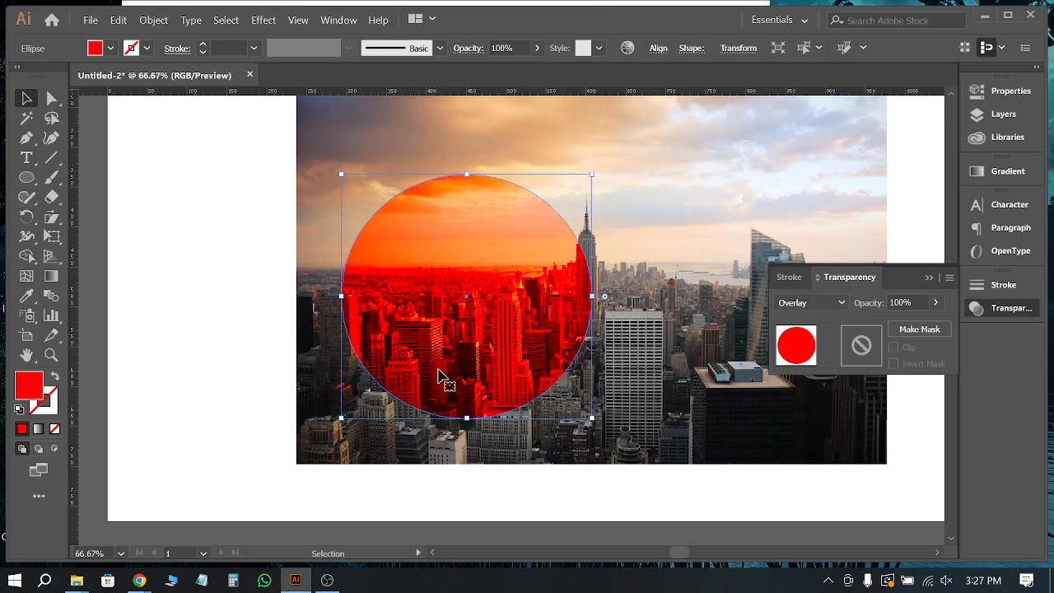
Step: Set the red circle's blending mode back to Normal over the skyline photo
click(110, 48)
key(Escape)
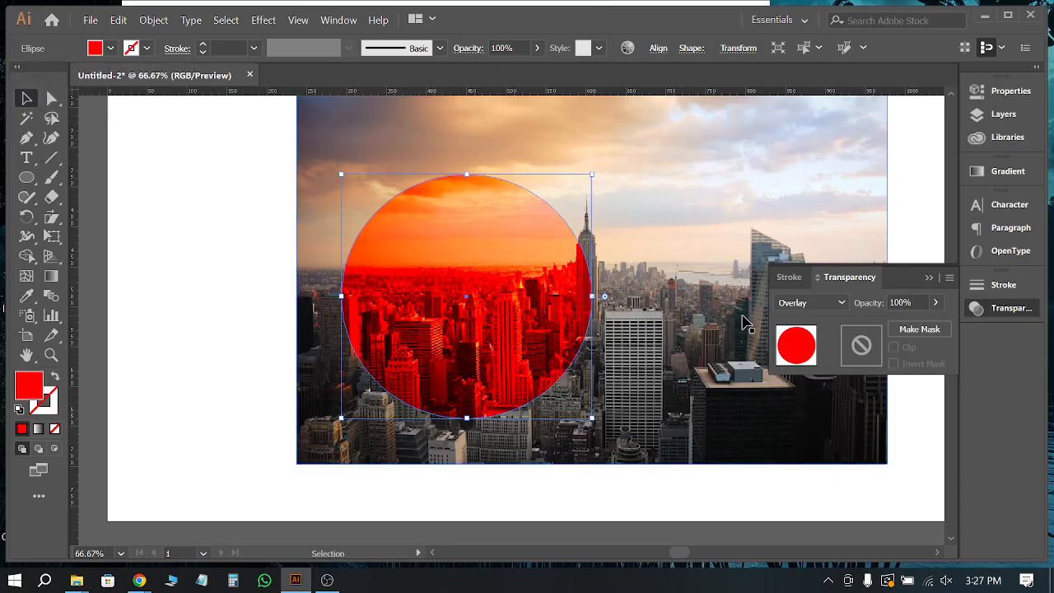
click(811, 302)
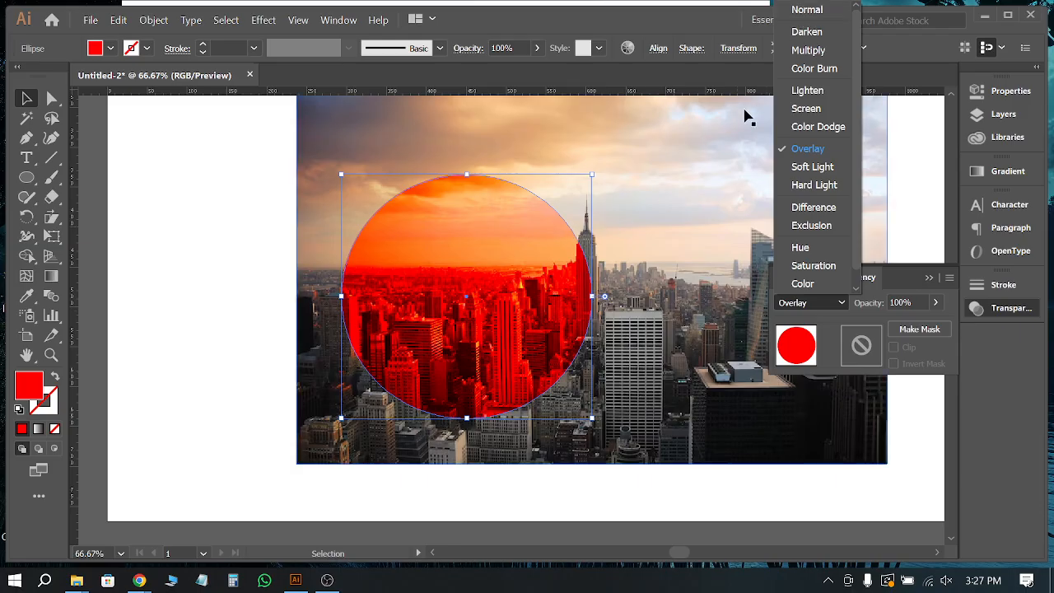
click(805, 10)
click(344, 224)
click(494, 251)
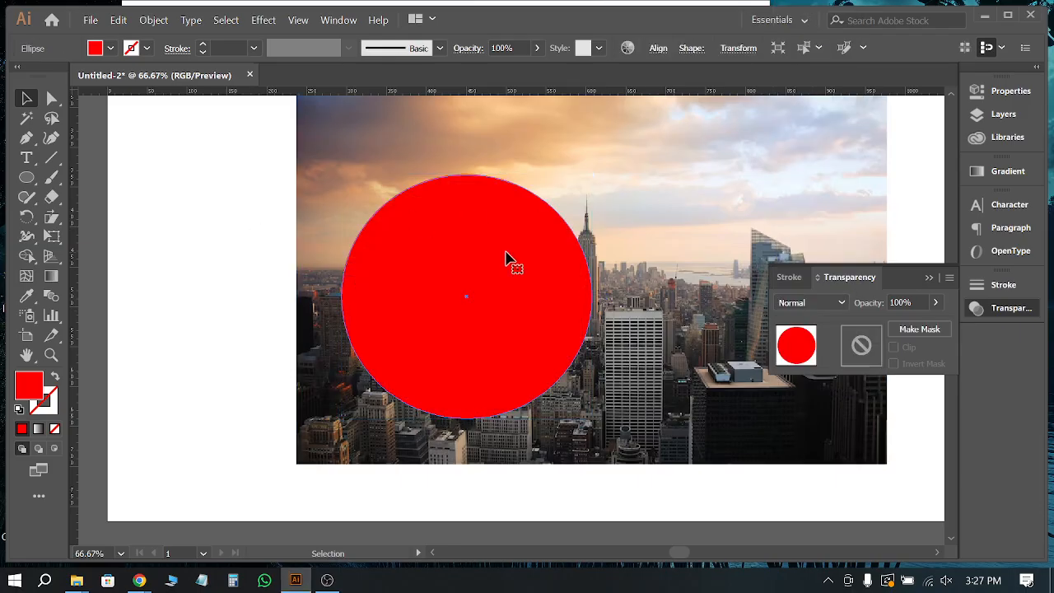
Step: Apply the Darken blending mode to the red circle over the photo and deselect it
click(841, 303)
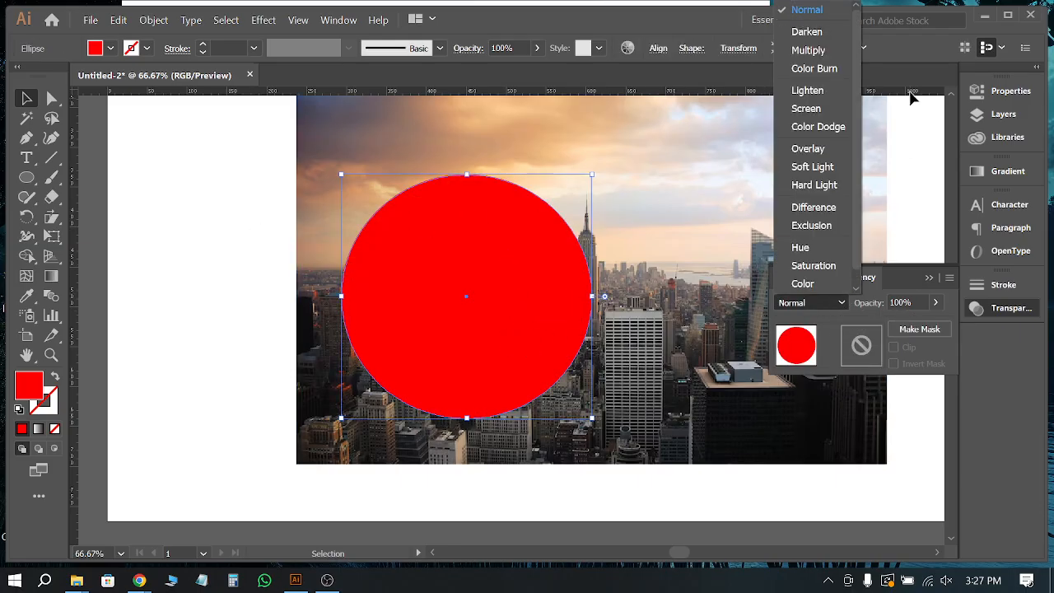
click(805, 30)
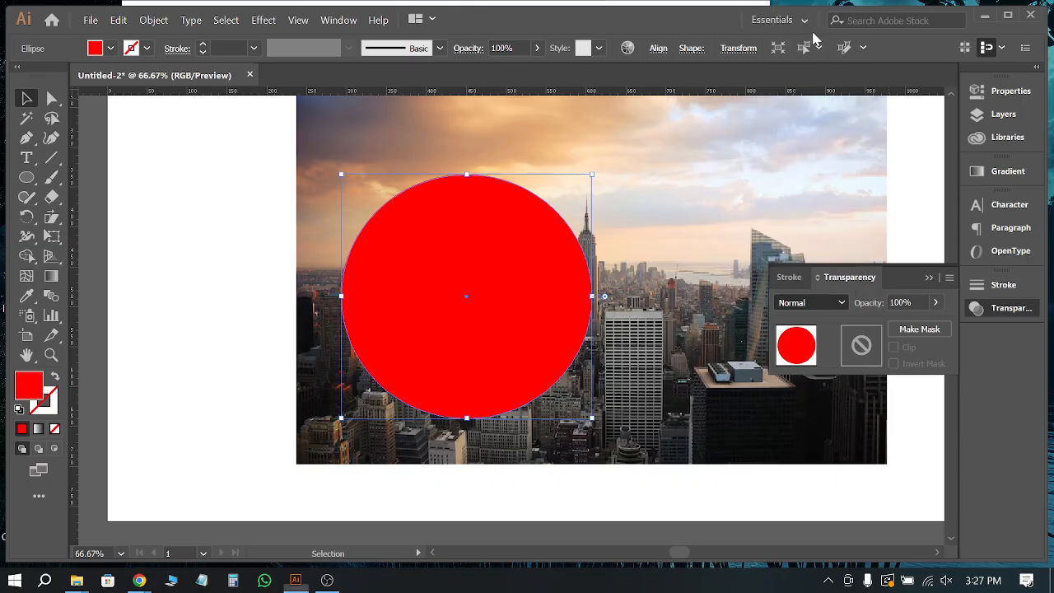
click(268, 307)
scroll(548, 320, up, 2)
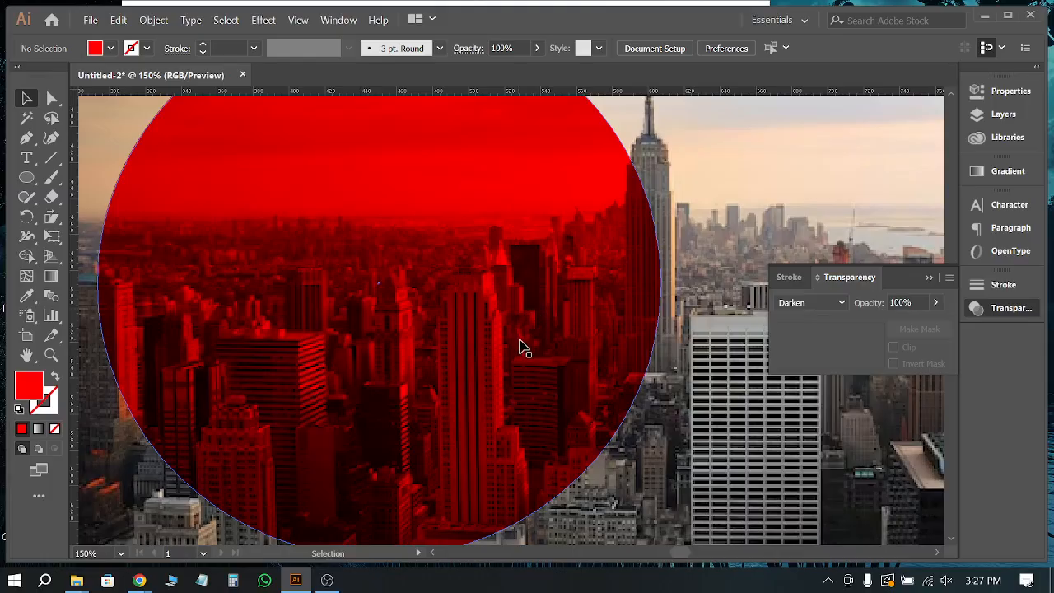
Step: Try the Multiply and Color Burn blending modes with nothing selected
scroll(521, 346, down, 1)
click(807, 303)
click(811, 33)
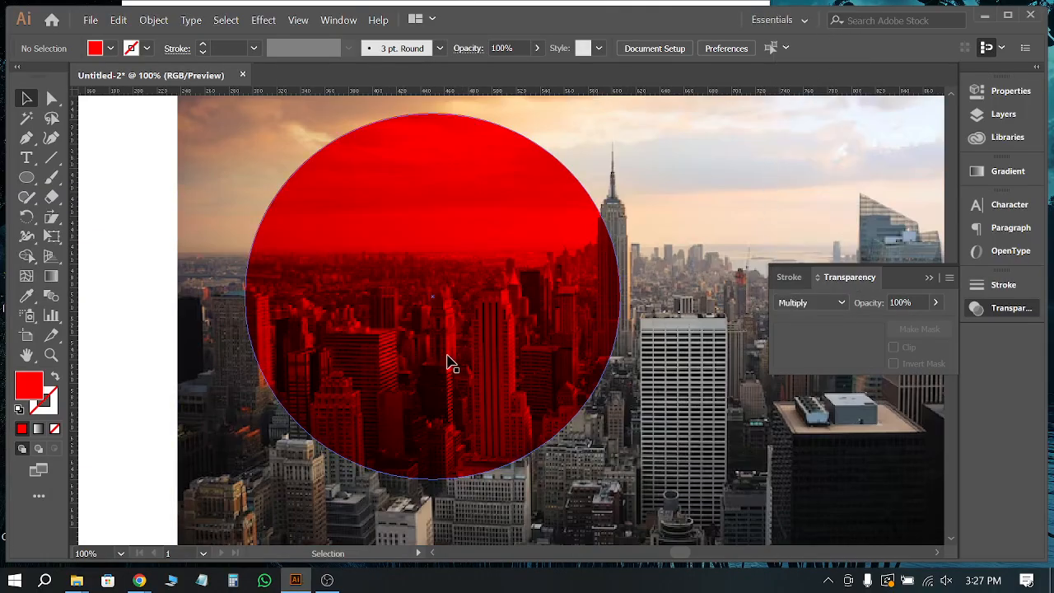
click(835, 302)
click(830, 54)
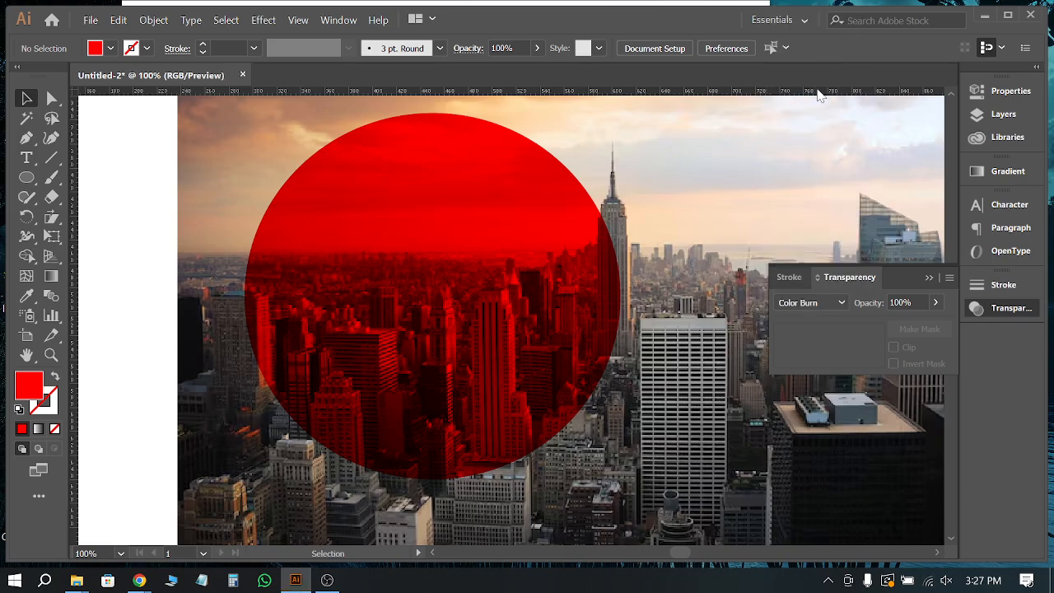
Step: Select the red circle over the photo and apply the Multiply and Color Burn blending modes in turn
click(518, 274)
click(814, 302)
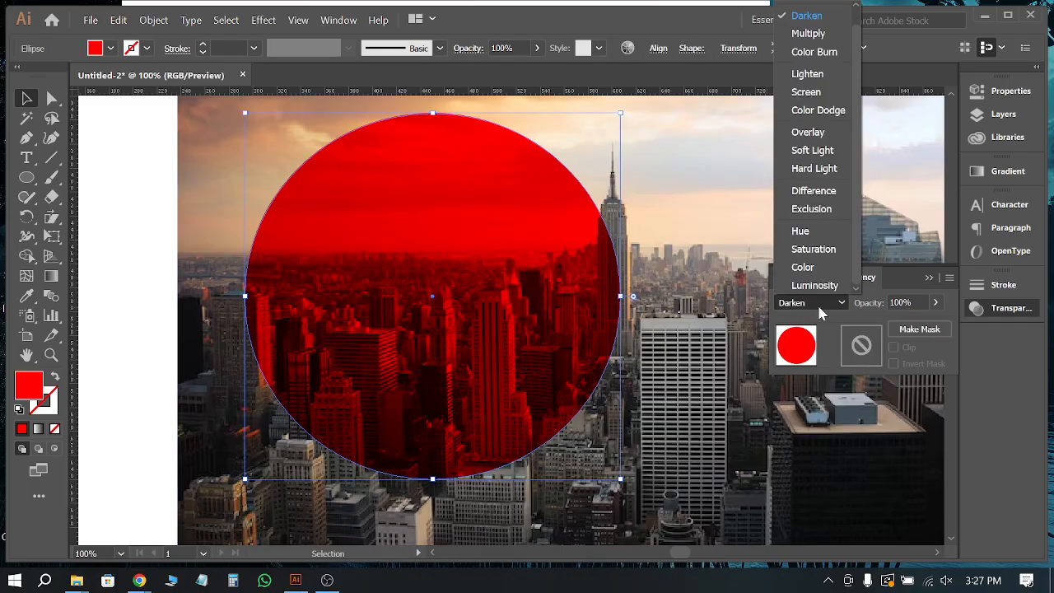
click(822, 37)
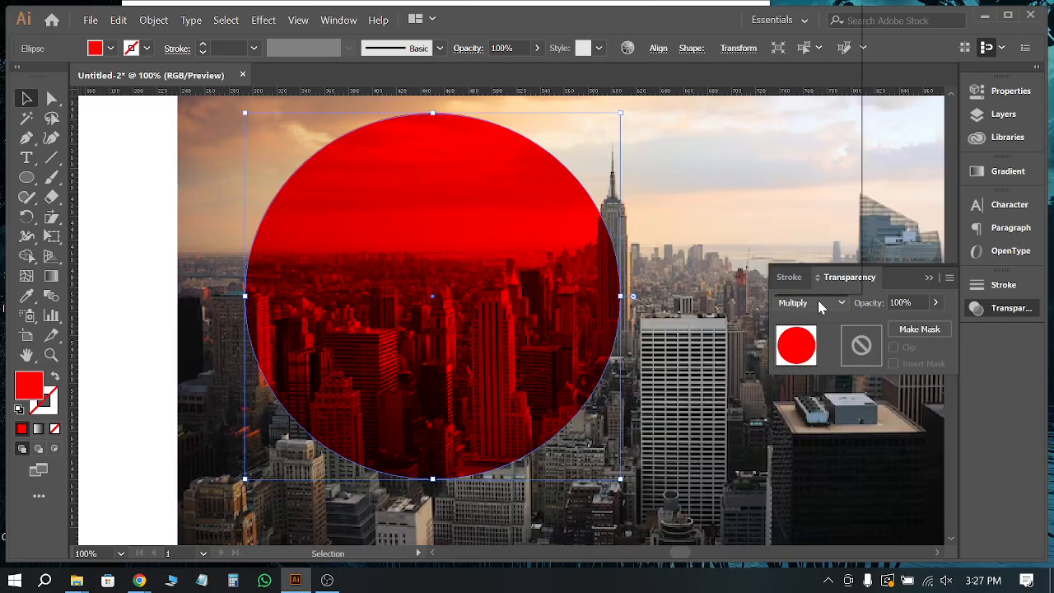
click(819, 304)
click(831, 53)
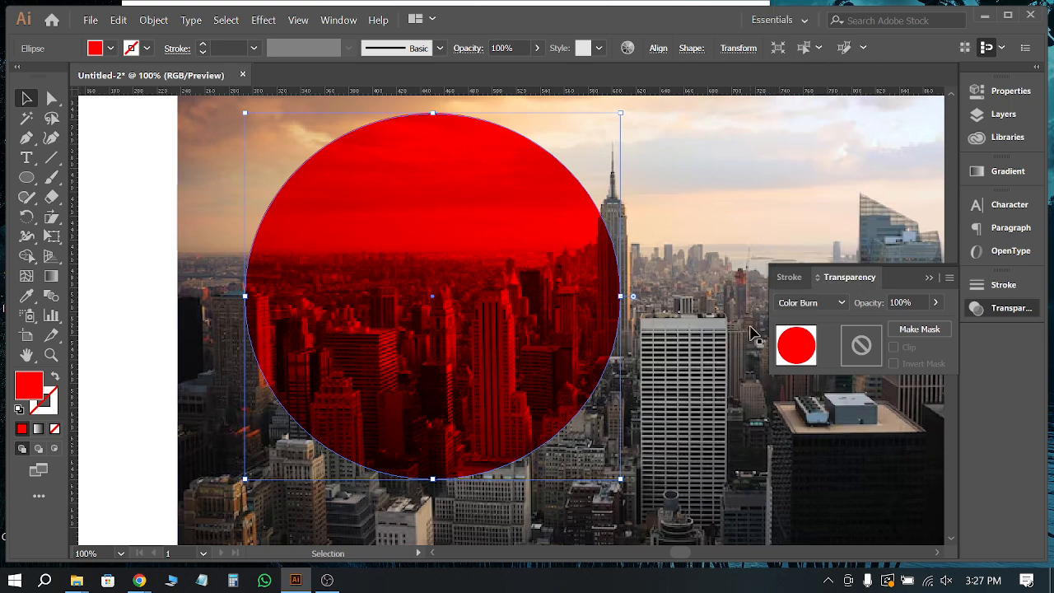
Step: Apply the Lighten blending mode to the red circle over the photo and deselect it
click(835, 303)
click(813, 73)
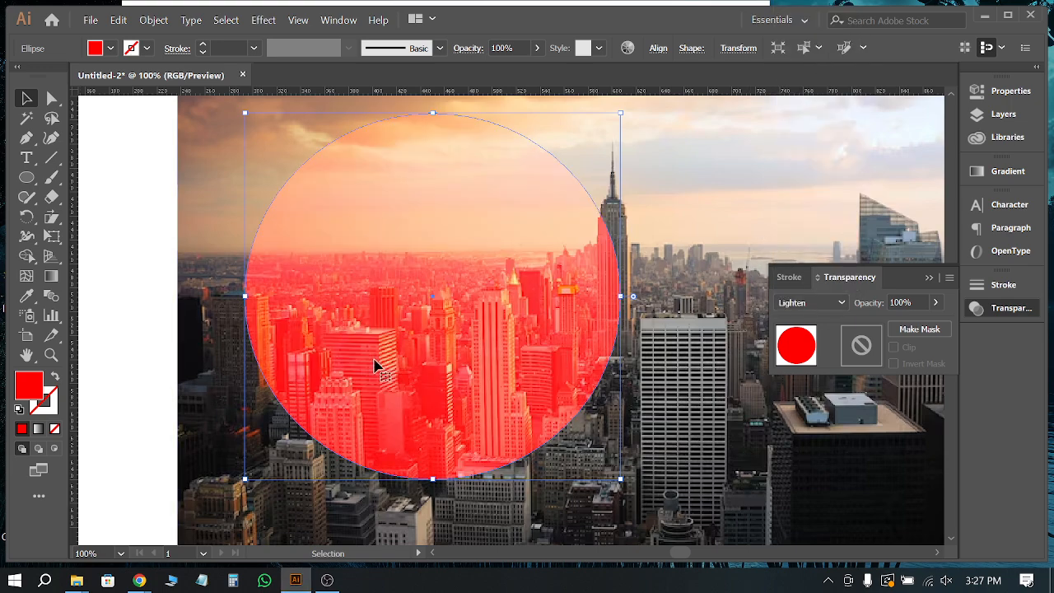
click(132, 326)
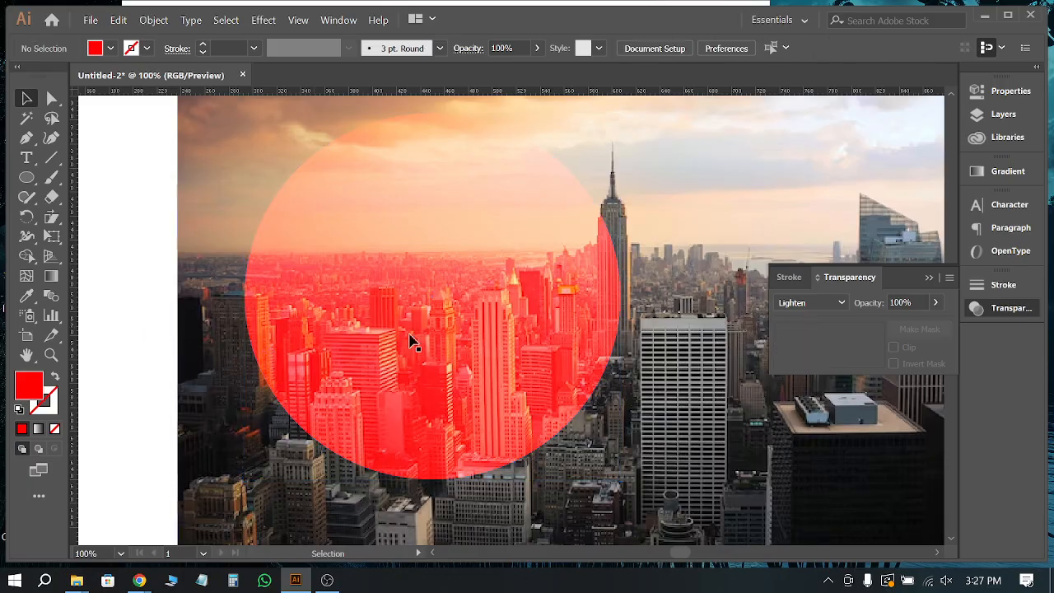
Step: Select the red circle over the photo and apply the Screen blending mode
click(494, 367)
click(811, 303)
click(791, 89)
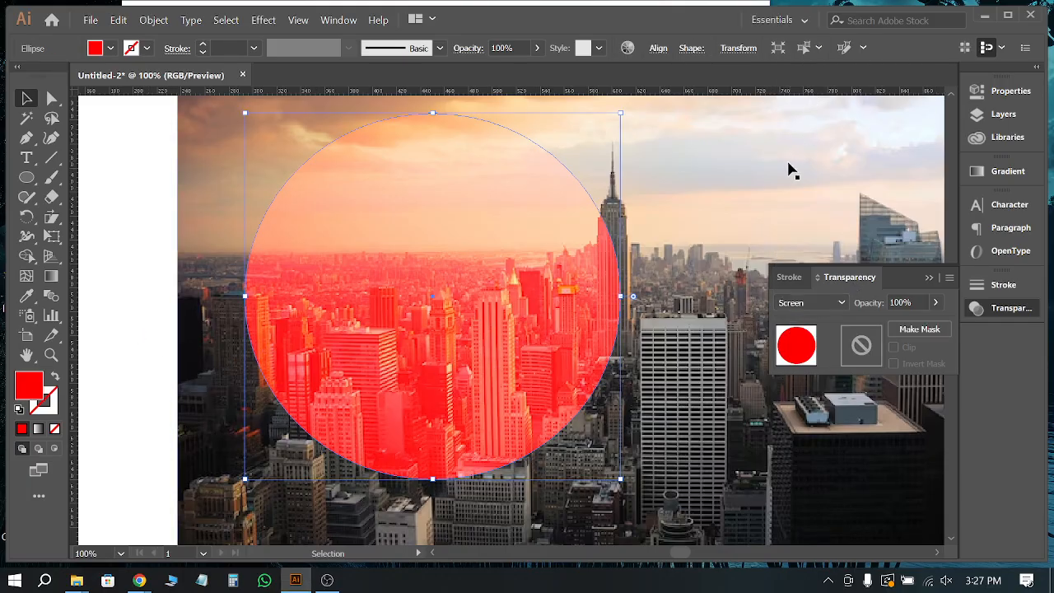
Step: Apply the Color Dodge blending mode to the red circle and inspect the blended buildings up close
click(815, 301)
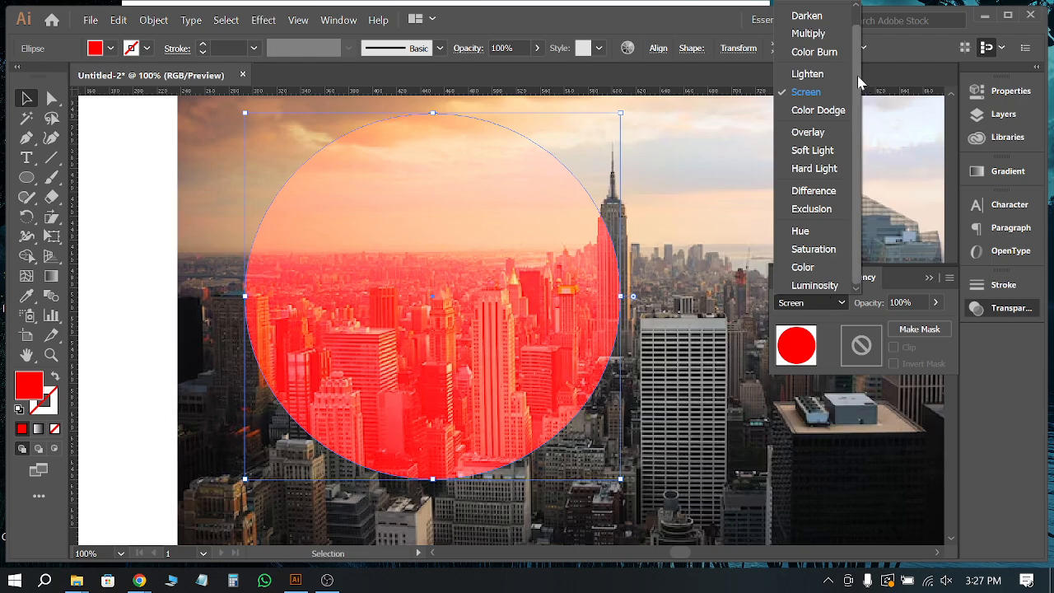
click(823, 110)
scroll(553, 328, up, 3)
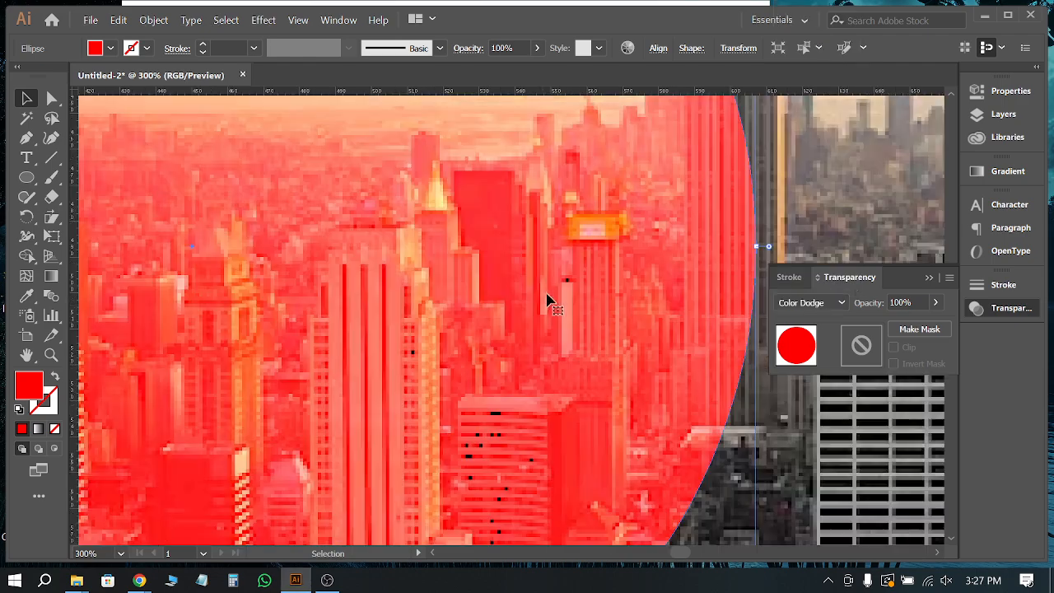
scroll(635, 289, down, 3)
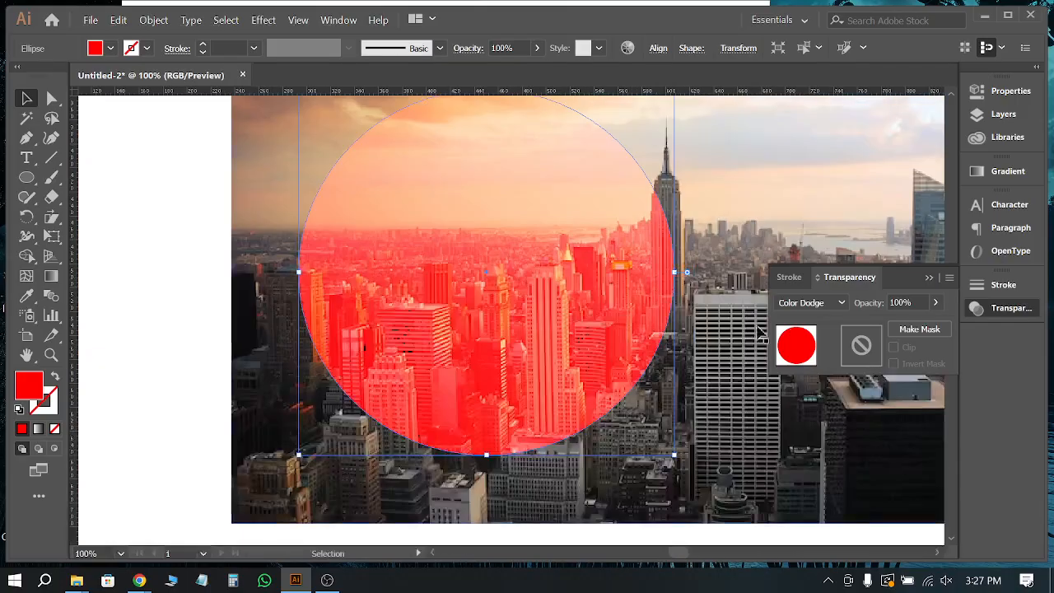
Step: Apply the Overlay blending mode to the red circle over the photo and deselect it
click(836, 301)
click(820, 136)
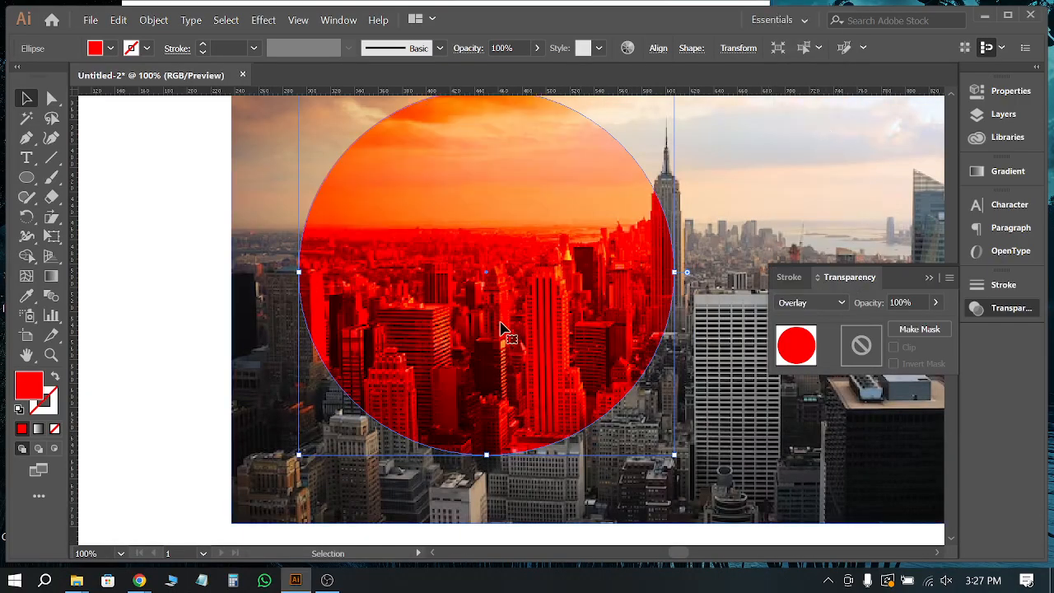
click(158, 346)
Step: Select the red circle over the photo and apply the Soft Light blending mode
click(440, 343)
click(827, 303)
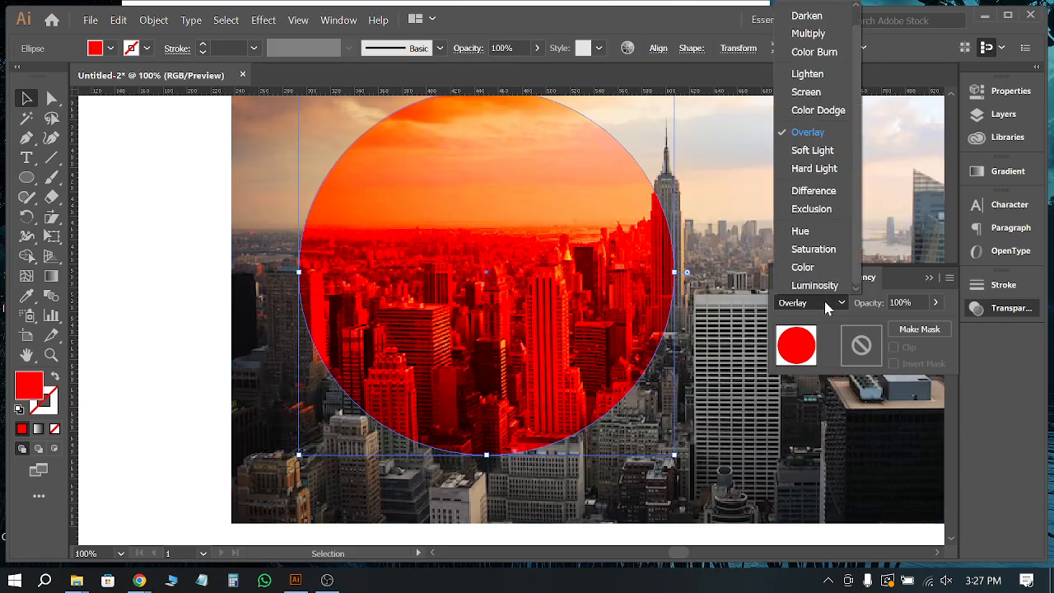
click(815, 151)
Step: Apply the Hard Light and Difference blending modes to the red circle in turn
click(812, 303)
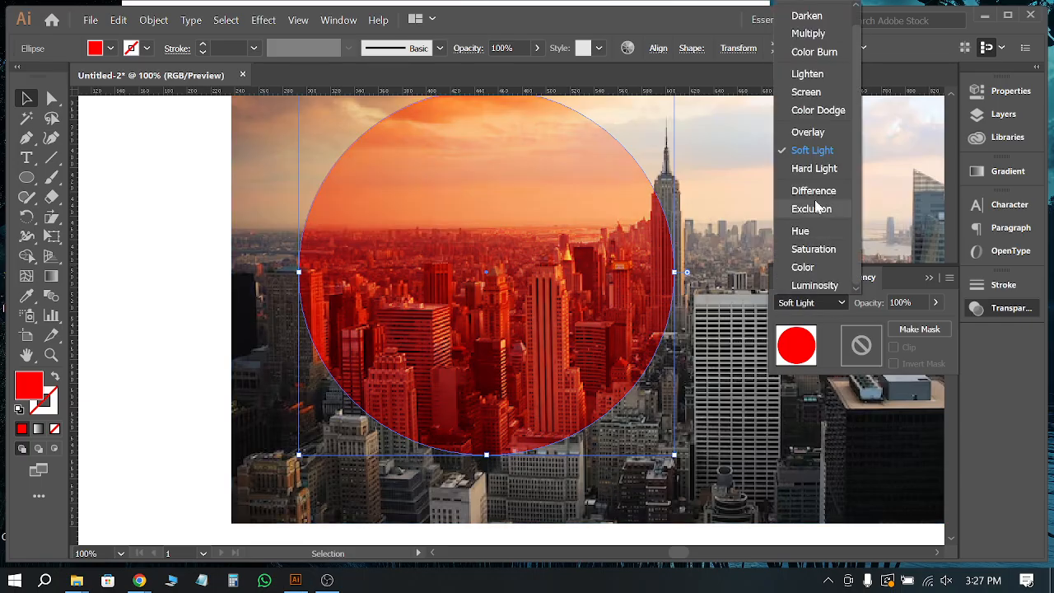
click(813, 170)
click(815, 303)
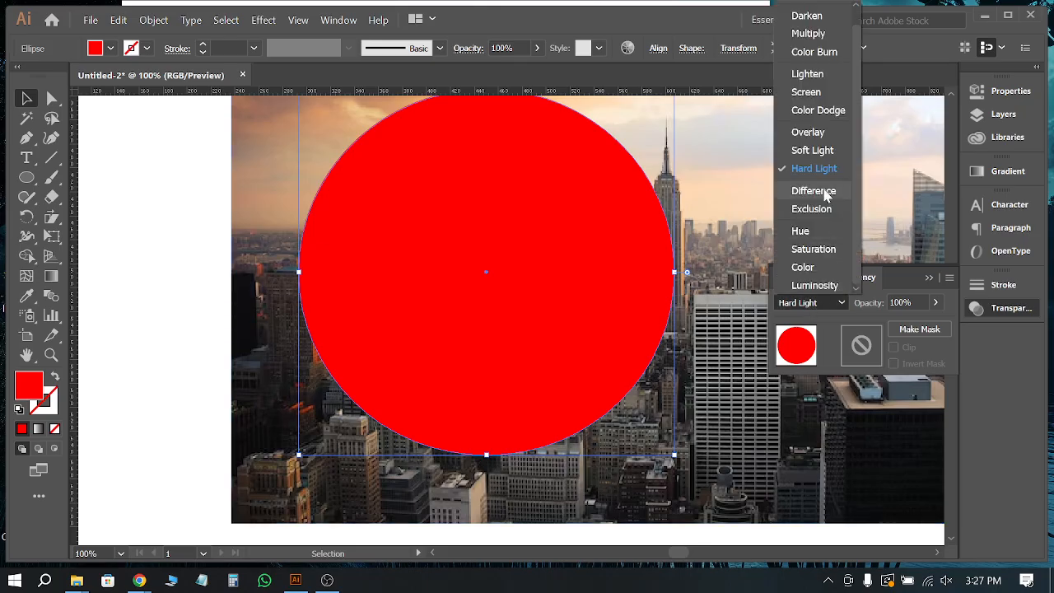
click(814, 191)
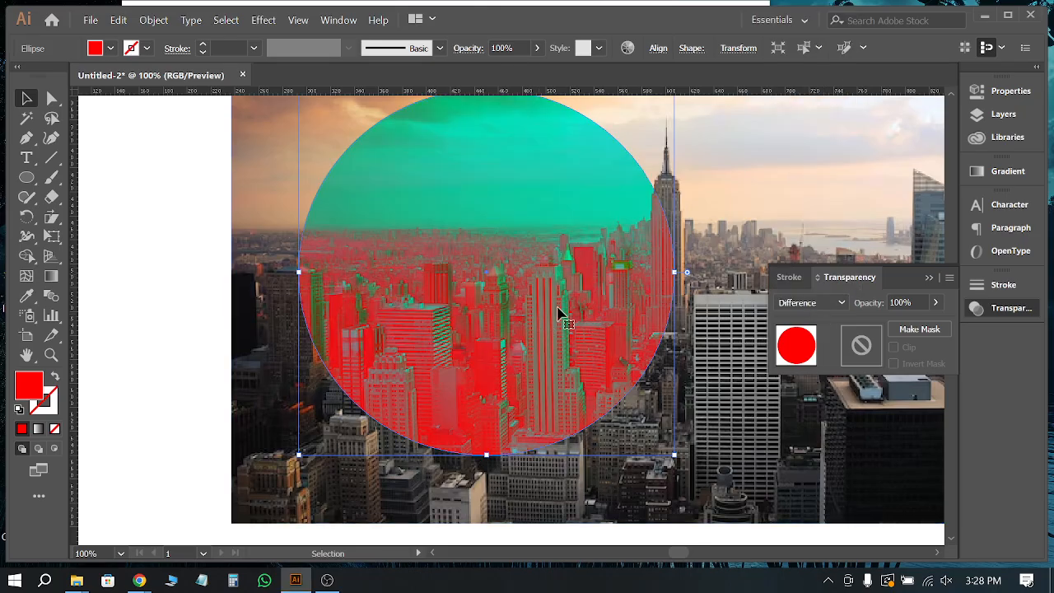
Step: Apply the Exclusion and Hue blending modes to the red circle in turn and deselect it
click(812, 303)
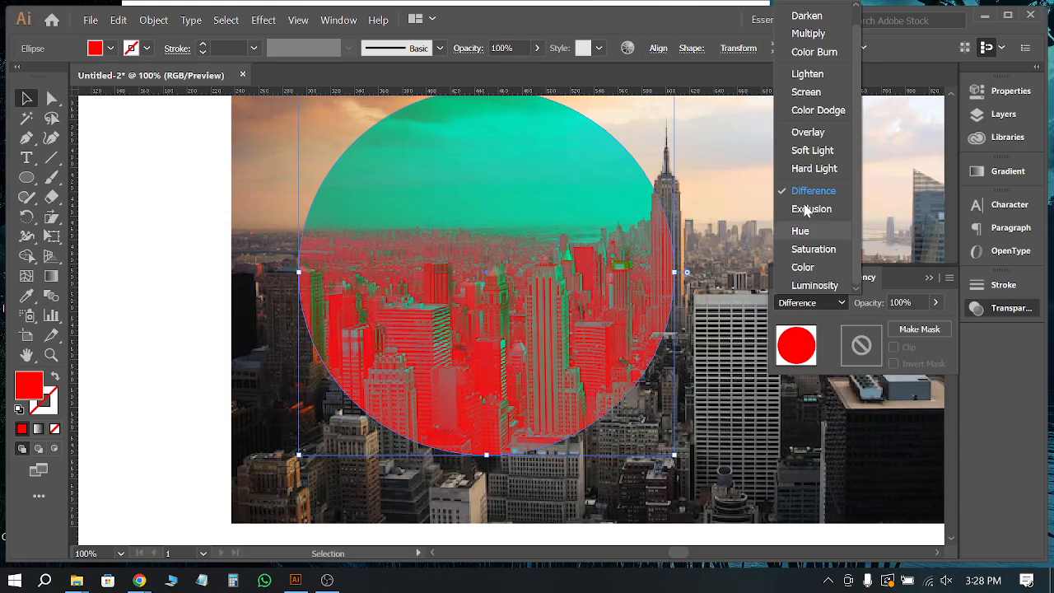
click(811, 209)
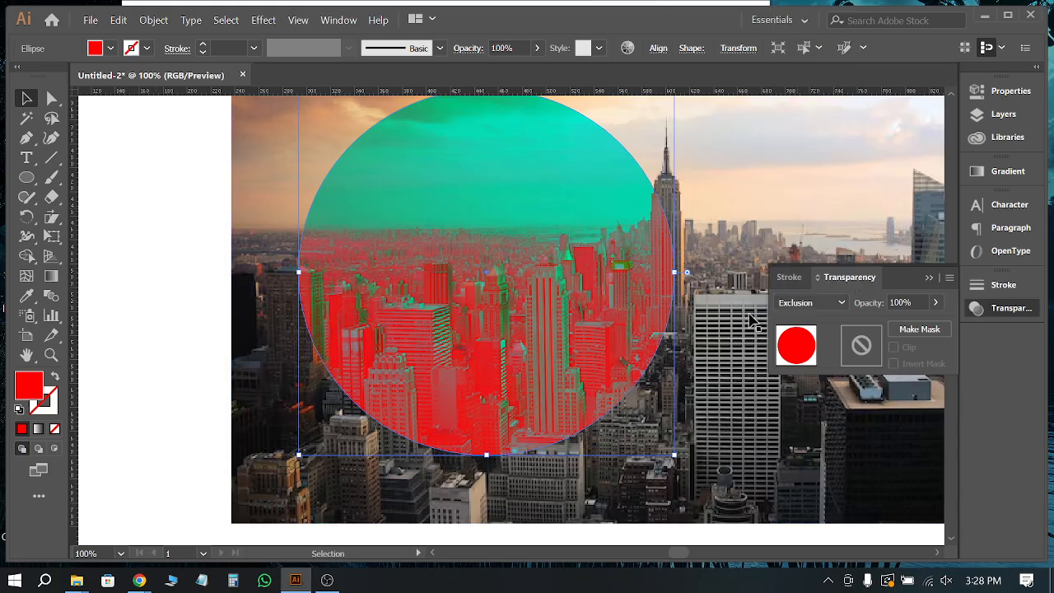
click(840, 302)
click(829, 227)
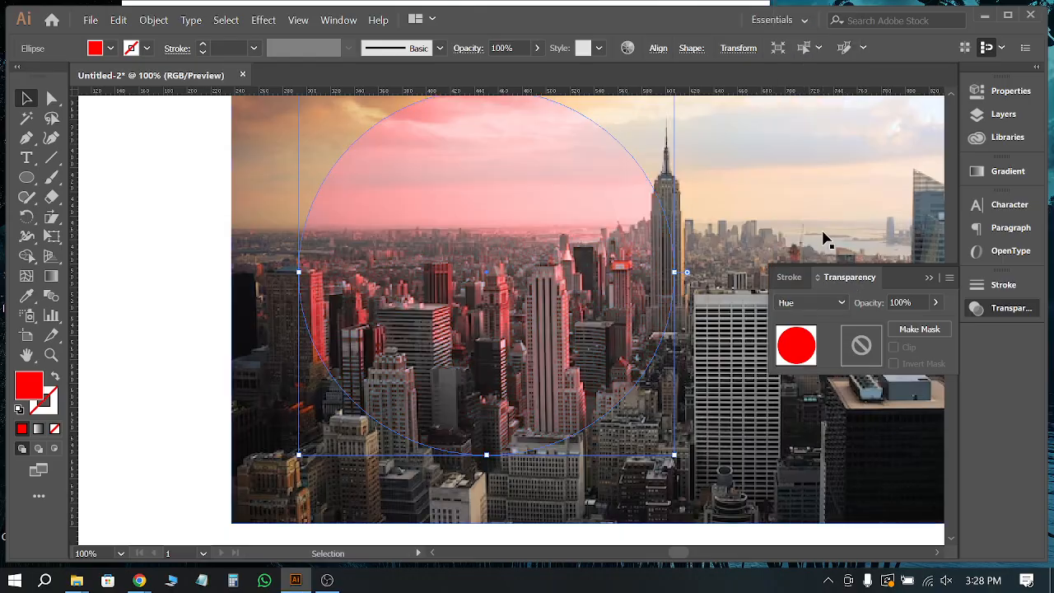
click(237, 240)
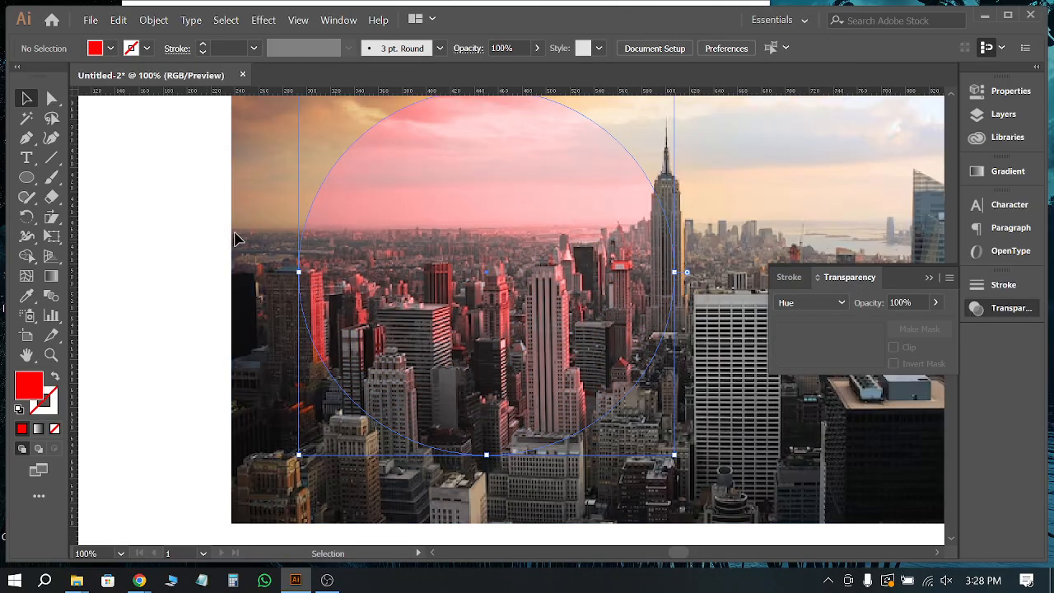
Step: Select the red circle over the photo and apply the Saturation blending mode
click(359, 360)
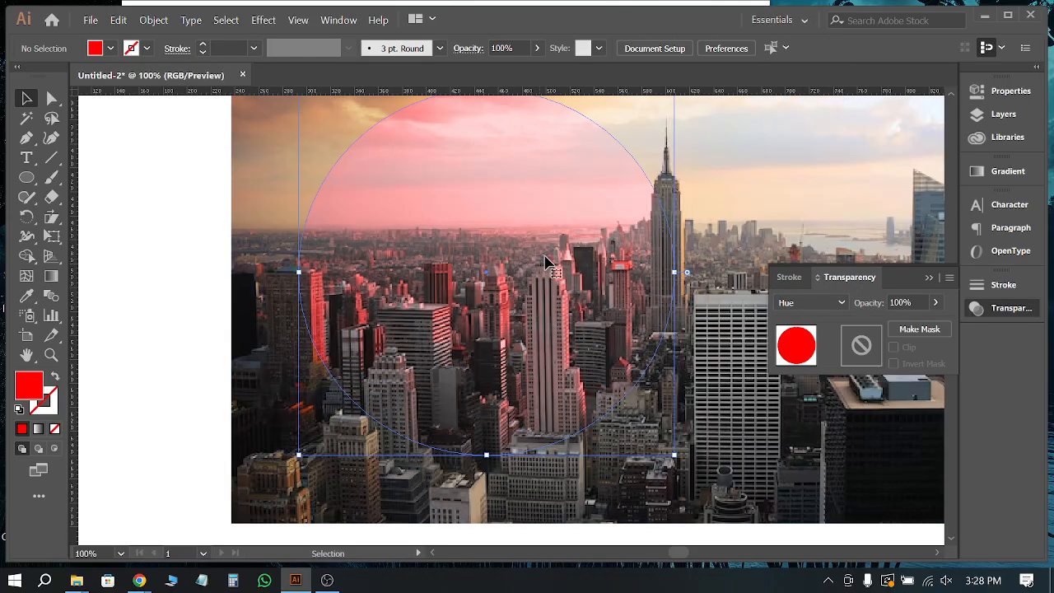
click(807, 302)
click(813, 250)
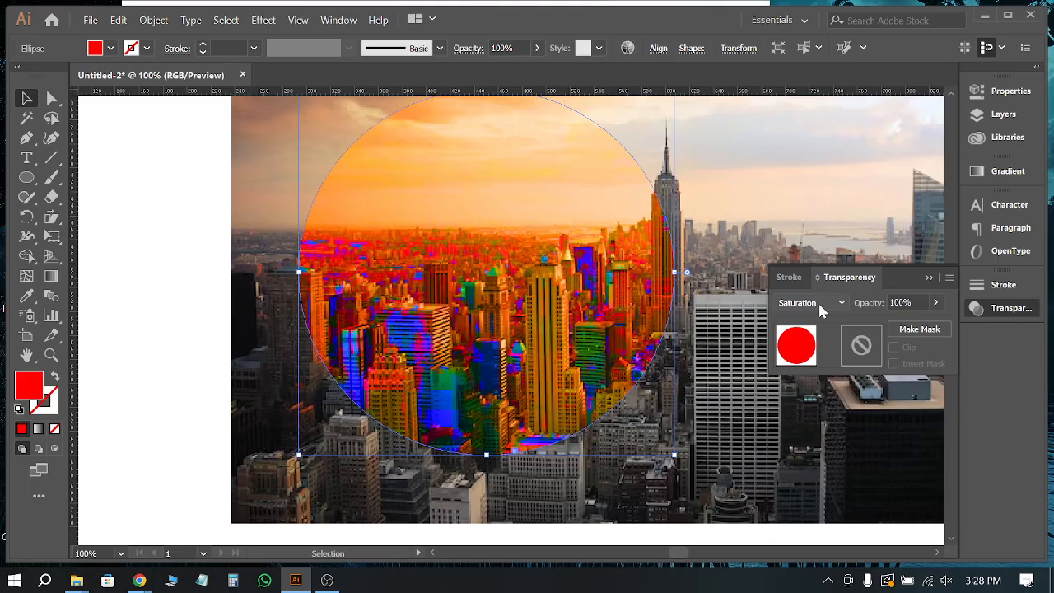
Step: Apply the Luminosity and Color blending modes to the red circle in turn
click(818, 300)
click(811, 283)
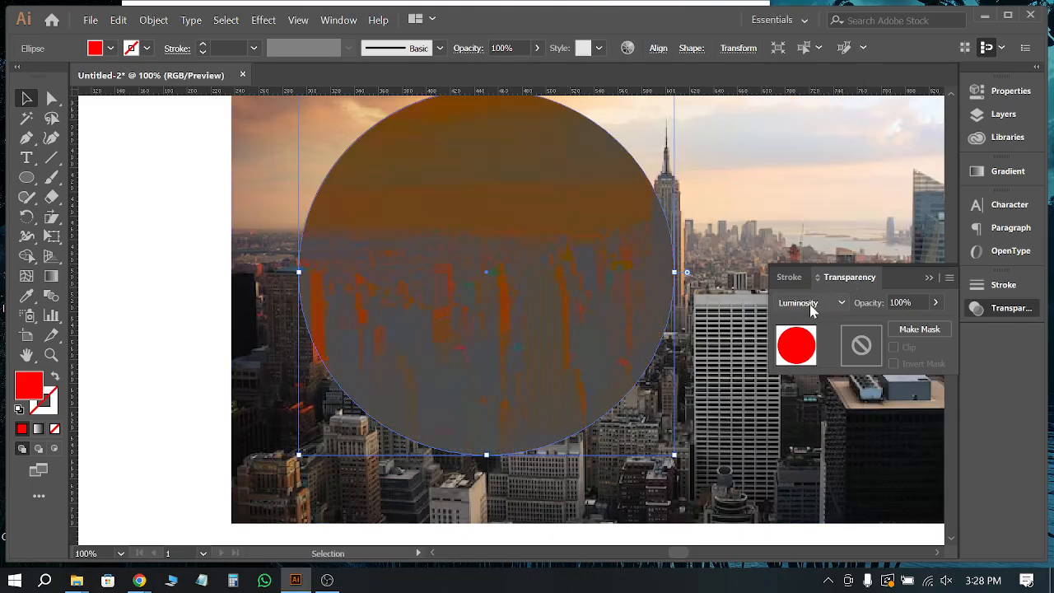
click(811, 305)
click(814, 267)
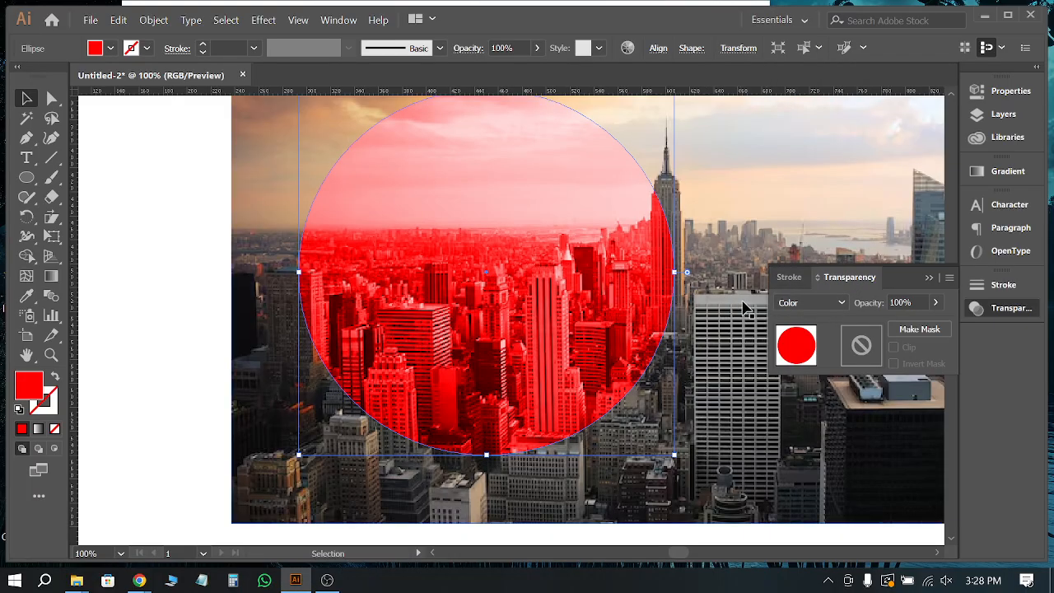
Step: Return the red circle's blending mode from Color to Normal
click(811, 303)
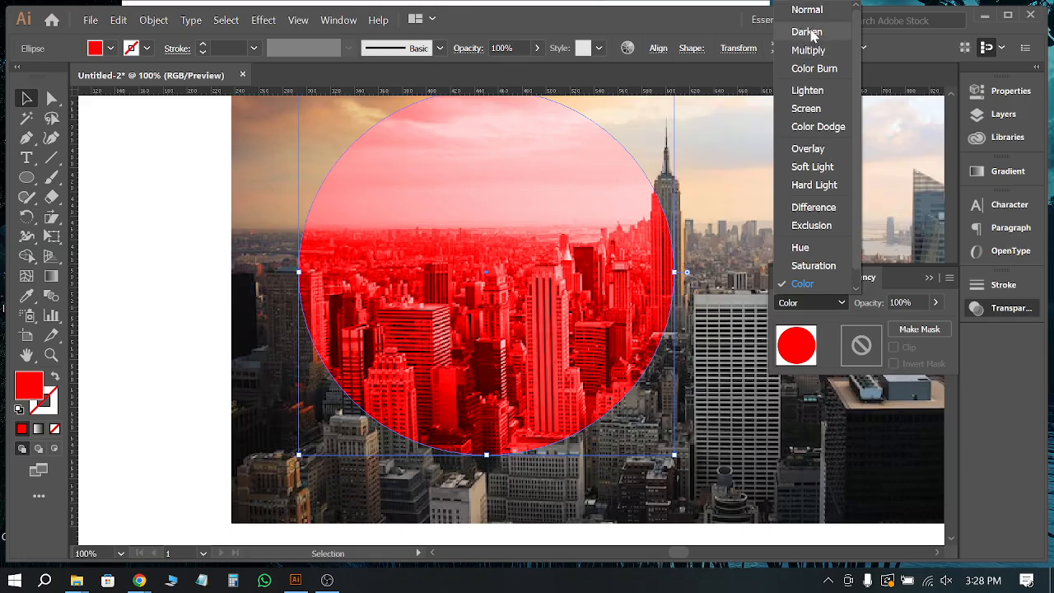
click(807, 9)
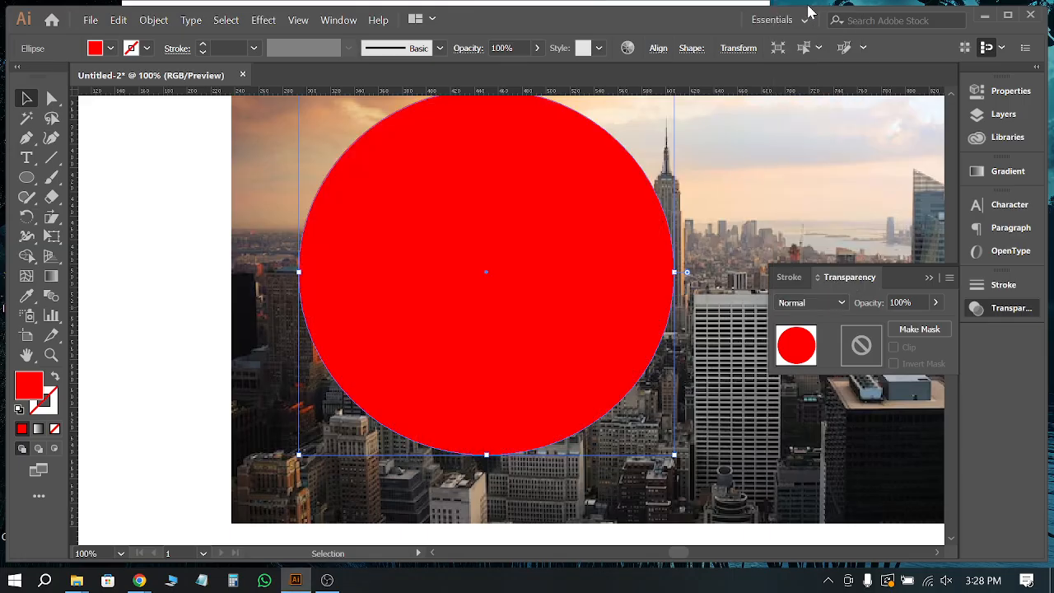
Step: Set the red circle's blending mode over the skyline photo to Multiply and deselect everything
click(824, 302)
click(807, 51)
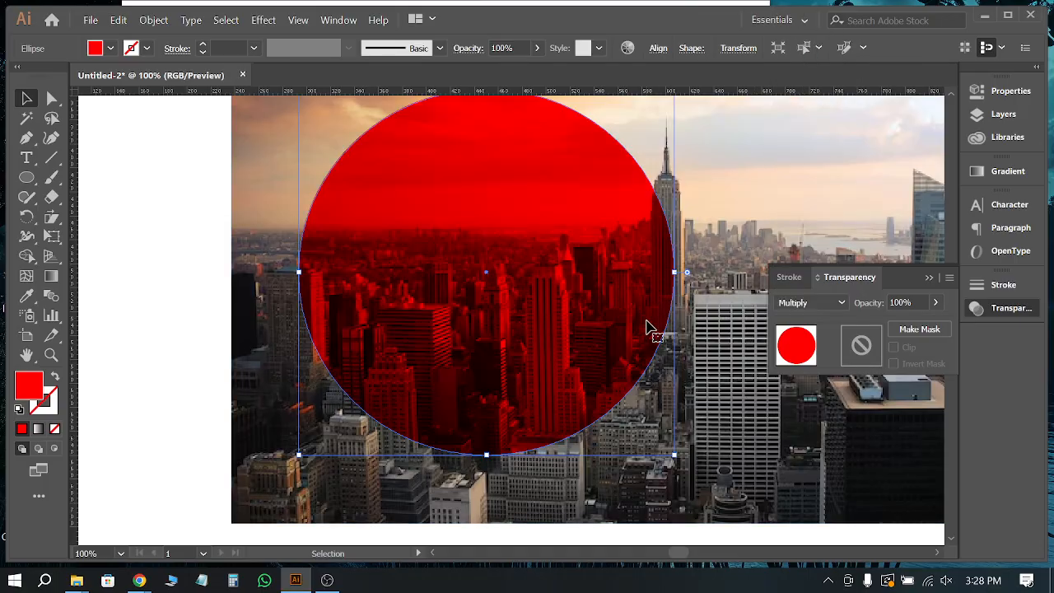
shift+click(723, 364)
scroll(609, 317, down, 1)
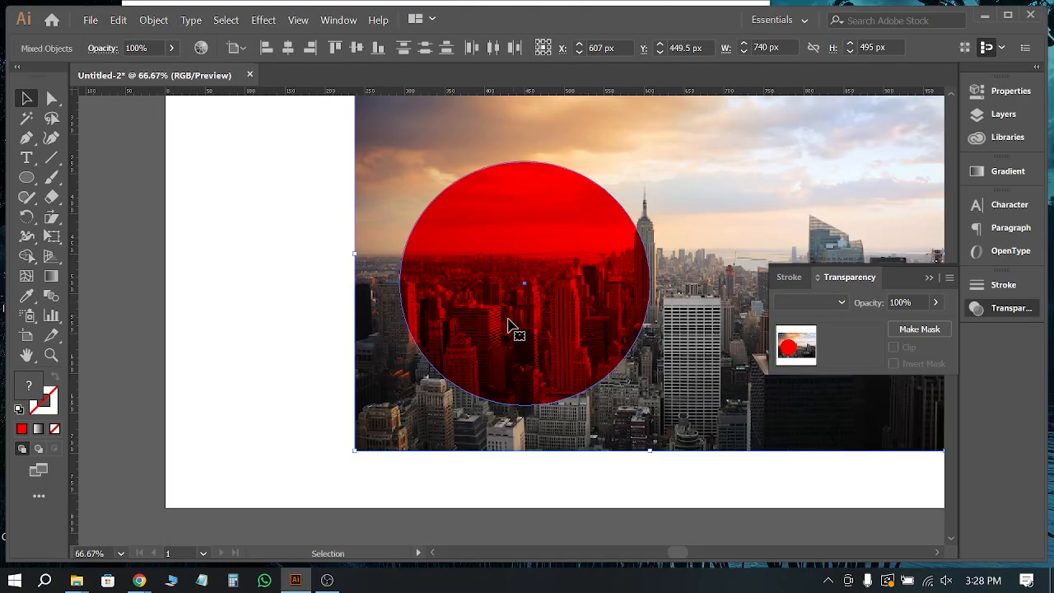
click(276, 315)
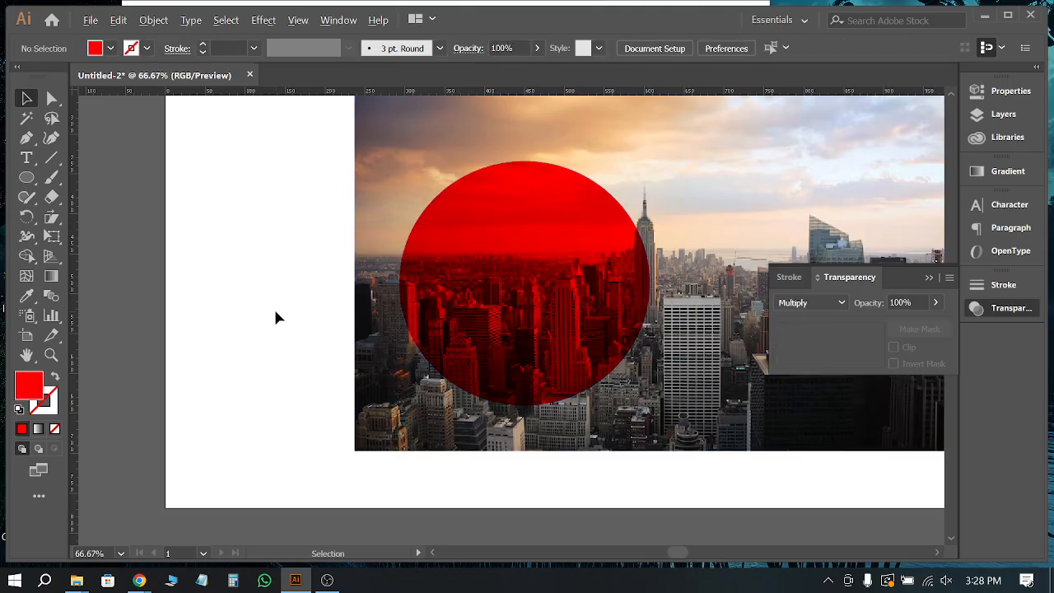
scroll(277, 315, down, 3)
scroll(338, 338, up, 2)
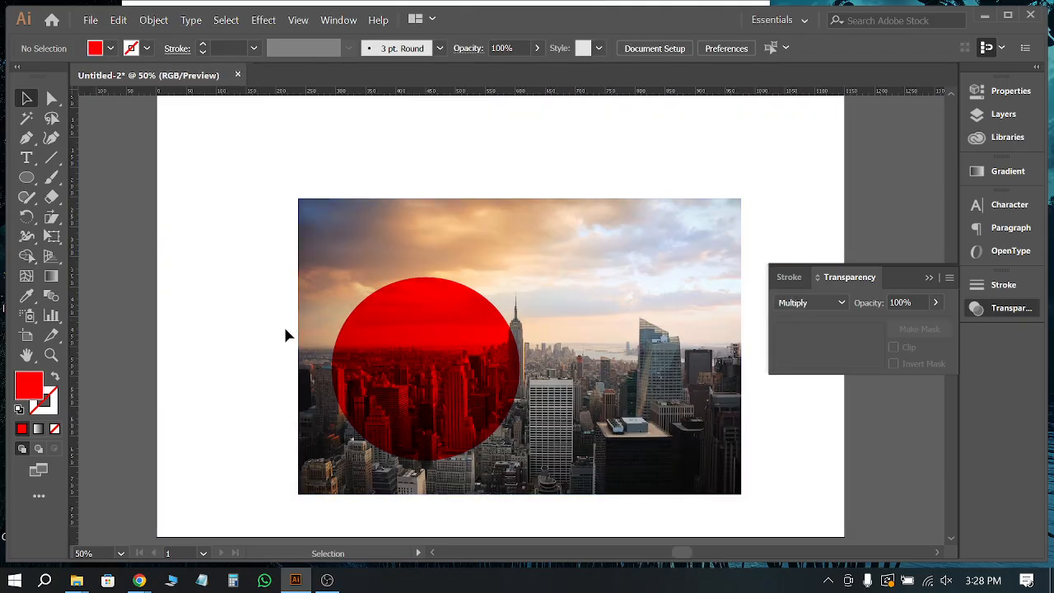
scroll(308, 388, down, 1)
scroll(309, 389, up, 1)
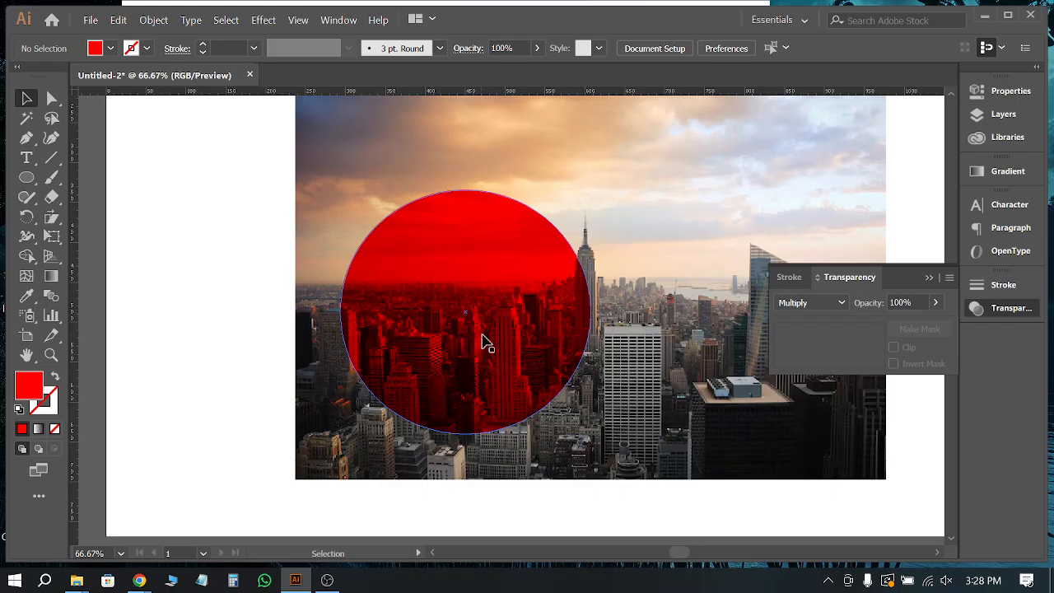
Step: Shift the red circle slightly down and left over the skyline photo and reapply the Multiply blending mode
drag(435, 281, 515, 318)
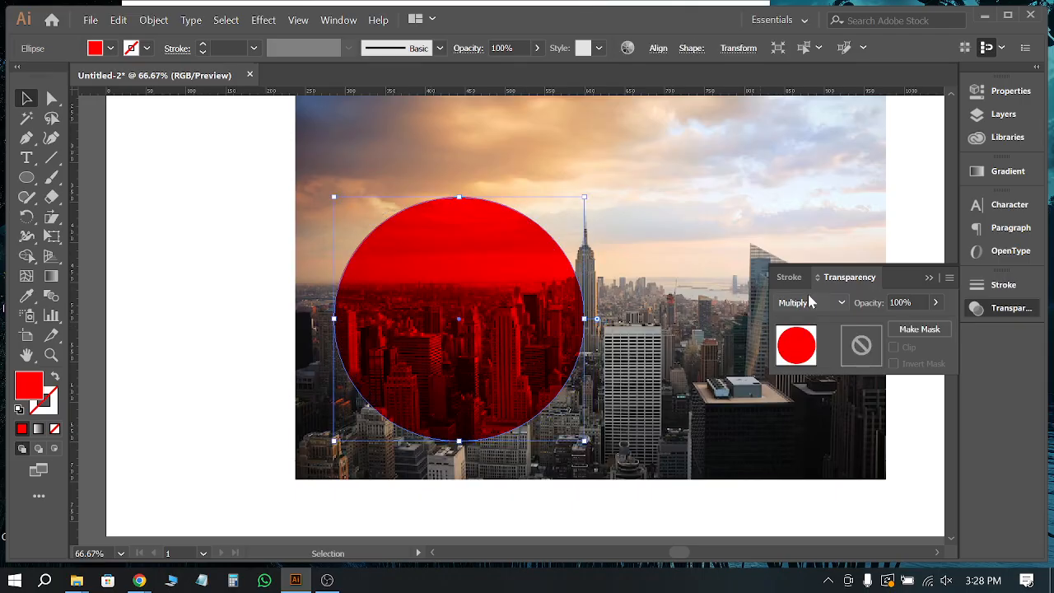
click(811, 302)
click(821, 34)
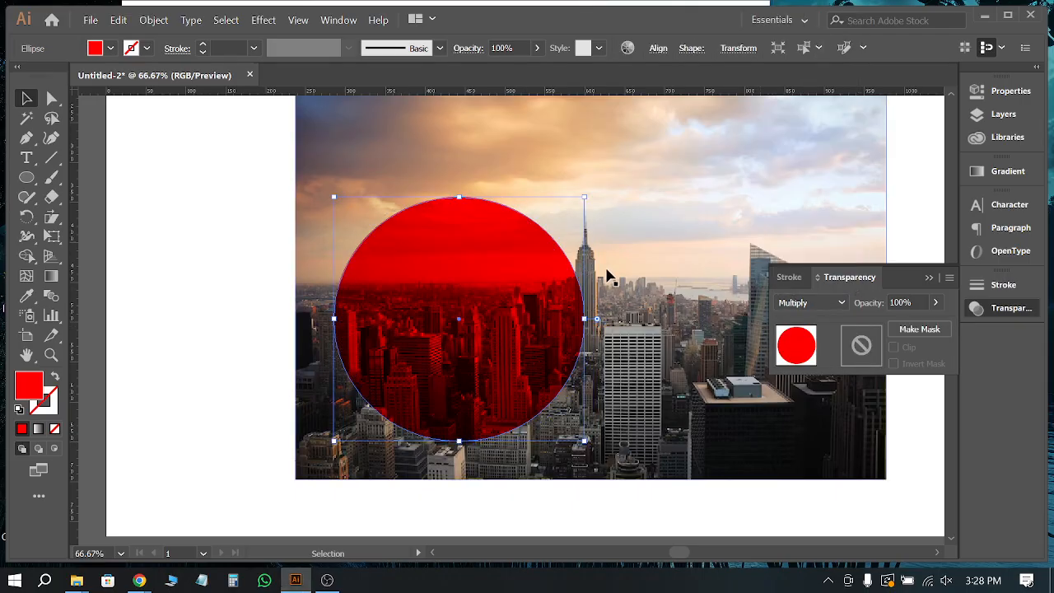
key(ctrl+plus)
key(ctrl+plus)
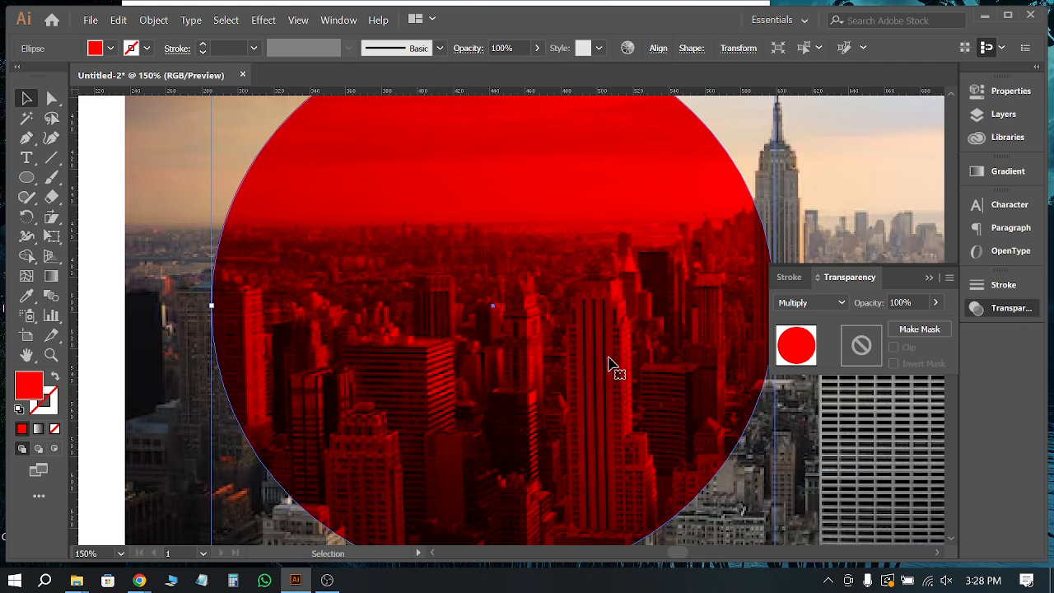
key(ctrl+minus)
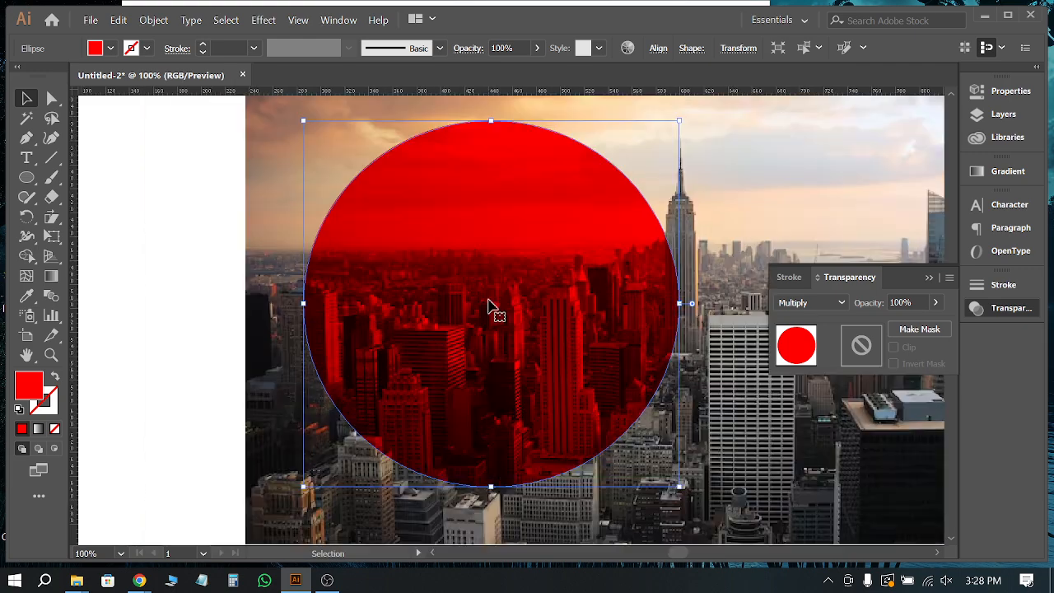
Step: Reduce the red circle's opacity to 70%
click(937, 303)
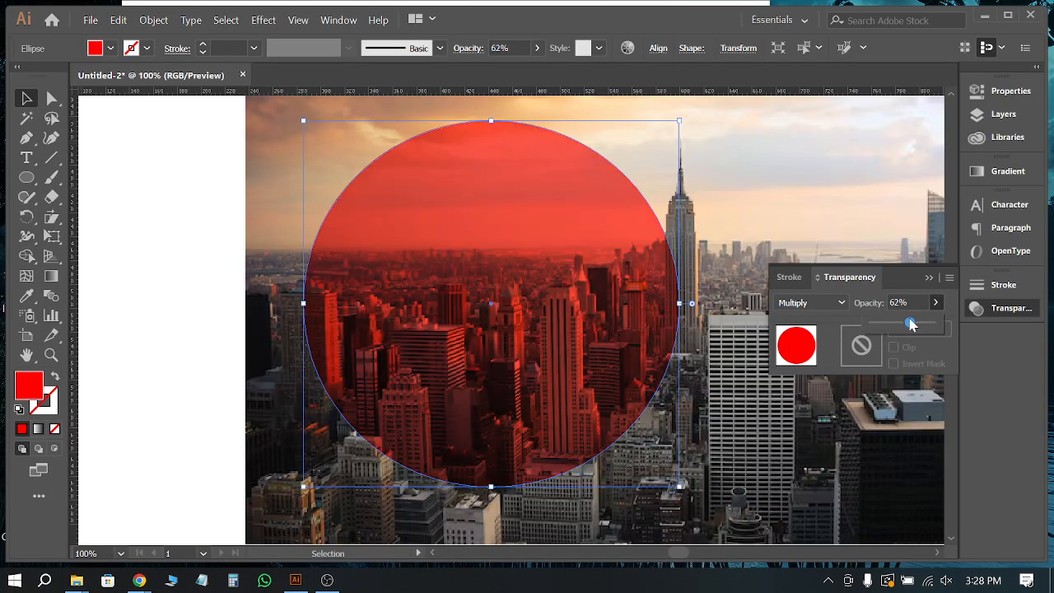
drag(917, 328, 915, 325)
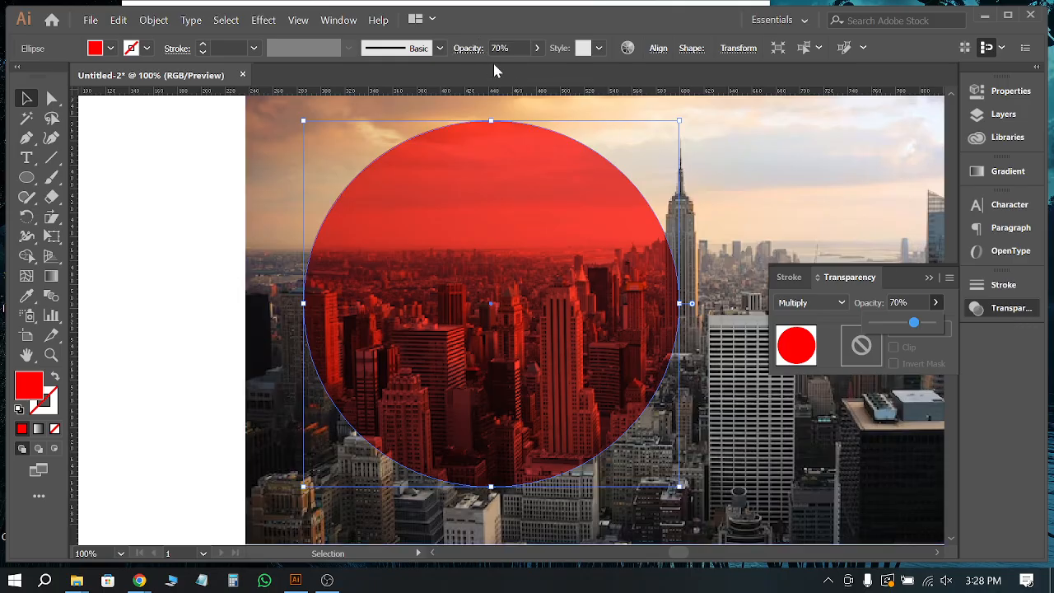
scroll(550, 371, down, 1)
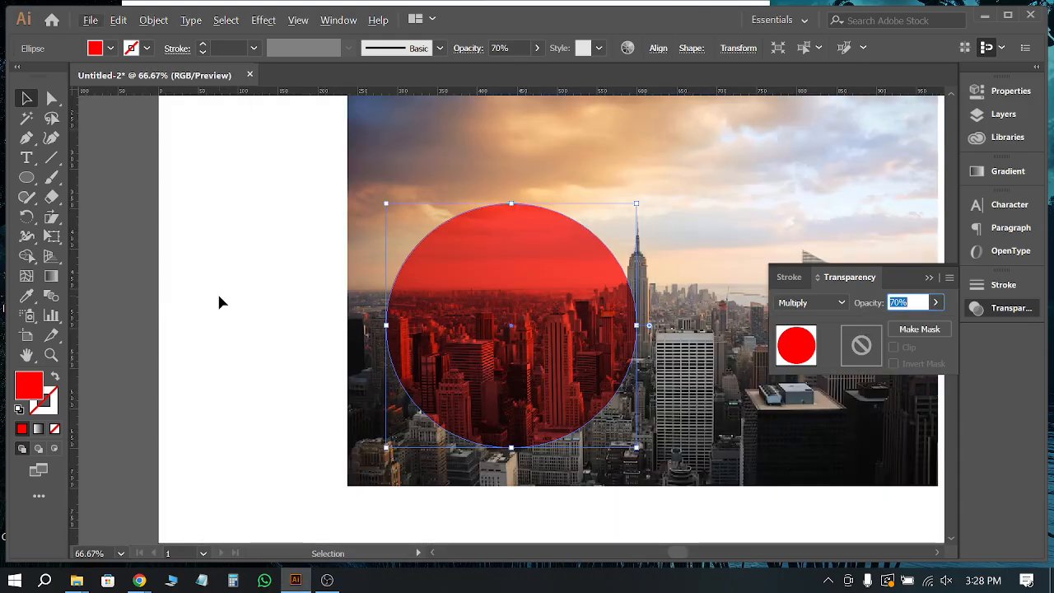
Step: Select the skyline photo and the red circle, make an opacity mask from them, and deselect the result
click(305, 270)
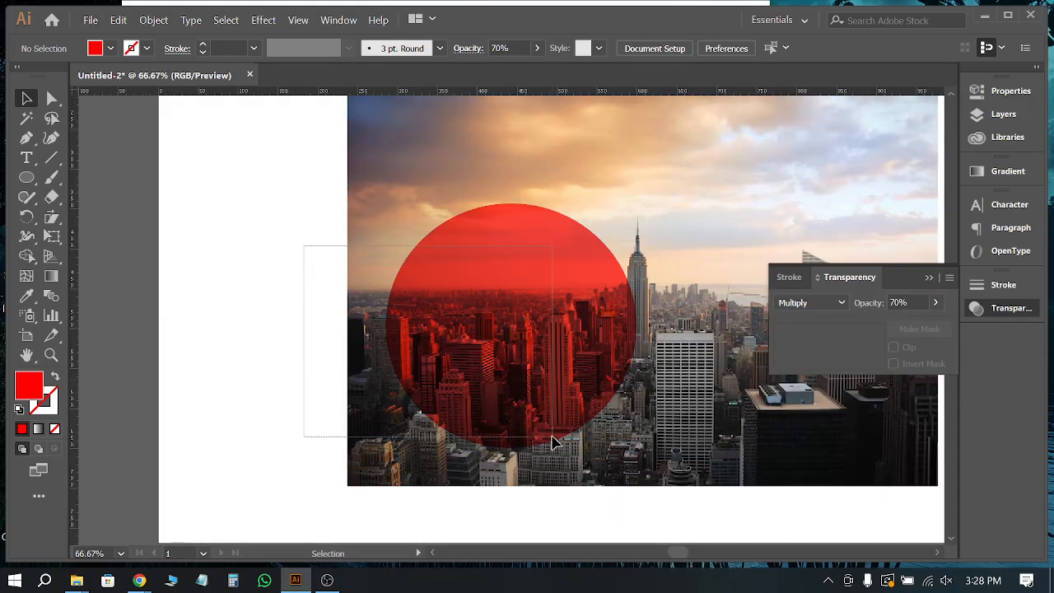
key(ctrl+a)
click(940, 330)
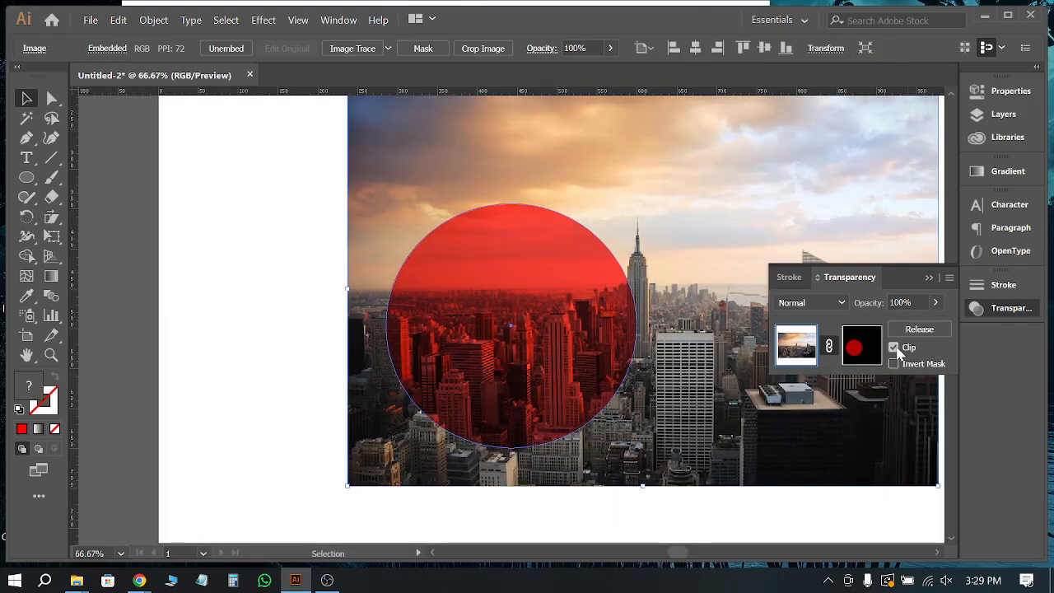
scroll(506, 389, down, 2)
click(669, 436)
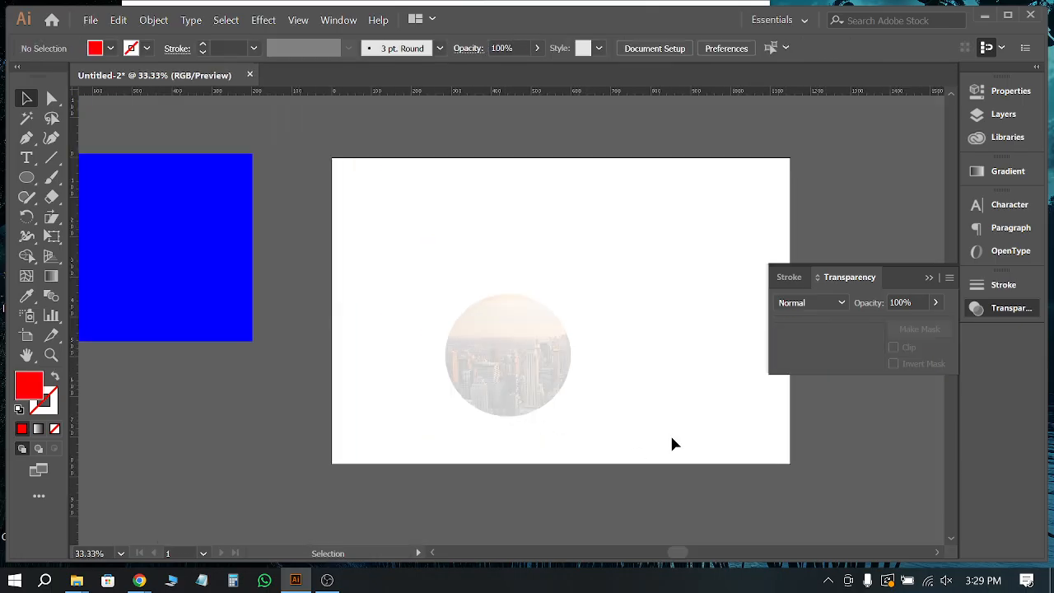
Step: Isolate the masked skyline photo and reposition it within the artboard
drag(546, 358, 475, 338)
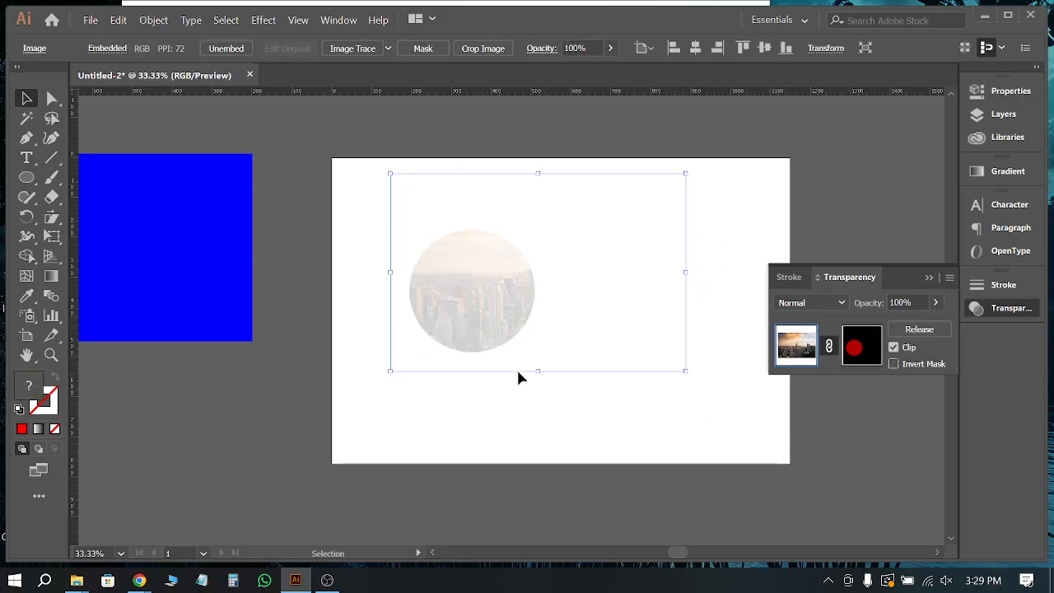
double_click(478, 302)
drag(477, 299, 527, 322)
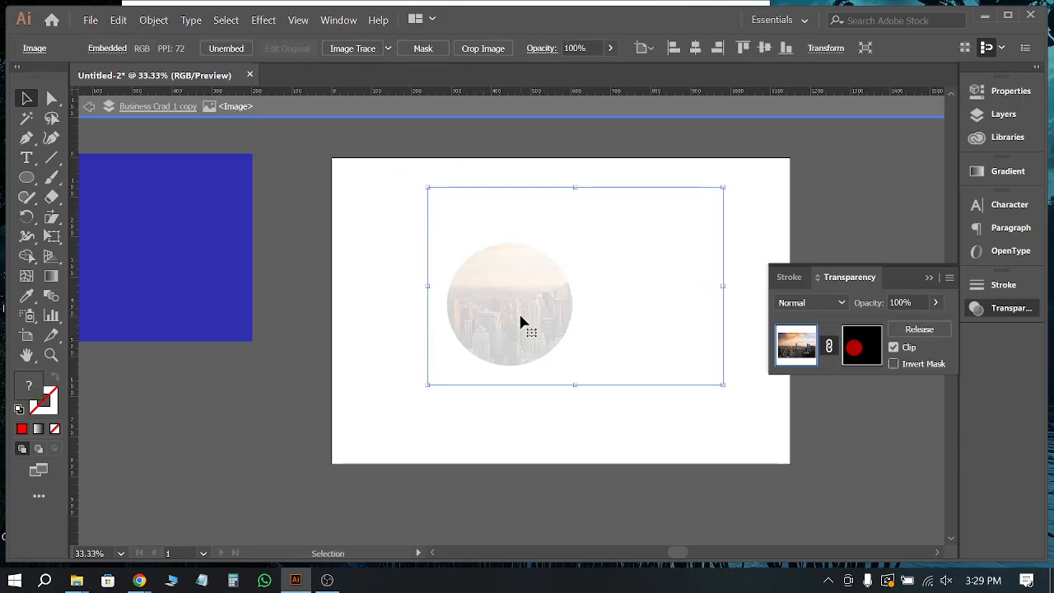
Step: Edit the opacity mask by moving its circle up and right over the tall tower and setting its opacity to 100%
click(862, 345)
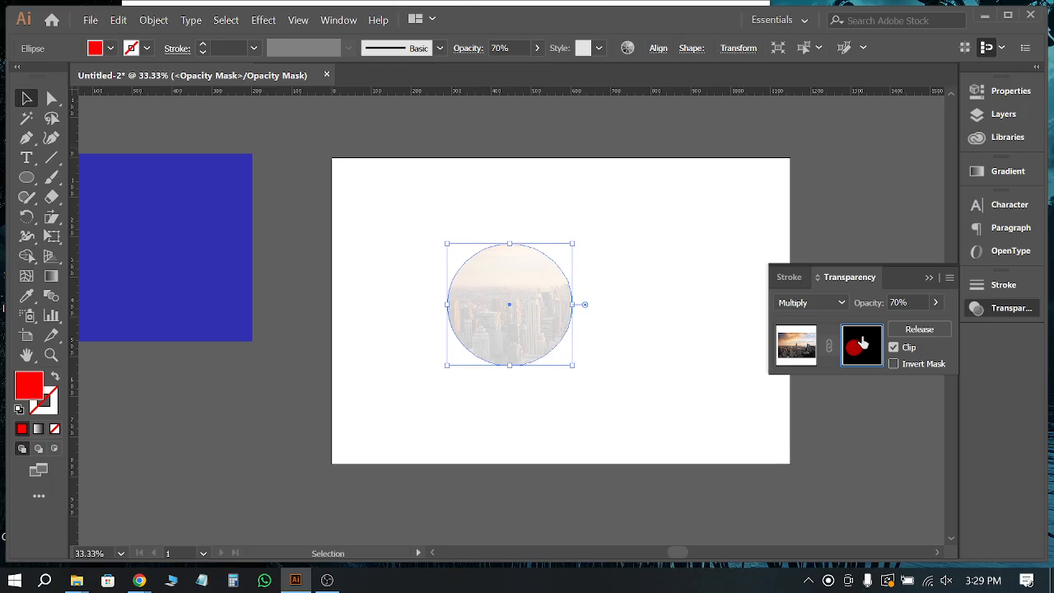
mouse_move(557, 304)
mouse_down()
mouse_move(651, 249)
mouse_move(661, 259)
mouse_move(500, 297)
mouse_move(470, 229)
mouse_move(638, 302)
mouse_move(666, 286)
mouse_move(549, 301)
mouse_up()
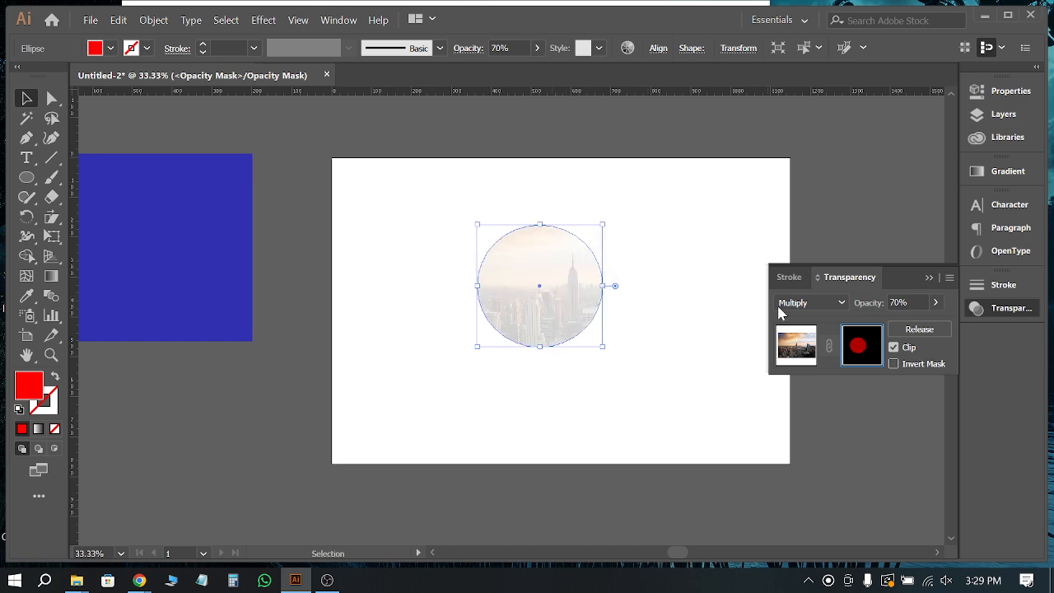
click(937, 304)
drag(996, 332, 935, 311)
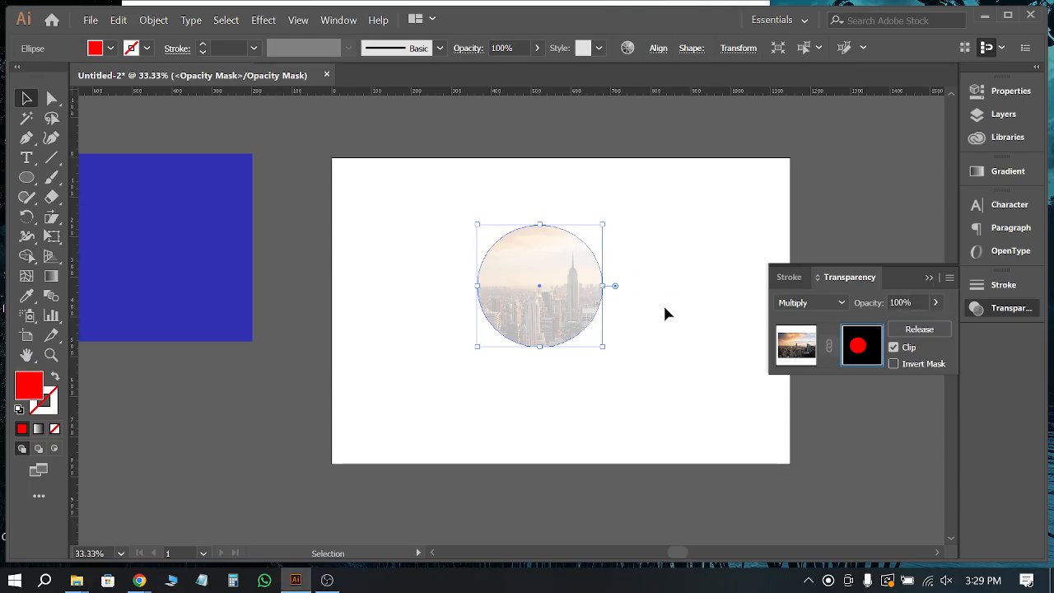
Step: Turn on Invert Mask, turn off Clip for the opacity mask, and deselect the circle
click(893, 363)
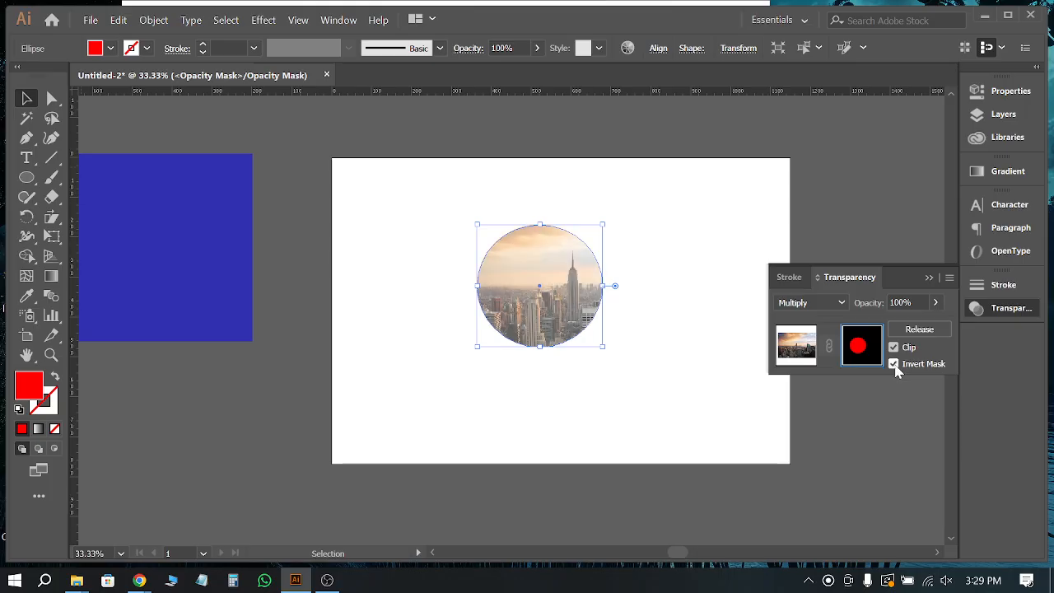
click(894, 347)
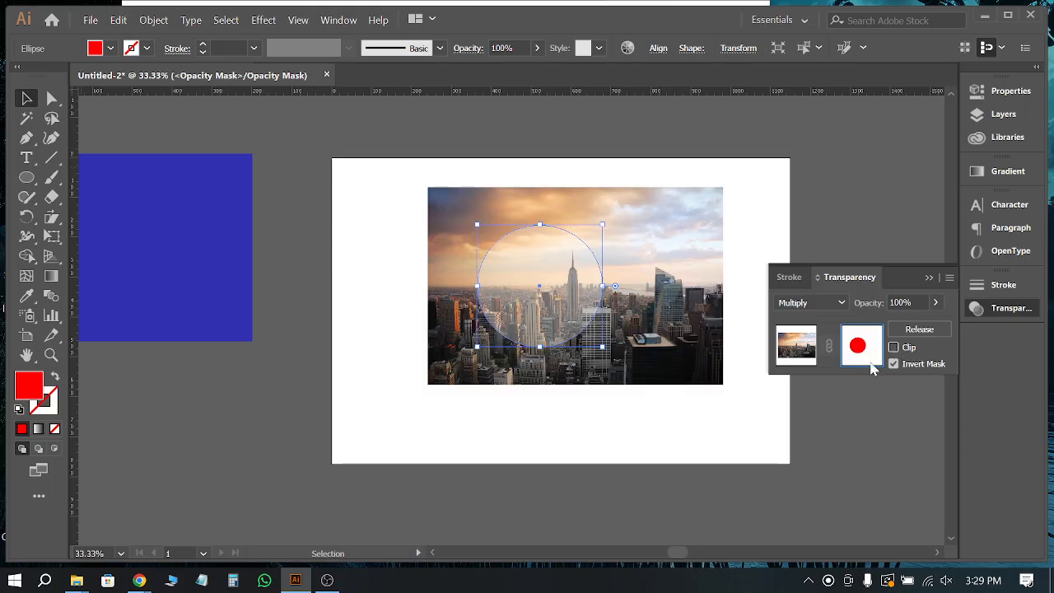
click(732, 441)
Step: Shift the mask circle slightly down and right over the photo and turn Clip back on
drag(606, 311, 628, 330)
click(905, 349)
click(714, 434)
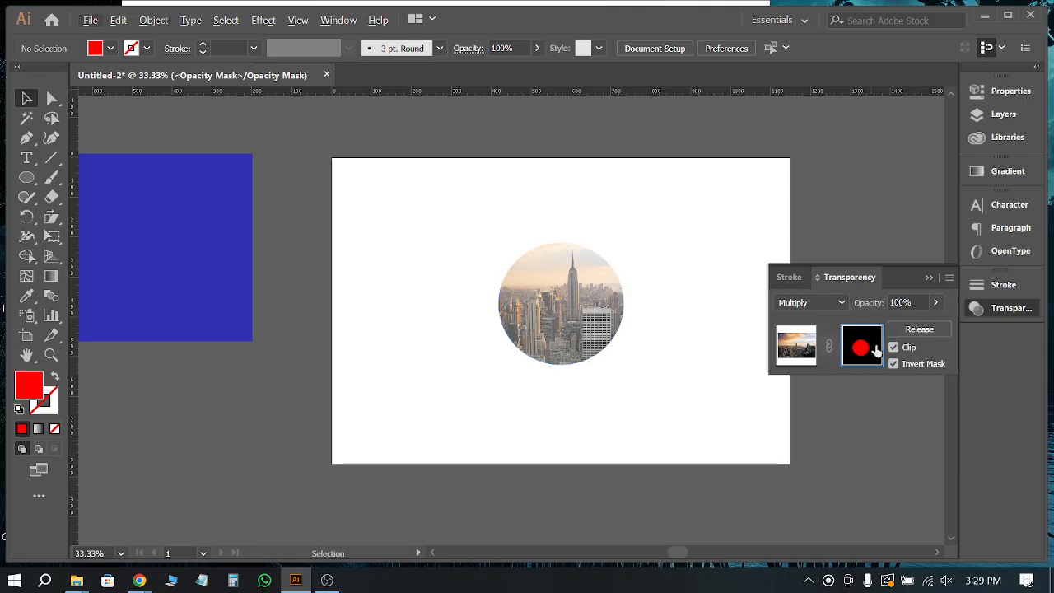
Step: Move the mask circle off the photo to just above the artboard's upper-left corner
key(ctrl+minus)
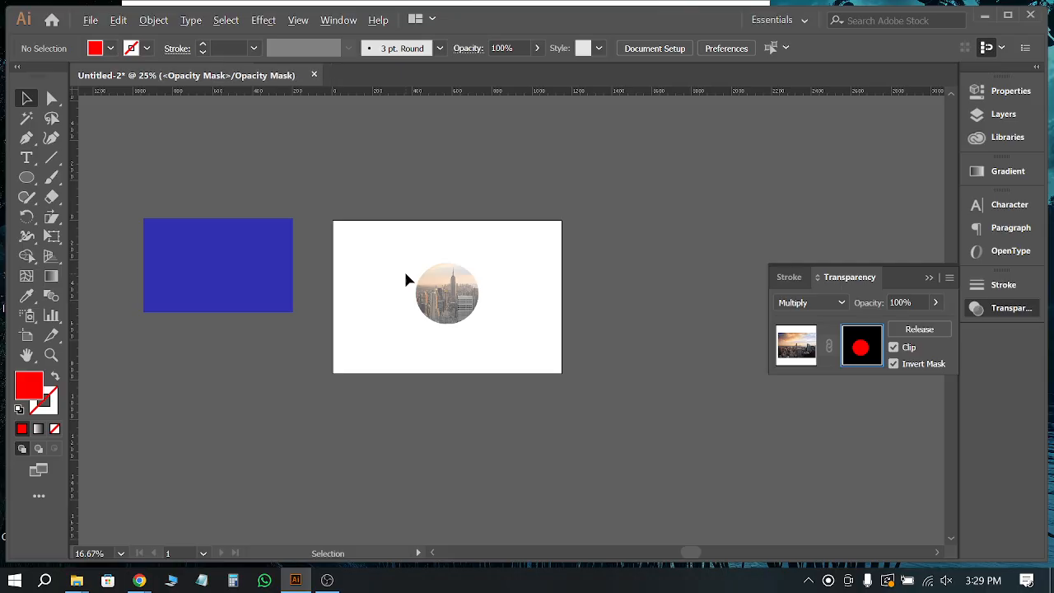
click(471, 305)
drag(471, 304, 306, 153)
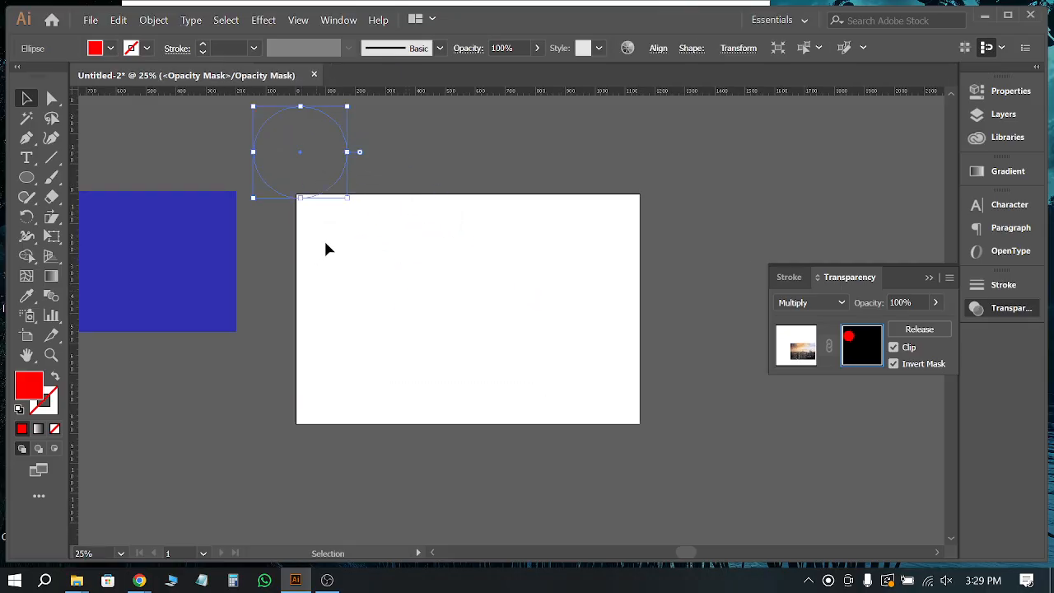
Step: Draw a square about 375 px wide inside the opacity mask over the middle-left part of the photo and deselect it
scroll(334, 241, up, 2)
scroll(225, 194, down, 1)
click(26, 177)
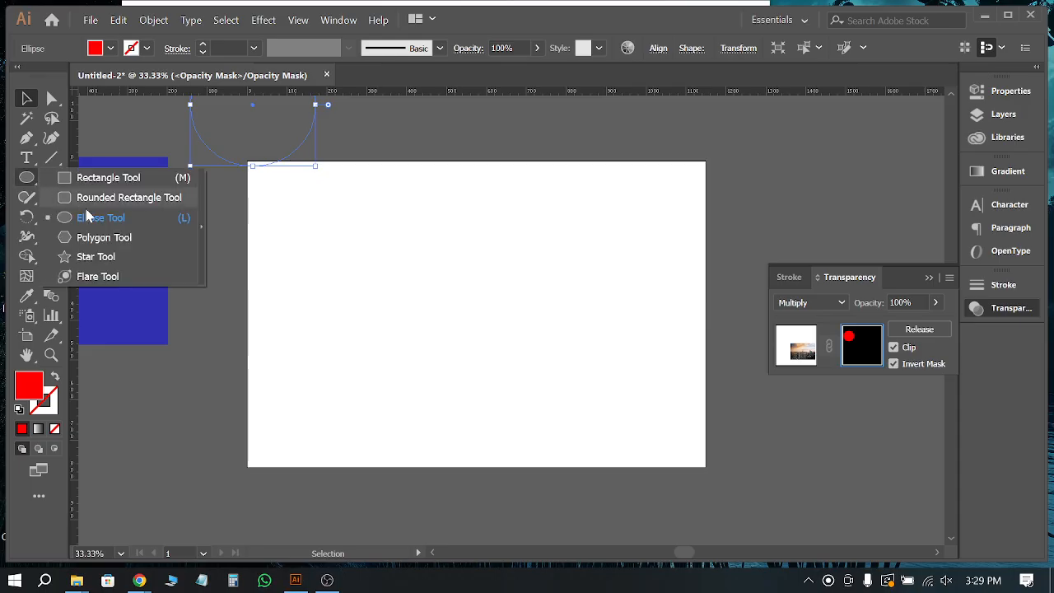
click(82, 177)
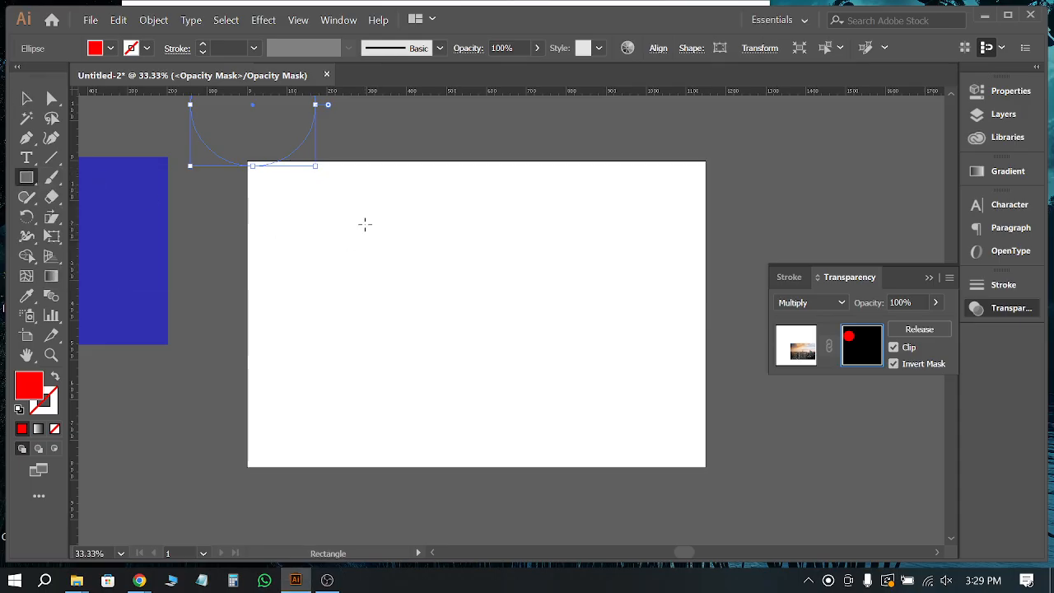
drag(365, 223, 517, 373)
scroll(508, 326, up, 1)
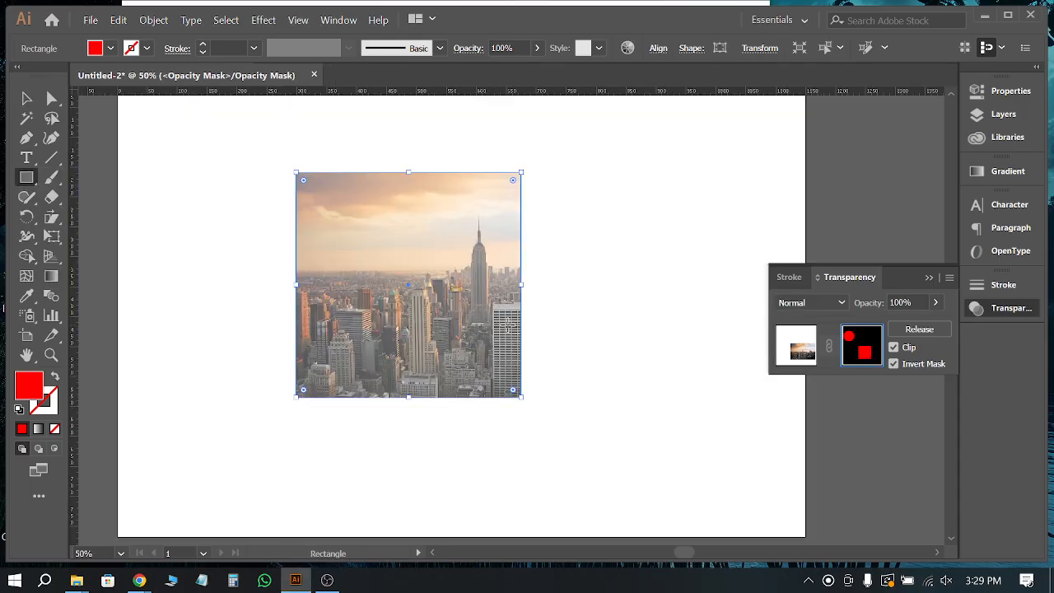
click(28, 100)
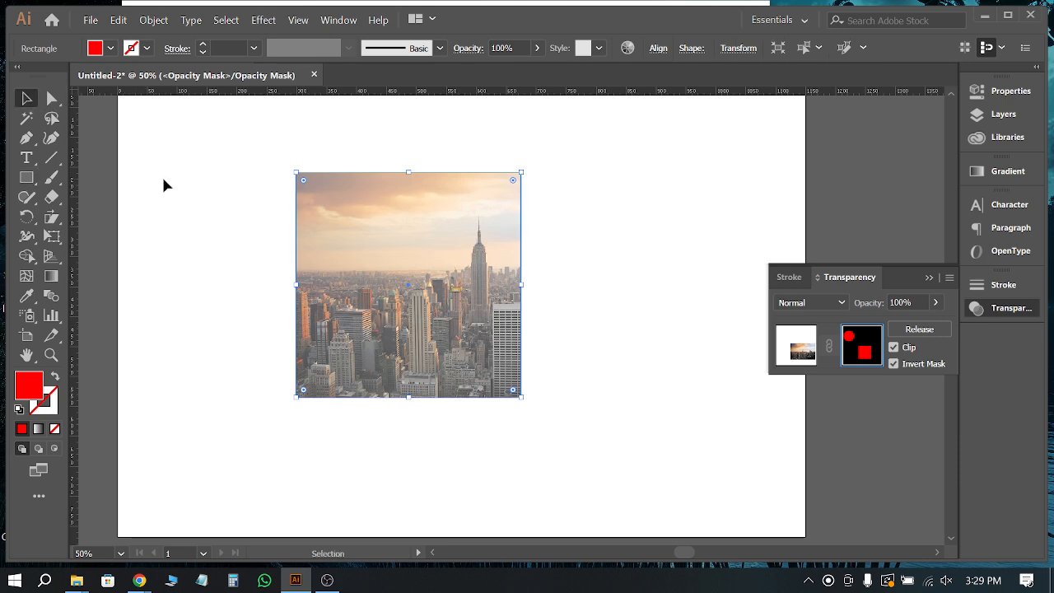
click(161, 174)
Step: Leave mask editing, select the masked skyline photo and release its opacity mask
click(796, 344)
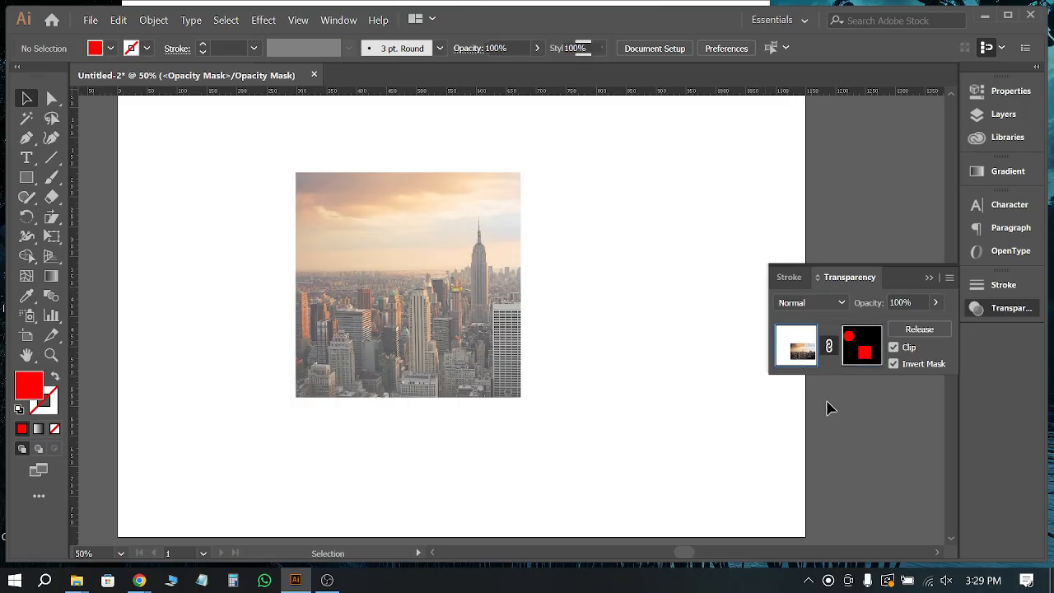
click(500, 310)
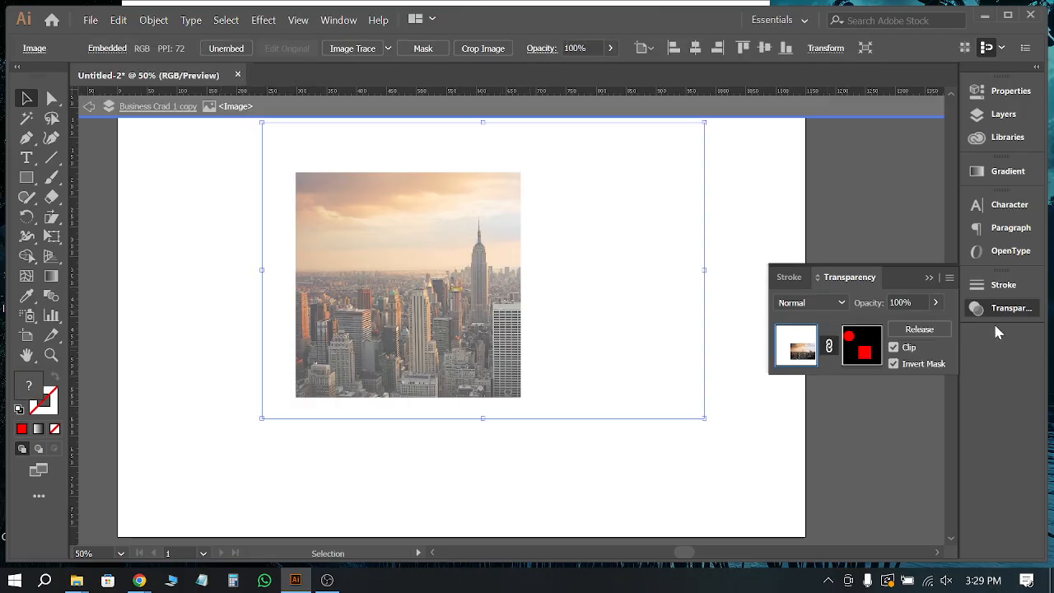
click(919, 329)
Step: Select the skyline photo together with the released red square and circle, and delete them
click(746, 432)
drag(649, 473, 496, 251)
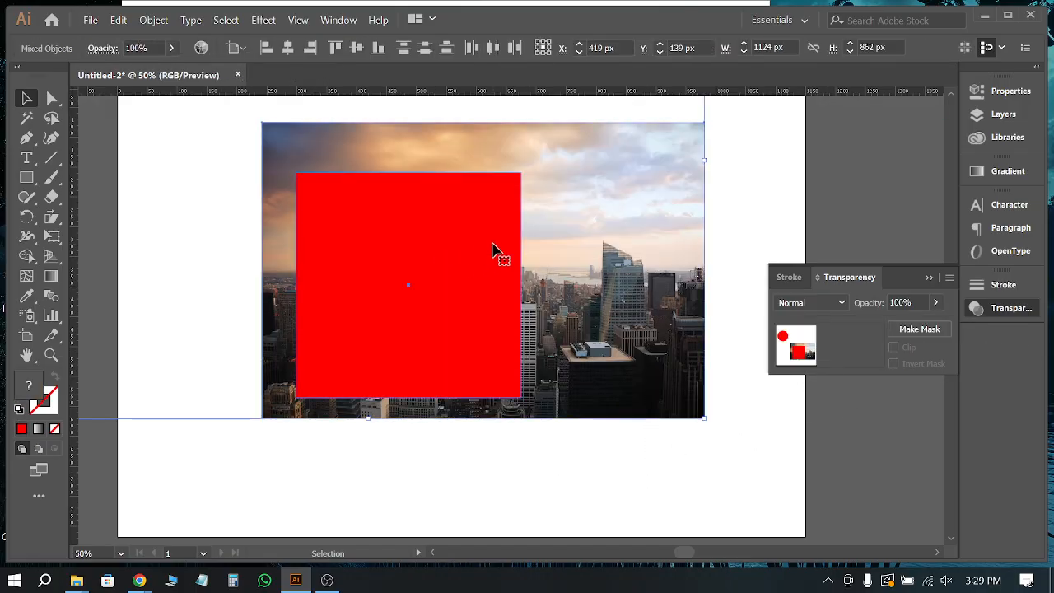
key(Delete)
Step: Draw a rectangle about 350 px wide and 280 px high left of the artboard's centre, fill it light blue and deselect it
click(27, 177)
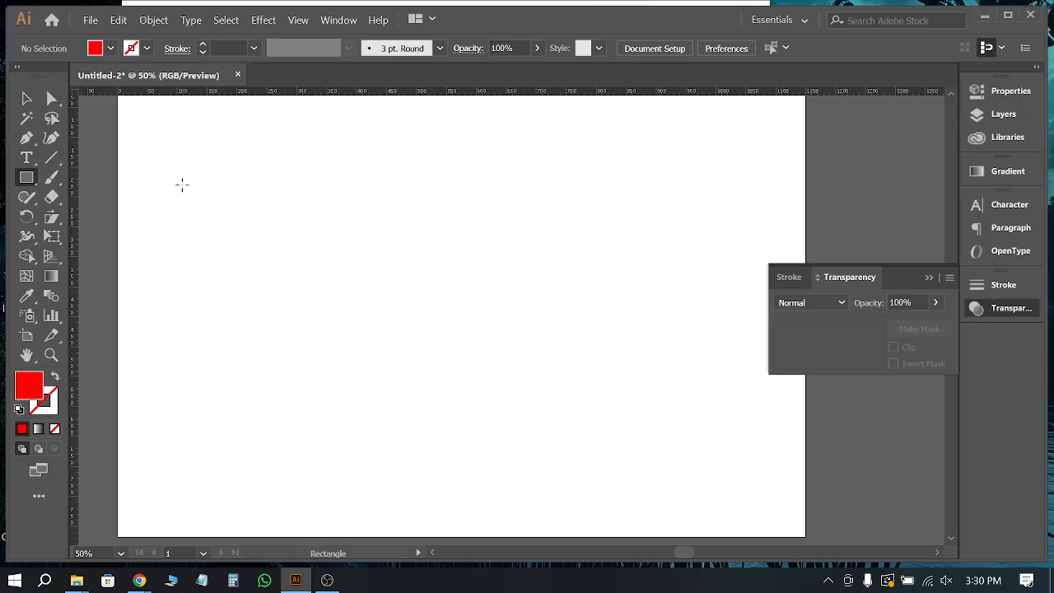
drag(273, 215, 486, 384)
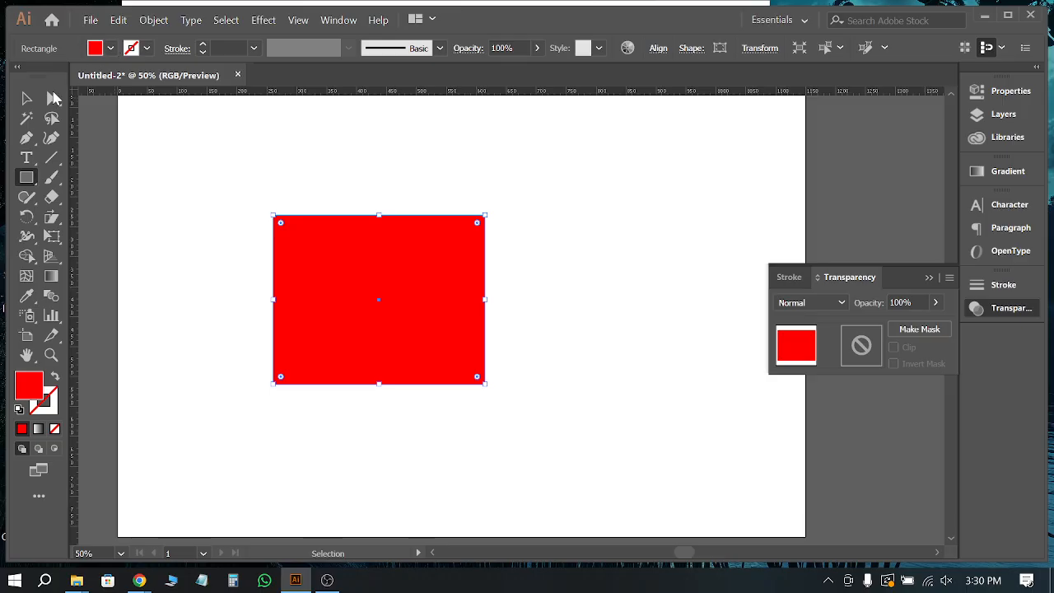
click(111, 48)
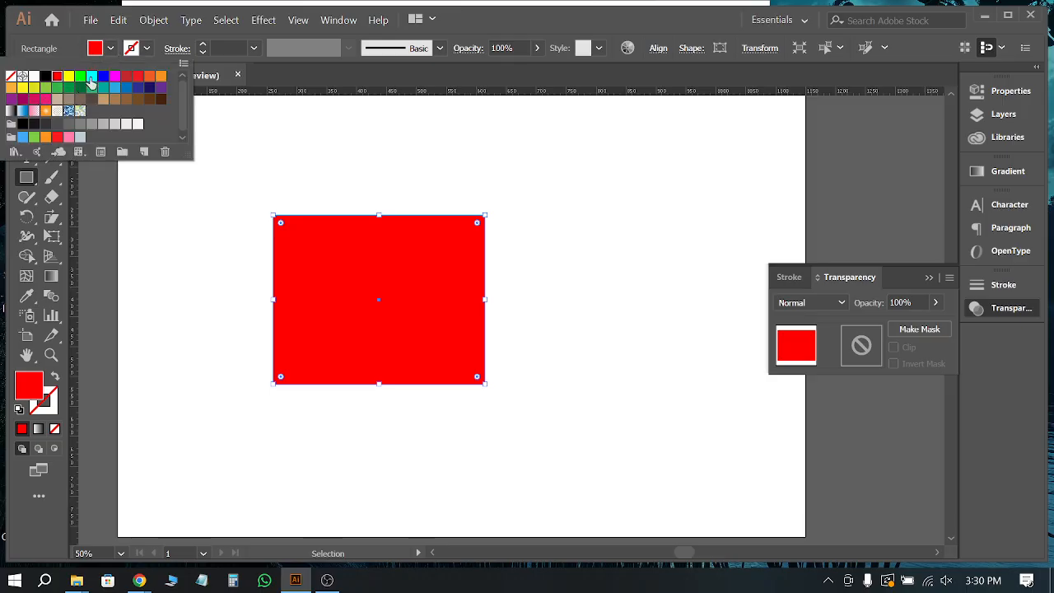
click(114, 88)
click(27, 98)
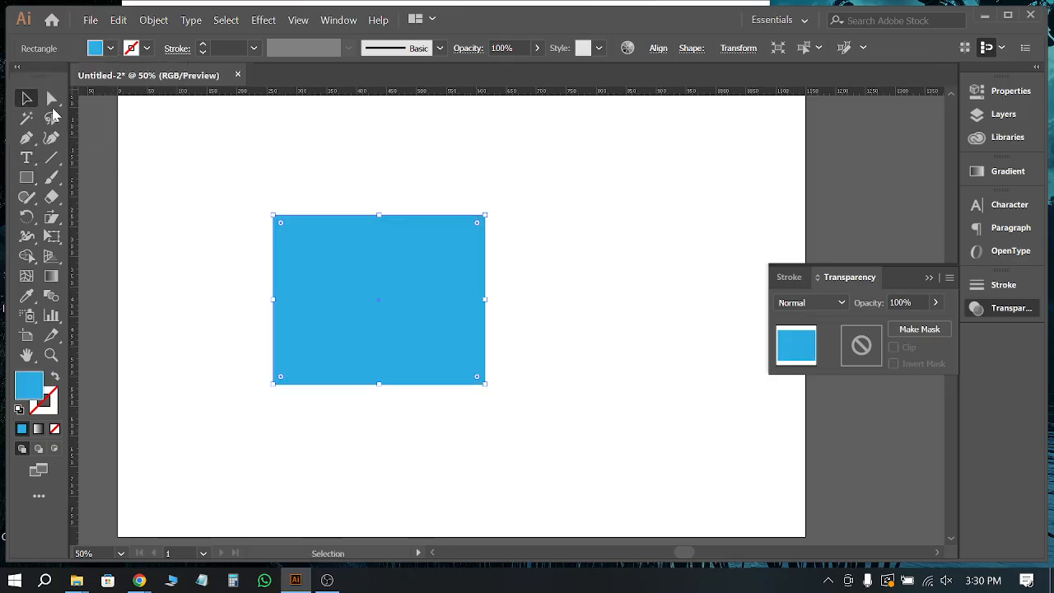
click(263, 242)
Step: Start a Drop Shadow effect on the blue rectangle, browse its blending modes while keeping Multiply, and turn on the preview
scroll(428, 290, up, 2)
scroll(295, 305, up, 1)
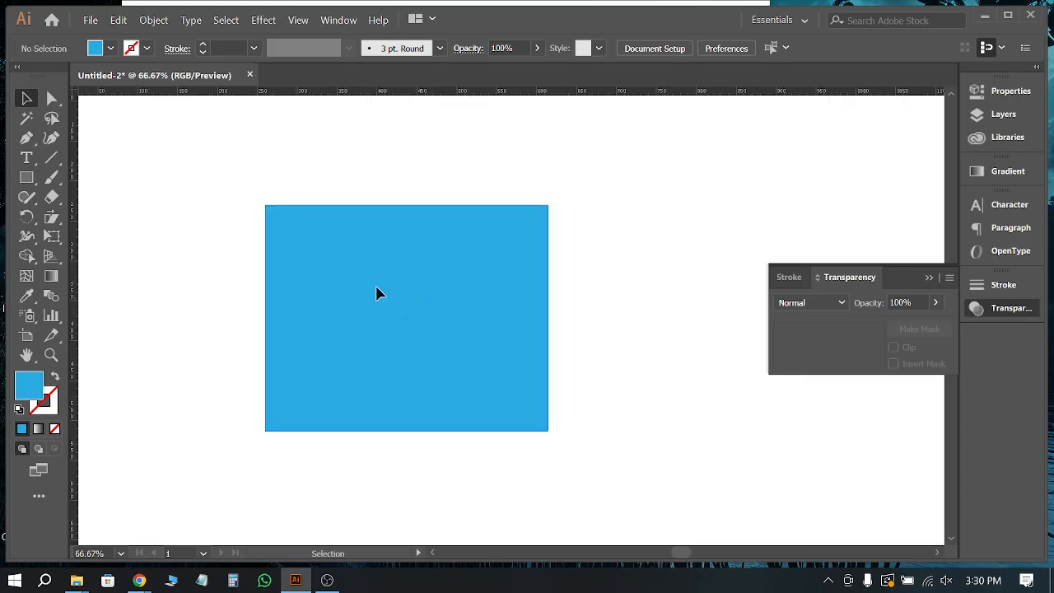
click(381, 293)
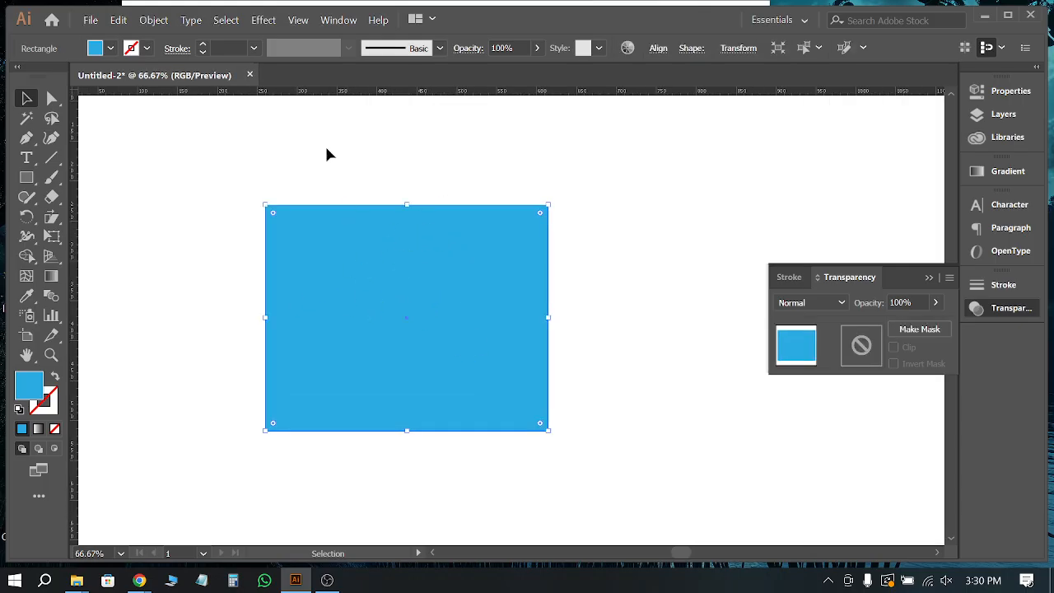
click(269, 23)
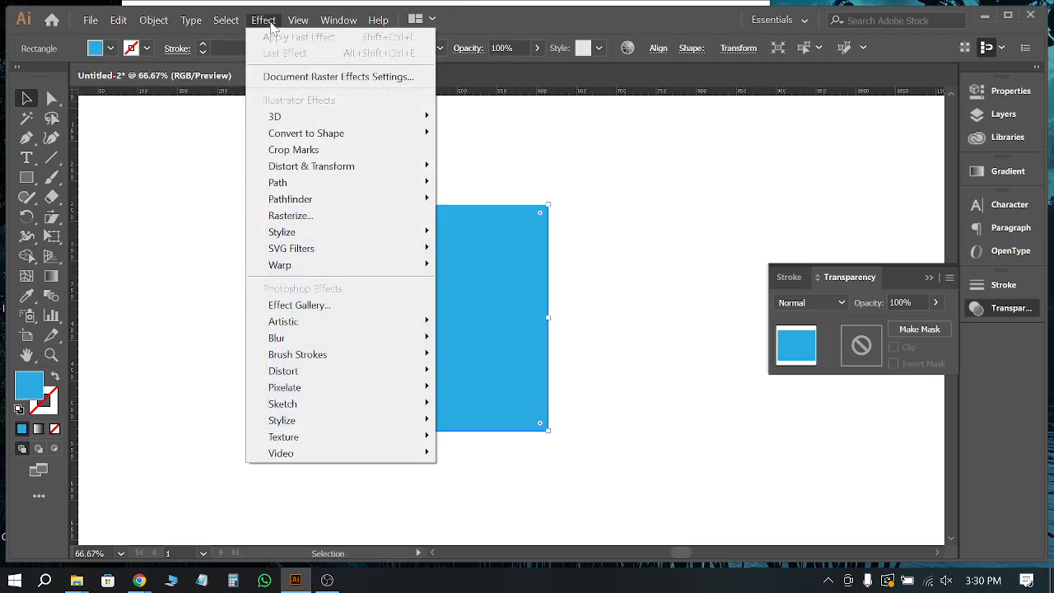
mouse_move(317, 239)
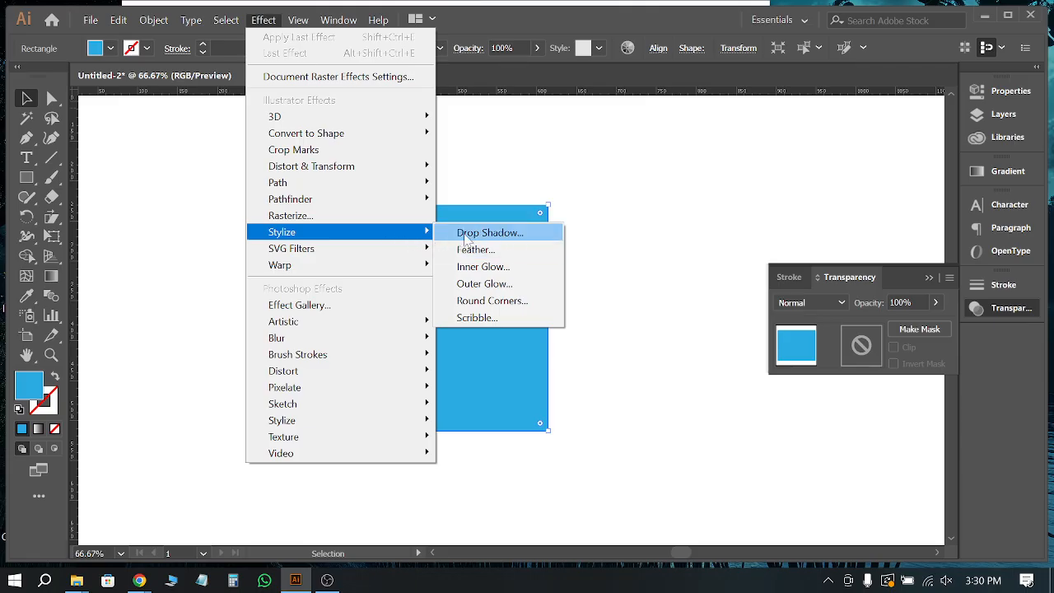
click(509, 236)
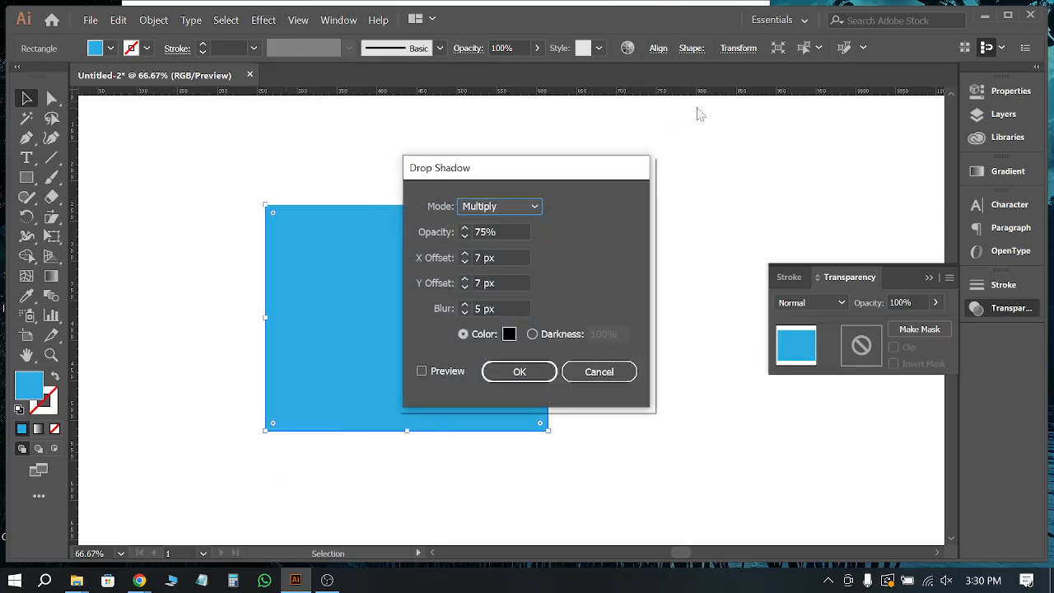
drag(604, 170, 733, 229)
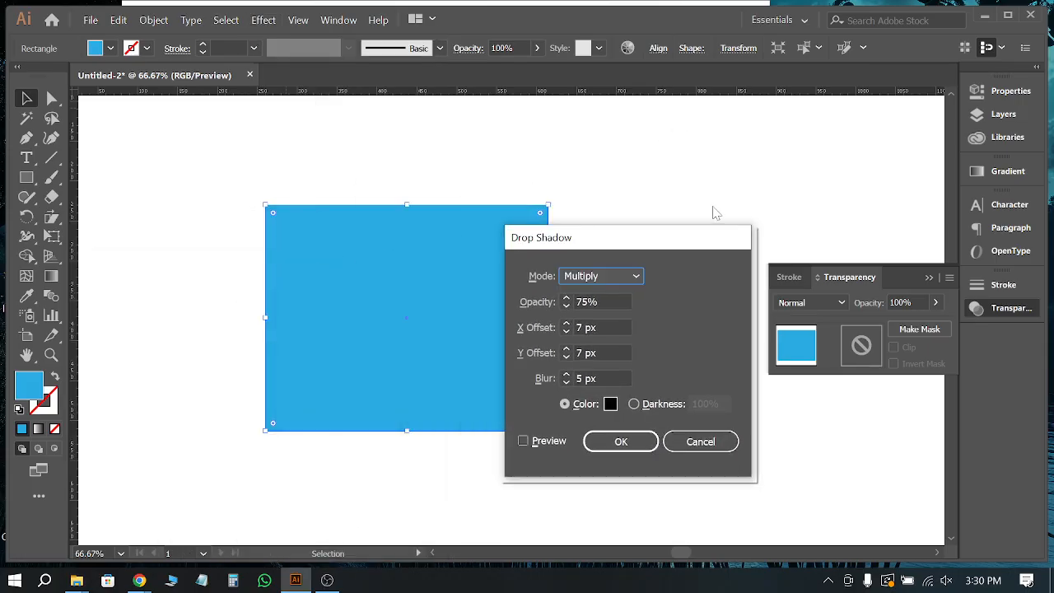
drag(619, 249, 745, 144)
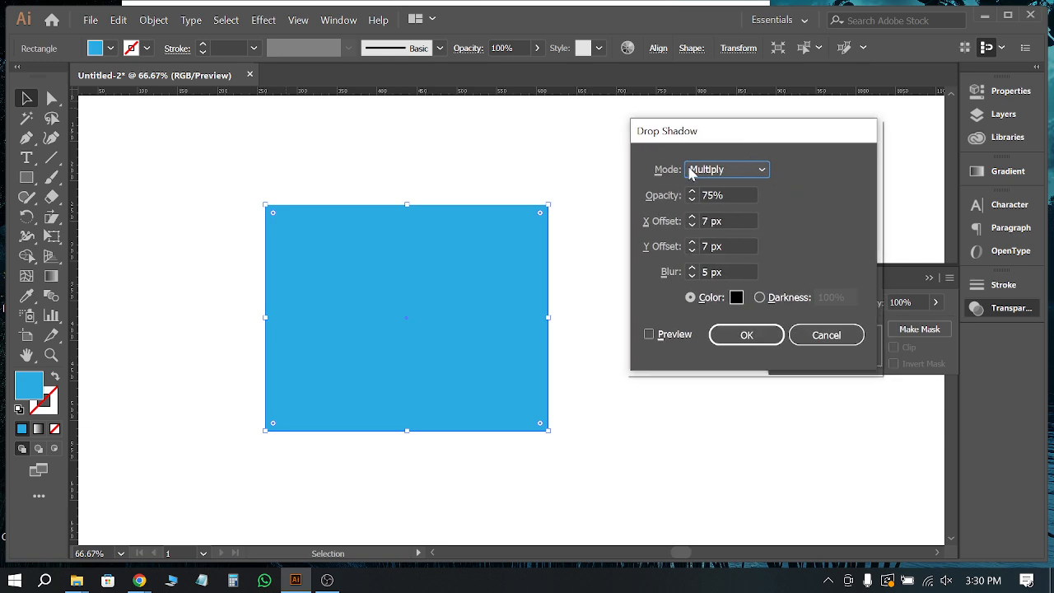
click(723, 173)
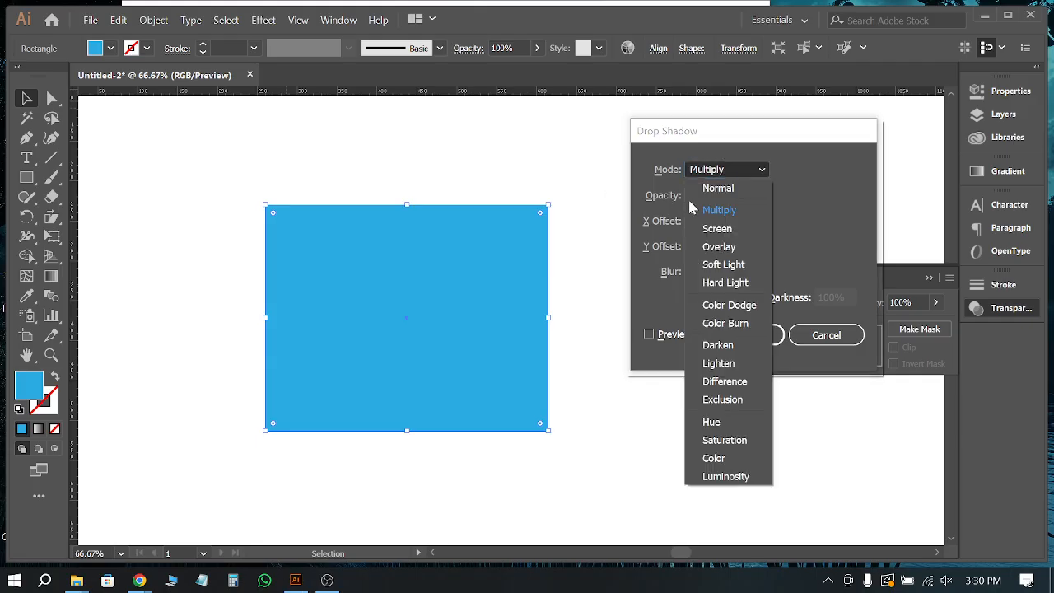
click(815, 181)
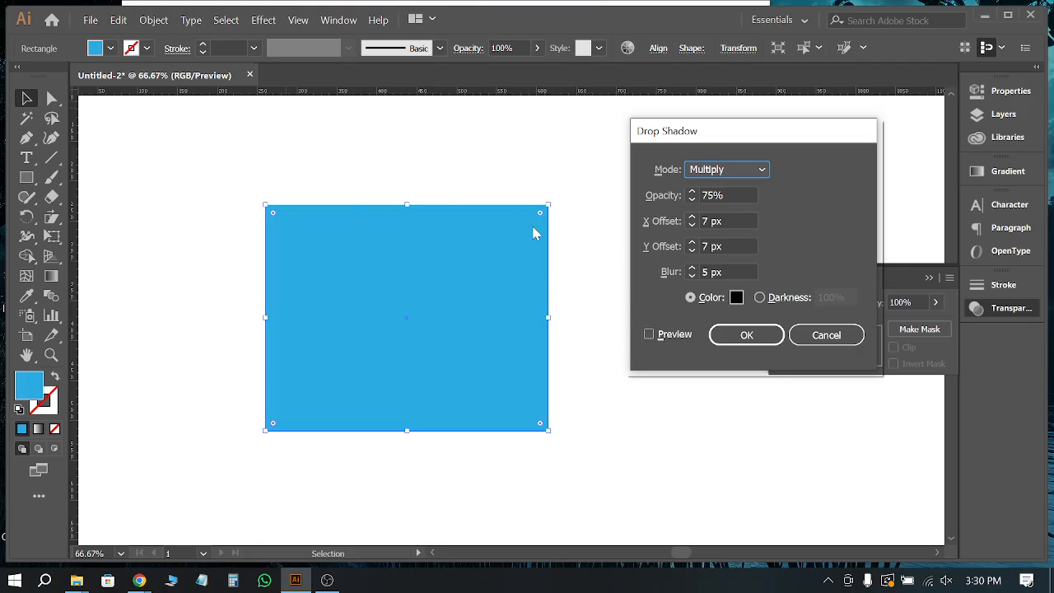
click(649, 335)
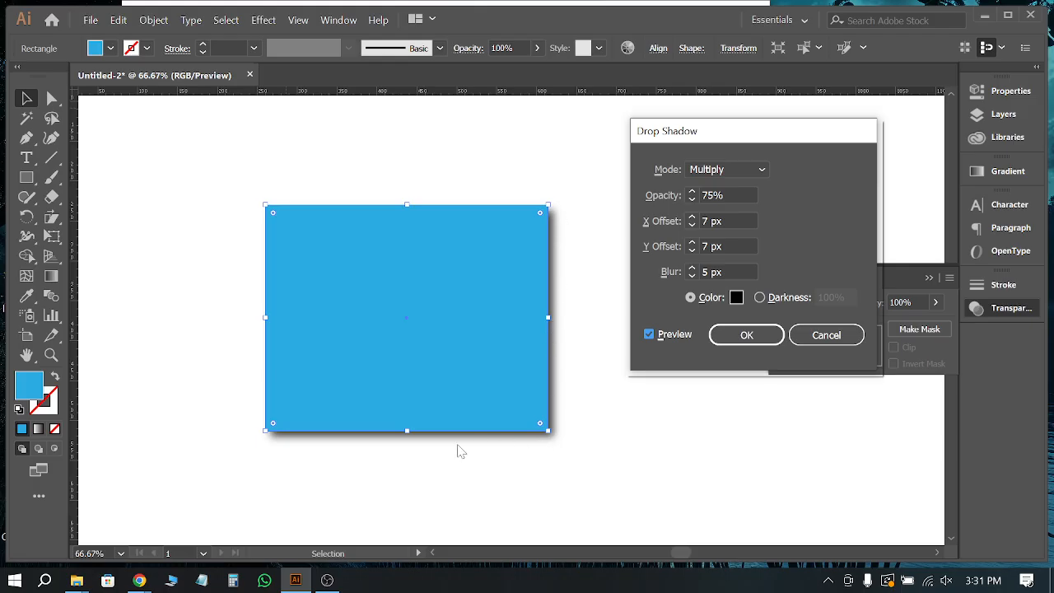
click(667, 334)
Step: Increase the drop shadow's X offset to 42 px
click(691, 218)
click(691, 217)
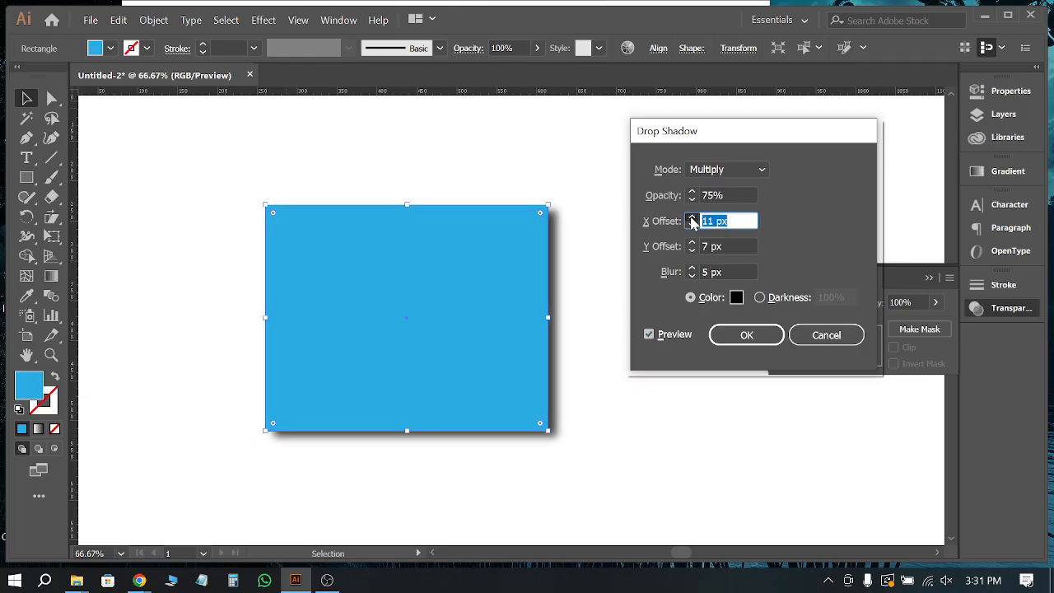
click(691, 217)
click(691, 218)
click(691, 217)
click(691, 217)
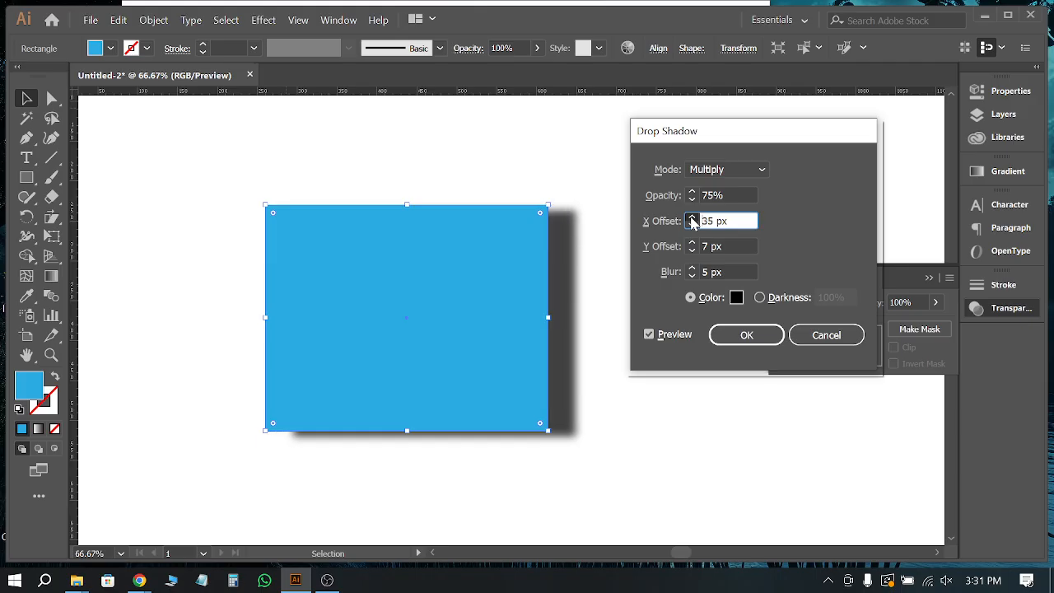
click(691, 217)
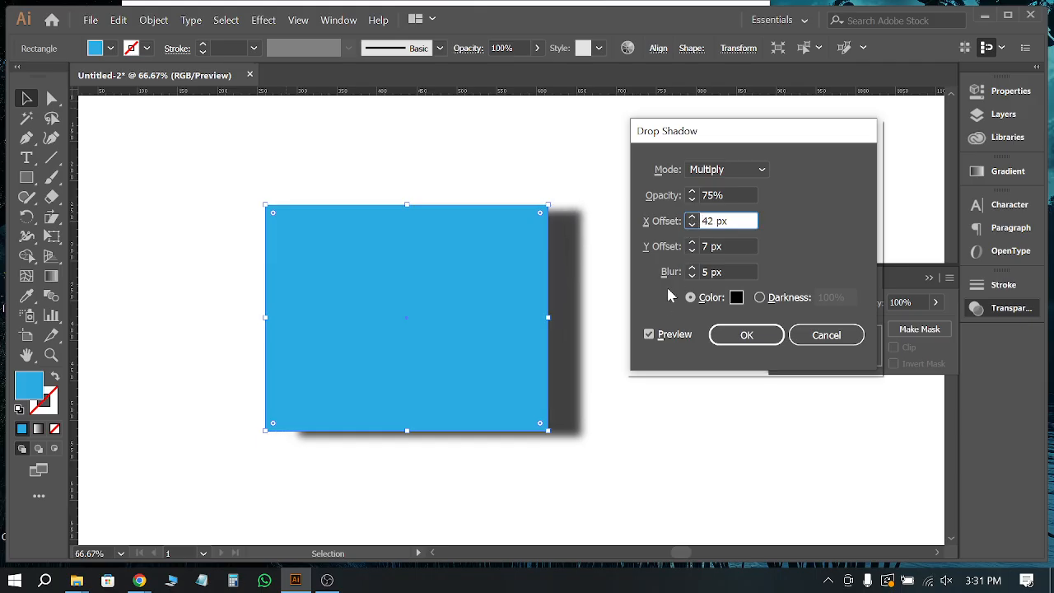
Step: Try negative and positive Y offsets for the drop shadow, ending at 46 px
key(Tab)
click(692, 252)
click(692, 251)
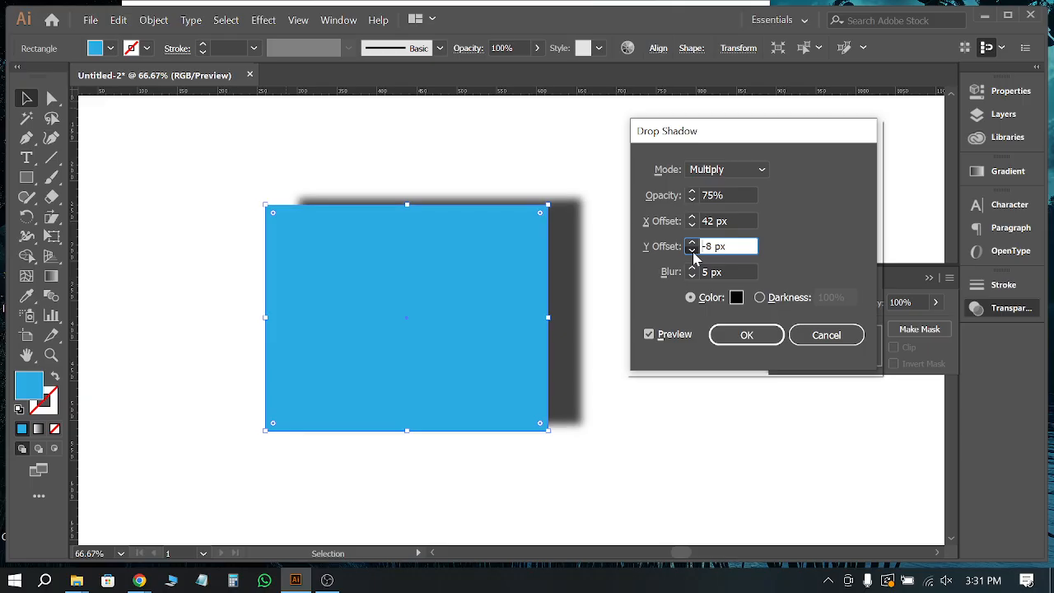
click(692, 251)
click(693, 243)
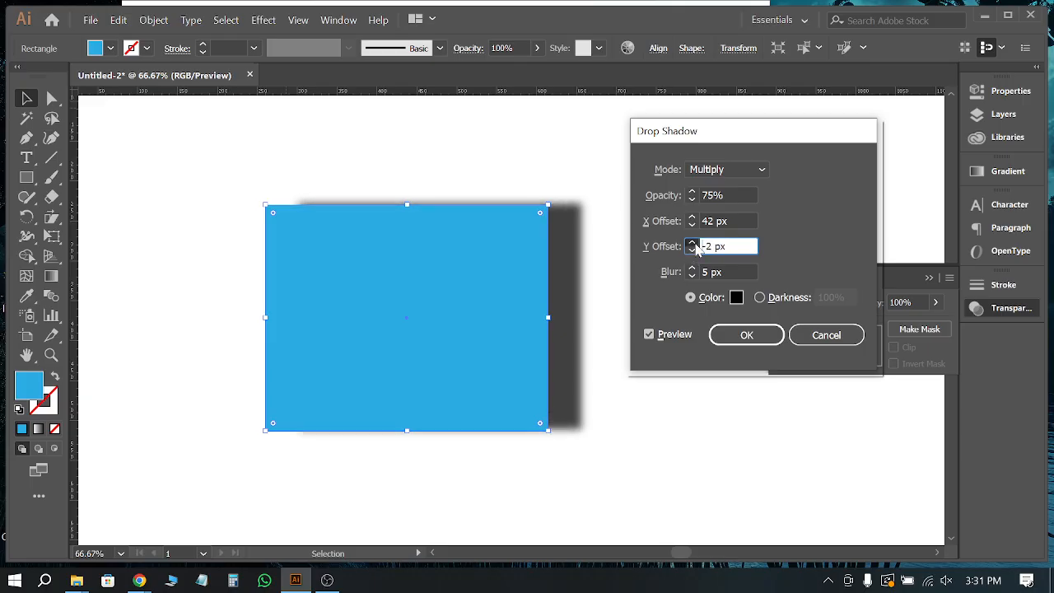
click(693, 244)
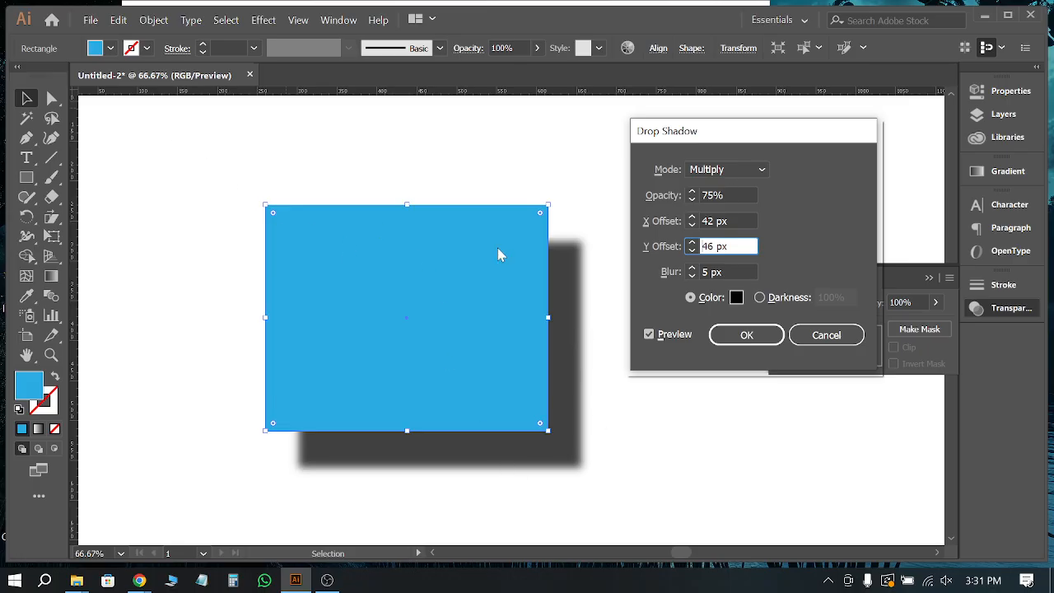
Step: Try X and Y offsets of -42 px and -46 px for the shadow, and cancel the Drop Shadow effect
click(705, 222)
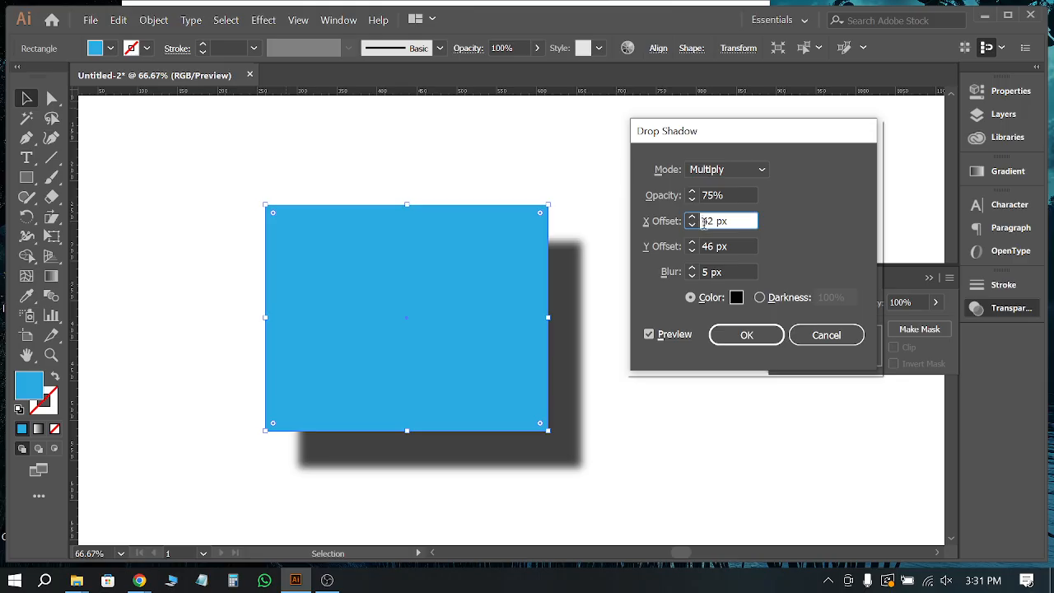
text(-)
click(705, 246)
text(-)
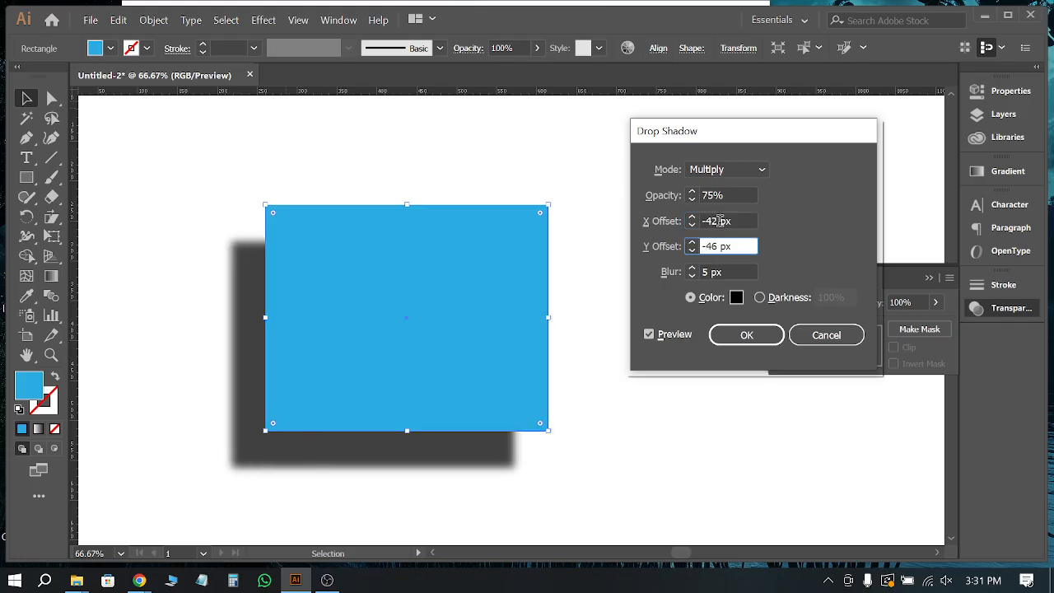
click(712, 220)
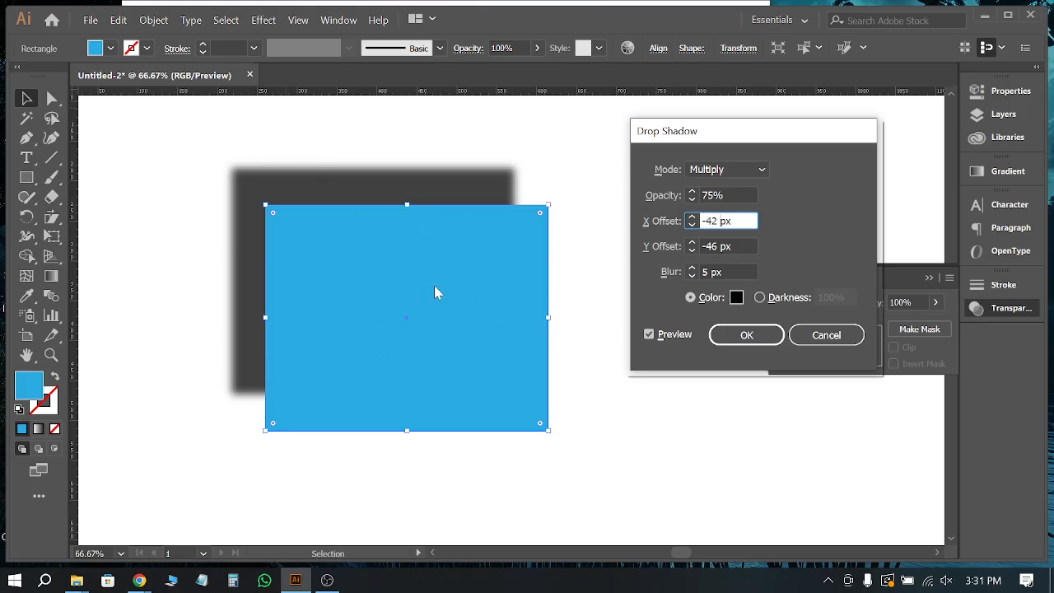
click(826, 334)
Step: Draw a light blue circle about 215 px in diameter just to the right of the rectangle
scroll(346, 263, down, 2)
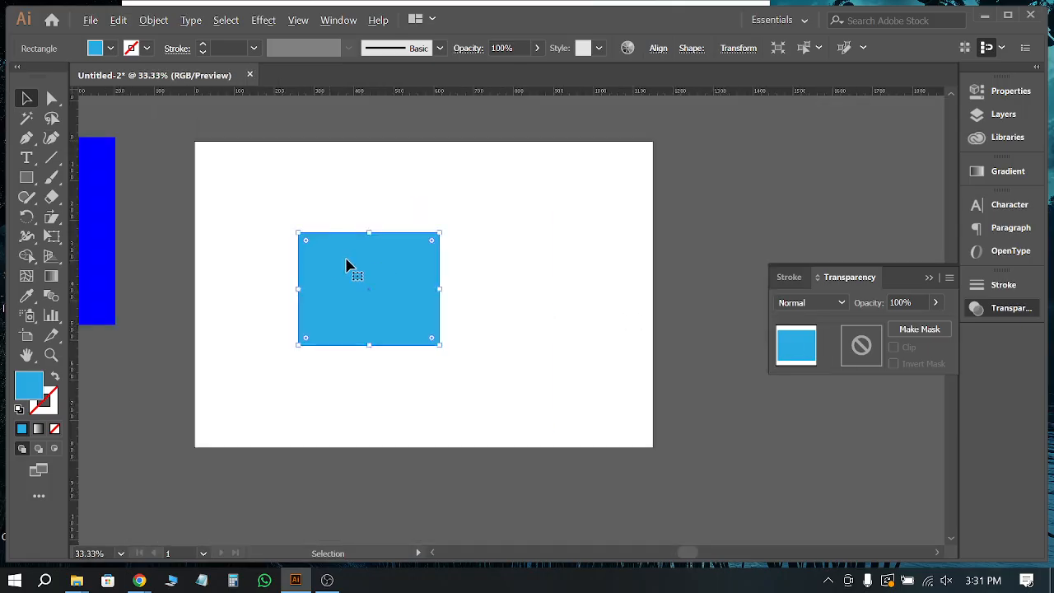
click(29, 179)
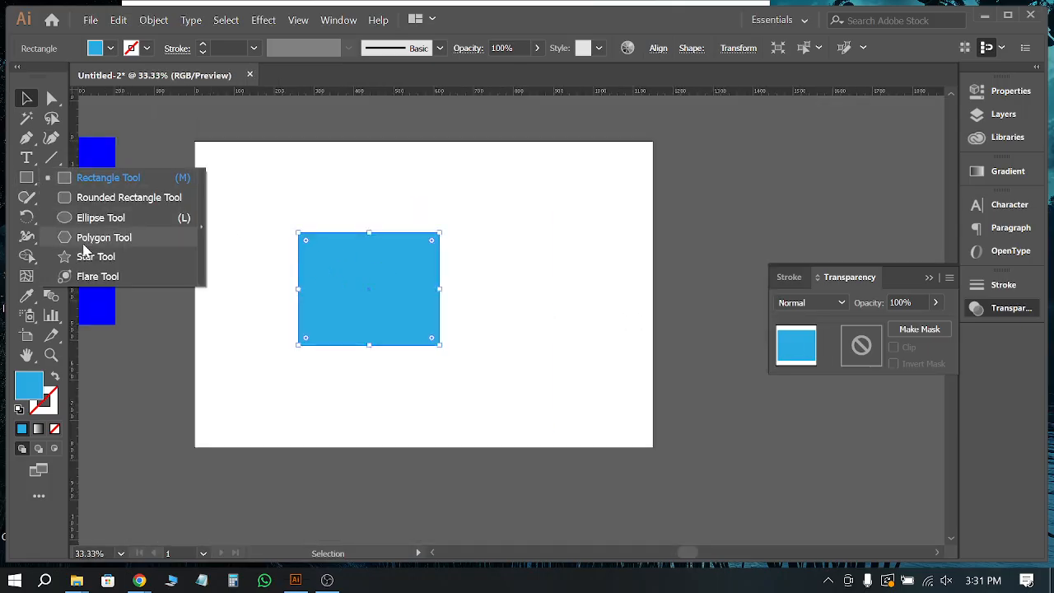
click(87, 218)
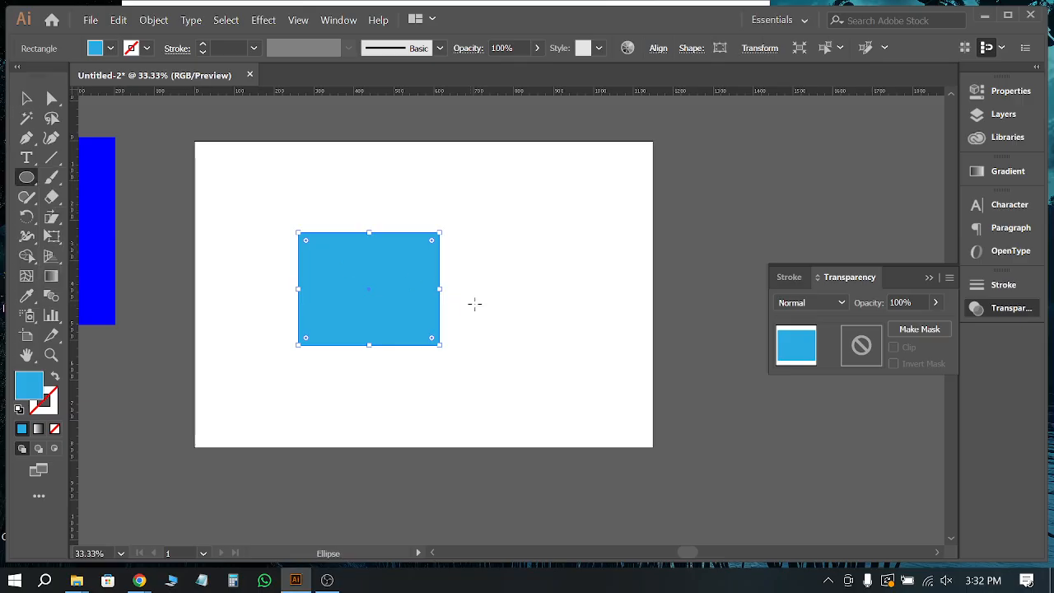
drag(495, 280, 538, 322)
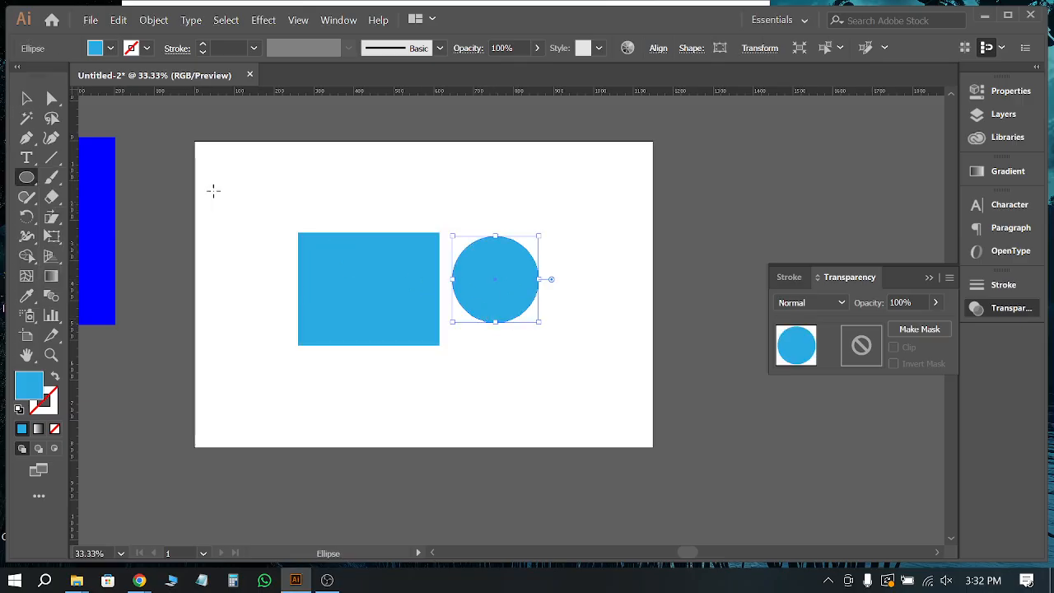
Step: Reposition the circle so it sits beside the rectangle's upper-right corner, slightly higher than the rectangle
click(26, 99)
drag(502, 278, 500, 252)
scroll(407, 245, up, 1)
drag(598, 257, 557, 183)
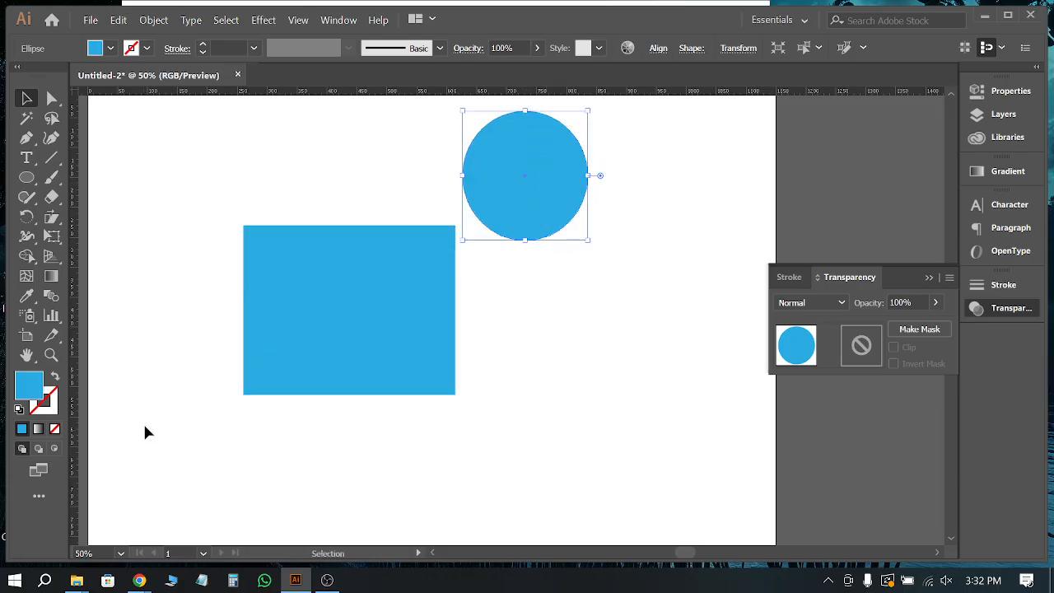
drag(537, 203, 548, 256)
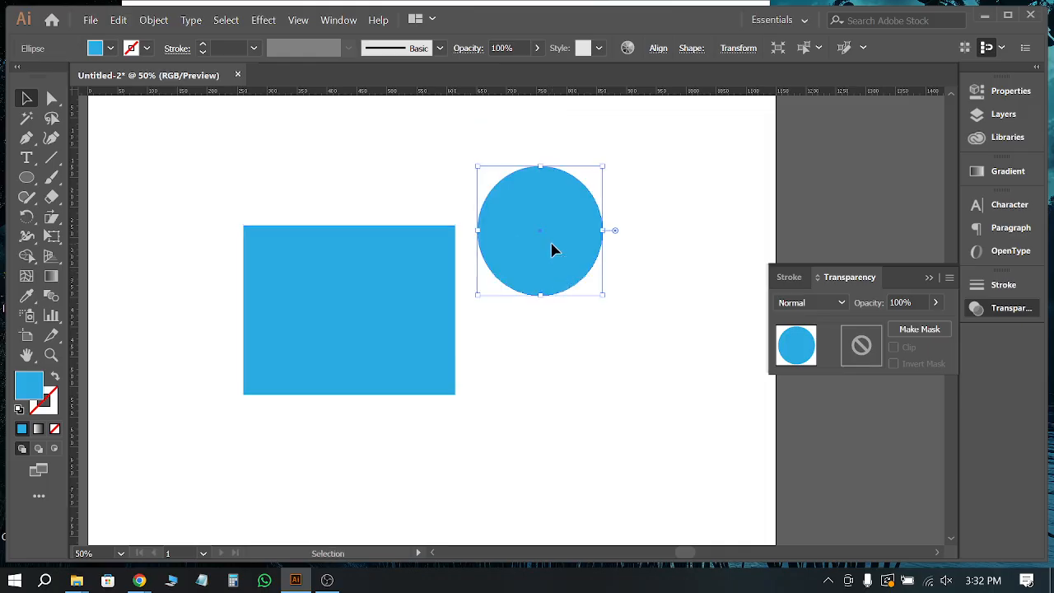
Step: Paint a few short Paintbrush strokes to the left of the blue rectangle and below its lower-left corner
click(389, 314)
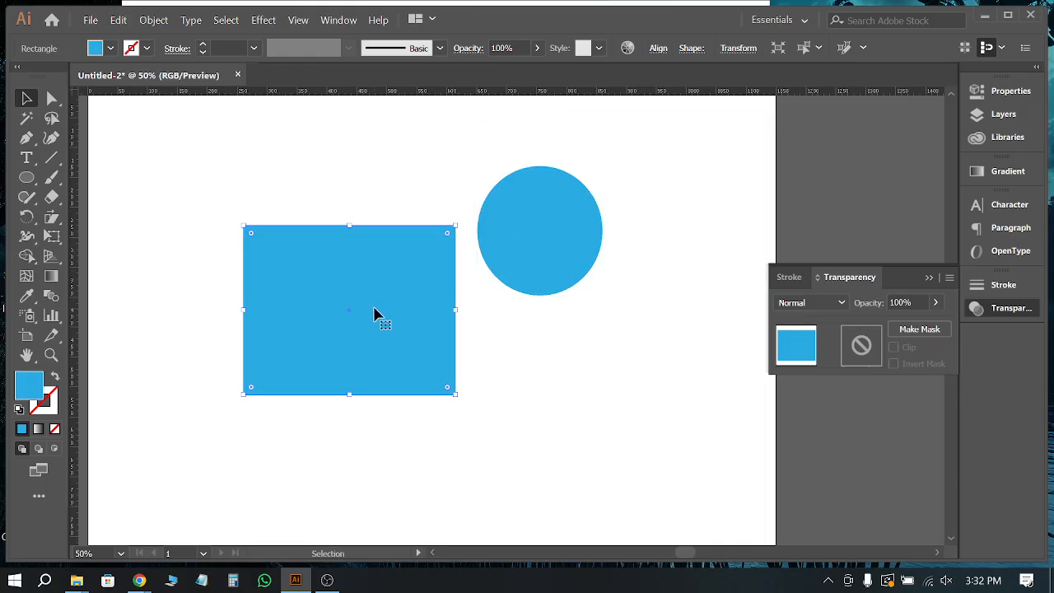
click(51, 161)
click(50, 179)
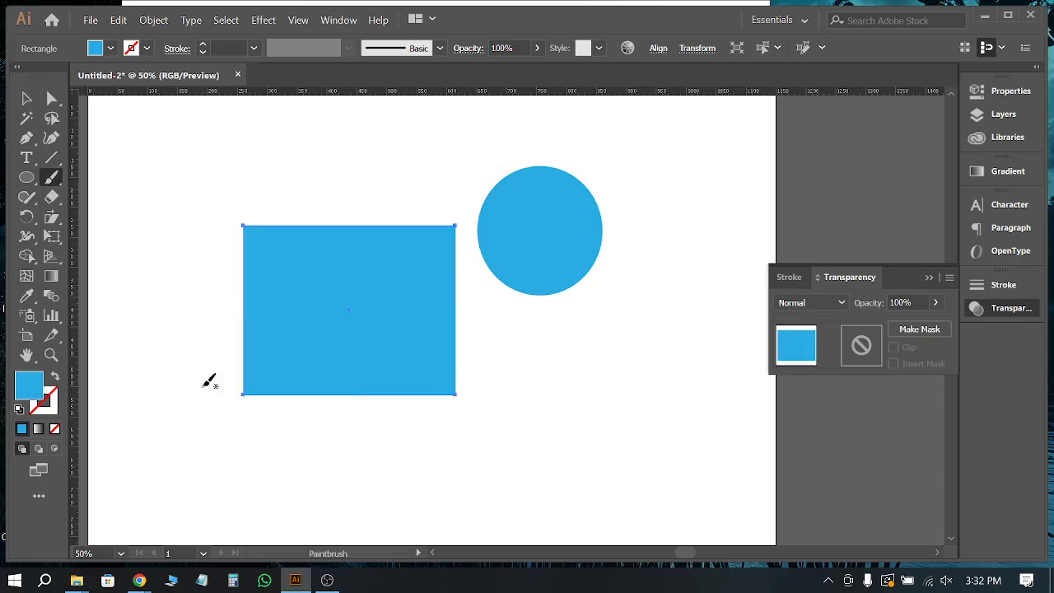
drag(215, 316, 219, 316)
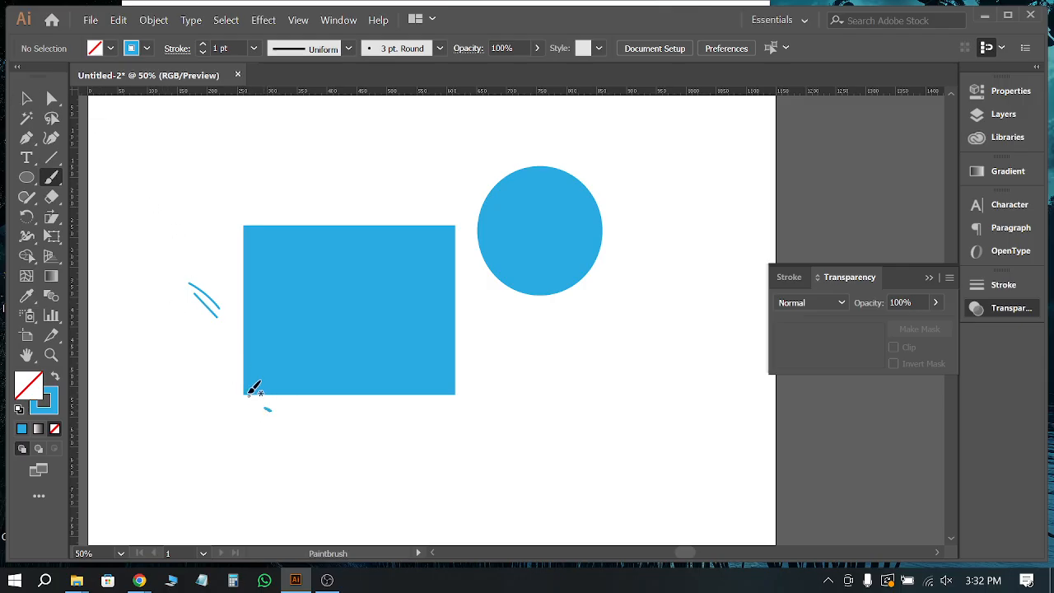
Step: Apply a Drop Shadow effect to the blue rectangle with preview on and set the X offset to -10 px
key(v)
click(381, 257)
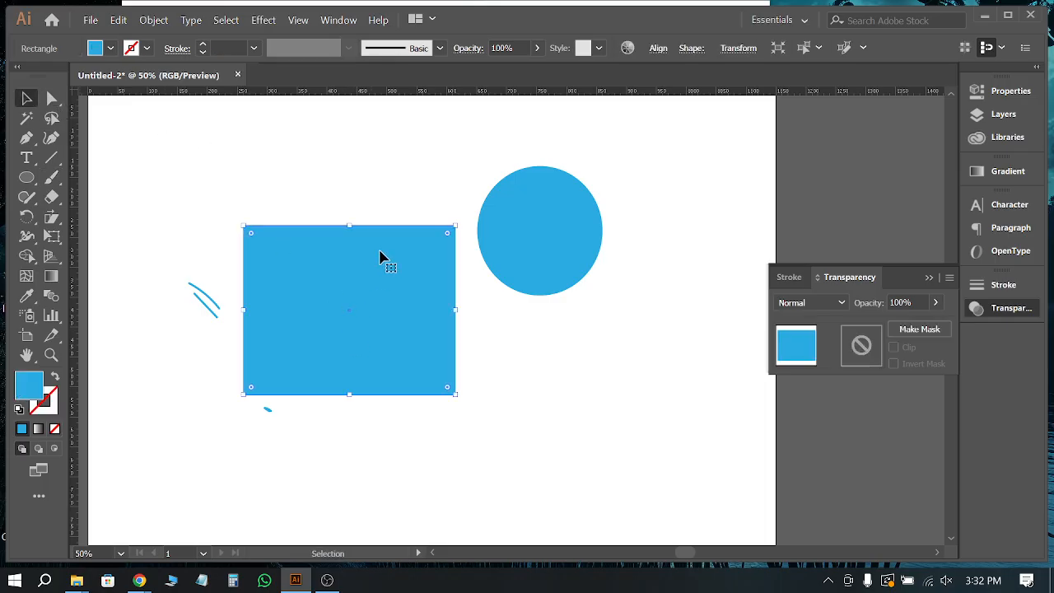
click(265, 21)
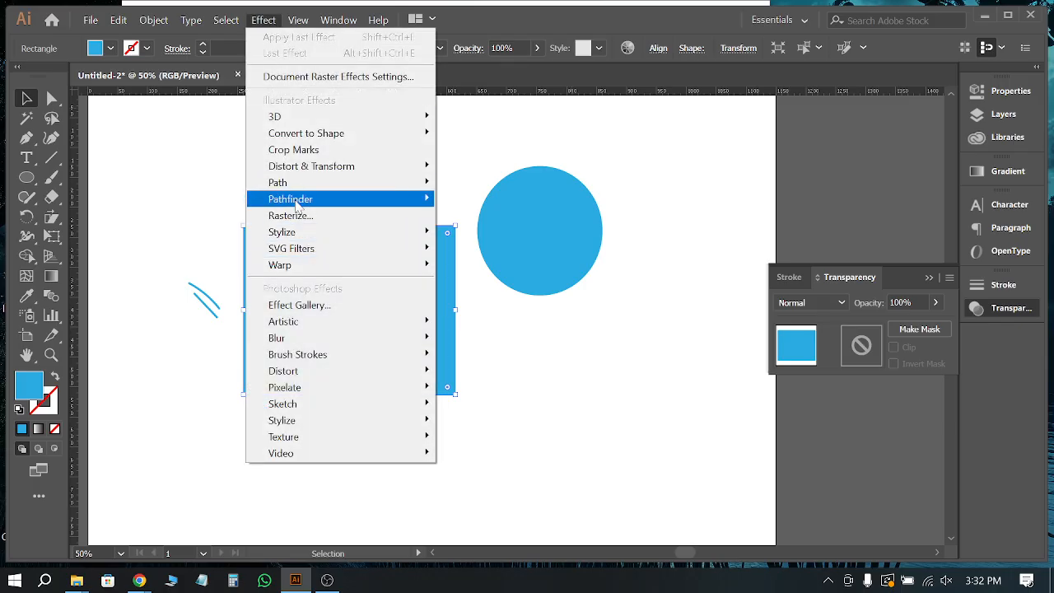
mouse_move(307, 233)
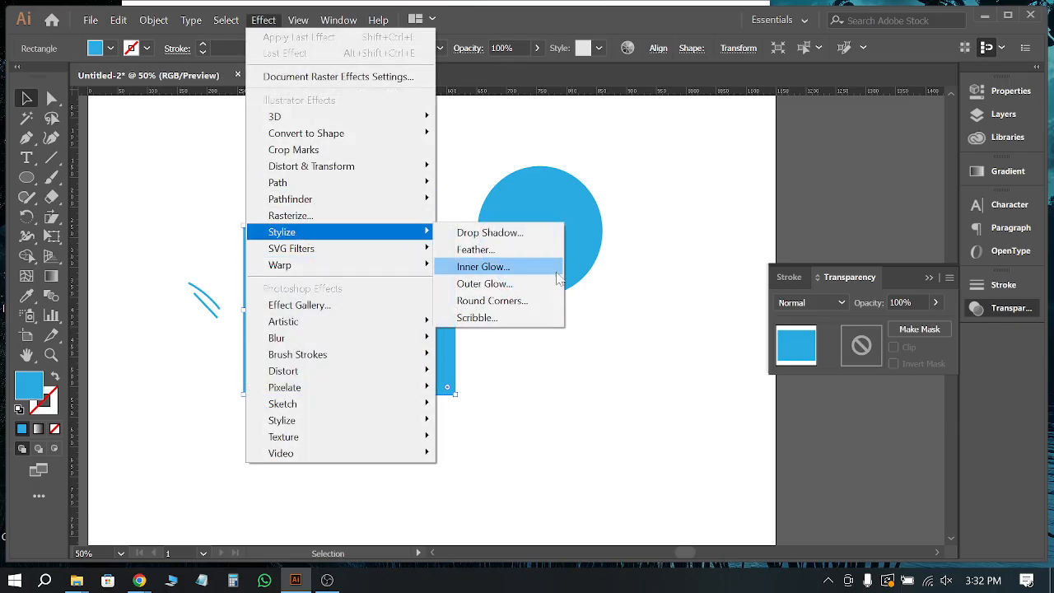
click(496, 233)
click(671, 336)
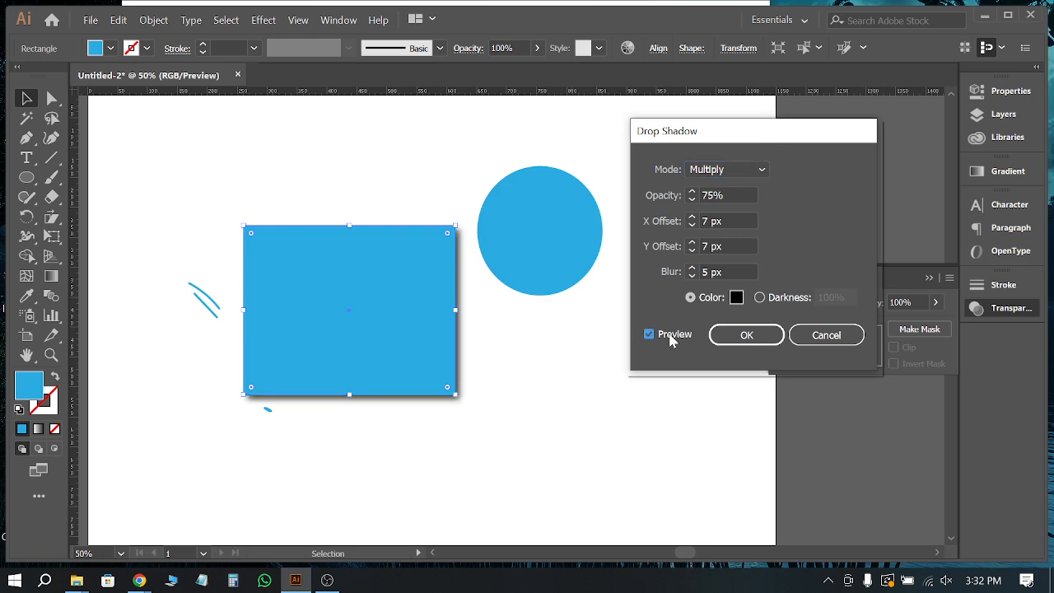
click(713, 221)
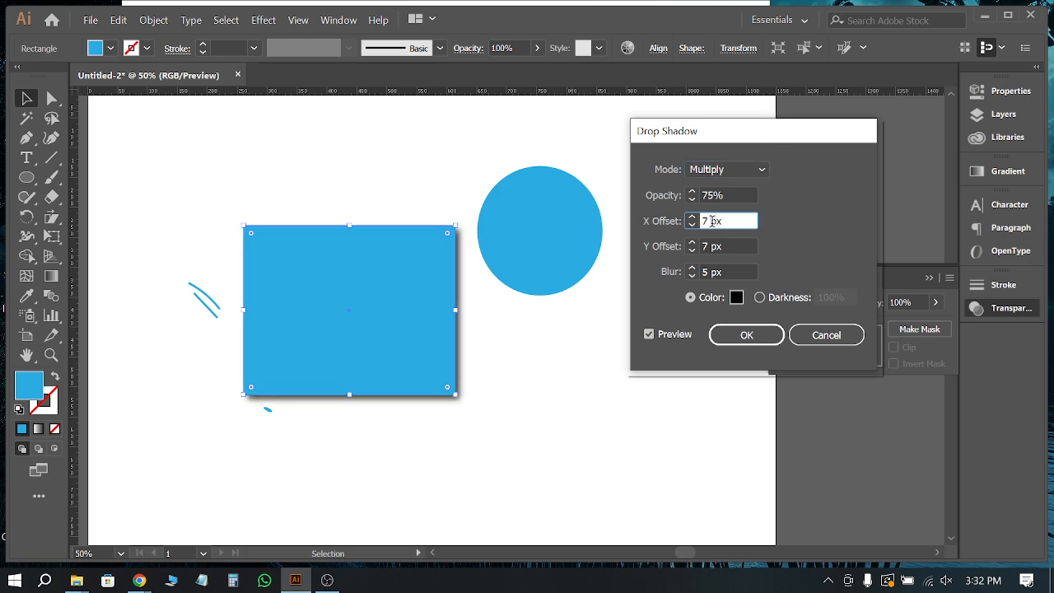
key(Down)
key(Down)
key(Down)
key(Down)
key(Down)
key(Down)
key(Down)
key(Down)
key(Down)
key(Down)
key(Down)
key(Down)
key(Down)
key(Down)
key(Down)
key(Down)
key(Down)
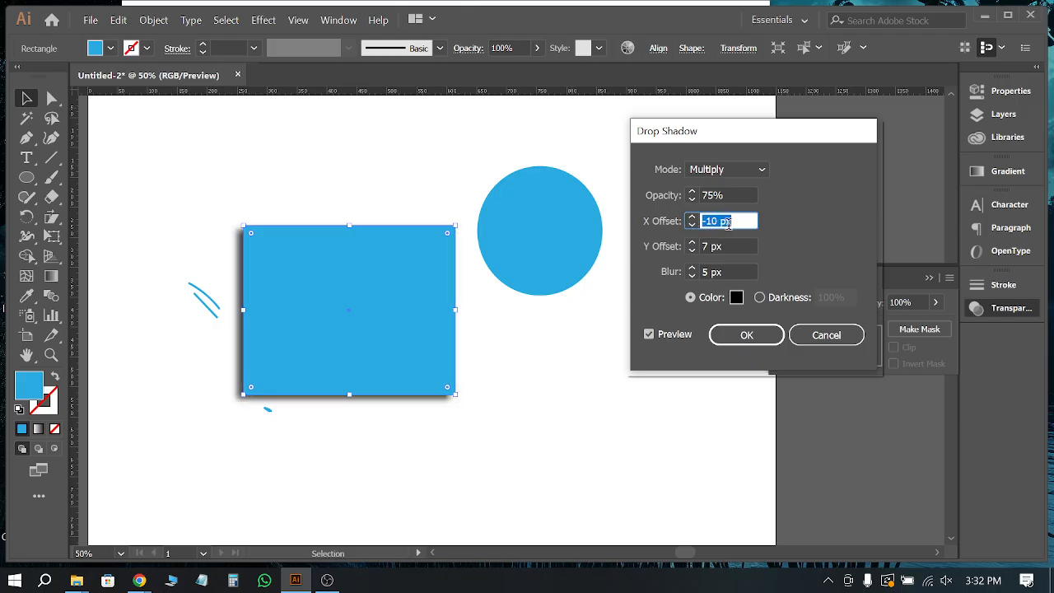
Step: Try a negative Y offset of about -7 px to cast the rectangle's shadow upward
key(Tab)
key(Down)
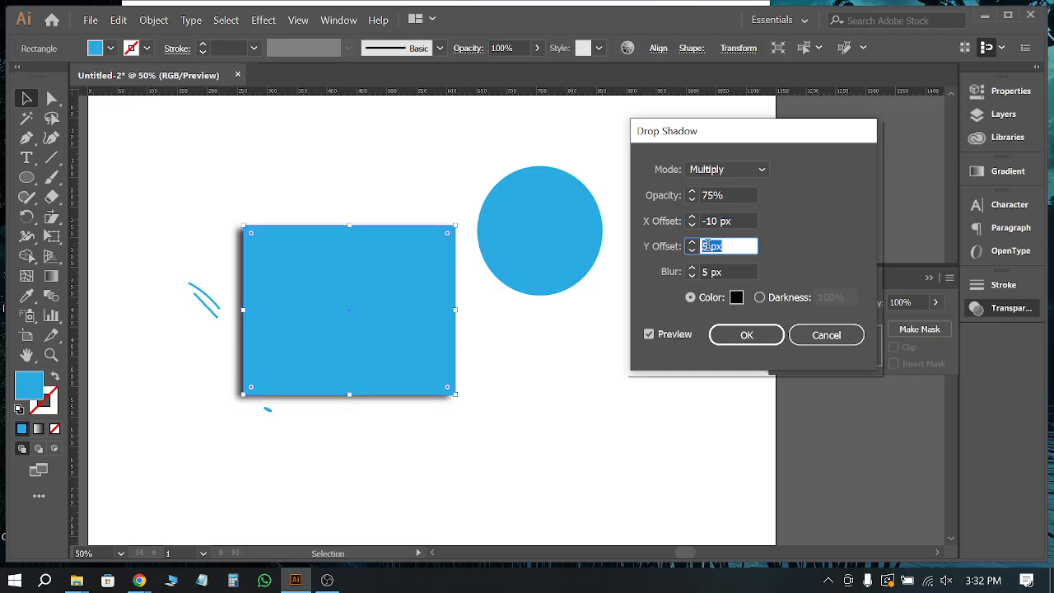
key(Down)
key(Down)
key(Down)
key(Down)
key(Down)
key(Down)
key(Down)
key(Down)
key(Down)
key(Down)
key(Down)
key(Down)
key(Down)
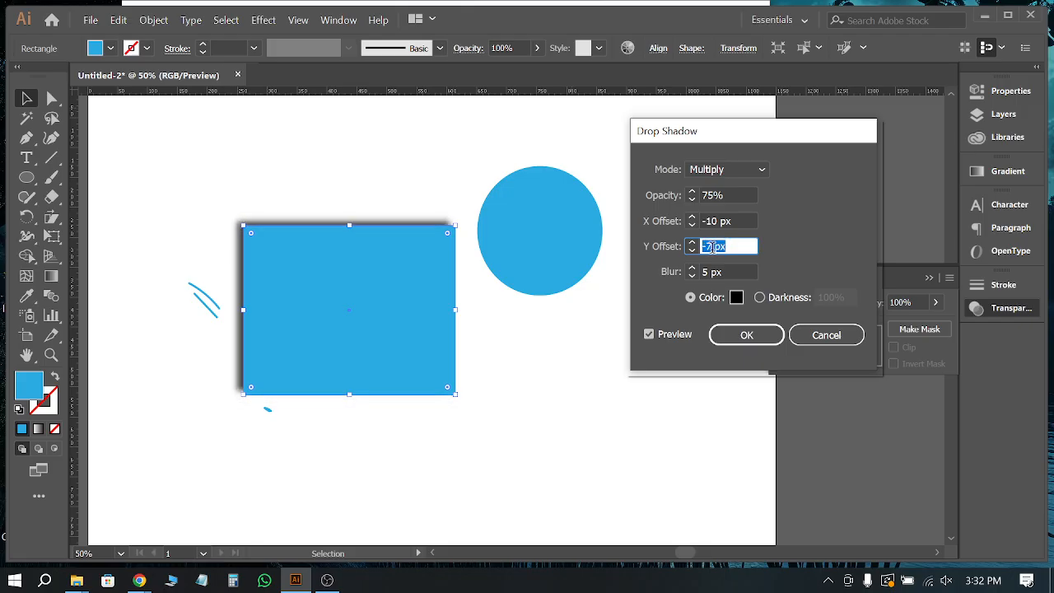
key(Down)
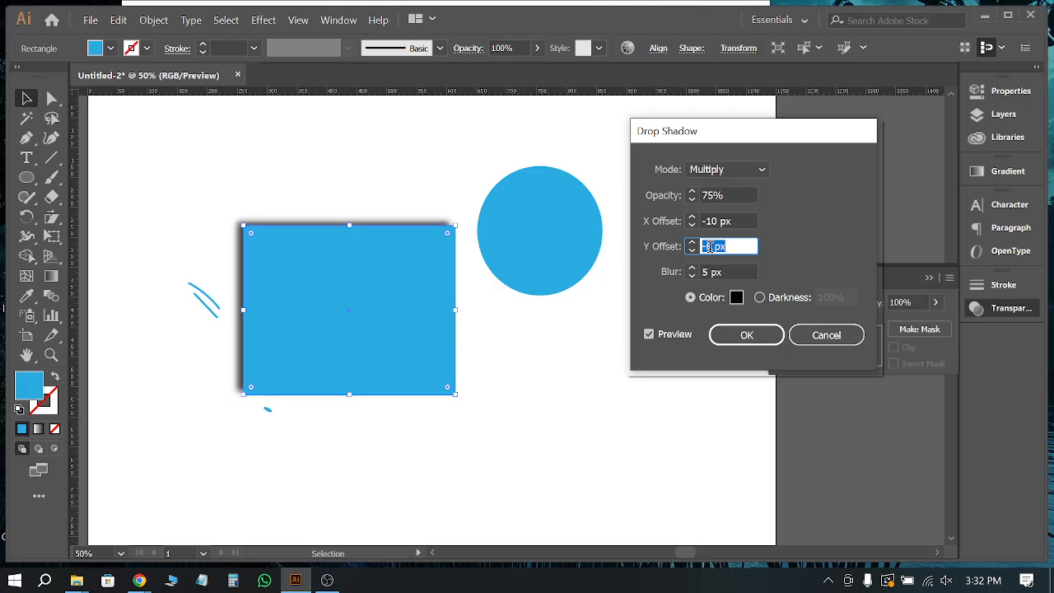
key(Down)
Step: Set the shadow's Y offset to 12 px so it falls below the rectangle
key(Up)
key(Up)
key(Up)
key(Up)
key(Up)
key(Up)
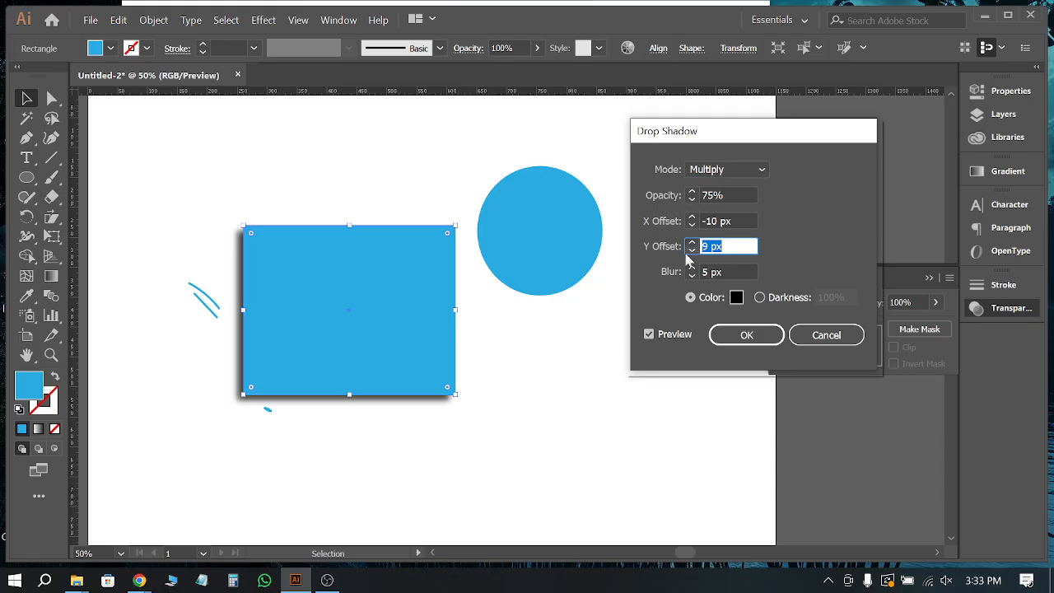
click(693, 243)
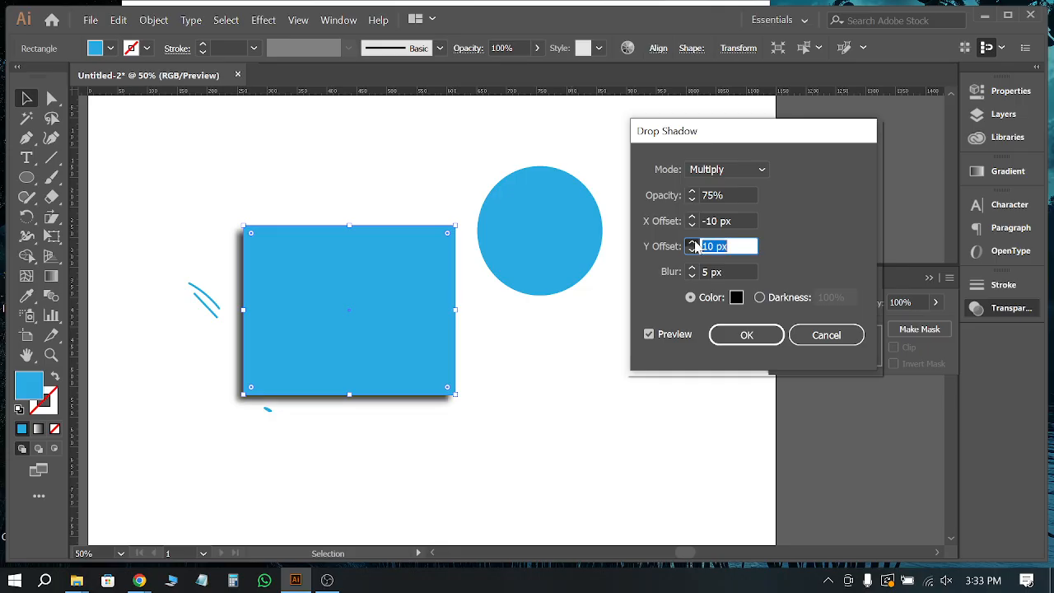
click(692, 243)
click(693, 243)
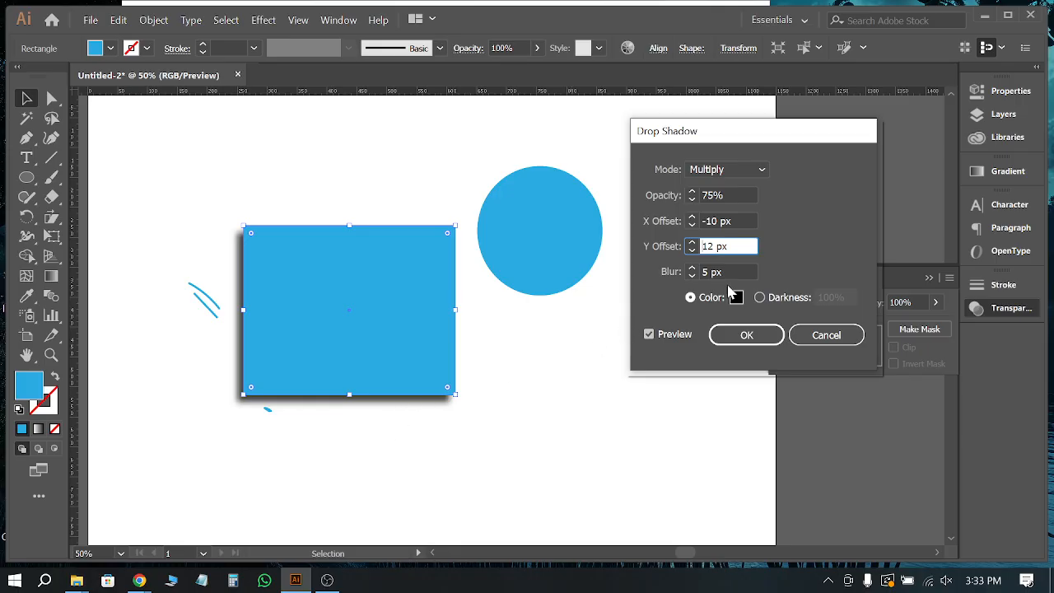
Step: Try a much softer shadow by raising its blur to about 21 px
click(692, 268)
click(692, 268)
click(693, 269)
click(692, 268)
double_click(693, 268)
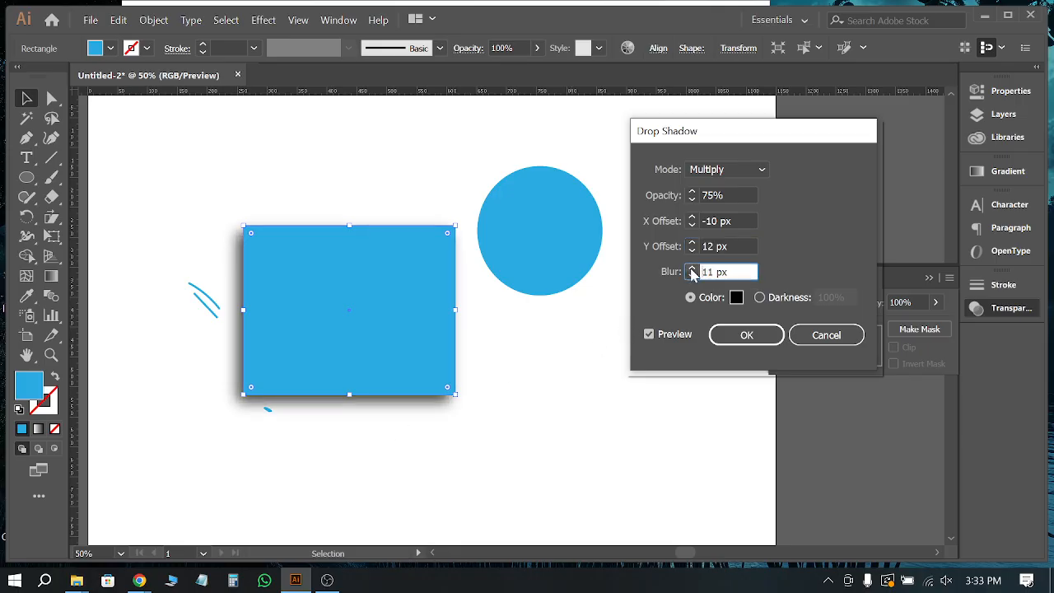
click(692, 268)
double_click(692, 268)
double_click(692, 269)
double_click(693, 268)
triple_click(692, 269)
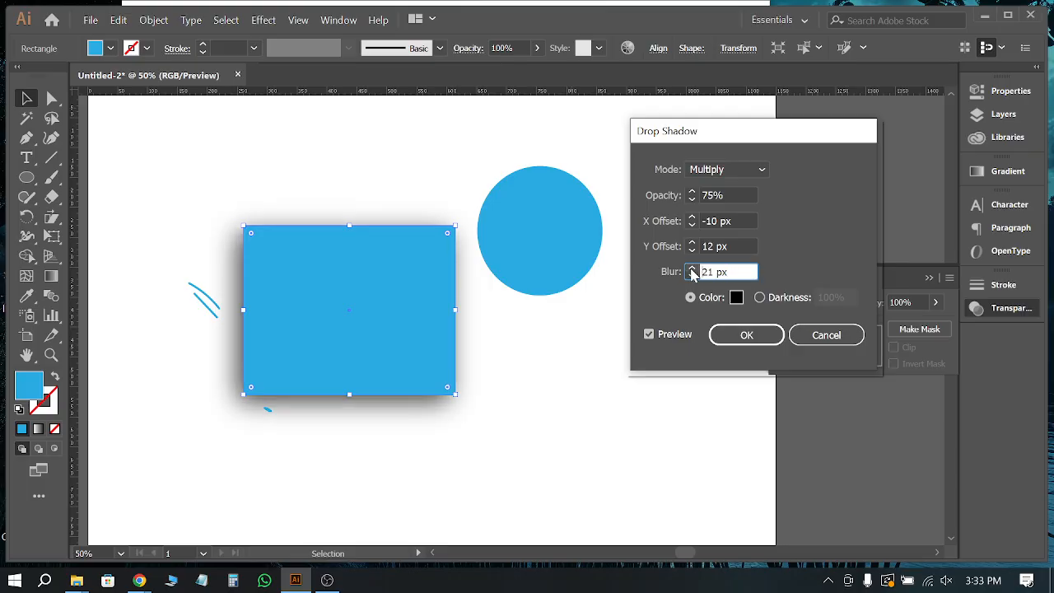
click(692, 269)
Step: Reduce the shadow's blur to 4 px
click(692, 276)
click(692, 276)
click(693, 276)
click(696, 276)
click(696, 276)
click(696, 276)
click(696, 276)
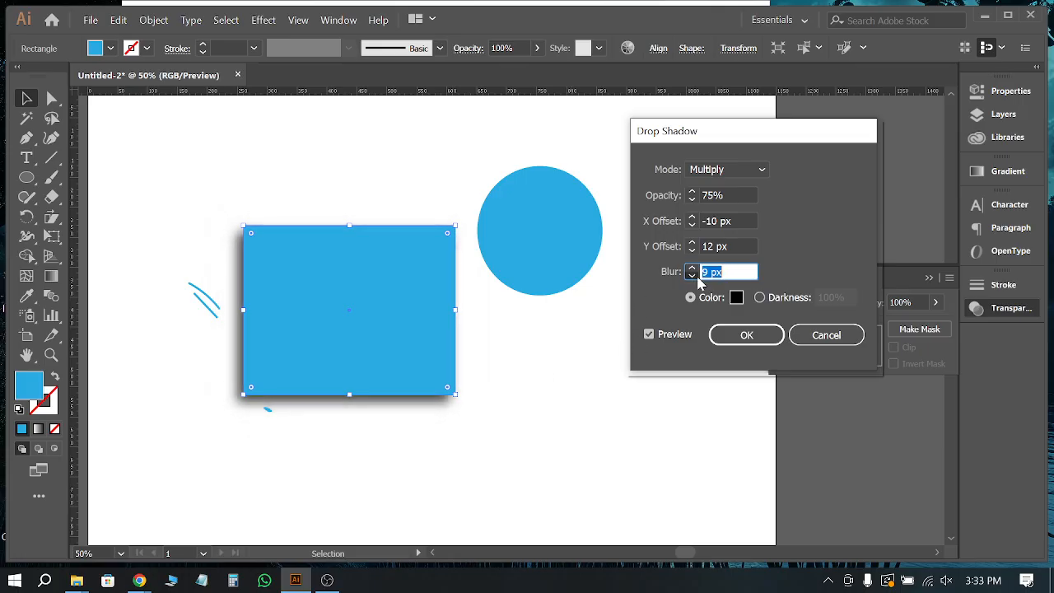
click(696, 276)
click(696, 276)
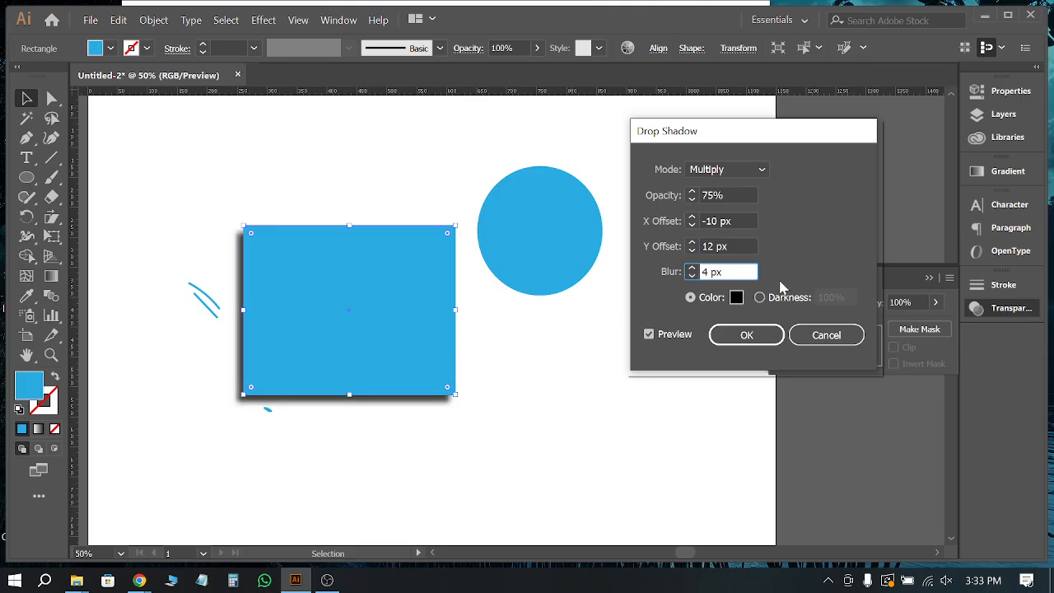
Step: Try a bright pinkish-red colour for the rectangle's shadow
click(736, 297)
click(519, 191)
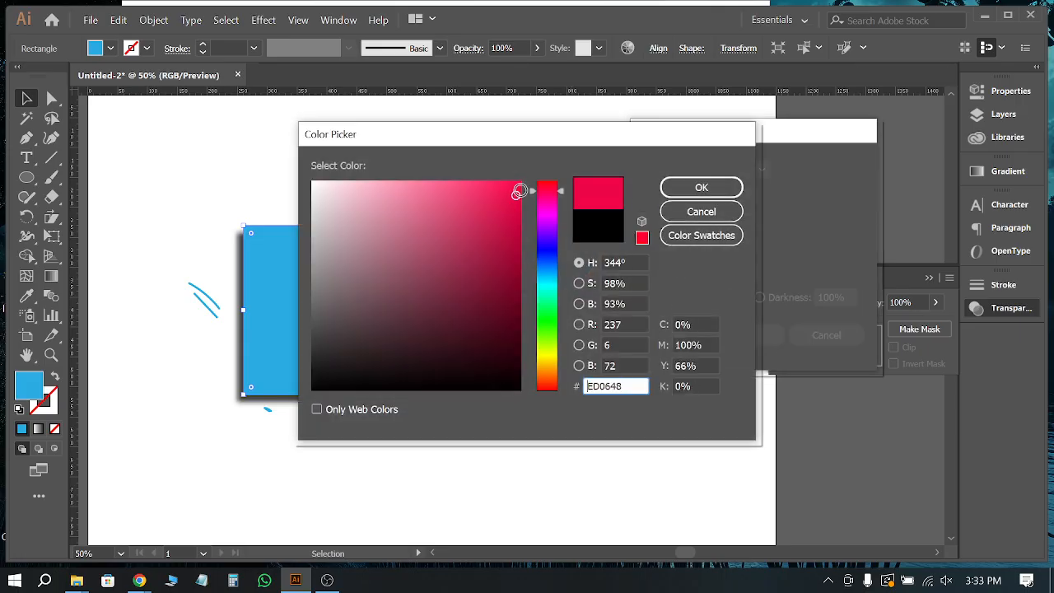
drag(519, 191, 522, 181)
click(701, 188)
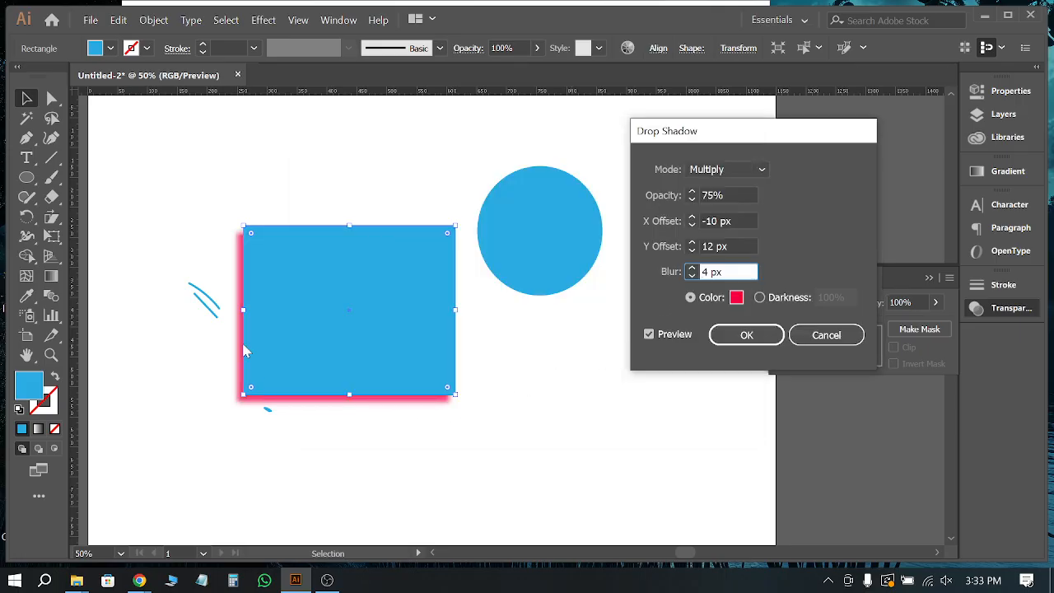
Step: Set the shadow colour to black (000000) and apply the Drop Shadow effect
click(737, 297)
drag(478, 311, 538, 416)
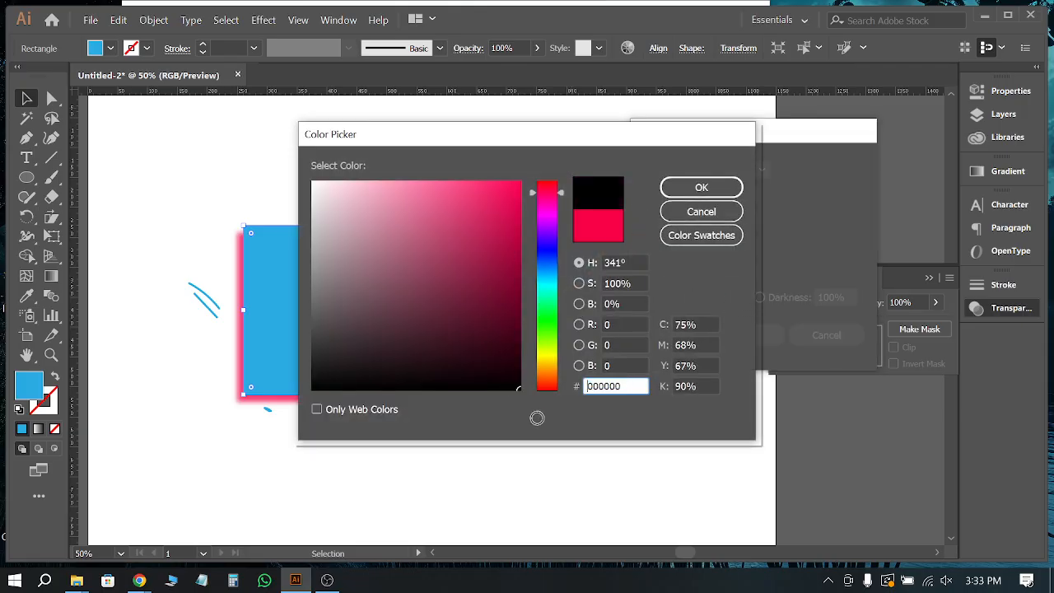
click(700, 188)
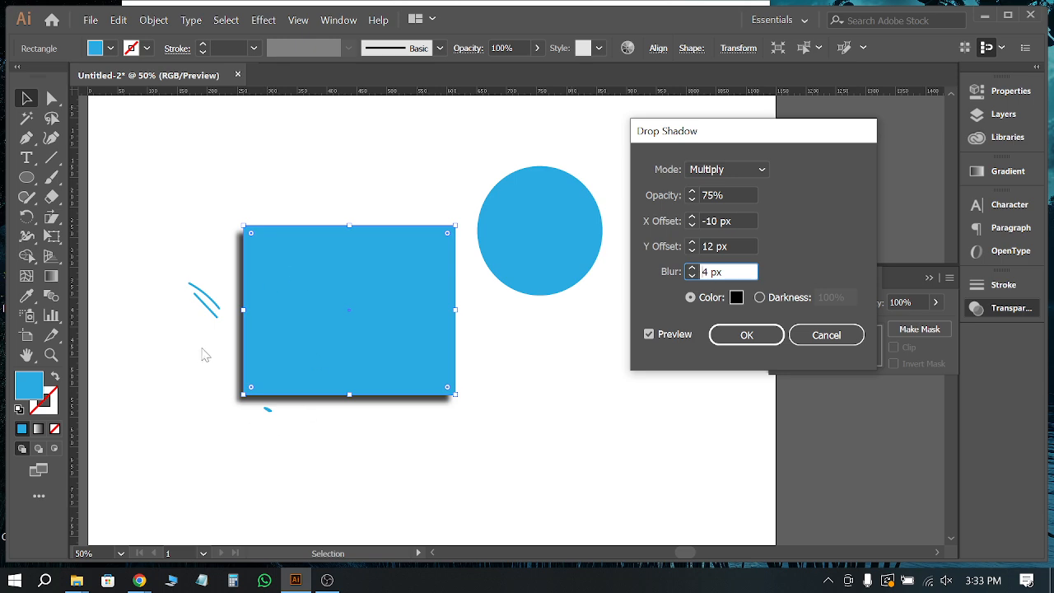
click(746, 335)
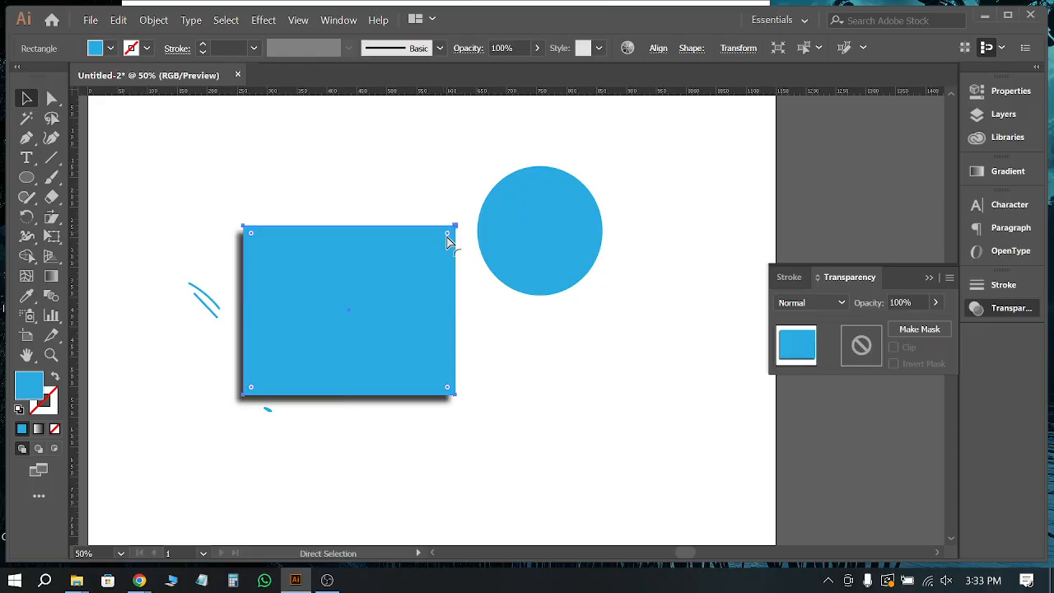
Step: Round all corners of the shadowed rectangle and inspect the shadow around its lower-left corner up close
drag(449, 235, 437, 277)
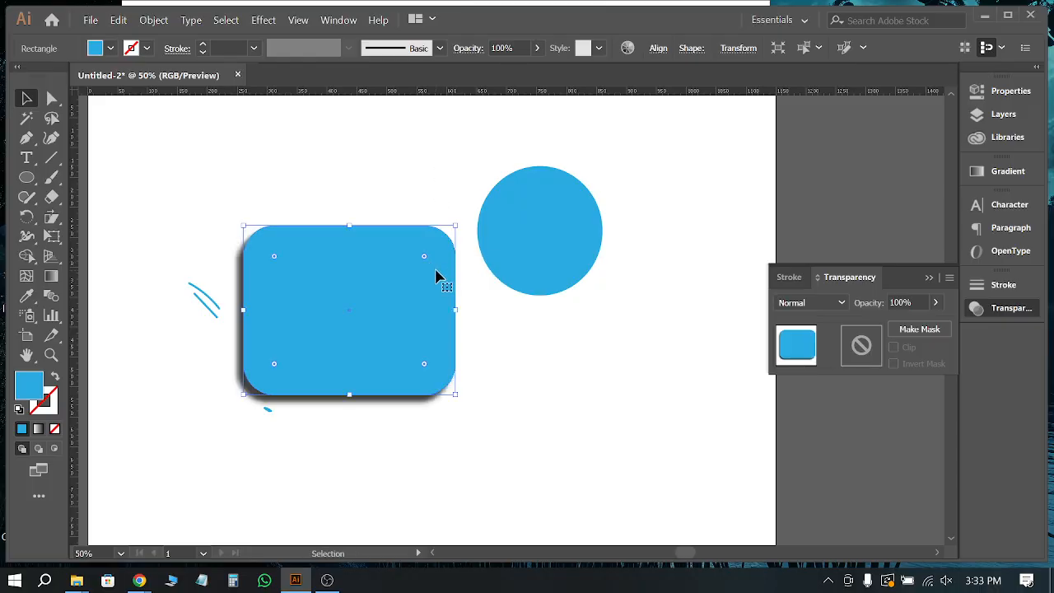
click(375, 178)
scroll(226, 412, up, 3)
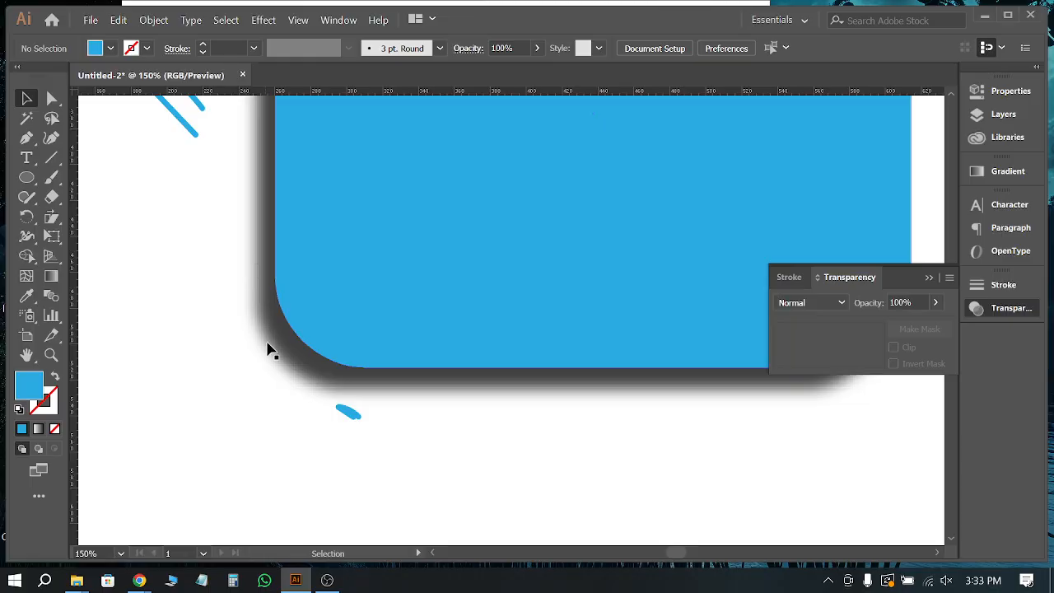
scroll(285, 348, up, 3)
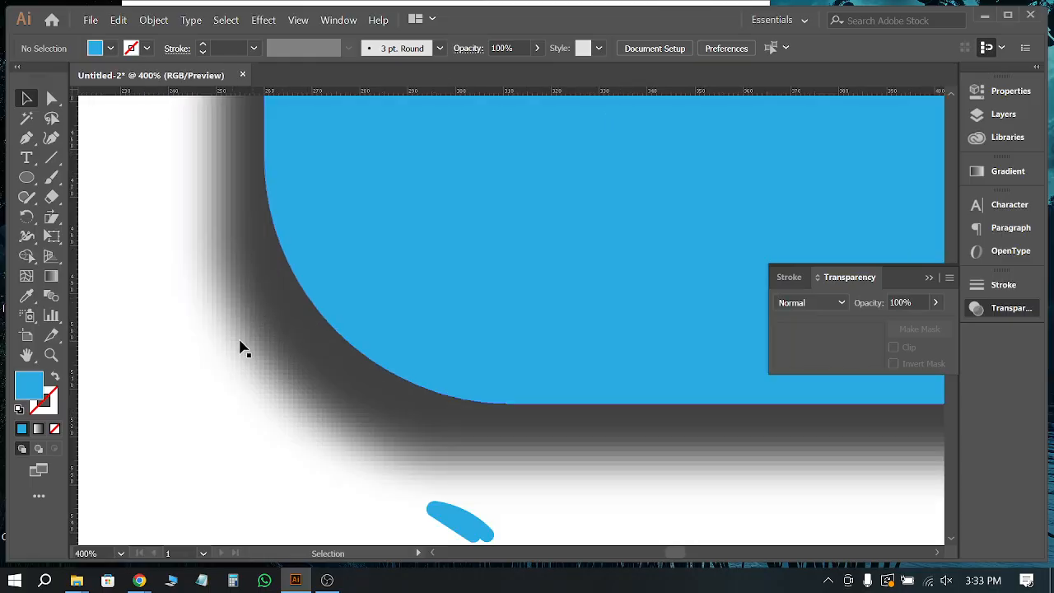
scroll(262, 402, down, 4)
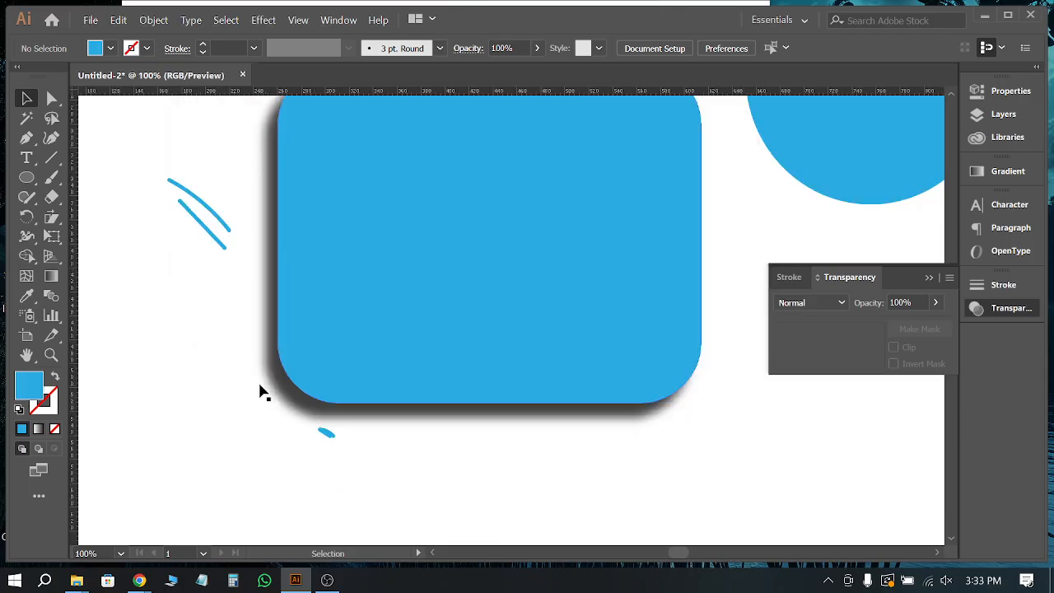
scroll(264, 387, down, 3)
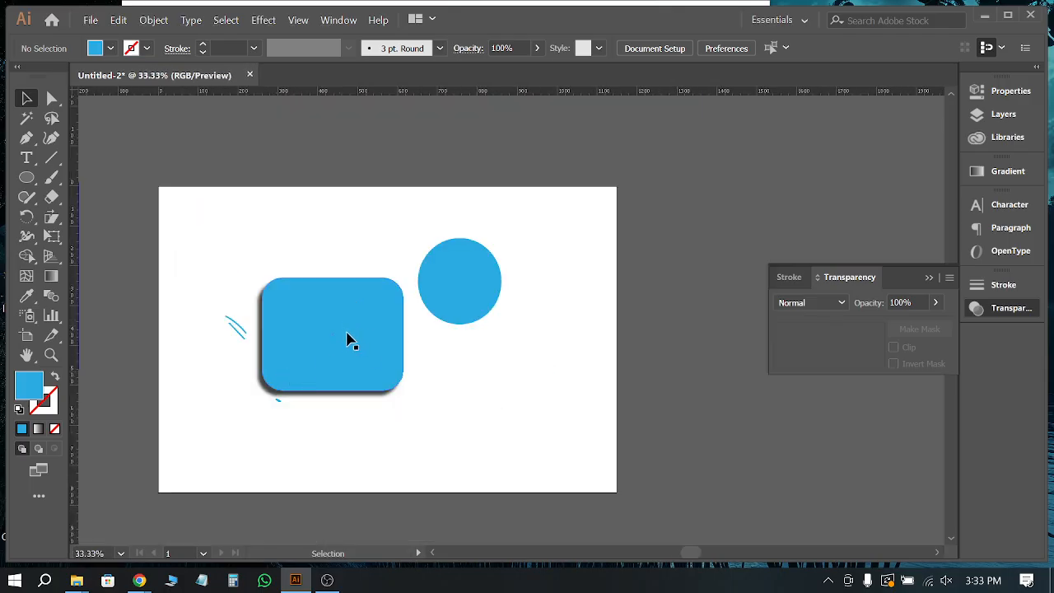
Step: Move the rounded rectangle directly below the circle and change its fill to white
drag(335, 352, 445, 427)
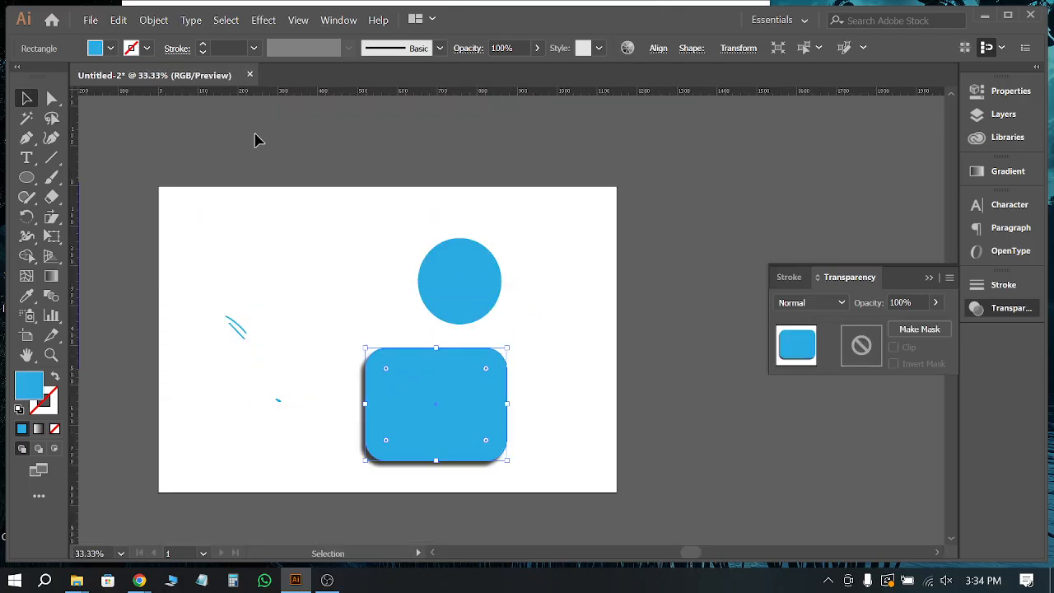
click(111, 49)
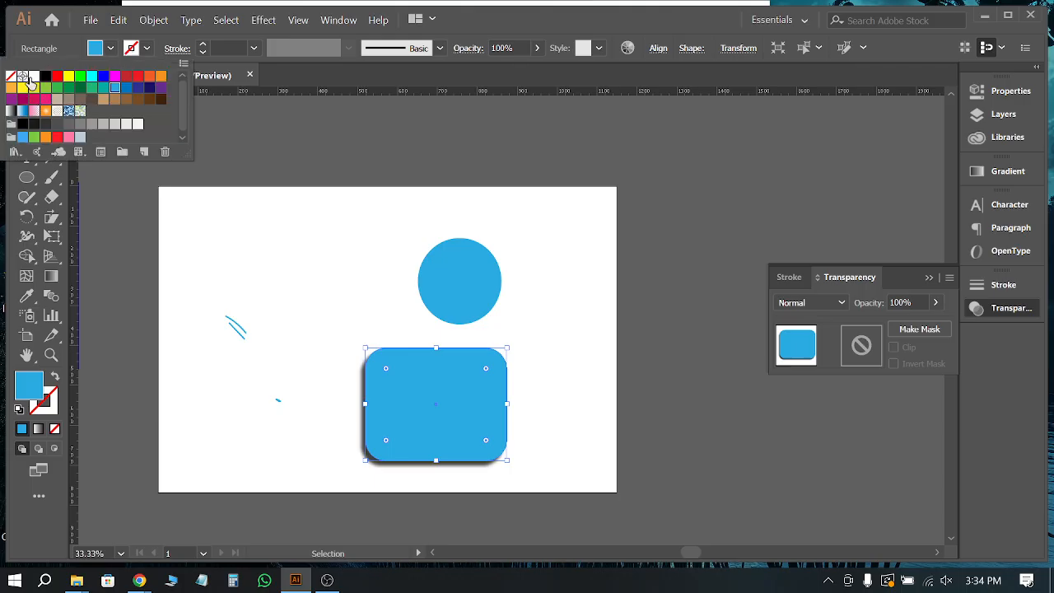
click(25, 77)
click(302, 159)
scroll(528, 479, up, 1)
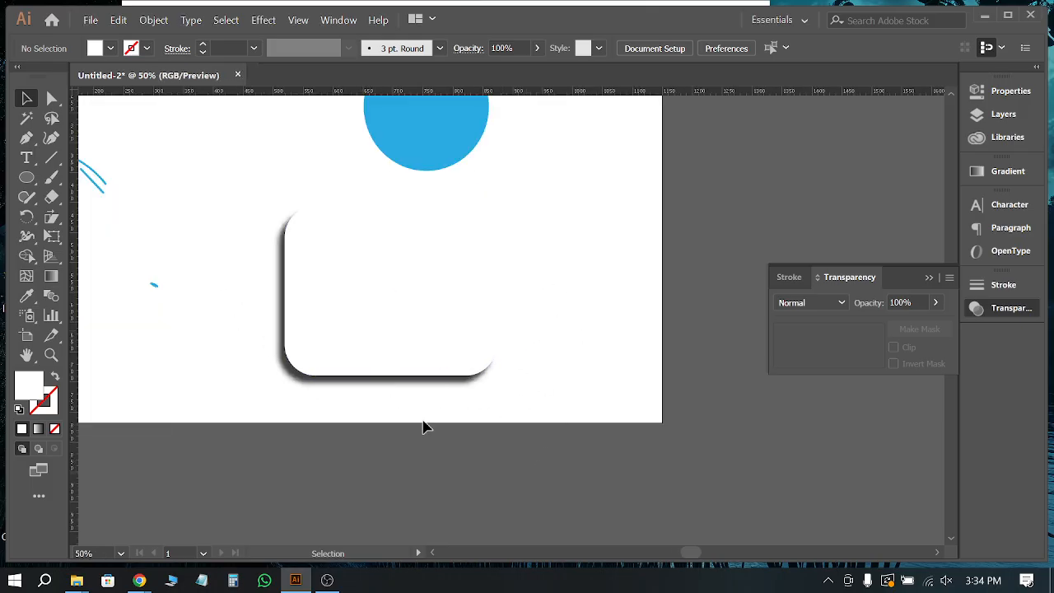
Step: Restore square corners on the white shadowed rectangle and deselect it
scroll(376, 400, down, 1)
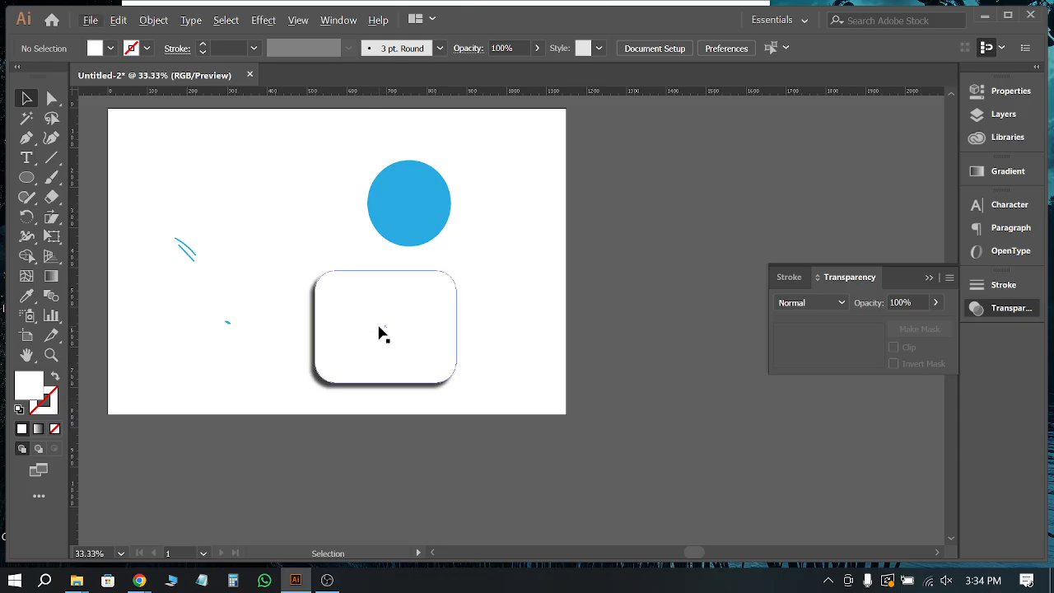
click(419, 311)
drag(445, 288, 508, 249)
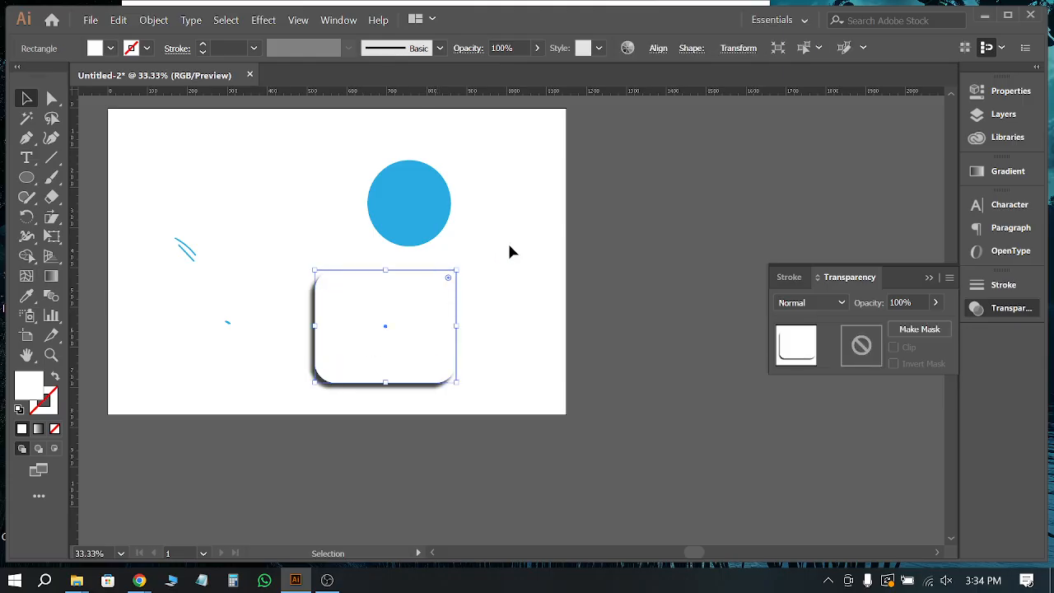
click(508, 319)
alt+scroll(415, 349, up, 1)
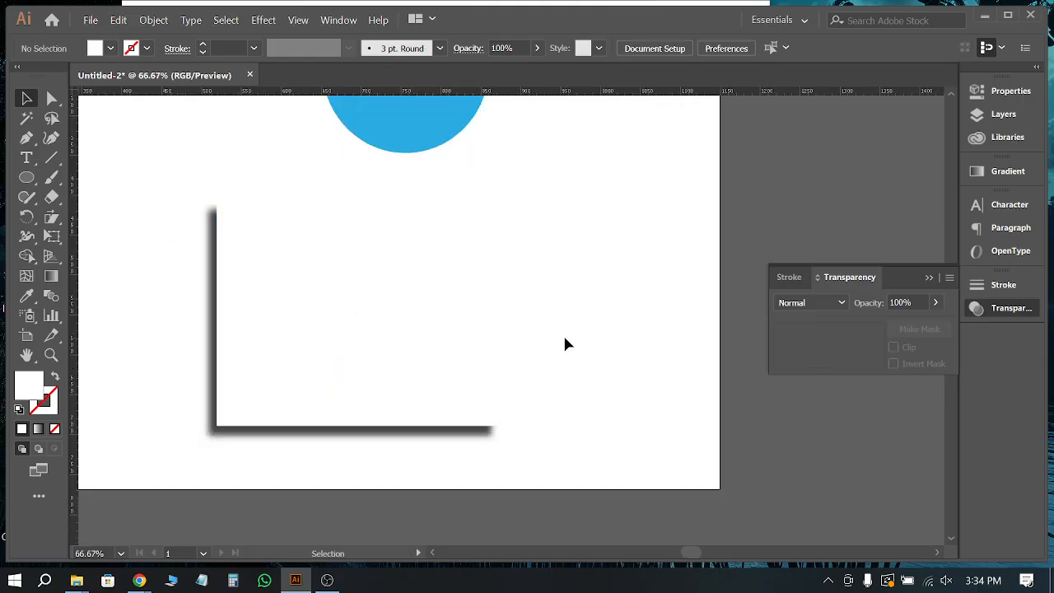
Step: Draw a rectangle exactly covering the white shadowed rectangle and fill it with a white-to-black linear gradient
right_click(27, 181)
click(84, 180)
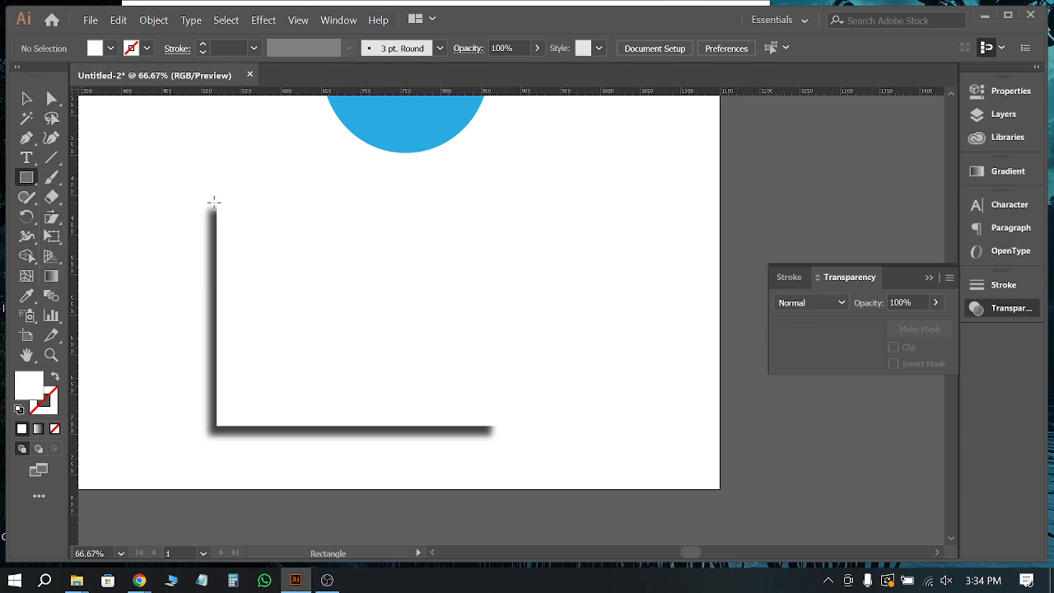
drag(217, 201, 500, 426)
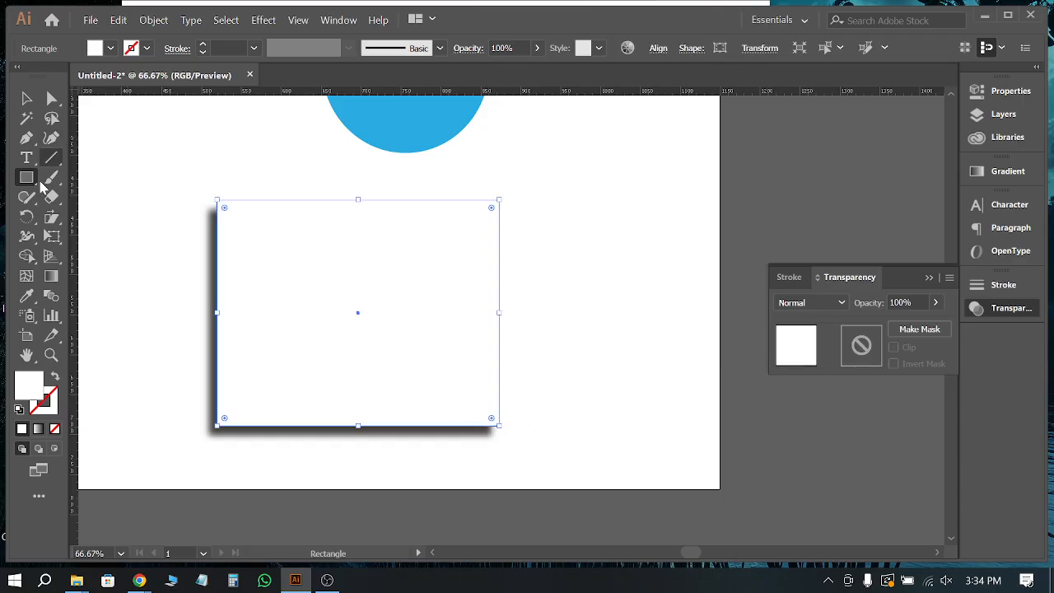
click(51, 276)
click(264, 269)
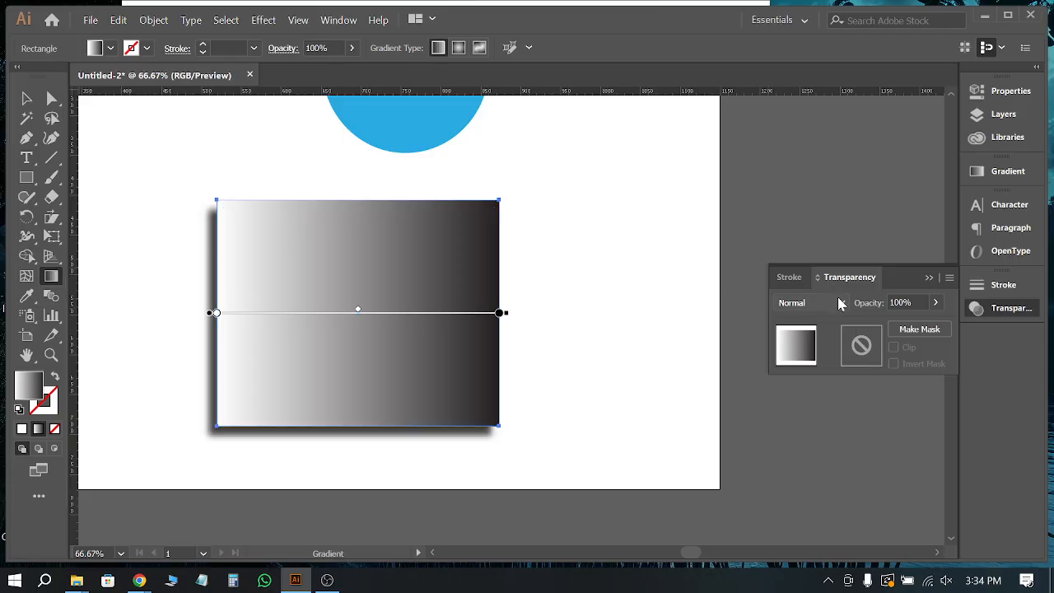
Step: Make the overlay rectangle's gradient radial, redraw it toward the upper-right corner and shift its midpoint to 79.8%
click(1009, 172)
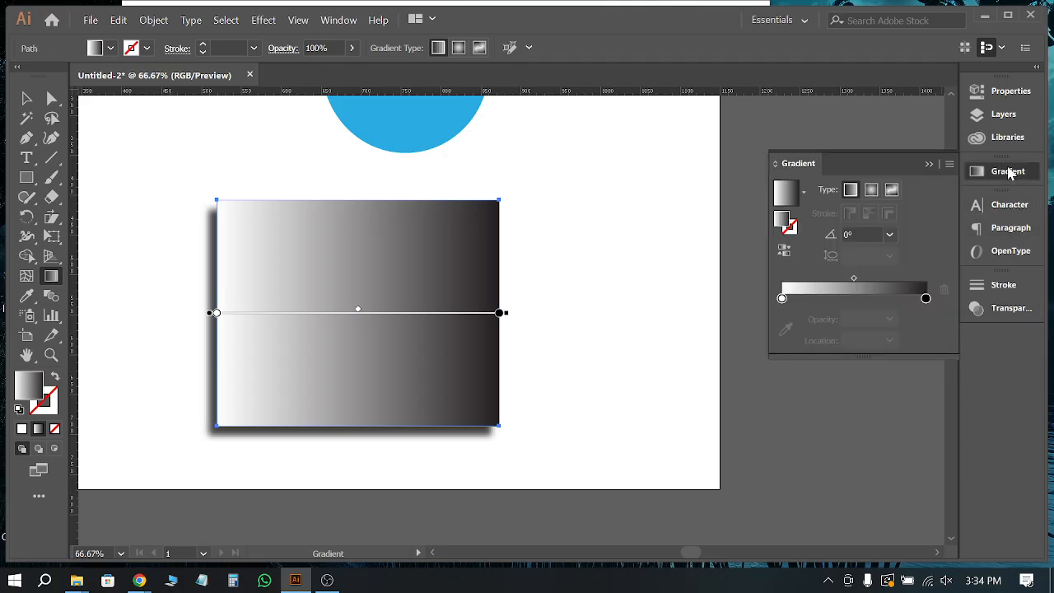
click(871, 189)
drag(470, 217, 424, 285)
drag(477, 251, 485, 228)
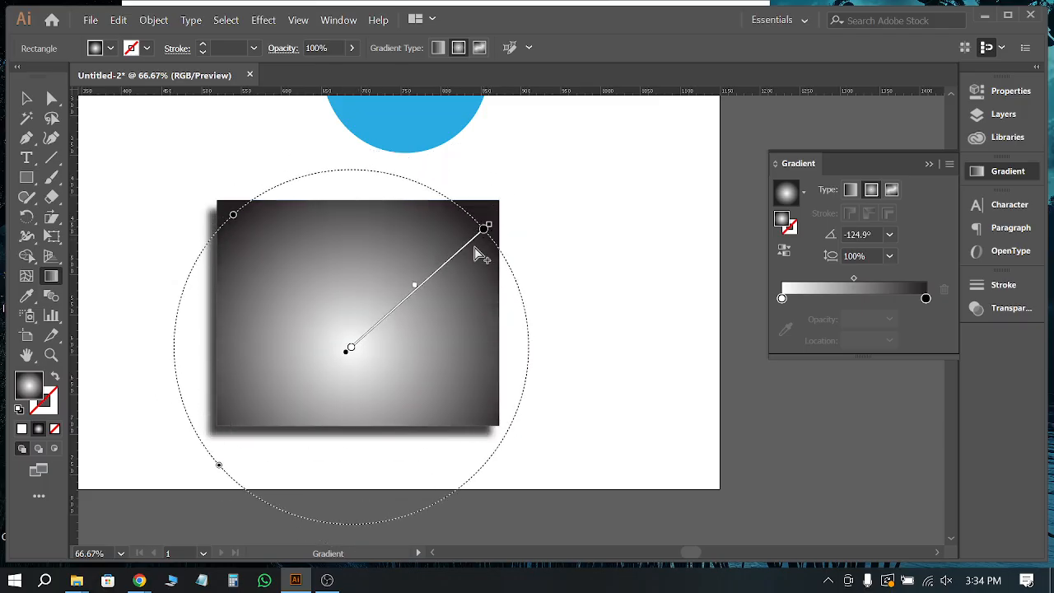
drag(854, 283, 897, 281)
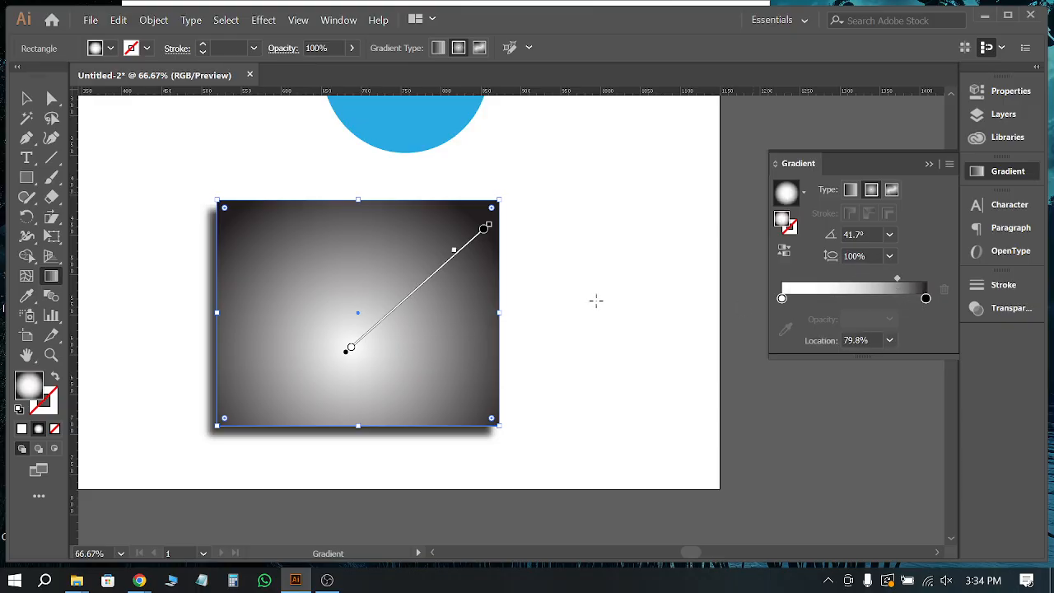
Step: Try redrawing the radial gradient past the rectangle's upper-right corner and as a short span inside that corner
drag(324, 302, 506, 163)
key(ctrl+minus)
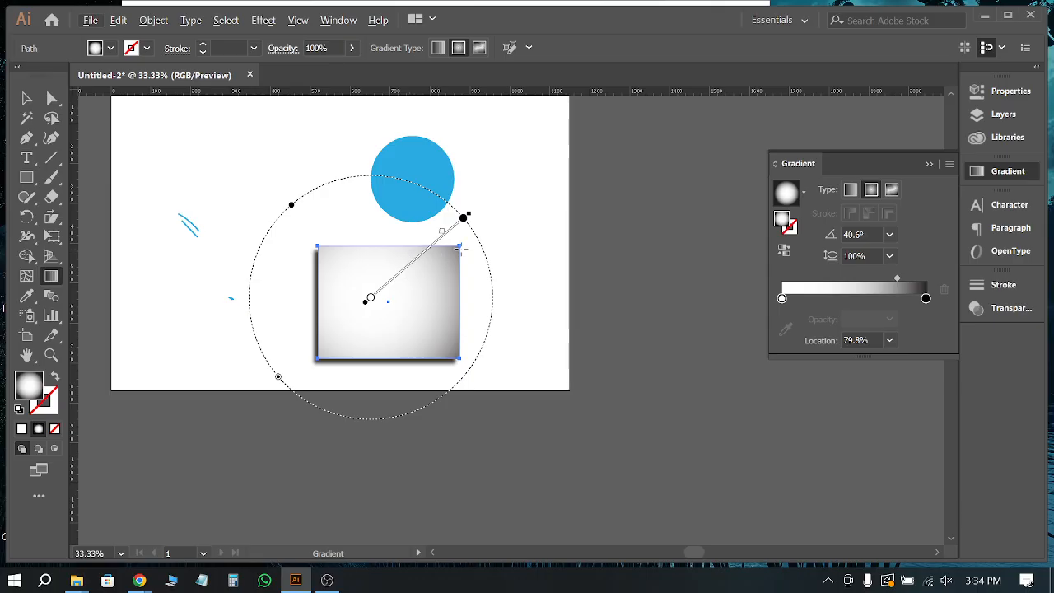
click(458, 237)
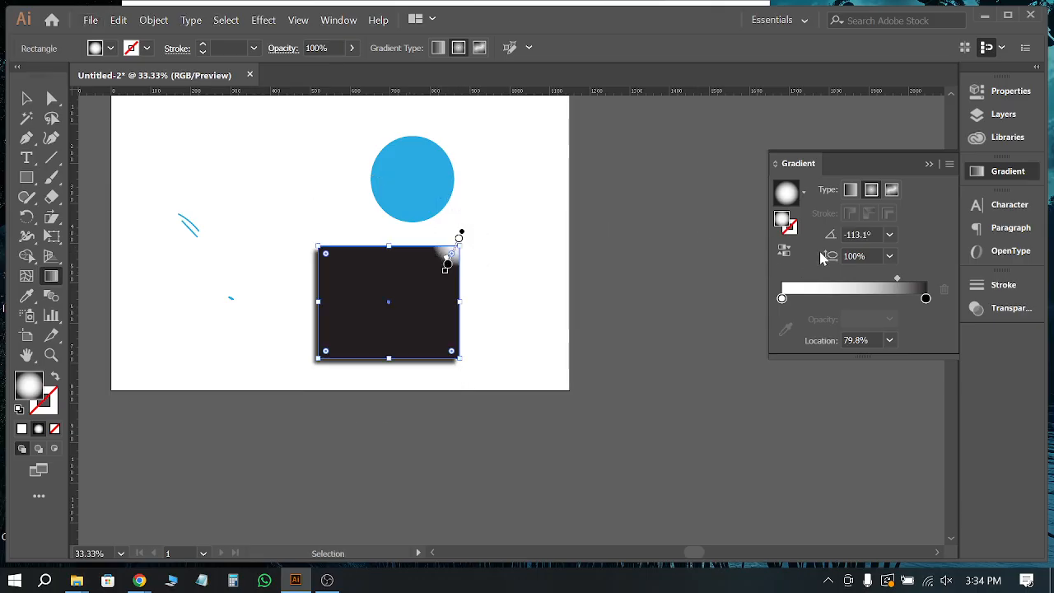
Step: Change the overlay rectangle's gradient to linear and redraw it at 90° as a short black-to-white fade down from the top edge
click(851, 190)
key(ctrl+plus)
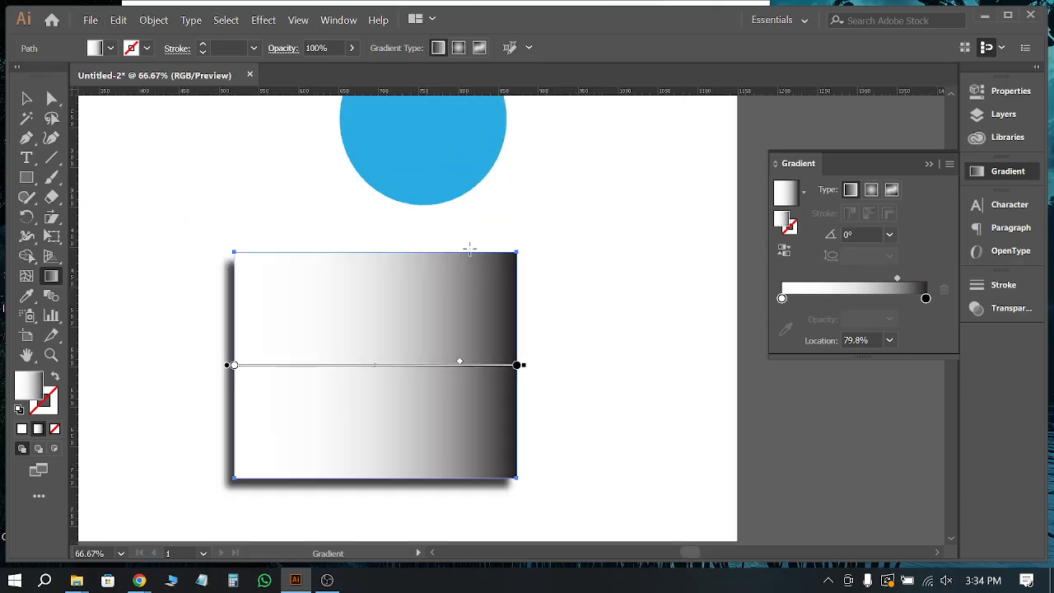
mouse_move(469, 248)
mouse_down()
mouse_move(477, 277)
mouse_move(466, 306)
mouse_move(466, 236)
mouse_up()
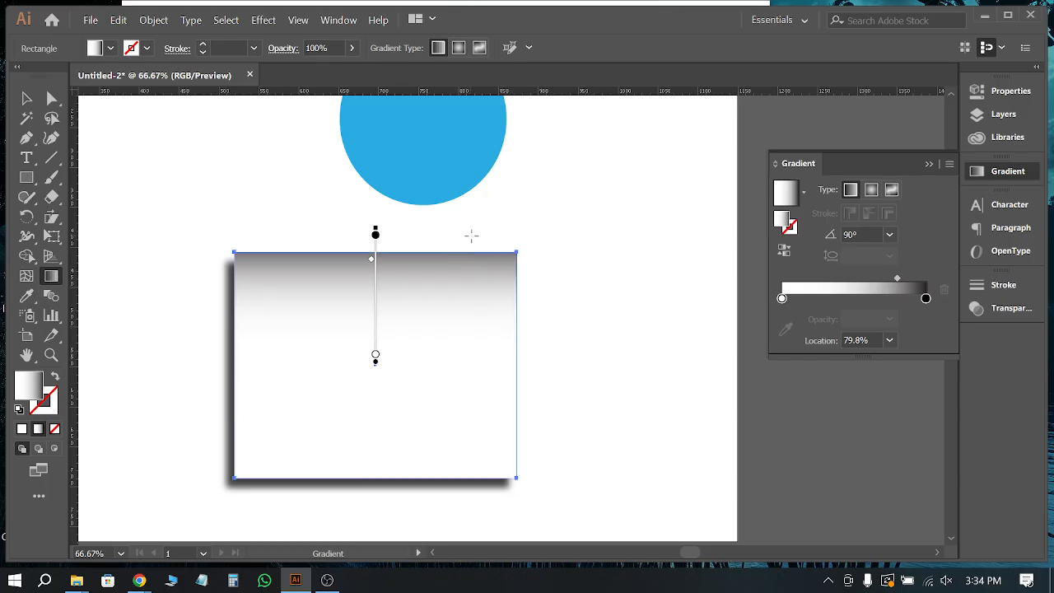
click(781, 299)
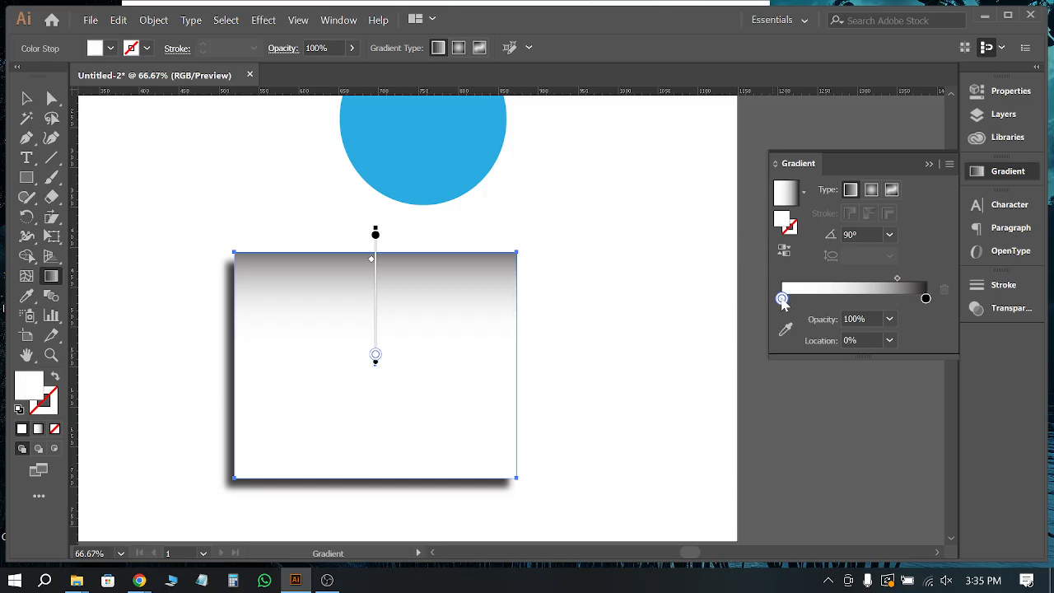
double_click(781, 298)
drag(461, 311, 462, 248)
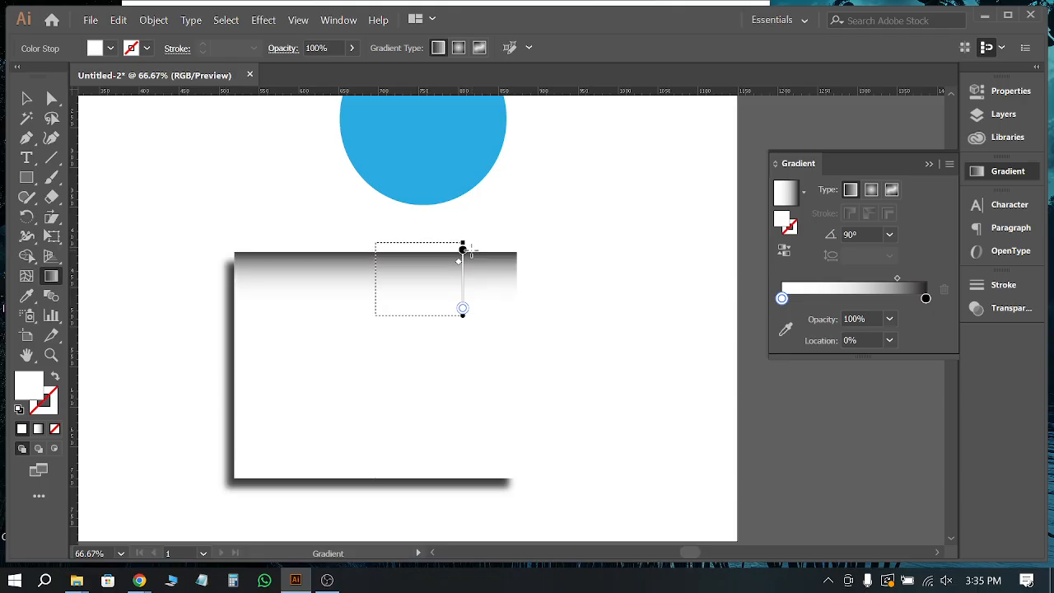
Step: Deselect the gradient rectangle and examine how its top fade meets the shadow around the upper-left corner
click(27, 98)
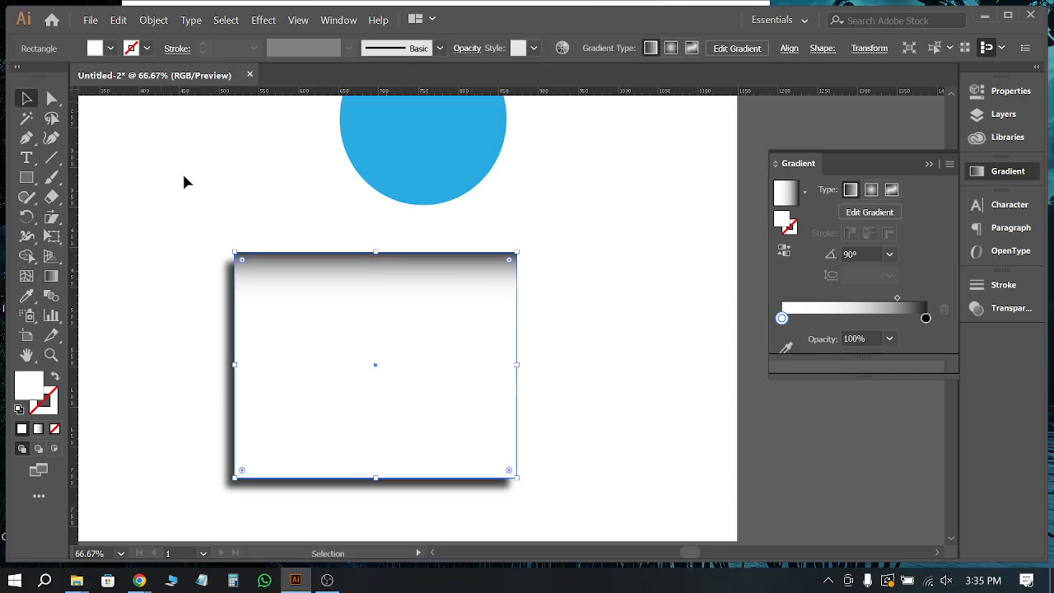
click(536, 300)
scroll(535, 301, down, 2)
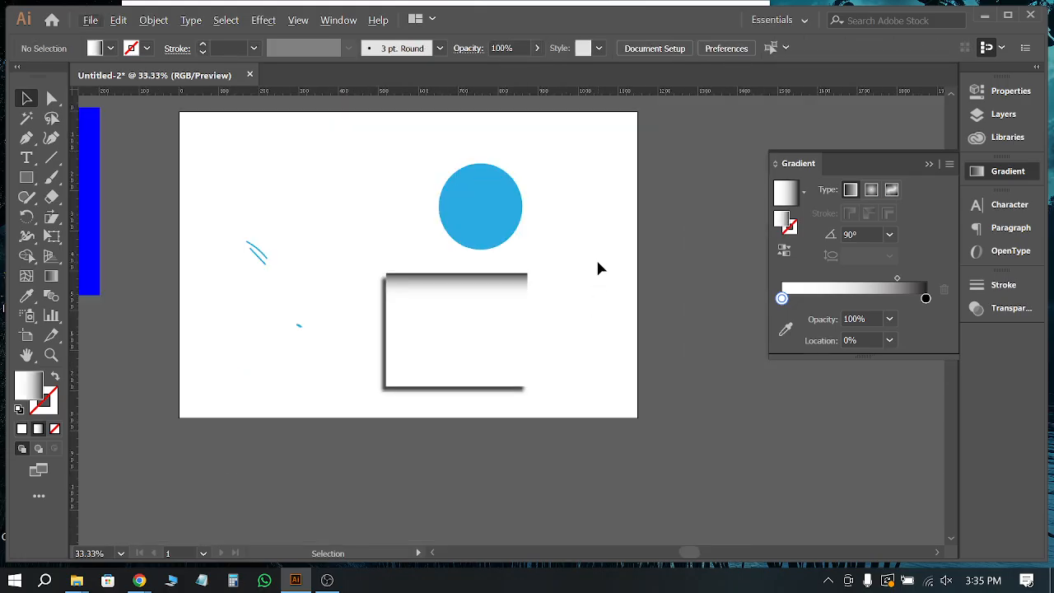
scroll(598, 268, up, 1)
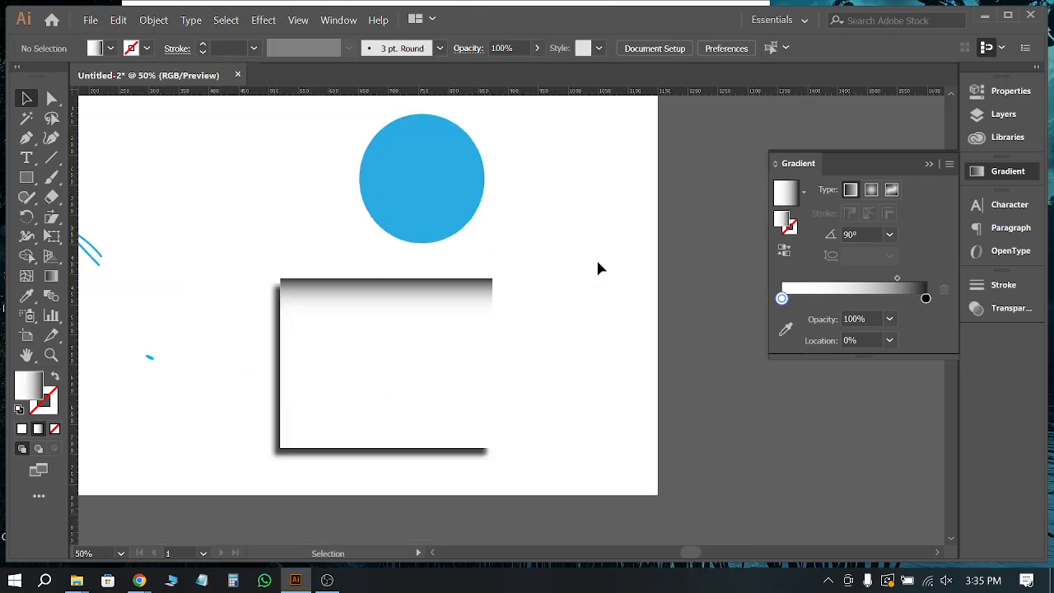
click(299, 308)
scroll(299, 308, up, 5)
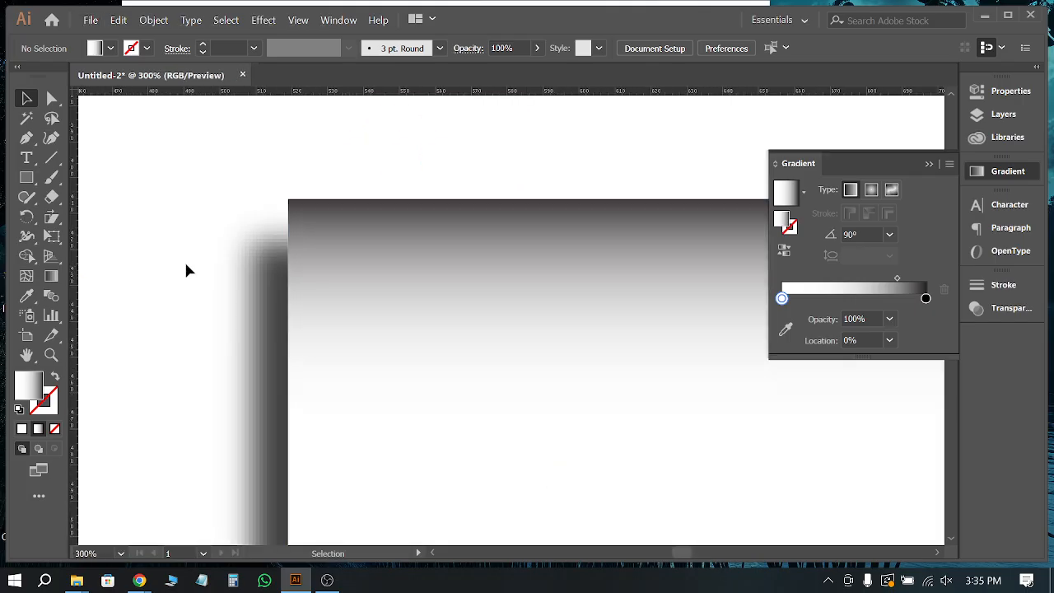
scroll(283, 229, down, 4)
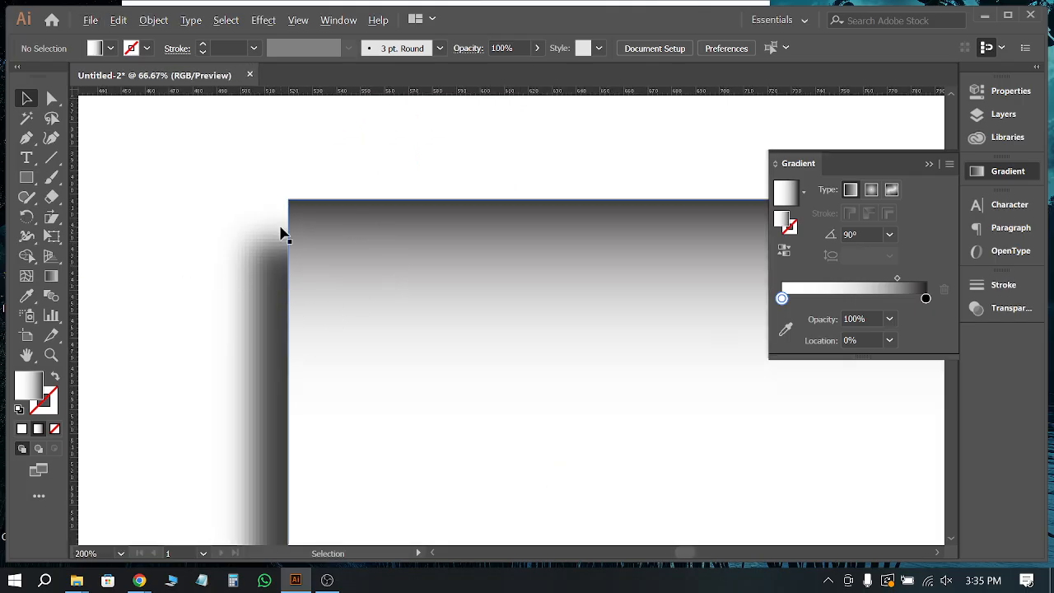
Step: Move the gradient rectangle aside to expose the shadowed rectangle beneath, put it back on top and leave isolation mode
drag(336, 315, 628, 448)
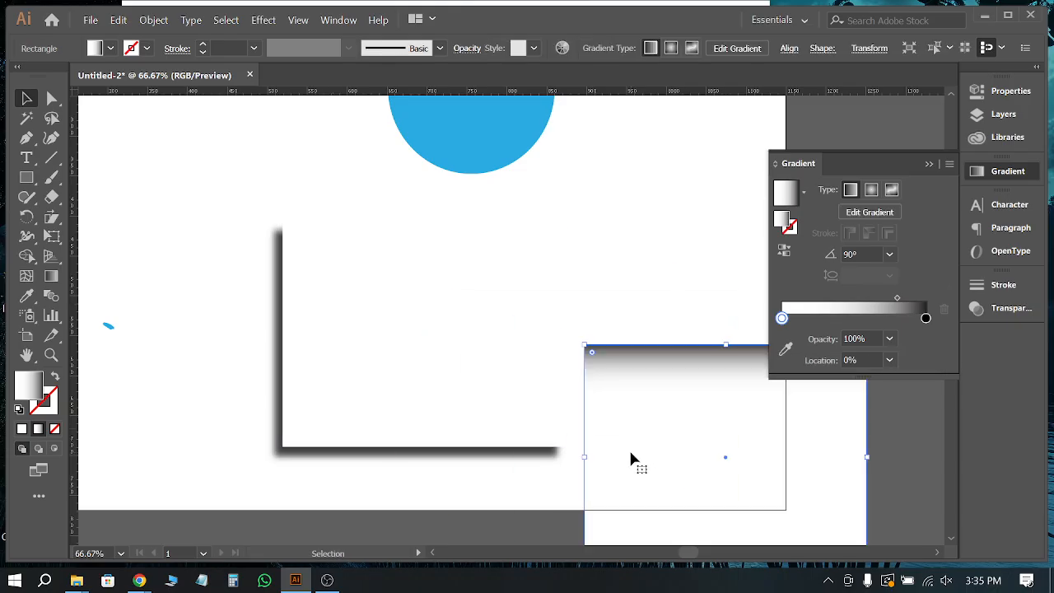
drag(613, 408, 335, 288)
double_click(335, 288)
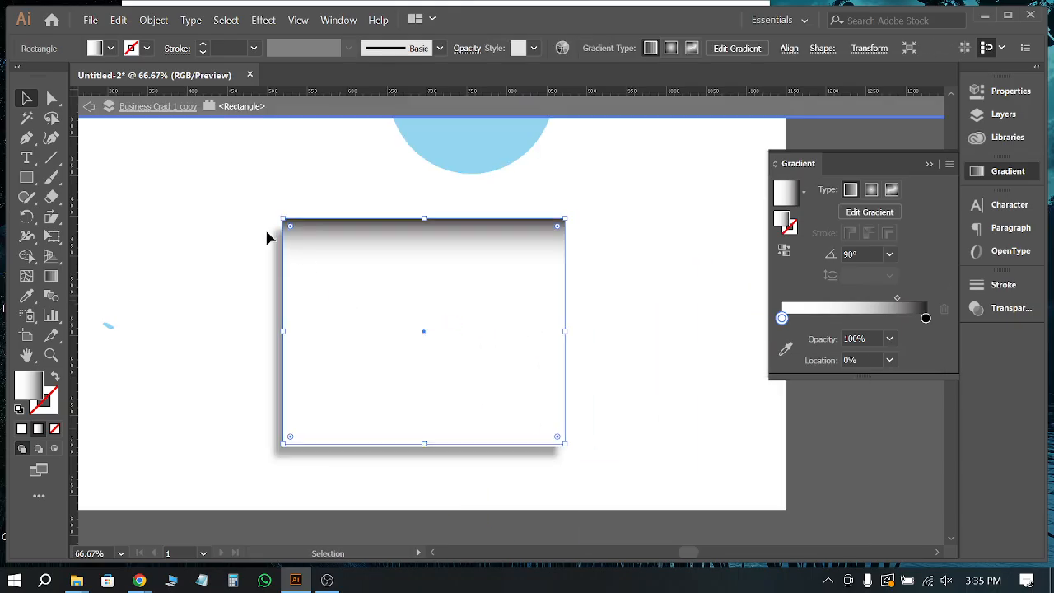
double_click(236, 224)
Step: Move the shadowed rectangle and its gradient overlay off the artboard and shift the blue circle down and to the left
scroll(329, 322, down, 2)
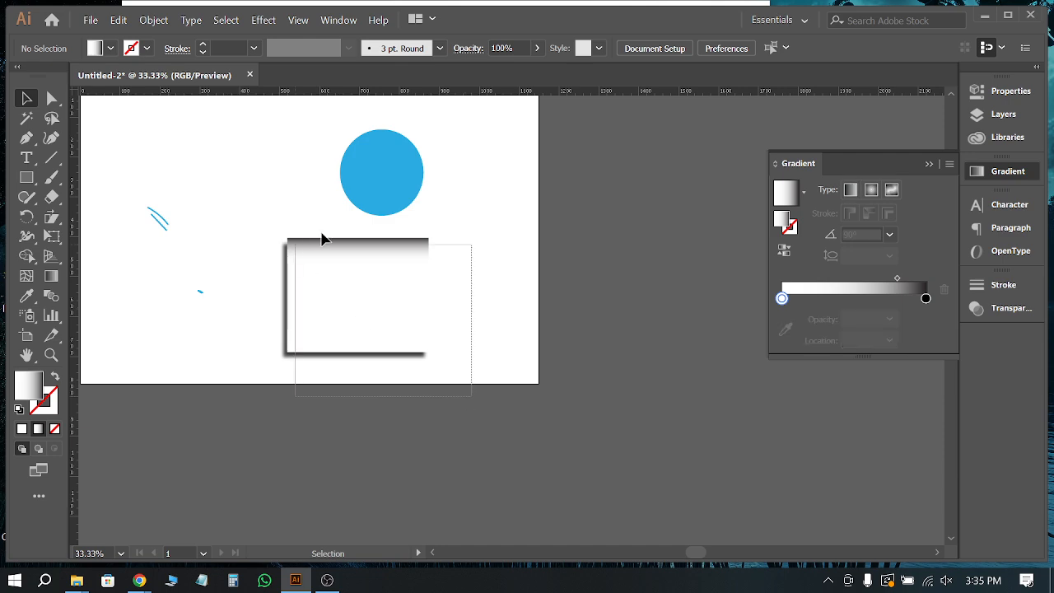
drag(311, 290, 728, 386)
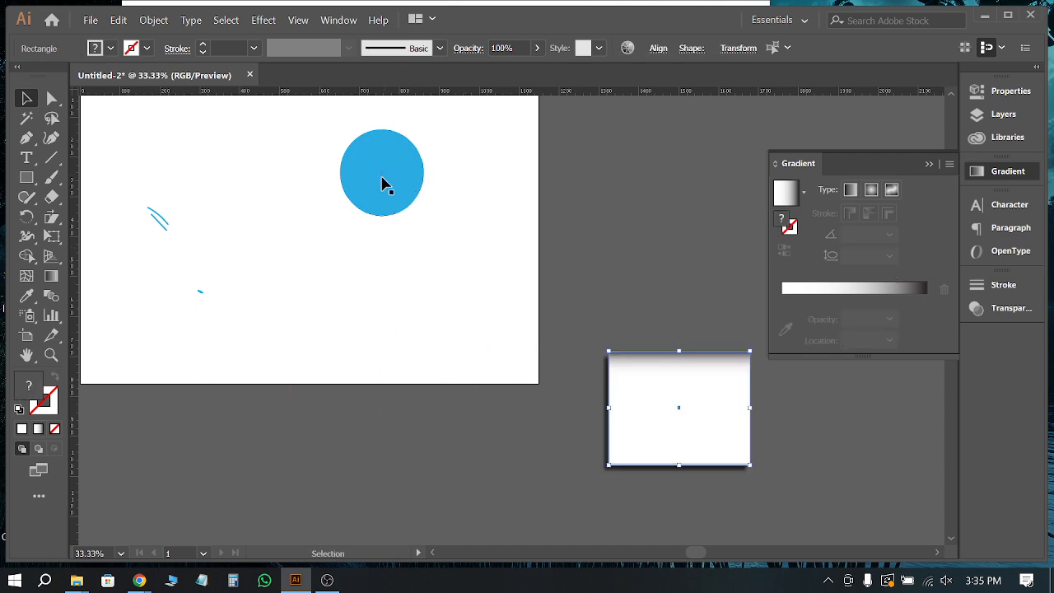
drag(384, 181, 329, 245)
Step: Start a Stylize Drop Shadow effect on the blue circle with the preview turned on
scroll(330, 244, up, 3)
click(262, 19)
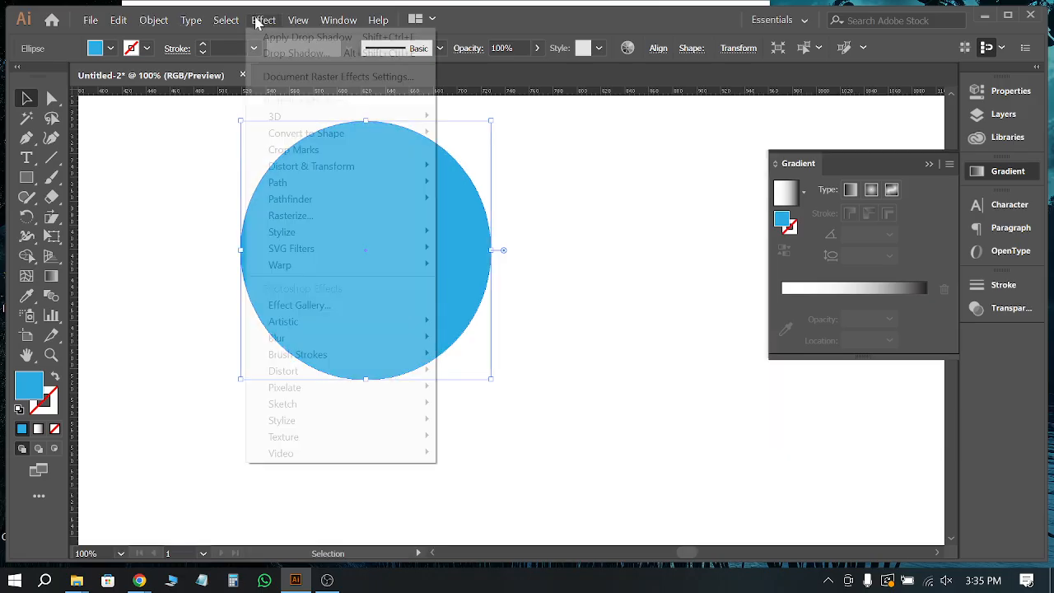
mouse_move(328, 239)
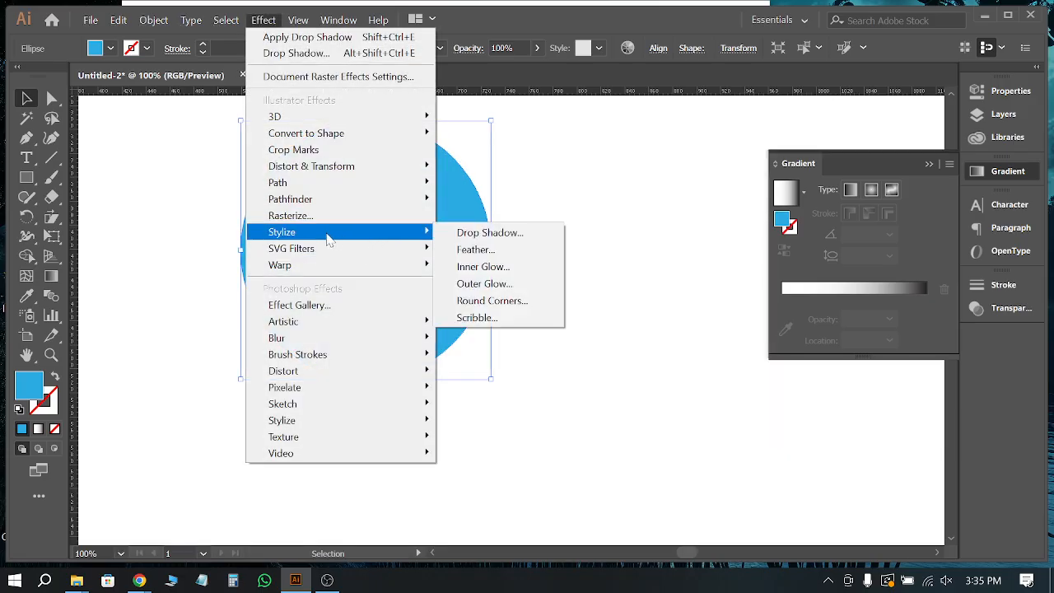
click(490, 233)
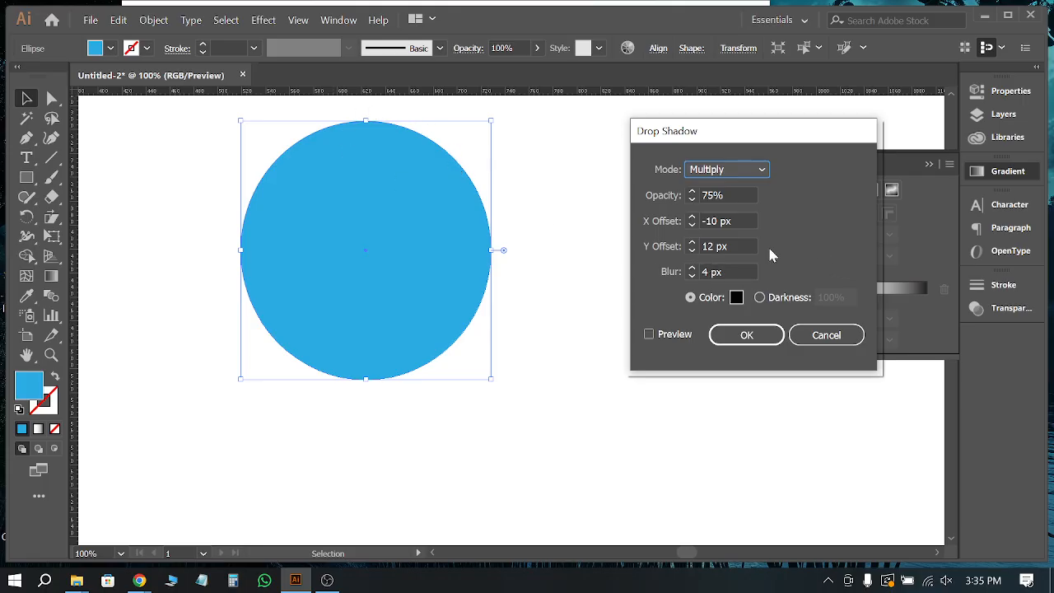
click(722, 223)
click(667, 335)
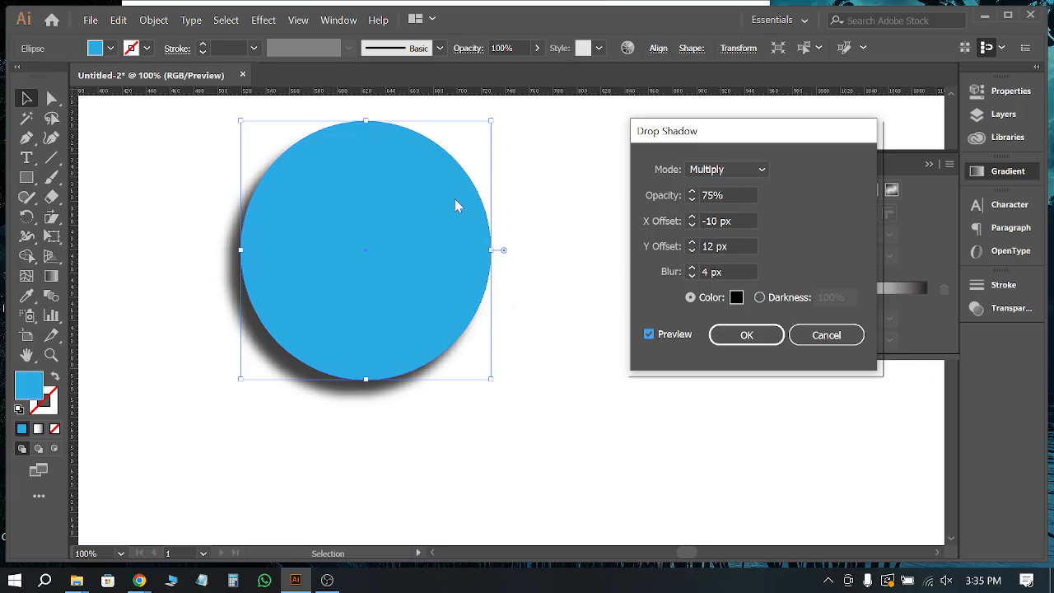
Step: Set the circle's shadow X and Y offsets to 0 px, apply the effect and deselect the circle
double_click(710, 220)
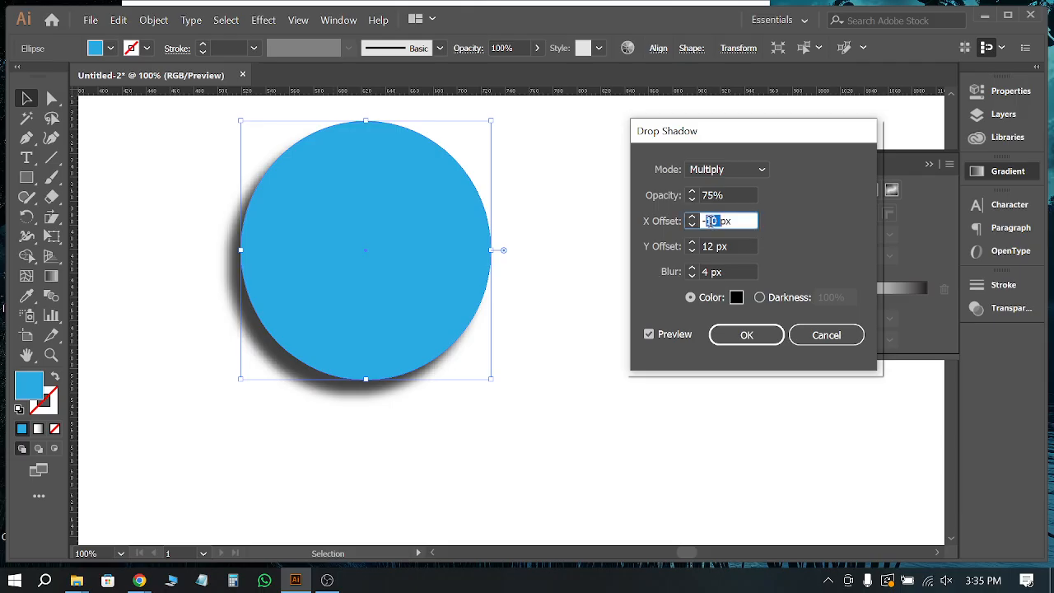
text(0)
double_click(709, 247)
text(0)
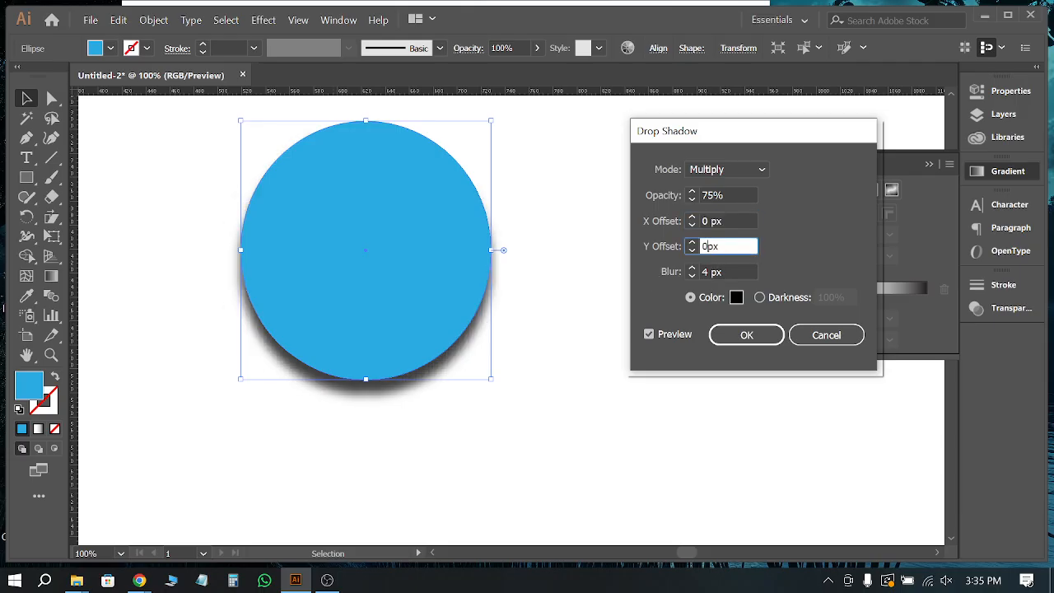
click(712, 221)
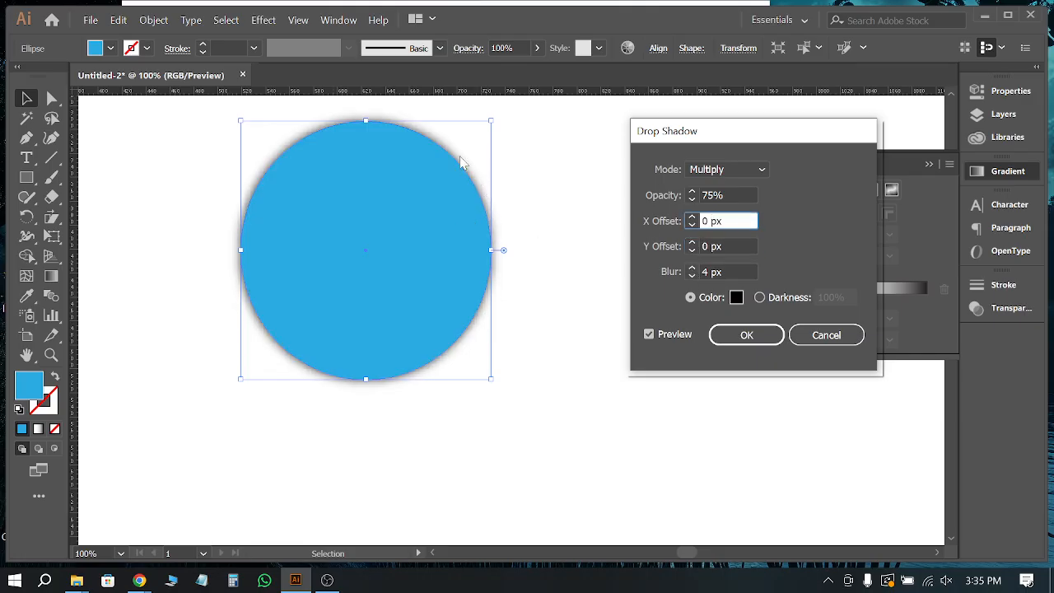
click(768, 335)
click(668, 371)
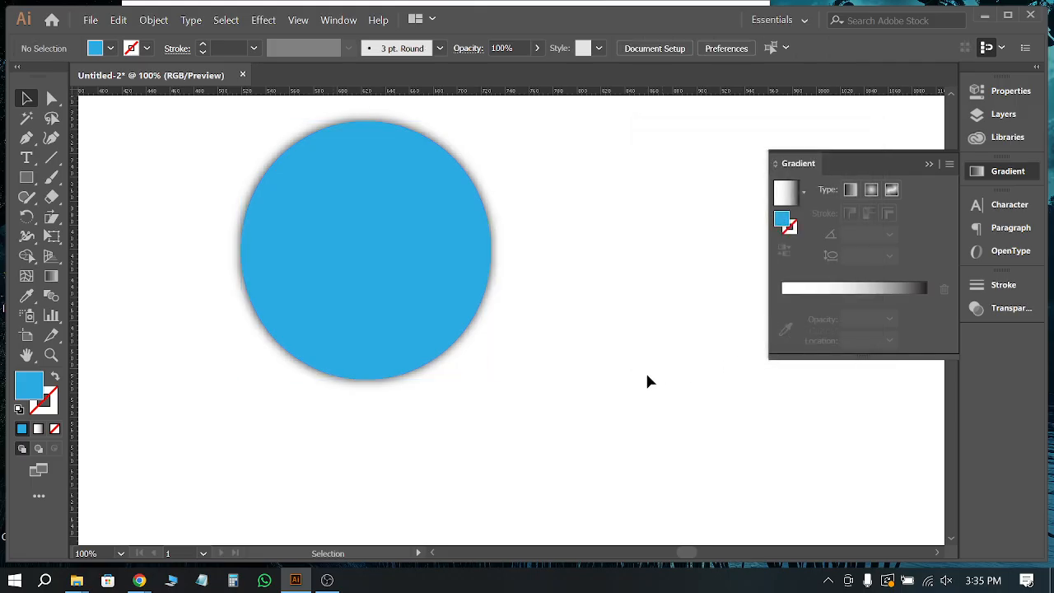
Step: Draw a blue rectangle on the artboard above and to the left of the shadowed circle
scroll(301, 280, down, 2)
scroll(337, 296, up, 2)
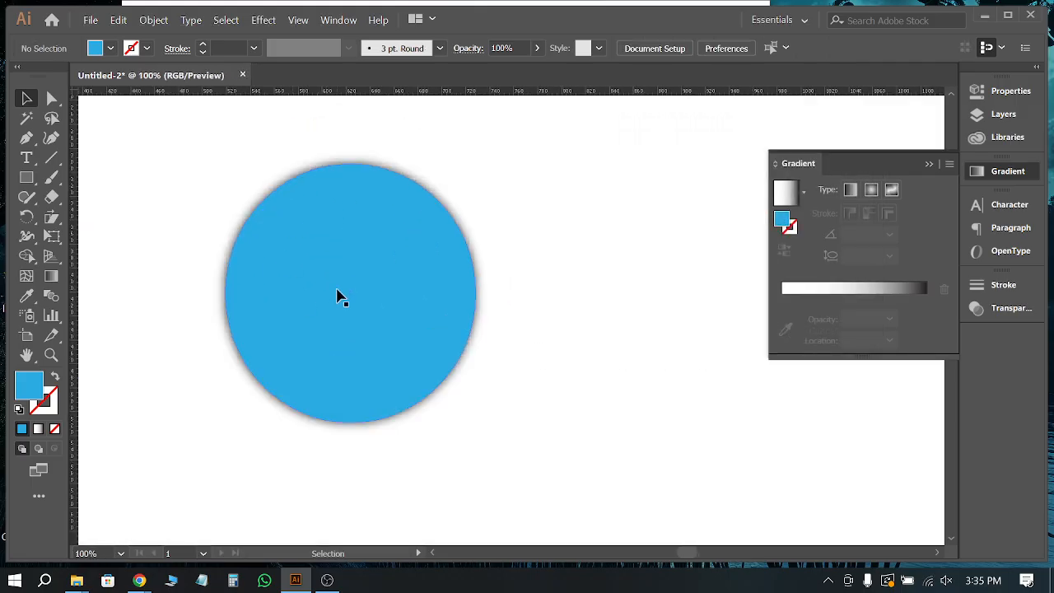
scroll(337, 285, down, 3)
scroll(279, 260, down, 2)
scroll(279, 261, up, 2)
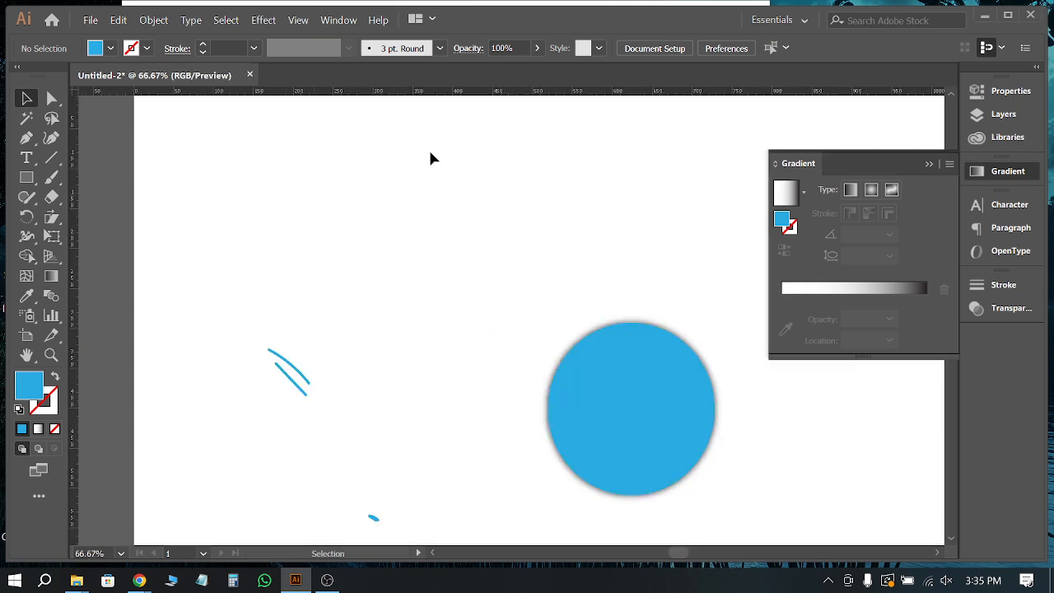
click(26, 177)
drag(379, 174, 531, 292)
Step: Apply a Multiply Drop Shadow to the new rectangle with 75% opacity, 0 px offsets and 5 px blur, and deselect it
scroll(510, 174, up, 2)
click(263, 20)
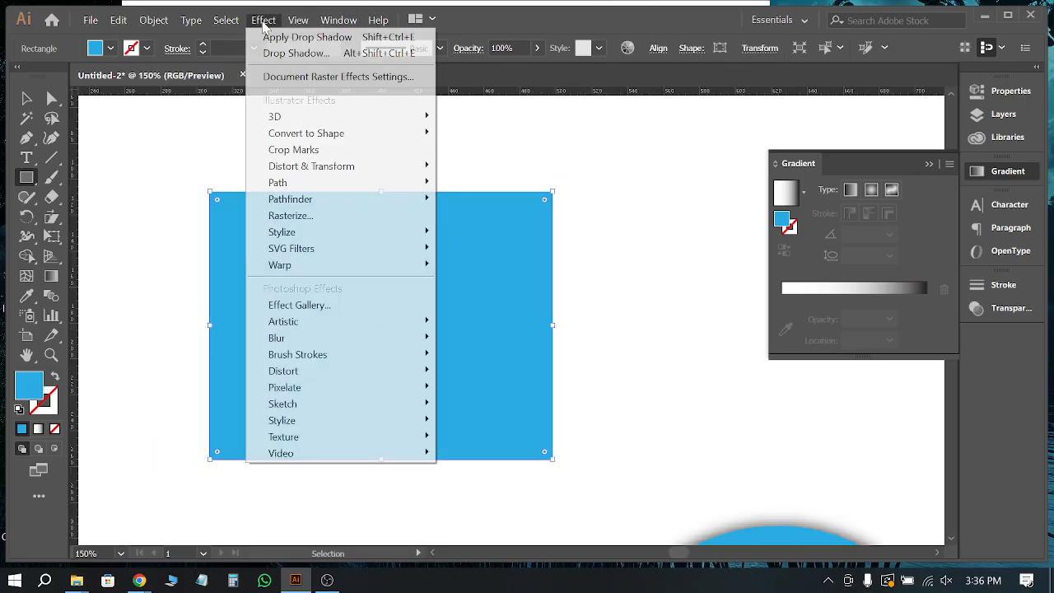
mouse_move(306, 235)
click(497, 234)
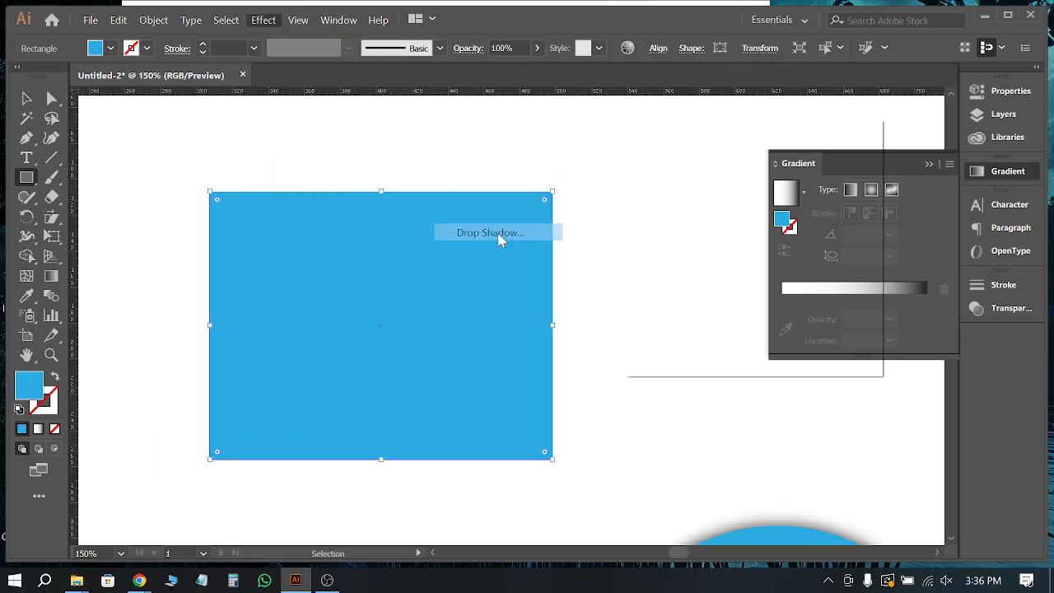
drag(765, 133, 722, 156)
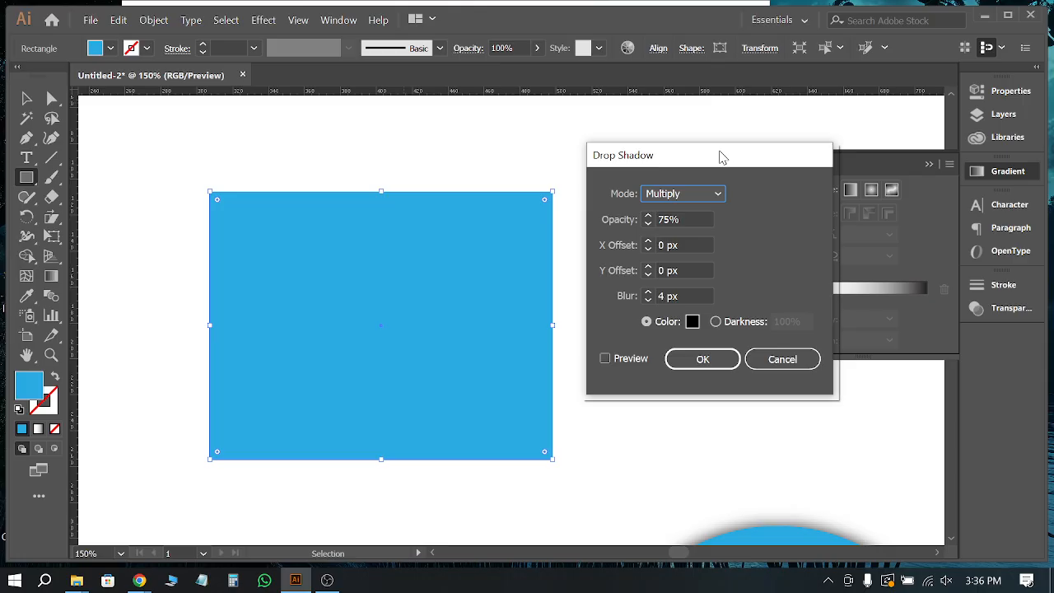
click(605, 359)
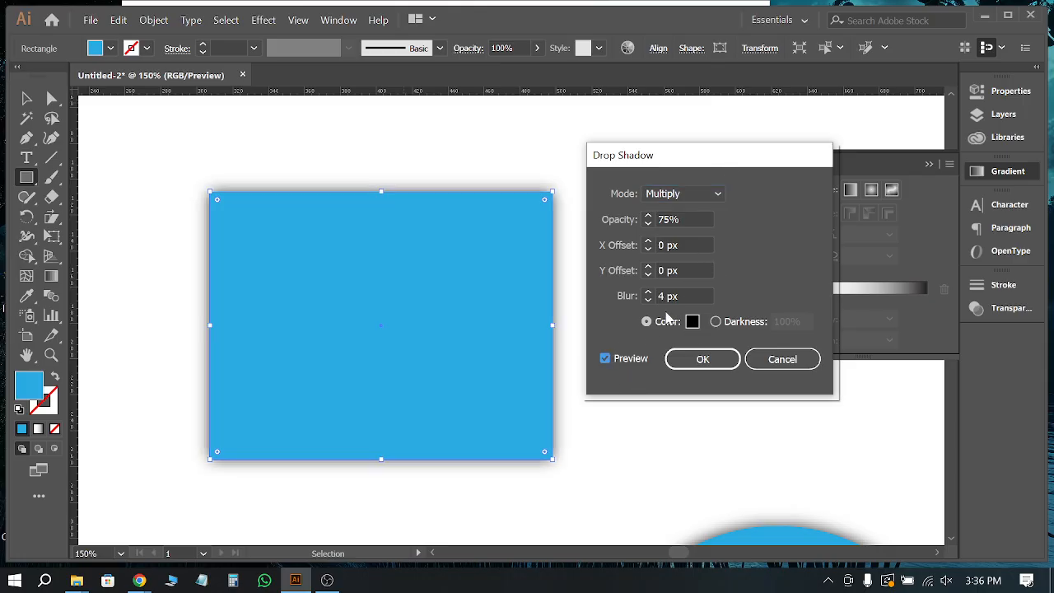
click(648, 292)
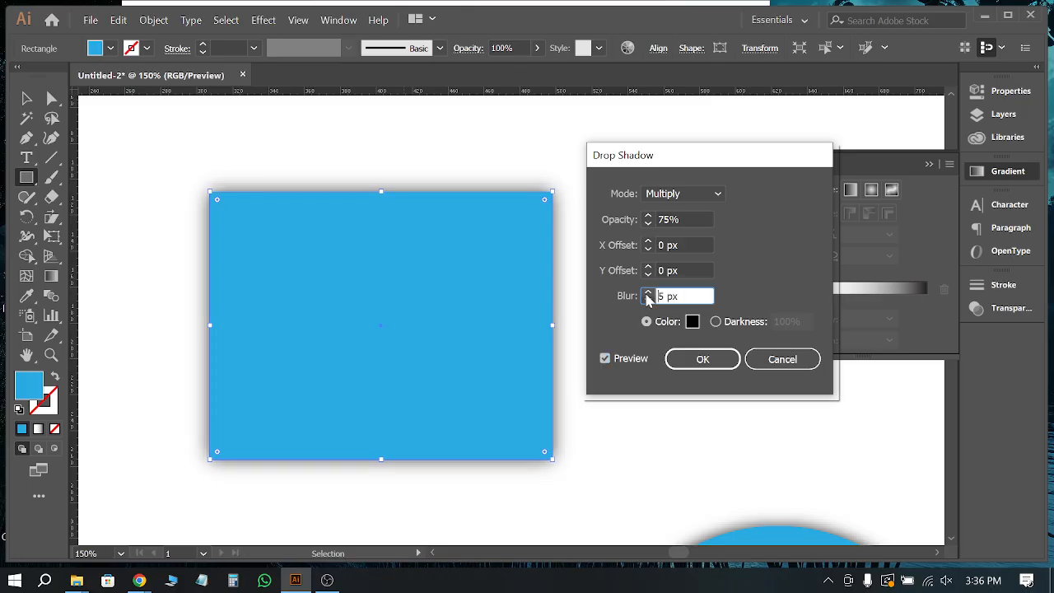
click(702, 359)
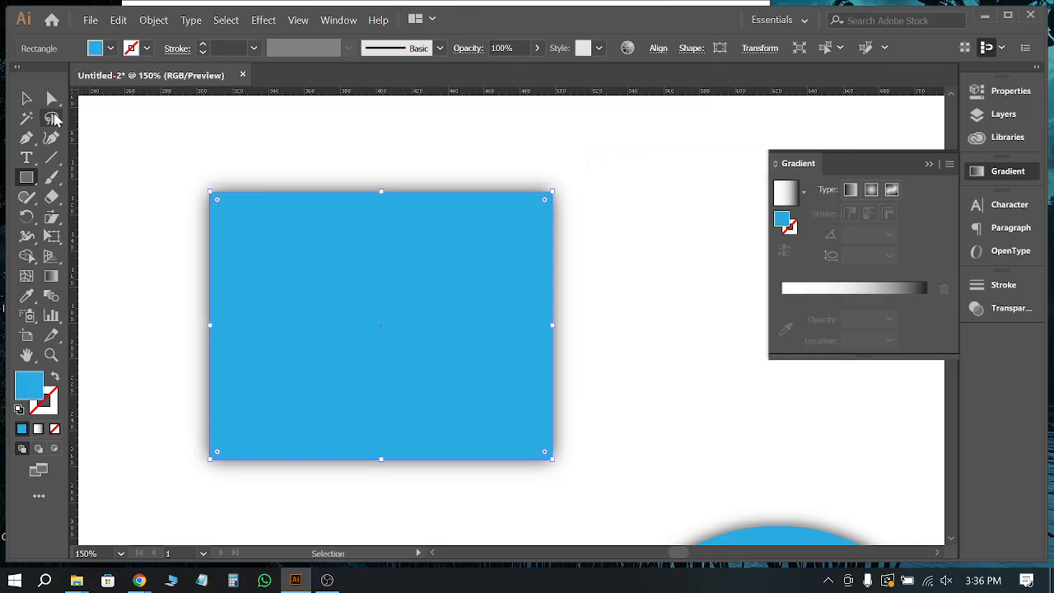
click(27, 98)
click(170, 129)
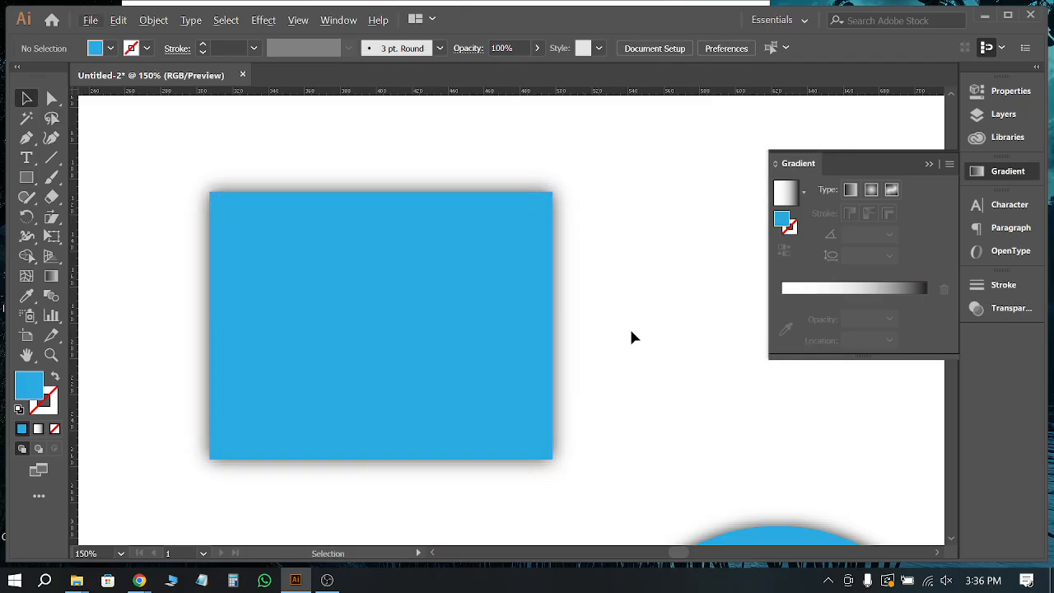
Step: Change the shadowed rectangle's fill from blue to white, deselect it and maximize the Illustrator window
click(285, 320)
click(109, 48)
click(36, 76)
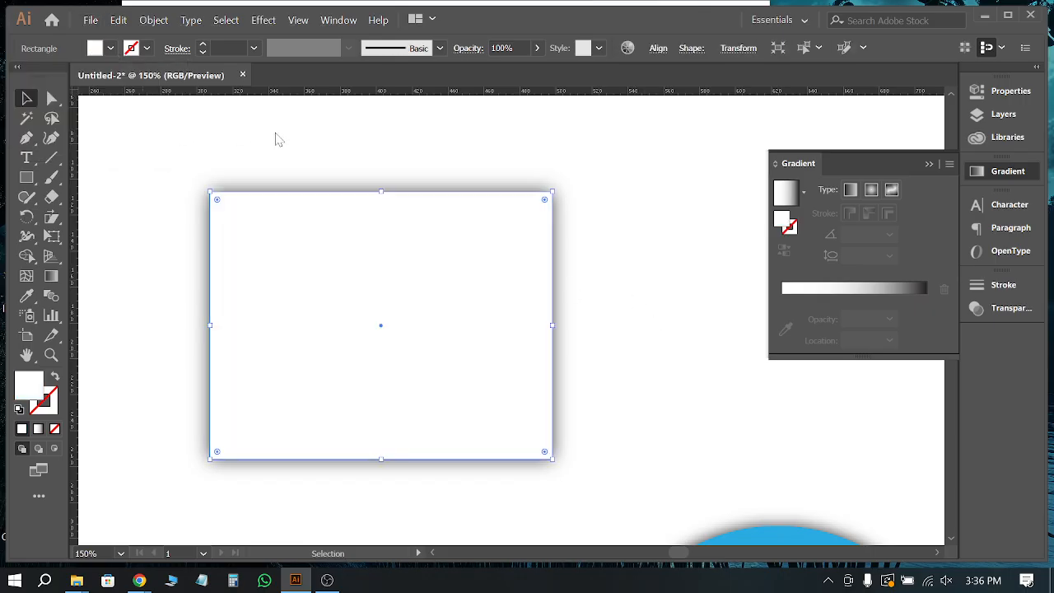
click(282, 133)
scroll(445, 157, down, 2)
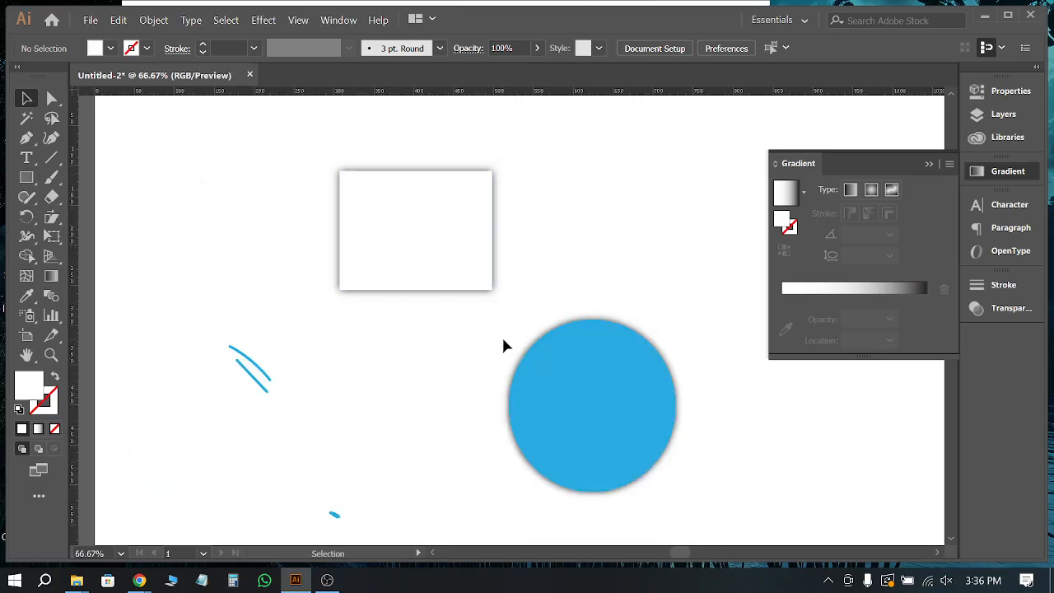
scroll(487, 172, up, 2)
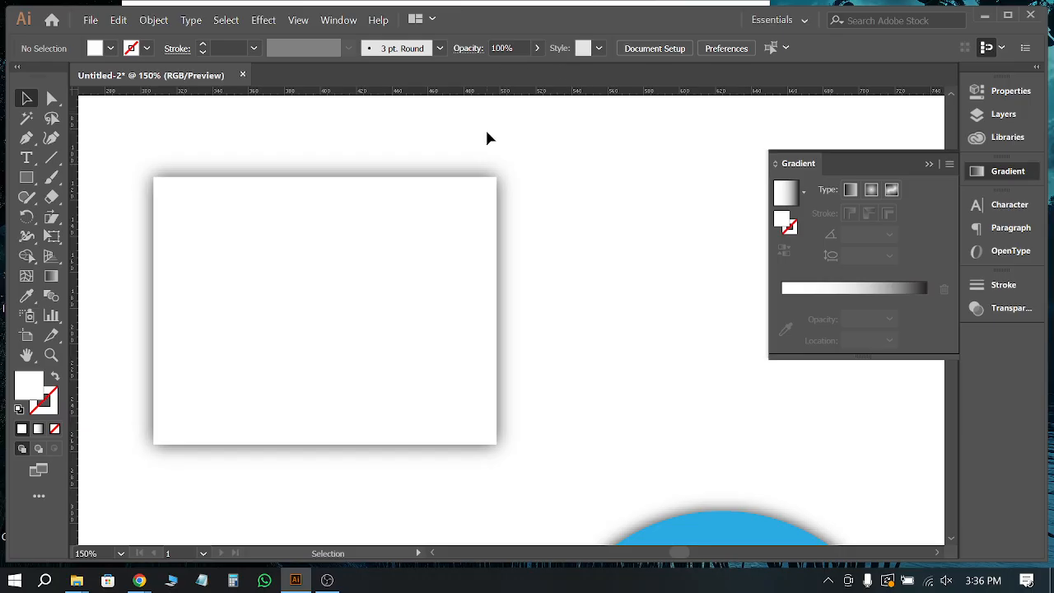
scroll(480, 242, down, 2)
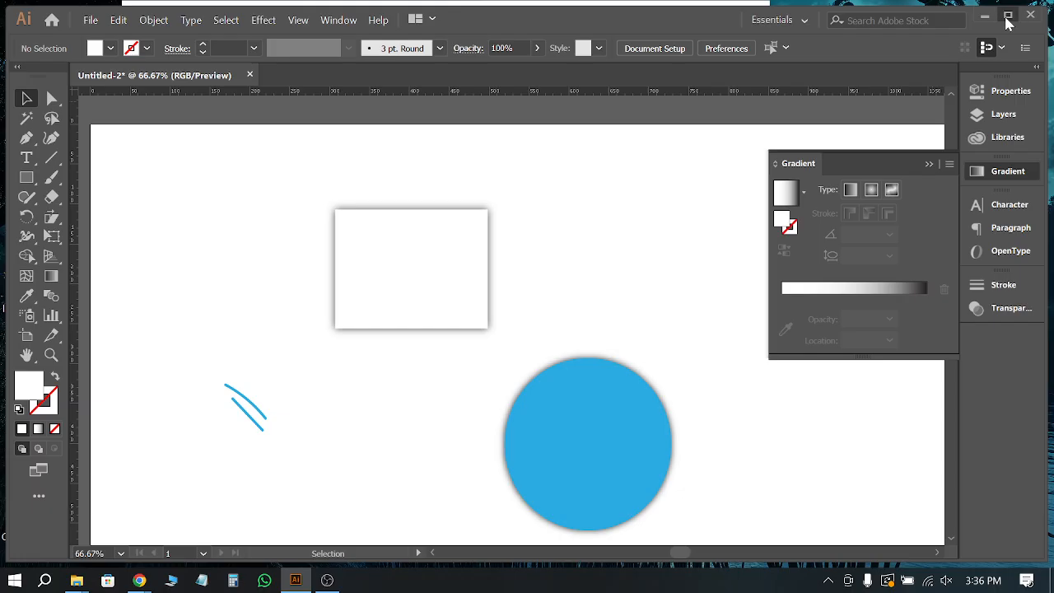
click(1009, 15)
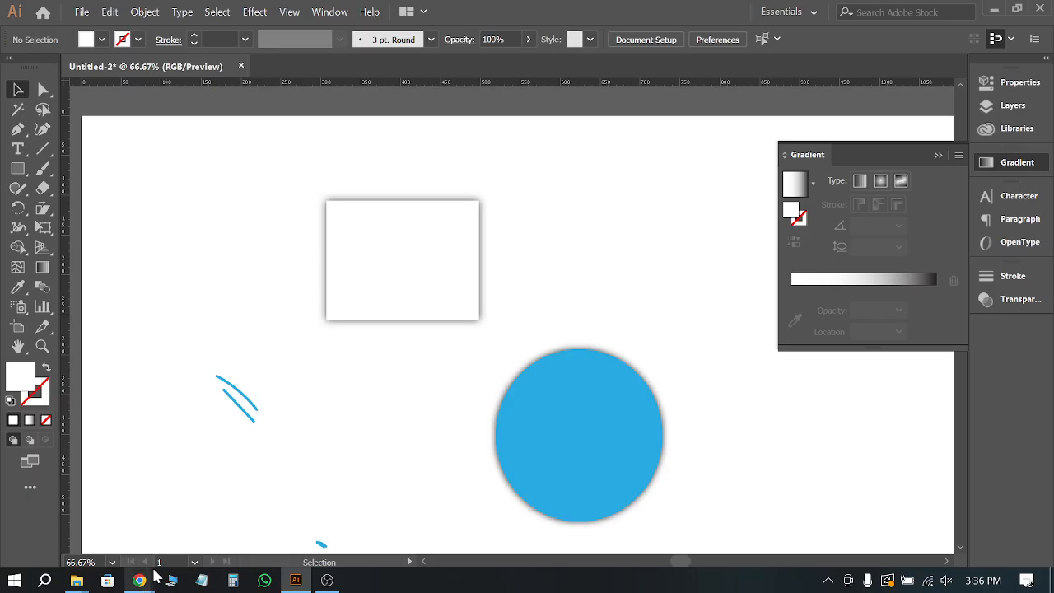
Step: Switch to Chrome and go to the Invitation Card section on page 16 of the Complex subject PDF
mouse_move(154, 570)
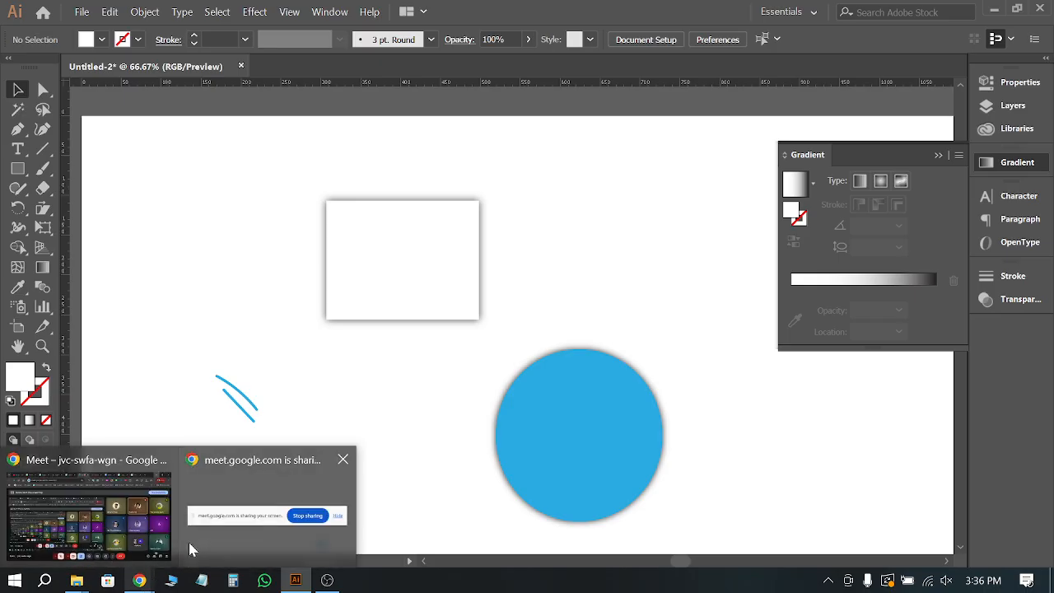
mouse_move(190, 530)
mouse_move(110, 513)
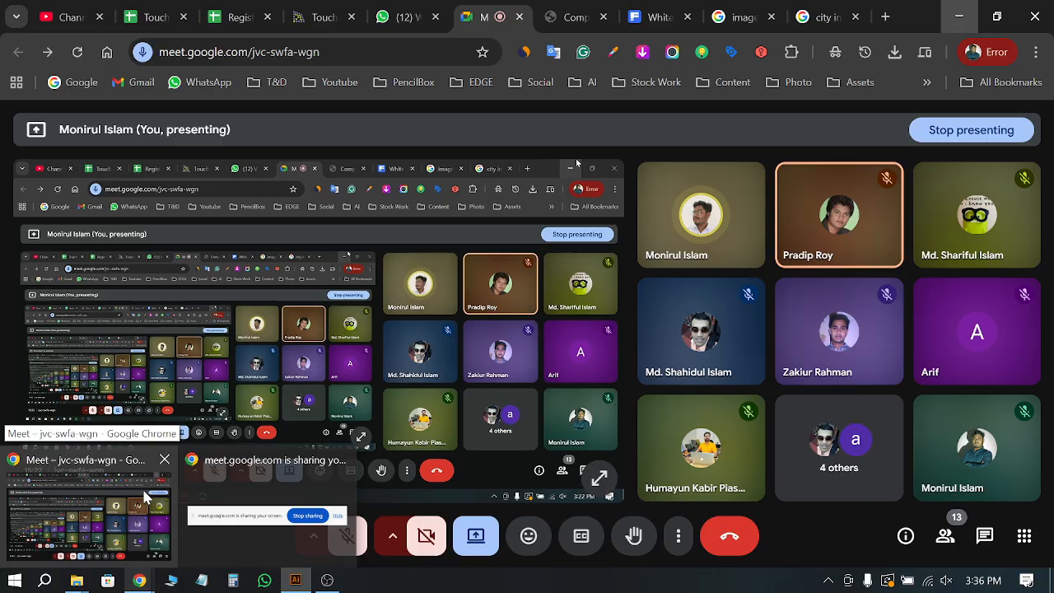
click(144, 496)
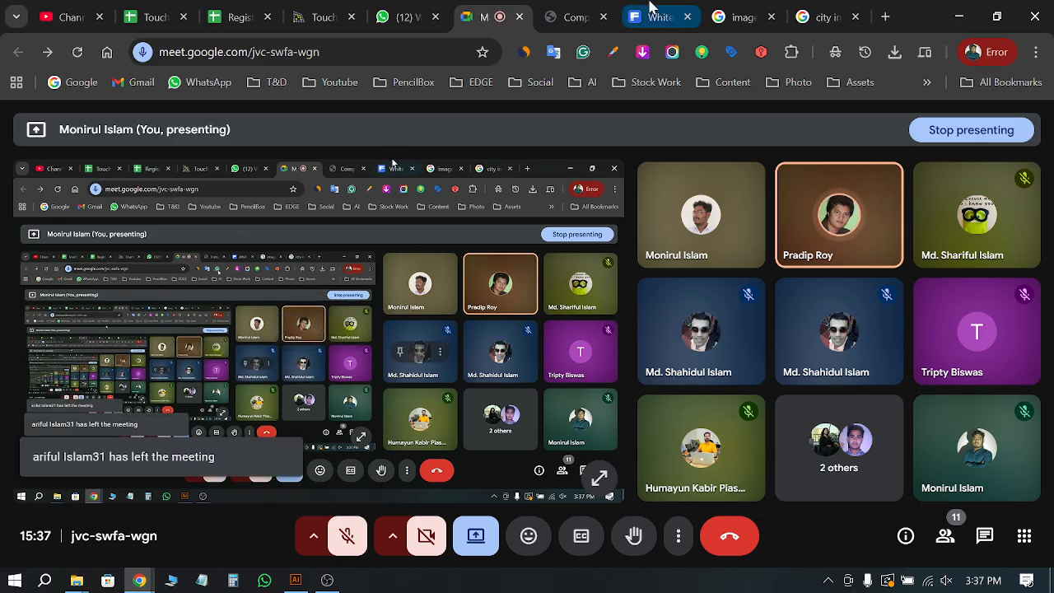
key(ctrl+Tab)
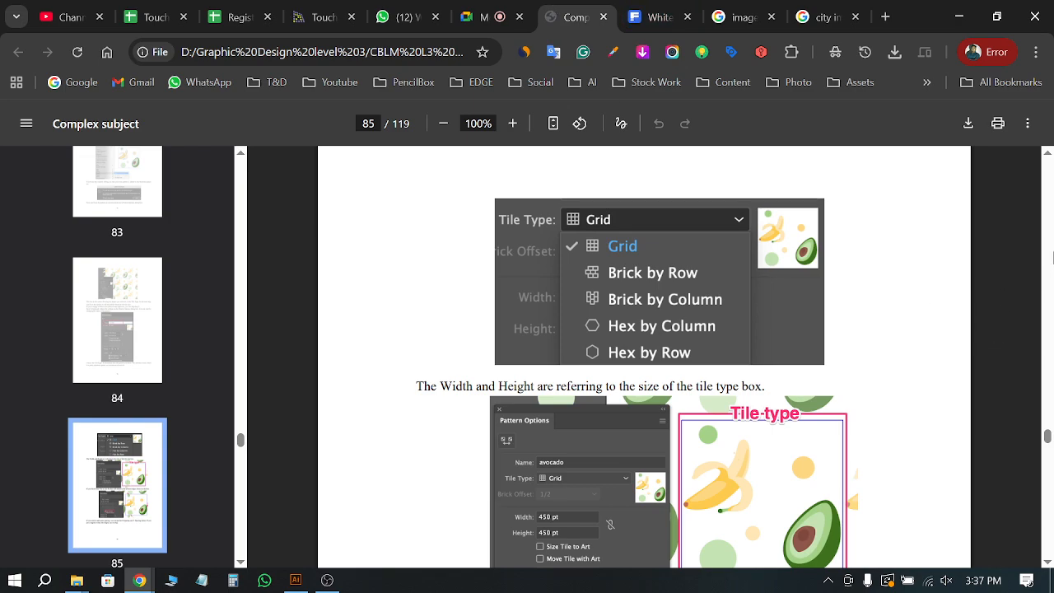
drag(1048, 438, 1049, 216)
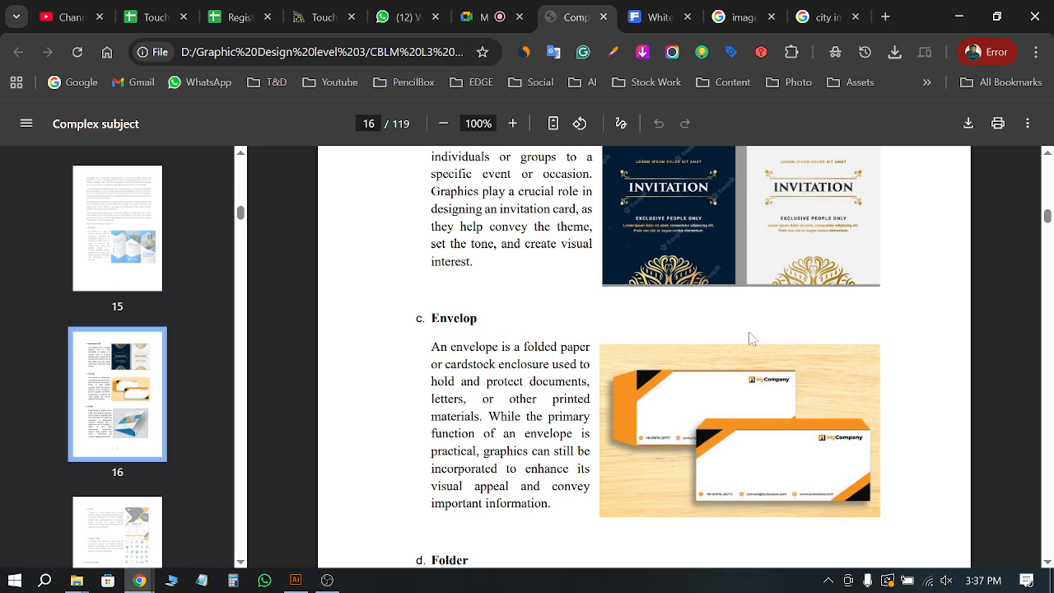
scroll(754, 335, up, 3)
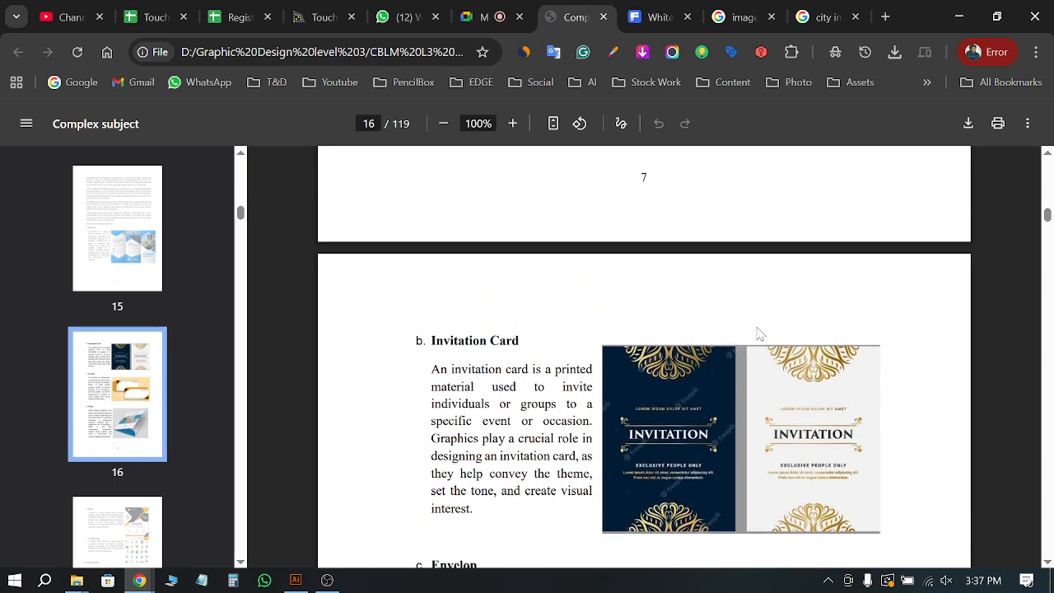
Step: In File Explorer, copy the CBLM L3 GD-02-V2-M2 PDF from the Graphic Design level 3 folder on drive D
click(77, 581)
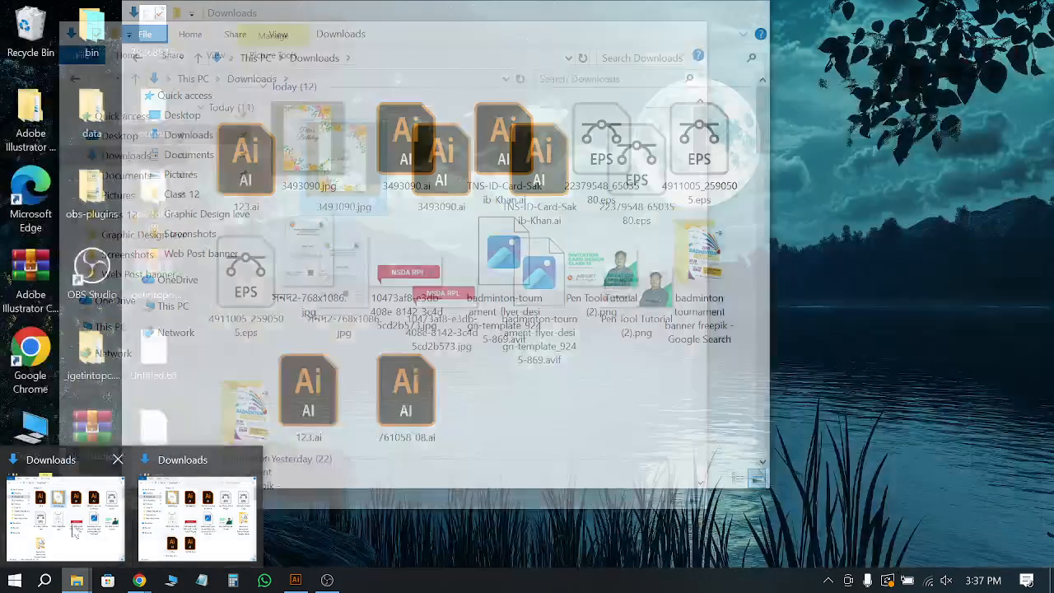
click(210, 531)
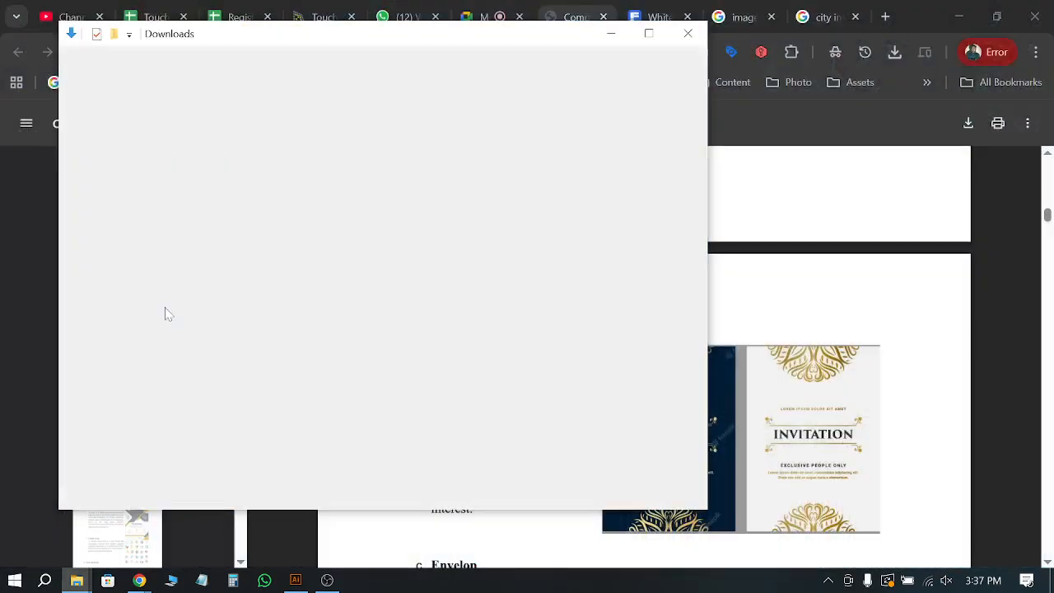
click(115, 327)
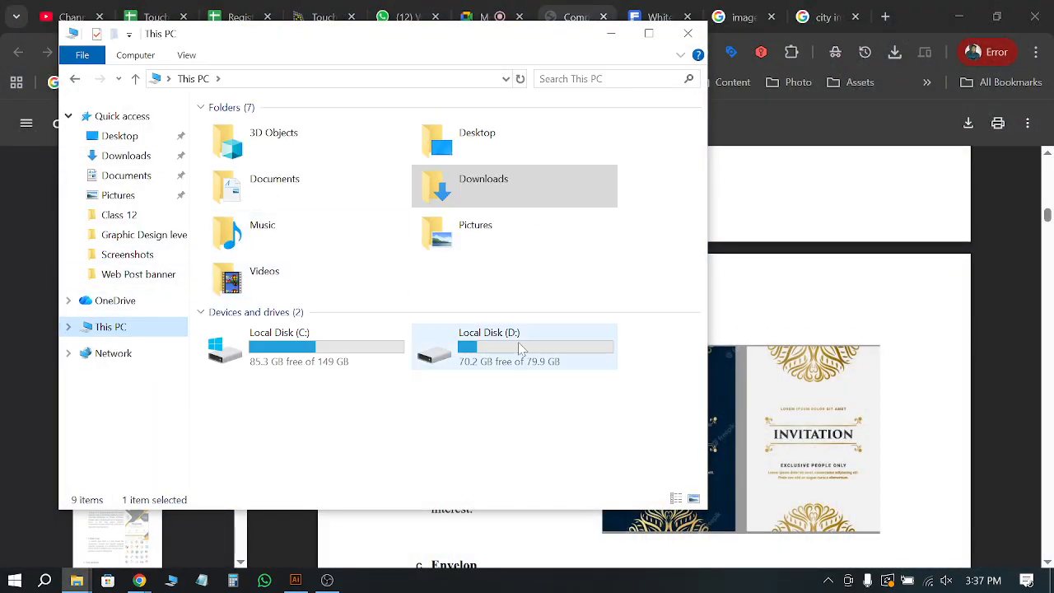
double_click(457, 354)
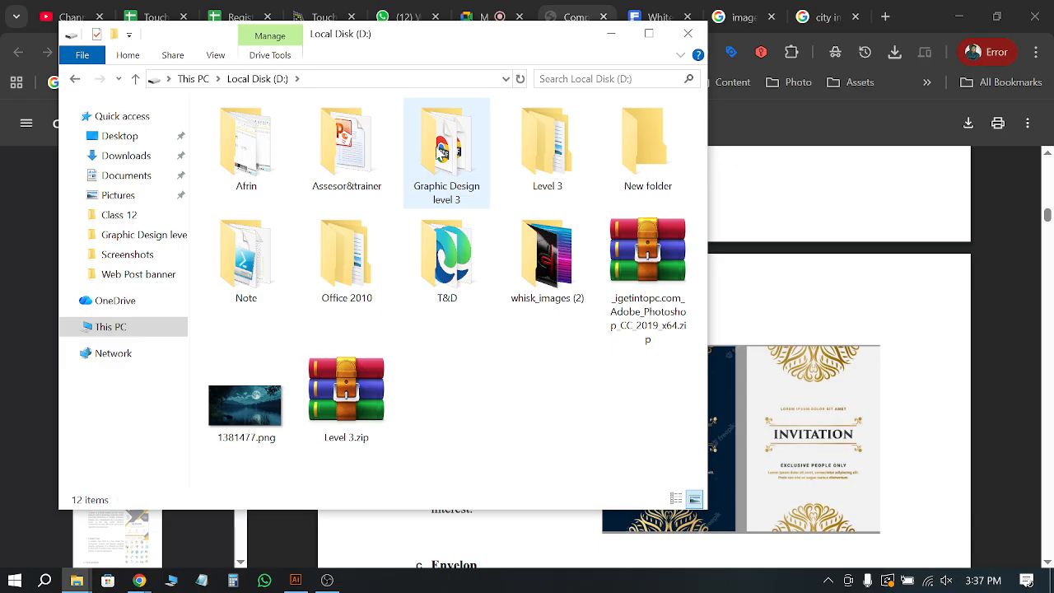
double_click(436, 152)
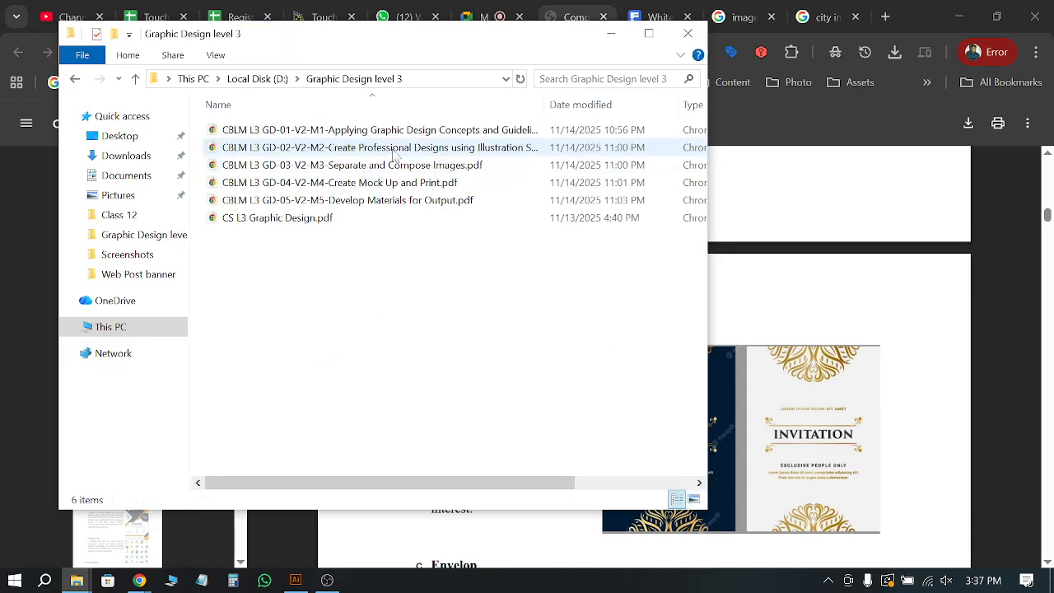
click(461, 152)
right_click(462, 151)
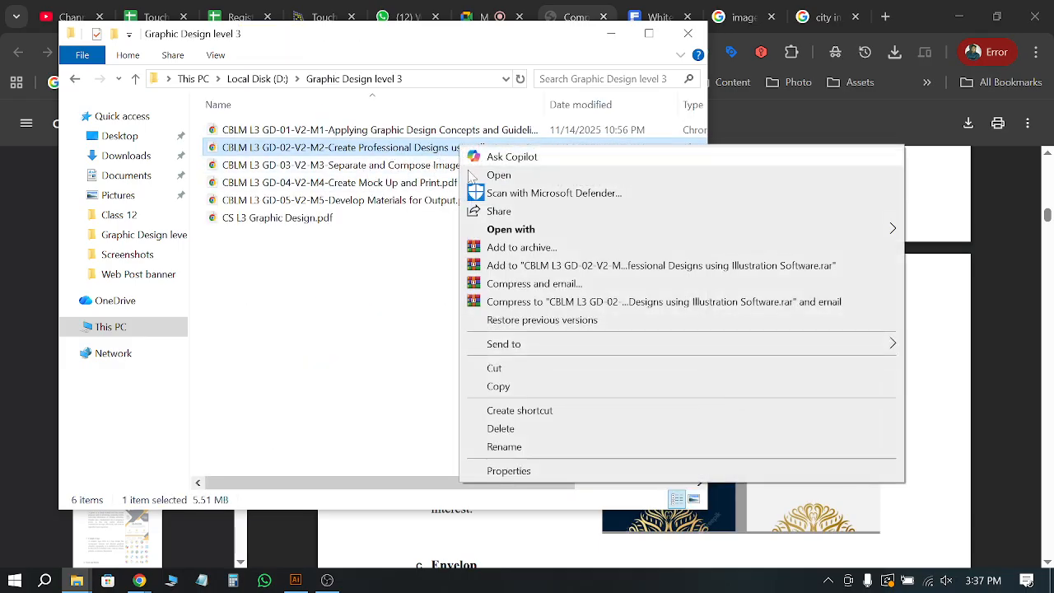
click(505, 385)
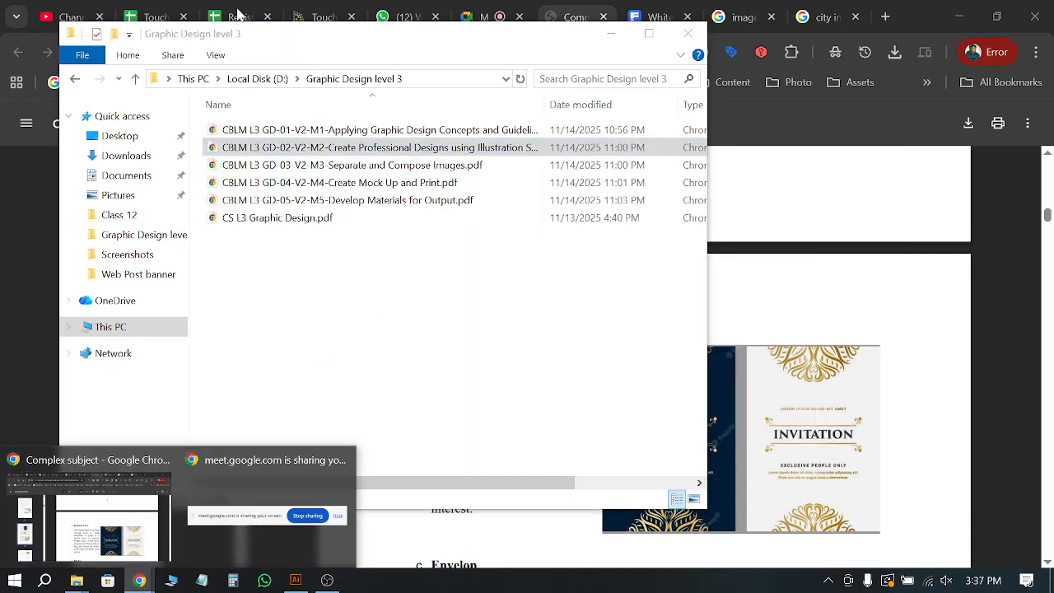
Step: Send the copied PDF to the TNSTTC (Graphics Design Level-3) Batch-01 group in WhatsApp Web
click(403, 15)
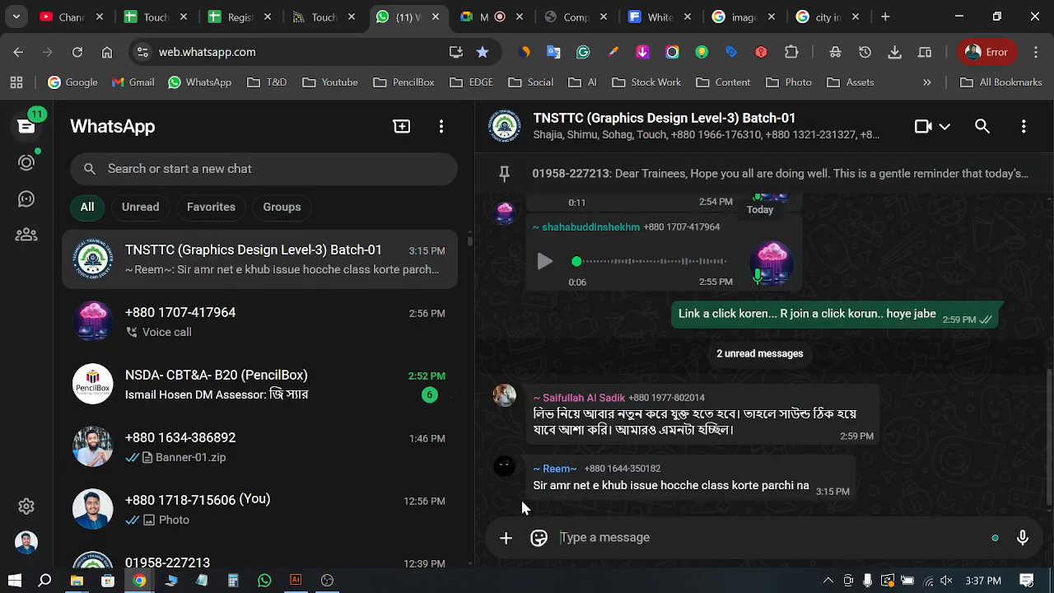
key(ctrl+v)
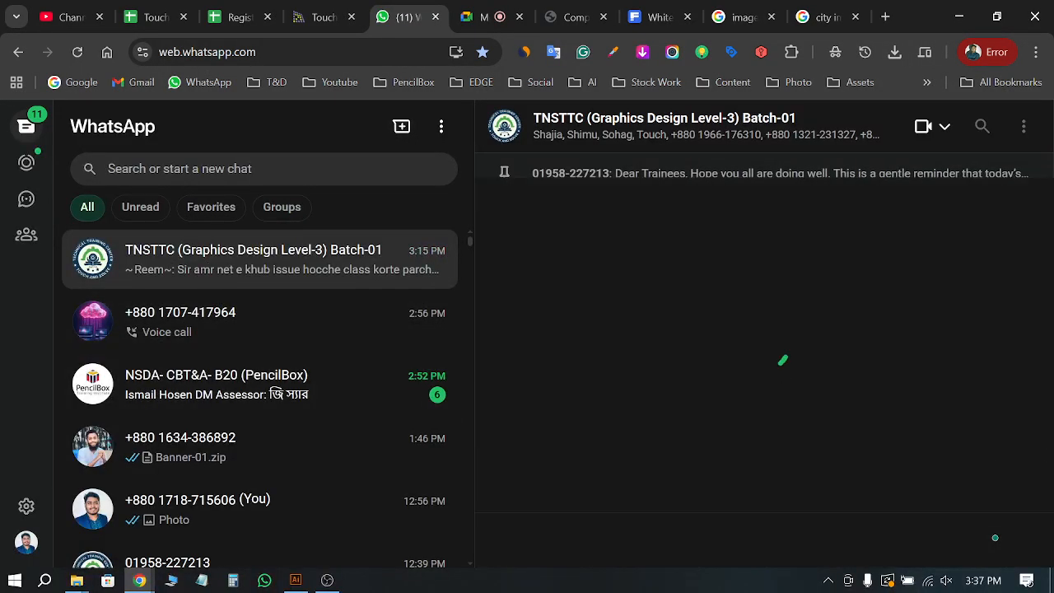
click(1030, 540)
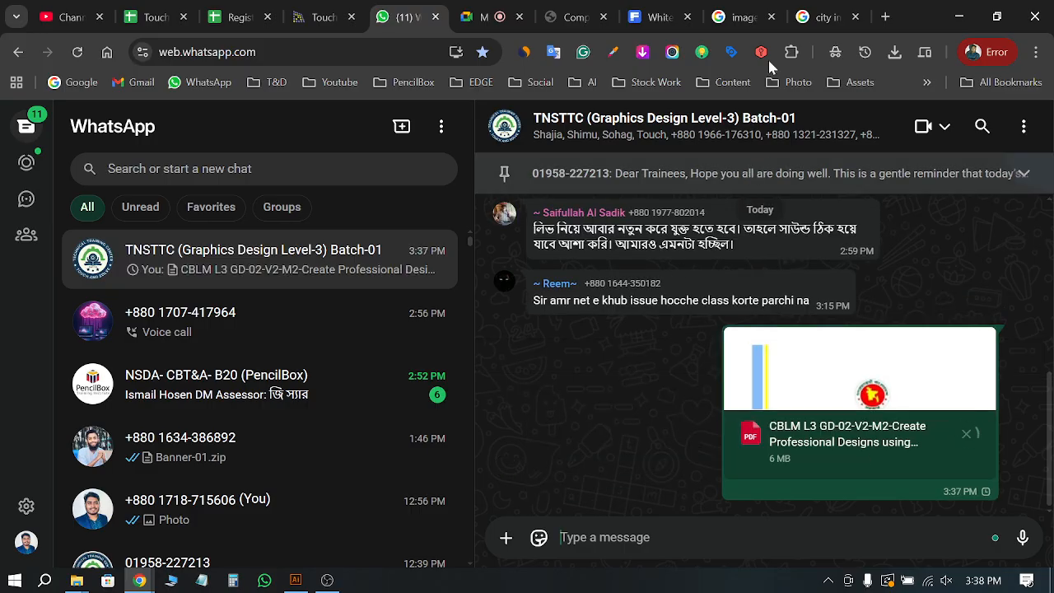
click(504, 12)
click(842, 25)
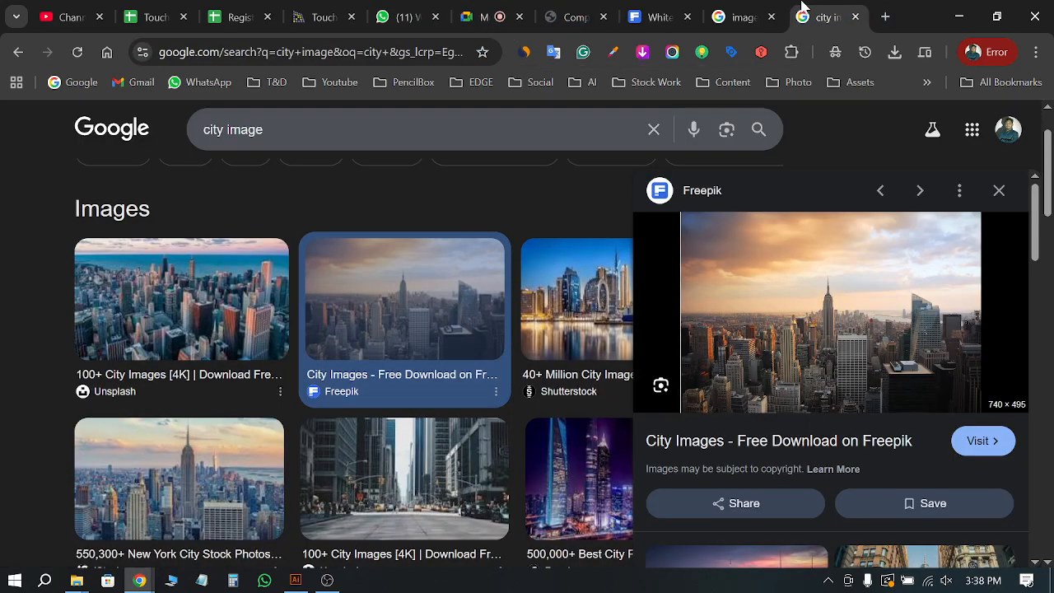
click(599, 8)
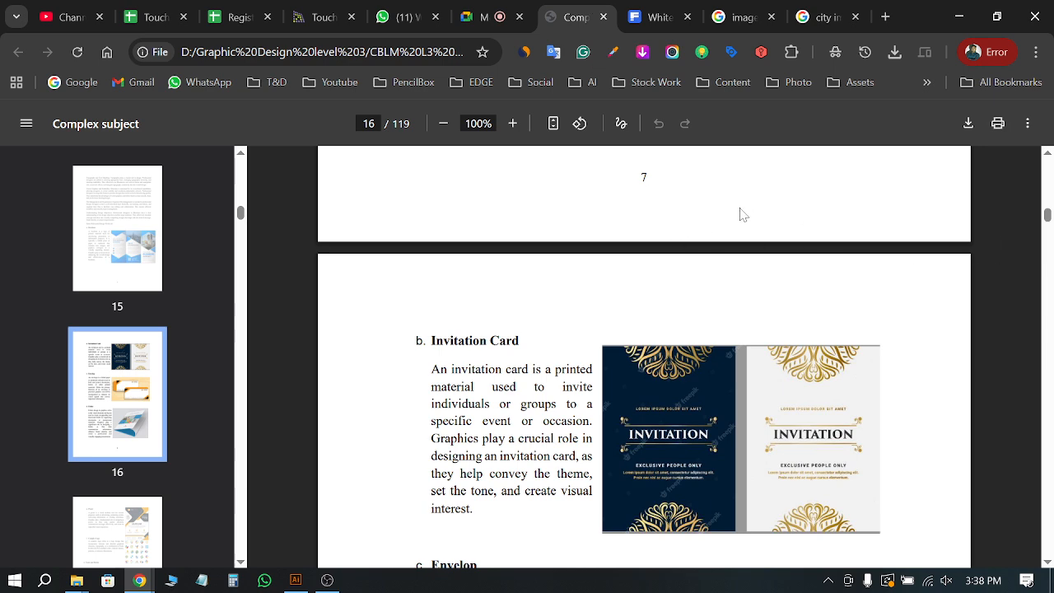
click(664, 12)
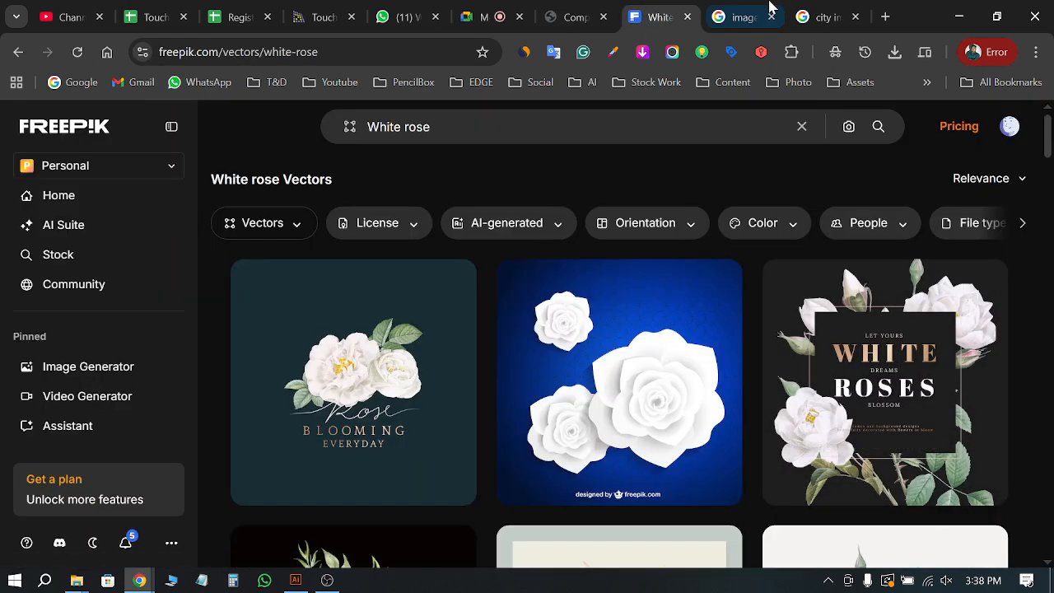
click(819, 12)
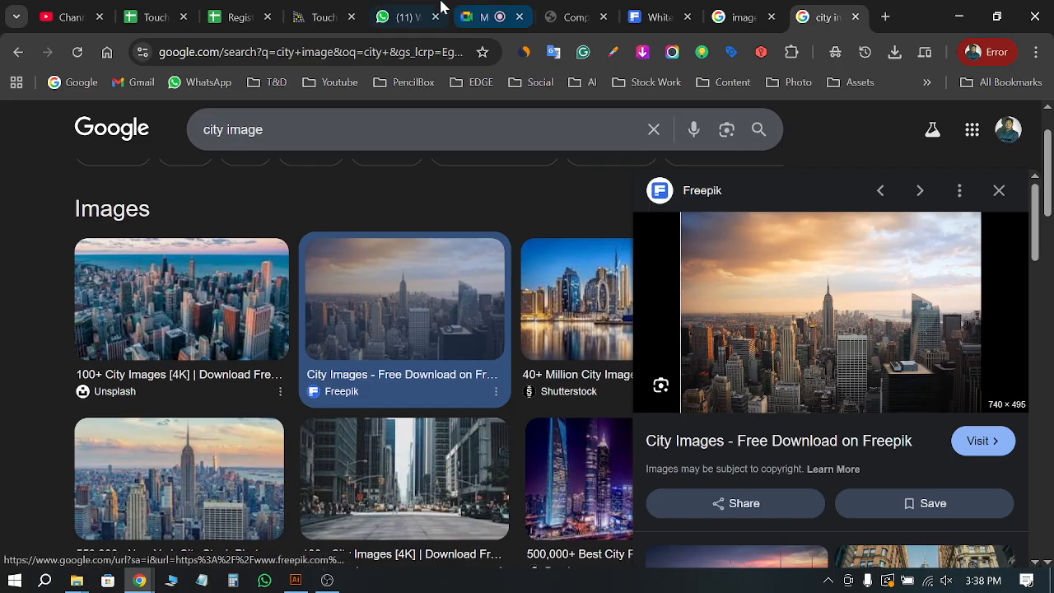
click(741, 17)
Step: Examine the Brochure, Invitation Card, Envelop and Folder examples on pages 15 and 16 of the Complex subject PDF
click(586, 11)
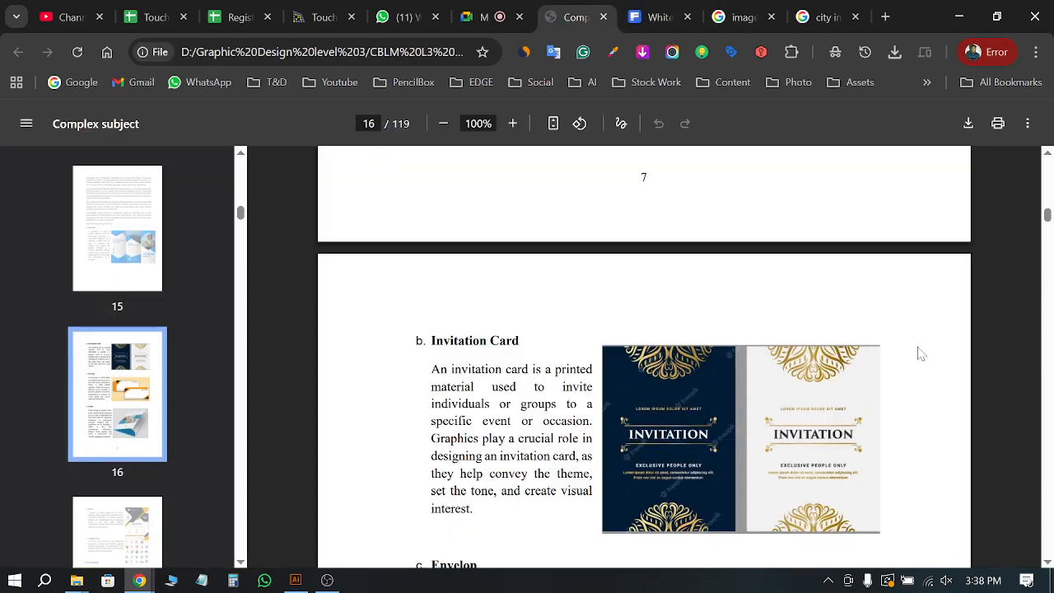
scroll(974, 309, up, 10)
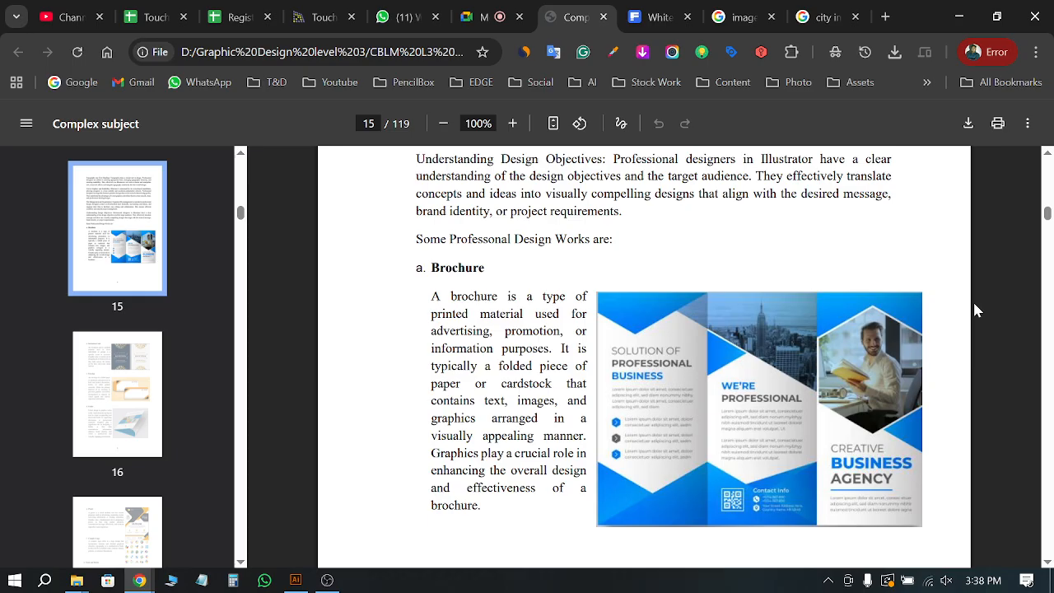
scroll(825, 325, down, 8)
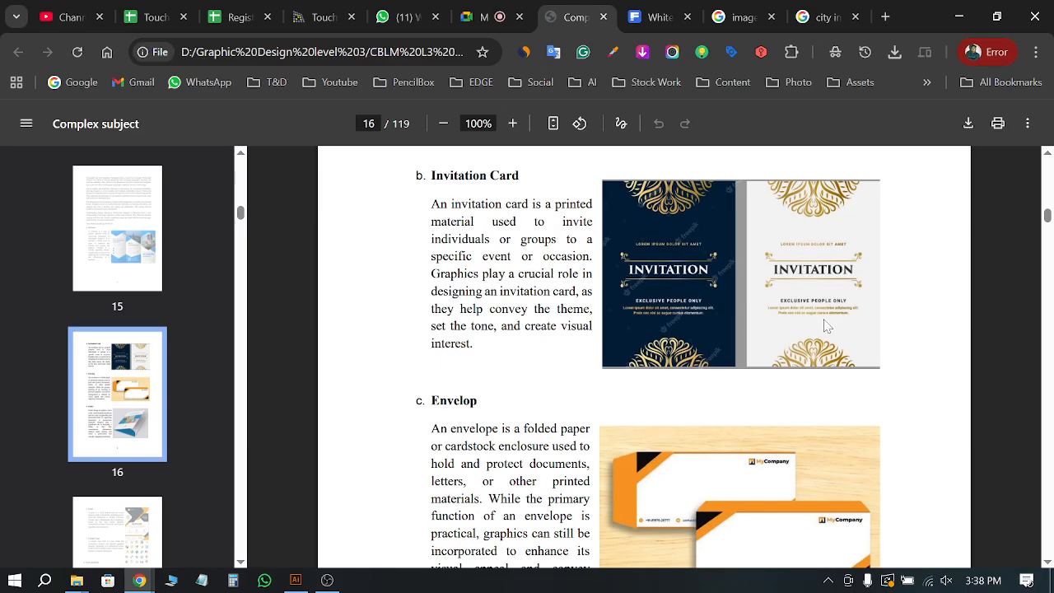
scroll(826, 326, down, 3)
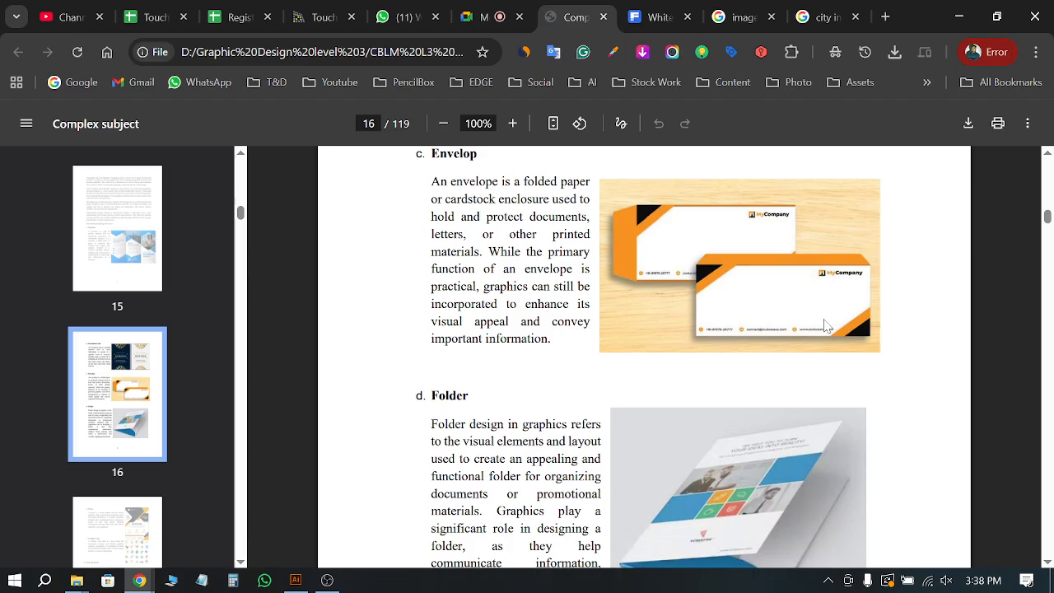
scroll(826, 325, down, 1)
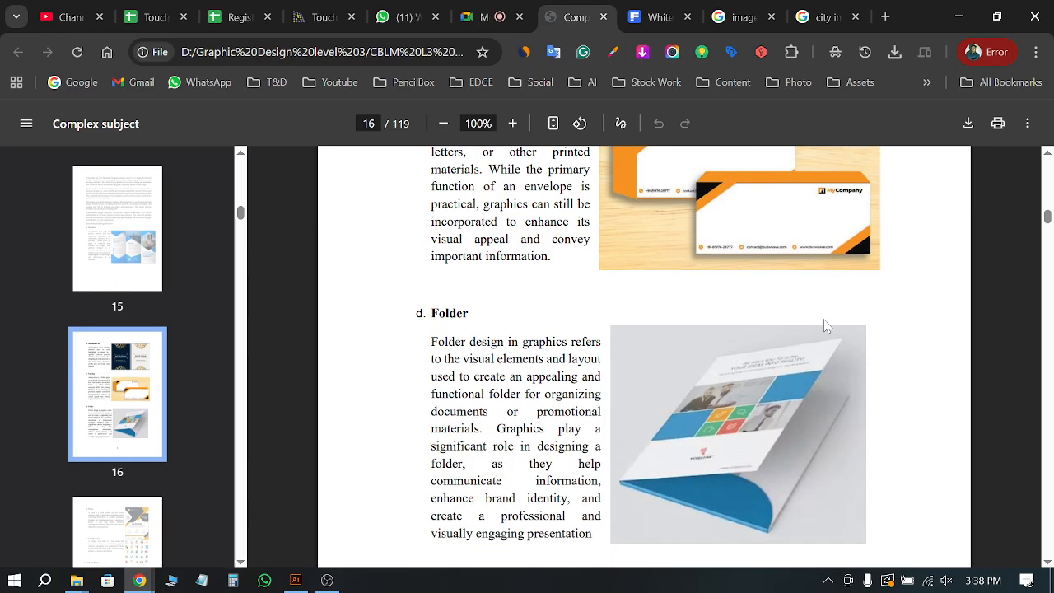
scroll(826, 326, up, 1)
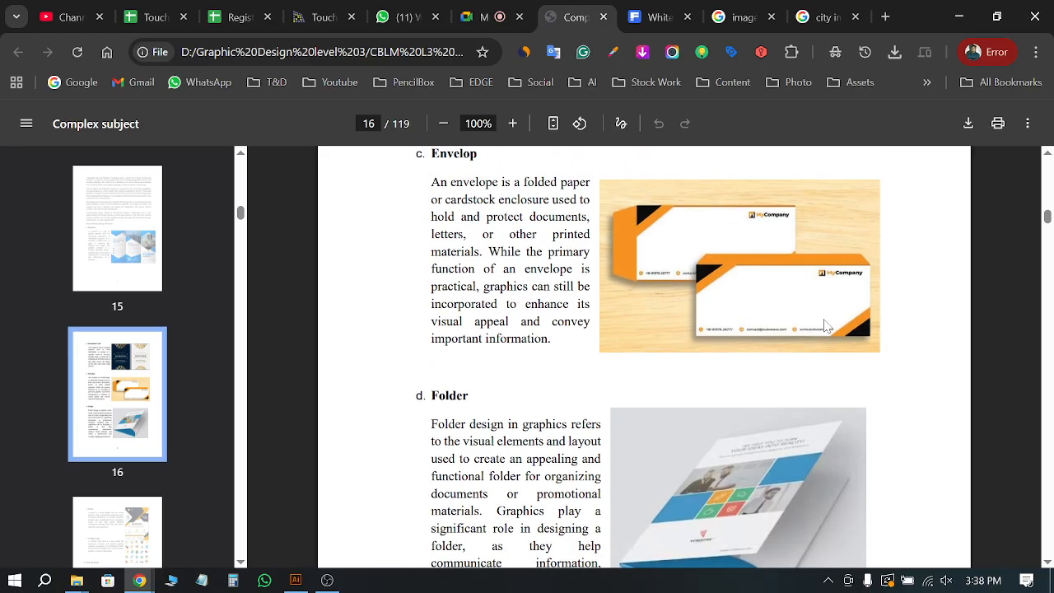
scroll(826, 325, up, 5)
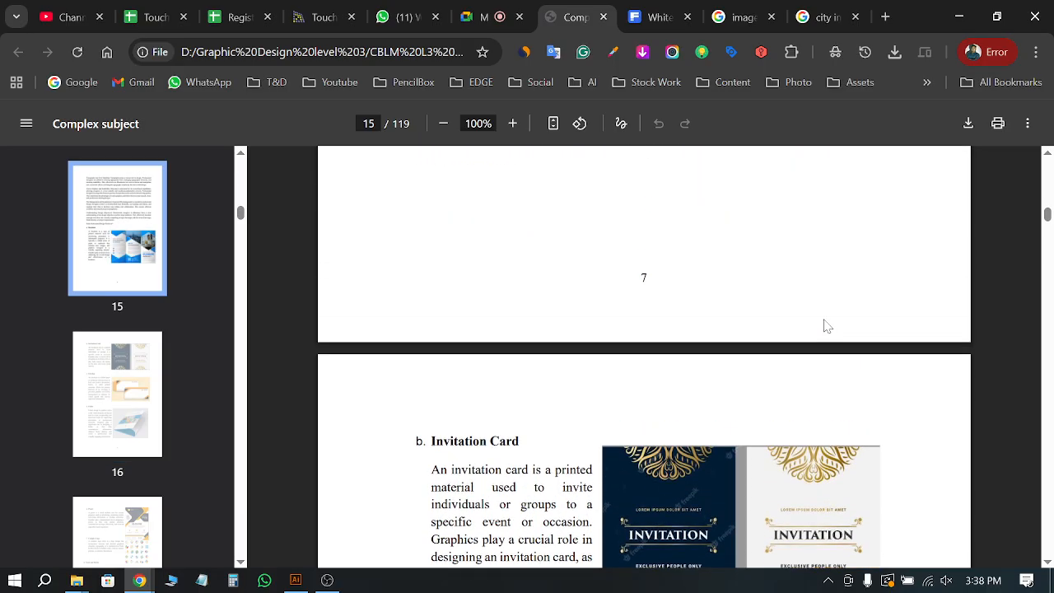
scroll(826, 326, up, 4)
scroll(825, 326, up, 1)
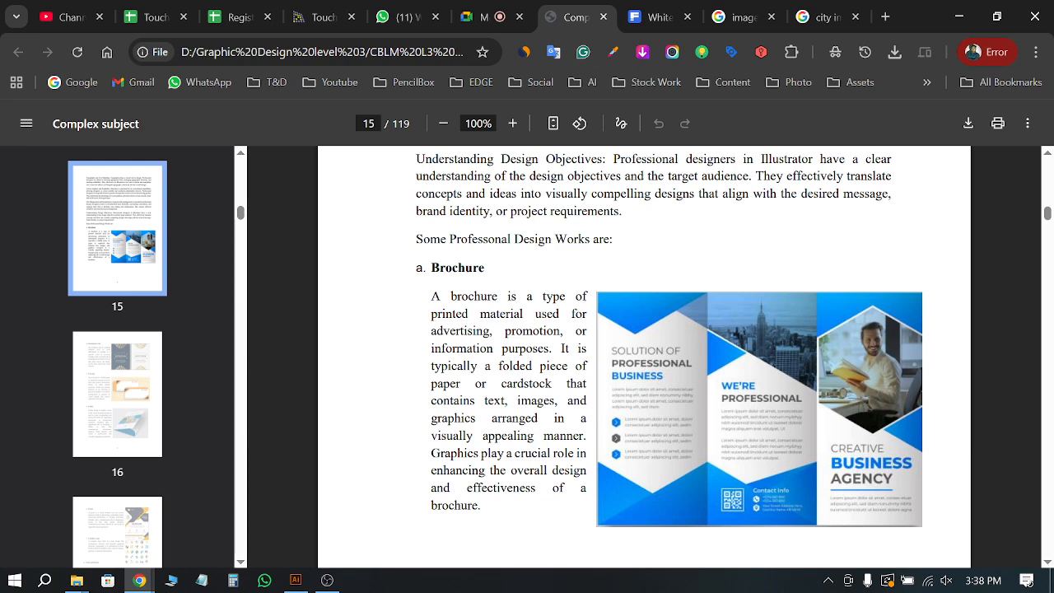
double_click(457, 268)
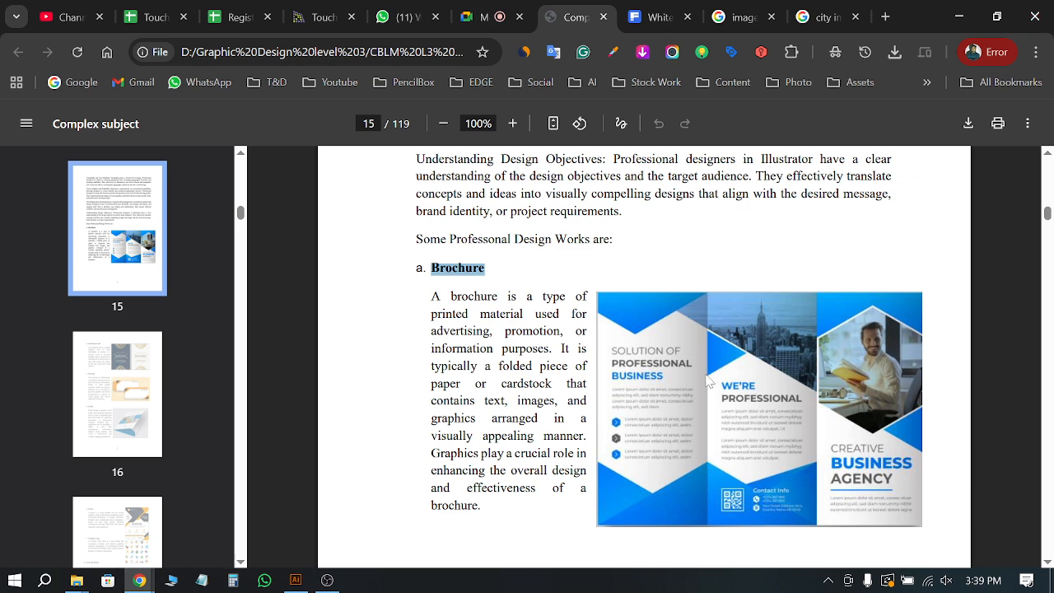
click(484, 269)
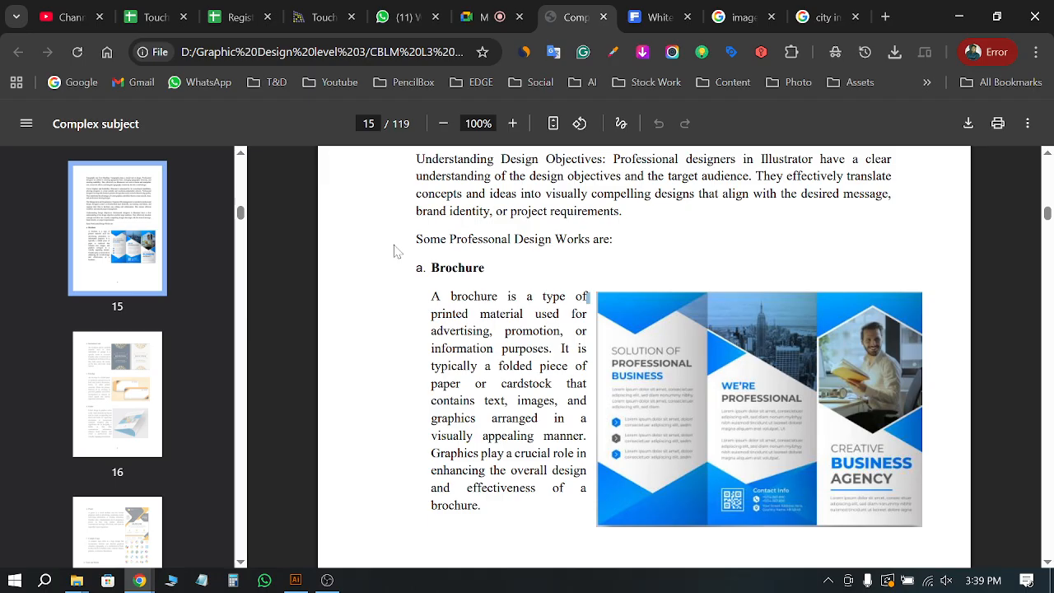
Step: Examine the Brochure, Invitation Card and Envelop examples on pages 15 and 16 of the PDF
double_click(431, 212)
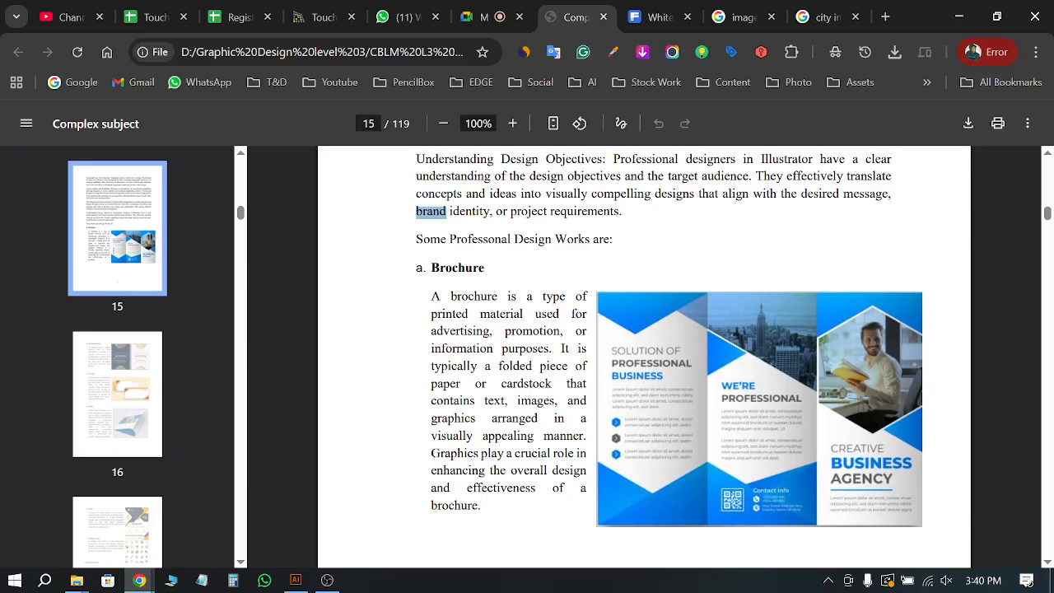
scroll(722, 327, down, 4)
scroll(718, 336, down, 5)
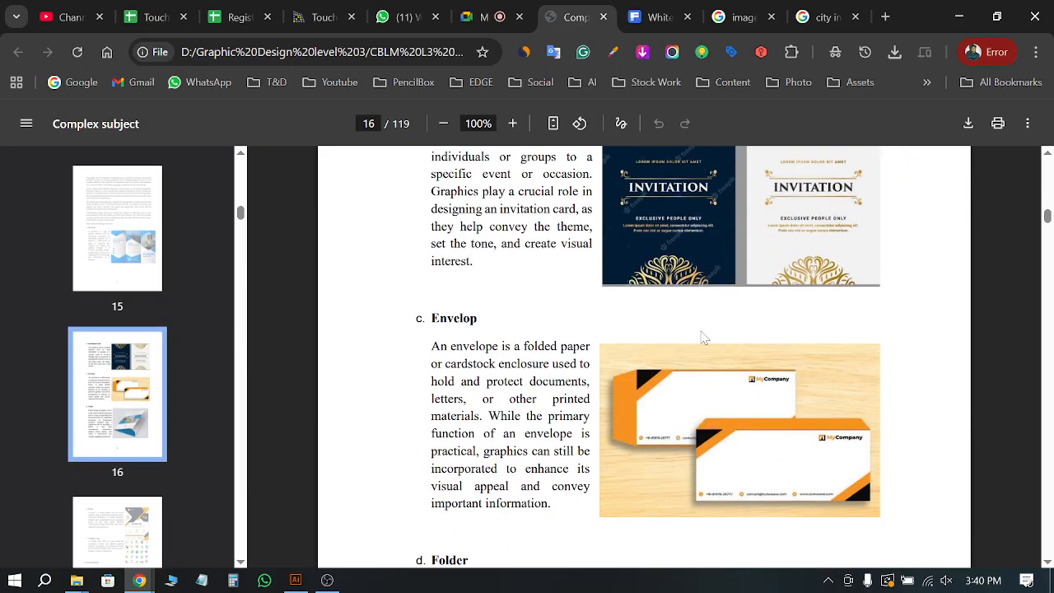
scroll(704, 338, up, 8)
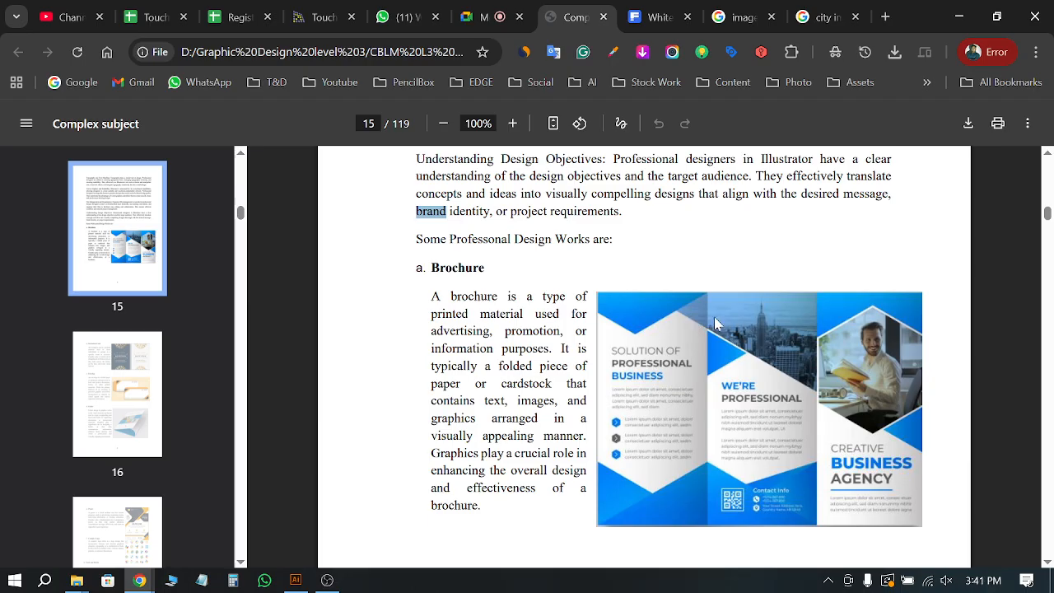
Step: Switch to Illustrator, paste the copied PDF page and place it over the artboard's lower-right corner
click(295, 579)
scroll(451, 298, down, 5)
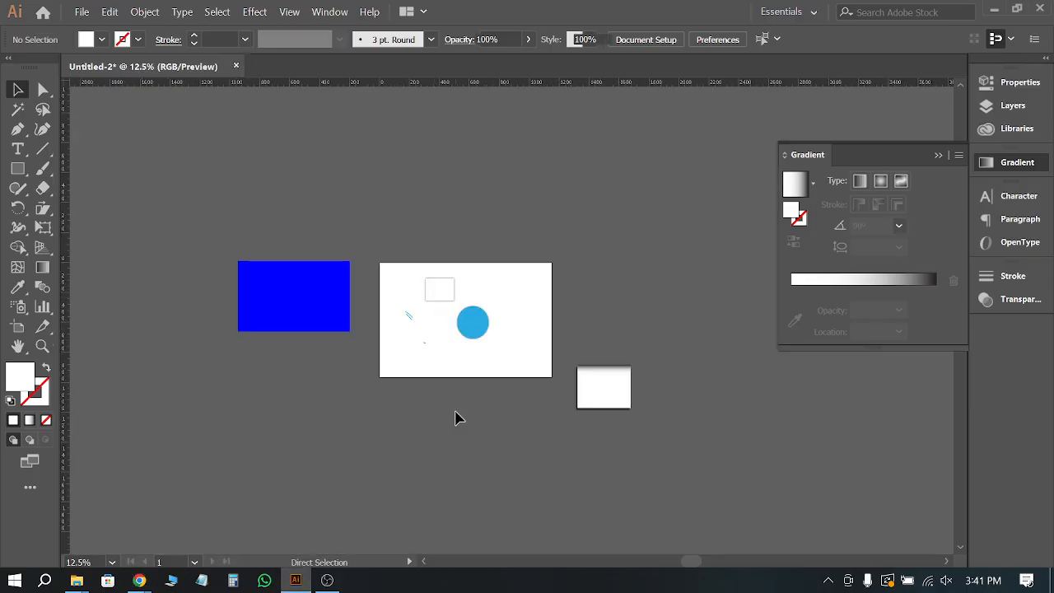
key(ctrl+v)
drag(515, 338, 537, 425)
click(530, 507)
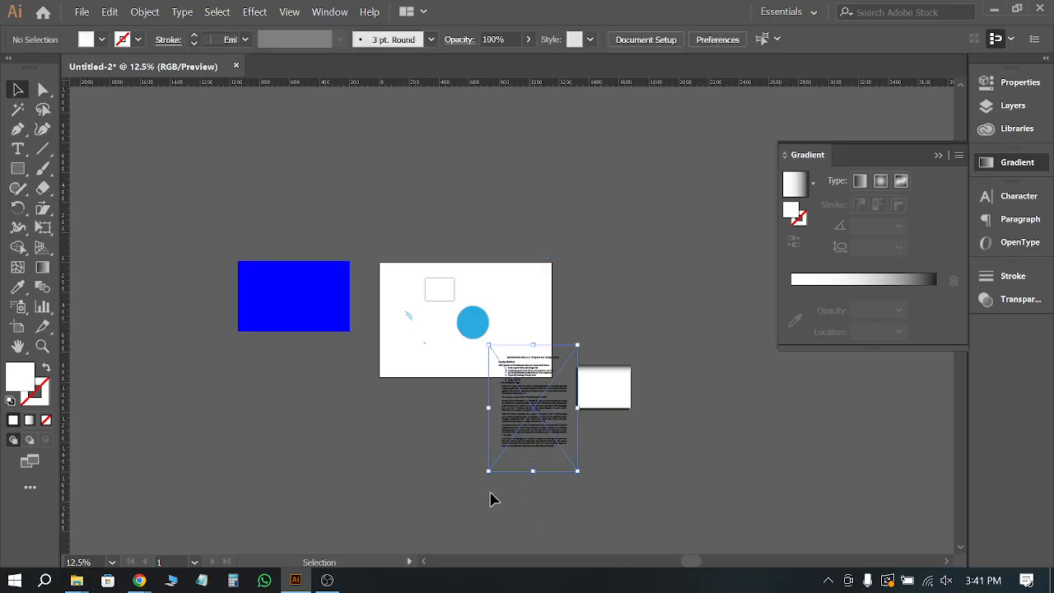
Step: Copy the enlarged Freepik city skyline image from the Chrome "city image" search results and return to Illustrator
mouse_move(139, 580)
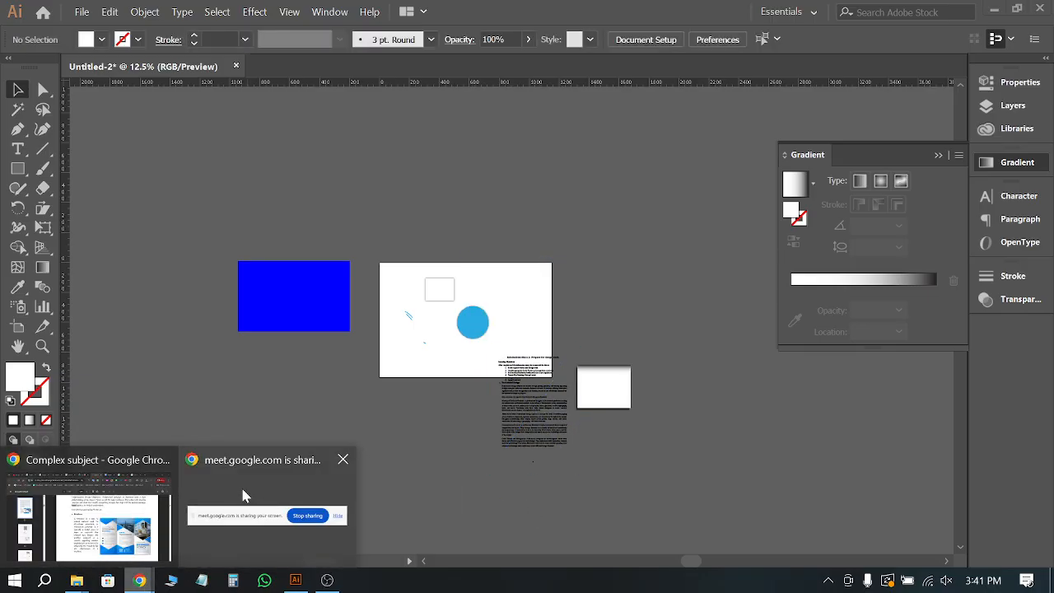
click(130, 498)
click(827, 15)
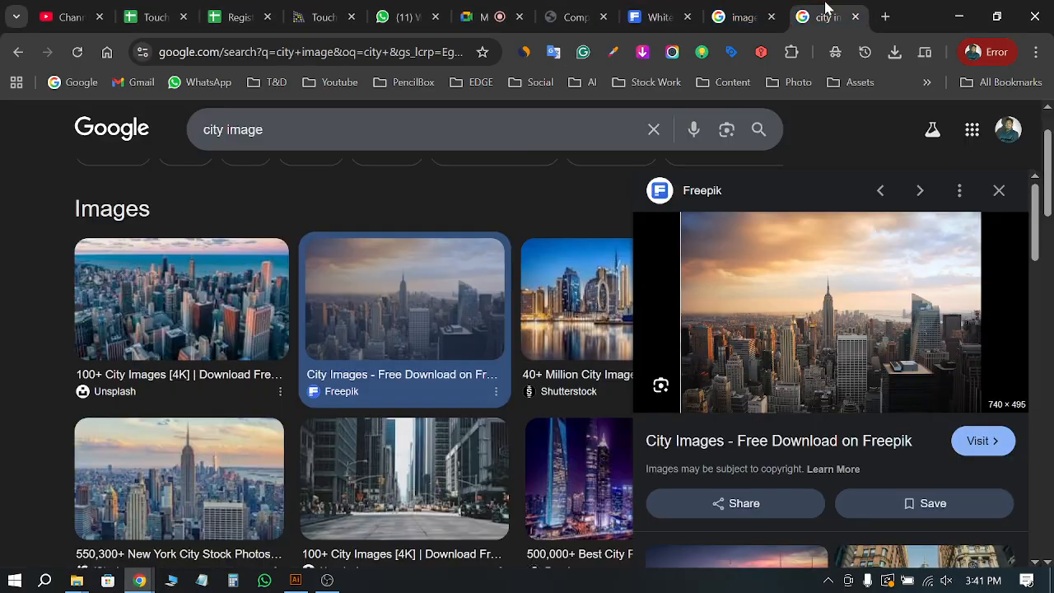
right_click(827, 312)
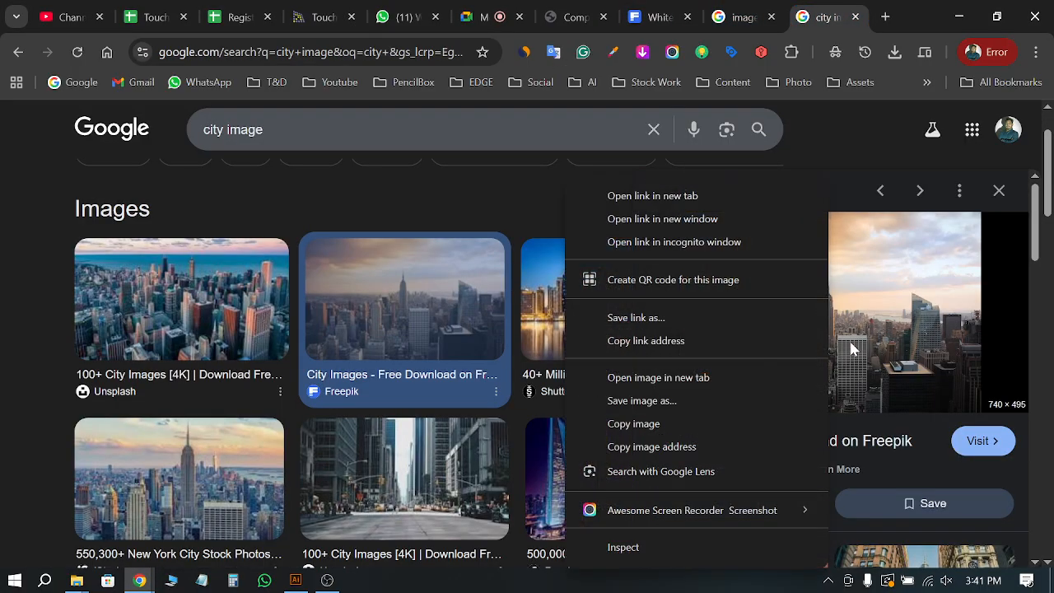
click(632, 423)
click(296, 579)
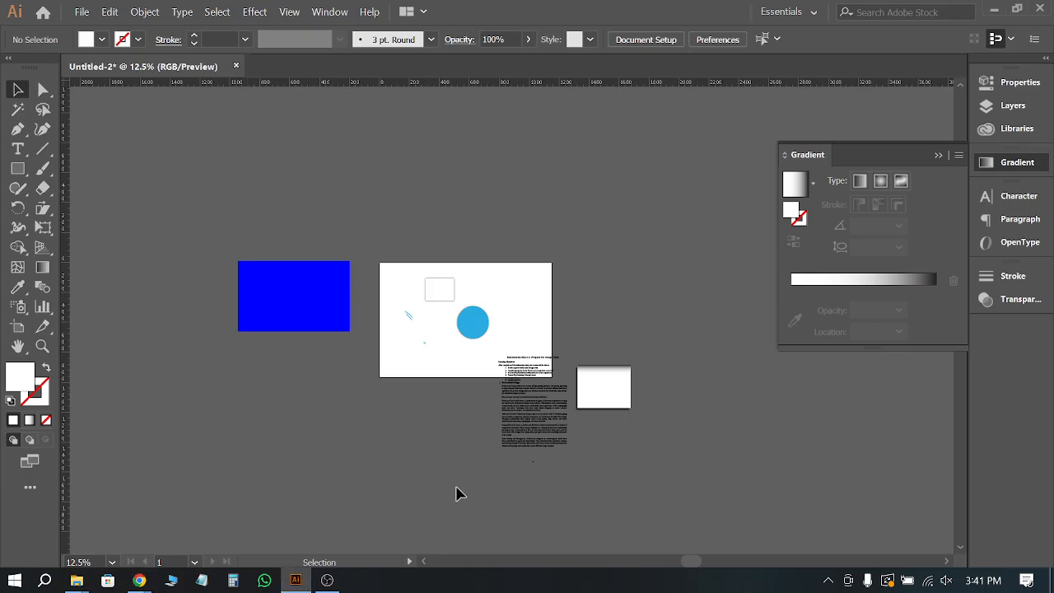
Step: Paste the city skyline image and position it on the empty canvas above the artboard
key(super+v)
click(885, 303)
click(639, 332)
drag(533, 297, 527, 156)
scroll(527, 128, up, 3)
scroll(445, 239, up, 4)
Step: Duplicate the city image with the copy overlapping the original, and select both images
key(shift+m)
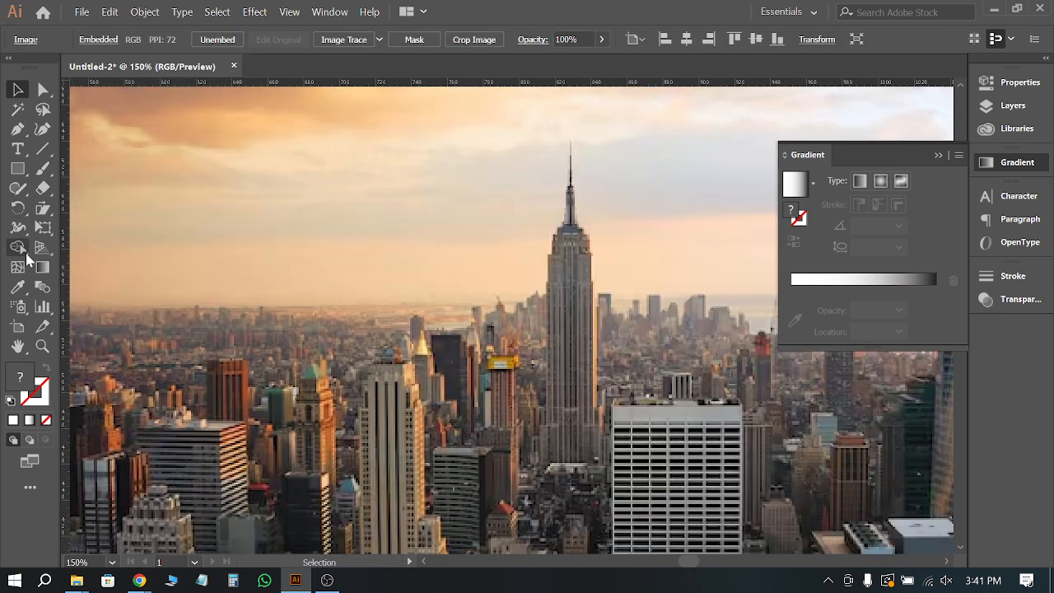
scroll(311, 268, down, 3)
key(v)
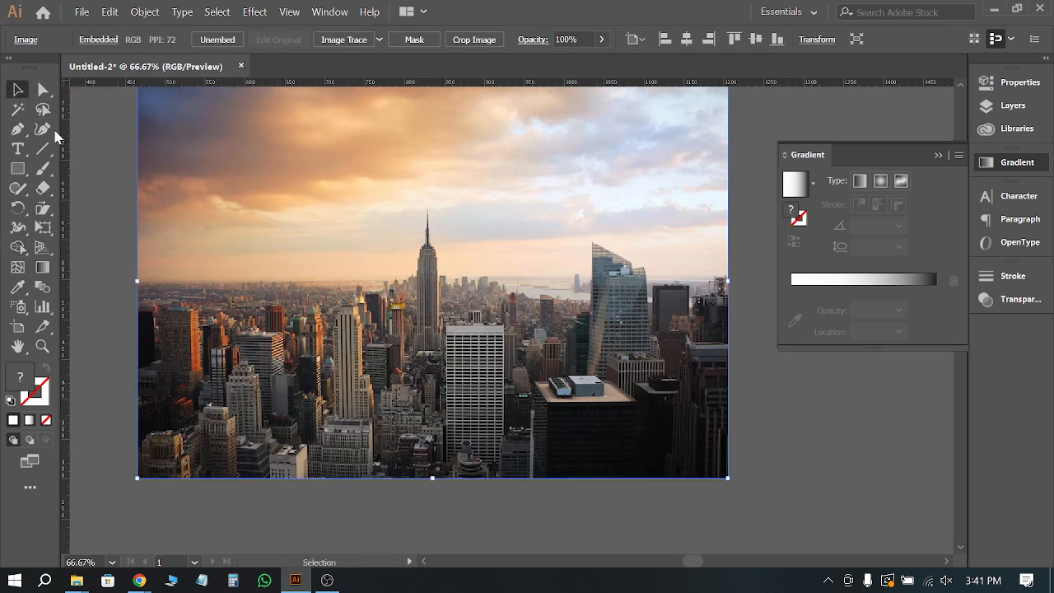
scroll(287, 272, down, 1)
drag(288, 272, 401, 293)
drag(520, 430, 266, 238)
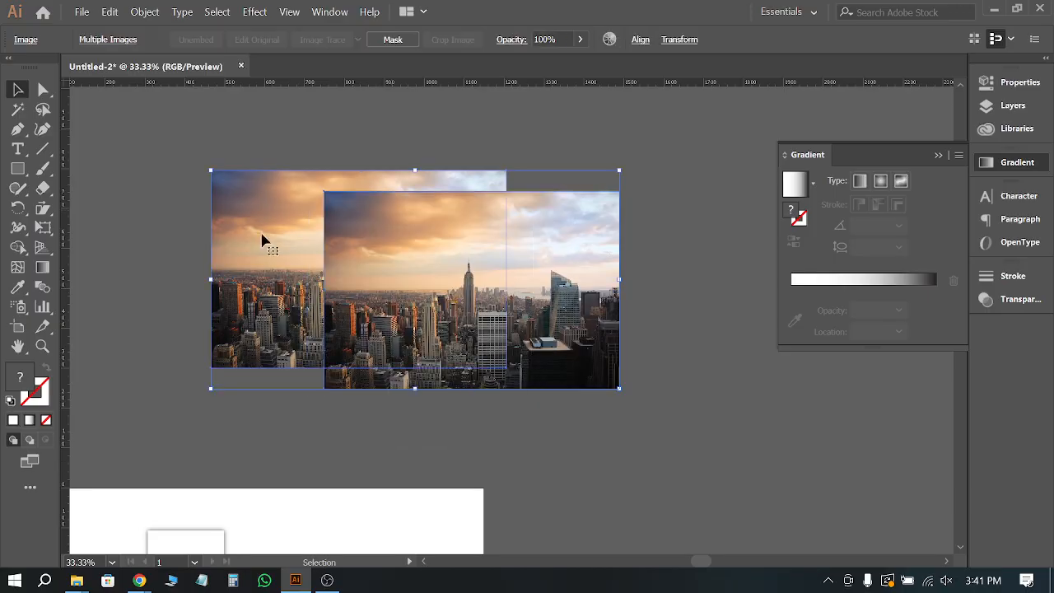
Step: Try the Shape Builder on the two overlapping images, and move the front copy clear of the original
click(20, 251)
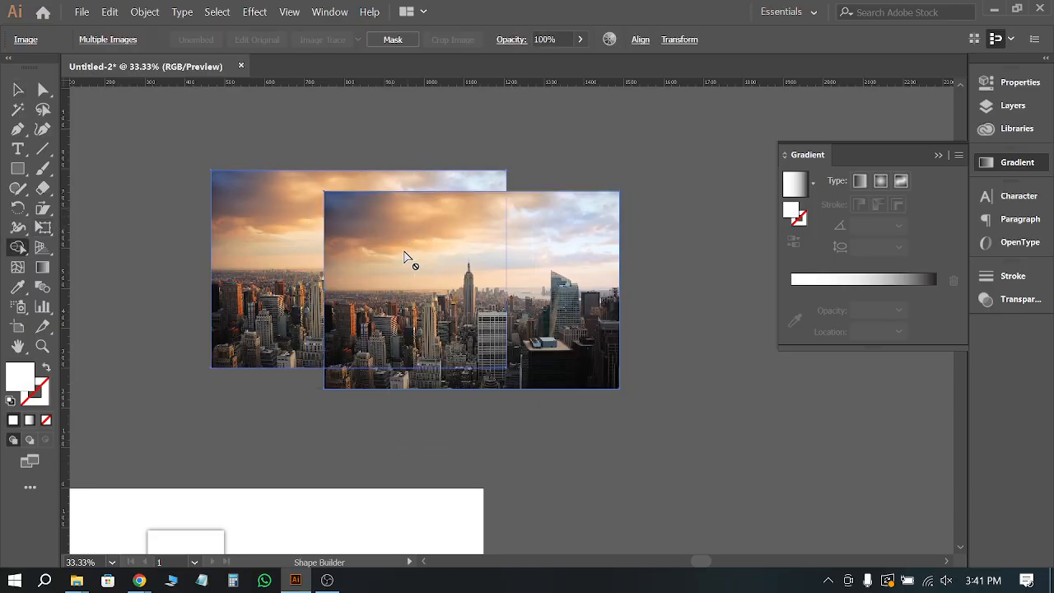
click(17, 92)
click(153, 134)
drag(423, 285, 568, 354)
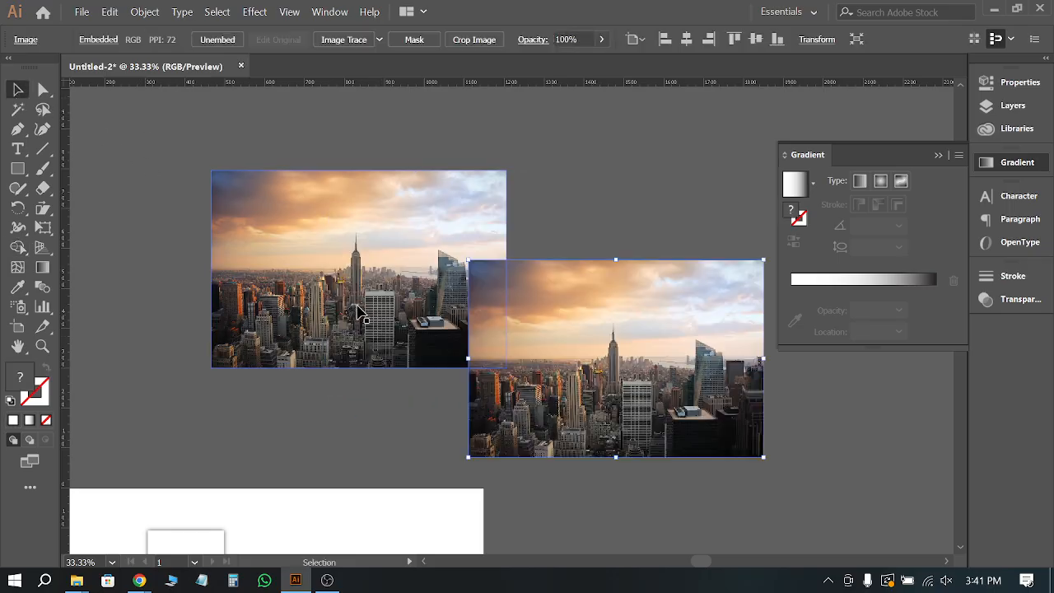
drag(586, 292, 628, 320)
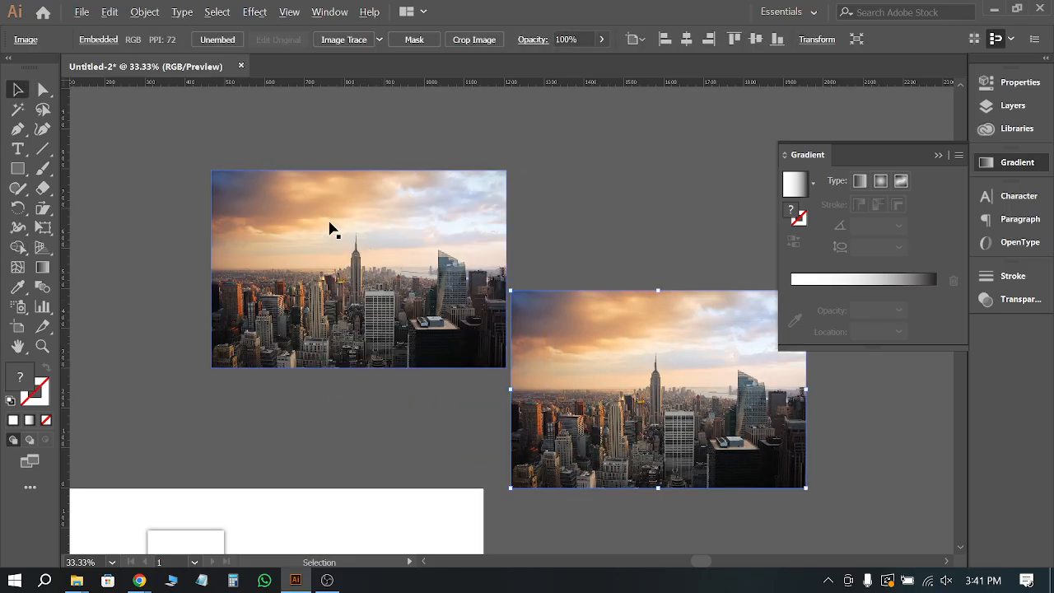
Step: Draw a white circle about 270 px wide with the Ellipse tool and centre it over the original image's tallest skyscraper
scroll(330, 228, up, 2)
drag(17, 168, 70, 208)
drag(362, 261, 469, 368)
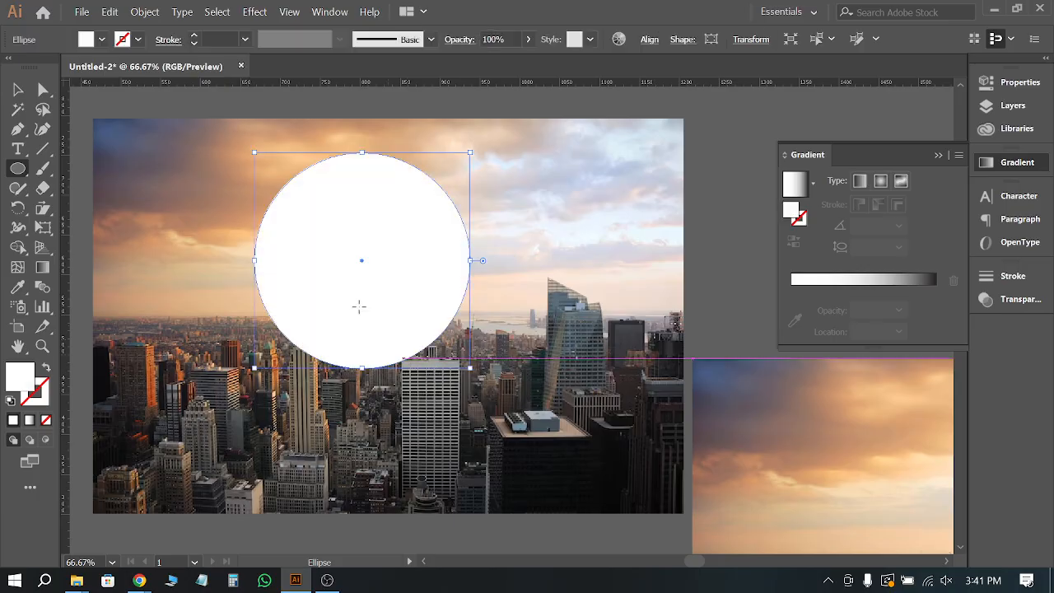
click(17, 89)
drag(360, 270, 376, 325)
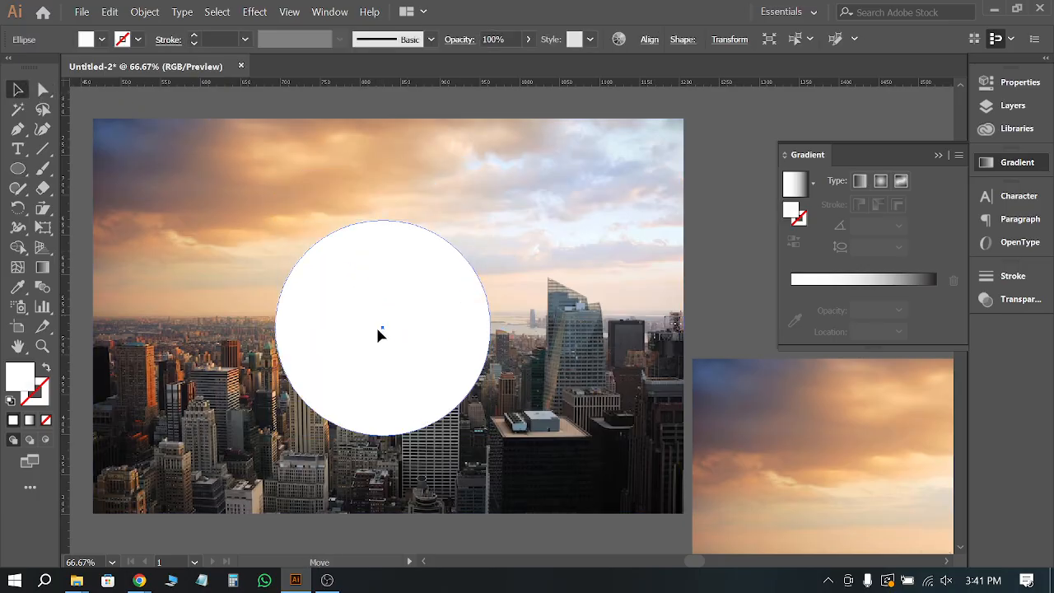
Step: Make a clipping mask from the white circle and the city image beneath it
key(ctrl+a)
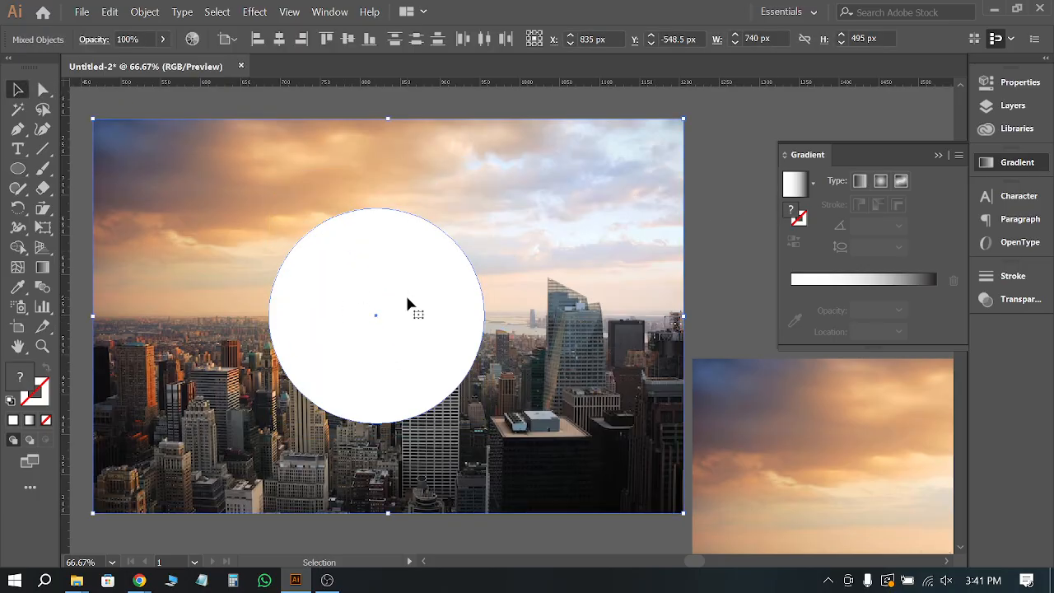
right_click(408, 300)
click(441, 404)
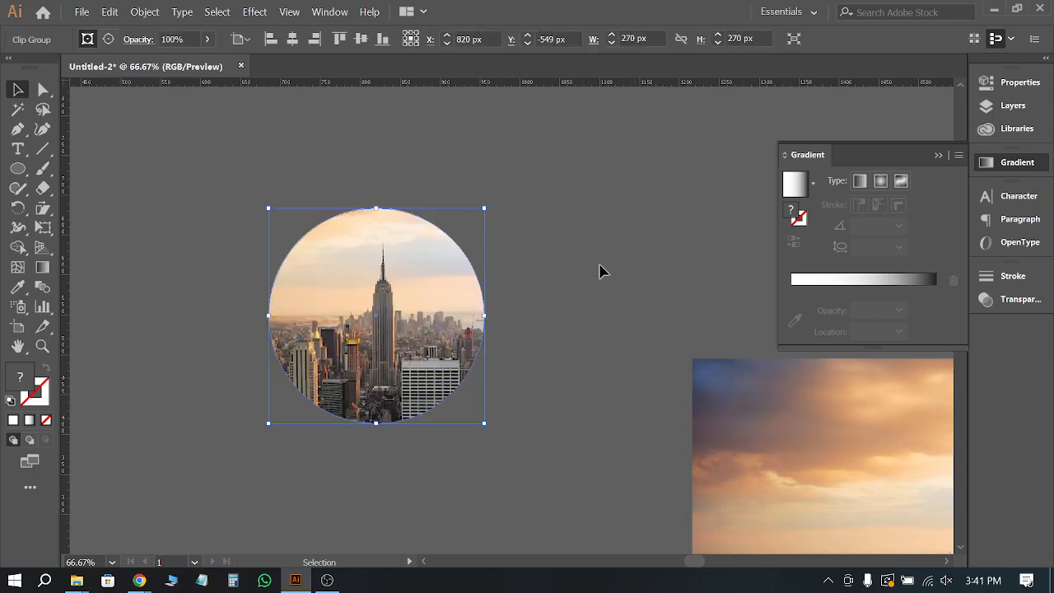
click(599, 272)
Step: Move the circular city cut-out aside and bring the unmasked city image next to it
scroll(531, 239, down, 1)
drag(415, 308, 278, 299)
drag(823, 449, 505, 348)
click(845, 532)
Step: Draw a closed freeform shape with the Pen tool around the tallest skyscraper and the rooftops beside it
scroll(518, 397, up, 2)
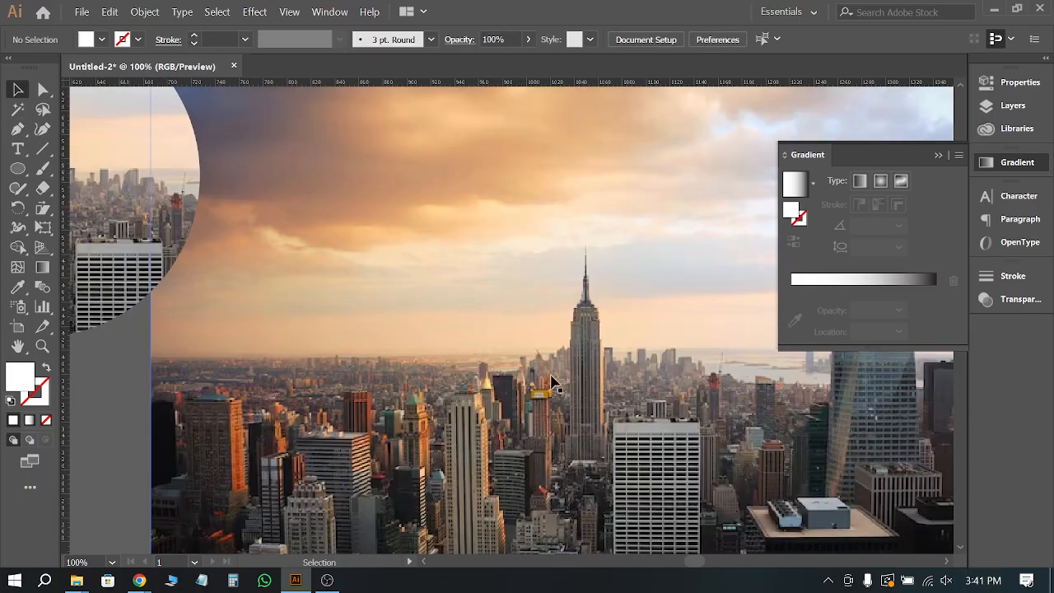
click(17, 149)
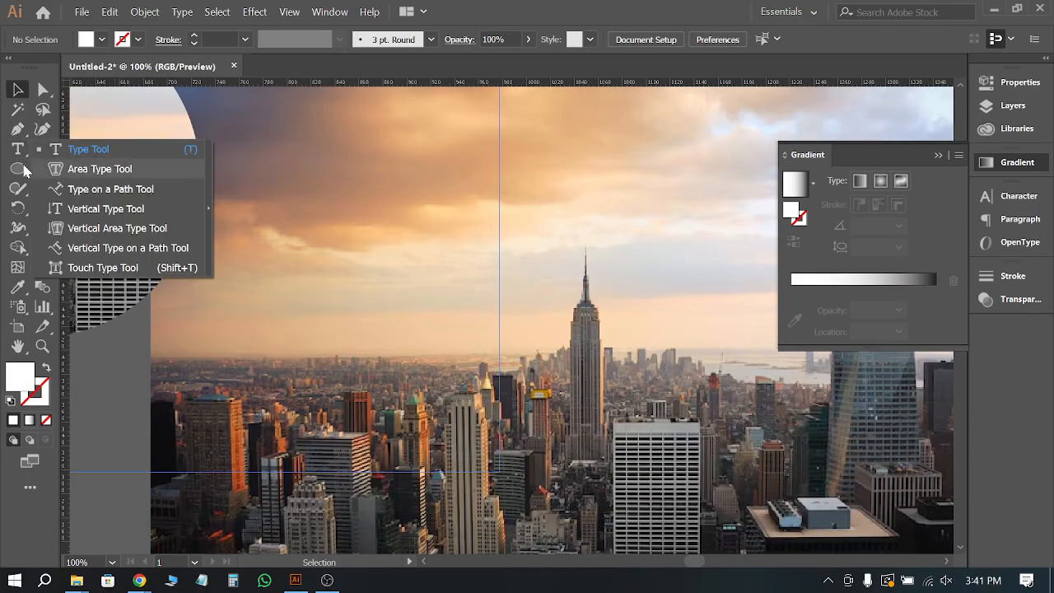
click(17, 168)
click(17, 128)
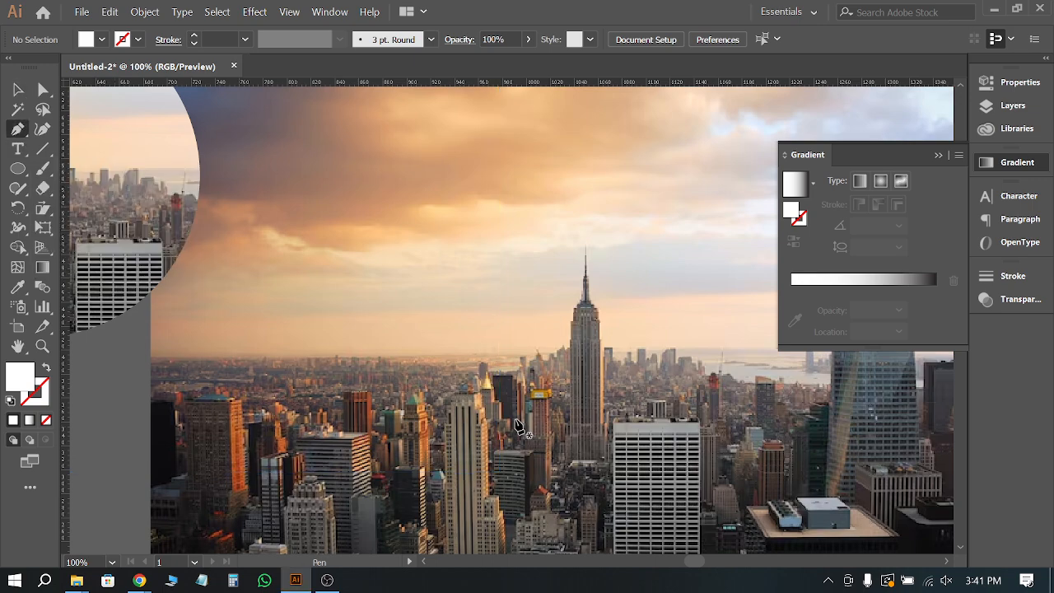
drag(566, 346, 573, 323)
click(572, 277)
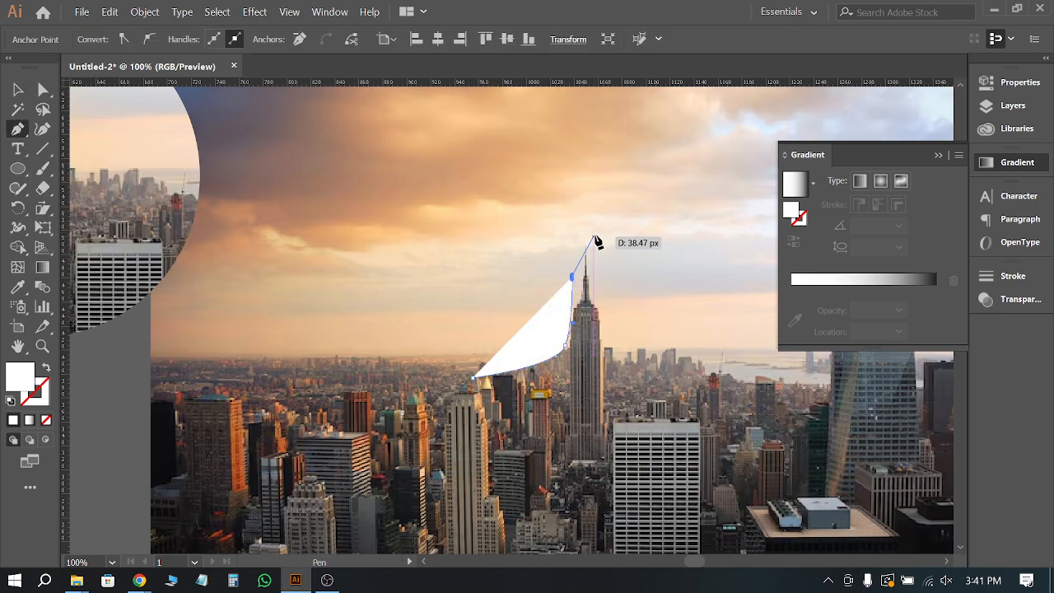
click(589, 224)
click(601, 278)
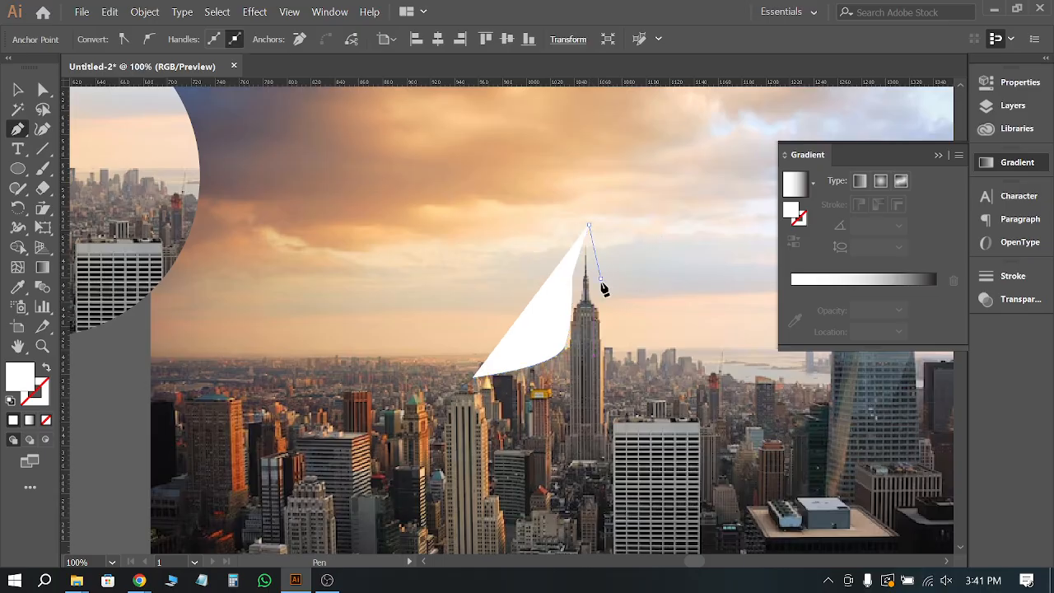
click(607, 345)
click(609, 402)
click(529, 421)
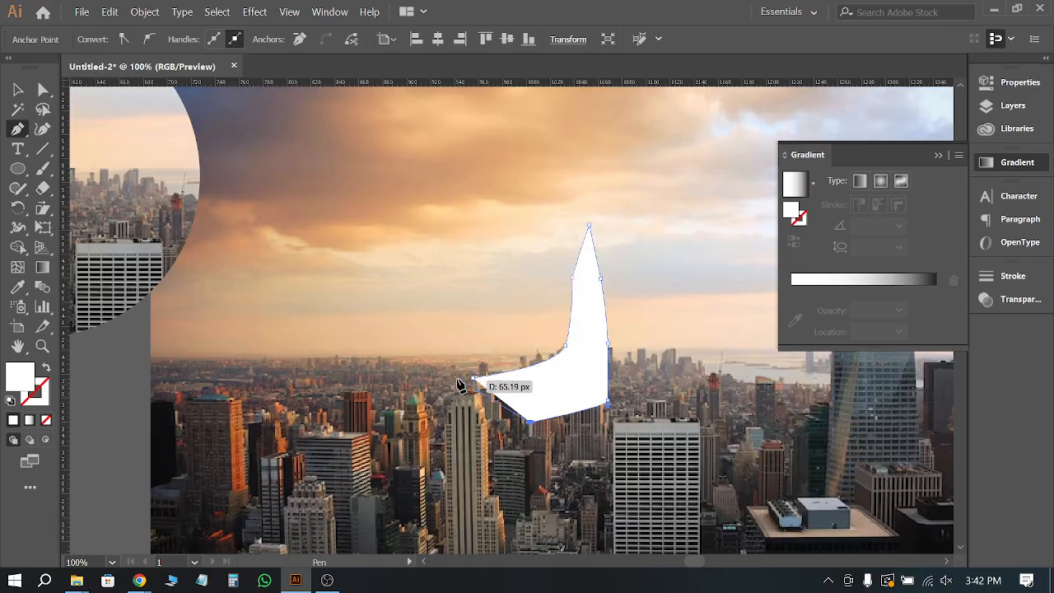
click(480, 380)
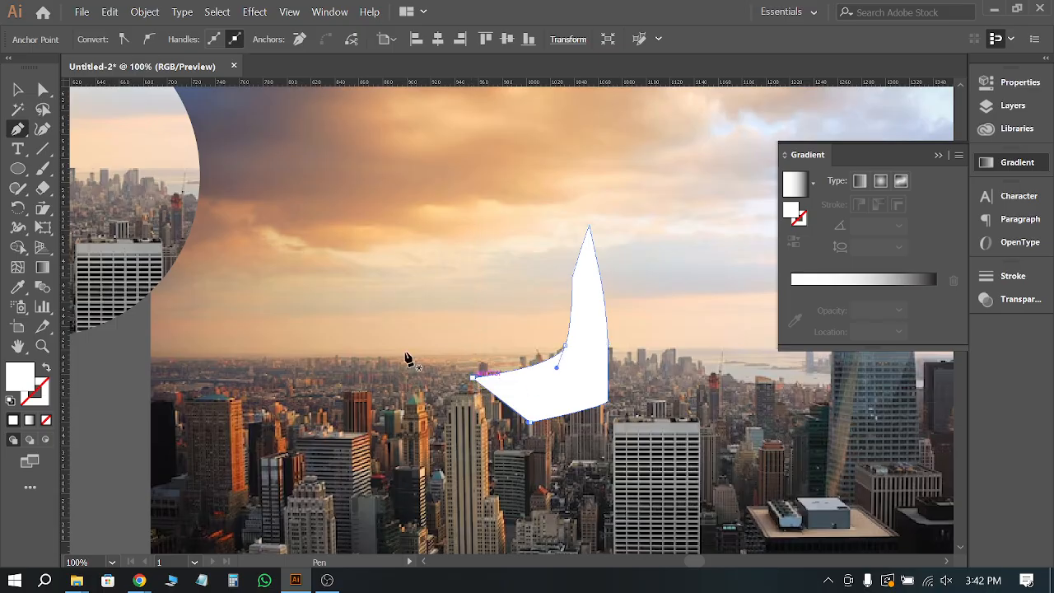
Step: Select the pen-drawn shape with the city image, and make a clipping mask from them
key(v)
key(ctrl+minus)
key(ctrl+minus)
drag(255, 356, 597, 316)
right_click(591, 295)
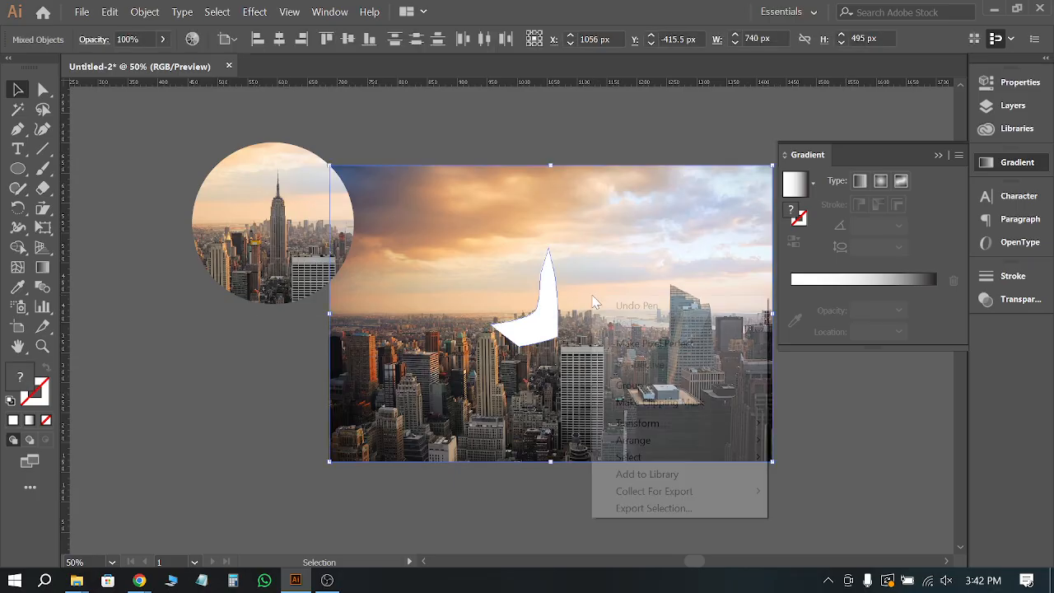
click(659, 402)
click(582, 306)
Step: Examine the edges of the pen-masked skyscraper cut-out up close
scroll(560, 297, up, 4)
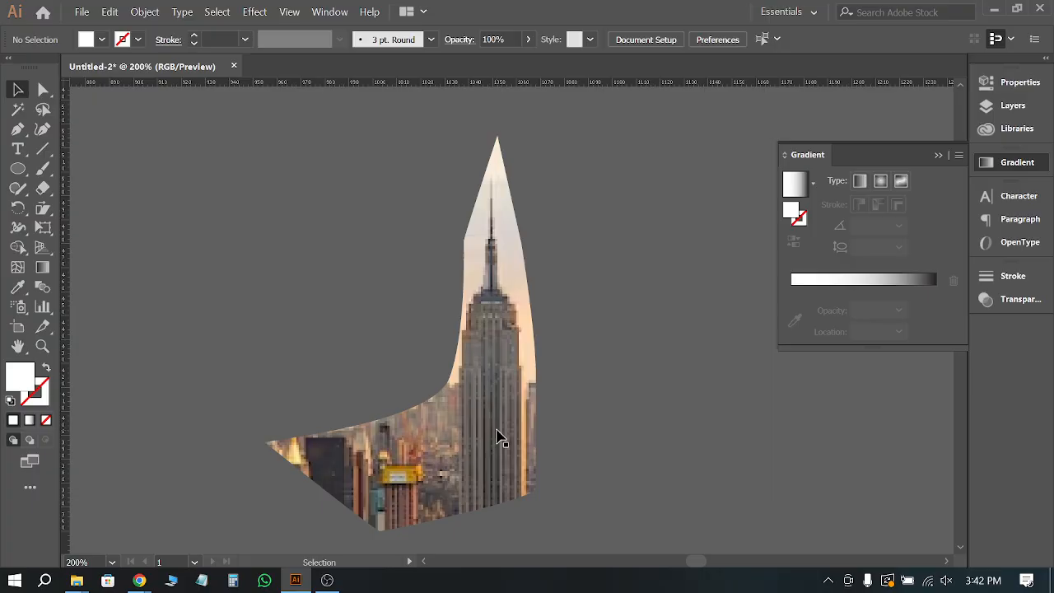
scroll(492, 216, up, 3)
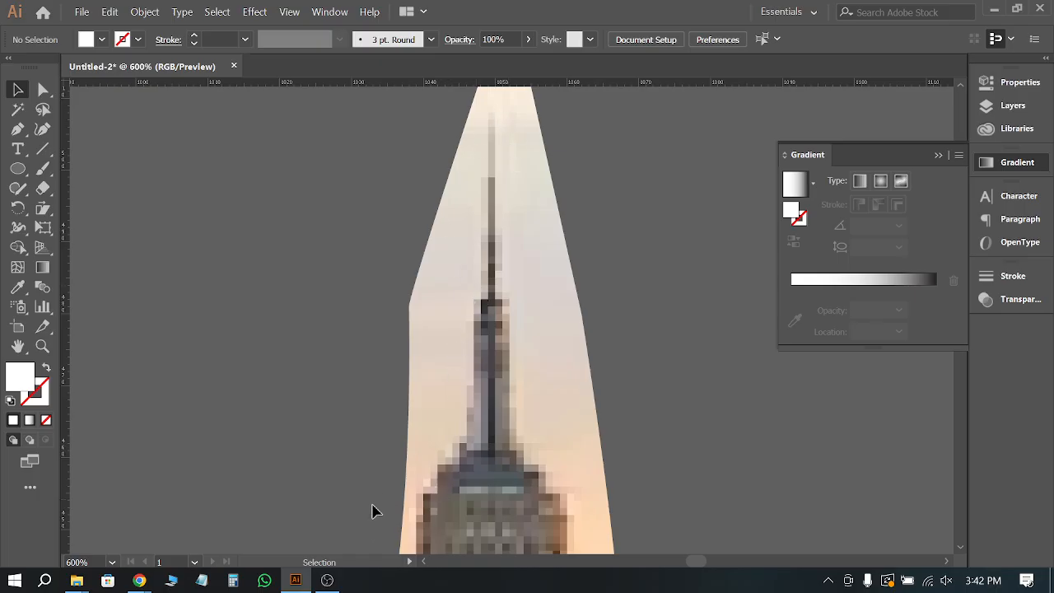
scroll(547, 261, down, 5)
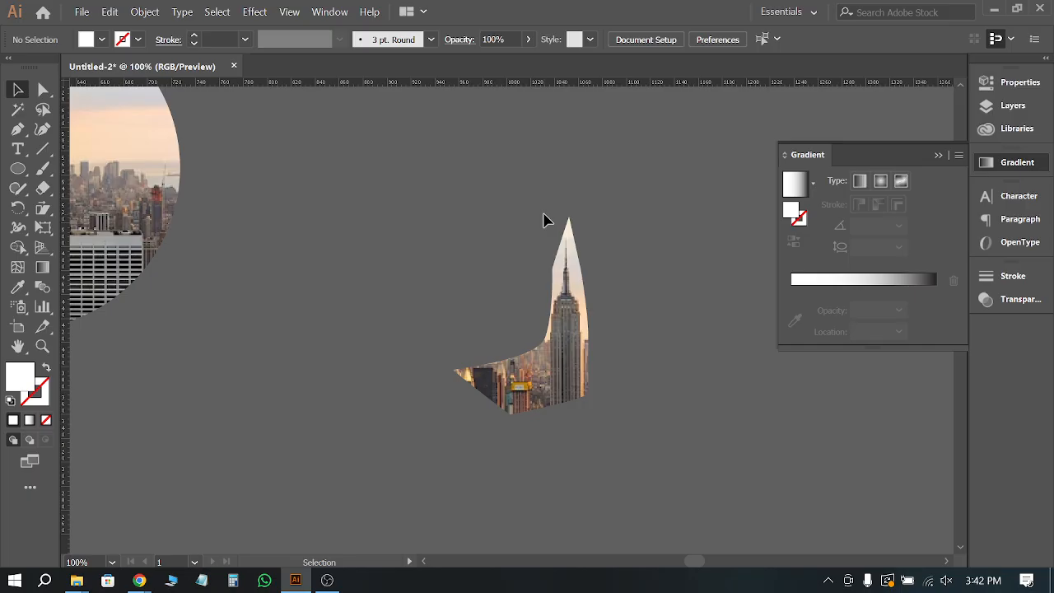
scroll(544, 220, down, 3)
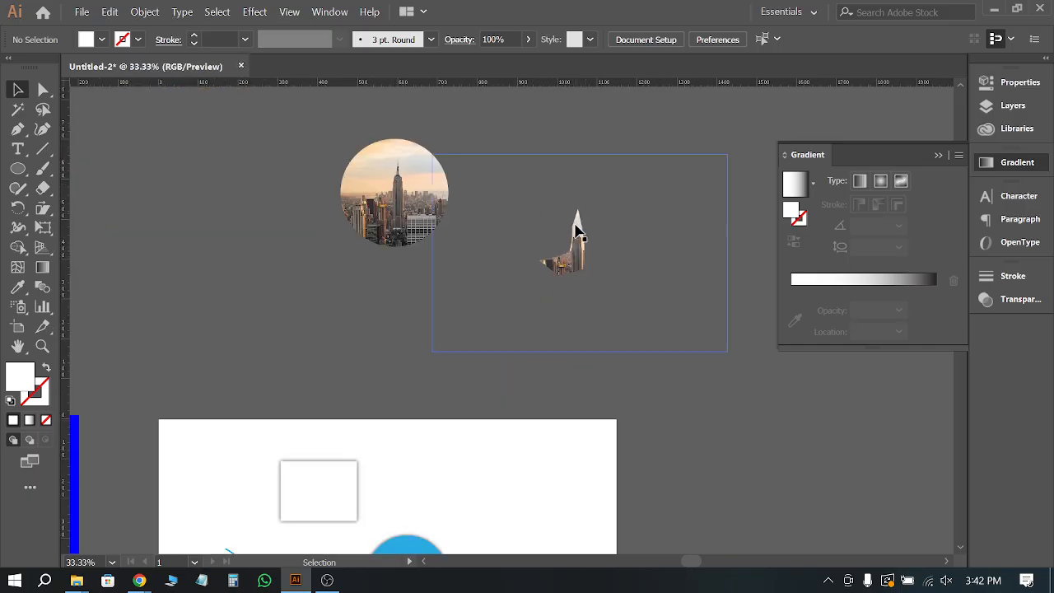
Step: Review both masked images beside the artboard, and switch to the "city image" search results in Chrome
scroll(574, 238, down, 2)
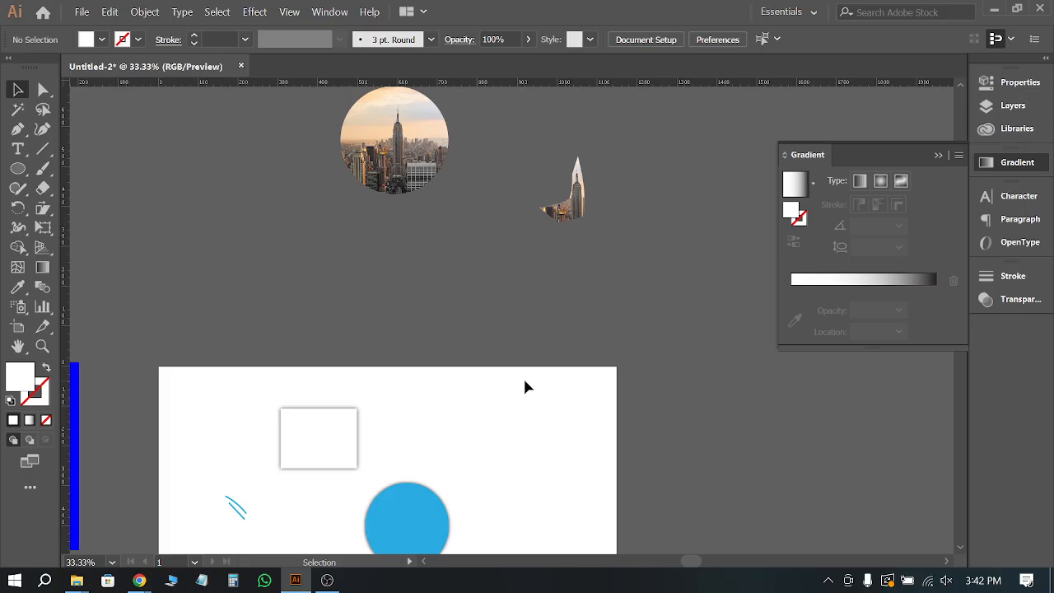
scroll(405, 385, down, 2)
scroll(526, 385, down, 2)
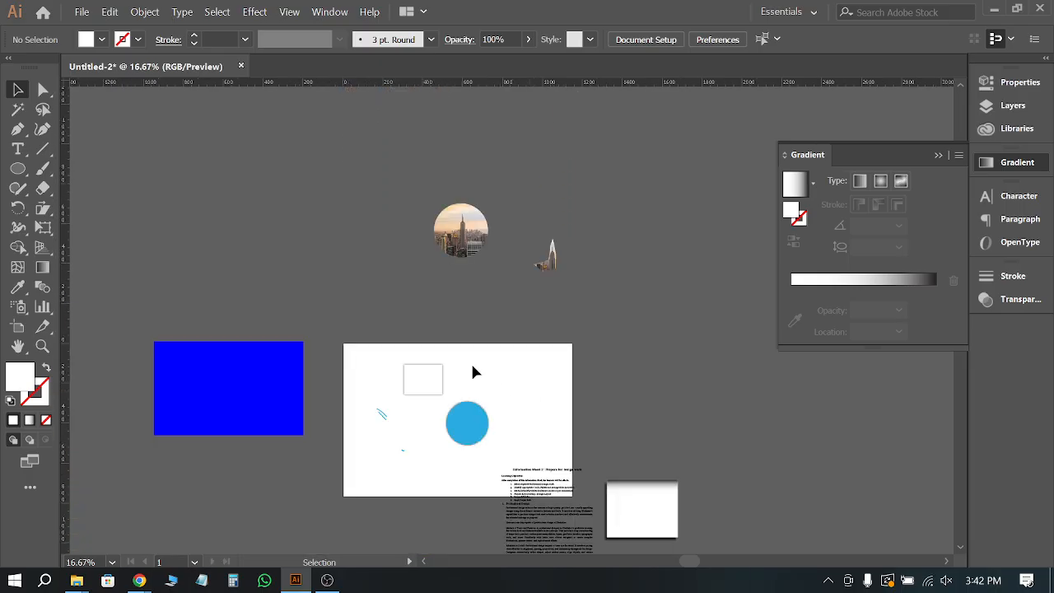
scroll(473, 373, down, 2)
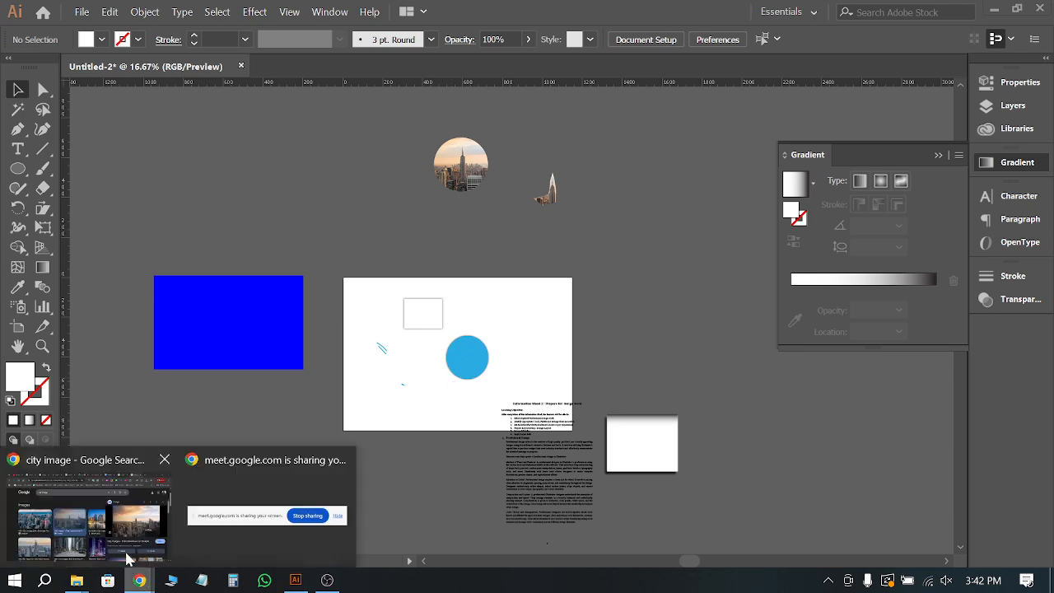
click(127, 560)
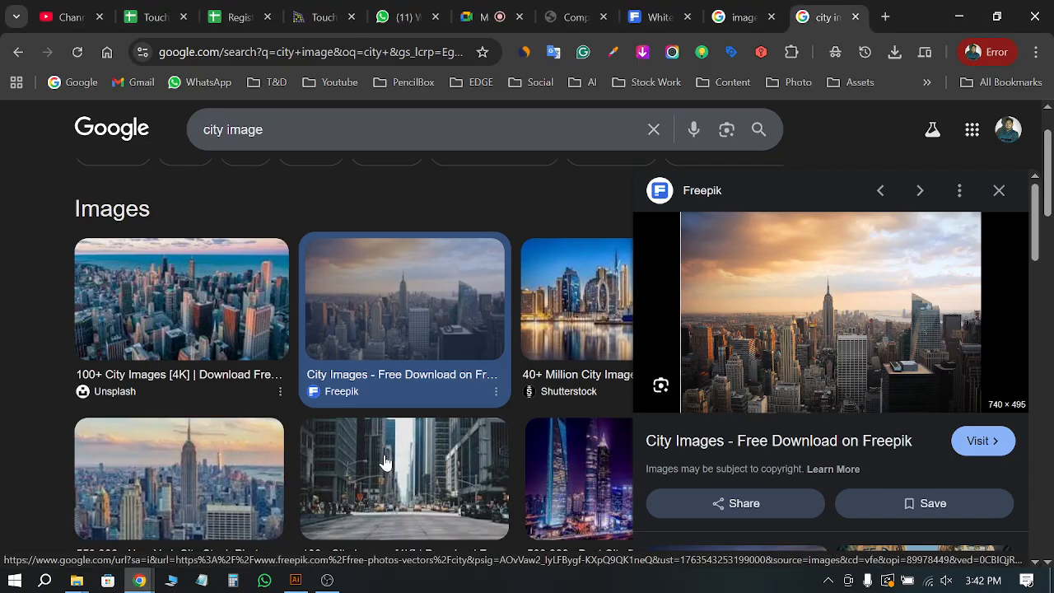
Step: Return to the Complex subject PDF and review its professional design examples from the brochure through the poster and complex logo
click(651, 11)
click(736, 10)
click(568, 13)
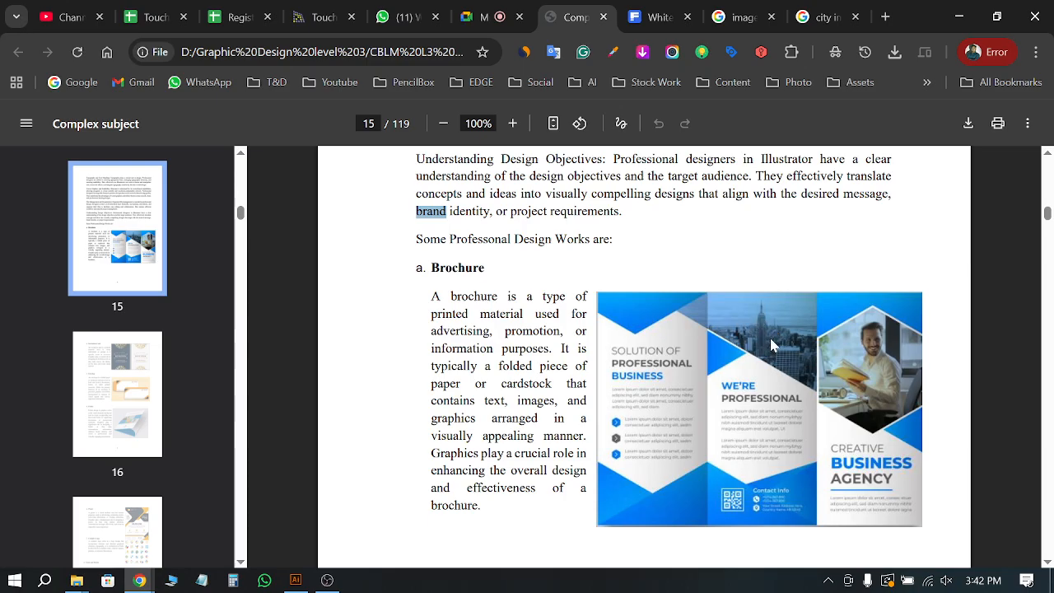
scroll(727, 344, down, 5)
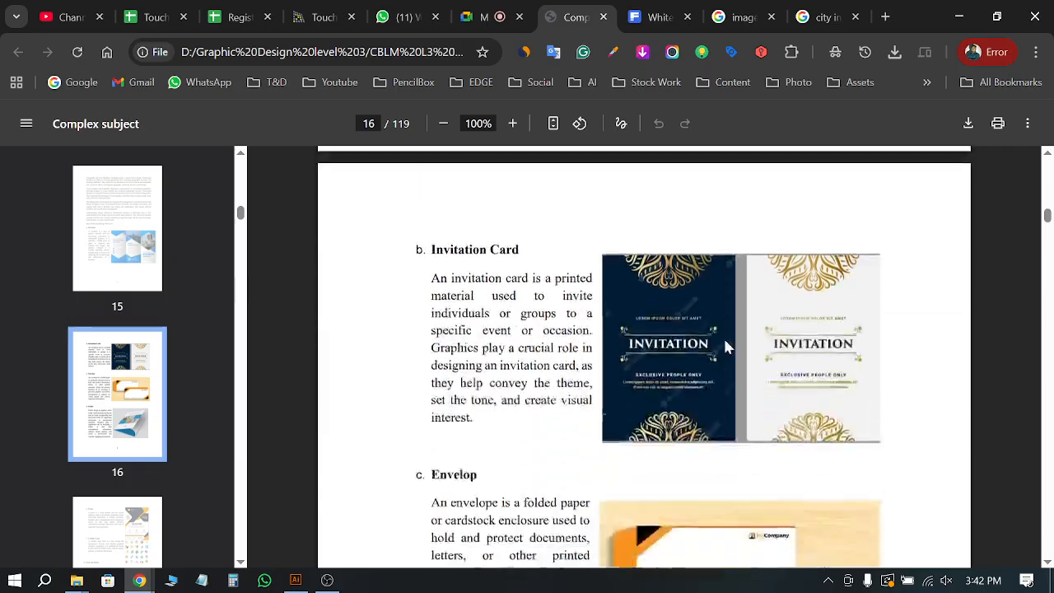
scroll(727, 346, down, 4)
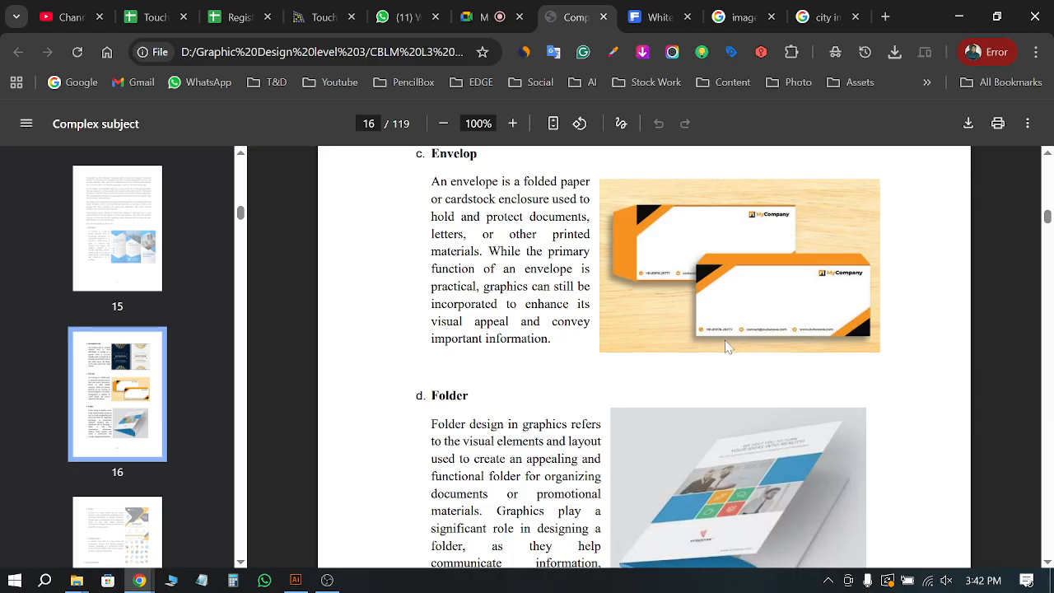
scroll(727, 346, down, 7)
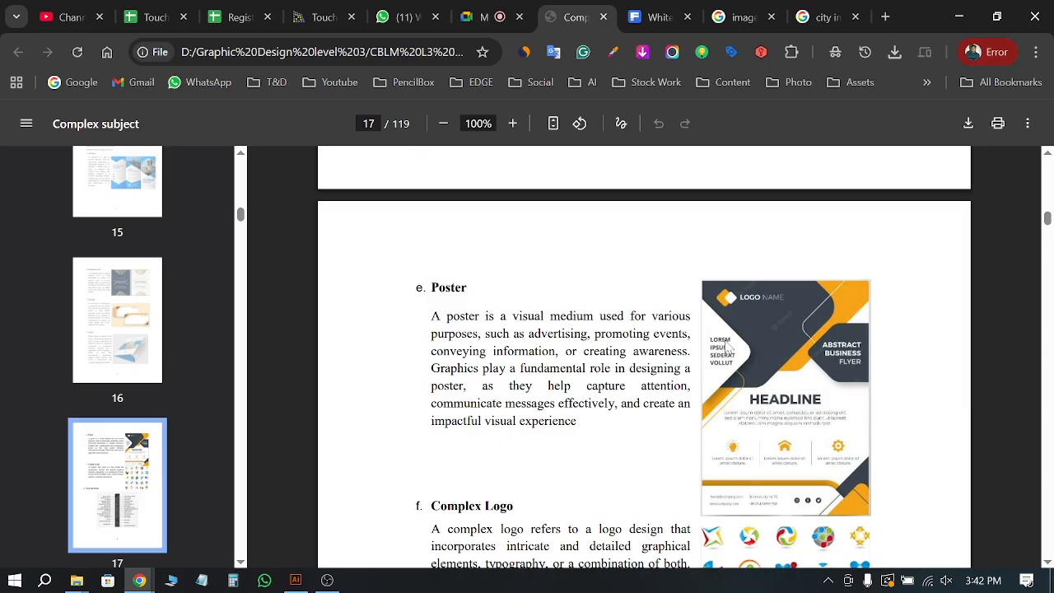
scroll(727, 350, down, 4)
scroll(725, 346, up, 10)
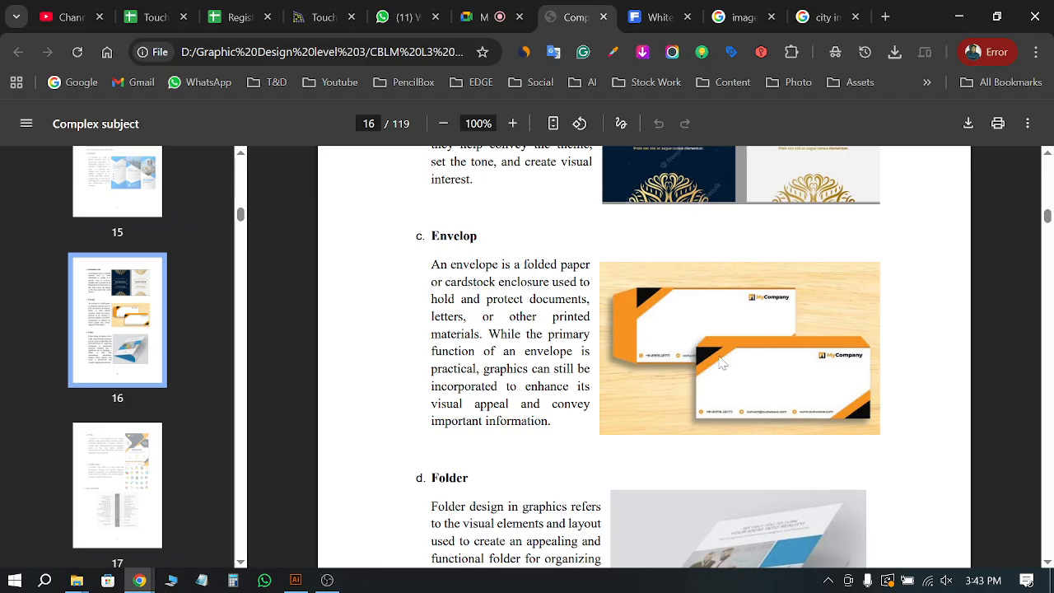
drag(540, 319, 771, 378)
click(770, 379)
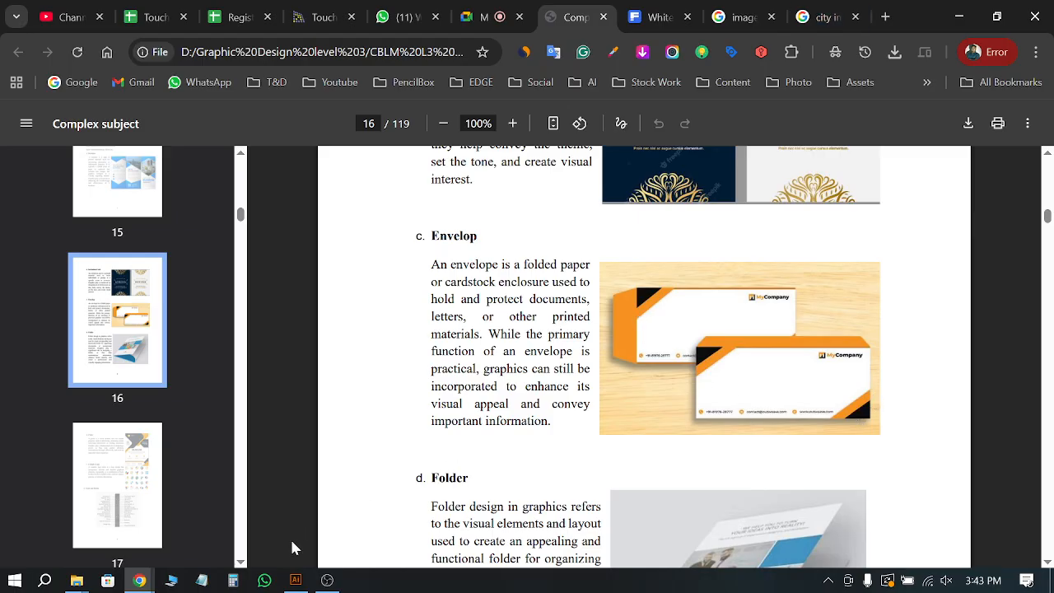
mouse_move(296, 579)
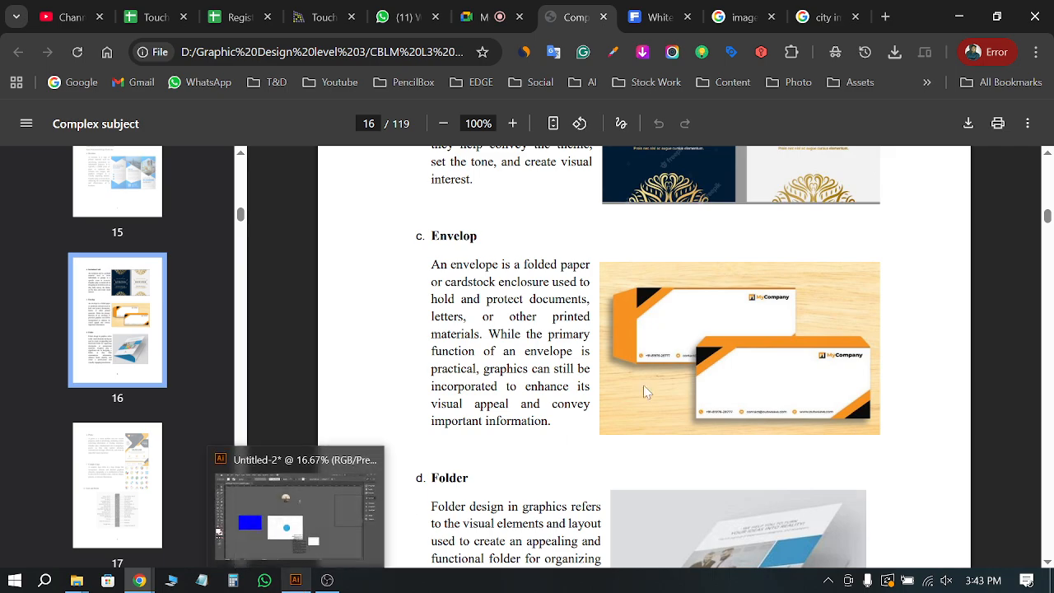
scroll(647, 393, up, 10)
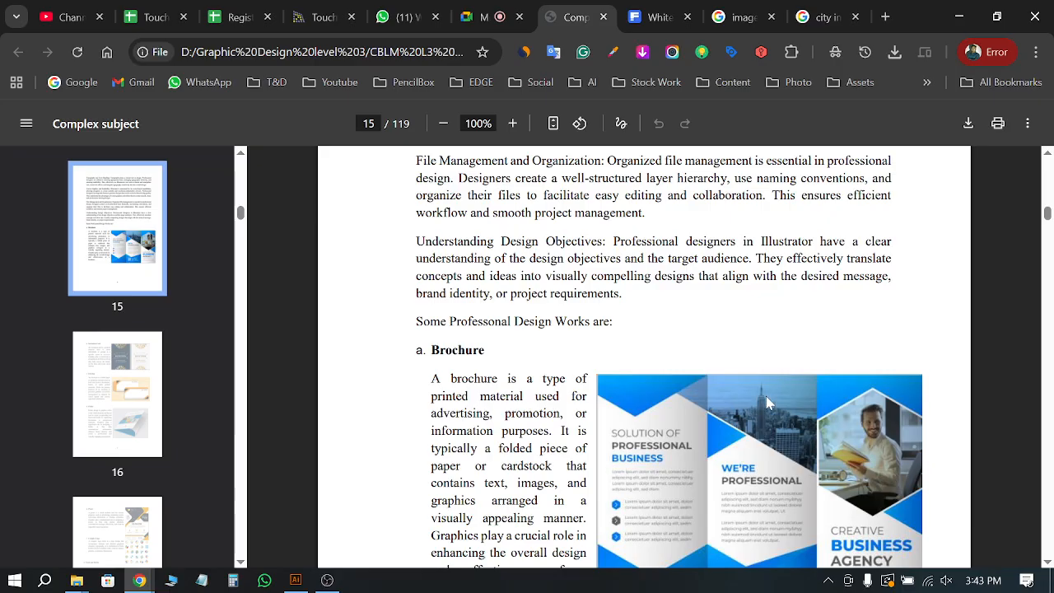
Step: Find Untitled-3.ai in the Downloads folder and open it in Illustrator
mouse_move(77, 579)
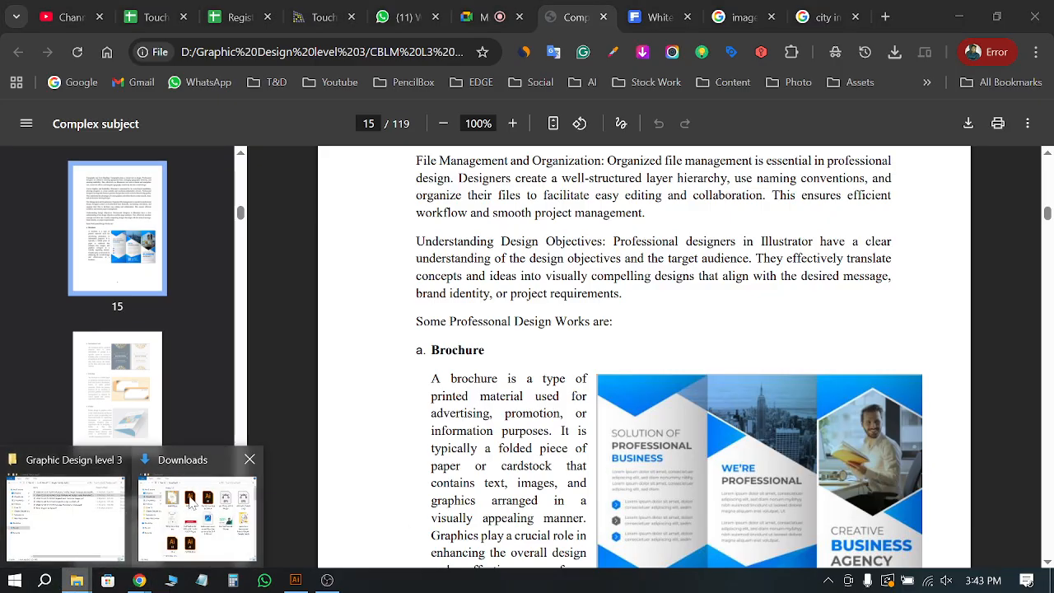
mouse_move(191, 503)
mouse_move(113, 514)
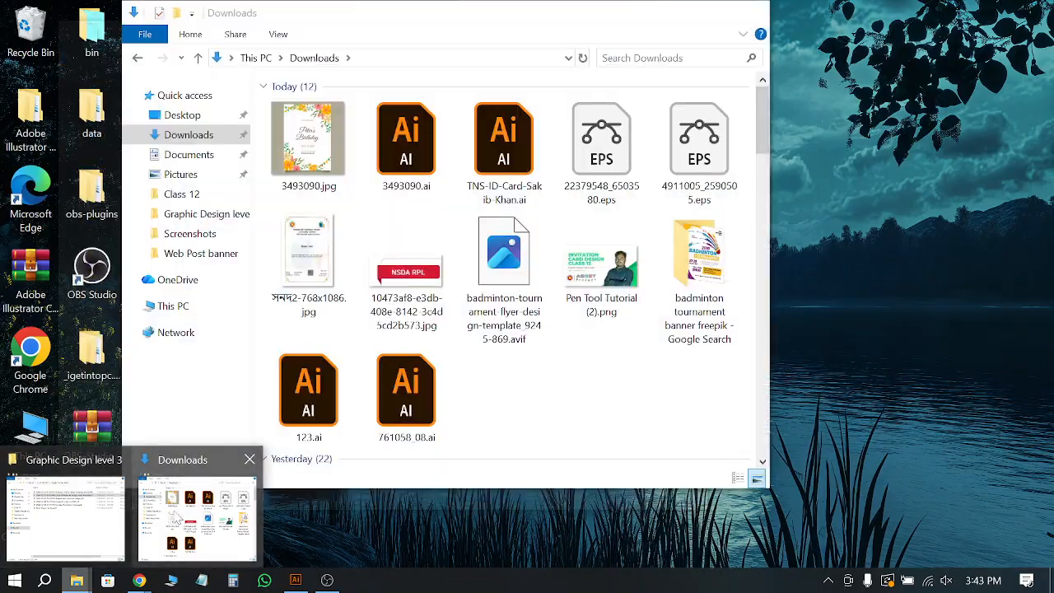
click(179, 517)
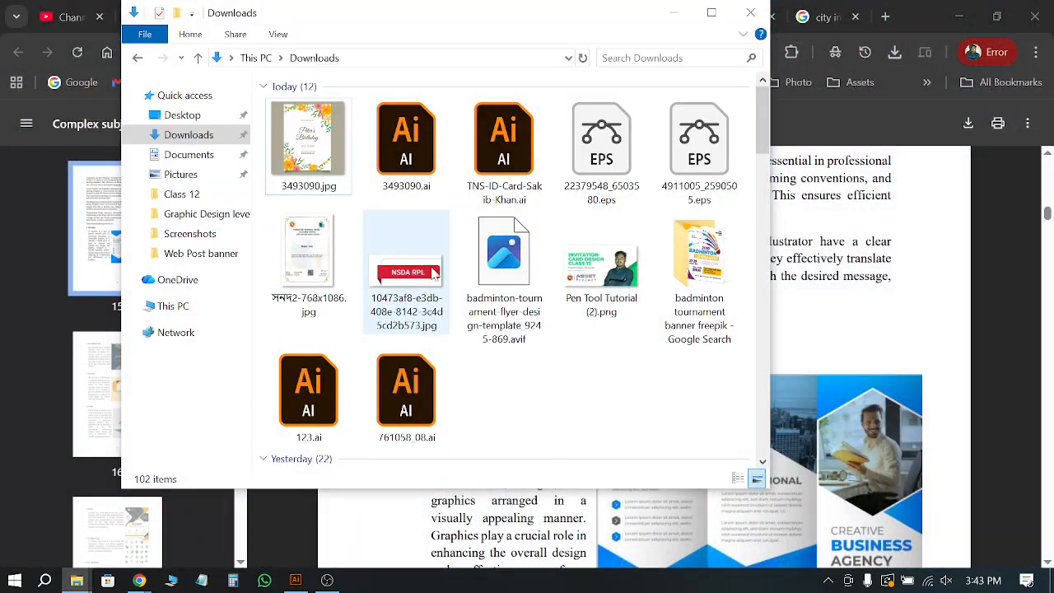
click(188, 144)
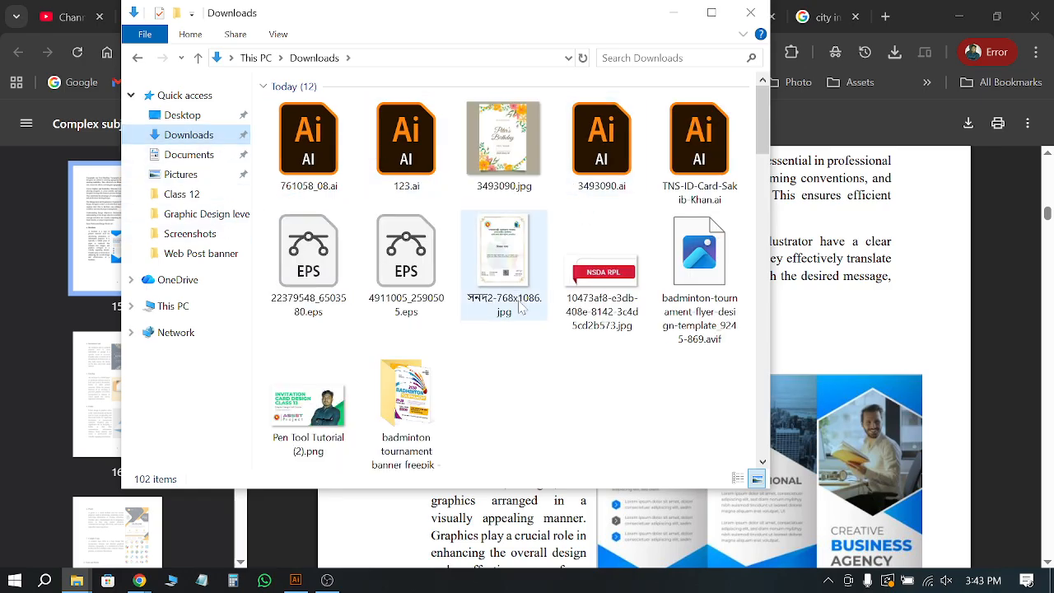
scroll(543, 350, down, 1)
scroll(543, 350, down, 10)
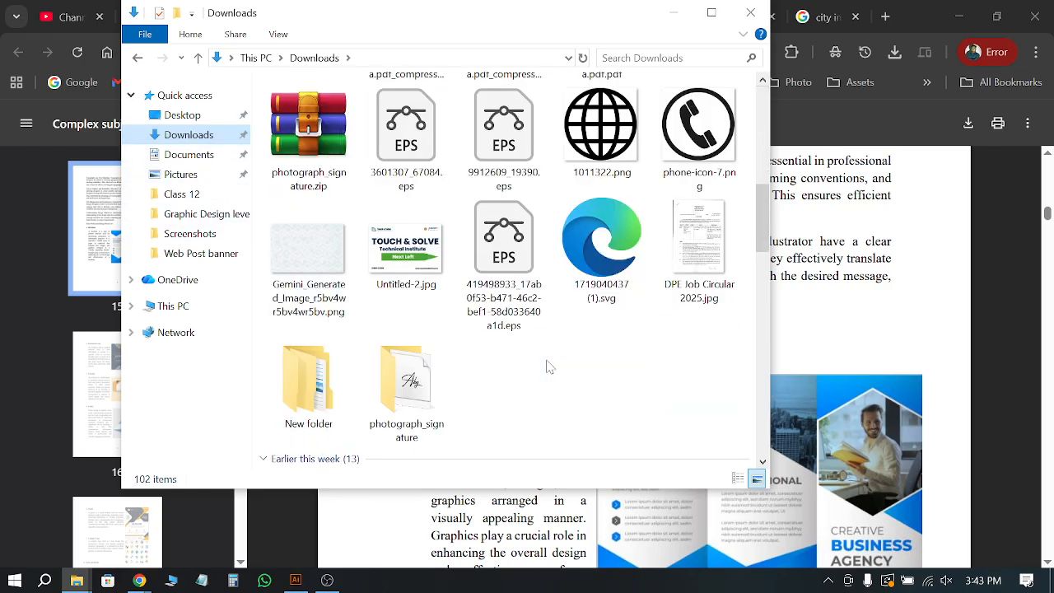
scroll(557, 365, down, 10)
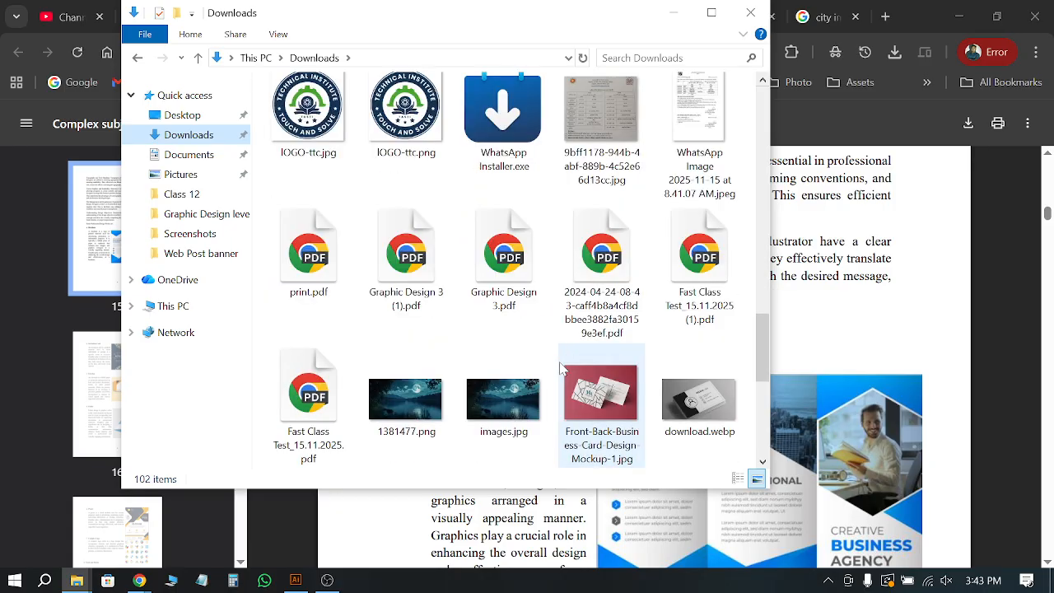
scroll(561, 368, down, 3)
scroll(561, 368, down, 5)
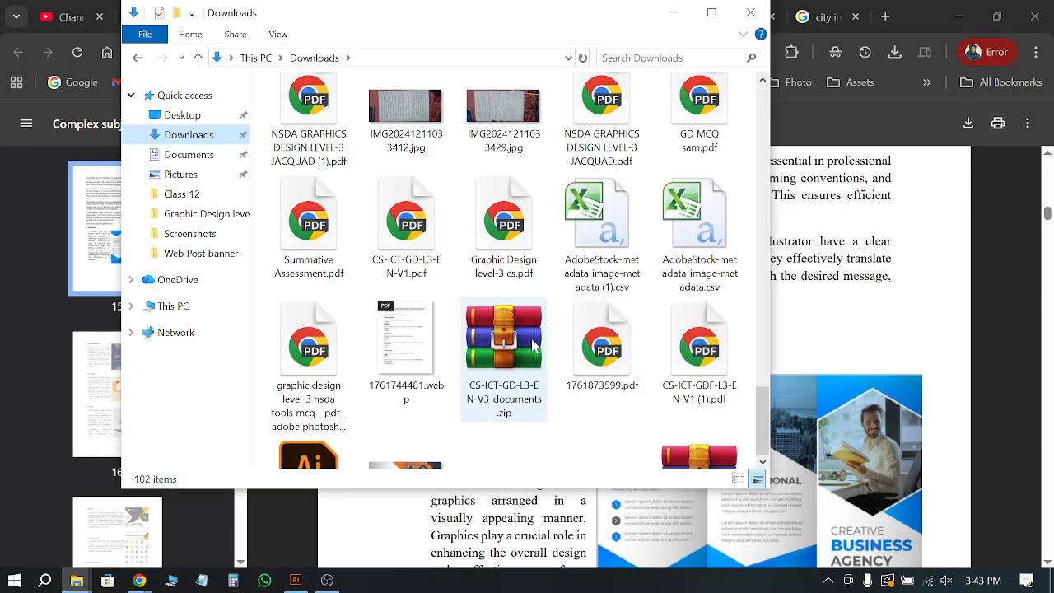
scroll(535, 347, down, 2)
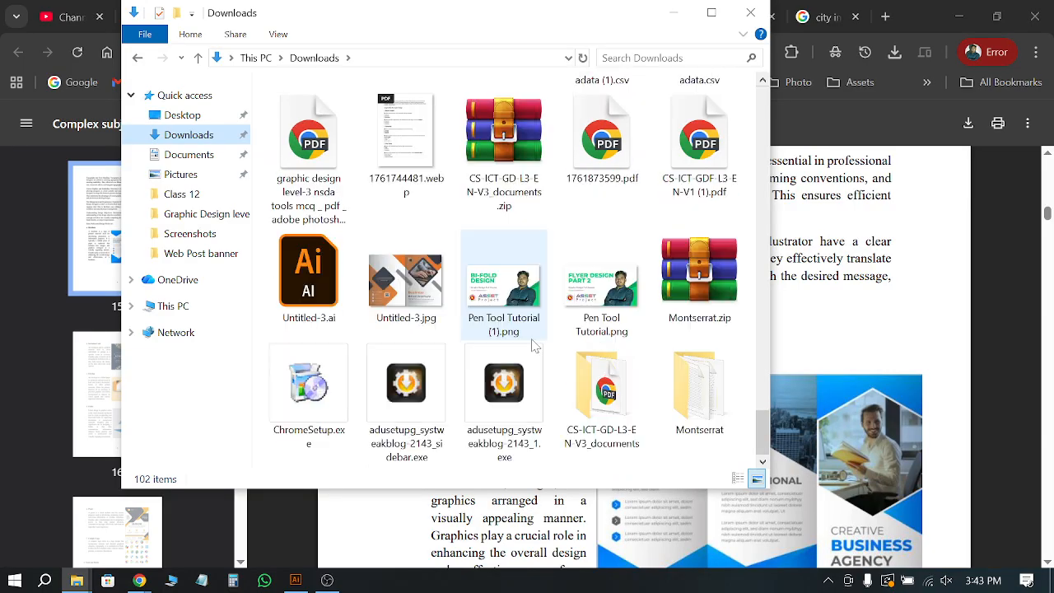
click(288, 275)
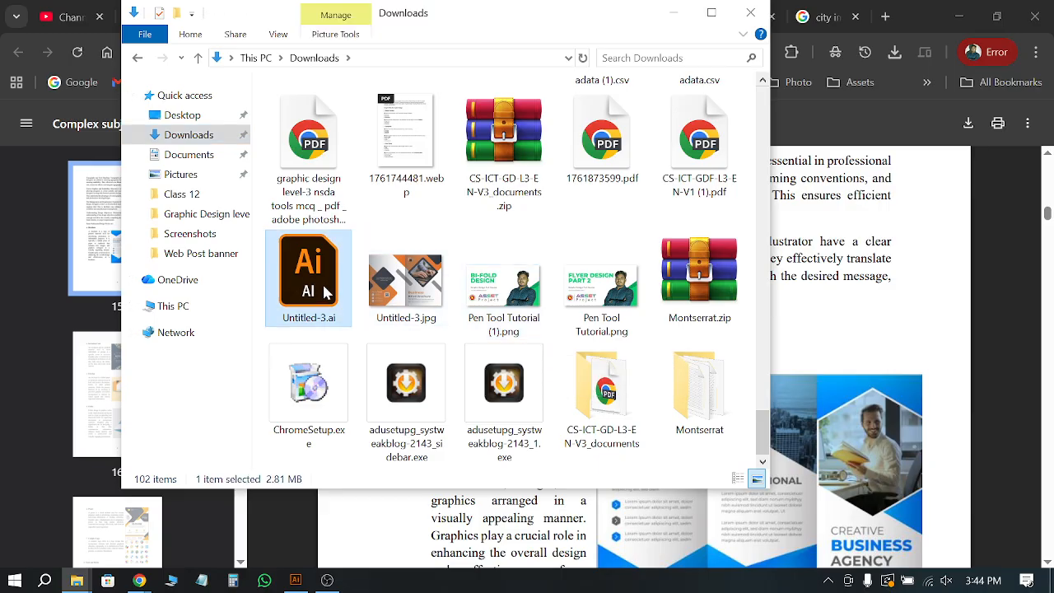
double_click(324, 290)
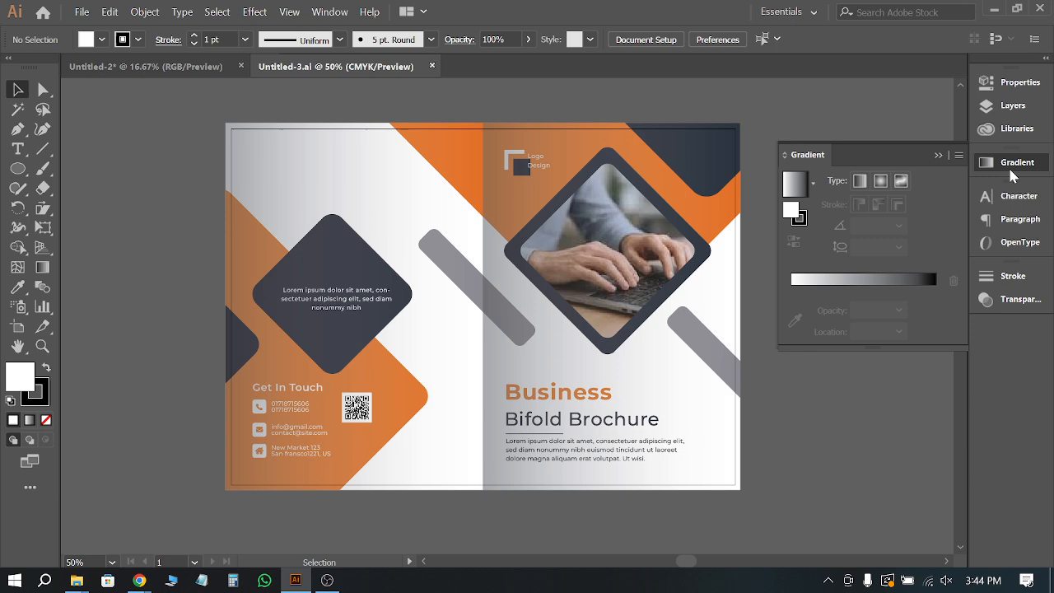
Step: Collapse the Gradient panel, and examine the bifold brochure artwork alongside its orange reference design
click(938, 156)
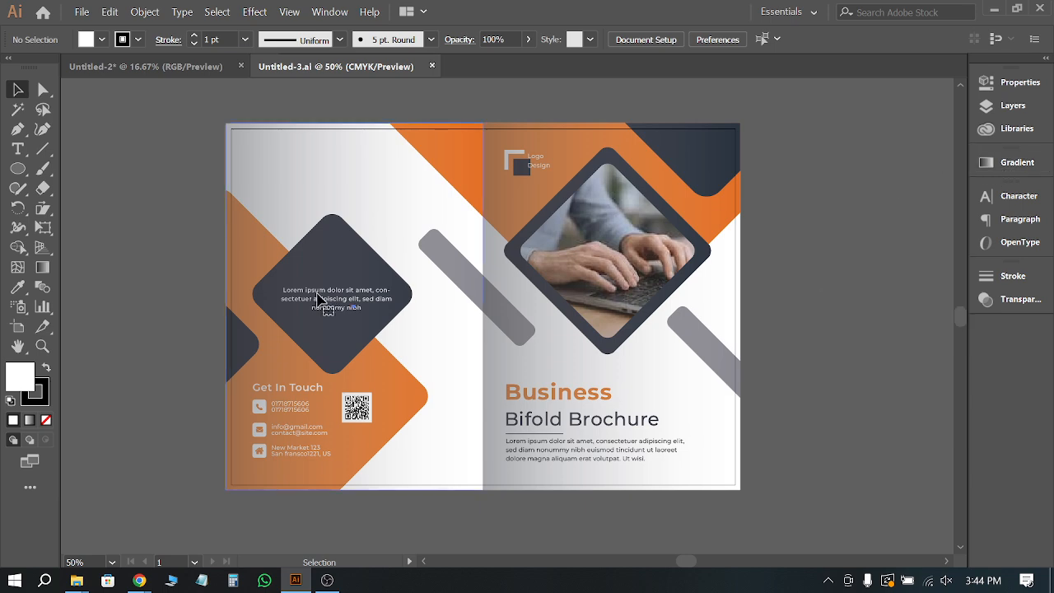
click(321, 301)
scroll(455, 269, down, 2)
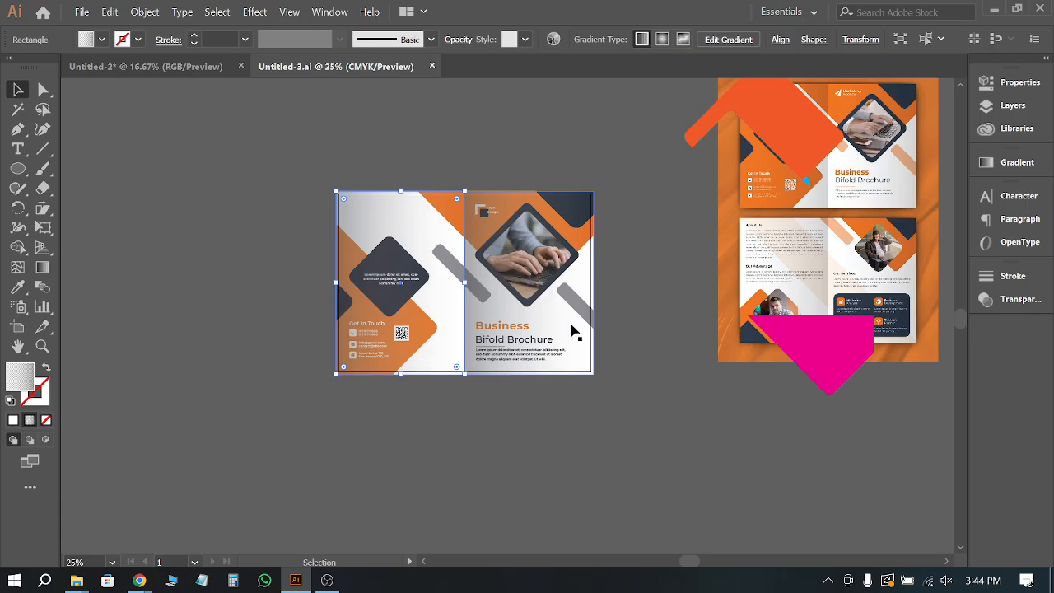
scroll(851, 157, up, 4)
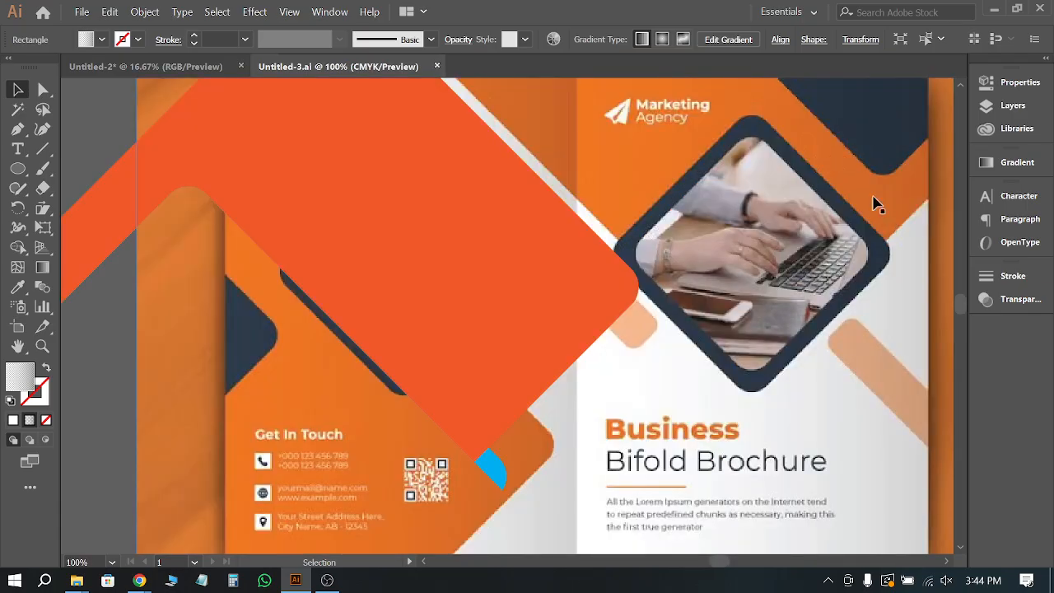
scroll(878, 205, down, 3)
scroll(655, 276, down, 1)
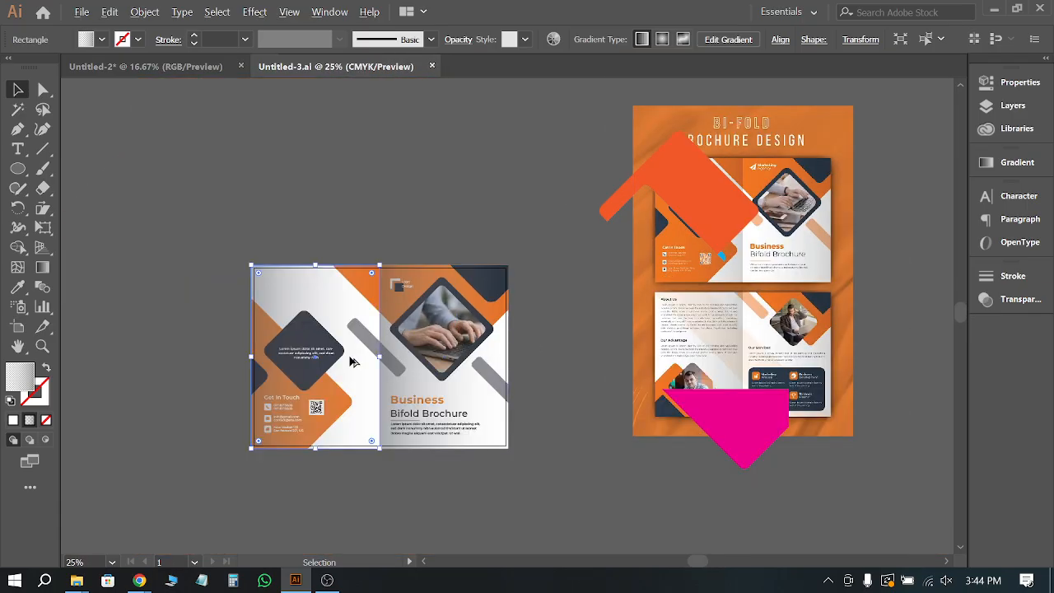
scroll(387, 354, up, 1)
scroll(574, 329, down, 1)
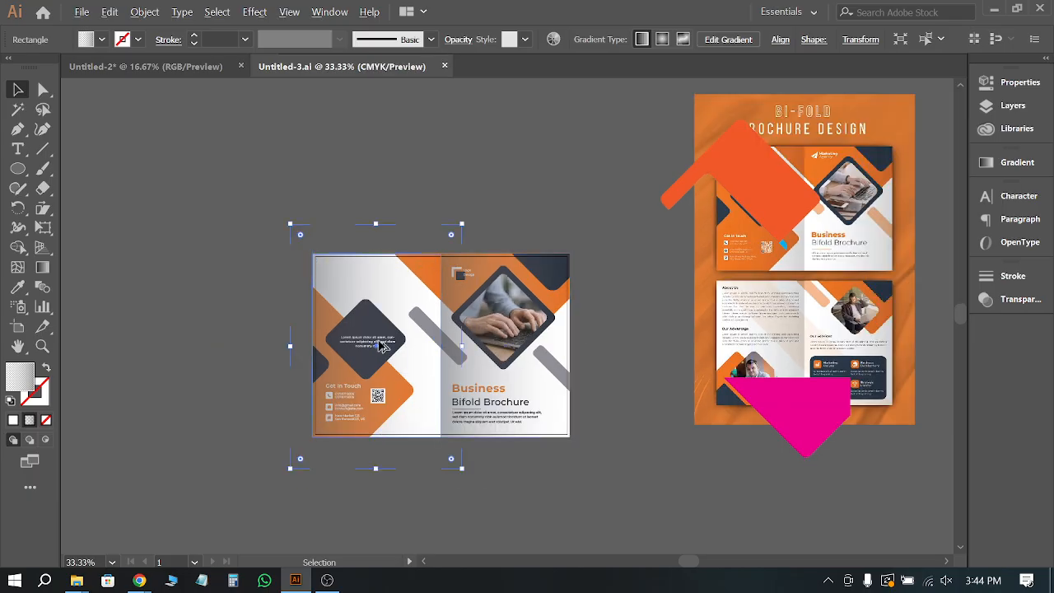
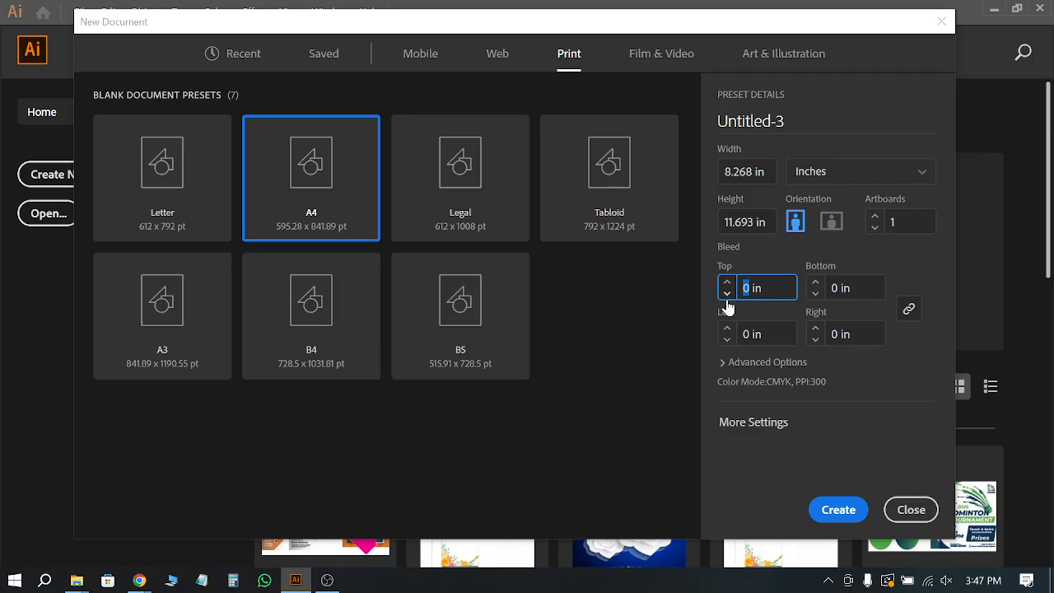
Step: Set the bleed to 0.125 in on all sides, and create the portrait A4 print document
text(.125)
click(856, 260)
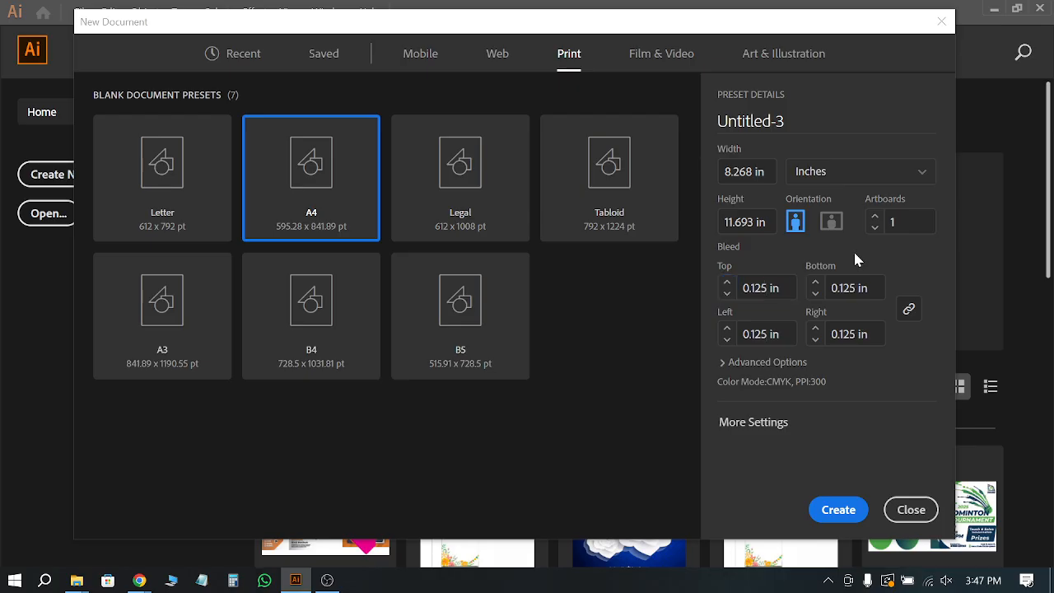
click(837, 508)
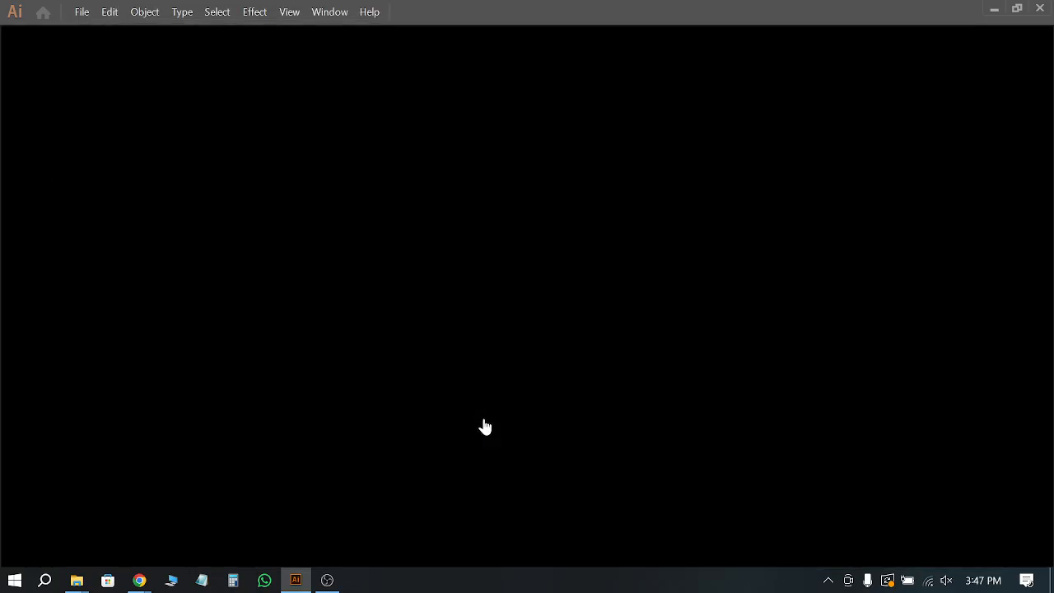
scroll(366, 202, down, 2)
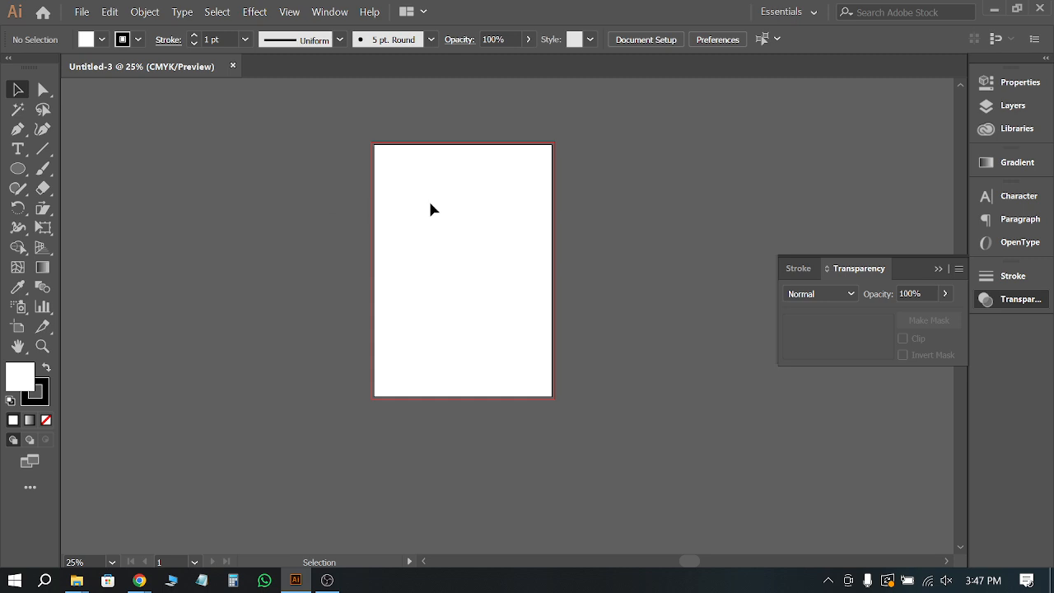
scroll(552, 193, up, 1)
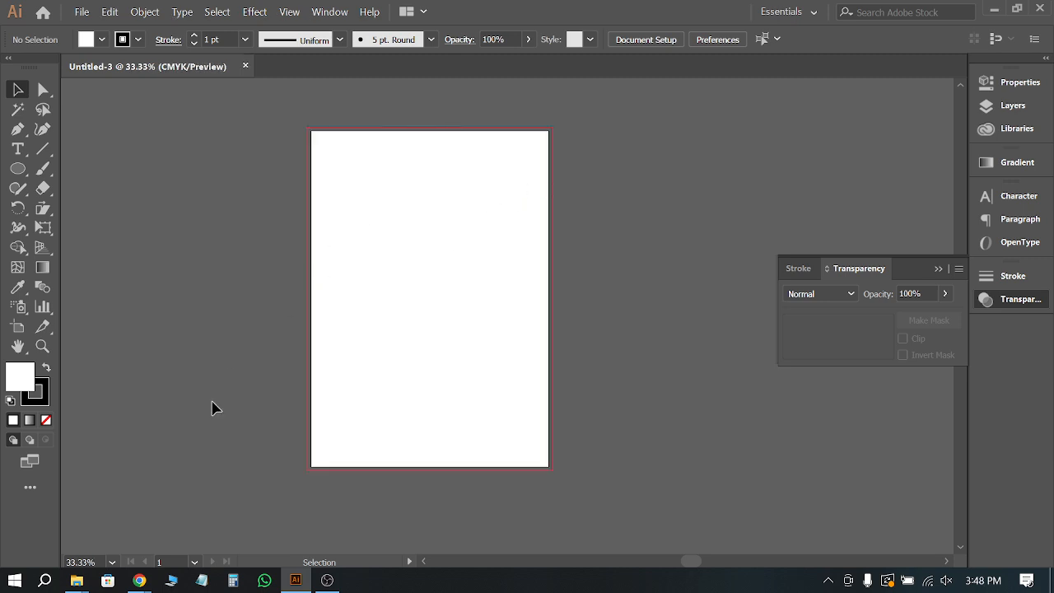
Step: Switch to Chrome, open a new tab, and look through the "city image" and "image" search results
mouse_move(139, 580)
click(118, 519)
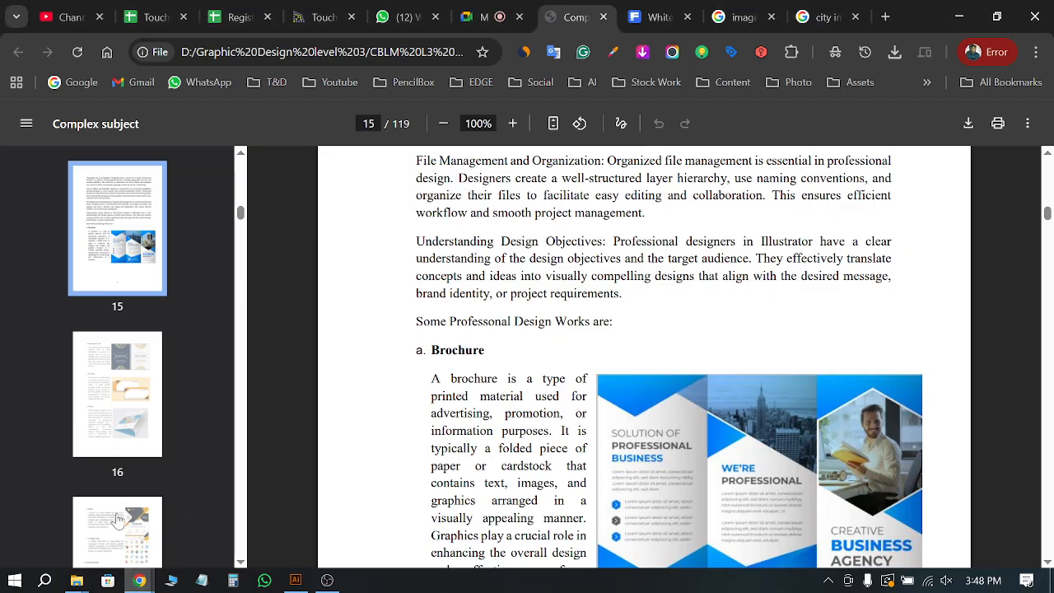
click(885, 17)
click(769, 8)
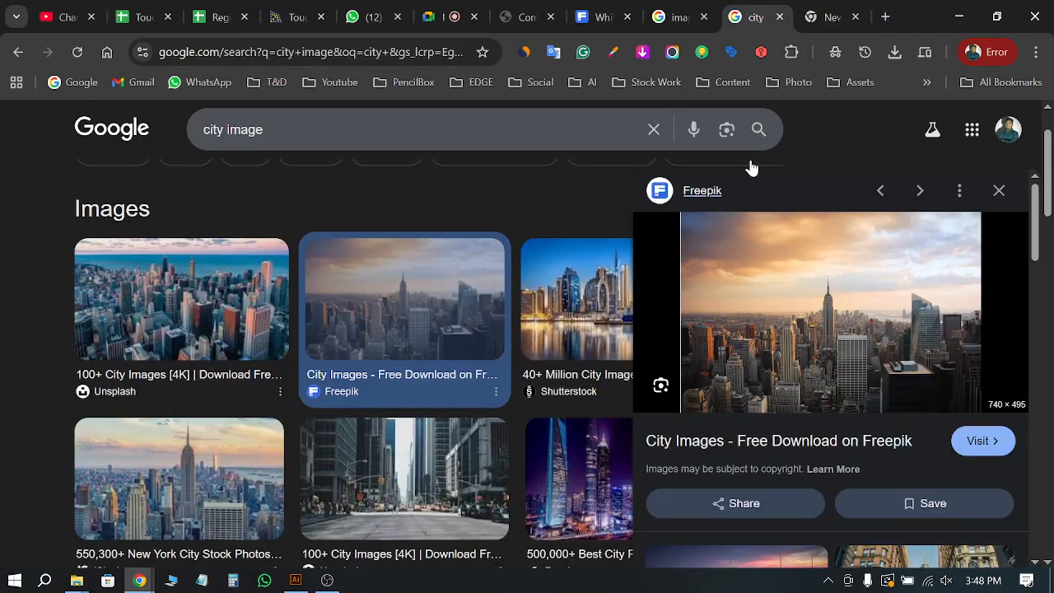
click(671, 12)
scroll(885, 321, down, 2)
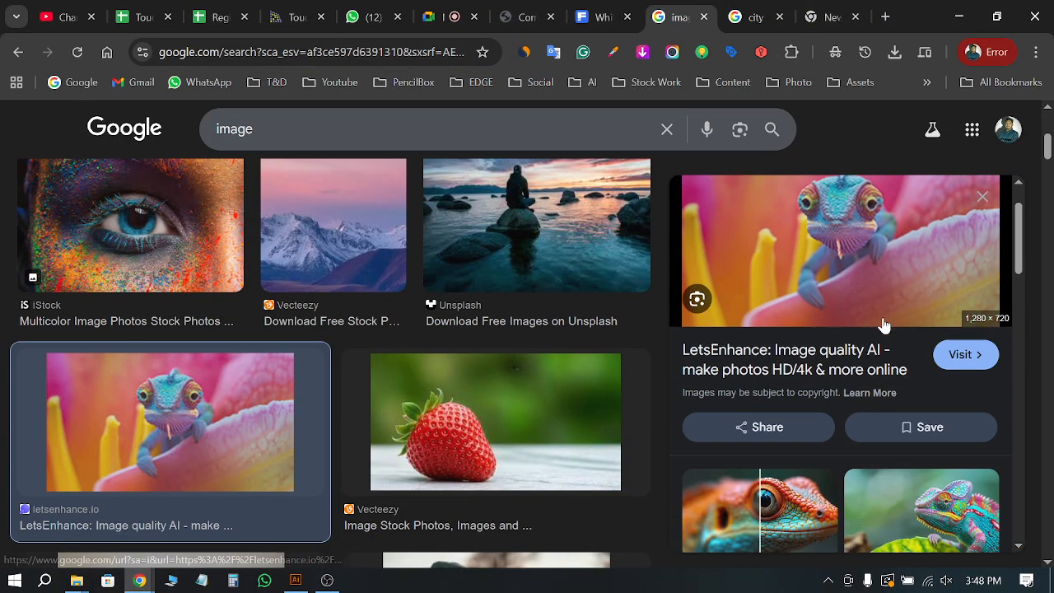
click(769, 10)
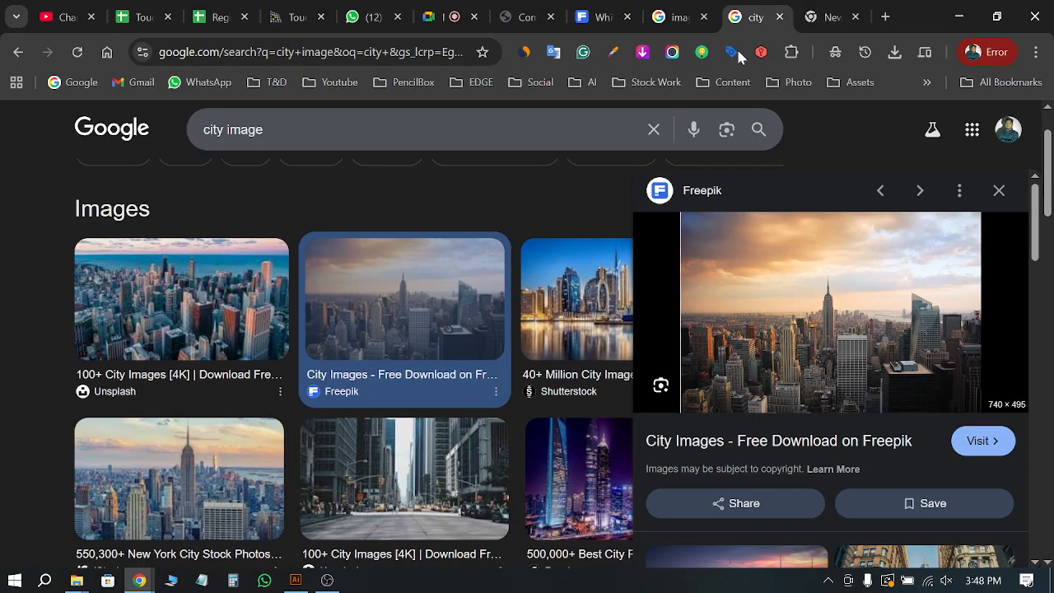
click(671, 12)
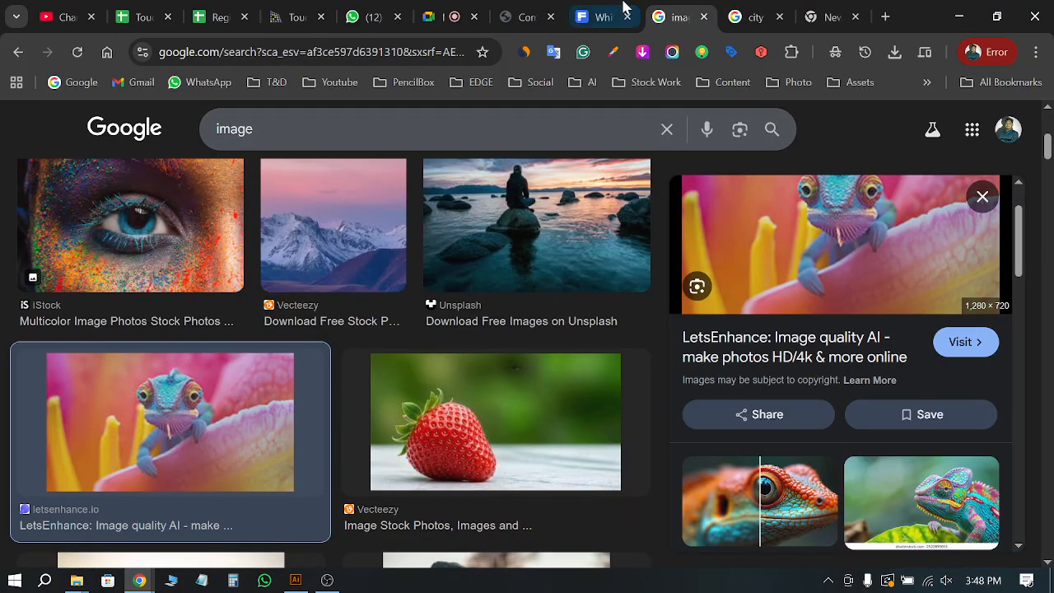
click(599, 15)
Step: Go back to the course PDF and review the invitation card and envelope examples on page 16
click(533, 15)
scroll(864, 492, down, 1)
scroll(865, 491, down, 12)
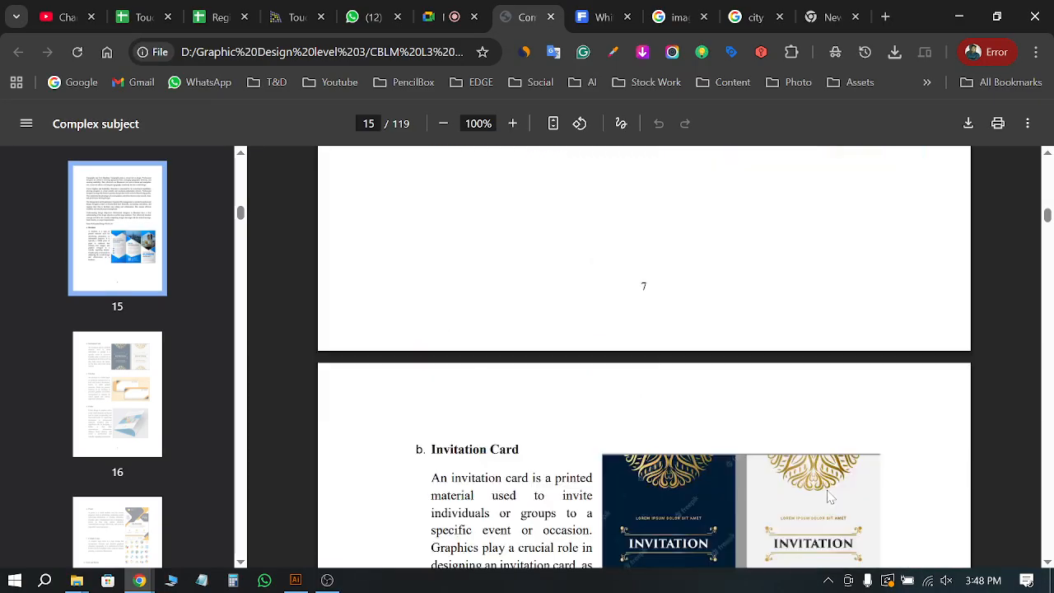
scroll(747, 356, up, 3)
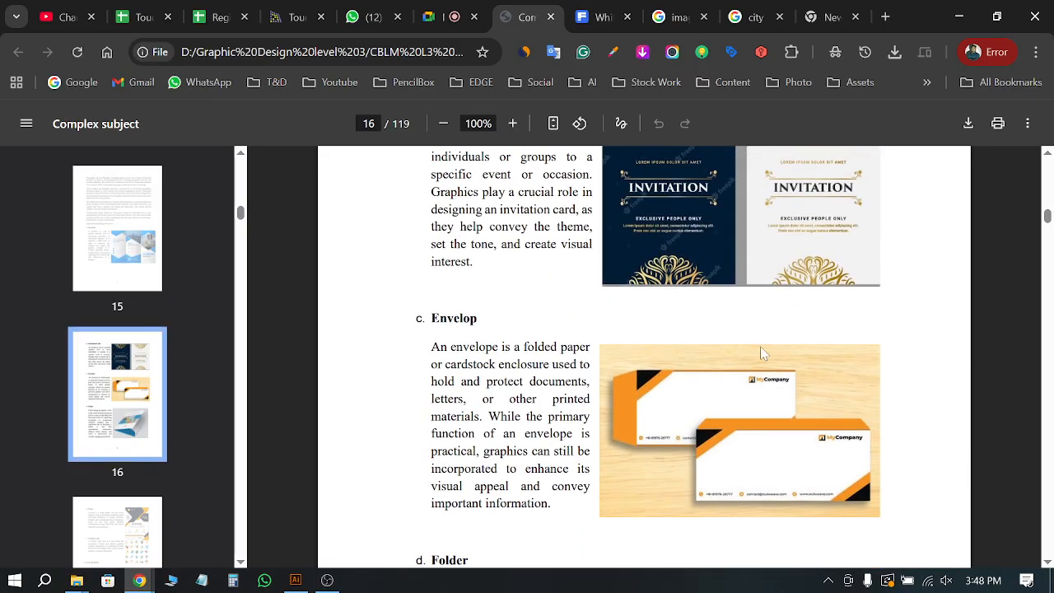
Step: Switch to Illustrator and draw a rectangle covering the whole portrait A4 artboard
scroll(756, 344, down, 2)
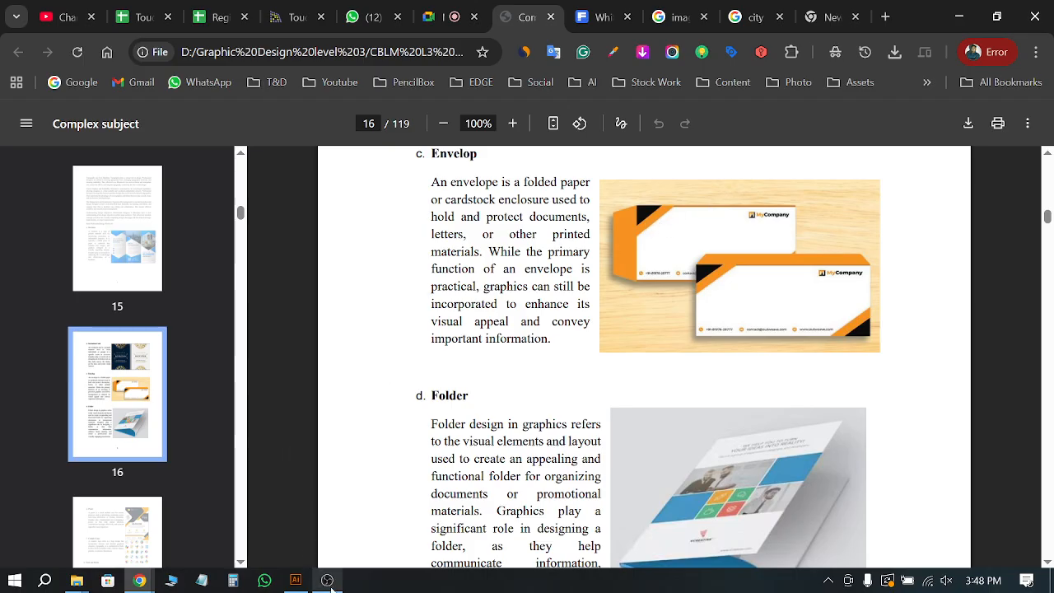
click(296, 579)
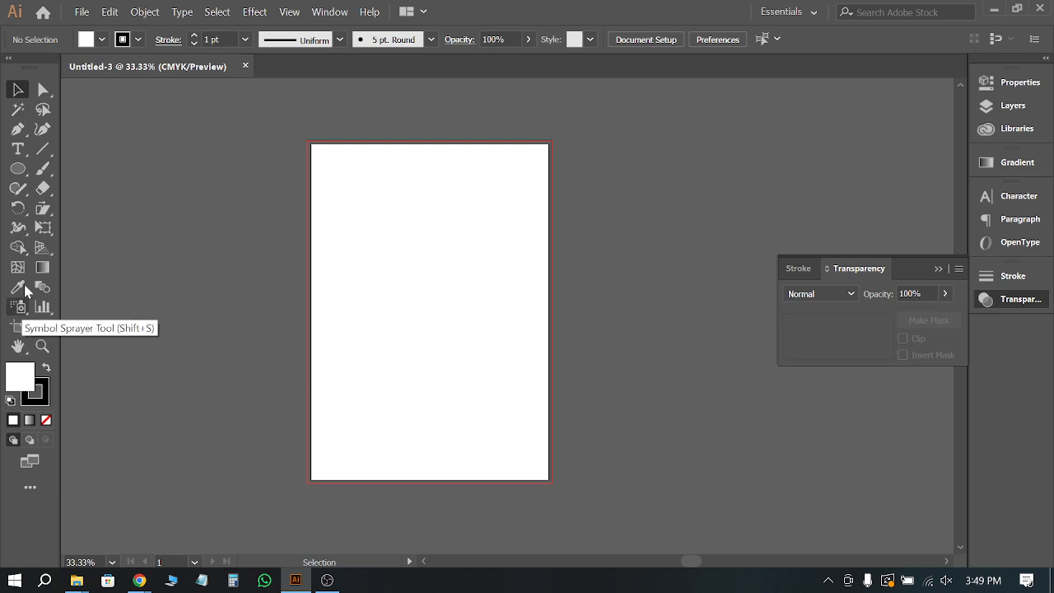
drag(18, 168, 83, 169)
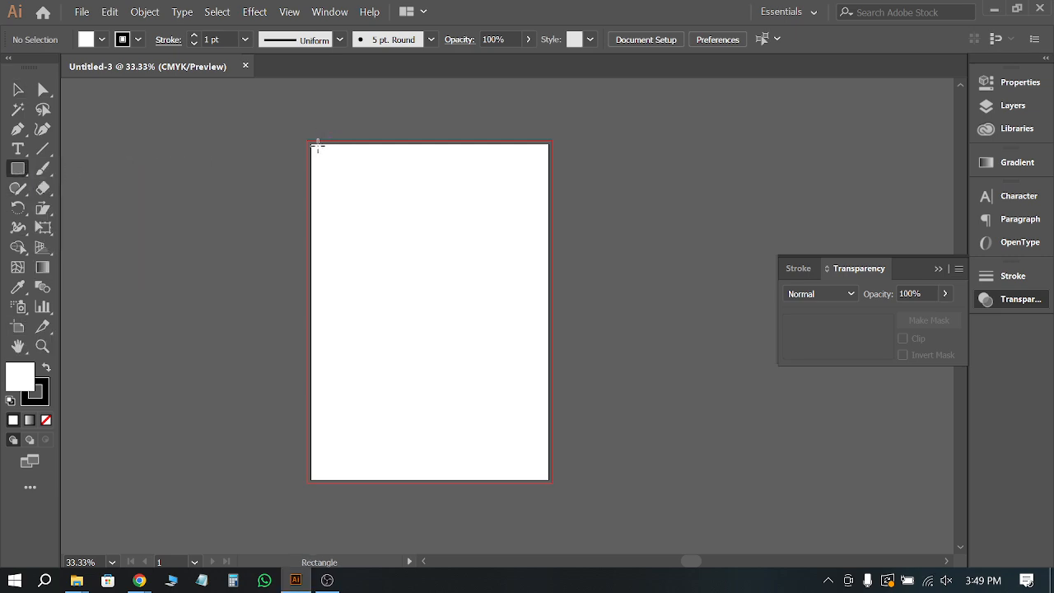
drag(310, 144, 548, 480)
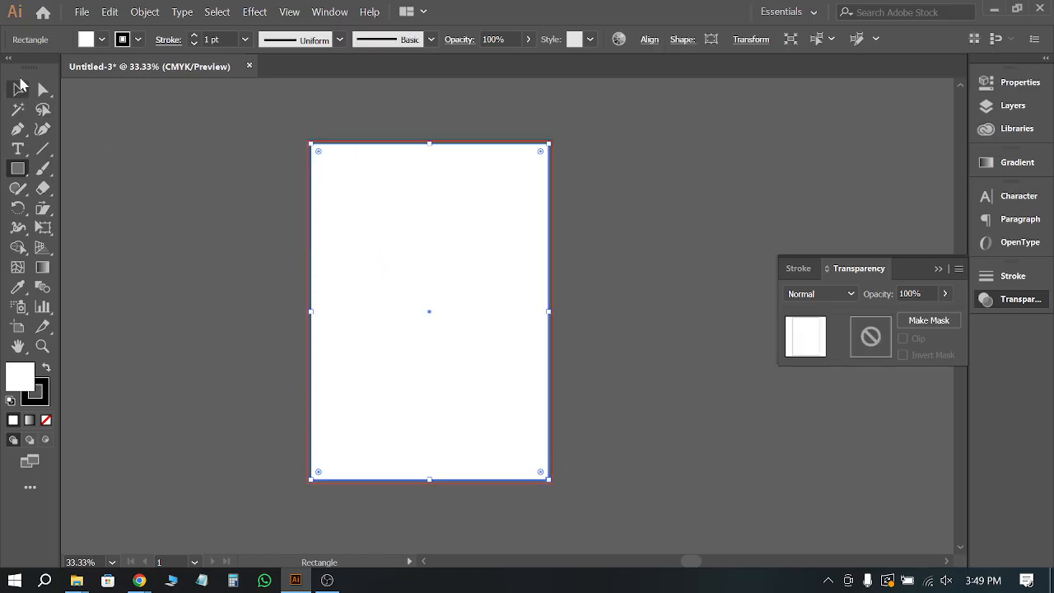
Step: Move the artboard-sized rectangle off the page, placing it beside the artboard on its right-hand side, and deselect it
click(102, 41)
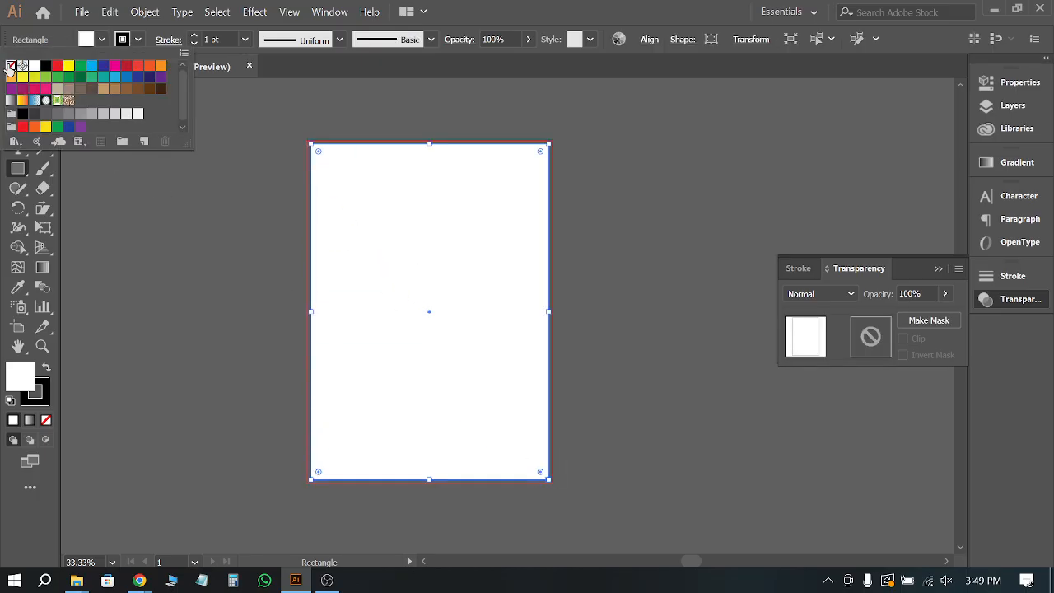
click(18, 89)
click(141, 162)
drag(459, 327, 719, 343)
scroll(473, 278, down, 2)
scroll(565, 268, up, 2)
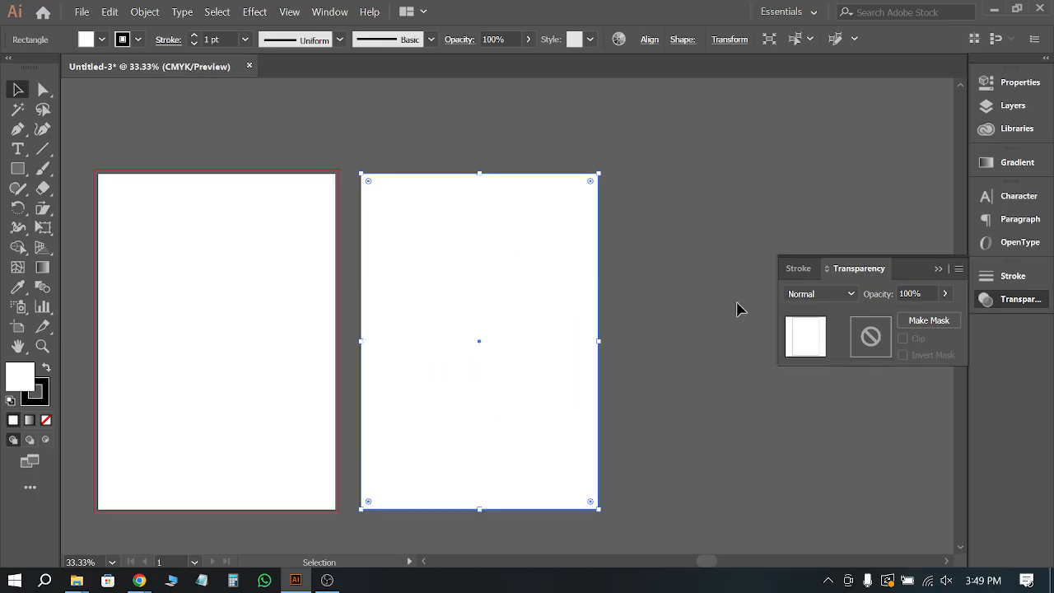
click(737, 309)
scroll(716, 331, down, 1)
scroll(612, 275, up, 1)
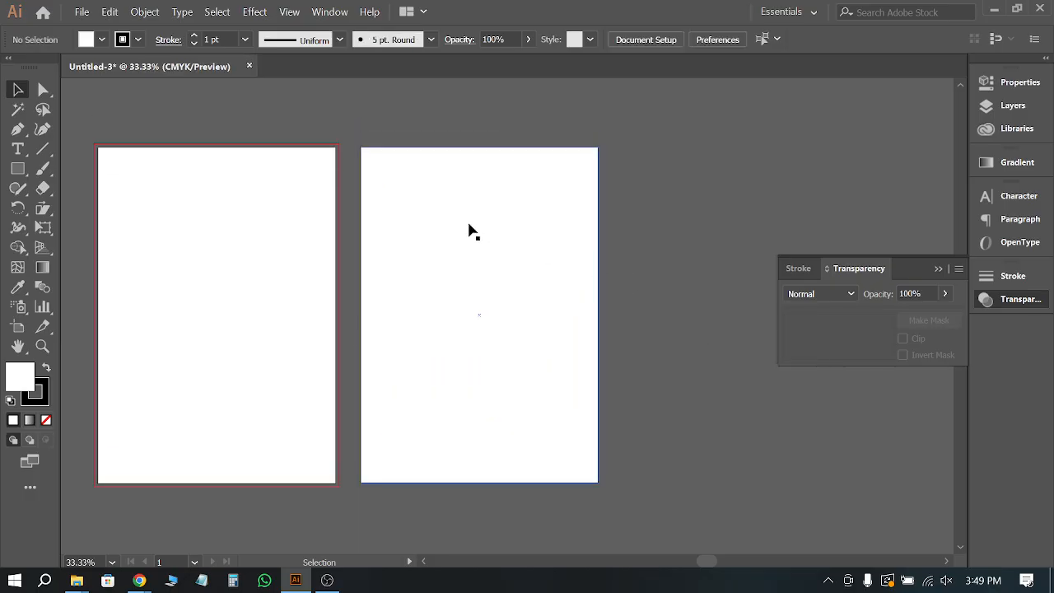
Step: Shift the off-page rectangle about 2.27 in upward and 0.25 in farther from the artboard
scroll(628, 308, down, 2)
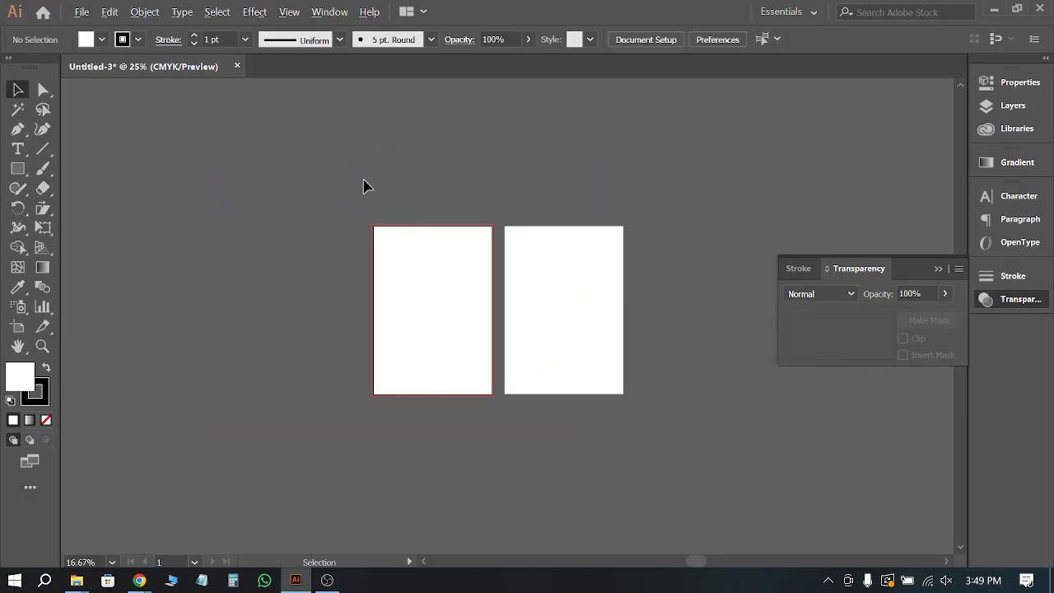
scroll(363, 186, up, 2)
scroll(386, 197, down, 1)
drag(647, 395, 690, 418)
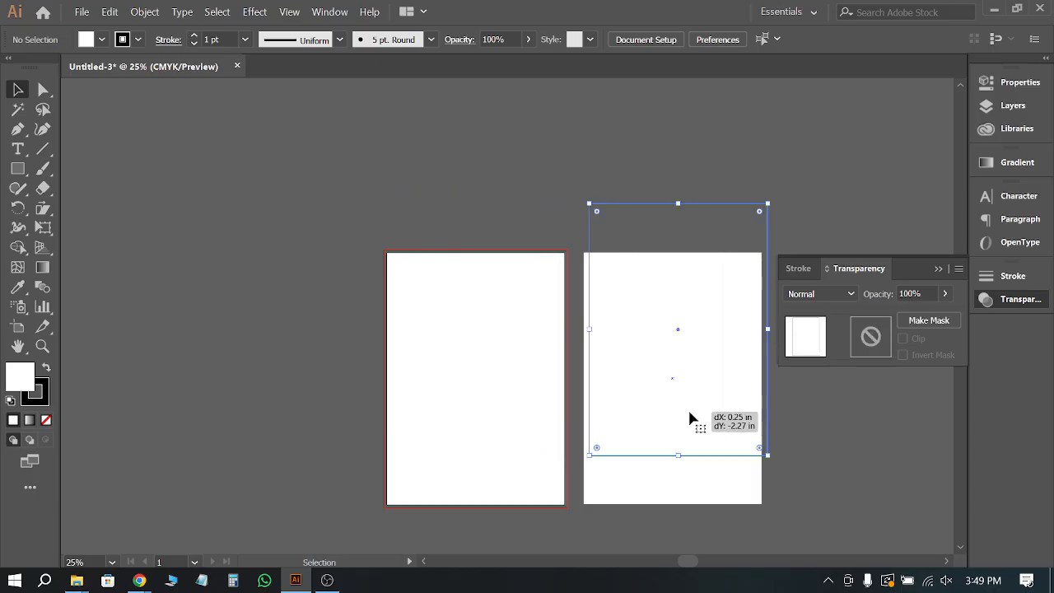
scroll(435, 411, down, 3)
scroll(555, 353, up, 2)
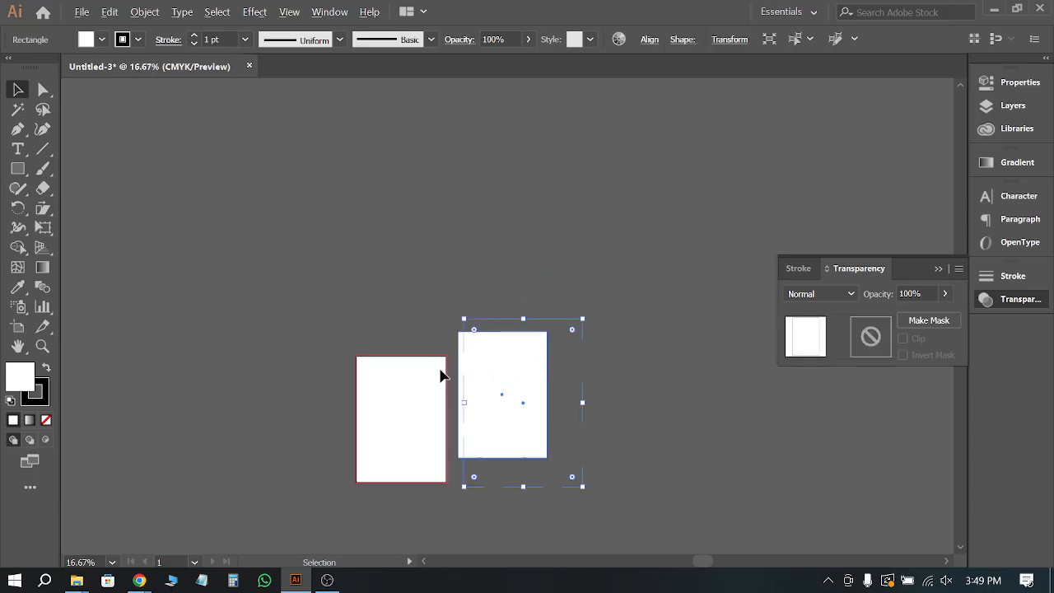
scroll(461, 362, up, 1)
scroll(486, 340, down, 1)
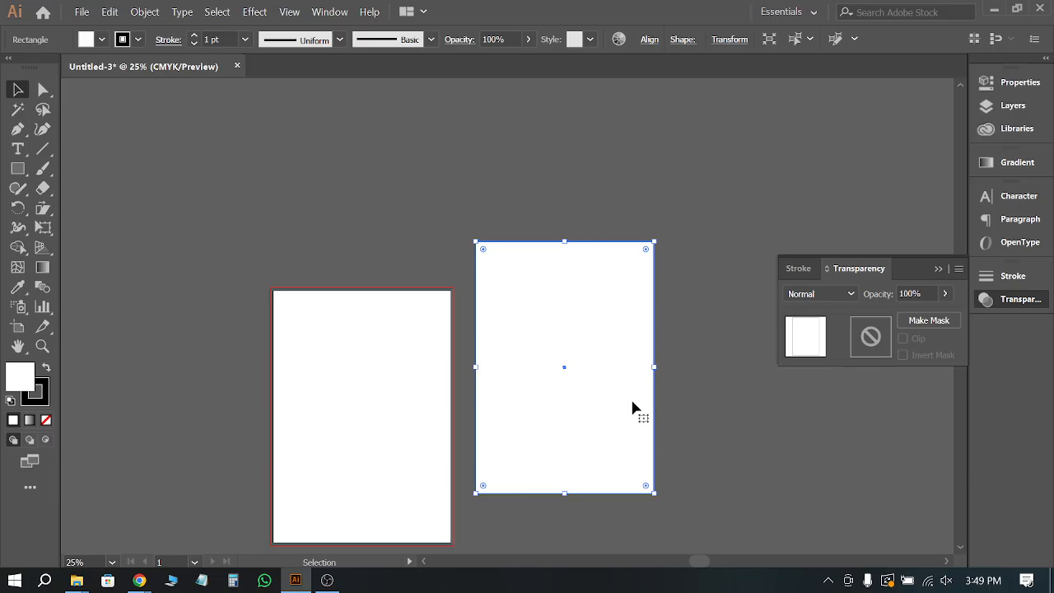
Step: Switch to the course PDF in Chrome and capture a rectangular screenshot of the envelope example on page 16
mouse_move(139, 579)
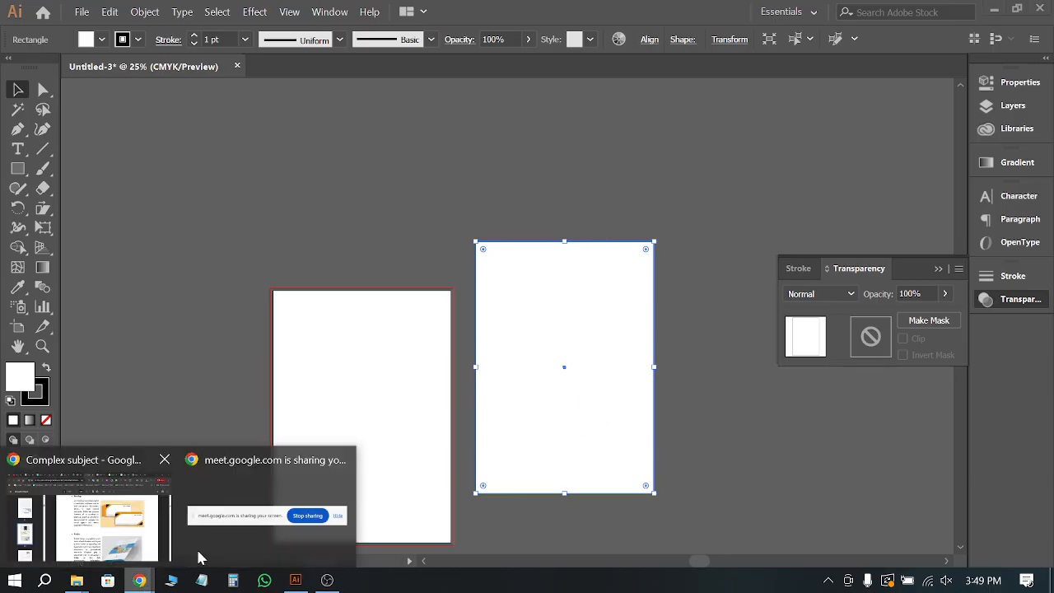
click(88, 511)
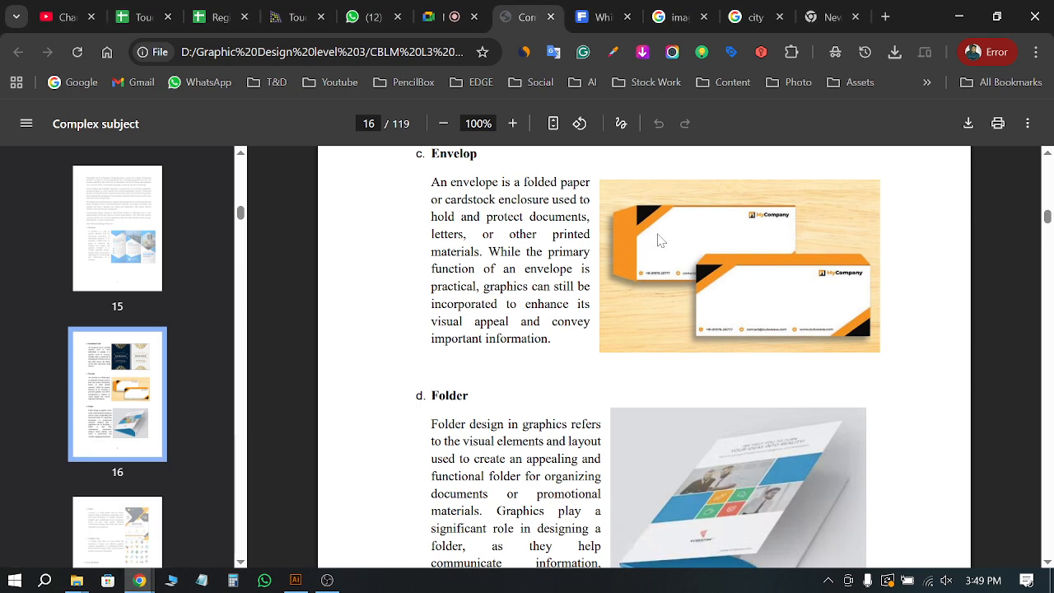
key(super+shift+s)
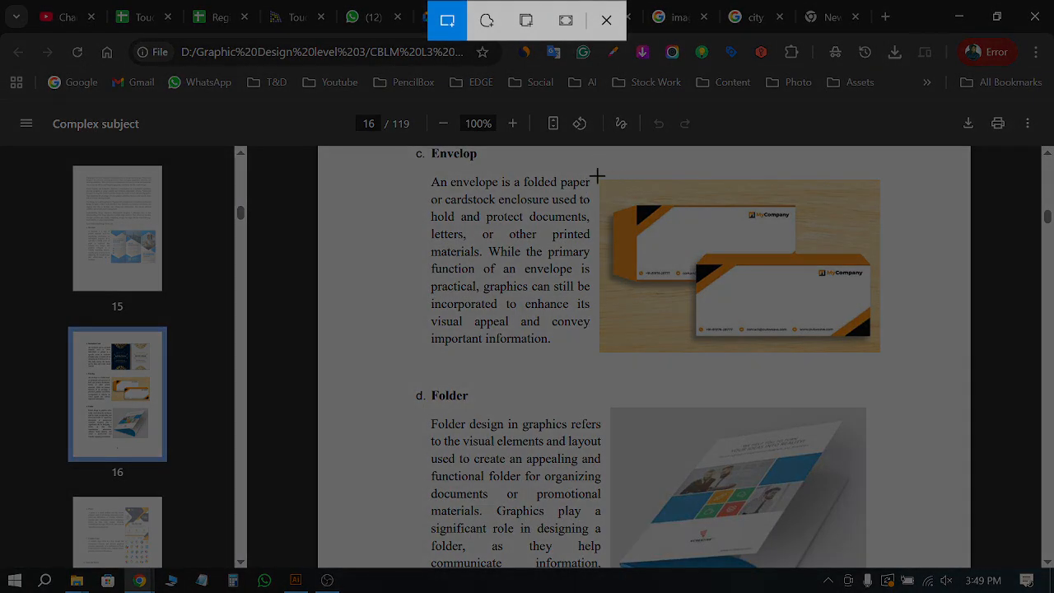
drag(597, 177, 880, 351)
Step: Return to Illustrator, paste the envelope screenshot, and position it just above the off-page rectangle
click(295, 580)
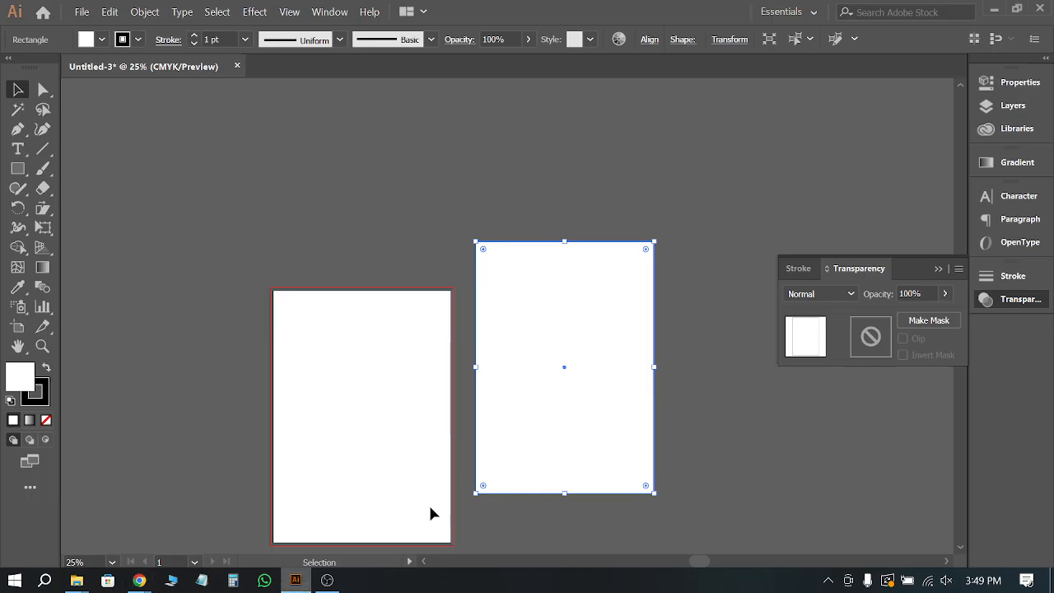
click(741, 473)
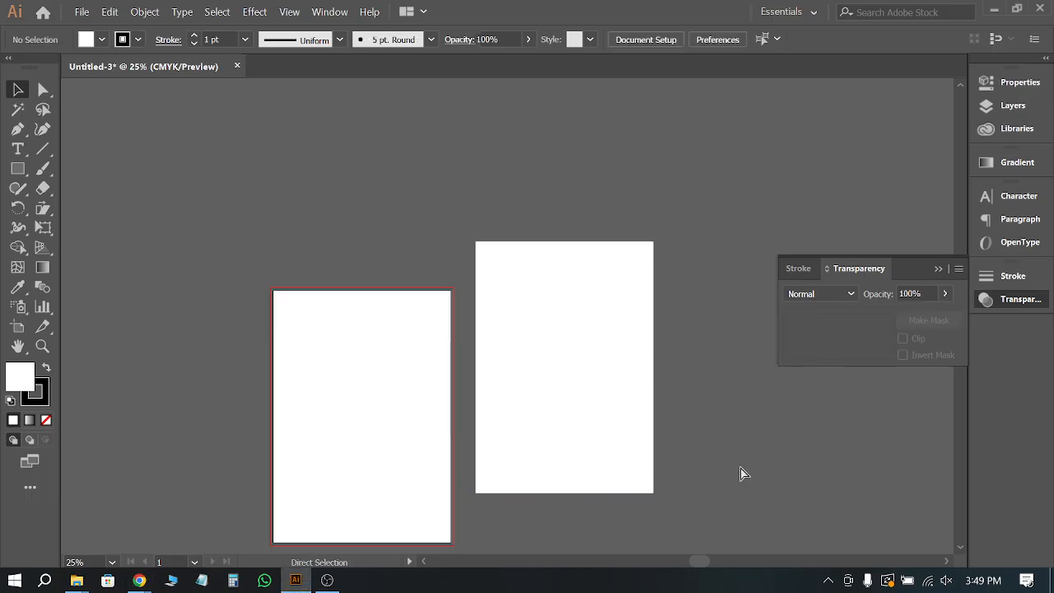
key(ctrl+v)
drag(494, 313, 556, 183)
click(565, 381)
click(574, 198)
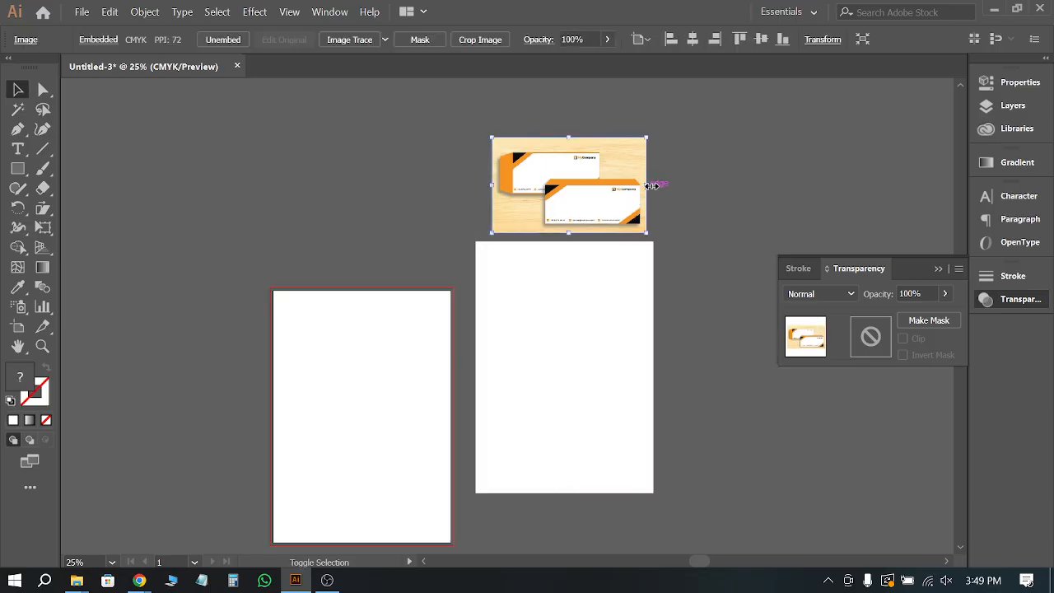
Step: Enlarge the embedded envelope mockup image and move it clear of the white page rectangle
drag(650, 182, 848, 195)
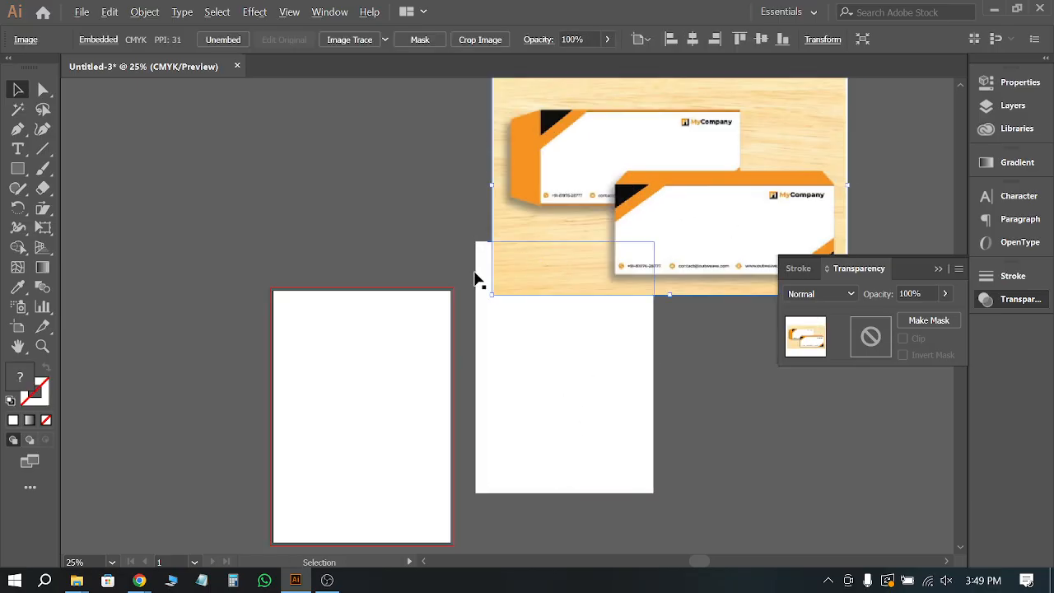
scroll(475, 280, down, 1)
drag(574, 239, 767, 251)
Step: Rotate the white page rectangle to landscape and place it beside the envelope mockup image
click(584, 324)
drag(590, 245, 643, 371)
scroll(178, 407, down, 1)
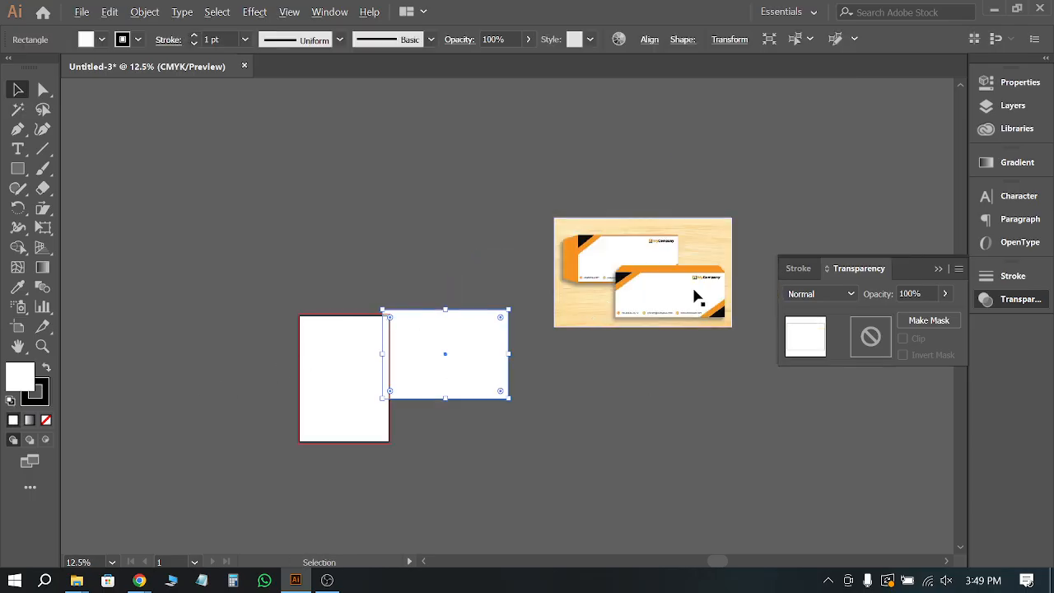
scroll(722, 224, up, 1)
drag(400, 399, 426, 294)
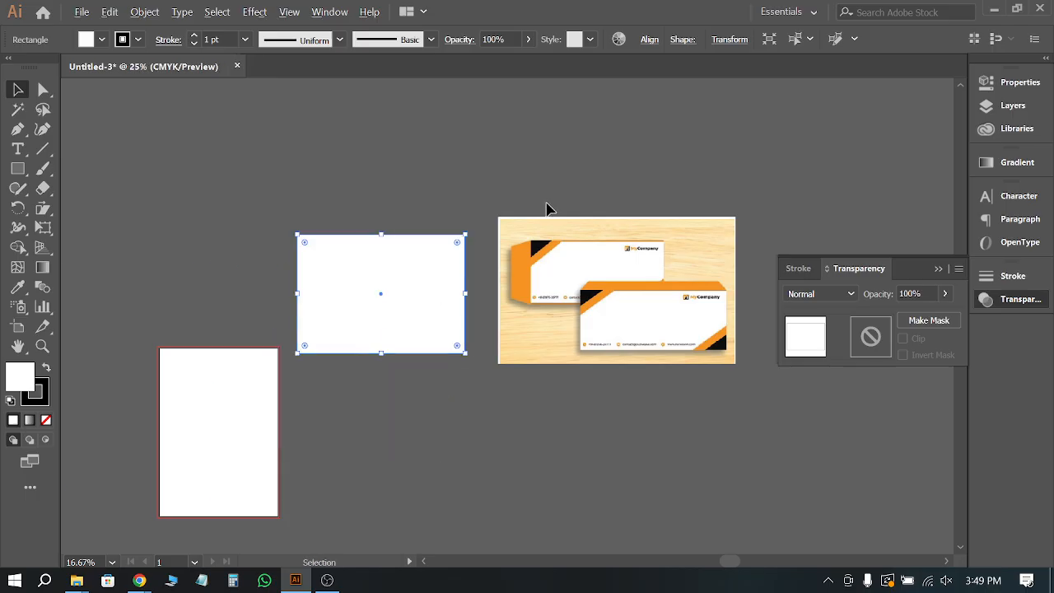
scroll(545, 207, up, 2)
drag(308, 333, 440, 322)
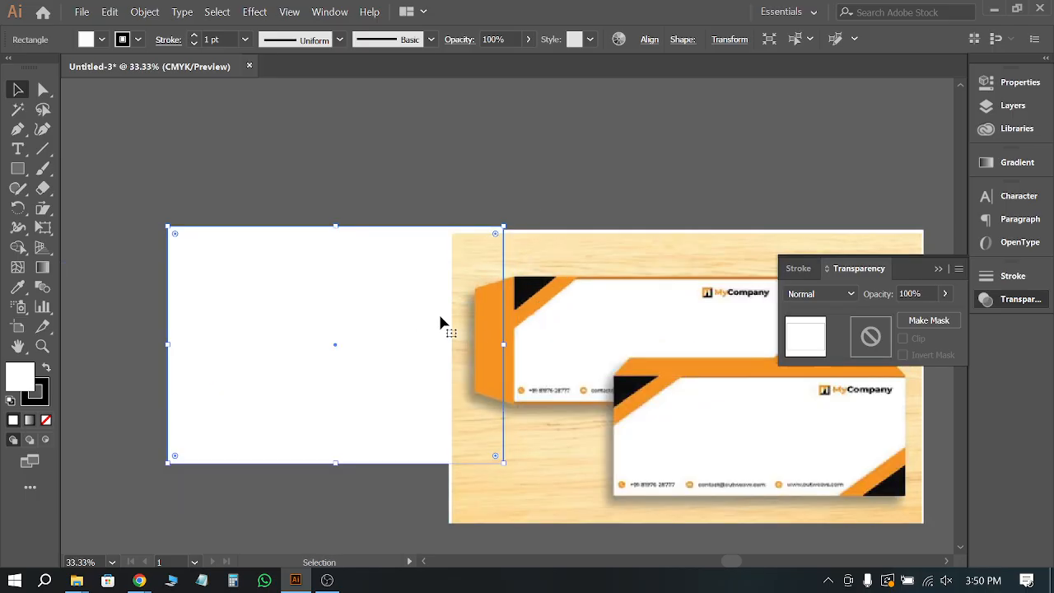
key(ctrl+z)
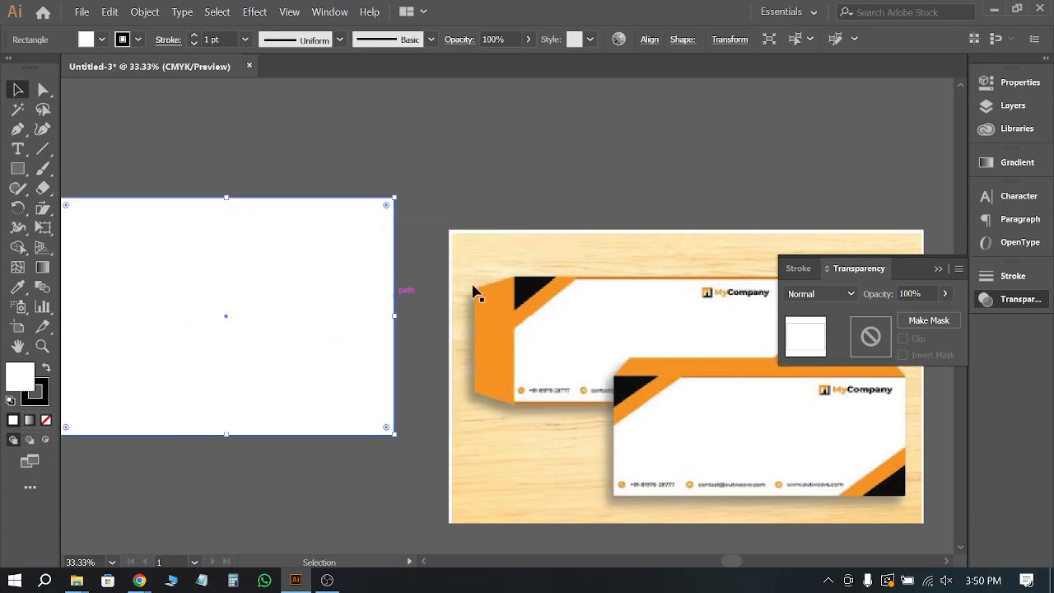
Step: Move the landscape rectangle farther away from the envelope mockup image
scroll(387, 284, down, 1)
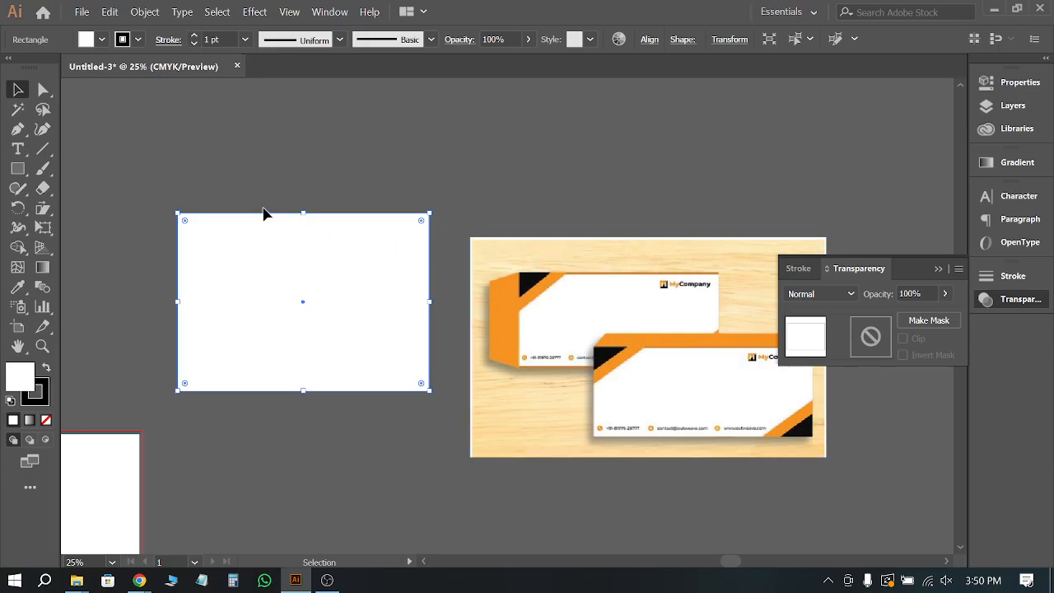
scroll(262, 212, up, 1)
drag(354, 306, 268, 267)
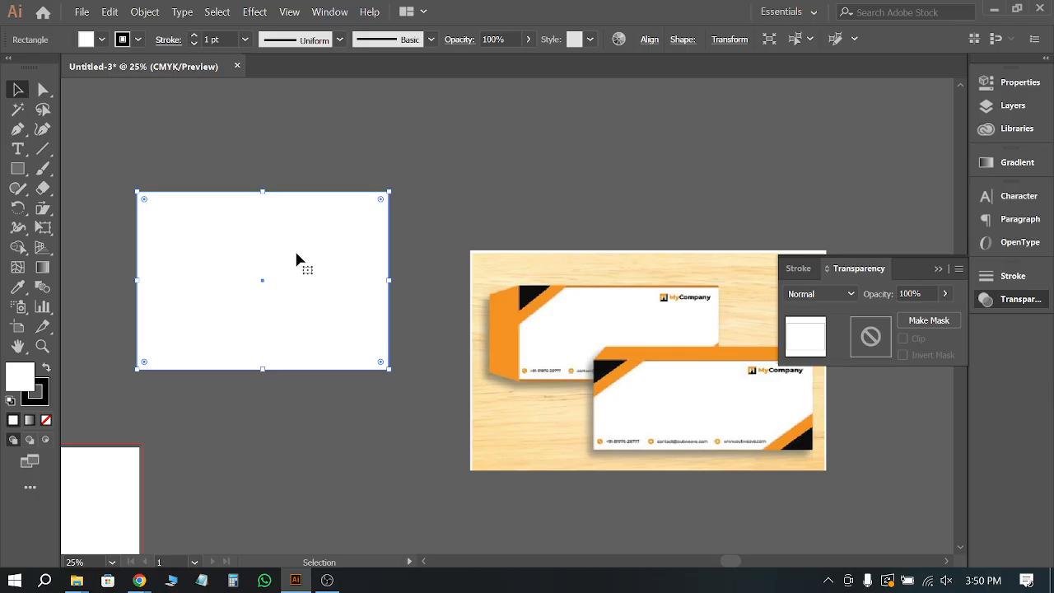
click(145, 12)
mouse_move(217, 341)
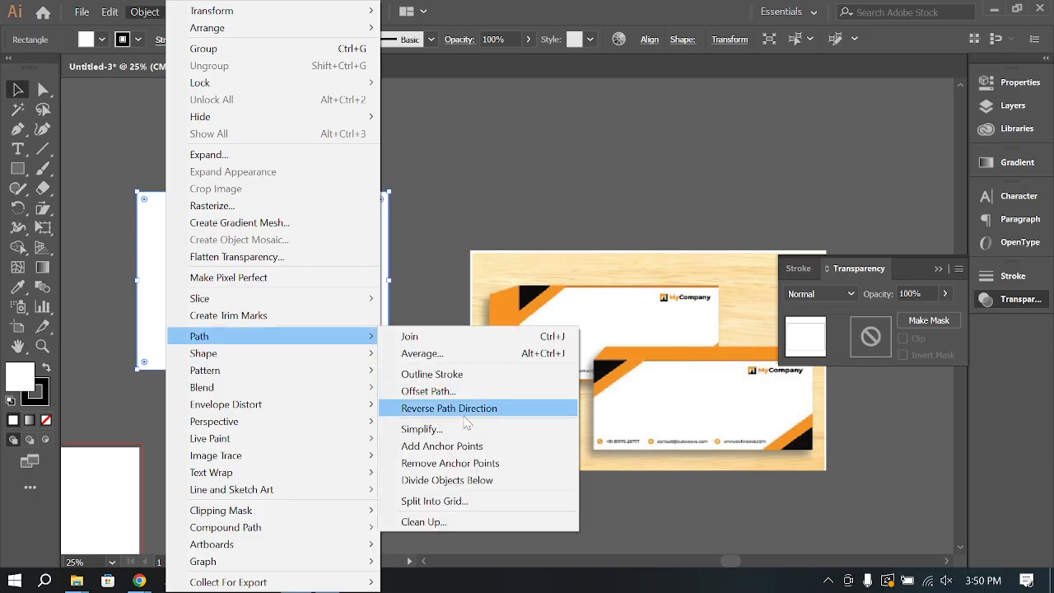
click(453, 502)
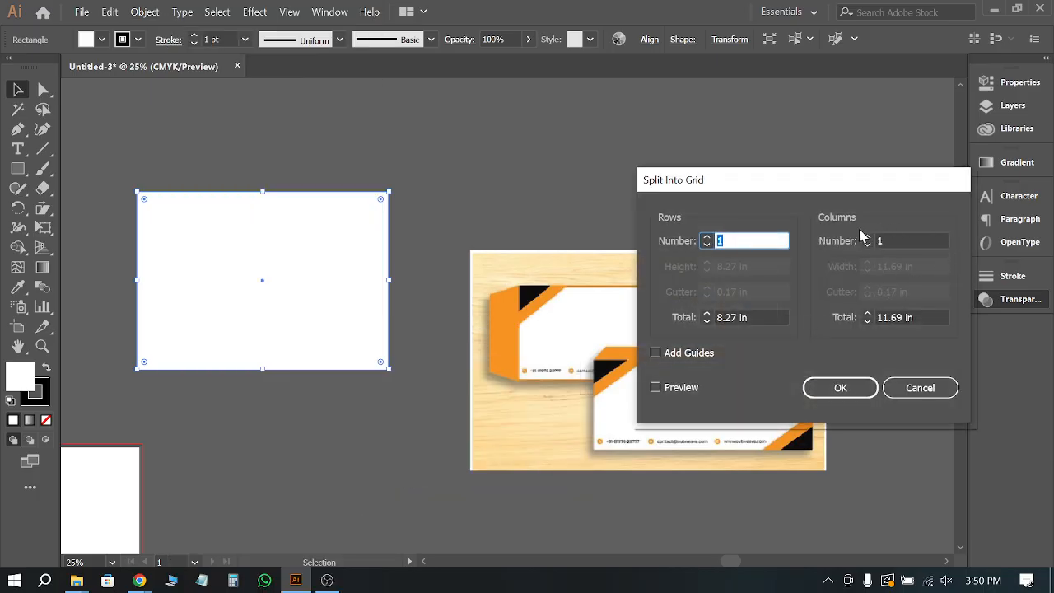
click(681, 387)
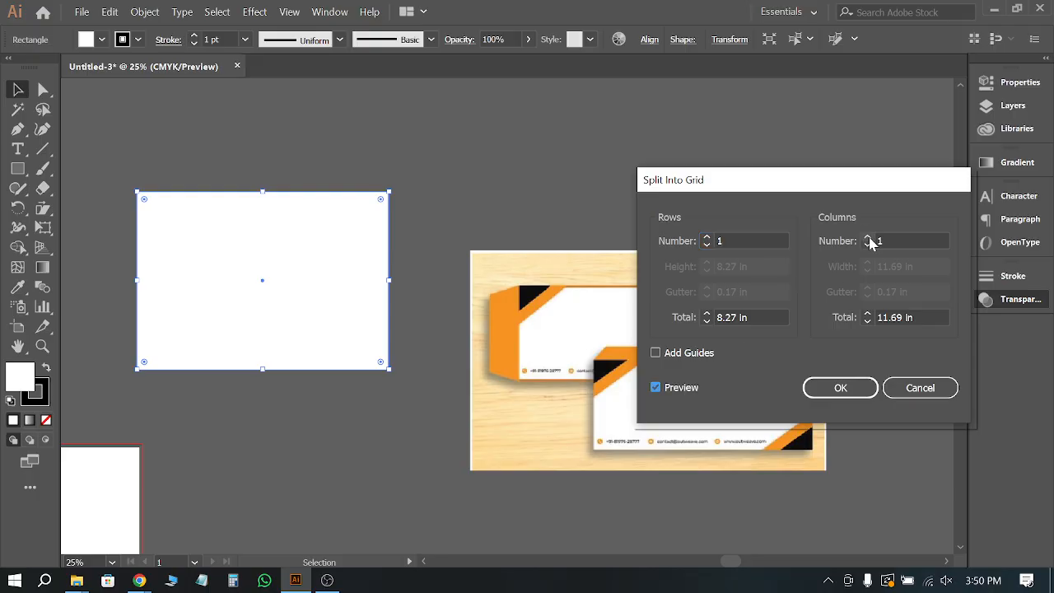
click(867, 237)
click(867, 237)
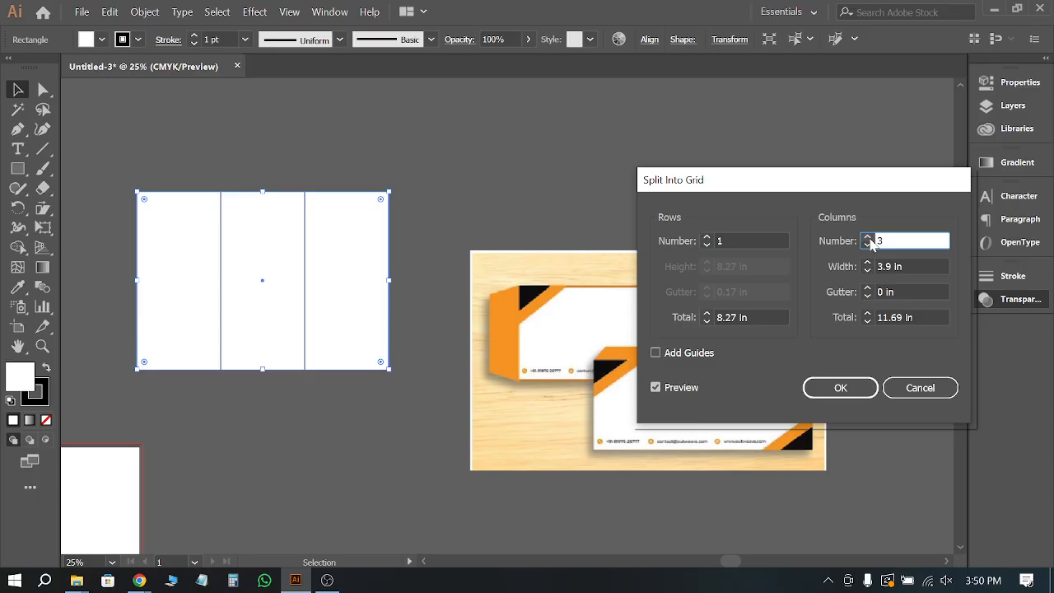
click(887, 387)
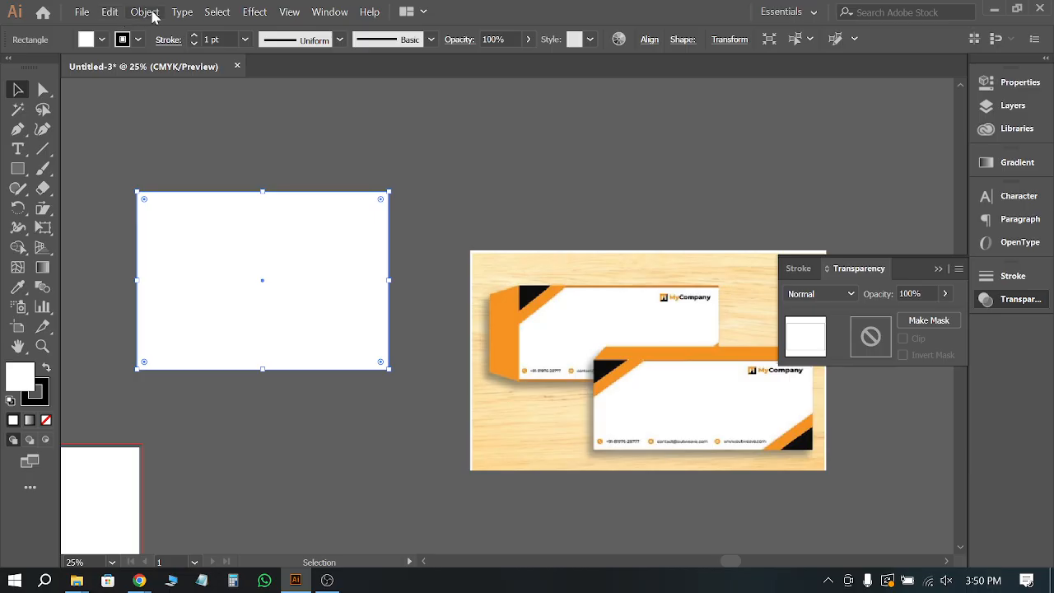
Step: Split the landscape rectangle into a grid of 1 row and 3 columns with a 0 in gutter
click(151, 12)
mouse_move(222, 343)
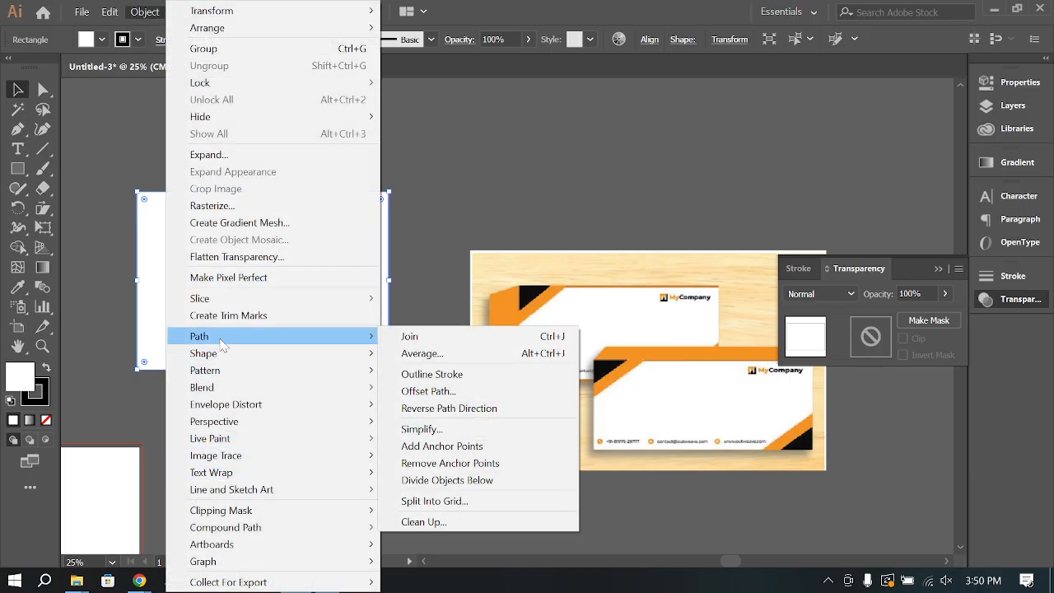
click(459, 506)
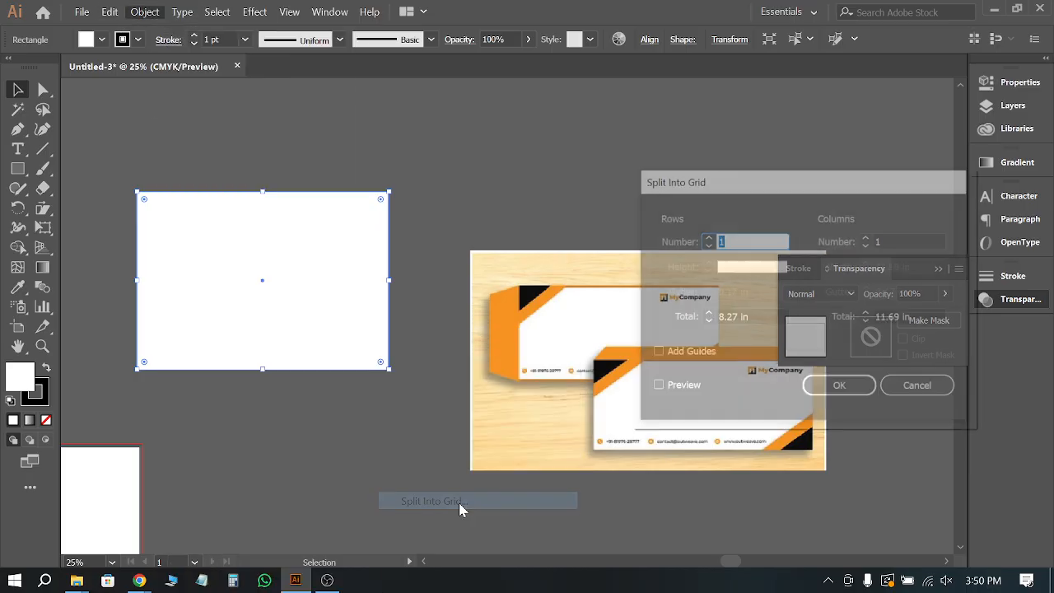
click(690, 393)
double_click(874, 241)
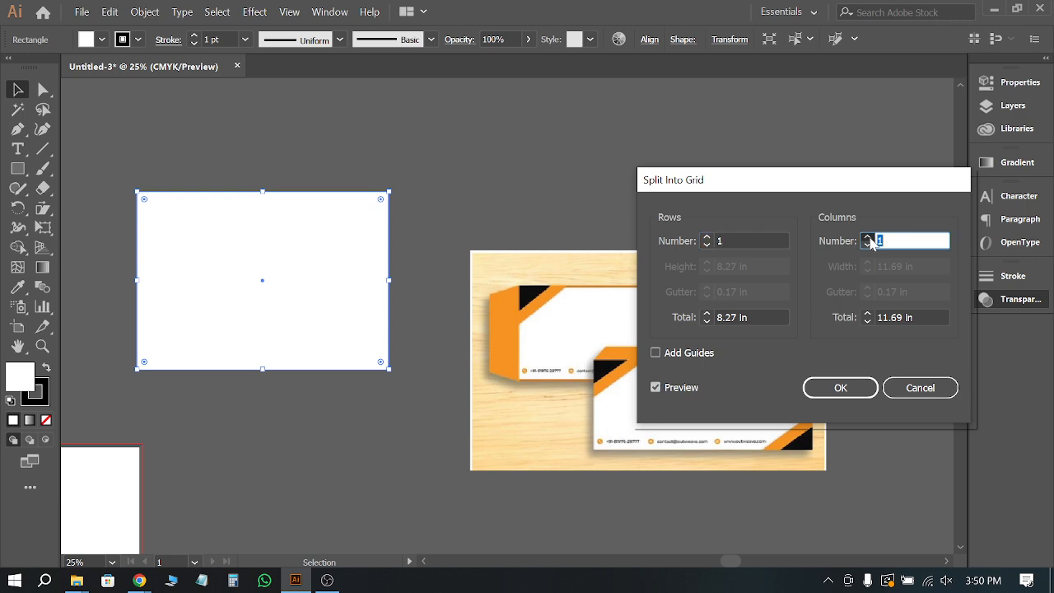
text(3)
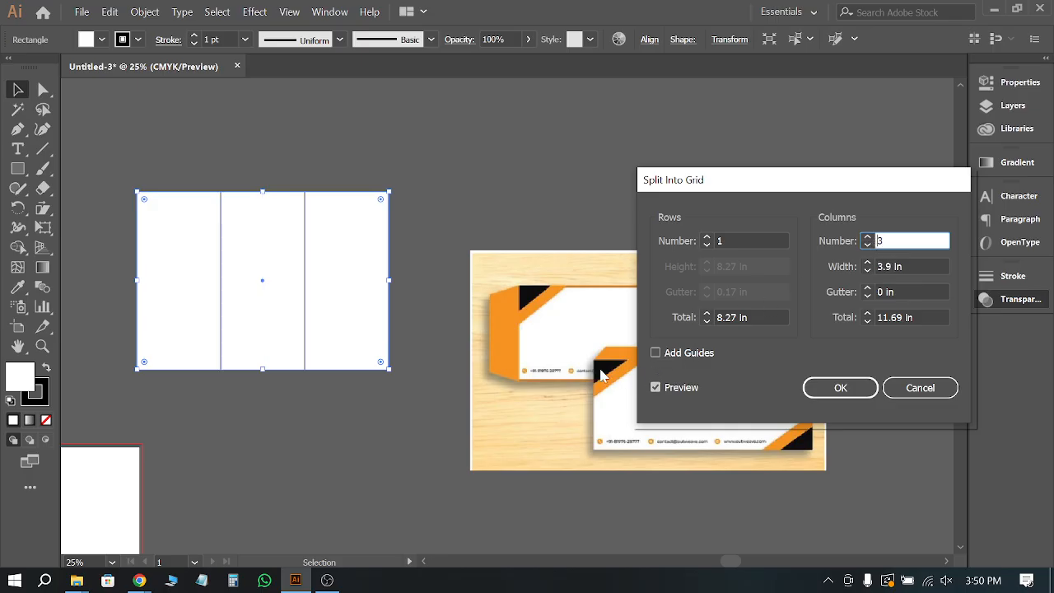
click(840, 387)
Step: Pull the three split panels apart so that there are gaps between them
drag(360, 297, 410, 274)
drag(264, 244, 280, 245)
drag(190, 247, 169, 247)
click(257, 409)
Step: Move the third panel over the envelope mockup and rotate it to landscape
drag(381, 350, 582, 357)
drag(531, 332, 650, 326)
click(362, 412)
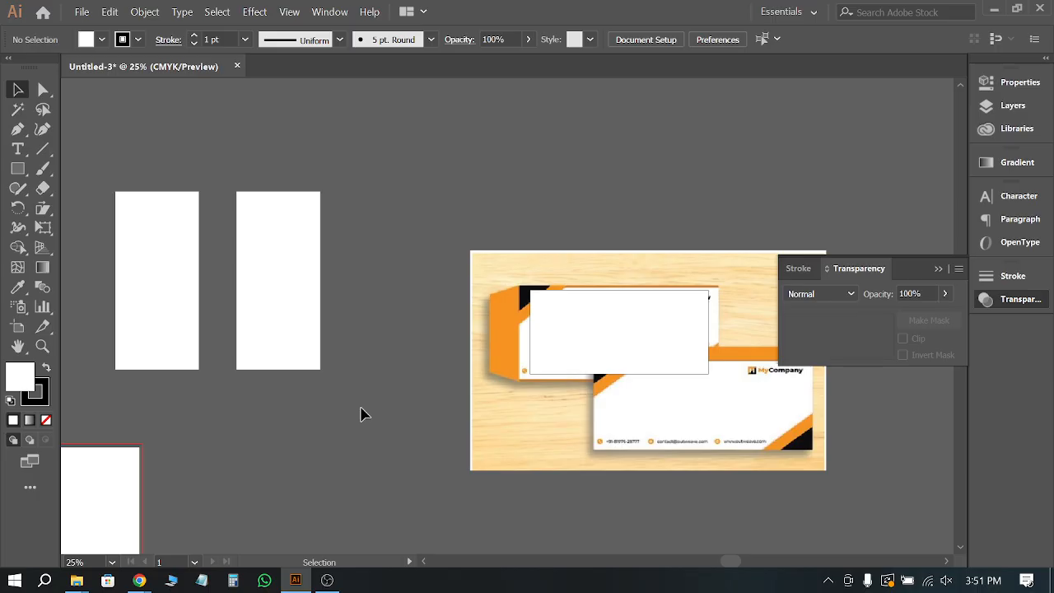
Step: Move the landscape panel off the mockup to the empty area below the image
drag(670, 360, 565, 198)
scroll(631, 166, down, 2)
scroll(479, 175, up, 2)
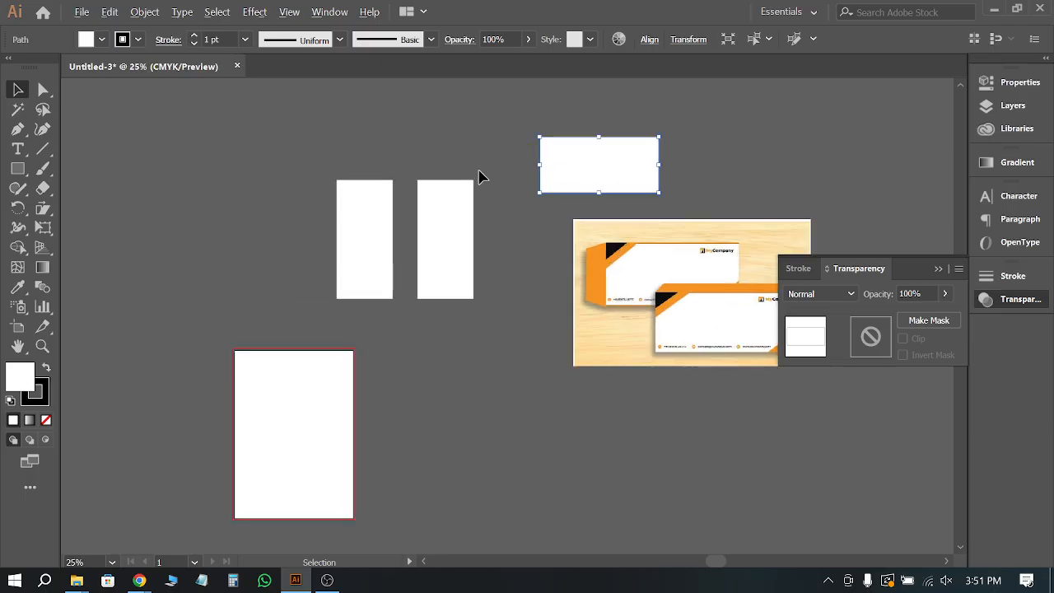
scroll(508, 177, down, 2)
drag(626, 175, 643, 435)
click(642, 435)
scroll(651, 414, up, 1)
scroll(650, 414, up, 1)
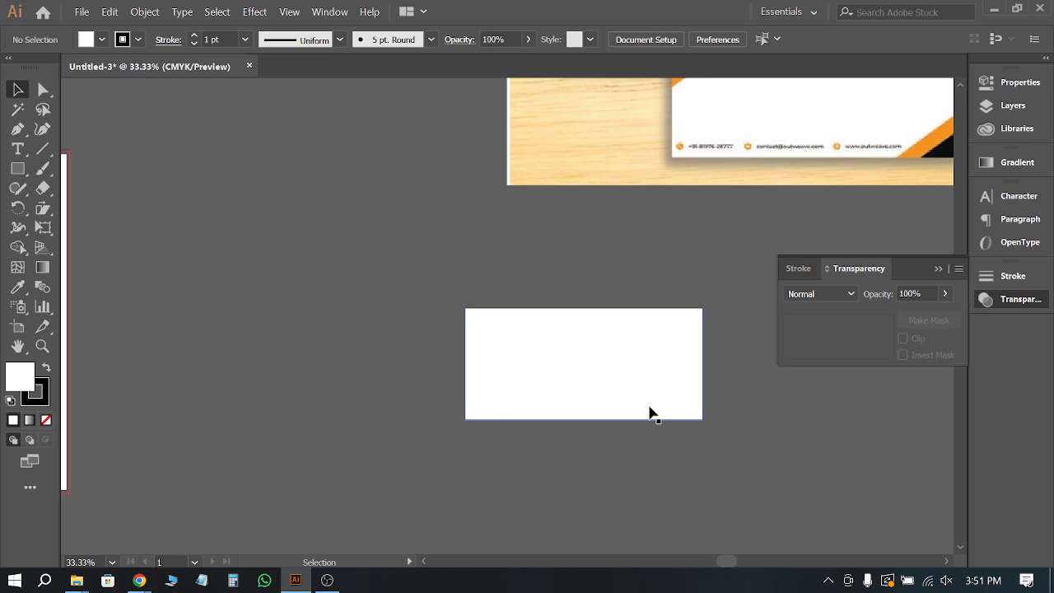
Step: With the Paintbrush and no fill, handwrite a 2 beside the landscape panel and a 4 above it
scroll(229, 267, down, 1)
scroll(270, 333, down, 2)
scroll(534, 293, up, 1)
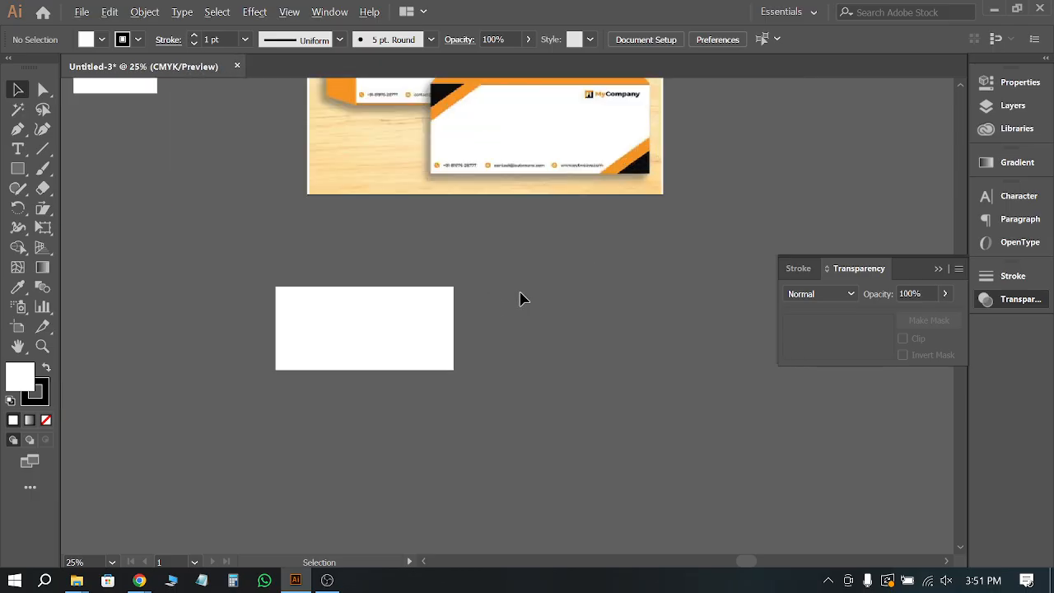
scroll(308, 323, up, 2)
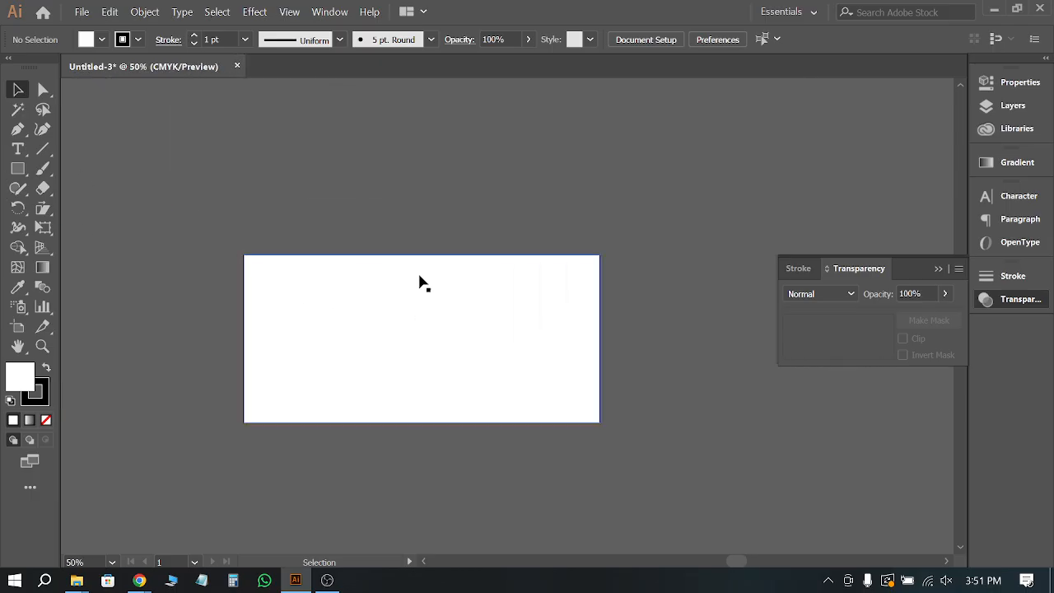
scroll(124, 189, down, 1)
click(46, 168)
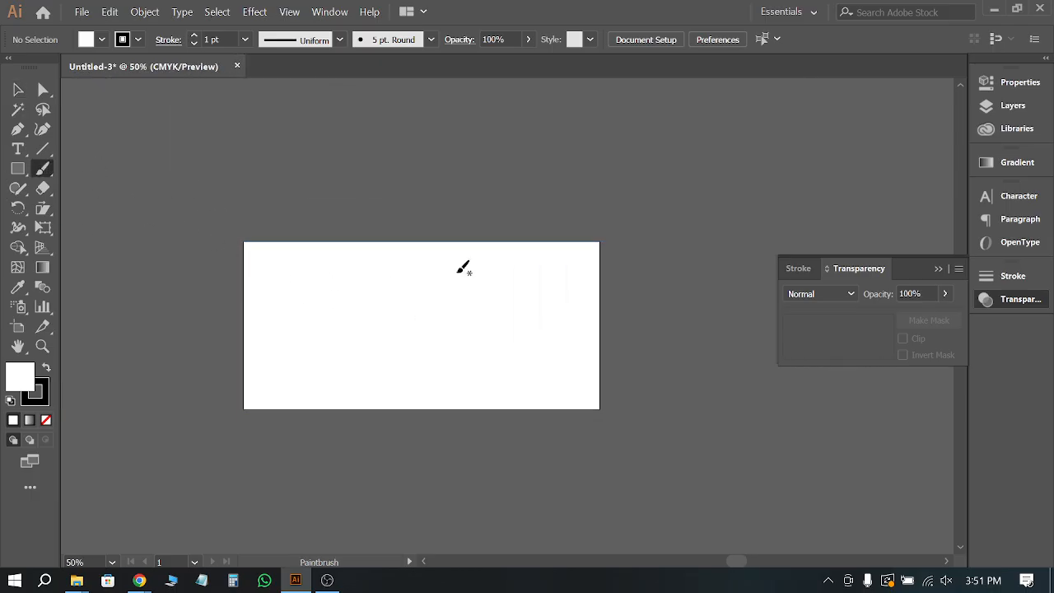
click(101, 39)
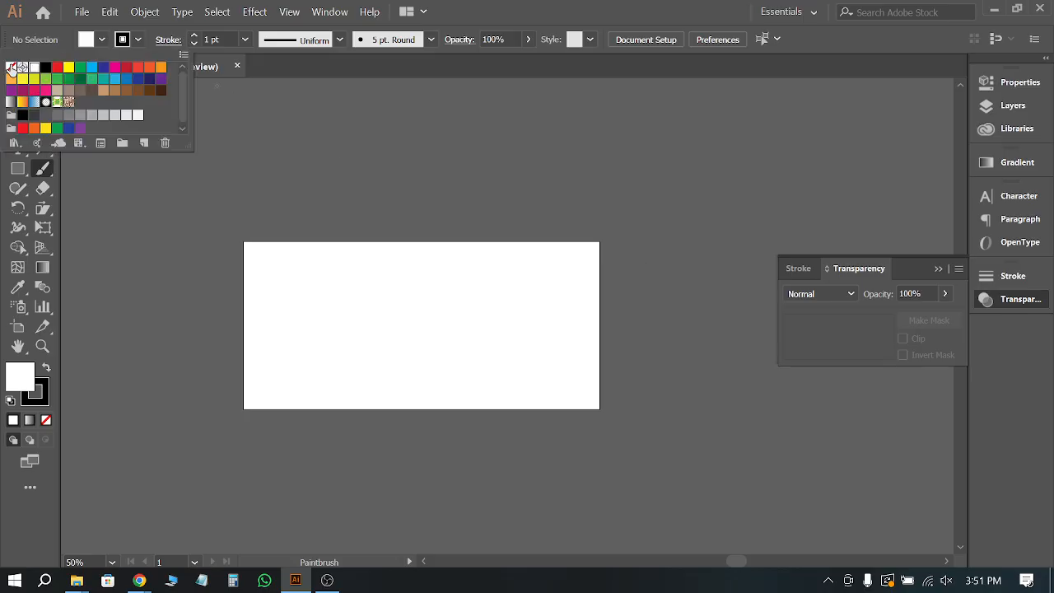
click(11, 68)
mouse_move(661, 284)
mouse_down()
mouse_move(678, 290)
mouse_move(650, 325)
mouse_move(737, 384)
mouse_up()
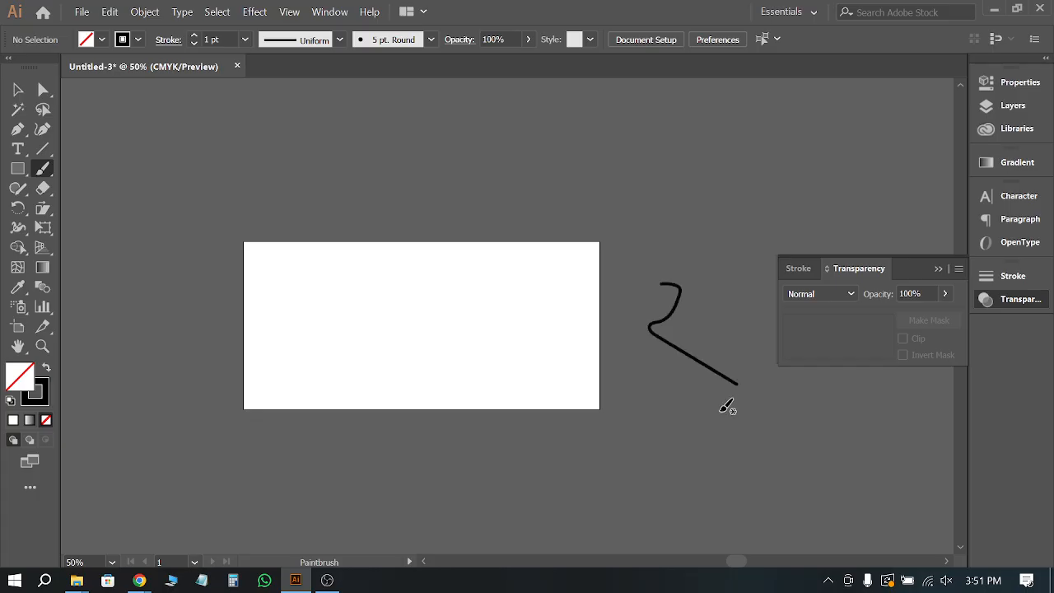
mouse_move(410, 169)
mouse_down()
mouse_move(459, 196)
mouse_move(452, 250)
mouse_up()
Step: Paint a vertical line along the panel's side next to the 2 and a horizontal line above its upper edge
scroll(582, 235, down, 1)
scroll(692, 248, down, 1)
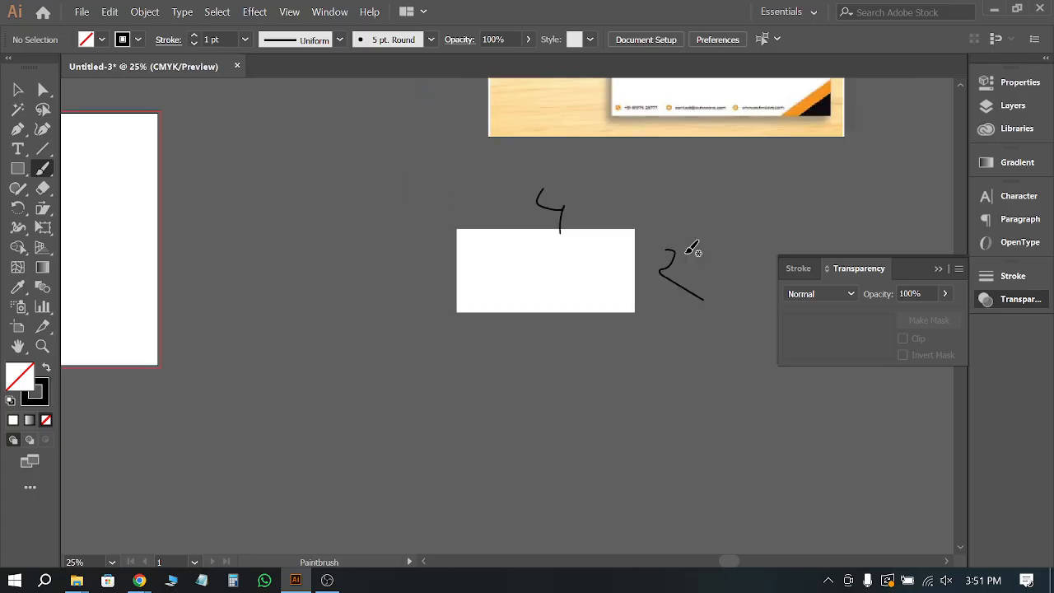
scroll(629, 244, up, 1)
drag(650, 224, 657, 302)
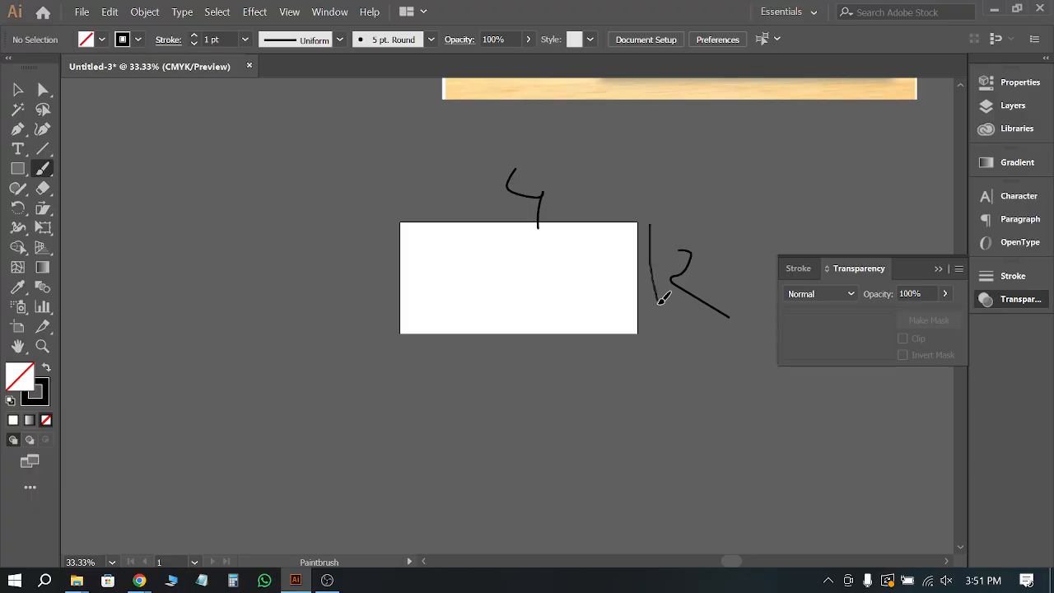
drag(434, 205, 575, 207)
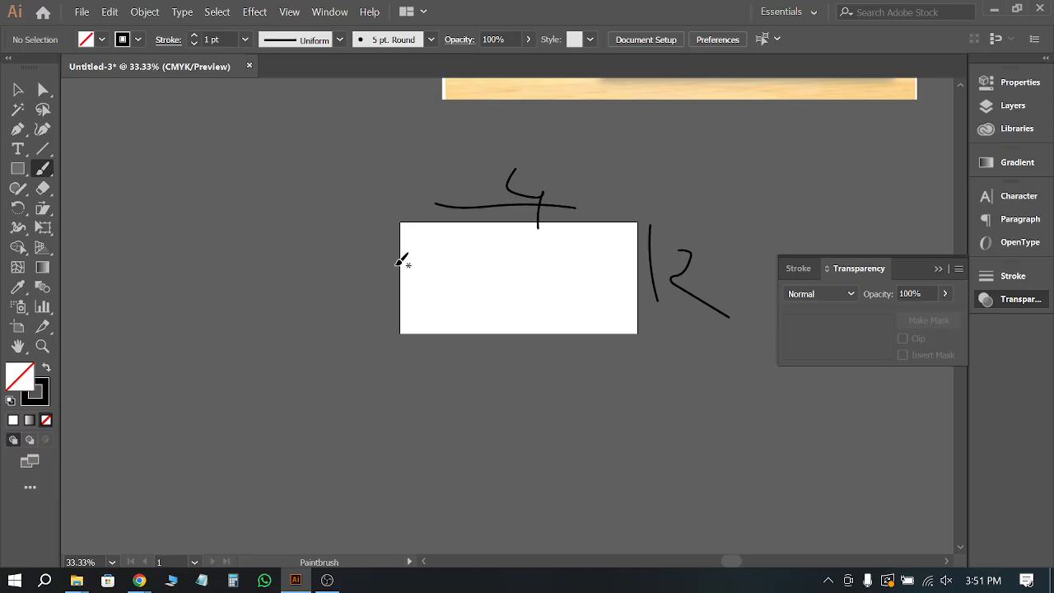
Step: Duplicate the landscape panel beside the original and fill the copy with yellow
scroll(572, 321, up, 1)
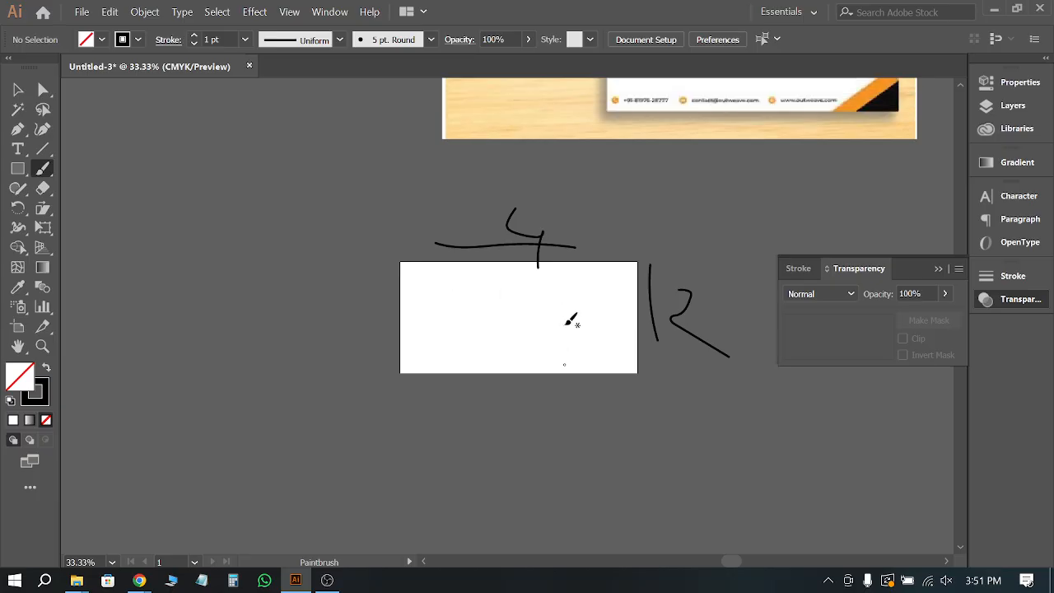
click(18, 89)
drag(518, 349, 358, 367)
click(103, 39)
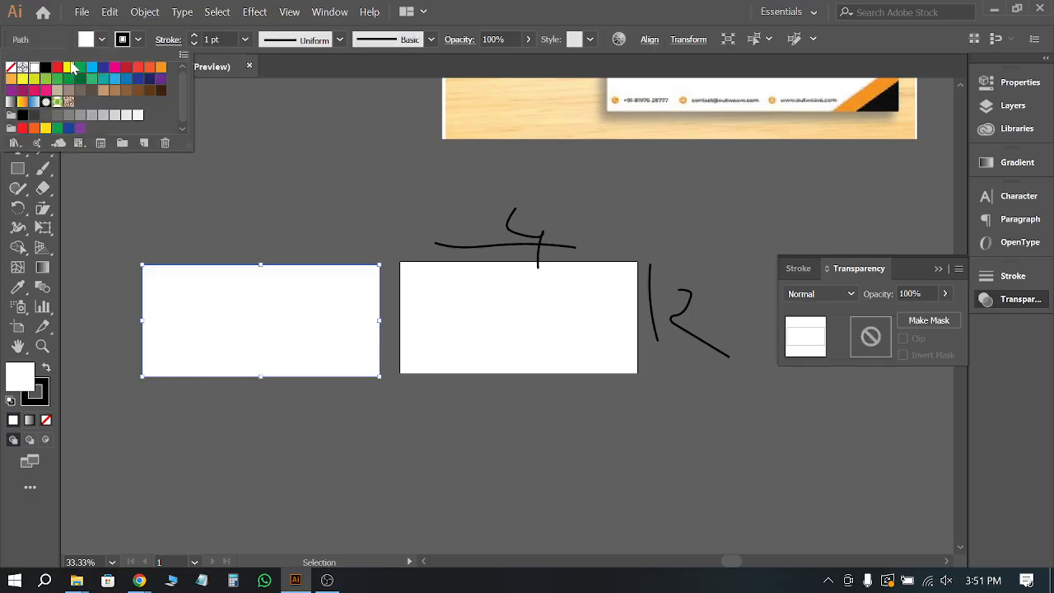
click(68, 68)
click(299, 255)
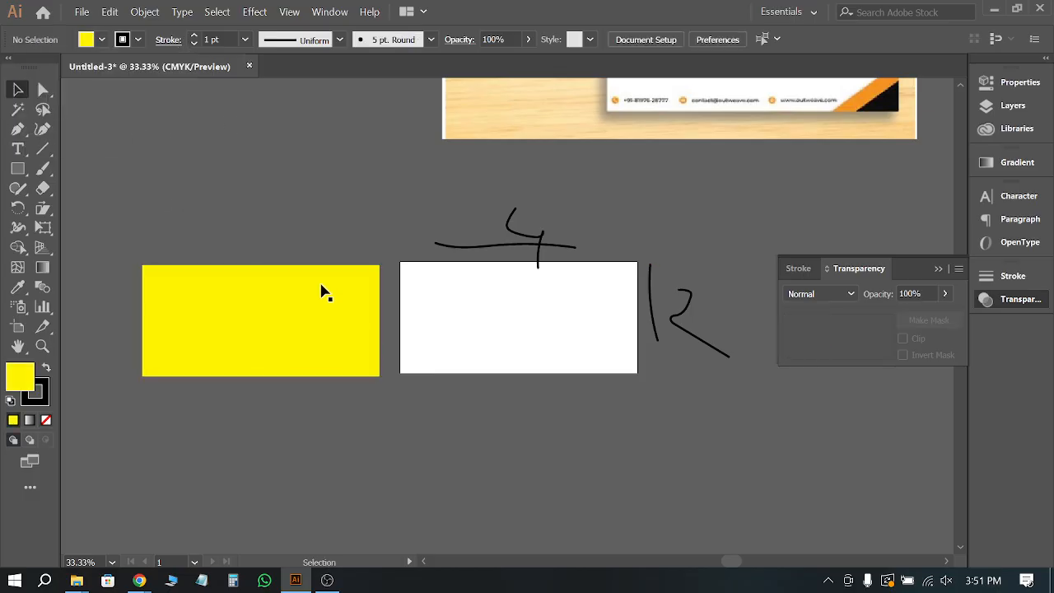
Step: Move the yellow panel closer to the white landscape panel
alt+scroll(406, 287, up, 2)
drag(290, 302, 631, 337)
alt+scroll(581, 322, down, 1)
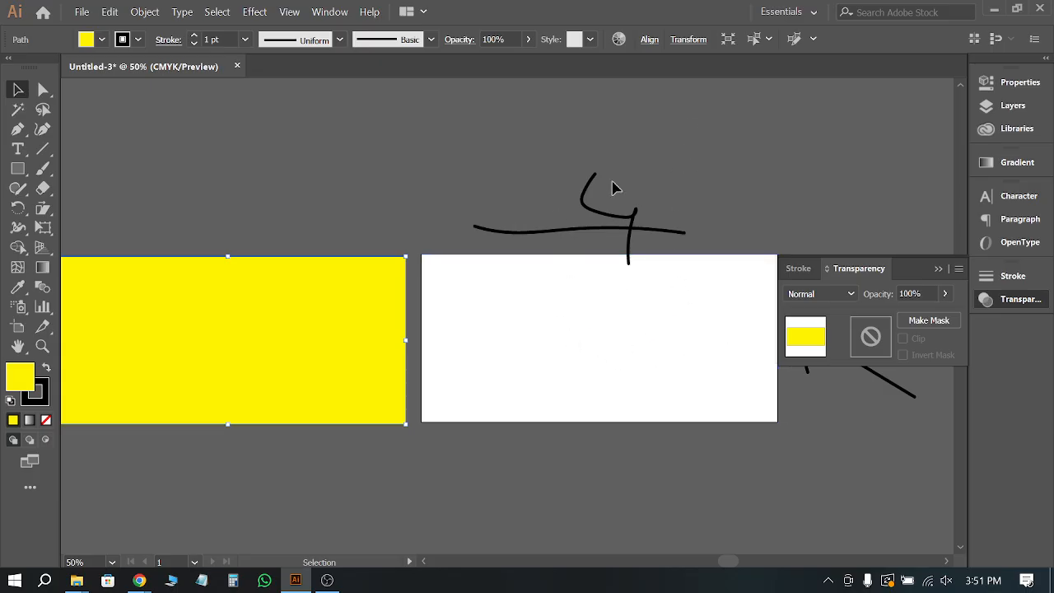
alt+scroll(447, 282, down, 1)
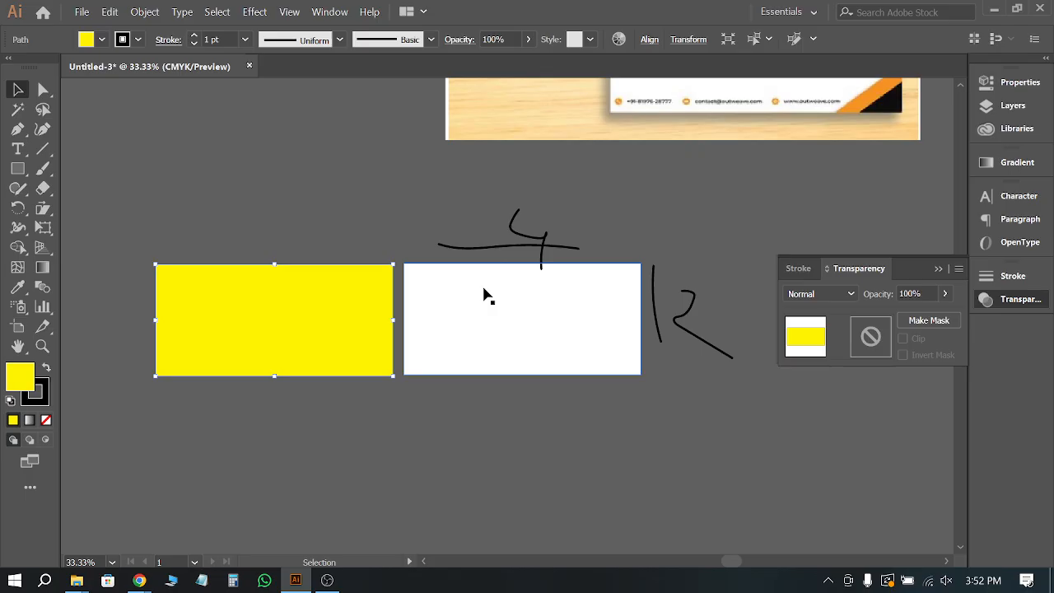
Step: Switch to the Google Meet call in Chrome and turn on the camera
mouse_move(139, 581)
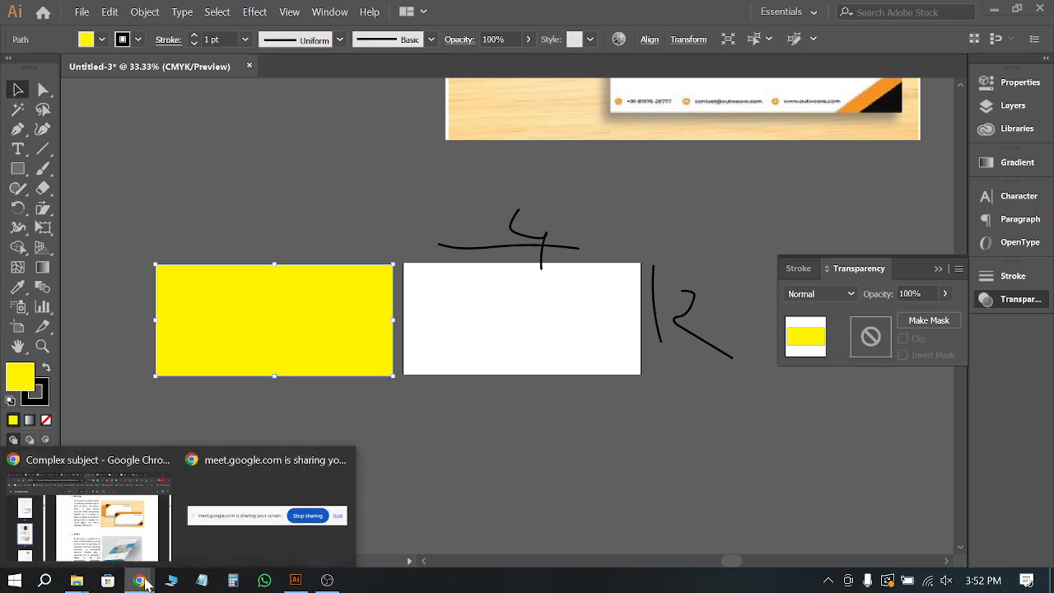
click(123, 535)
click(445, 8)
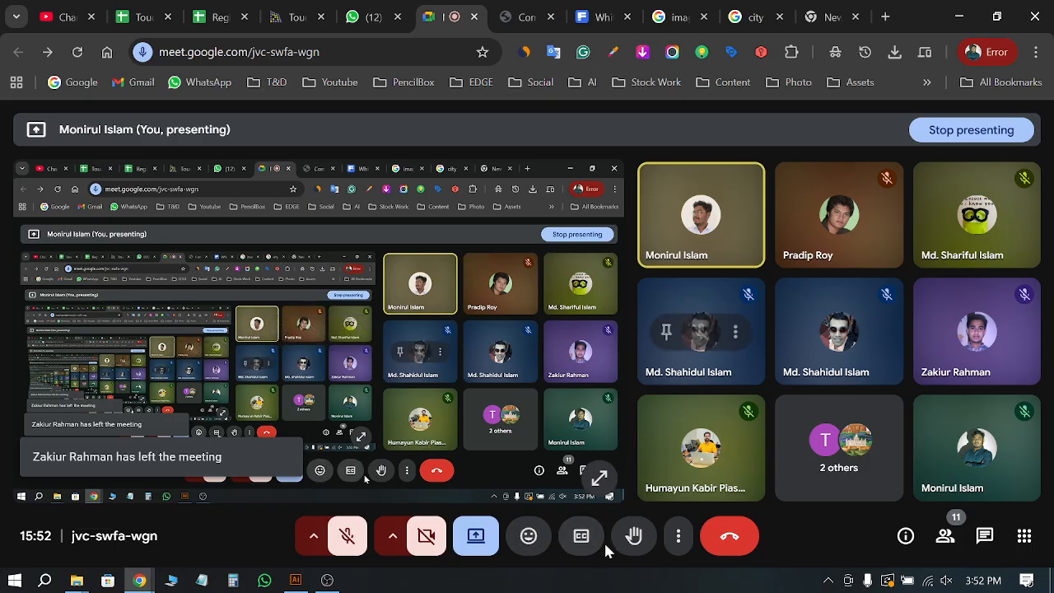
click(426, 537)
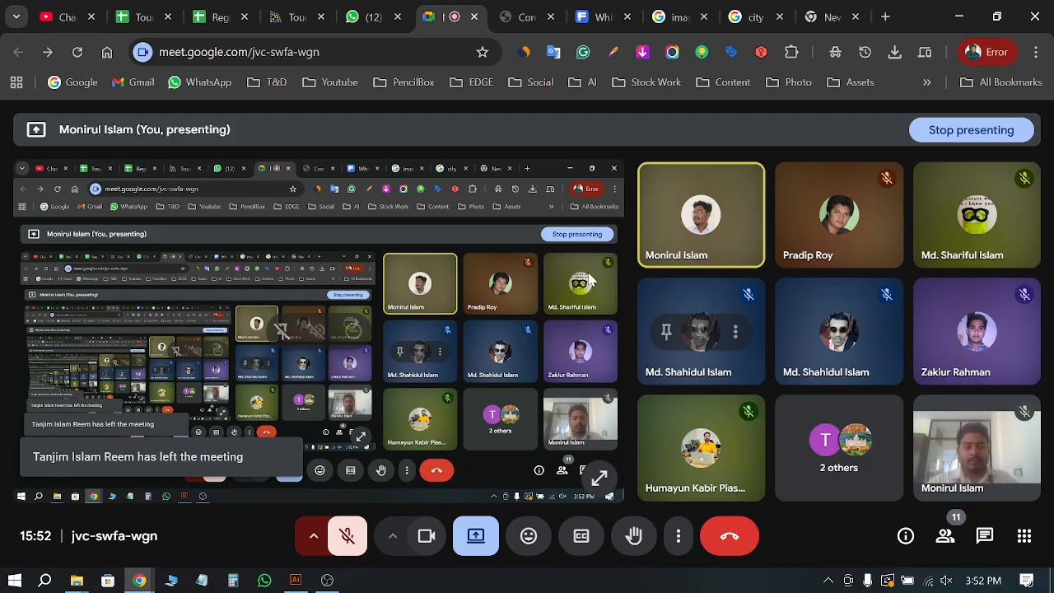
Step: Stop the current screen share in the Meet call and present the entire screen again
click(476, 536)
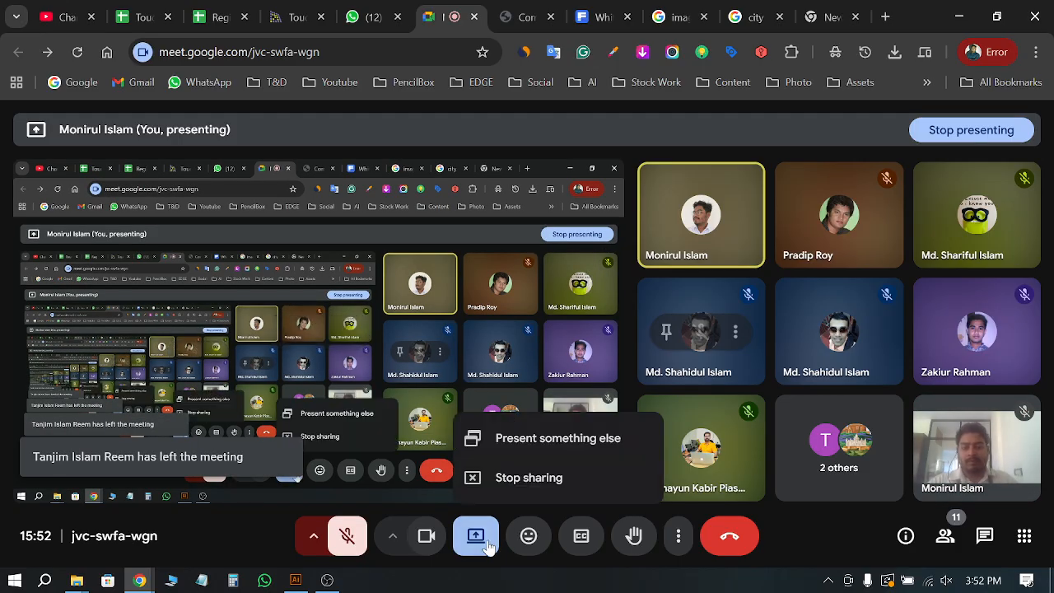
click(531, 478)
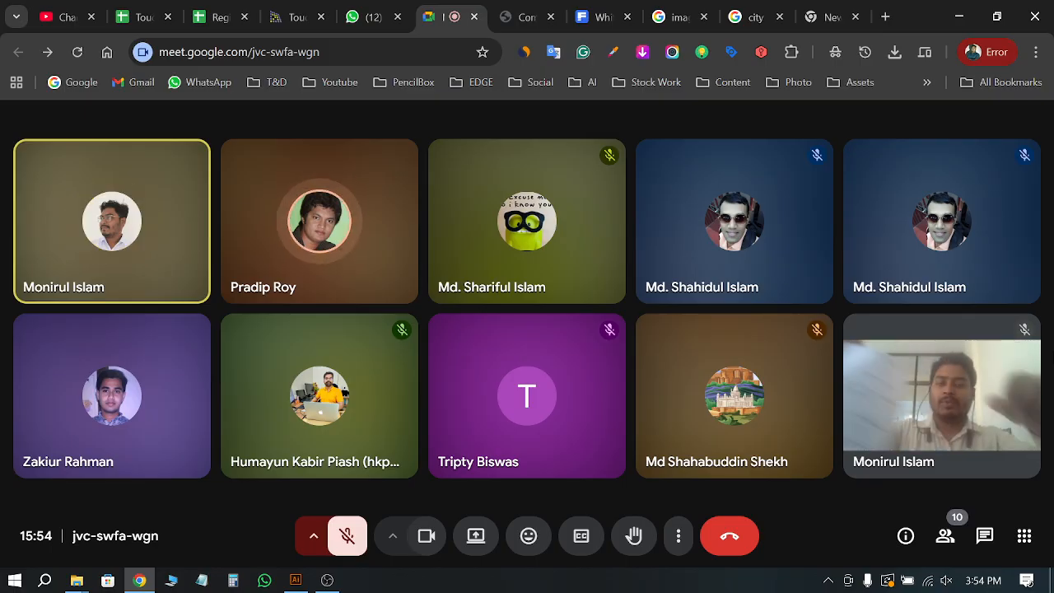
click(476, 536)
click(628, 148)
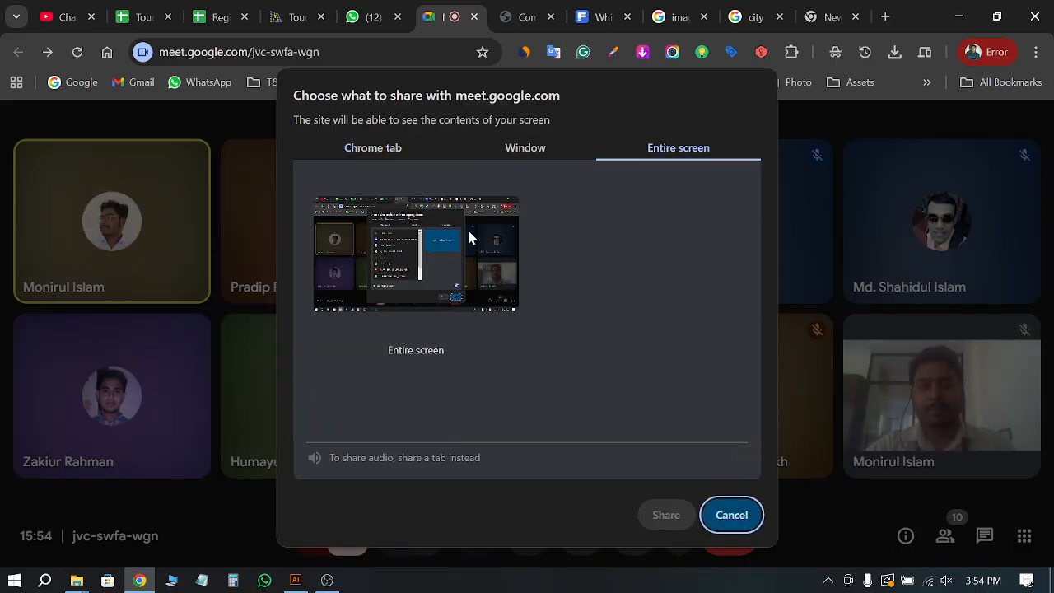
click(468, 230)
click(666, 517)
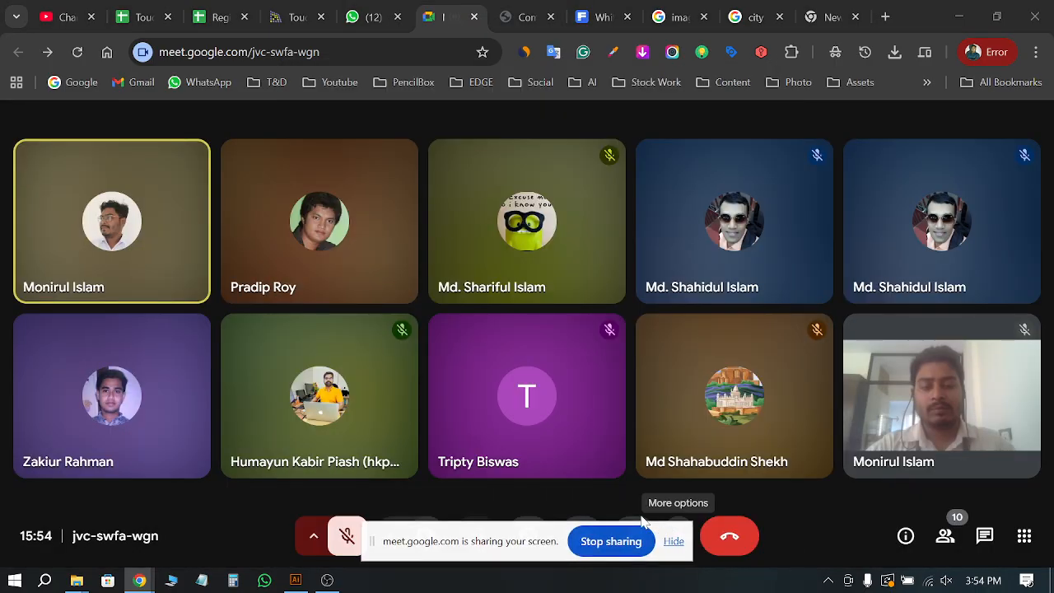
Step: Switch to Illustrator and duplicate the white landscape panel directly below the original, edge to edge
click(302, 581)
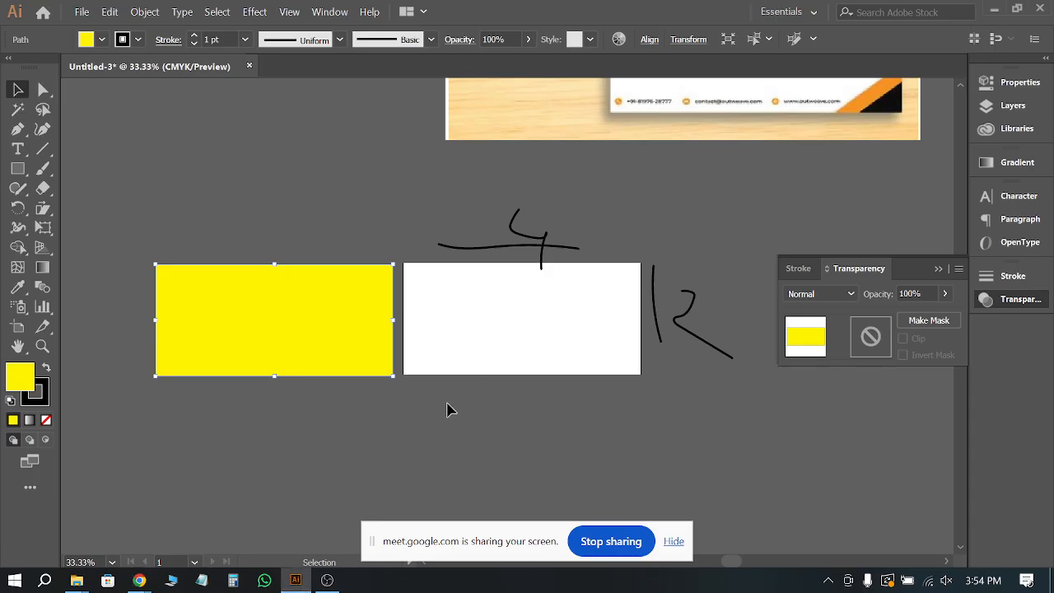
scroll(626, 263, down, 1)
alt+scroll(733, 238, up, 1)
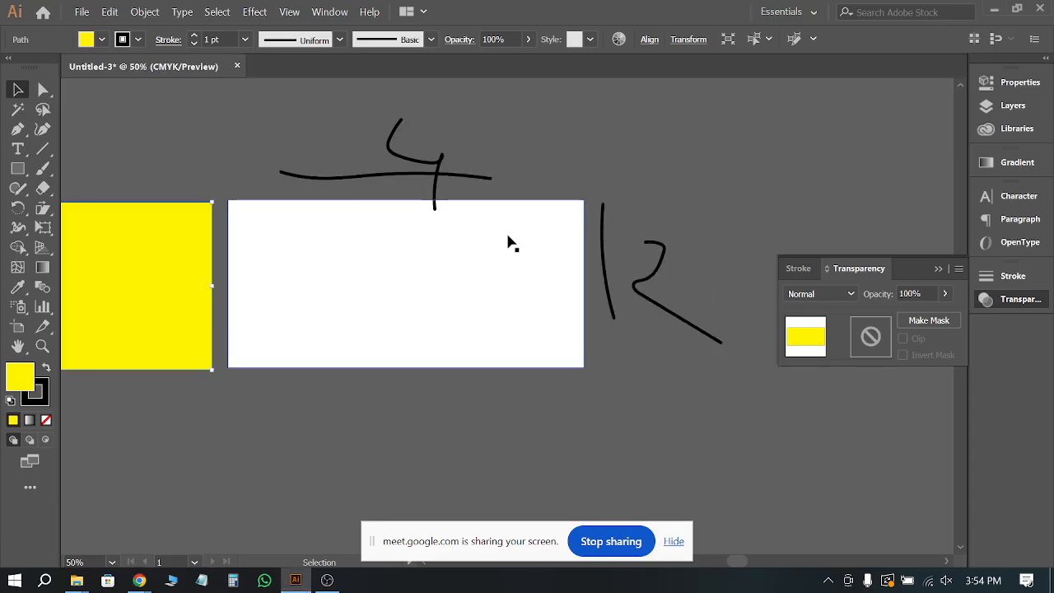
scroll(436, 219, down, 1)
alt+scroll(392, 191, down, 1)
alt+scroll(607, 204, up, 1)
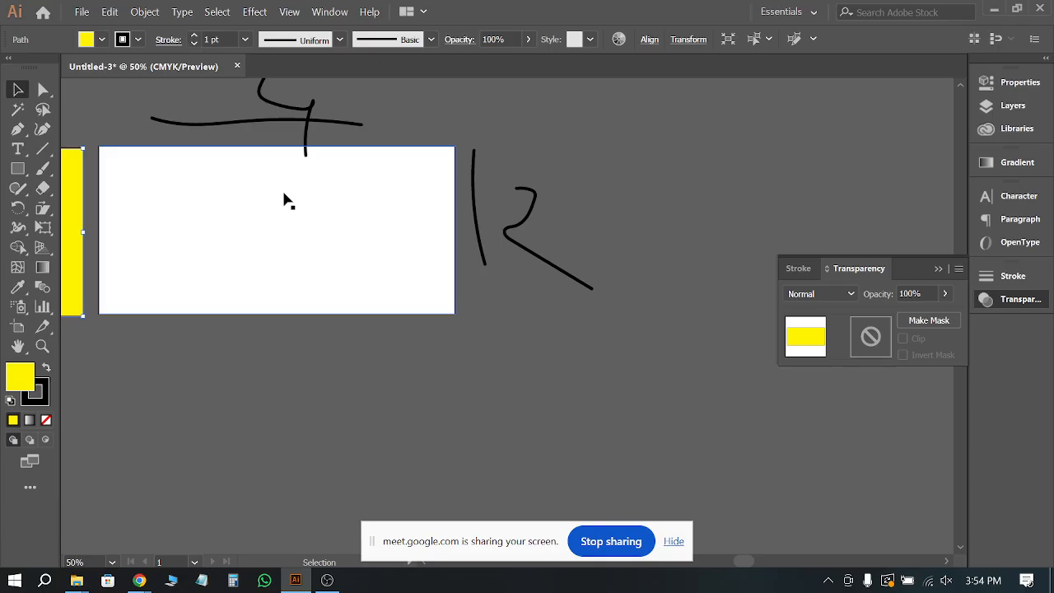
alt+scroll(381, 184, down, 1)
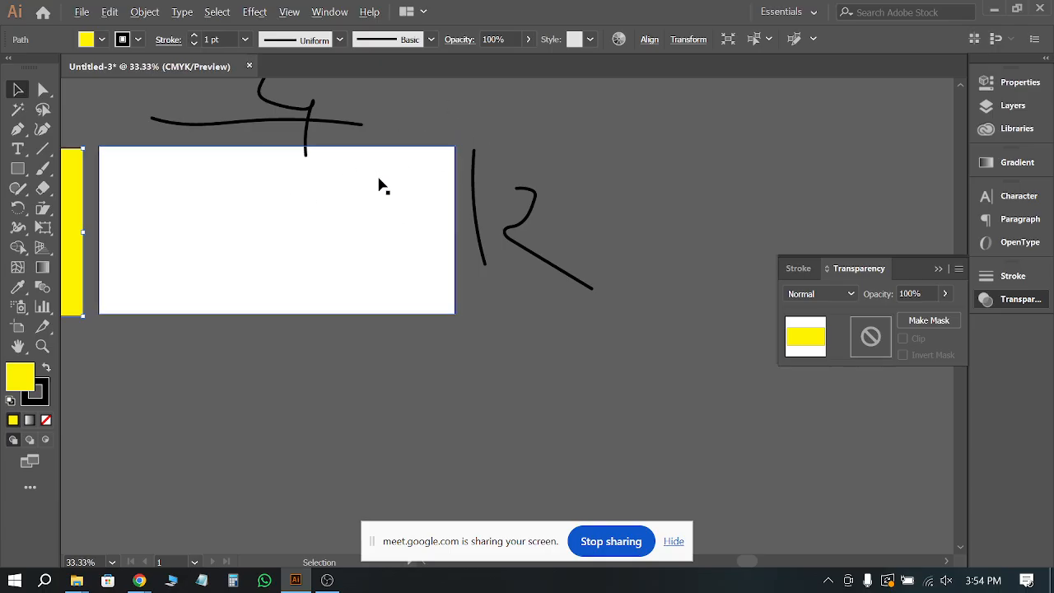
alt+drag(405, 183, 413, 301)
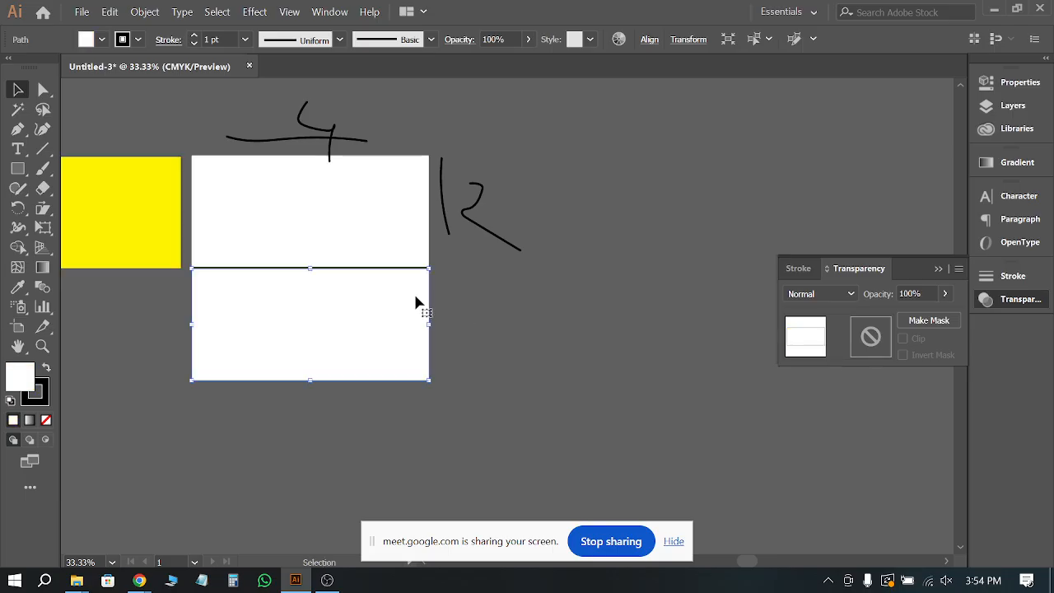
Step: Stretch the lower white panel slightly taller by extending its lower edge downward
alt+scroll(414, 298, up, 1)
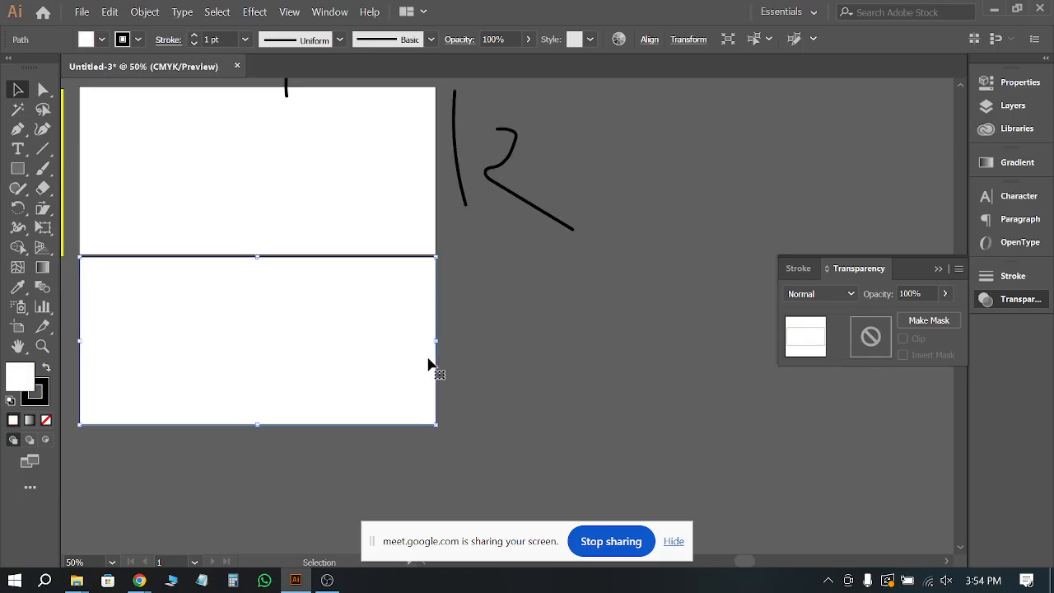
scroll(431, 370, down, 1)
drag(259, 385, 258, 400)
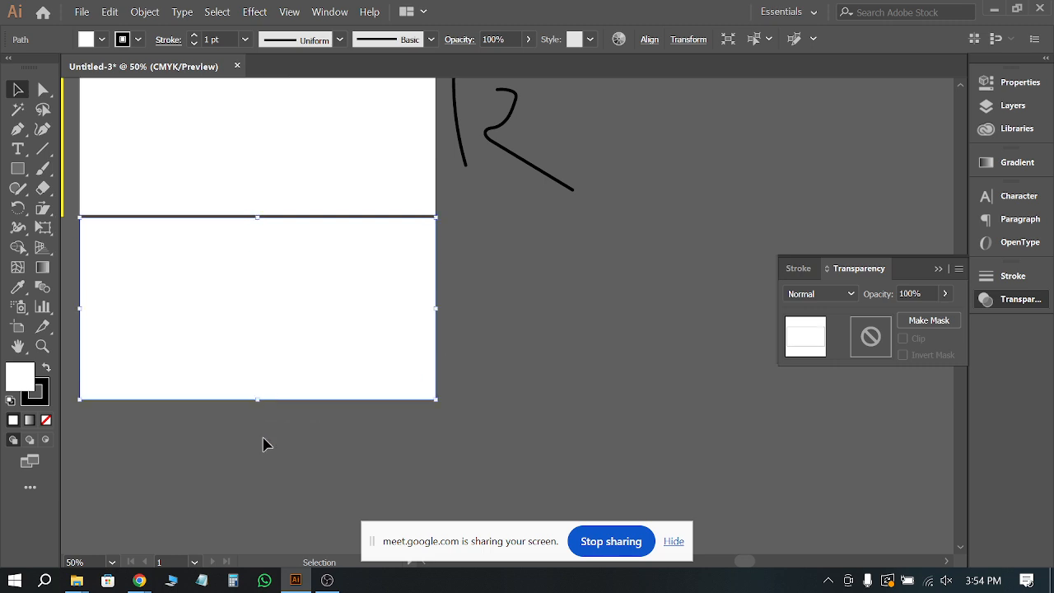
Step: Stop the screen share and turn off the camera in the Google Meet call in Chrome
click(611, 541)
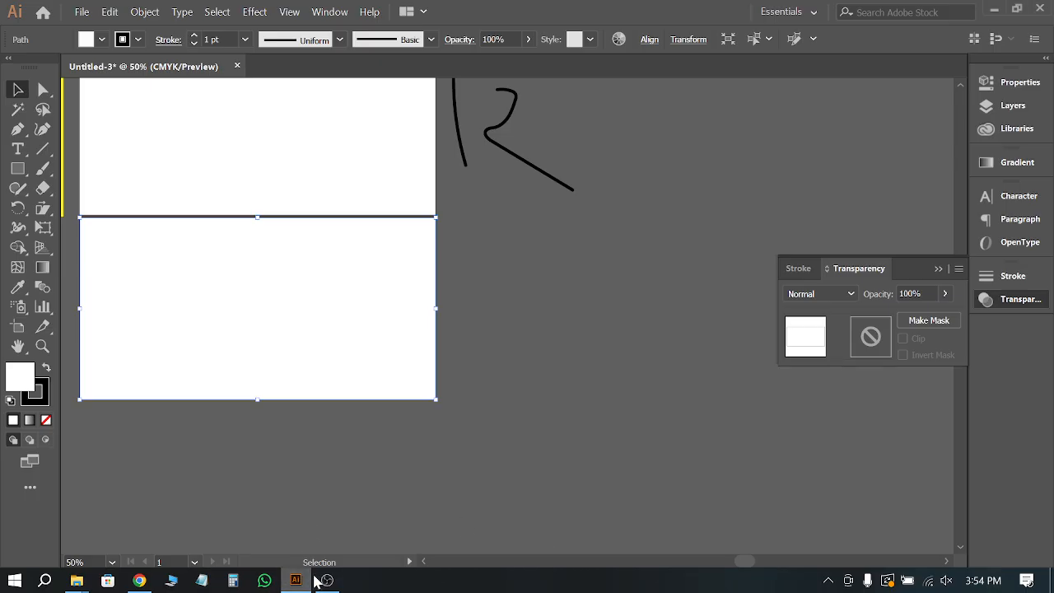
click(139, 579)
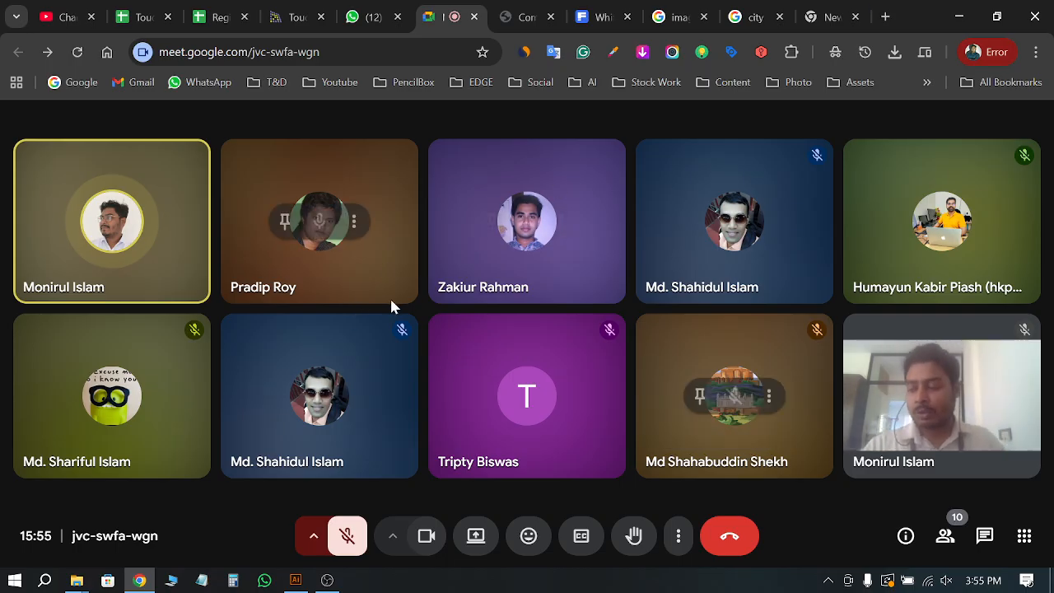
click(427, 536)
Step: Present the entire screen in the Meet call and hide the screen-sharing notice
click(476, 536)
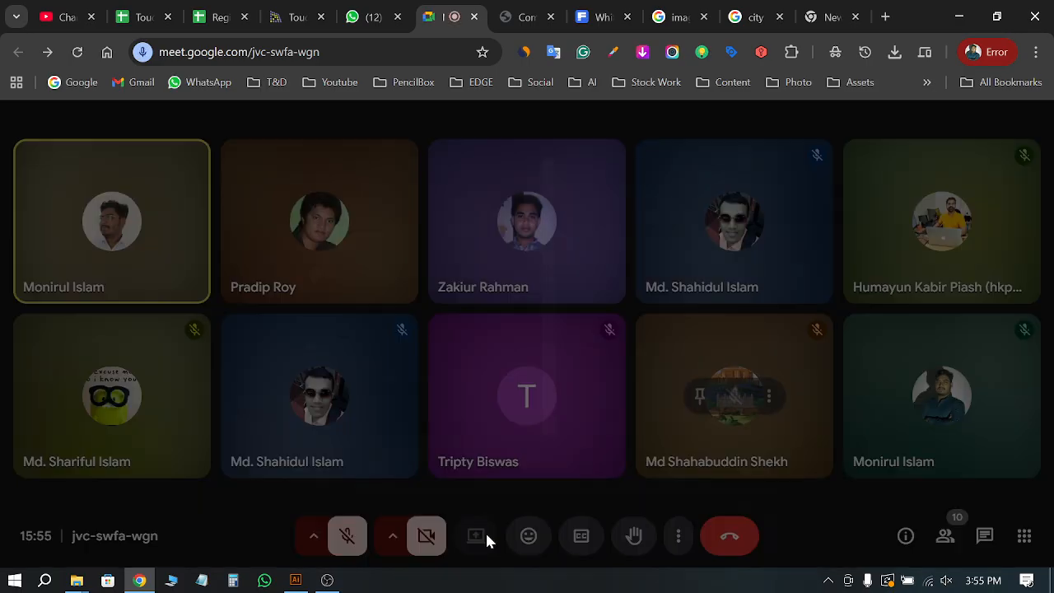
click(695, 153)
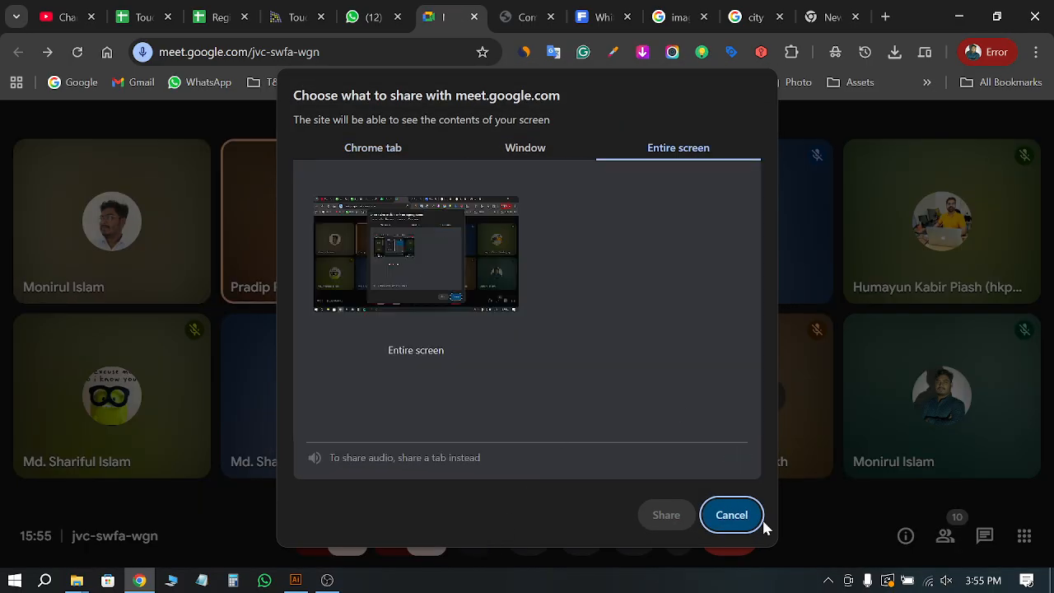
click(511, 311)
click(666, 514)
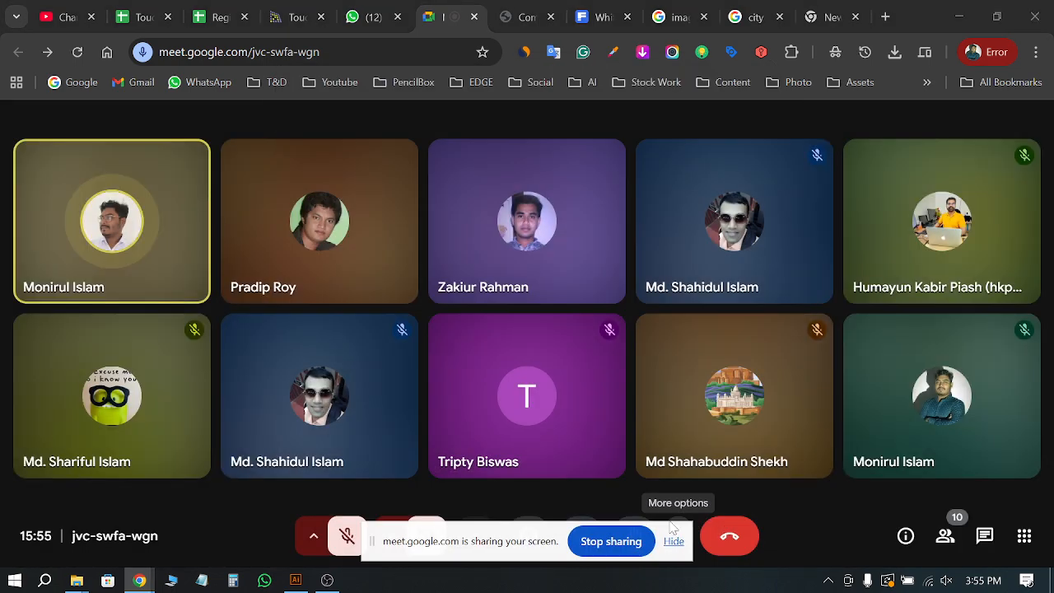
click(674, 541)
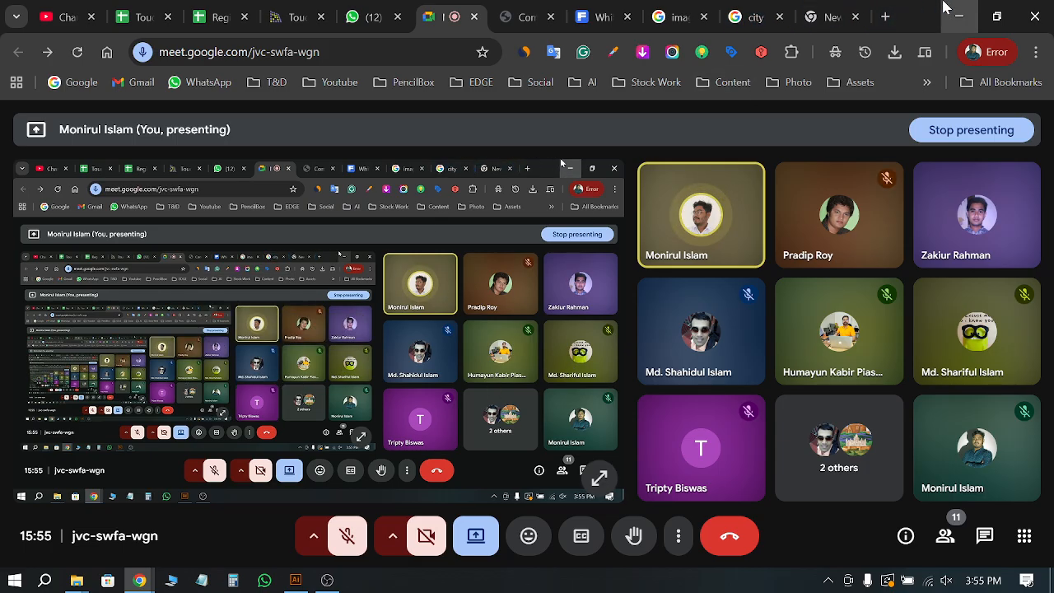
Step: Switch back to Illustrator and examine the envelope mockup image above the panels
click(946, 7)
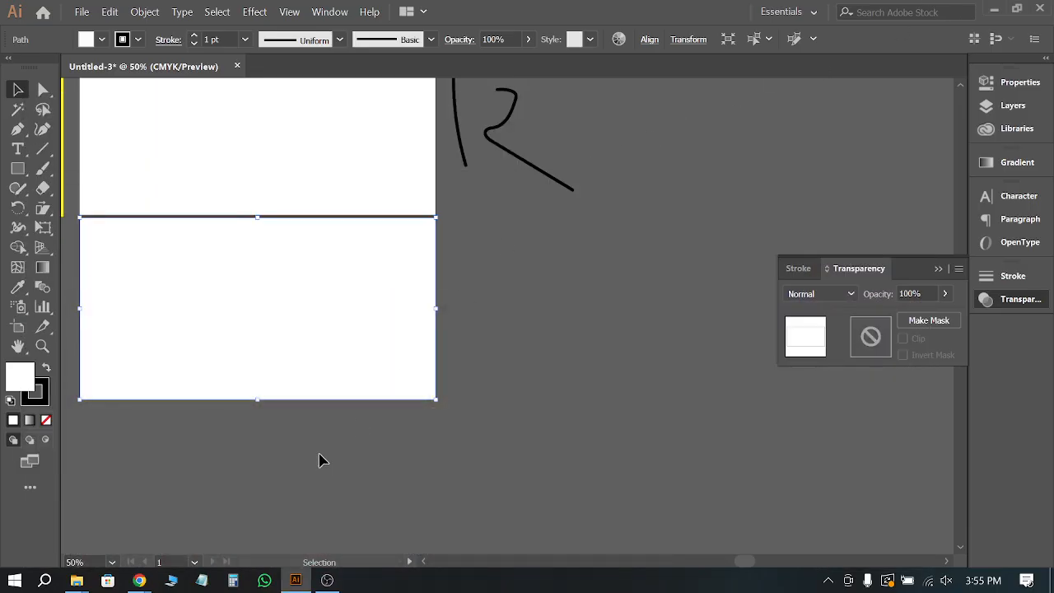
scroll(502, 434, down, 3)
scroll(549, 155, up, 3)
scroll(220, 148, up, 1)
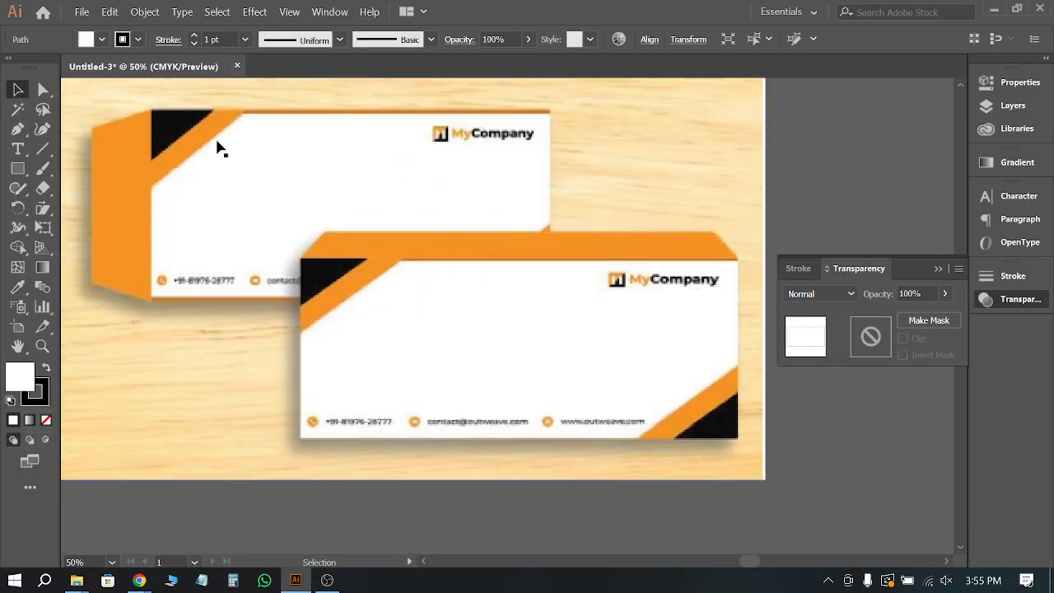
scroll(221, 149, up, 1)
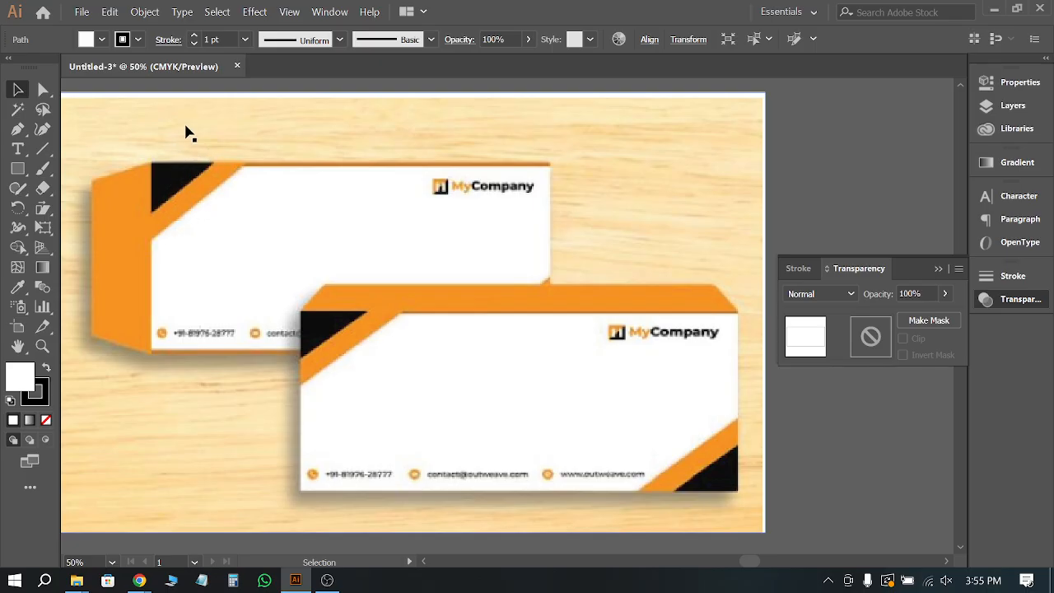
Step: Switch to Chrome and search Google Images for "envelope" from the new tab page
mouse_move(139, 579)
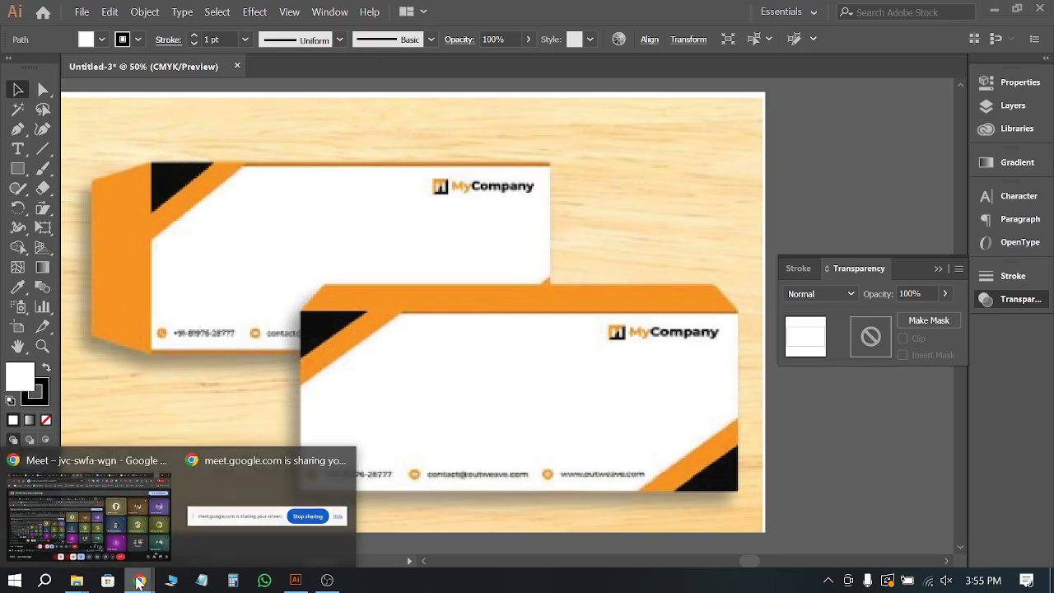
click(271, 502)
click(827, 16)
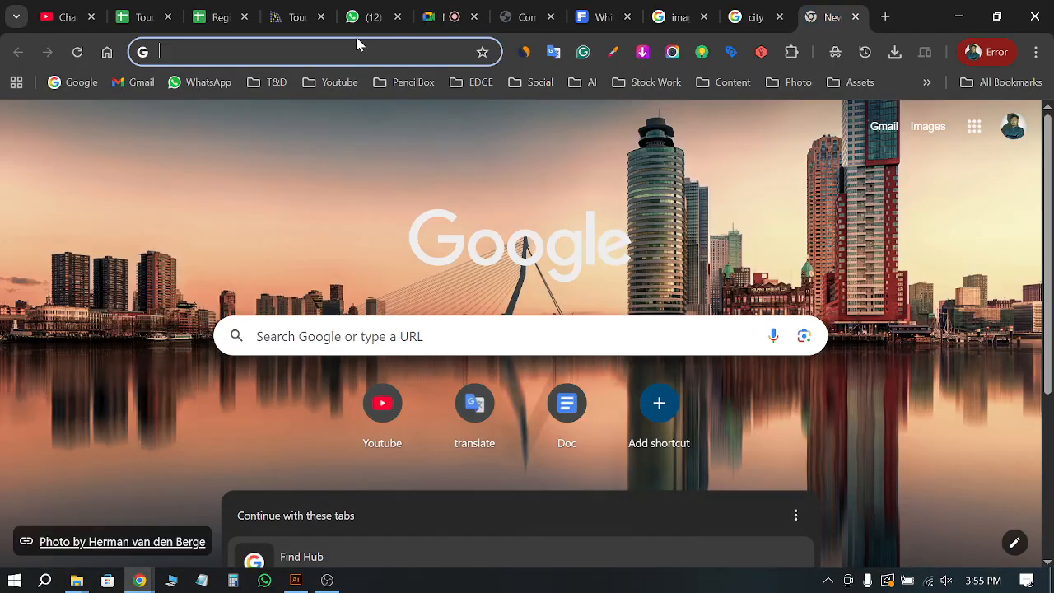
text(inval)
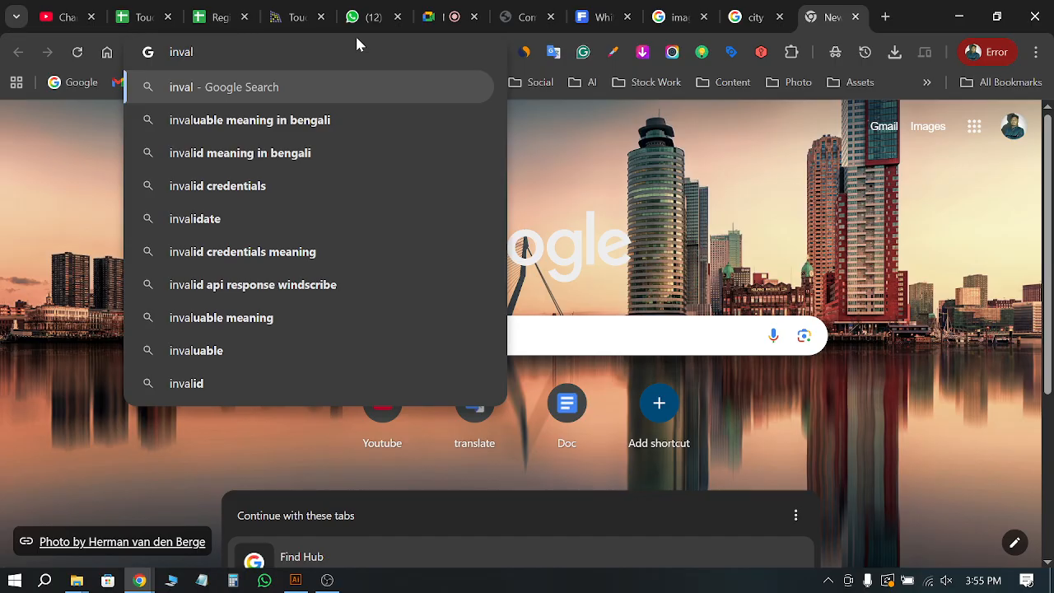
text(a)
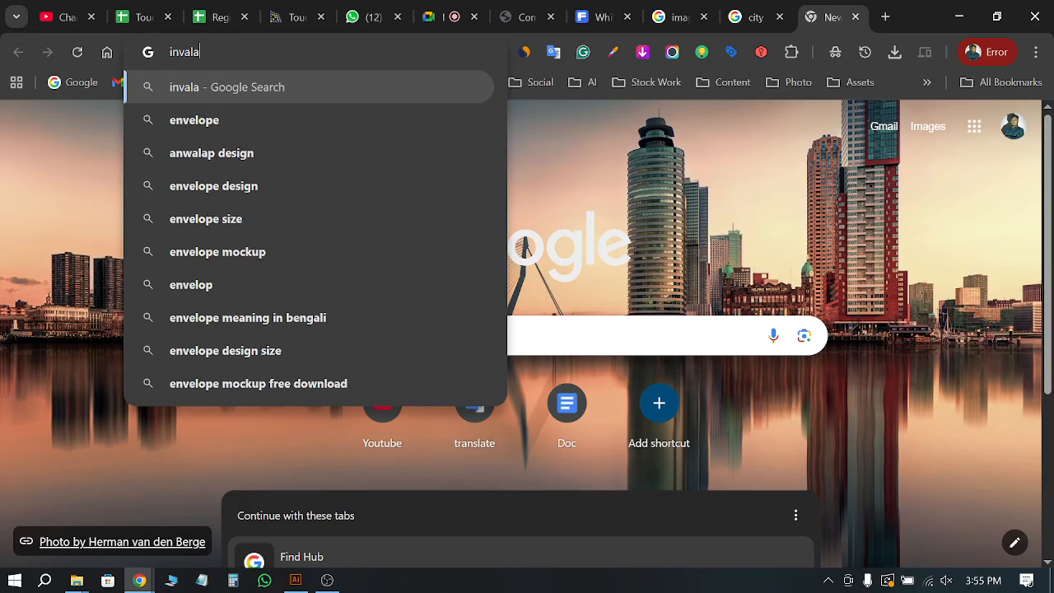
click(194, 120)
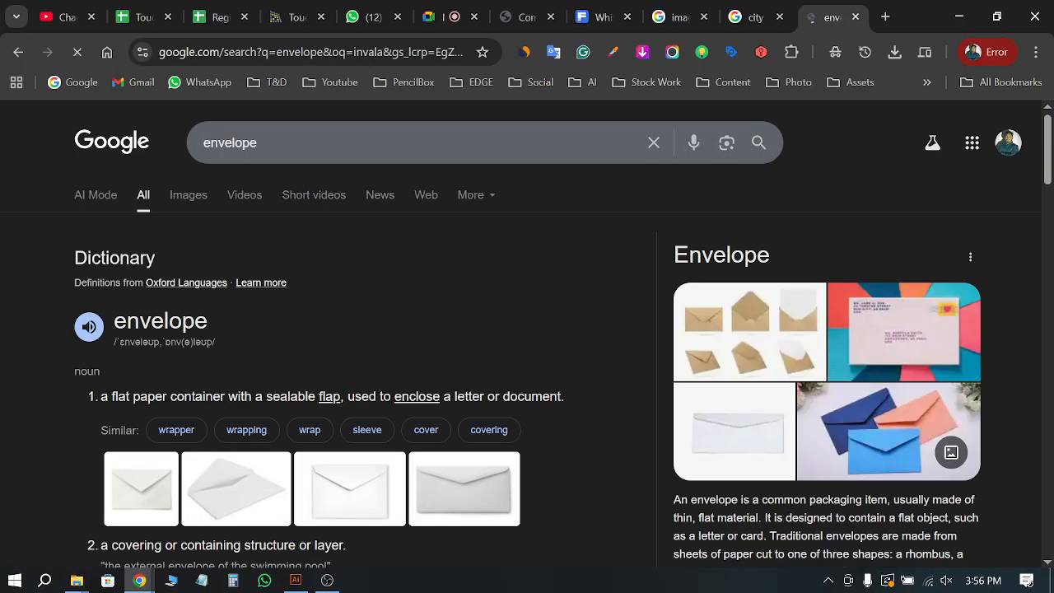
click(178, 199)
Step: Preview the flat Vecteezy envelope template, and from its related images open the E-print template with the blue flap
scroll(313, 299, down, 1)
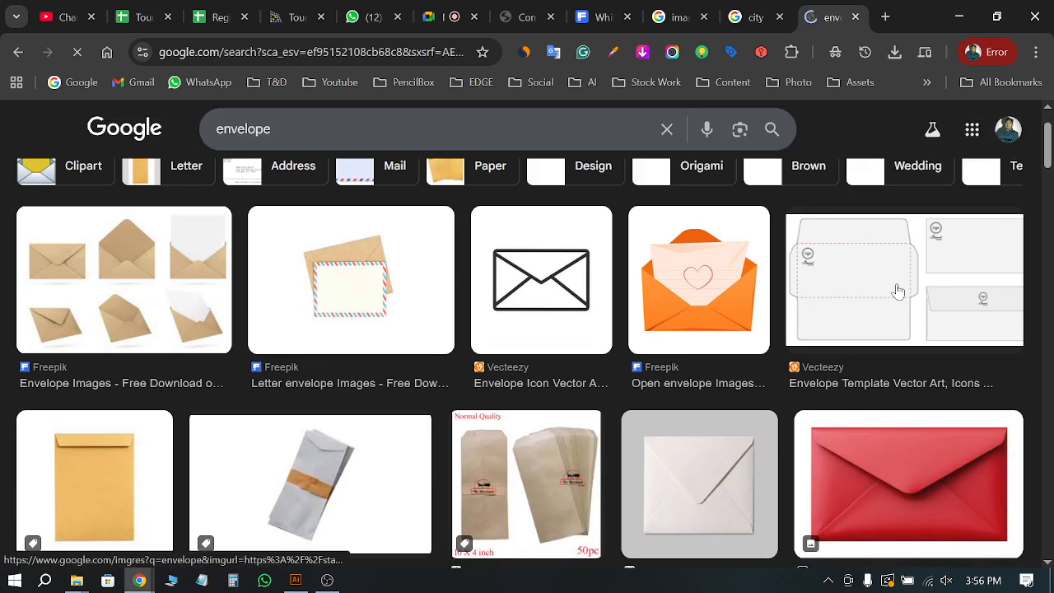
click(839, 286)
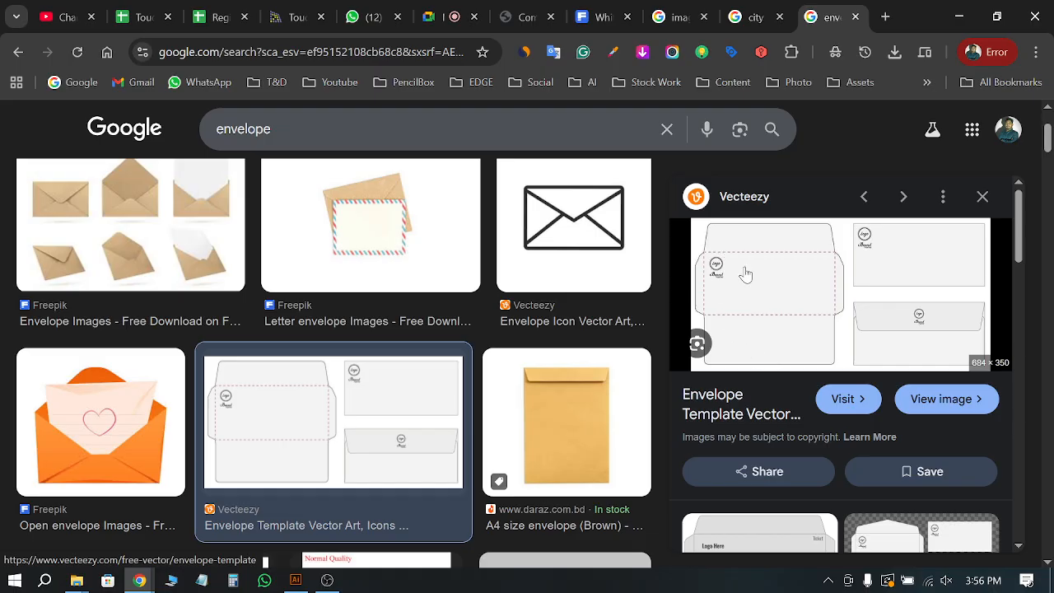
scroll(411, 334, down, 2)
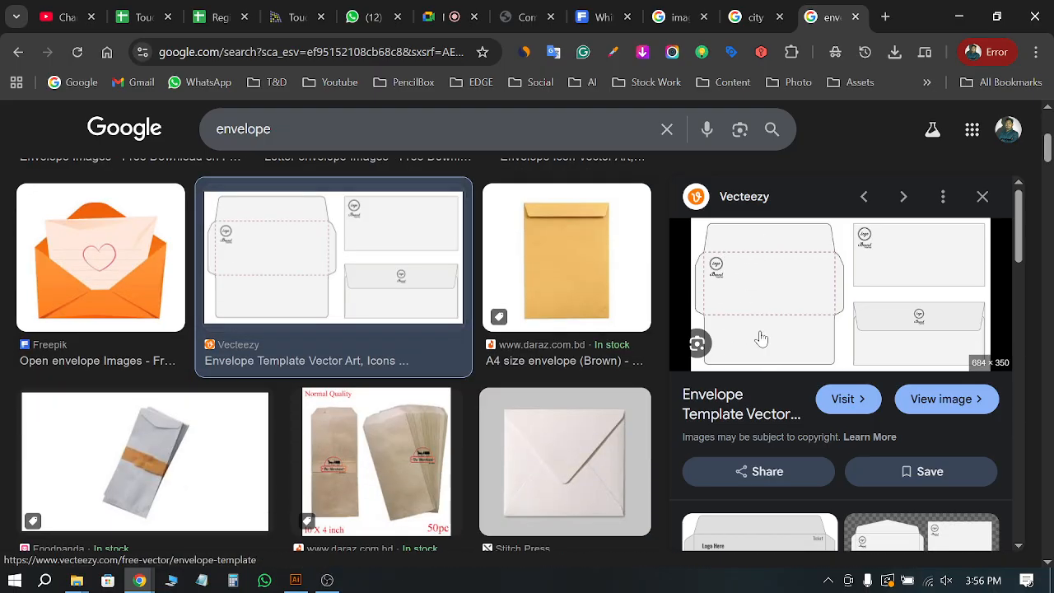
scroll(741, 341, down, 3)
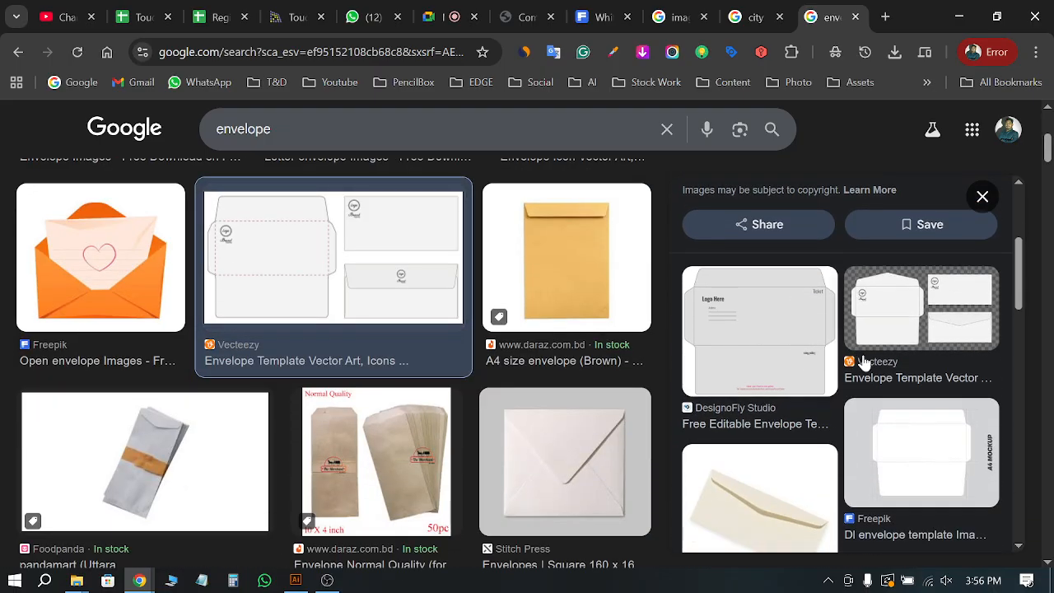
scroll(865, 362, down, 2)
scroll(873, 369, down, 4)
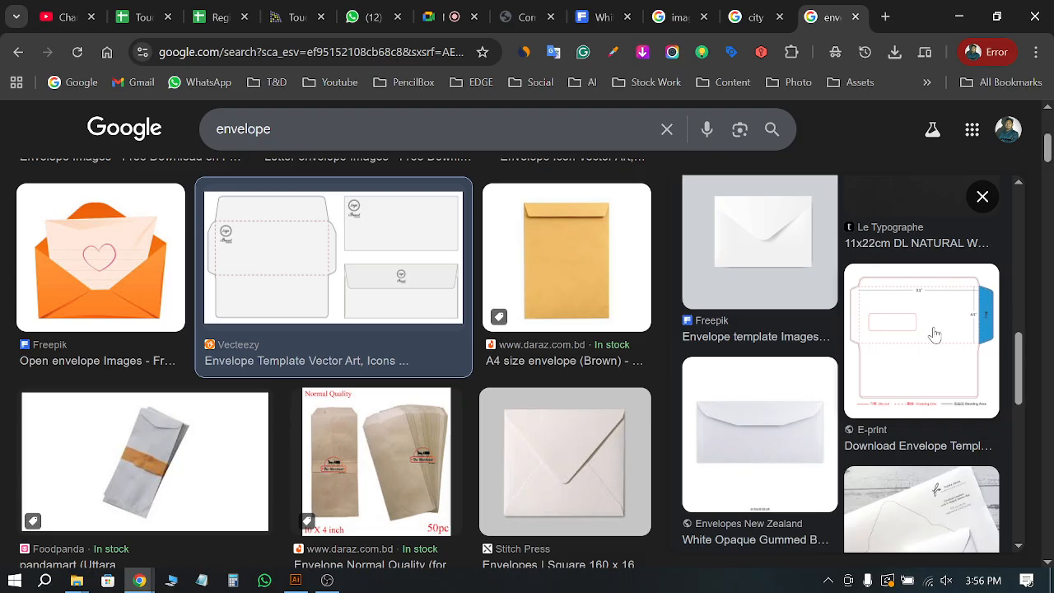
click(939, 331)
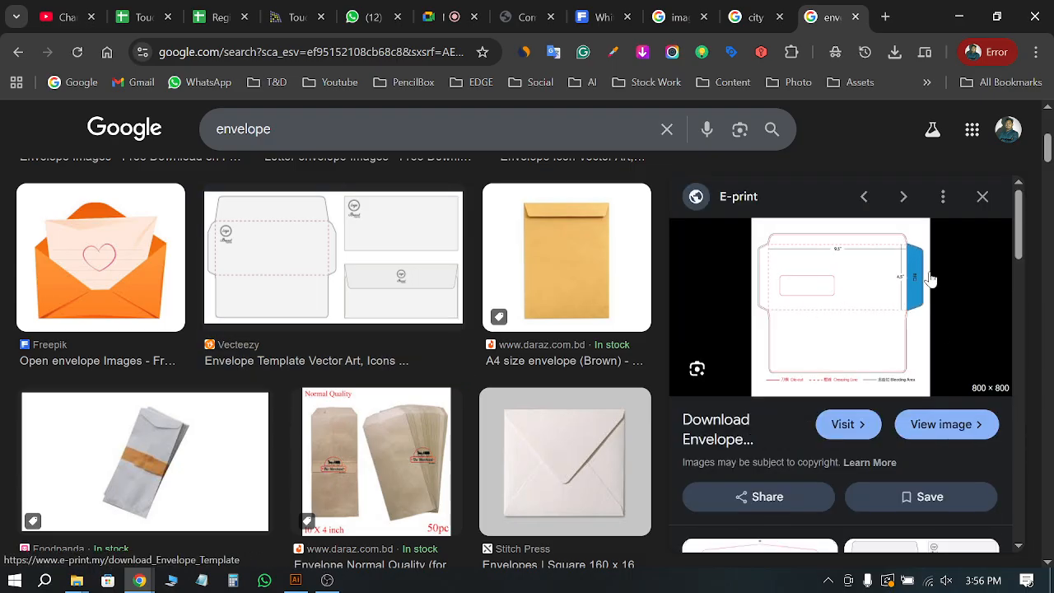
Step: Browse further down the envelope image results for more envelope shapes and styles
scroll(365, 287, down, 2)
scroll(365, 287, up, 2)
scroll(370, 292, down, 5)
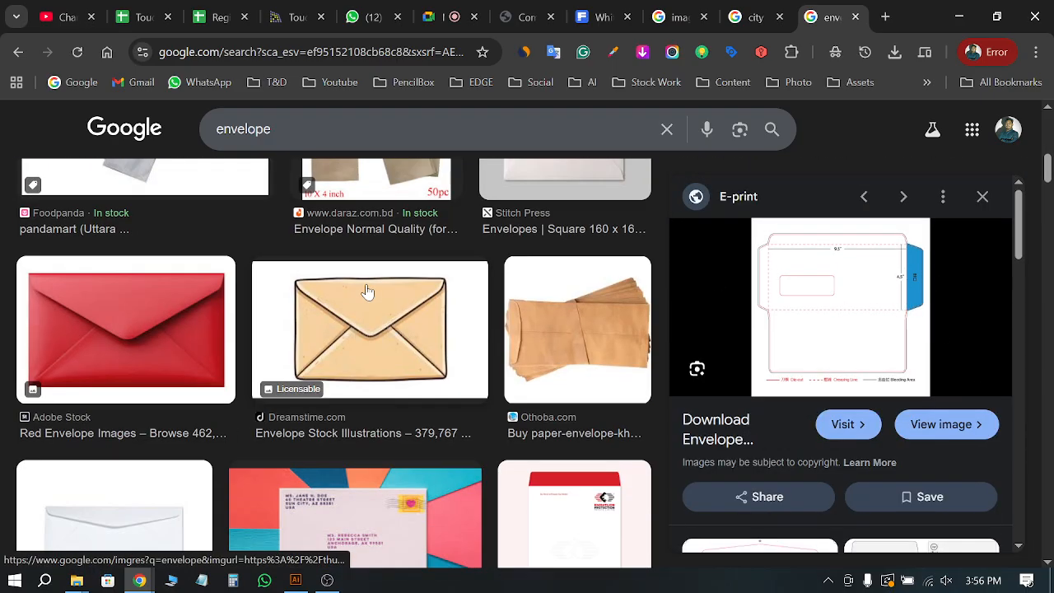
scroll(368, 294, down, 1)
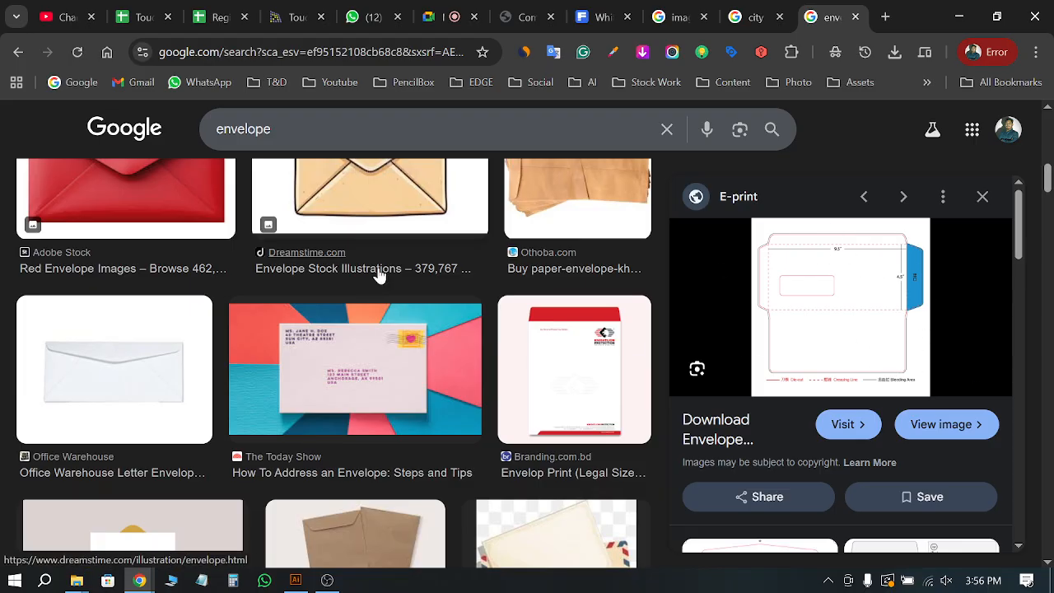
scroll(356, 297, down, 3)
scroll(355, 297, down, 10)
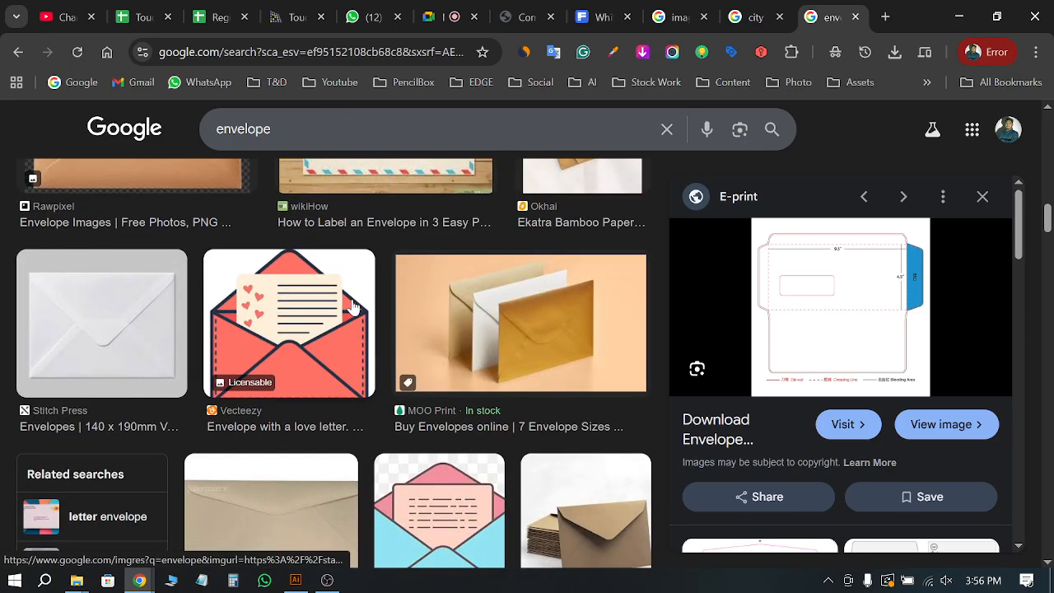
scroll(352, 307, down, 1)
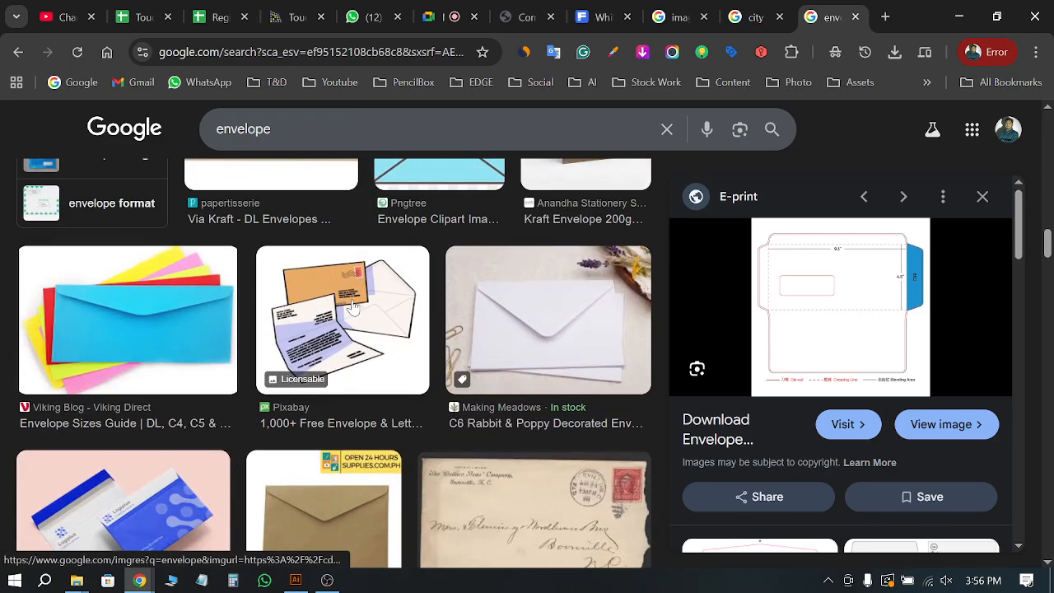
Step: Browse the envelope image results and preview the BannerBuzz custom envelope mockup with yellow diagonal stripes
scroll(352, 306, down, 2)
scroll(353, 306, down, 5)
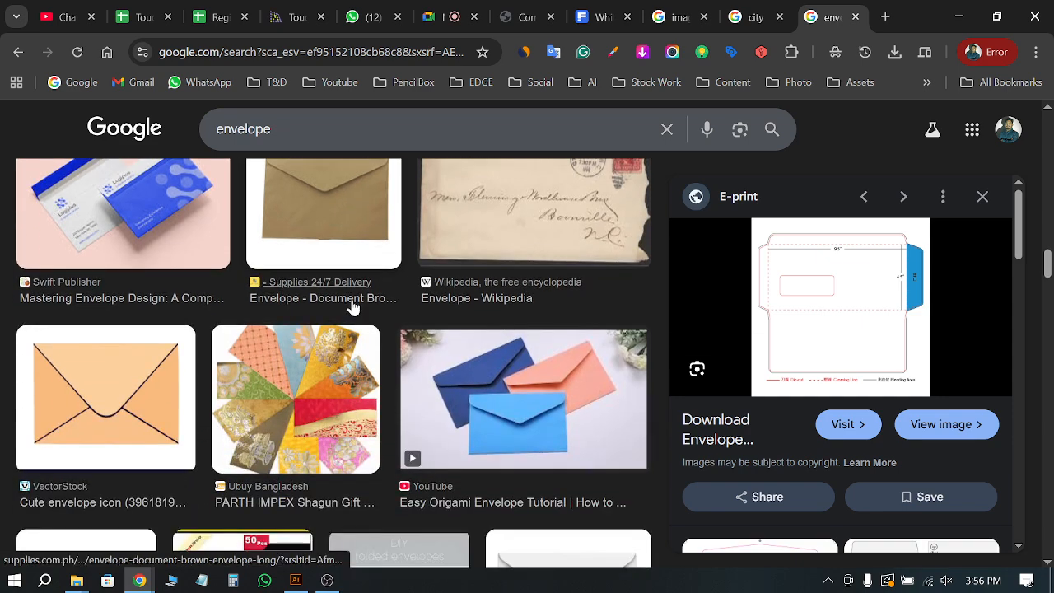
scroll(352, 306, down, 3)
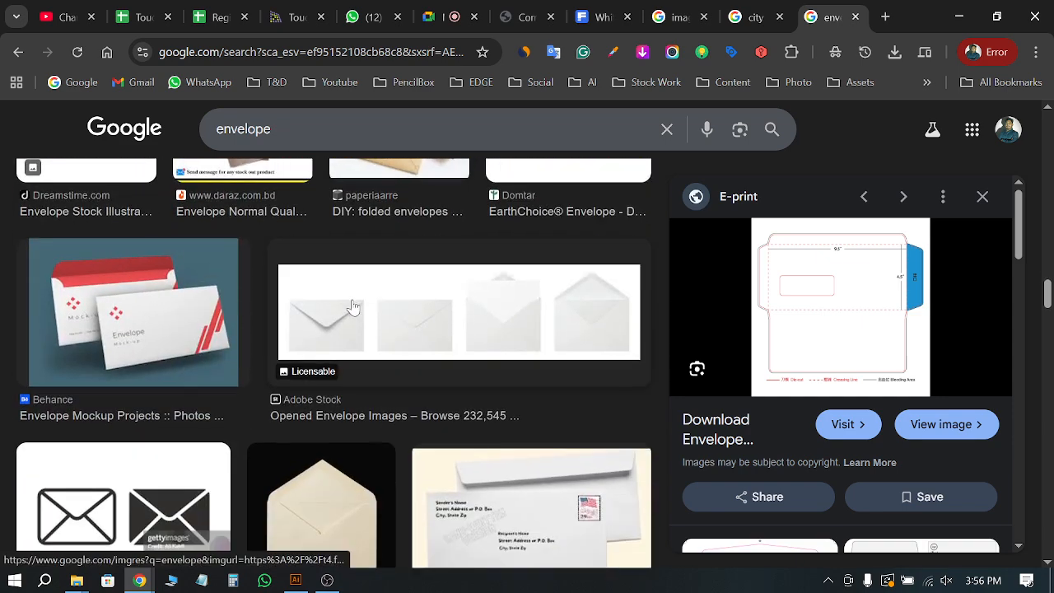
scroll(353, 306, down, 2)
scroll(352, 307, down, 3)
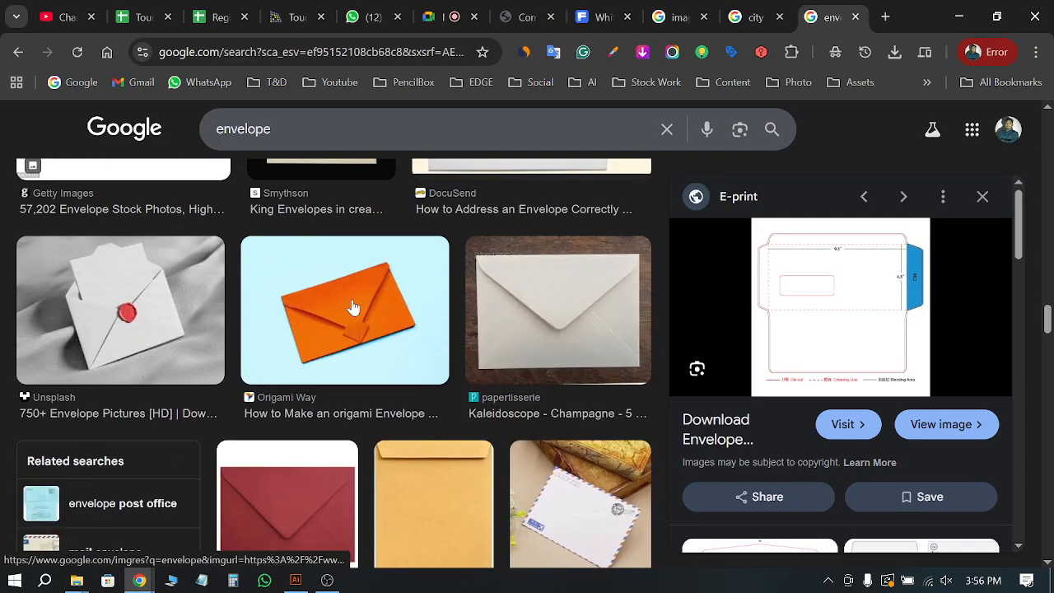
scroll(352, 306, down, 5)
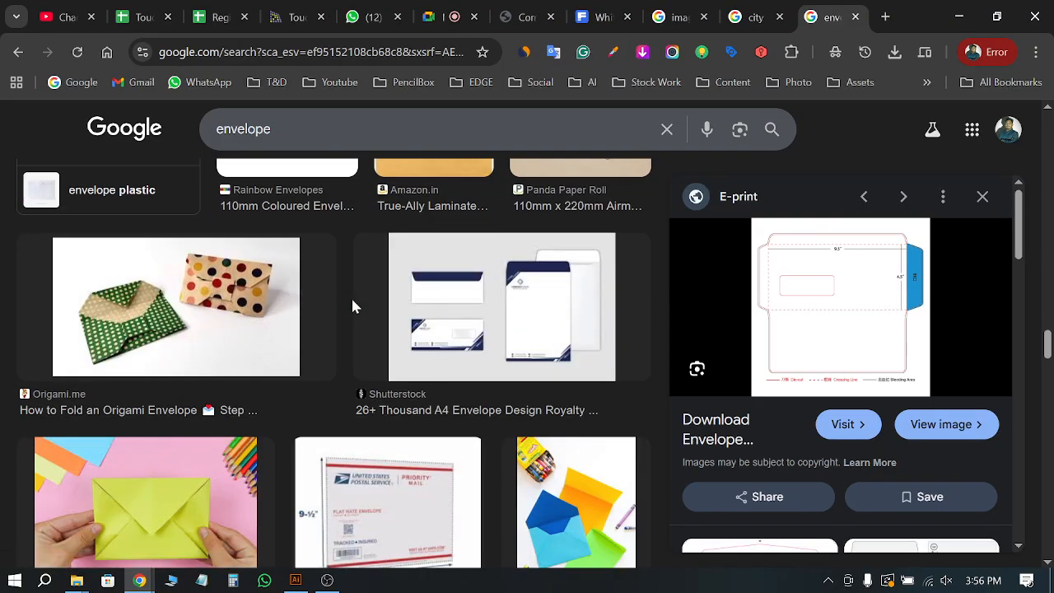
scroll(352, 306, down, 3)
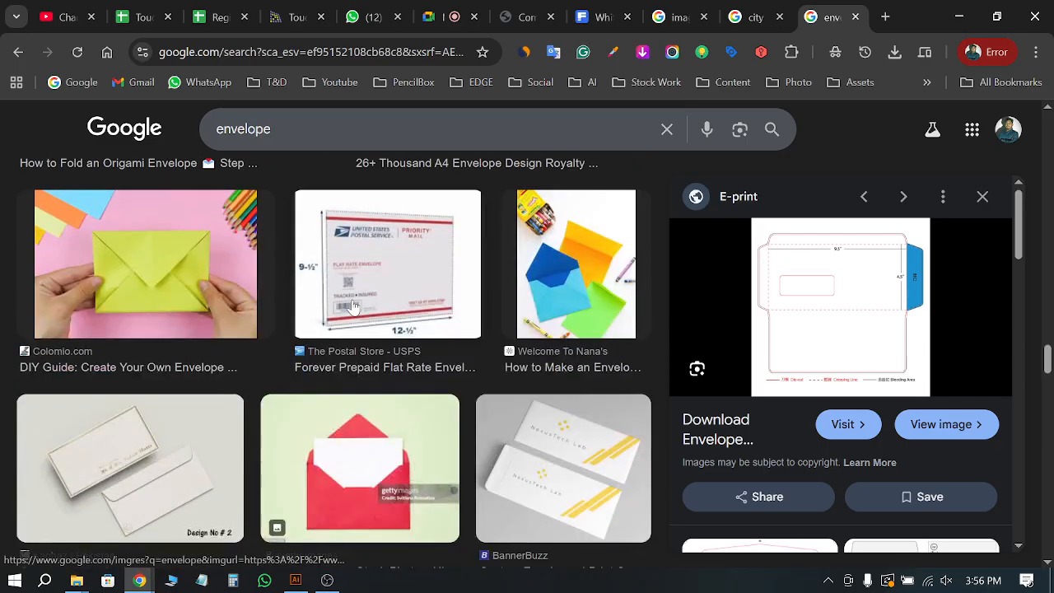
scroll(352, 306, down, 1)
scroll(353, 306, down, 2)
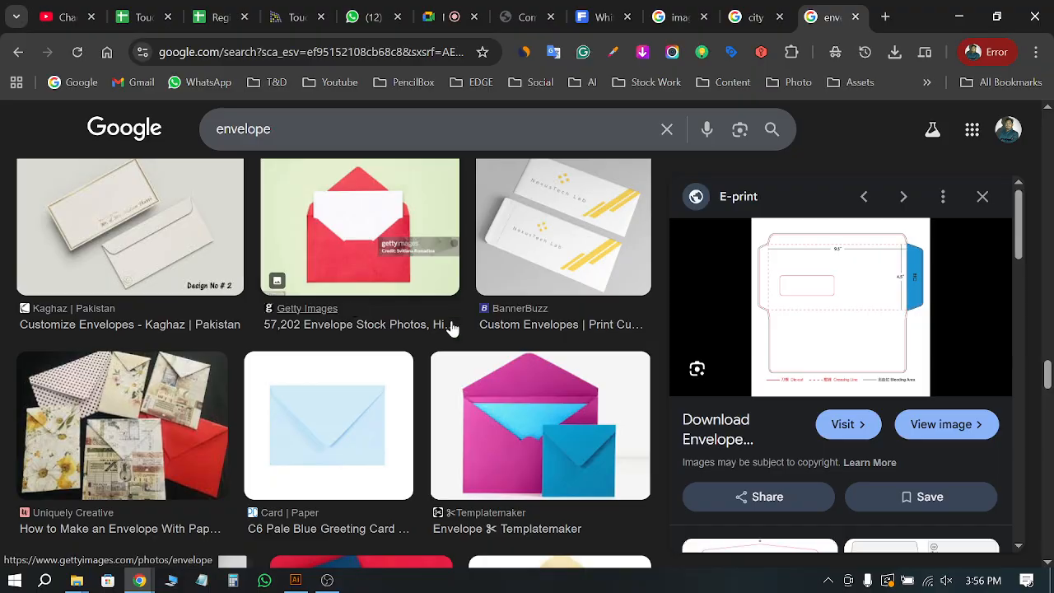
click(576, 277)
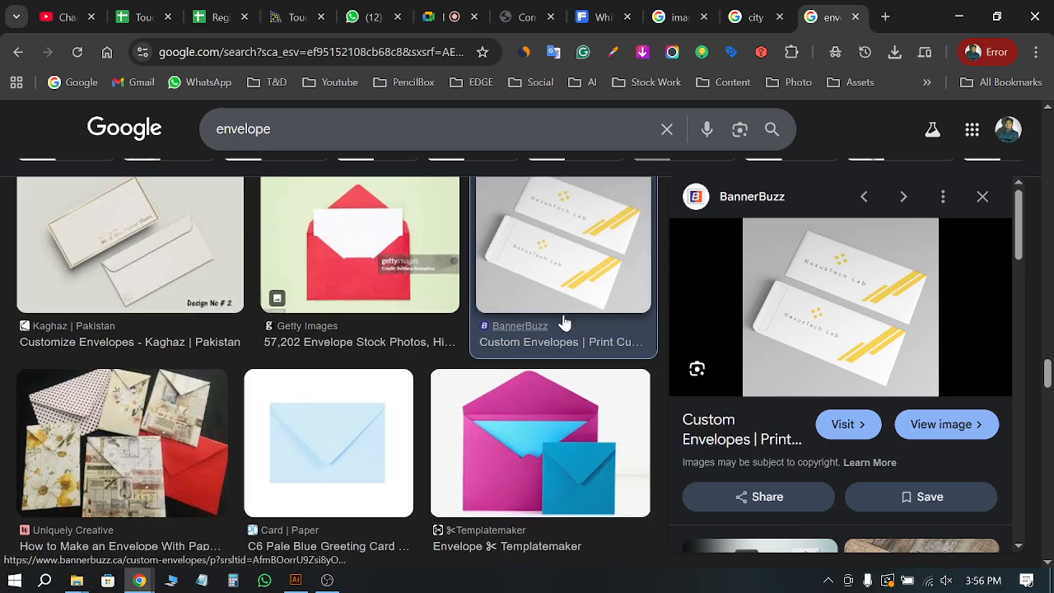
Step: Look through the remaining envelope image results, comparing flap styles, window envelopes and branded designs
scroll(565, 320, down, 3)
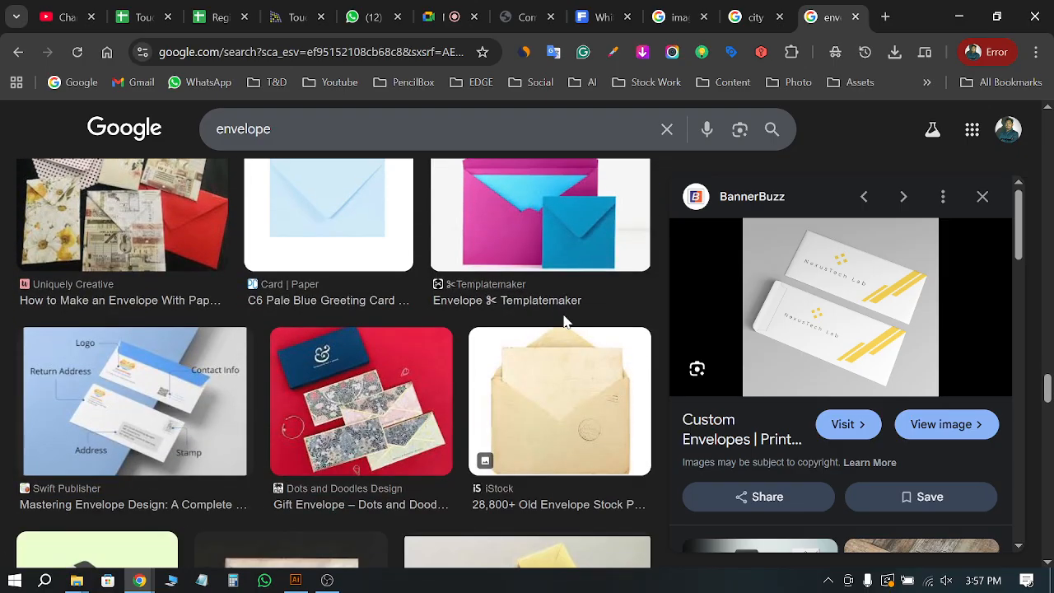
scroll(565, 320, down, 12)
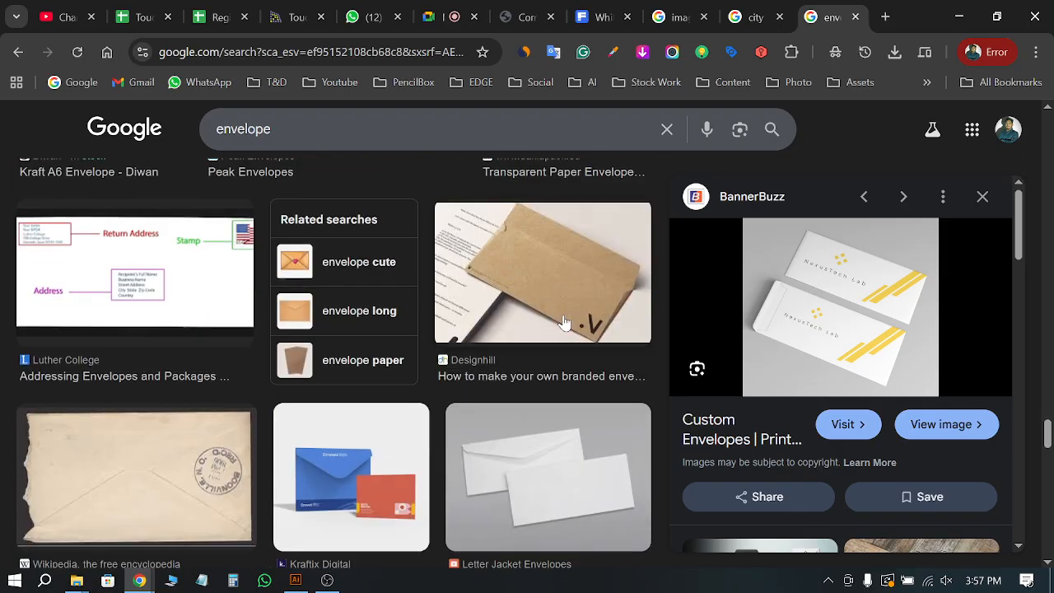
scroll(565, 322, down, 4)
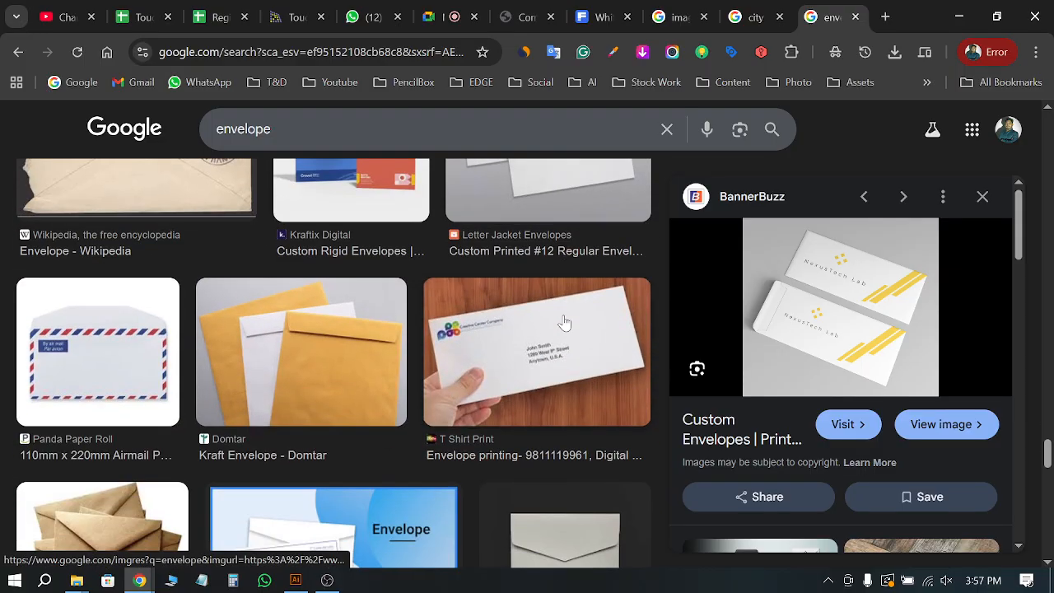
scroll(564, 322, down, 3)
scroll(565, 322, down, 8)
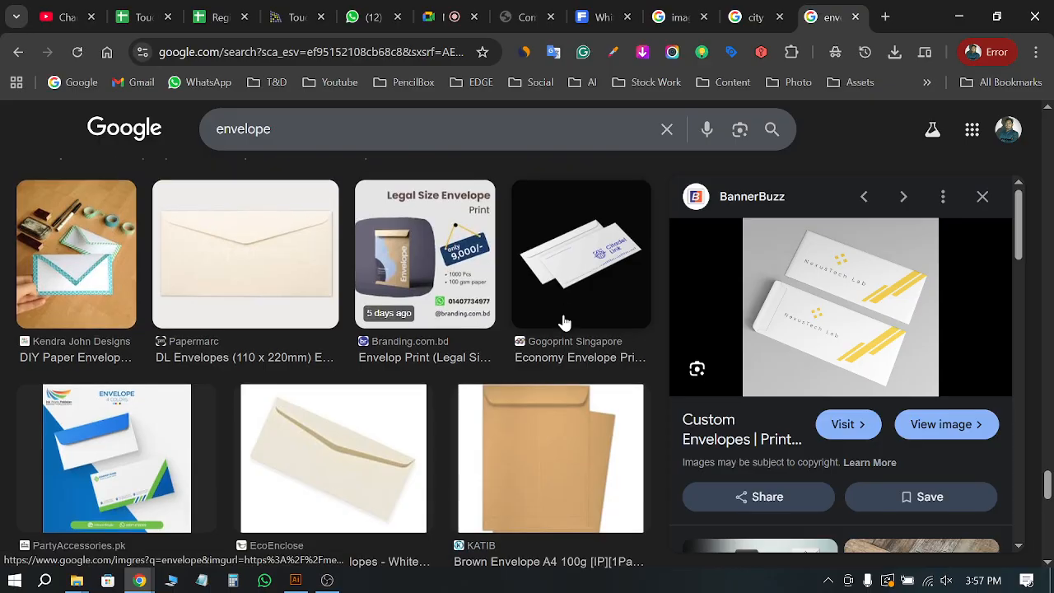
scroll(564, 319, down, 5)
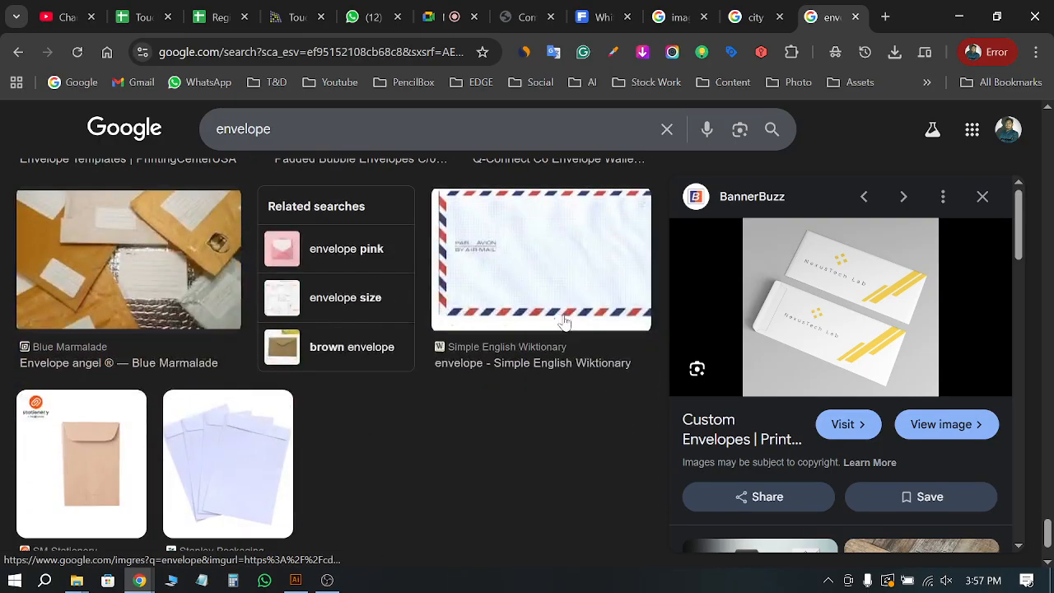
scroll(565, 322, down, 6)
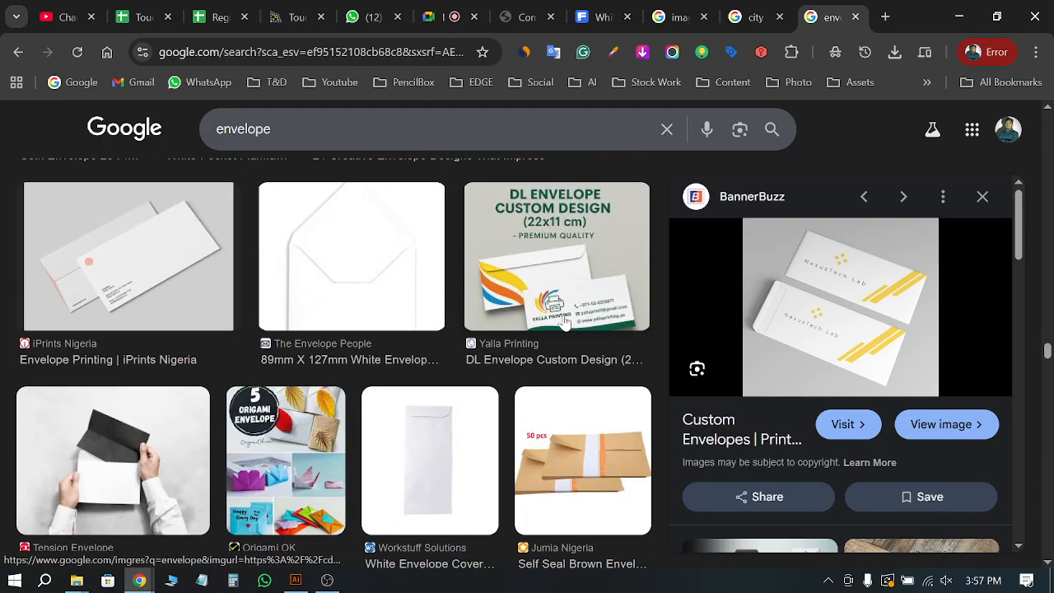
scroll(565, 322, down, 3)
scroll(565, 322, down, 4)
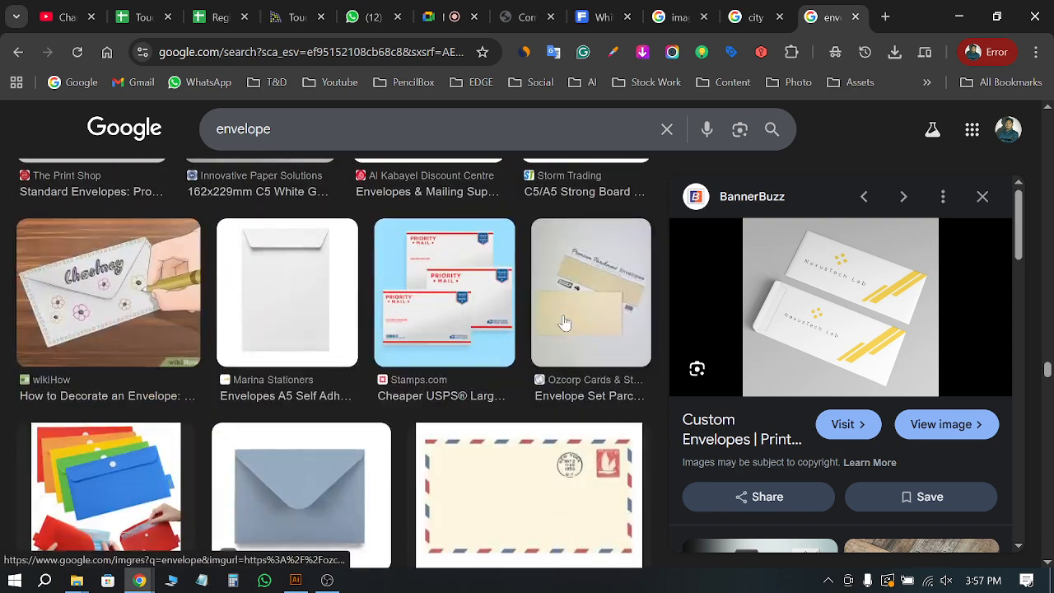
scroll(565, 322, down, 2)
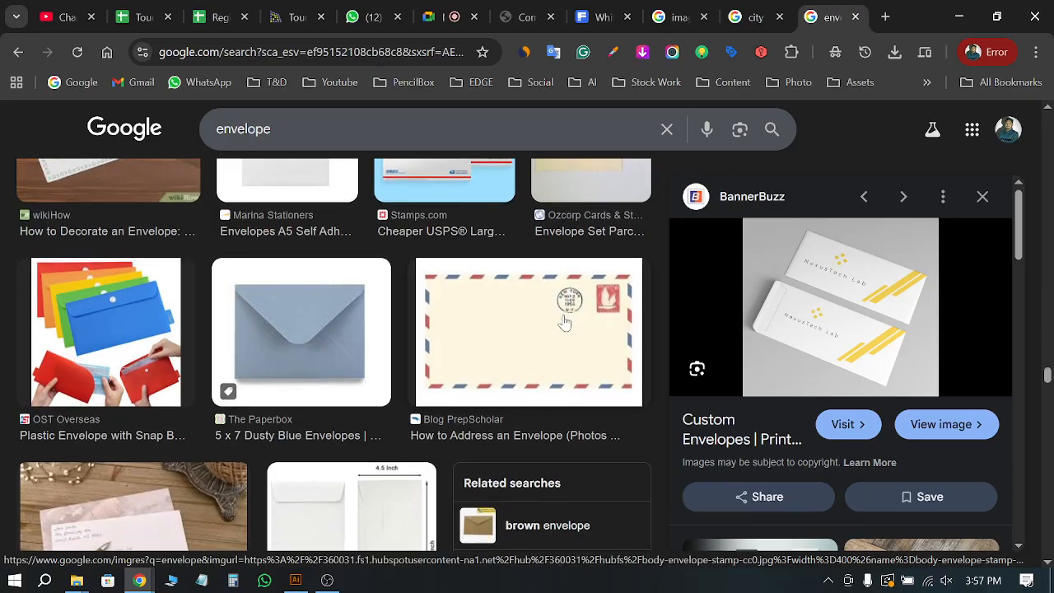
scroll(565, 321, down, 4)
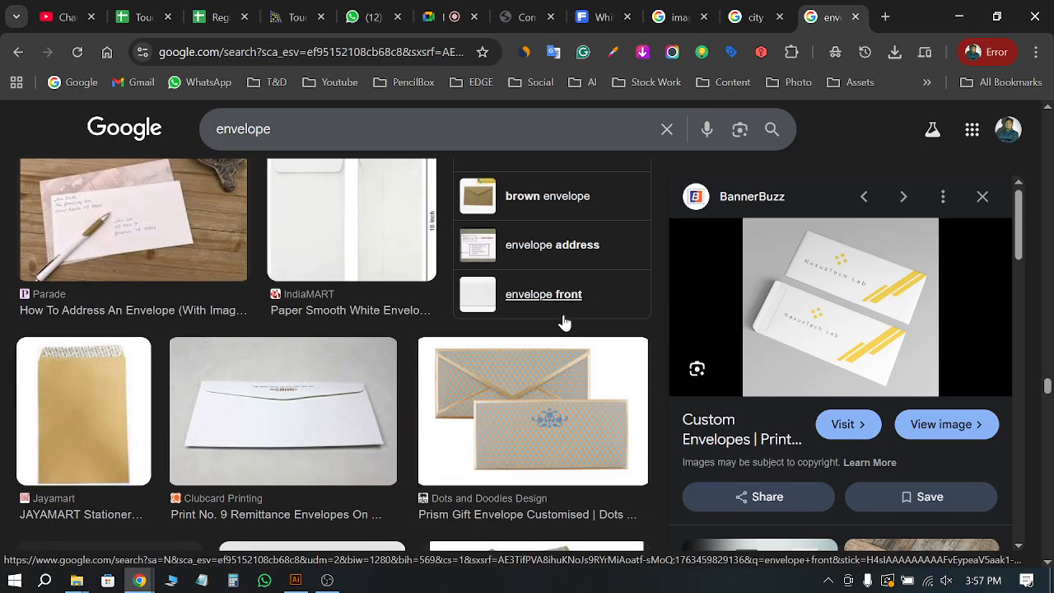
scroll(564, 322, down, 10)
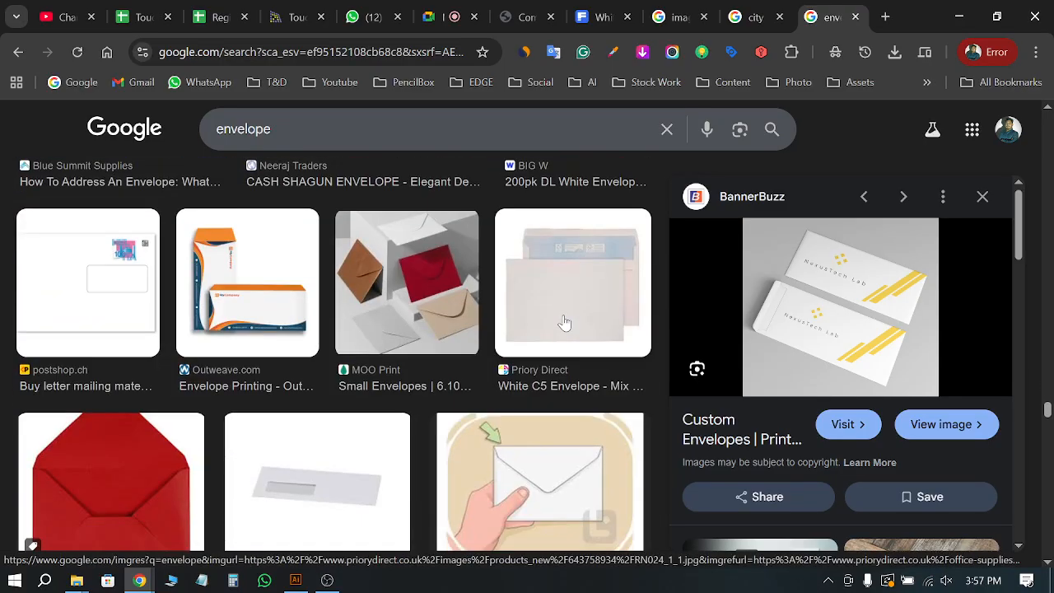
scroll(565, 322, down, 3)
scroll(565, 322, up, 3)
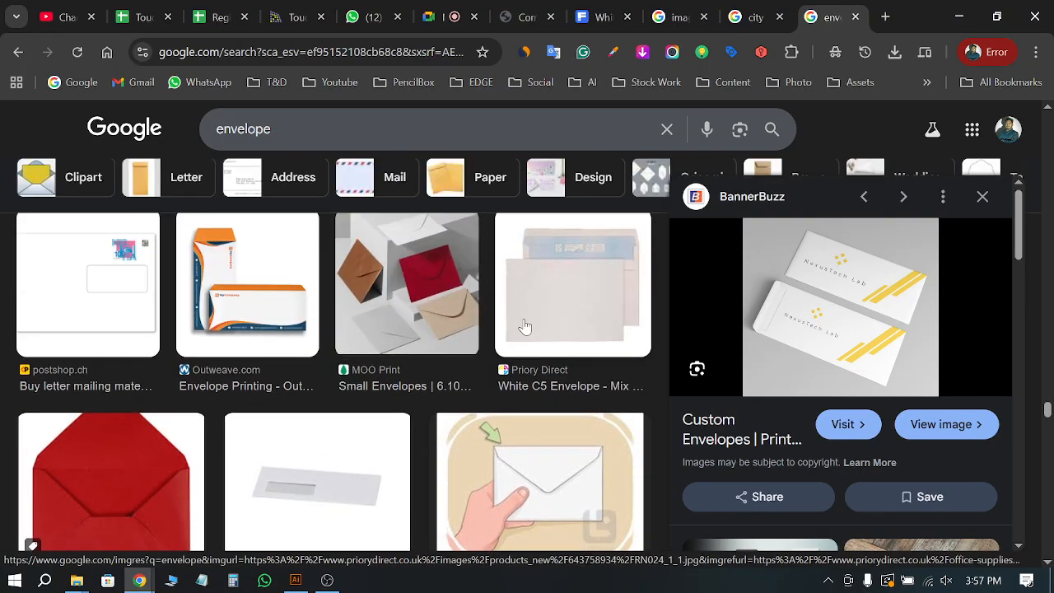
scroll(494, 310, down, 2)
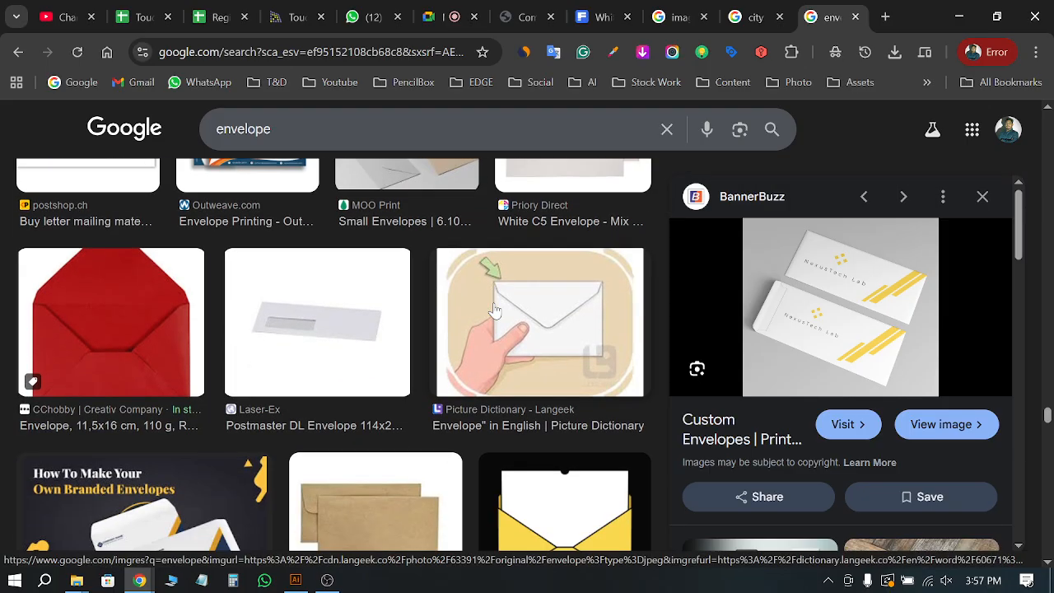
scroll(512, 305, down, 3)
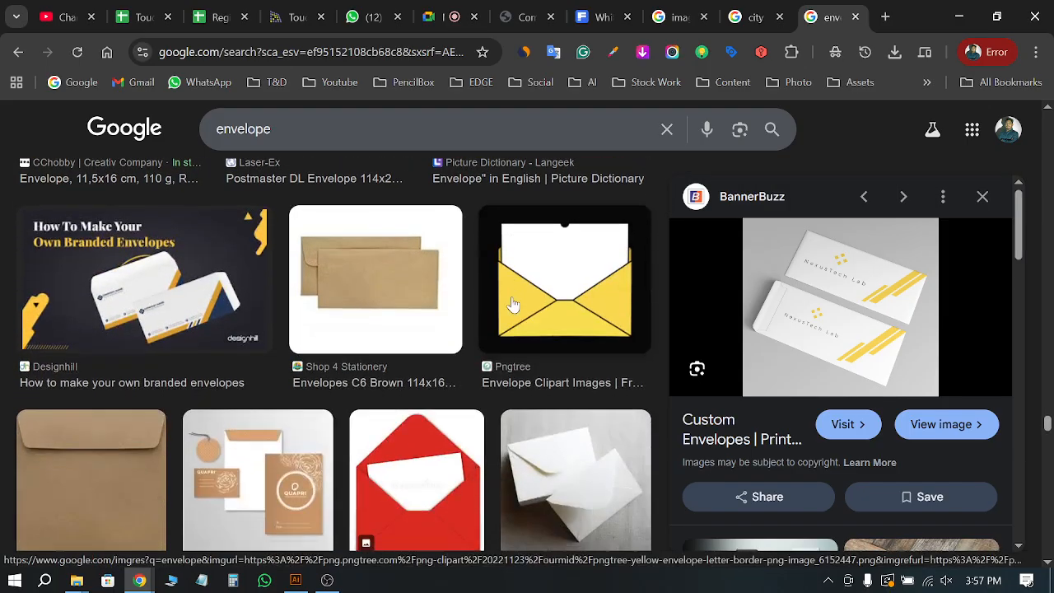
Step: Copy the previewed BannerBuzz envelope image, switch to Illustrator, paste it and move it clear of the orange mockup image
right_click(857, 301)
click(699, 422)
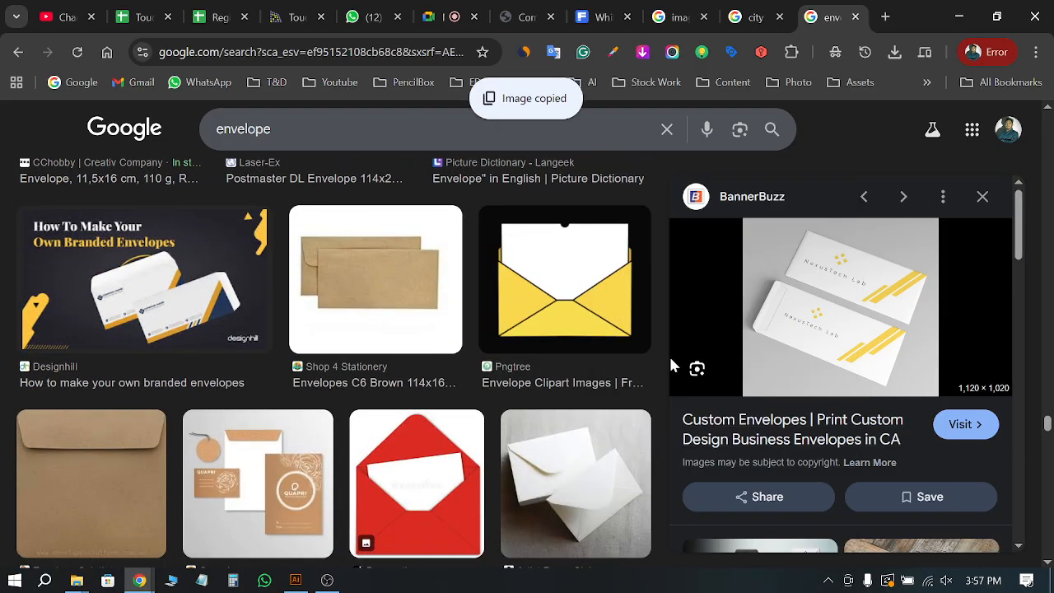
click(959, 16)
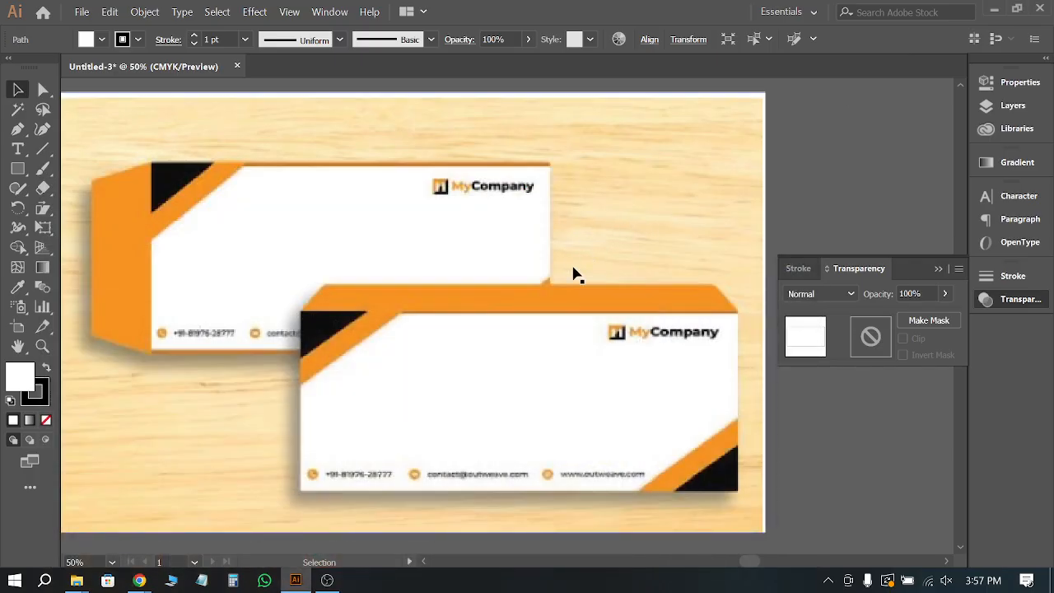
key(ctrl+v)
scroll(428, 212, down, 5)
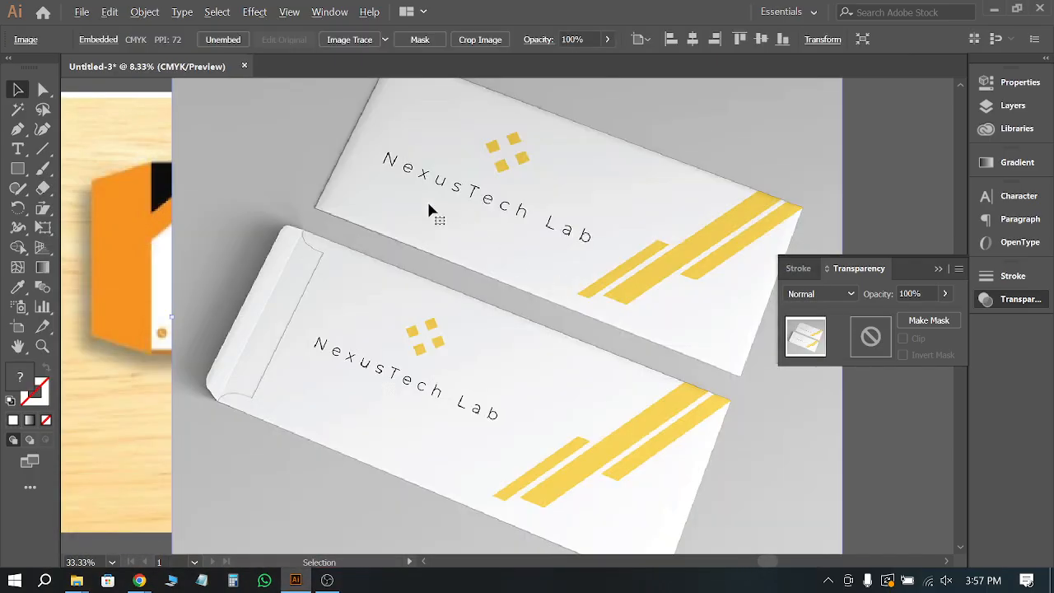
drag(445, 220, 624, 249)
Step: Examine the pasted envelope mockup, including the closed side flap and fold lines on its lower envelope
scroll(646, 272, up, 5)
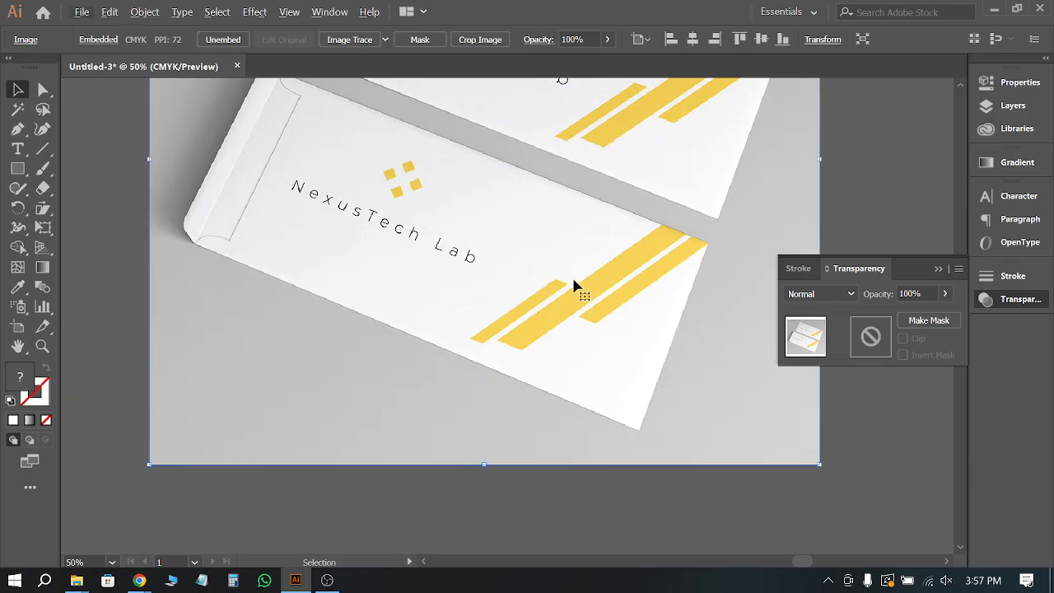
scroll(535, 305, up, 2)
scroll(486, 304, up, 1)
scroll(565, 255, down, 1)
scroll(614, 206, up, 1)
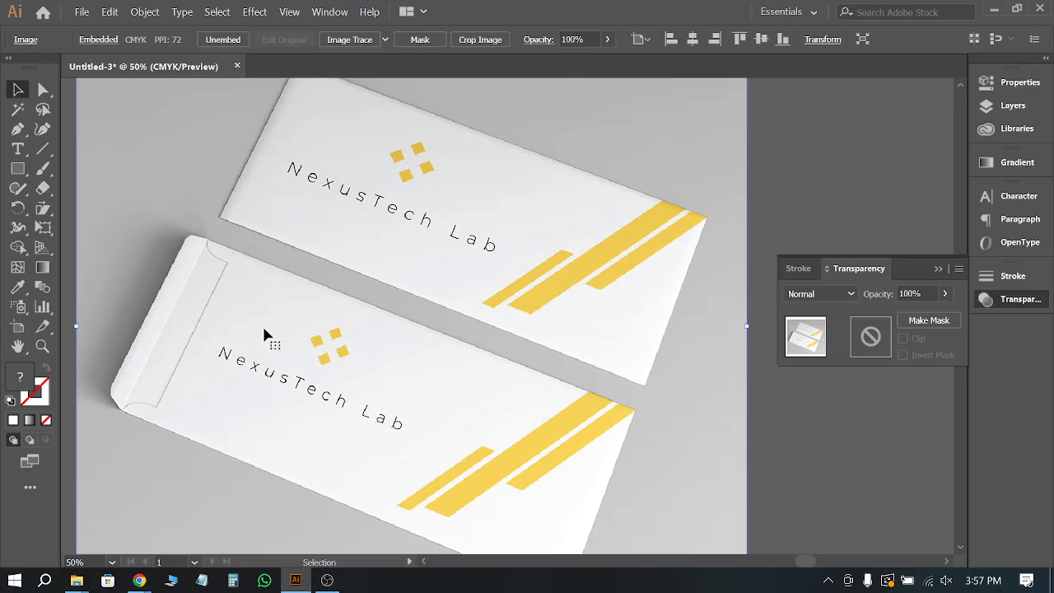
scroll(280, 334, down, 3)
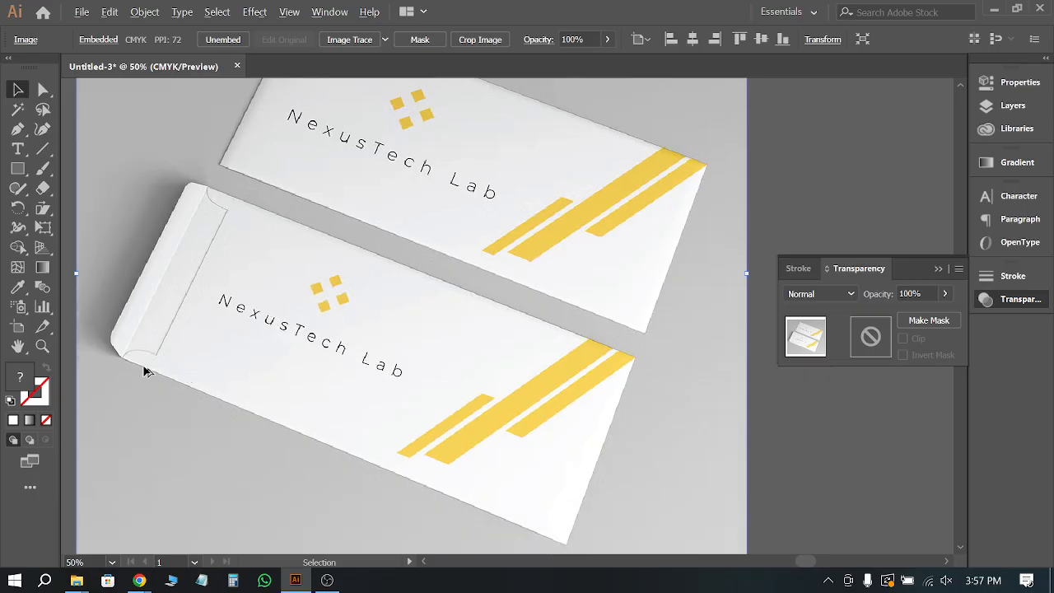
scroll(144, 370, up, 3)
scroll(423, 364, up, 5)
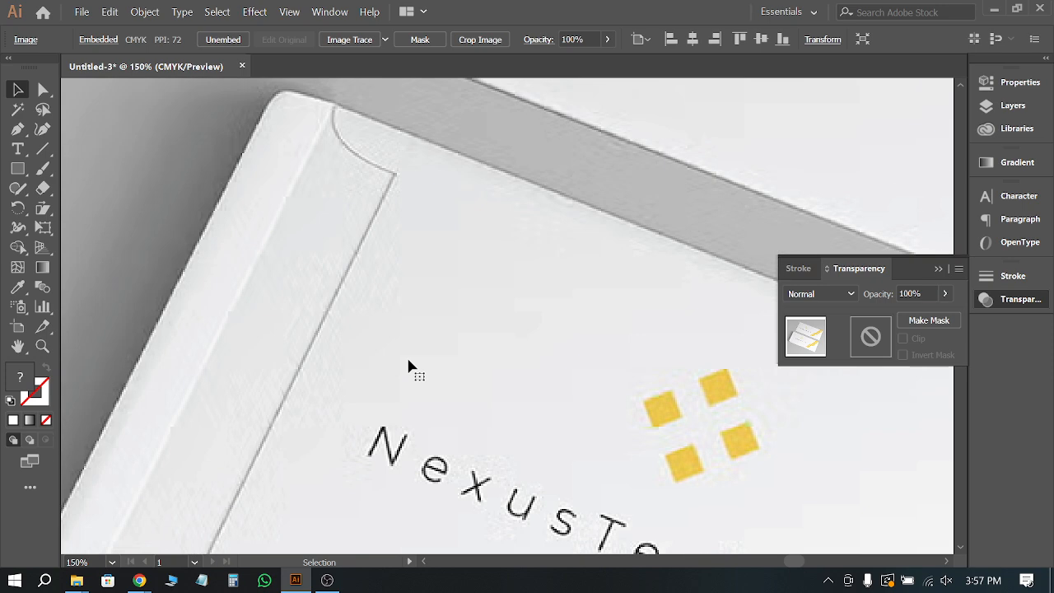
scroll(307, 173, down, 2)
scroll(247, 159, down, 1)
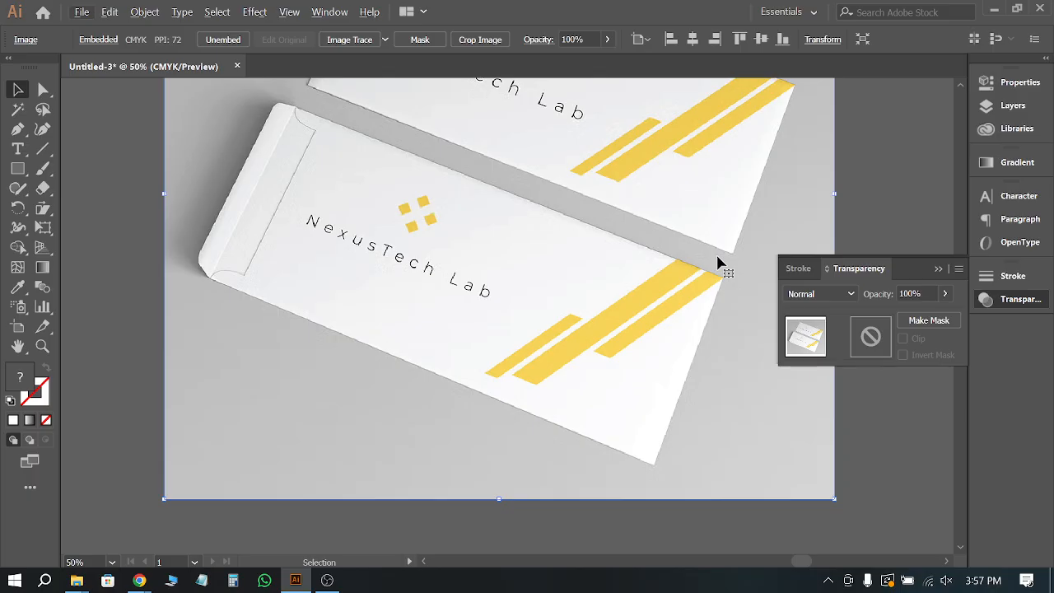
click(43, 168)
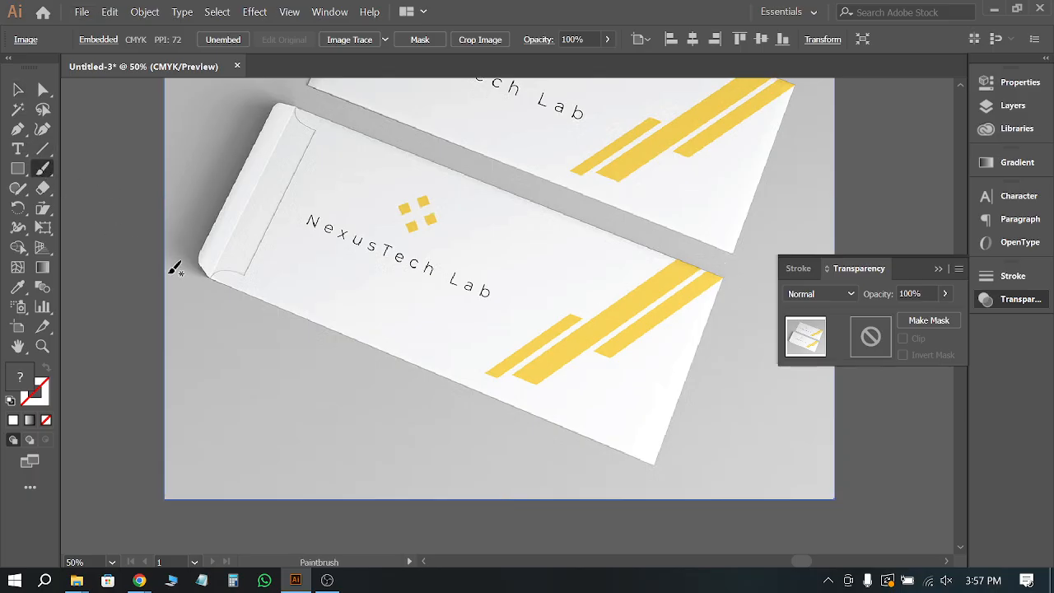
mouse_move(244, 291)
mouse_down()
mouse_move(587, 443)
mouse_move(653, 453)
mouse_up()
mouse_move(341, 123)
mouse_down()
mouse_move(404, 136)
mouse_move(667, 239)
mouse_move(730, 276)
mouse_up()
key(ctrl+z)
key(ctrl+z)
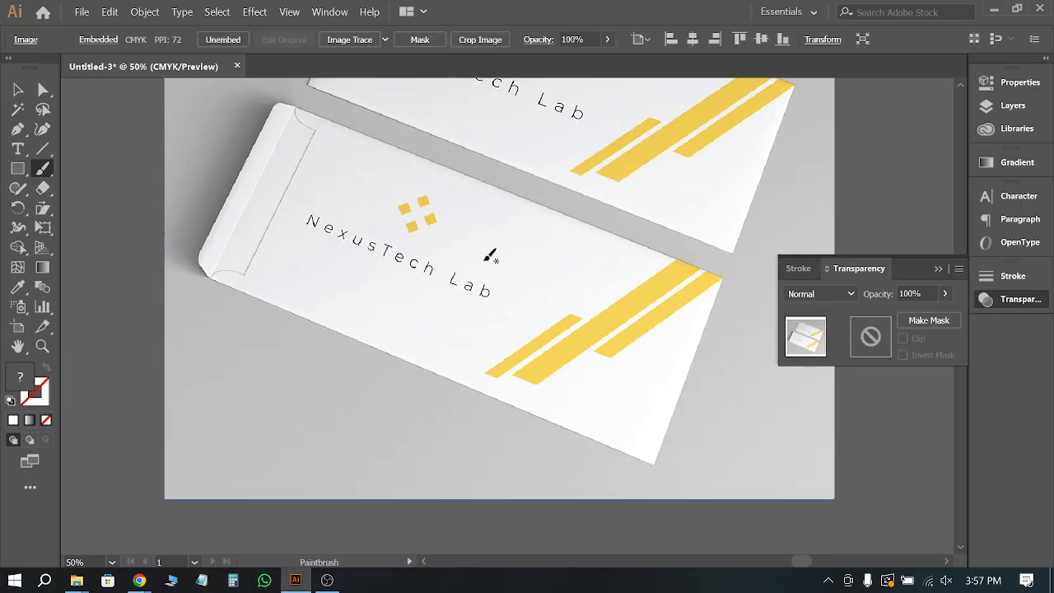
Step: Paint a freehand white Paintbrush line lengthwise across the middle of the lower envelope, from its flap to the opposite short edge
drag(286, 195, 436, 249)
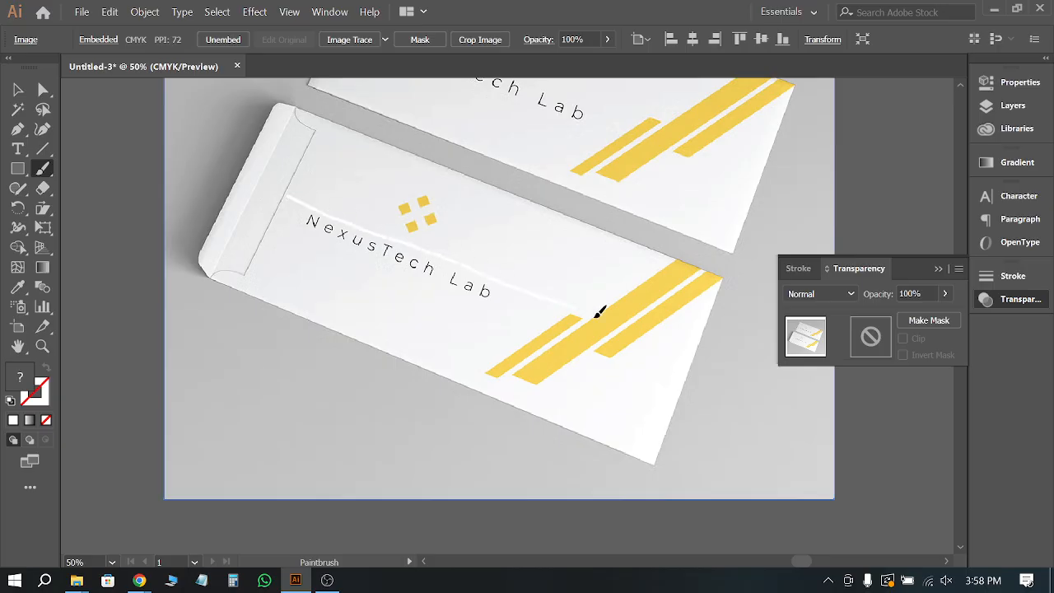
drag(702, 349, 704, 350)
click(18, 89)
Step: Examine the two stacked white panels beside the yellow rectangle, along with their handwritten size marks
key(ctrl+minus)
key(ctrl+minus)
key(ctrl+minus)
key(ctrl+minus)
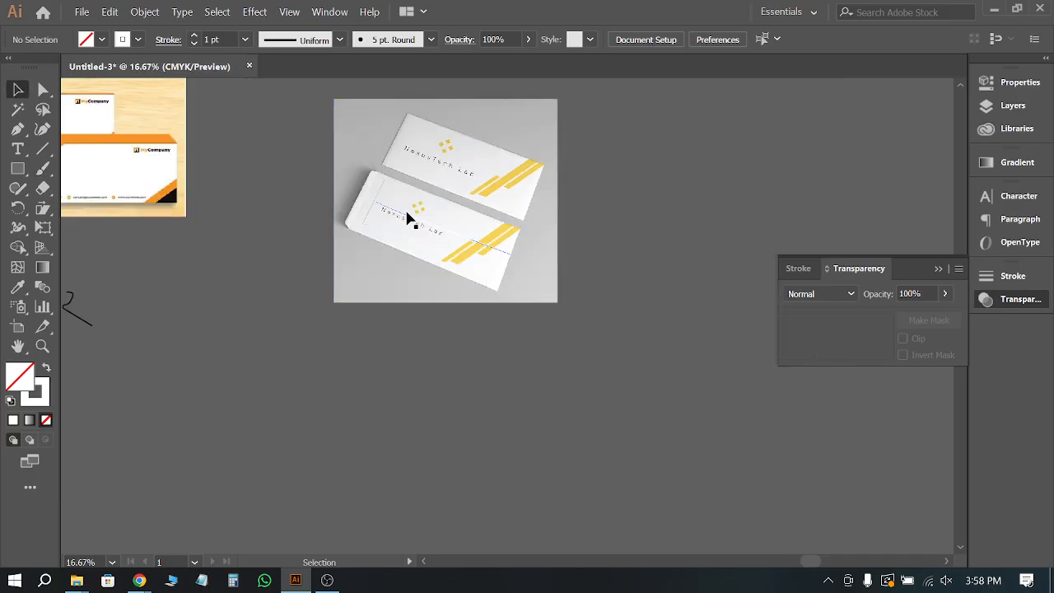
key(ctrl+minus)
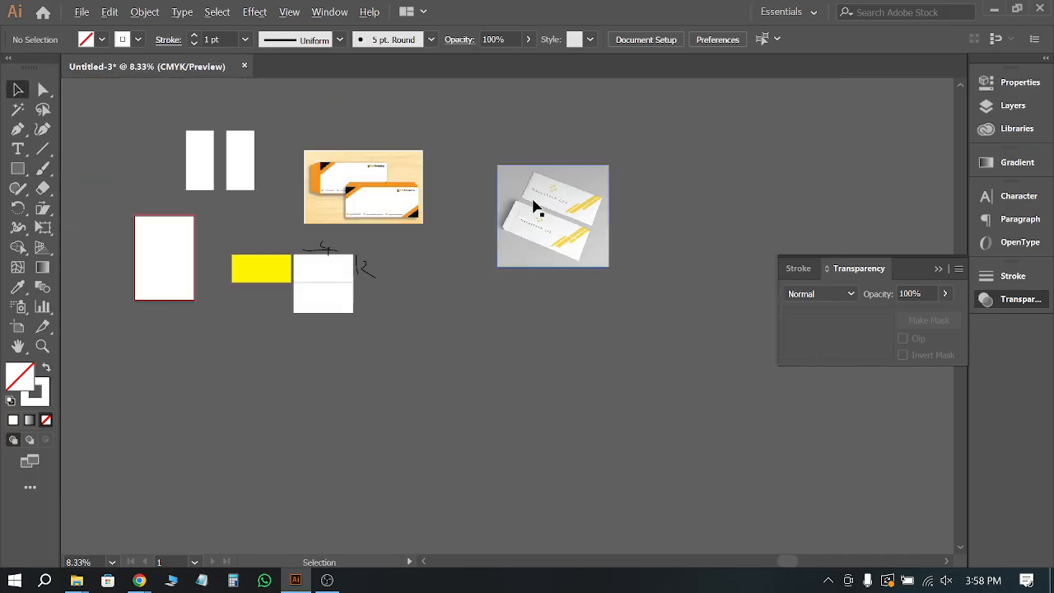
alt+scroll(536, 208, up, 1)
alt+scroll(680, 216, down, 1)
alt+scroll(355, 281, up, 3)
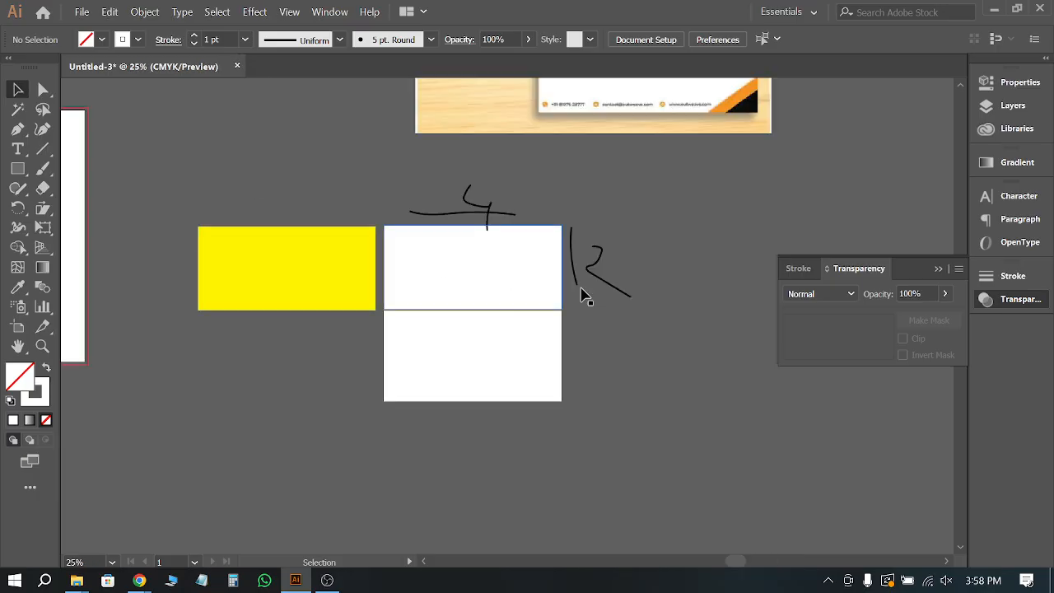
alt+scroll(651, 261, up, 2)
scroll(700, 232, down, 2)
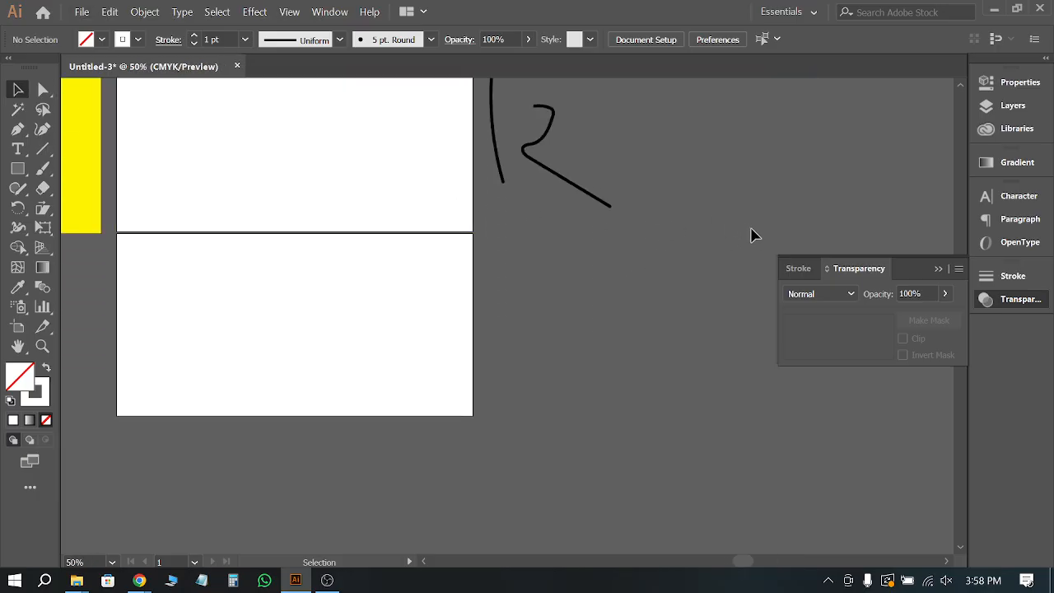
Step: Move the handwritten 12 from beside the upper white panel to just beside the handwritten 4 above it
alt+scroll(748, 231, down, 2)
alt+scroll(623, 203, up, 1)
click(587, 167)
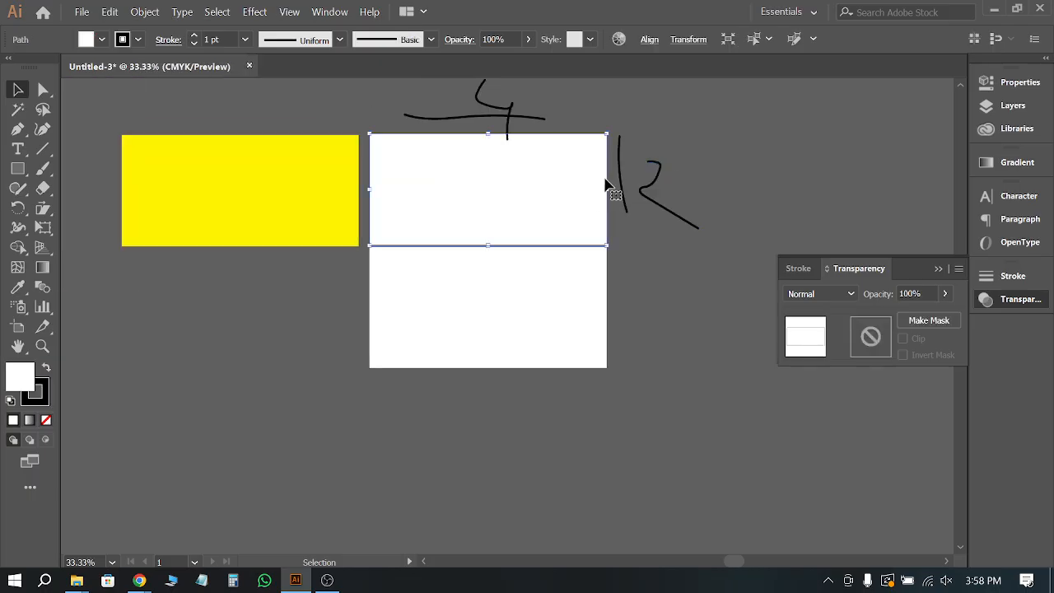
click(623, 212)
mouse_move(631, 203)
mouse_down()
mouse_move(564, 123)
mouse_move(556, 149)
mouse_up()
click(539, 216)
scroll(539, 216, down, 1)
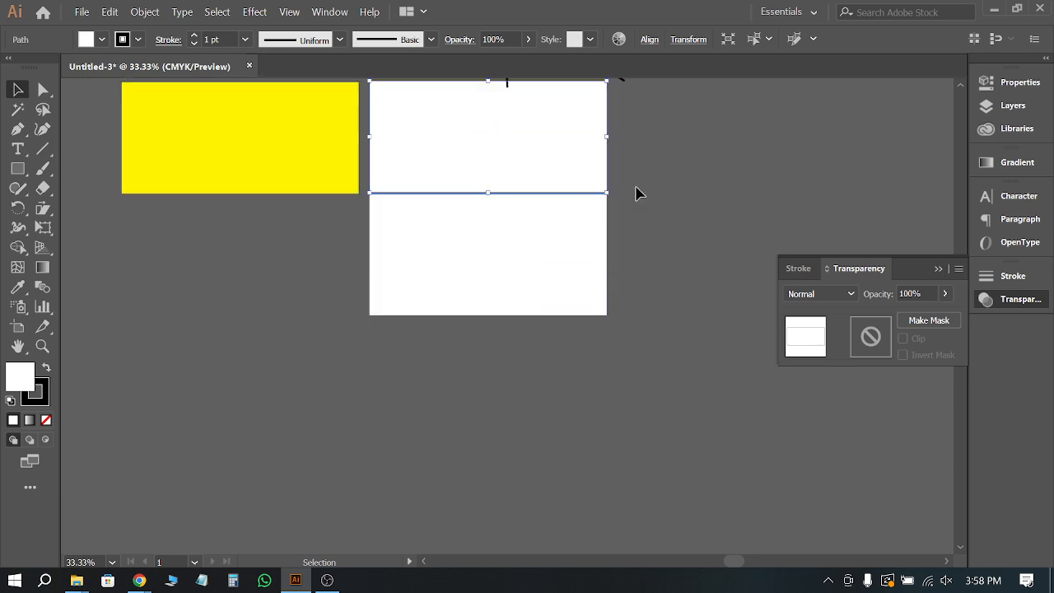
Step: Check the upper white panel's width and height in its Transform settings
scroll(598, 210, up, 1)
scroll(753, 214, up, 1)
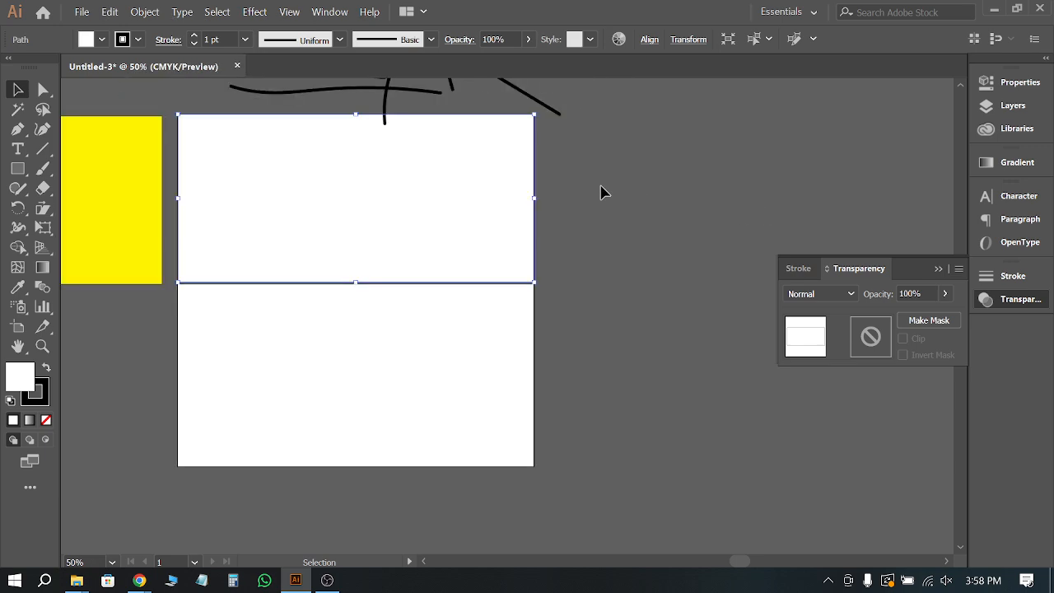
scroll(345, 185, down, 2)
scroll(358, 195, up, 2)
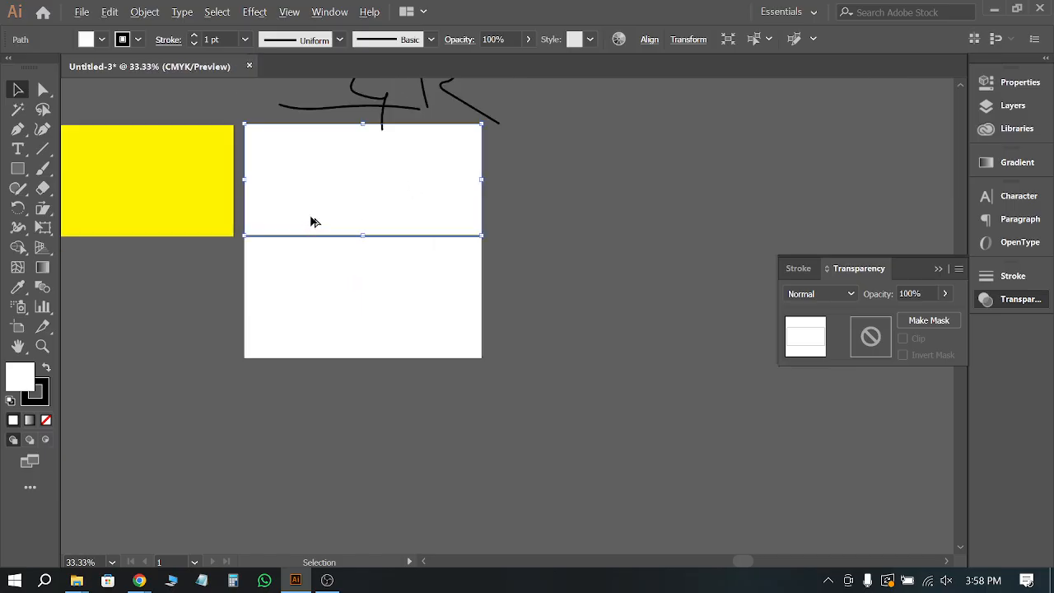
click(689, 42)
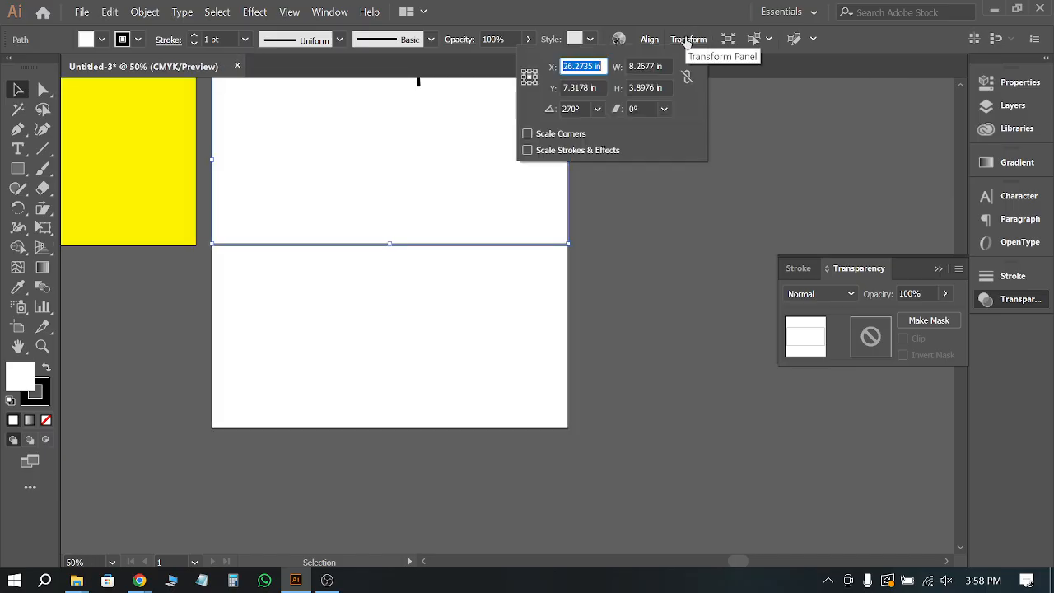
click(637, 66)
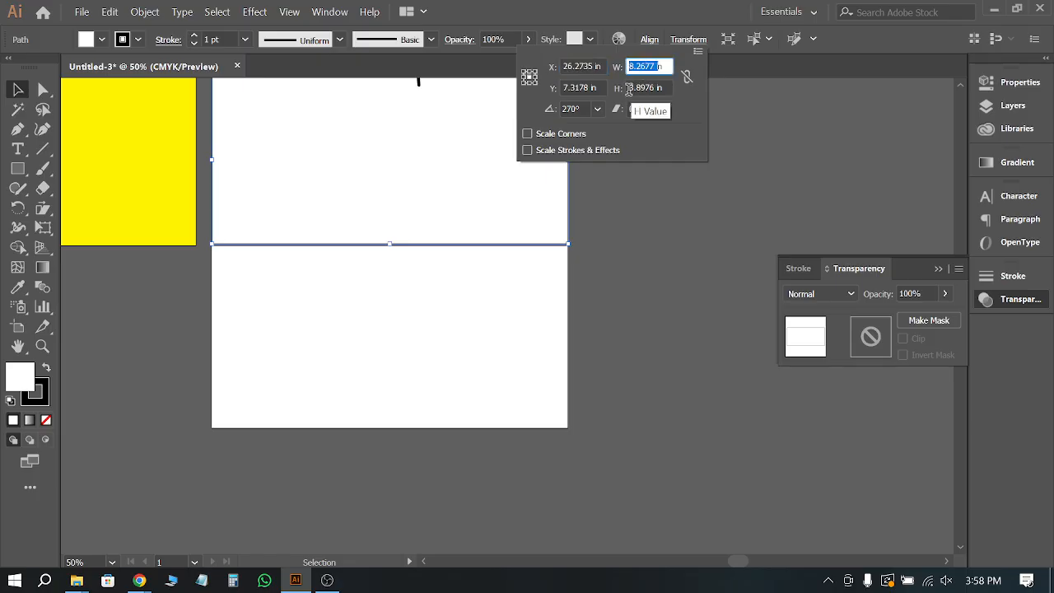
click(652, 87)
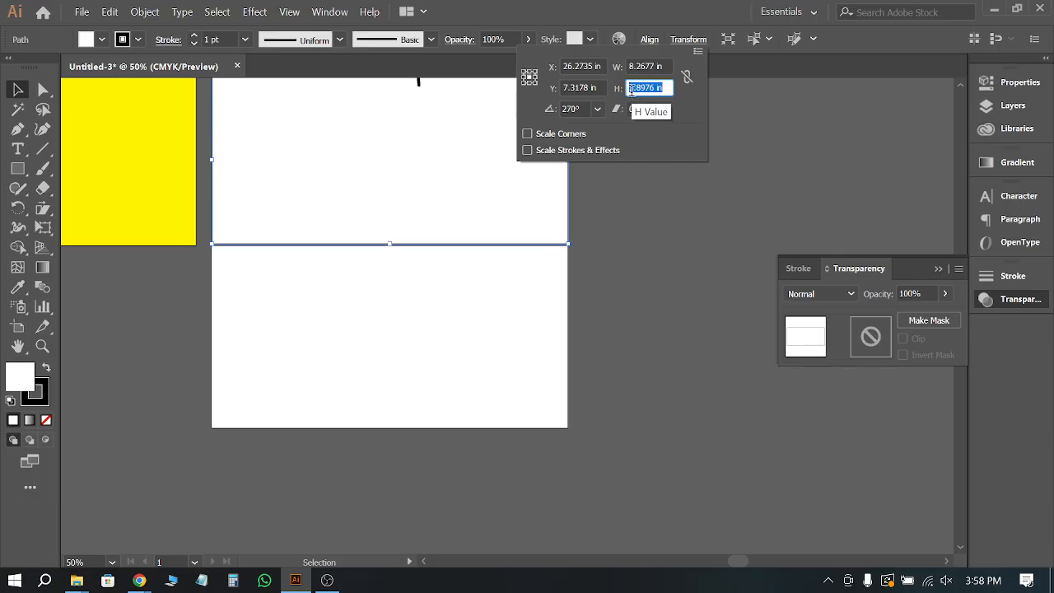
click(612, 219)
scroll(365, 211, down, 1)
Step: Resize the upper white panel to 8.5 in wide and 4 in high
click(457, 177)
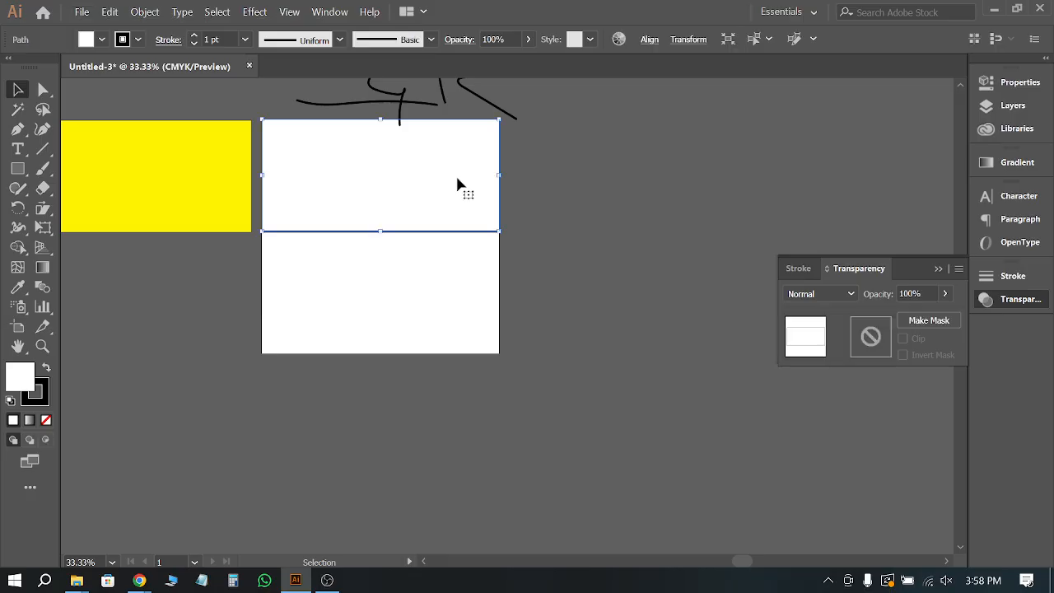
click(688, 39)
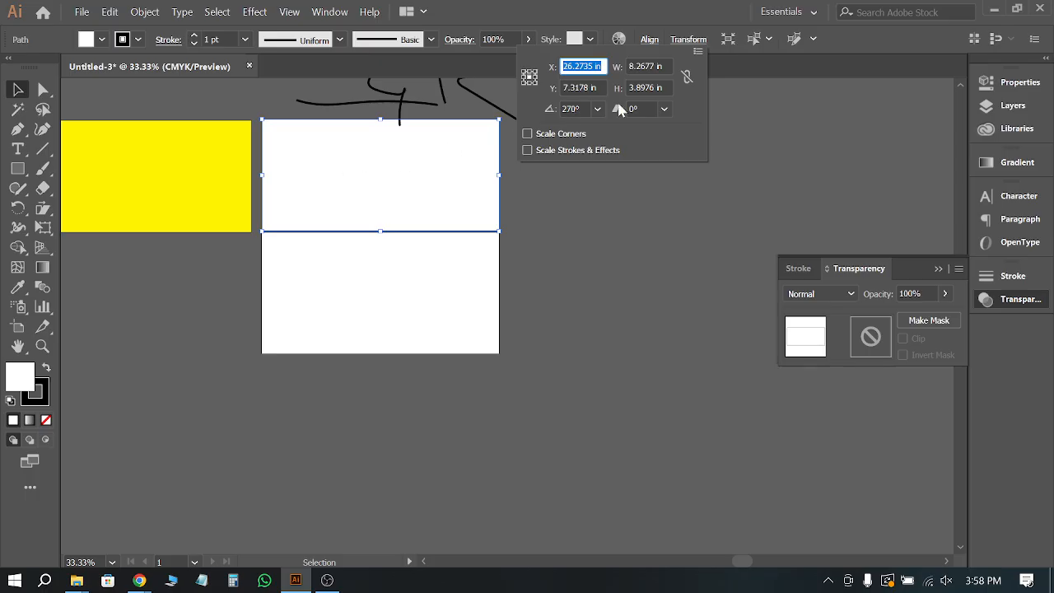
click(649, 86)
text(4)
key(Return)
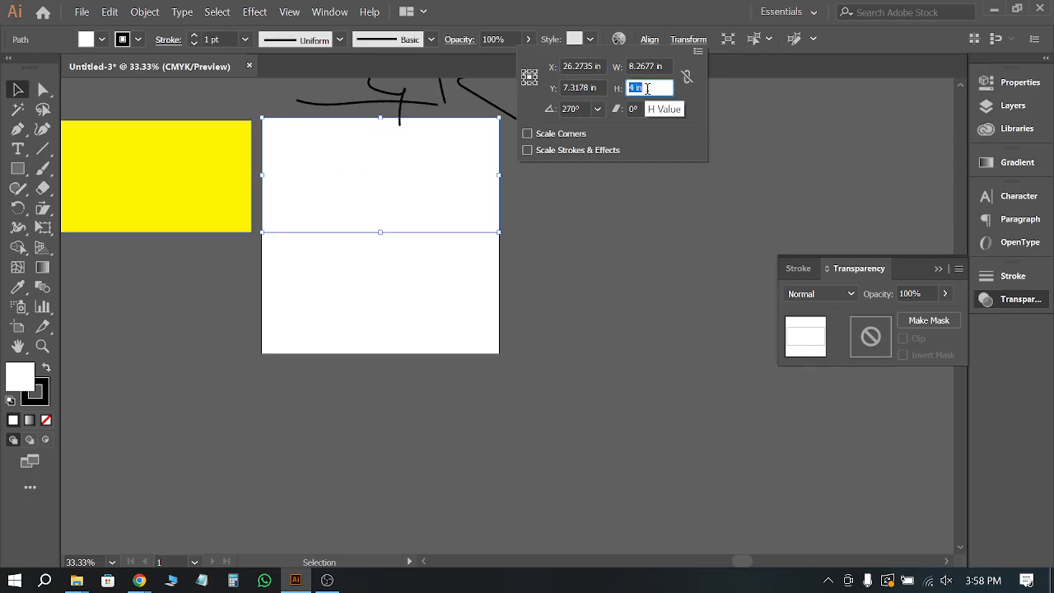
click(647, 66)
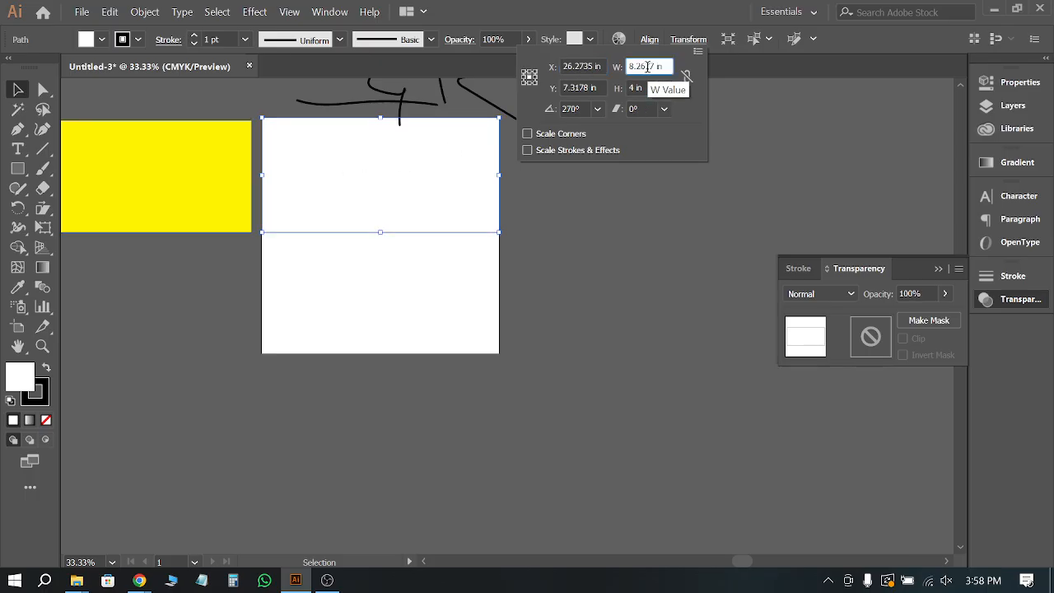
text(8.375)
key(Return)
text(8.5)
key(Return)
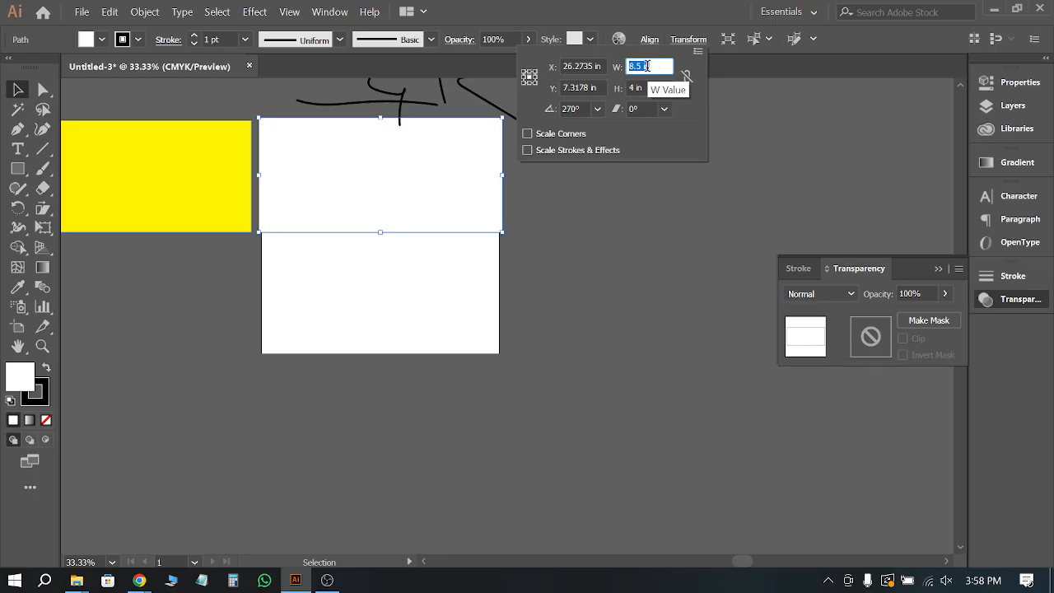
click(607, 214)
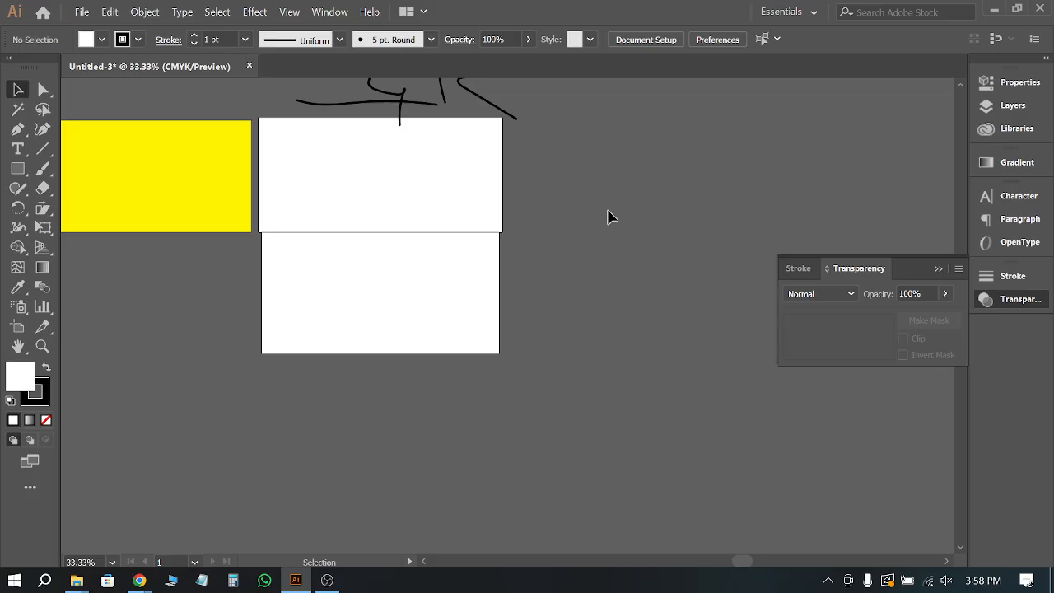
Step: Move the resized white panel off the other white panel and place it below the yellow rectangle
click(440, 177)
scroll(441, 177, down, 1)
scroll(571, 189, down, 1)
drag(494, 195, 348, 272)
click(369, 298)
scroll(366, 180, up, 1)
click(369, 167)
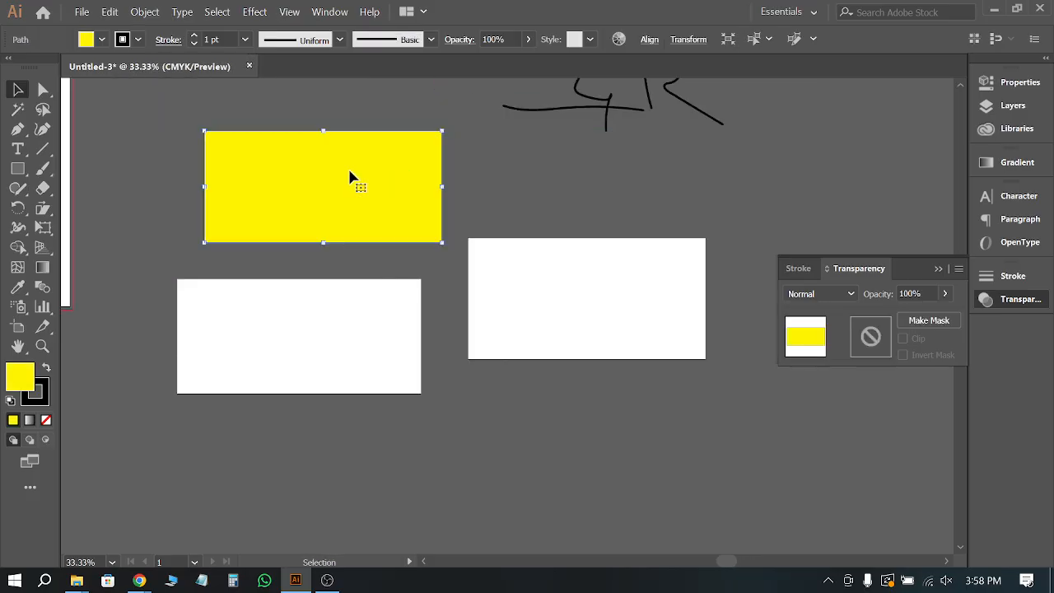
scroll(345, 171, up, 1)
scroll(565, 148, down, 1)
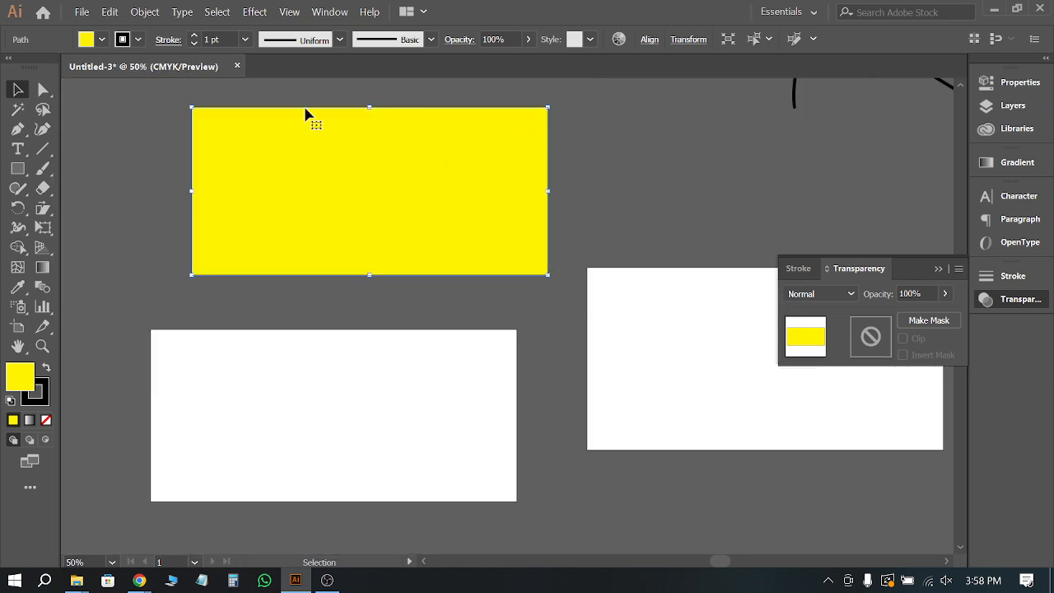
Step: Position the resized white panel behind the yellow rectangle, roughly centred so a narrow border shows on all sides
drag(395, 436, 230, 220)
click(324, 282)
scroll(320, 111, up, 2)
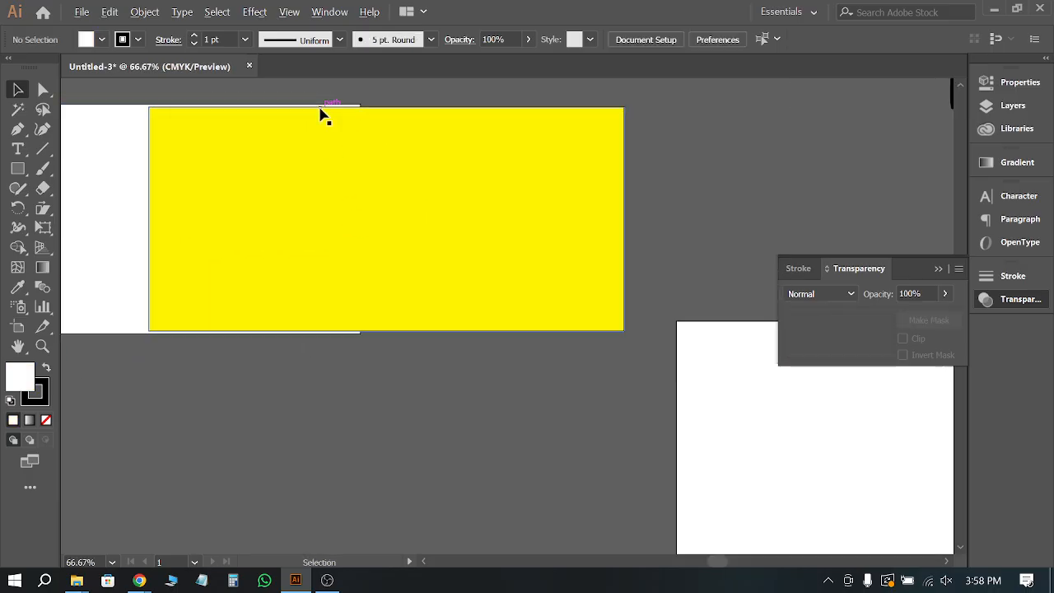
scroll(602, 192, down, 2)
scroll(348, 159, up, 2)
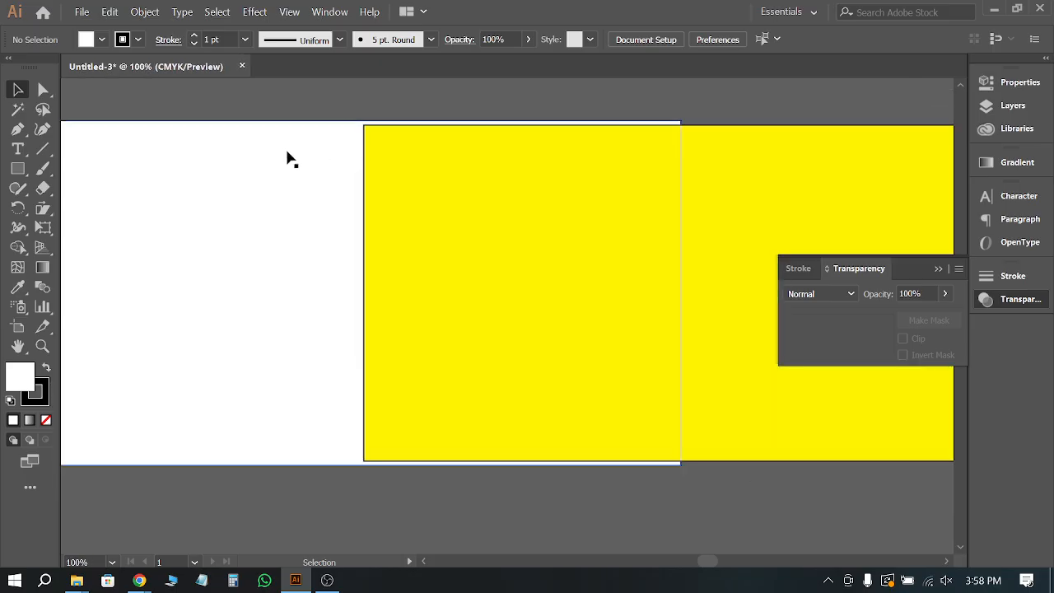
scroll(313, 157, down, 1)
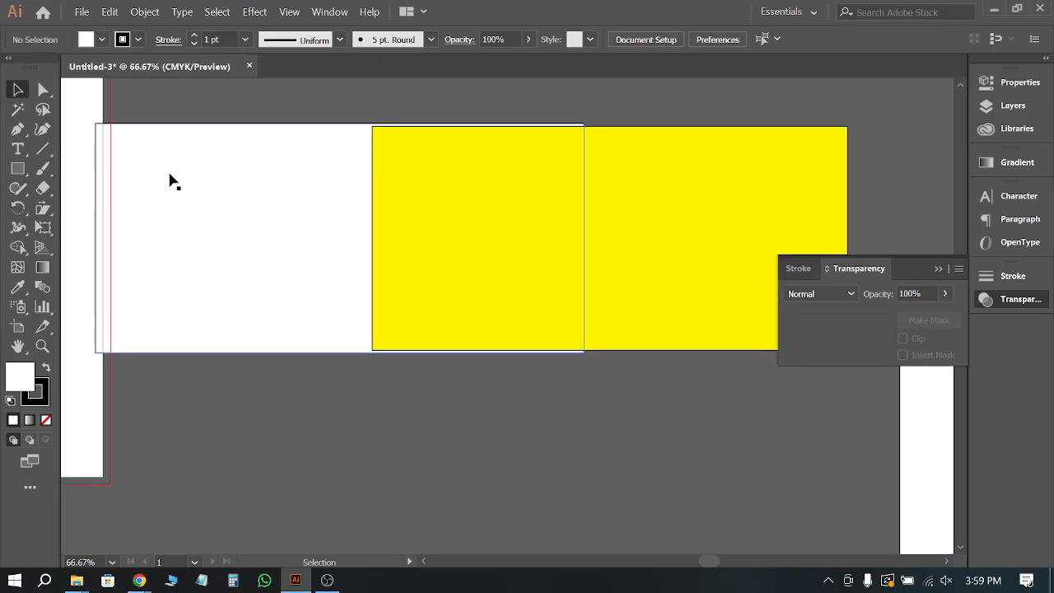
scroll(214, 204, down, 2)
drag(210, 206, 354, 223)
scroll(387, 188, up, 1)
scroll(406, 197, up, 2)
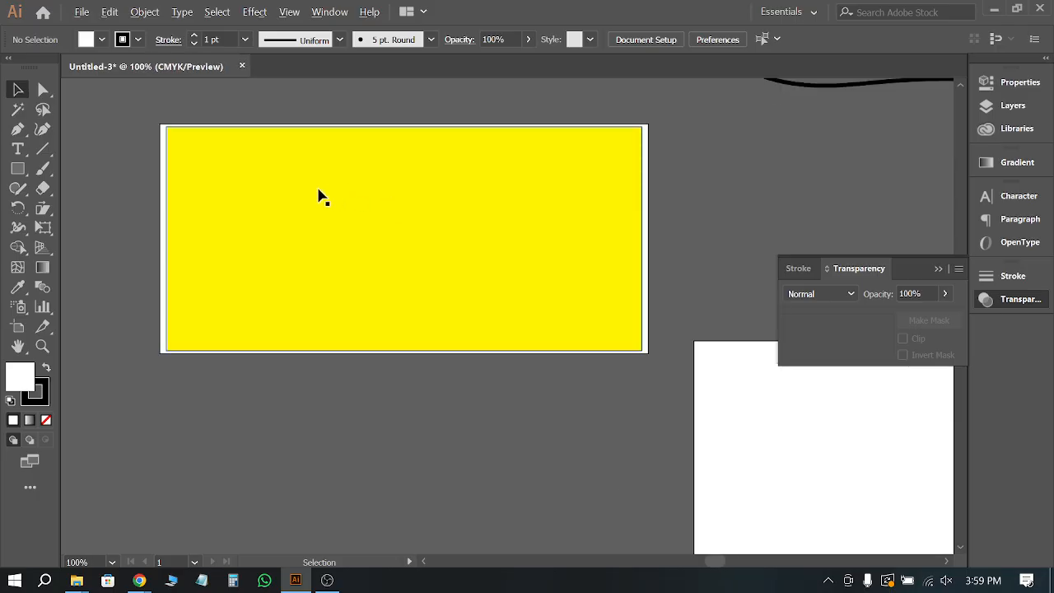
scroll(632, 196, down, 2)
scroll(765, 158, up, 1)
Step: Move the resized white panel out from behind the yellow rectangle to an empty area of the canvas
click(689, 166)
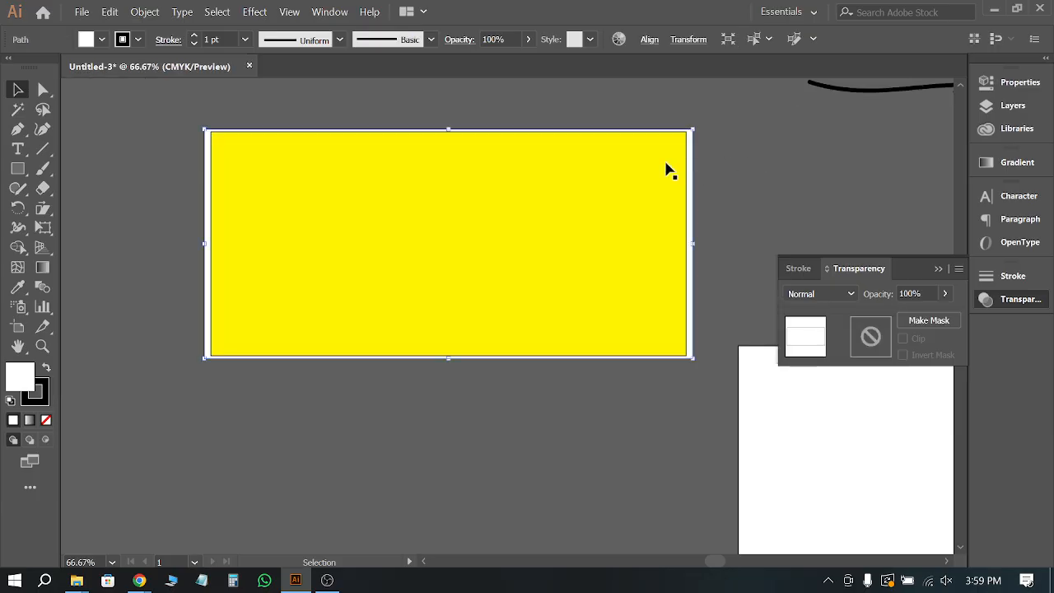
scroll(234, 173, down, 2)
drag(562, 299, 206, 375)
click(529, 313)
drag(411, 206, 319, 370)
drag(384, 218, 635, 344)
scroll(376, 231, down, 3)
scroll(558, 272, up, 2)
drag(390, 244, 555, 265)
scroll(534, 262, up, 3)
scroll(271, 157, down, 2)
scroll(258, 159, down, 2)
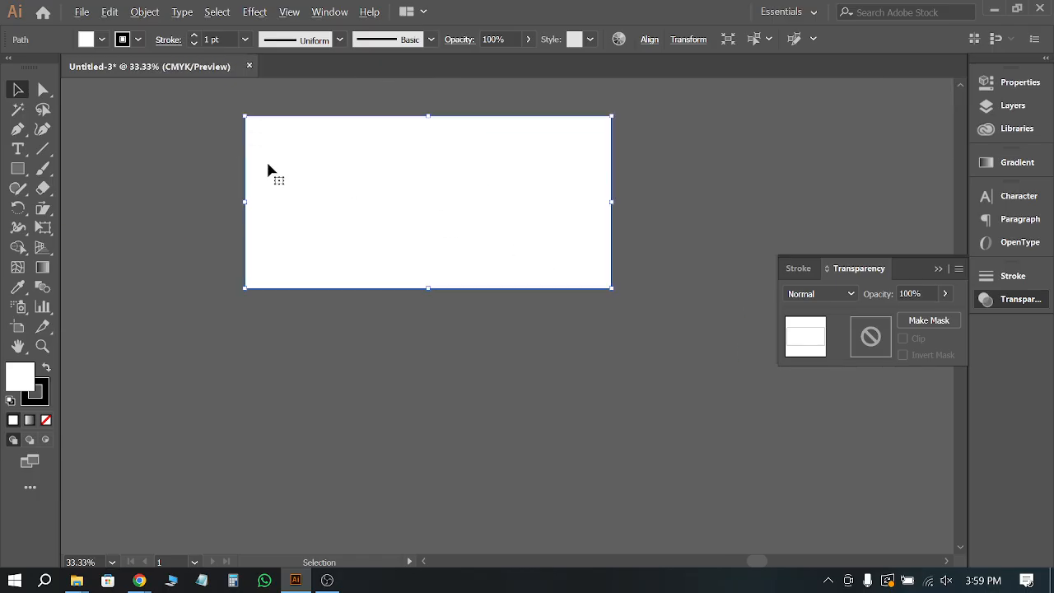
Step: Duplicate the white panel directly beneath itself and set the copy's height to 2 in, keeping its top edge fixed
scroll(376, 169, up, 1)
drag(365, 146, 356, 320)
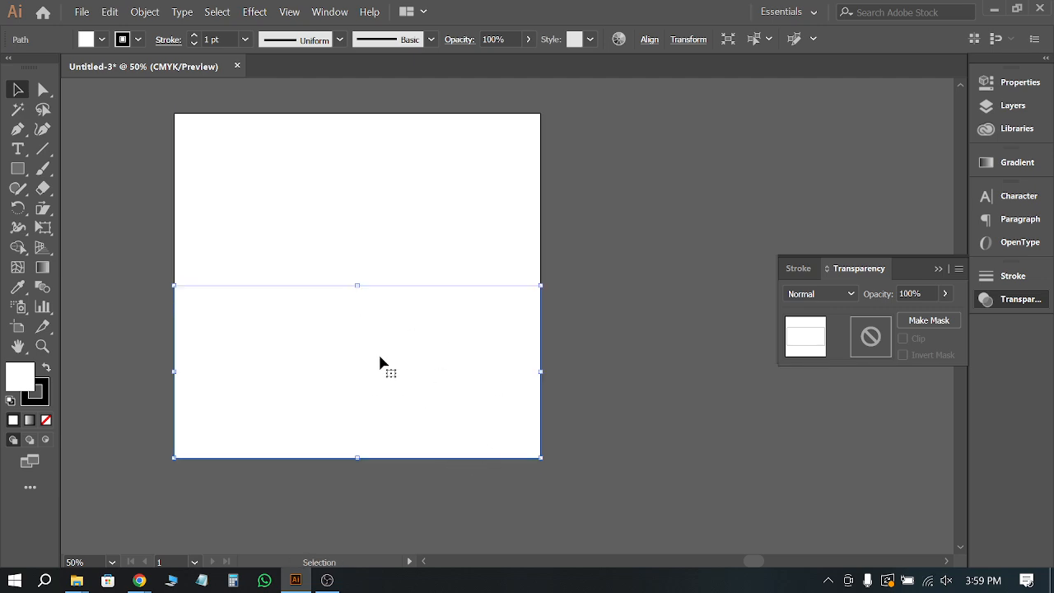
click(690, 40)
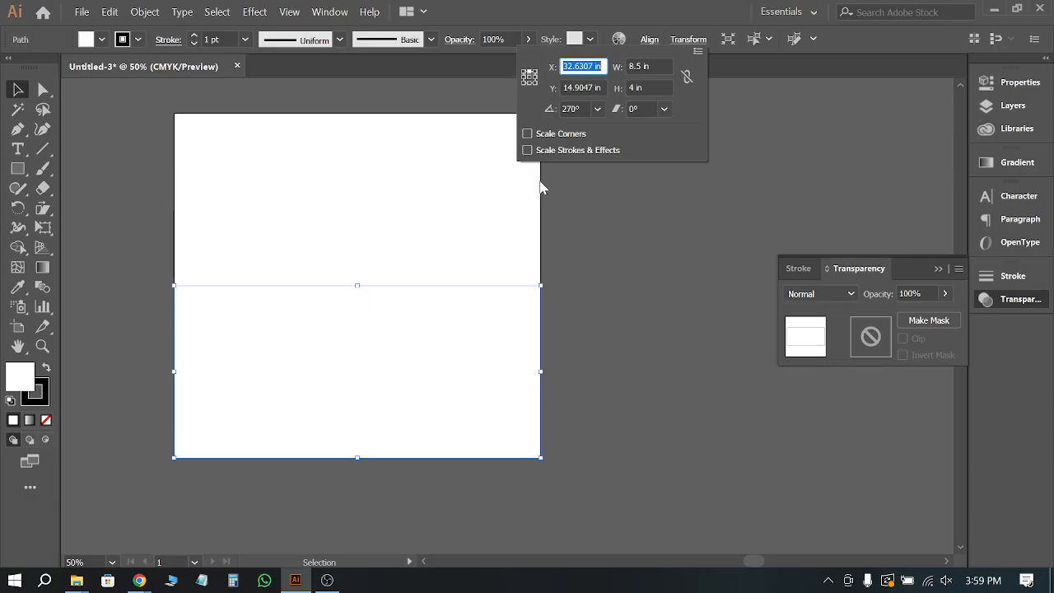
click(636, 85)
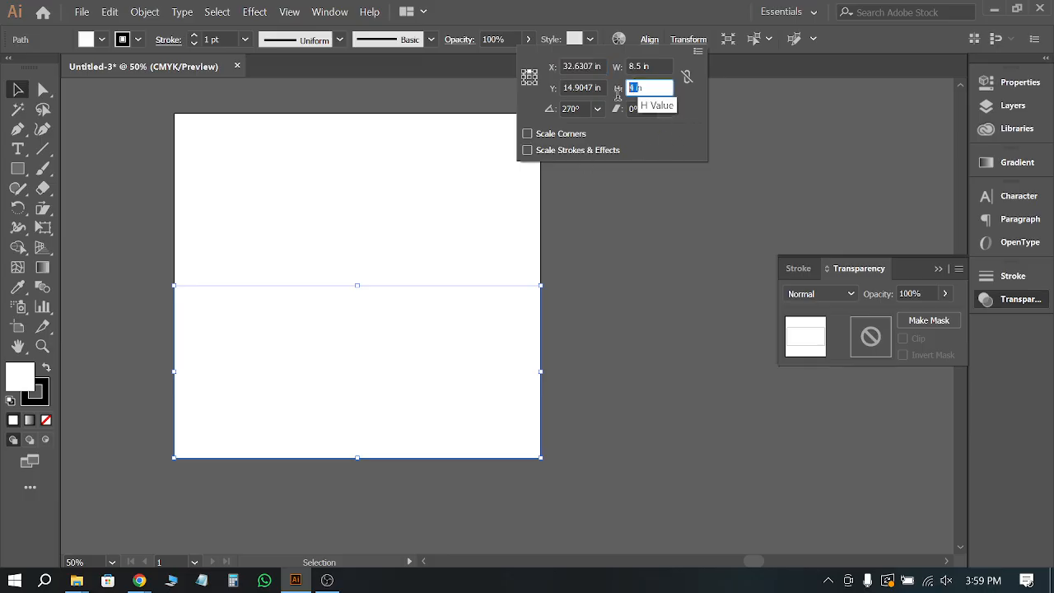
text(2in)
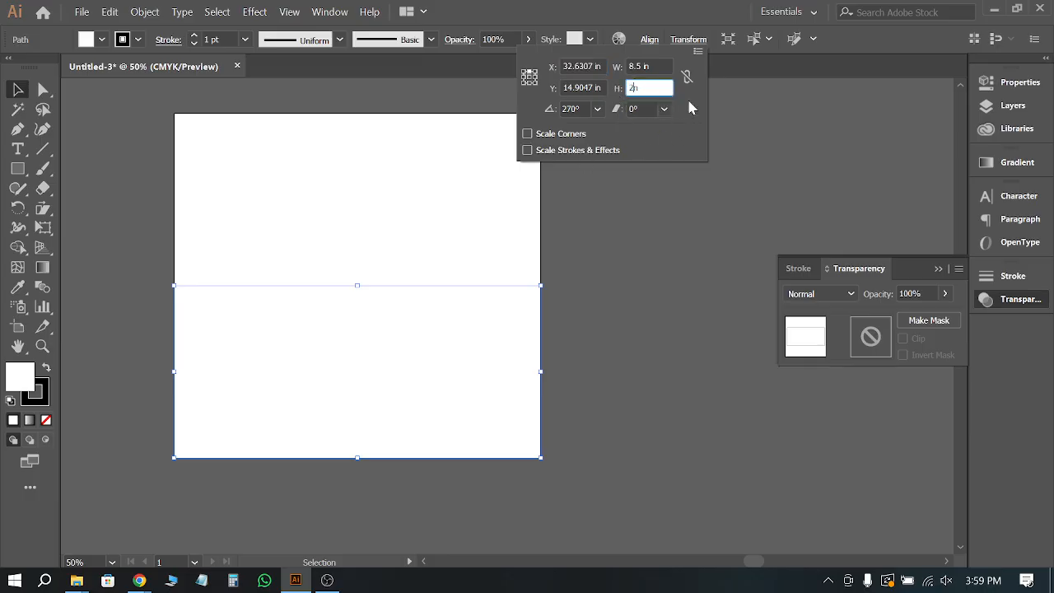
key(Return)
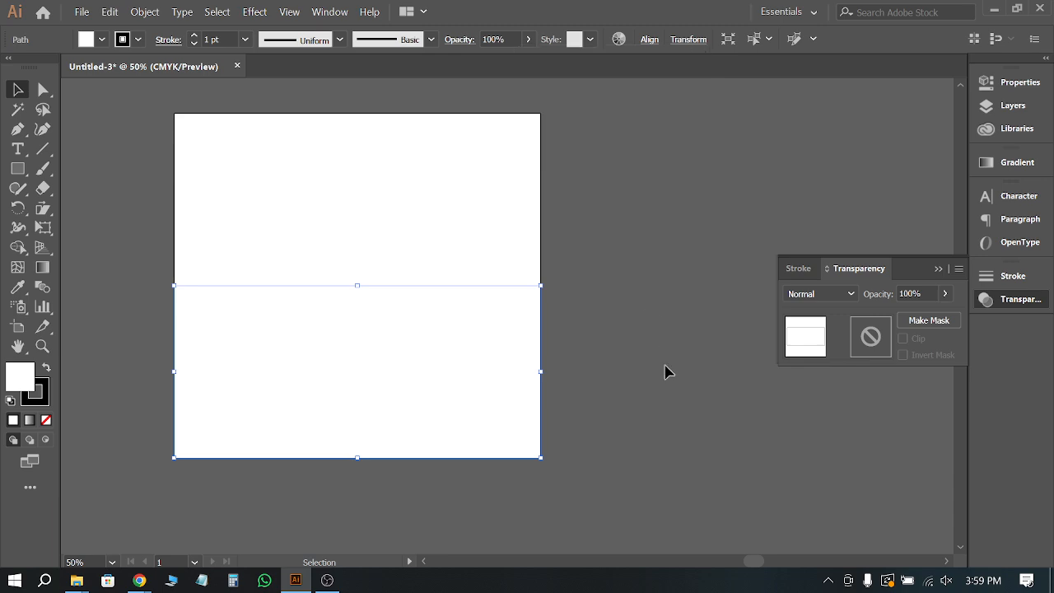
click(642, 354)
click(472, 340)
click(688, 40)
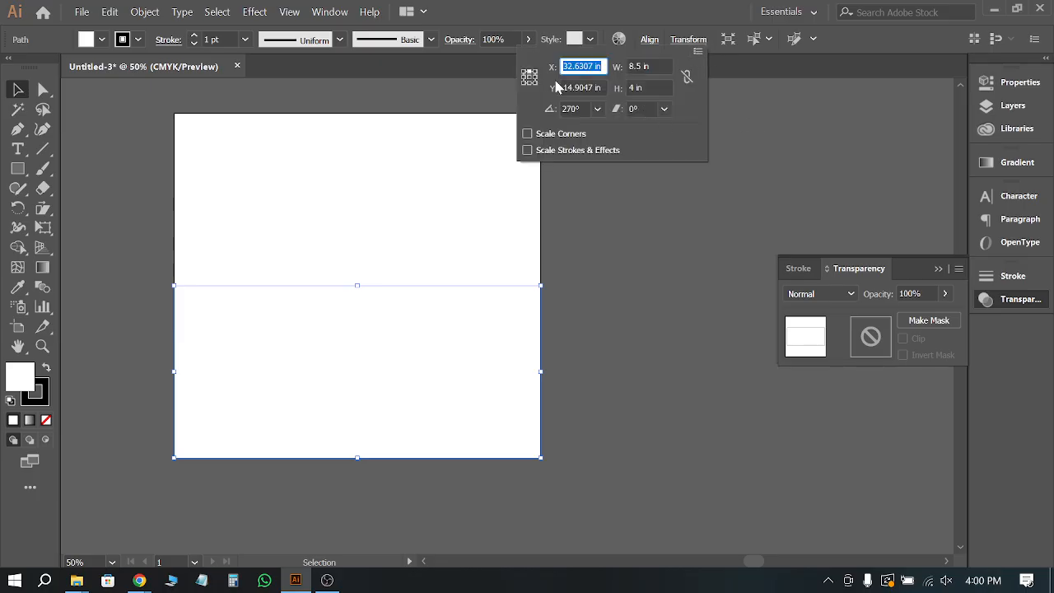
click(633, 87)
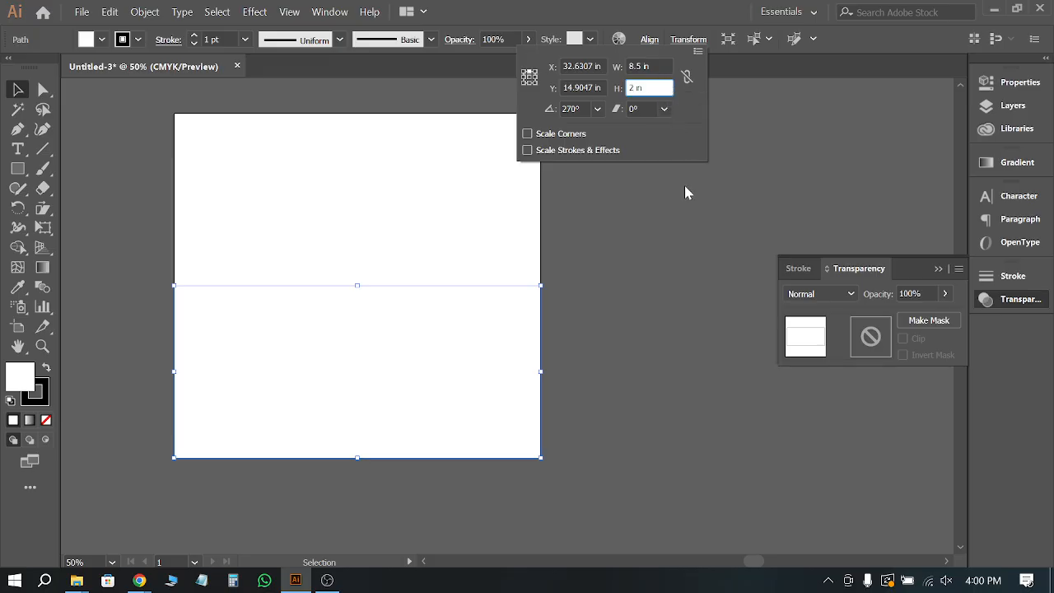
text(2 in)
key(Return)
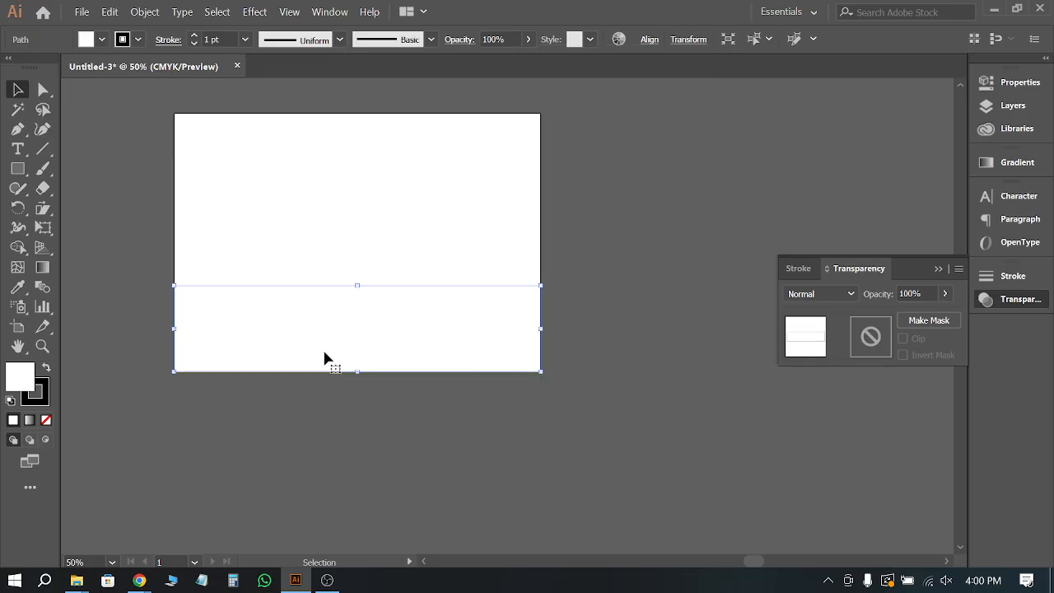
Step: Remove the black stroke from both the lower 2 in panel and the upper 4 in panel
click(582, 343)
click(491, 332)
click(137, 40)
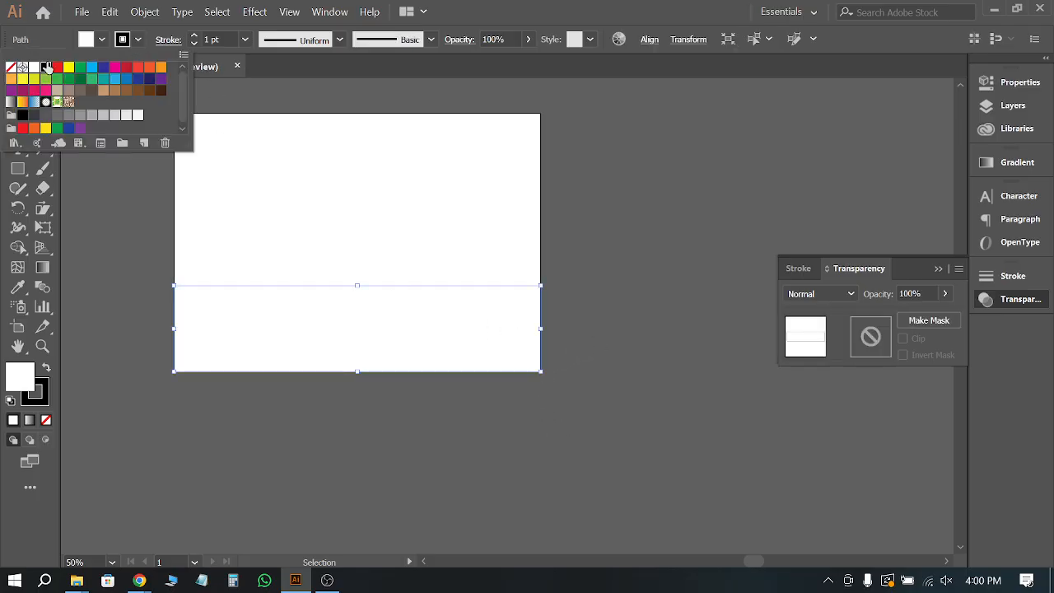
click(13, 72)
click(80, 212)
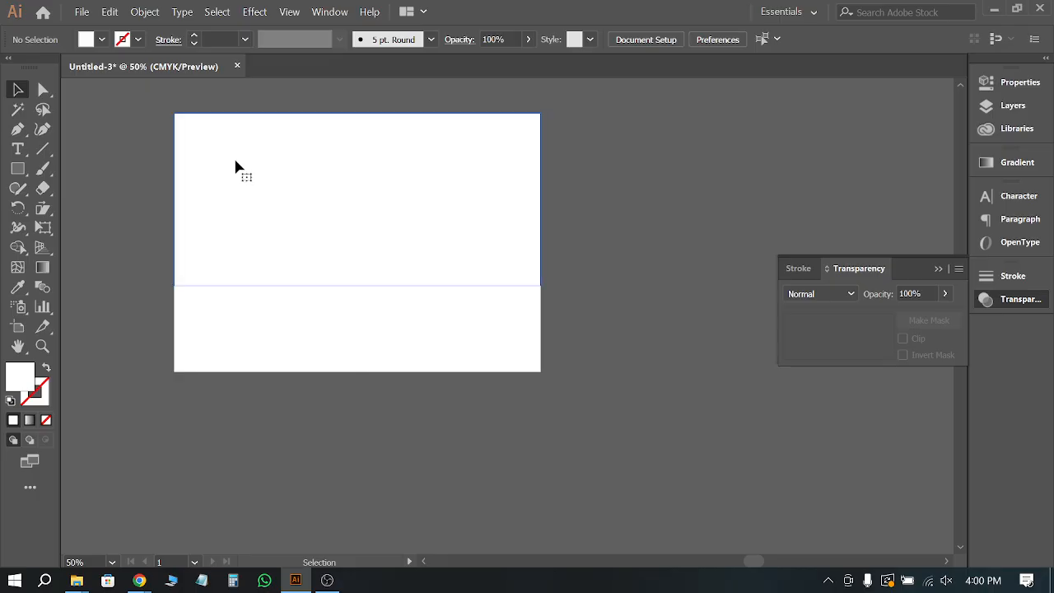
click(235, 165)
click(136, 39)
click(14, 69)
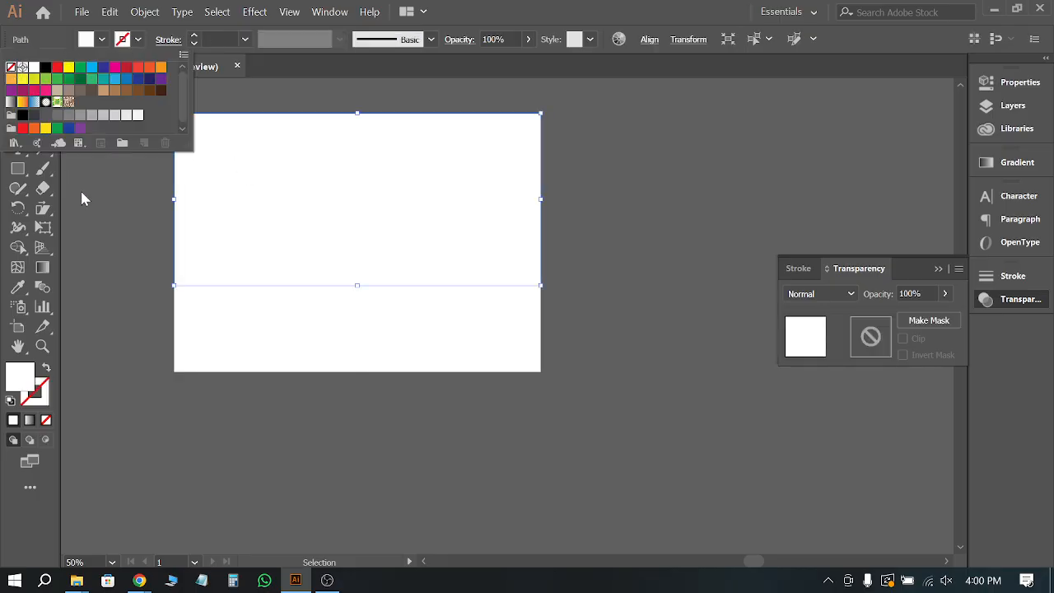
click(80, 191)
Step: Fill the lower 2 in panel with light gray and deselect it
click(435, 344)
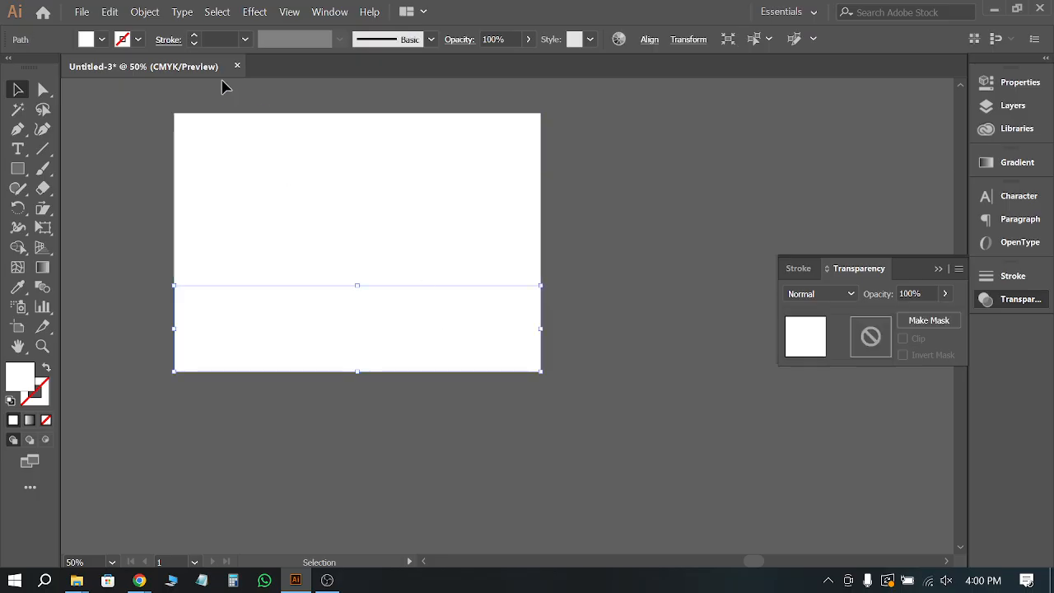
click(101, 40)
click(126, 117)
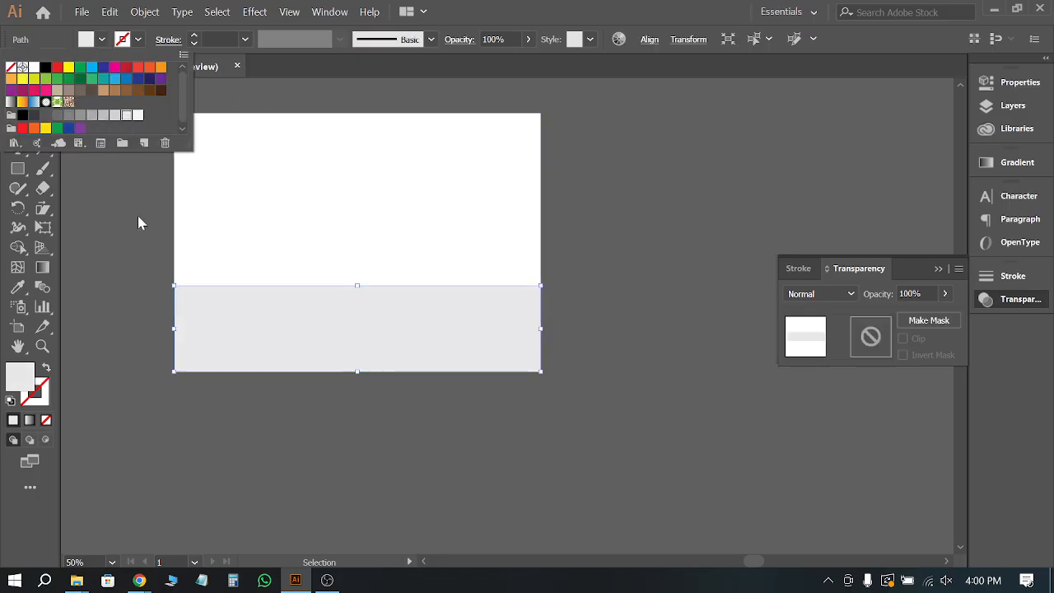
click(135, 234)
scroll(137, 237, up, 4)
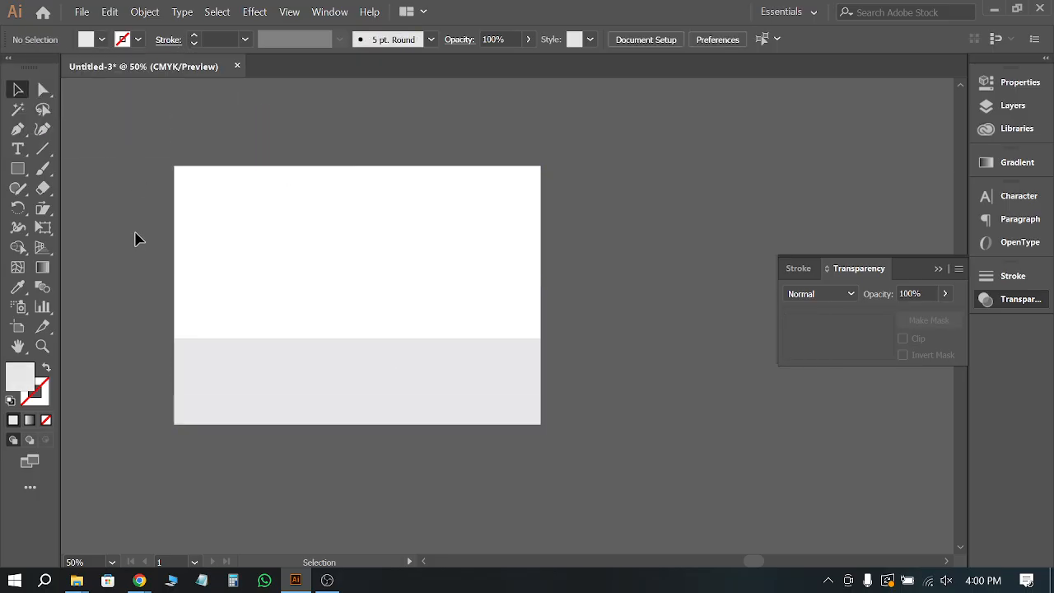
Step: Duplicate the light gray 2 in flap above the white panel, flush with its upper edge
drag(462, 447, 494, 187)
click(627, 351)
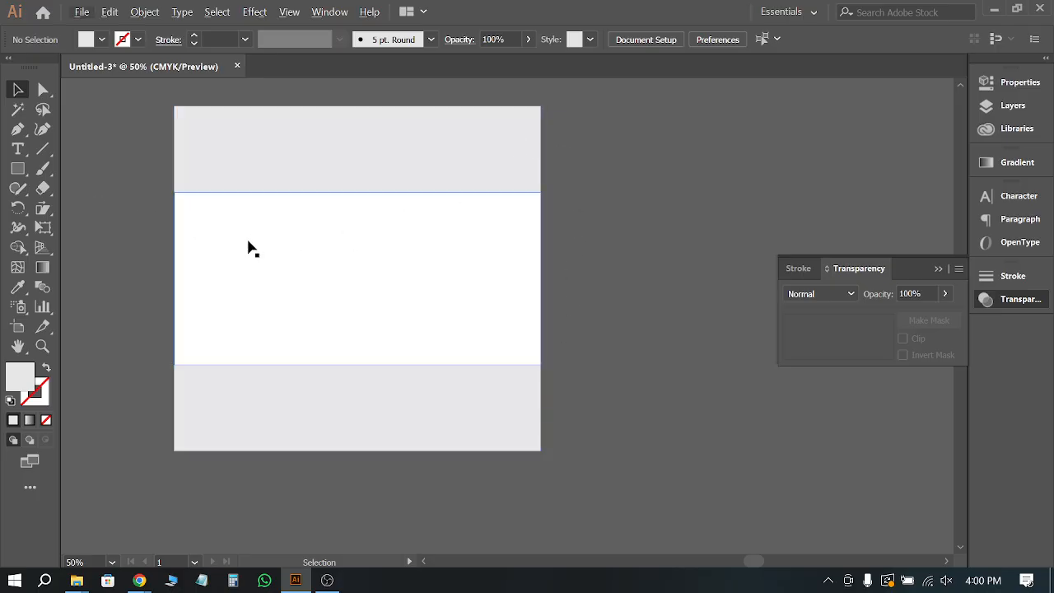
Step: Copy both light gray flaps to the empty area beside the envelope and stack the two copies edge to edge
drag(230, 168, 672, 228)
drag(235, 382, 646, 465)
scroll(191, 297, down, 2)
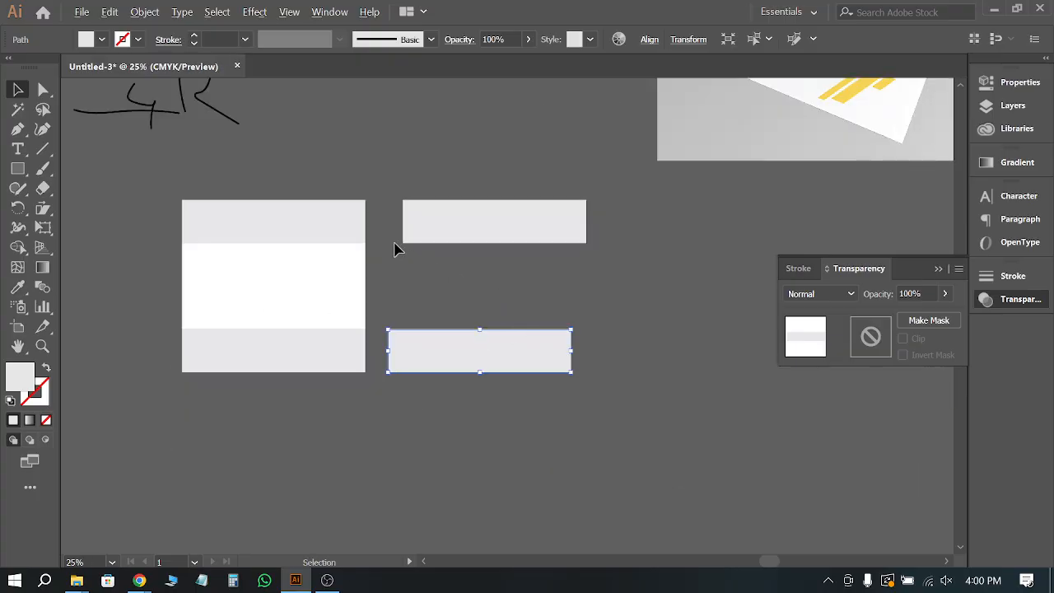
scroll(415, 247, up, 2)
drag(470, 457, 499, 285)
click(393, 146)
Step: Fill the upper copied flap with dark blue and the lower copied flap with magenta
drag(392, 141, 489, 313)
click(101, 39)
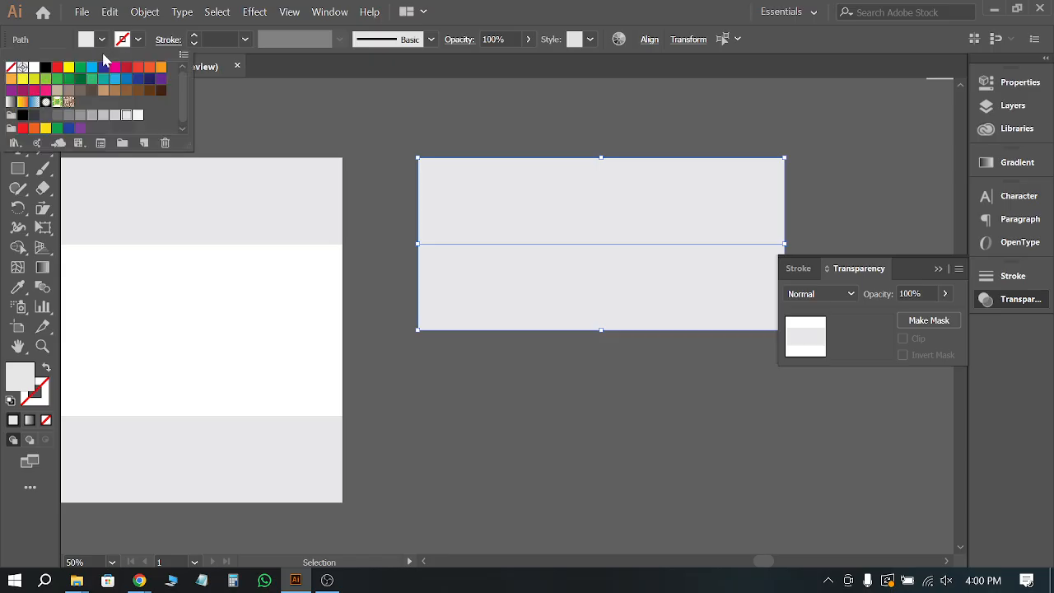
click(100, 72)
click(477, 265)
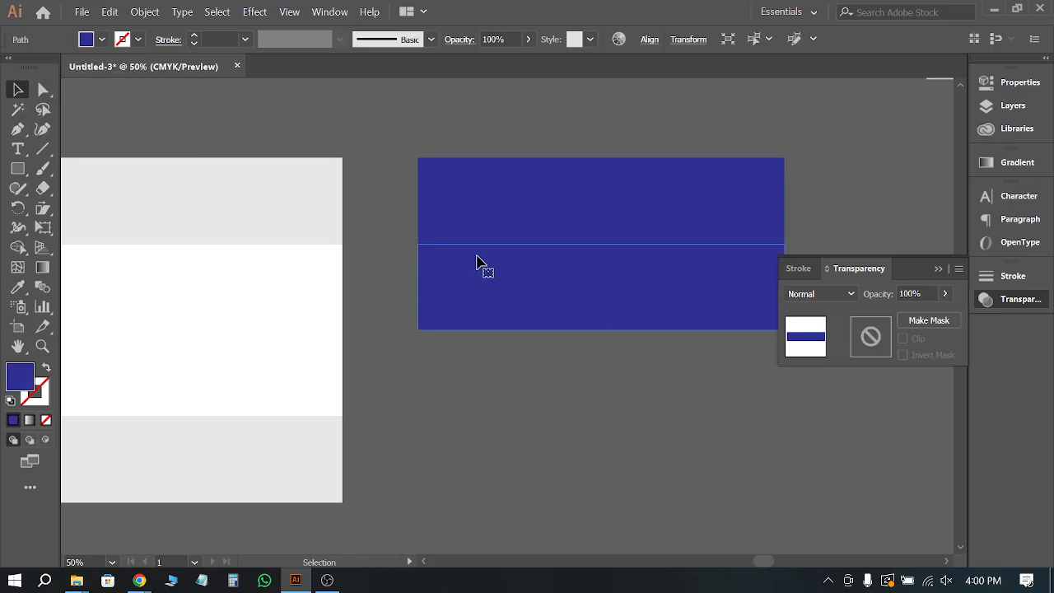
click(102, 39)
click(119, 71)
click(429, 139)
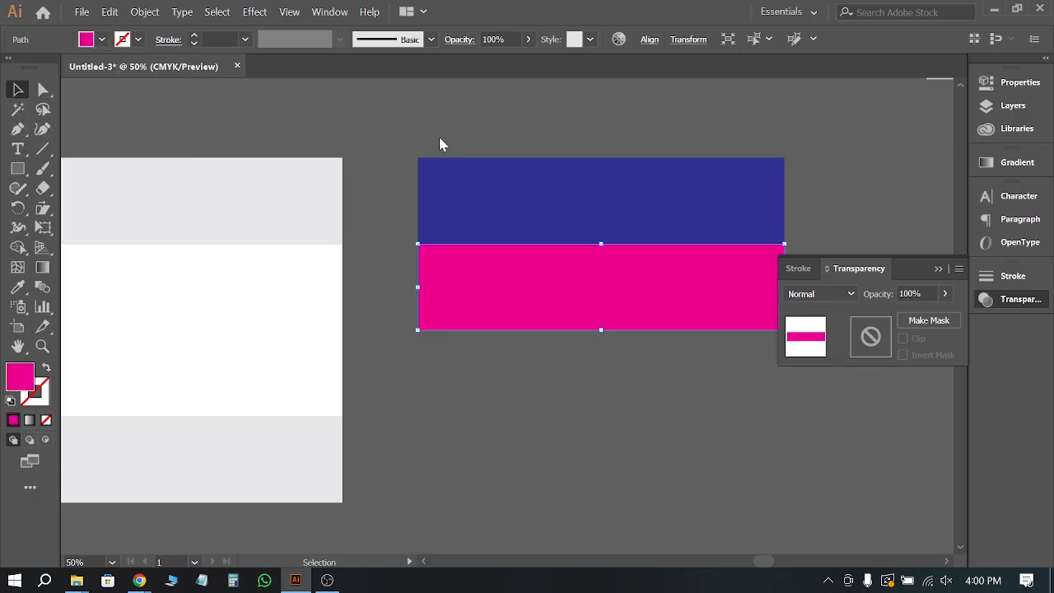
Step: Move the blue and magenta panels together to just beside the white envelope panel and deselect them
drag(415, 134, 507, 331)
drag(522, 219, 447, 308)
click(453, 464)
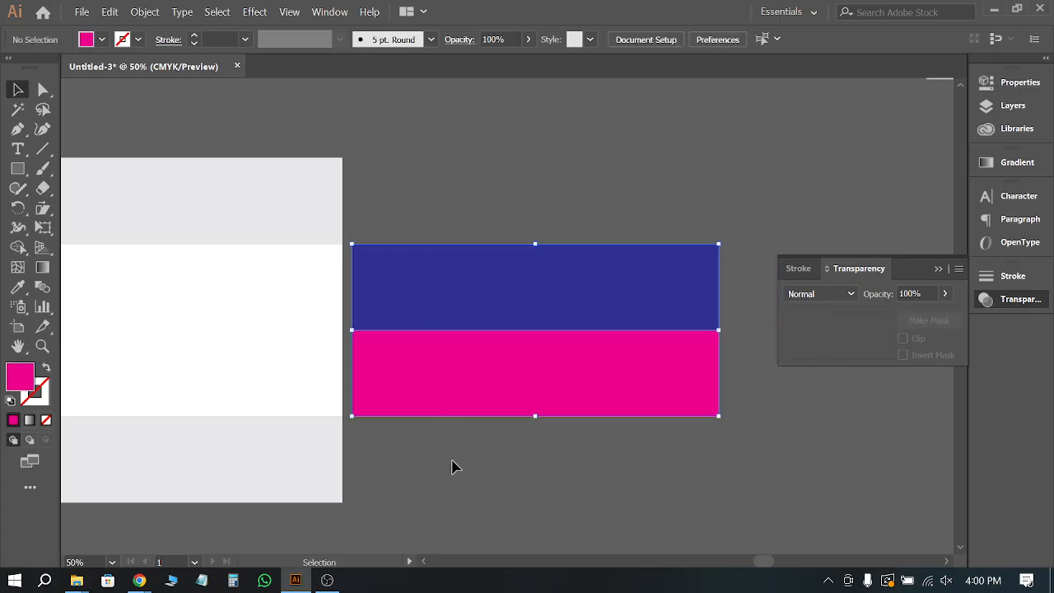
Step: Shift the magenta panel slightly left along the blue panel's lower edge, and move the blue panel to overlap the magenta panel's upper edge
scroll(398, 371, up, 3)
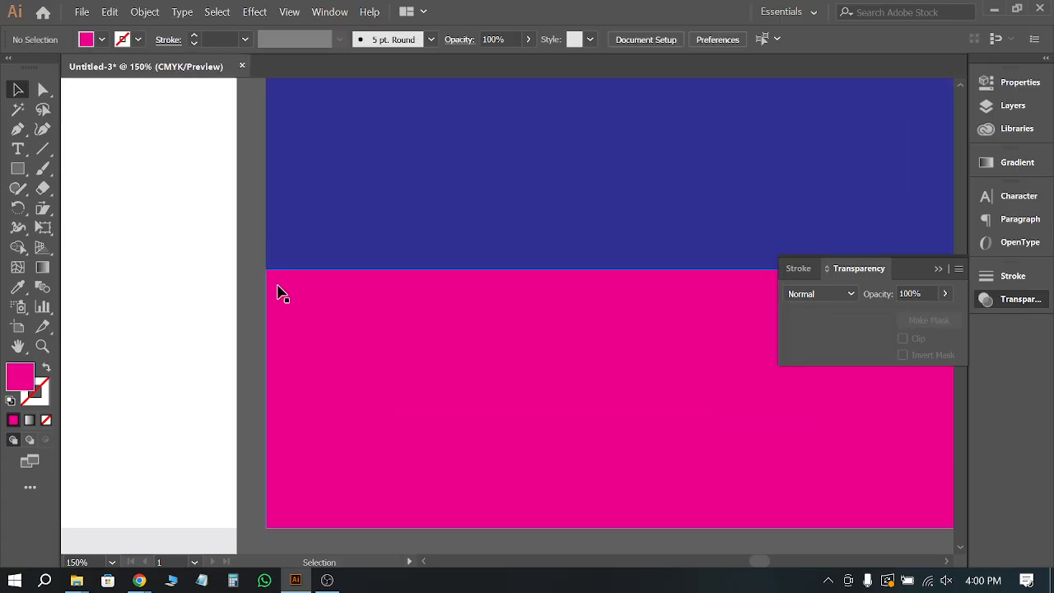
scroll(420, 277, down, 3)
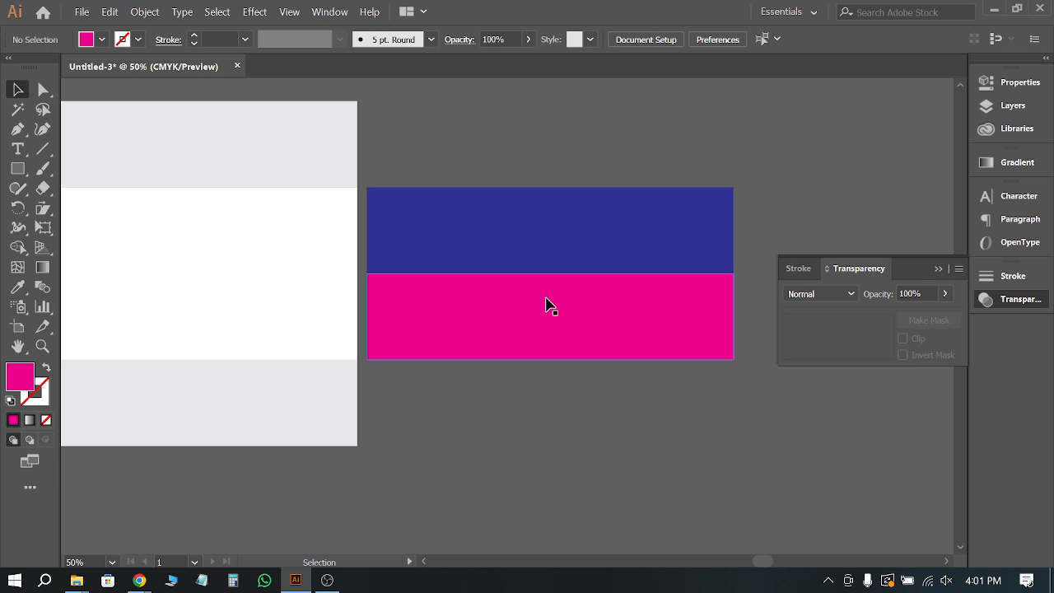
alt+scroll(760, 272, up, 4)
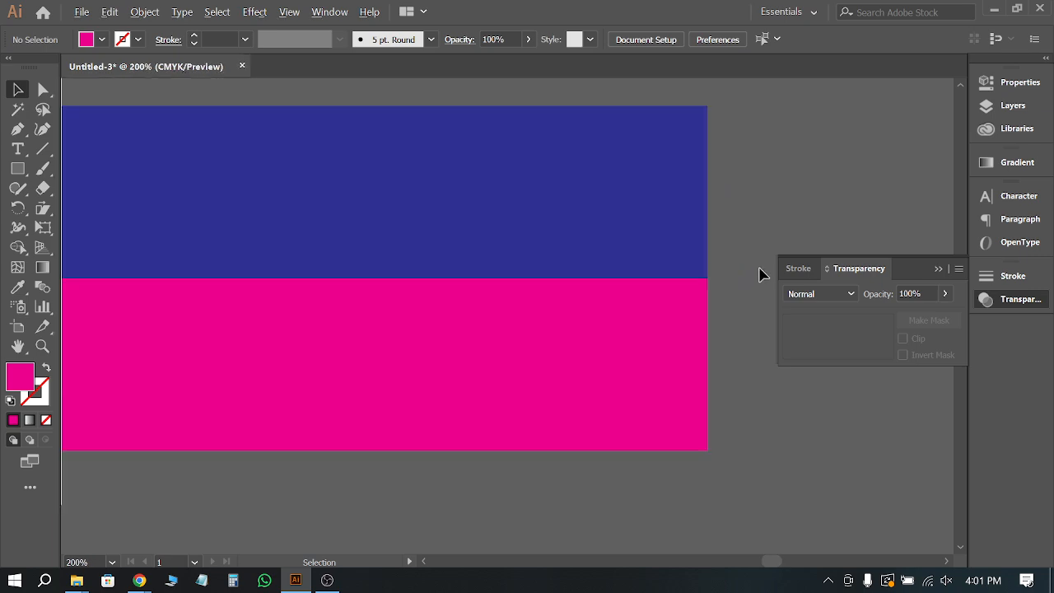
scroll(675, 322, up, 3)
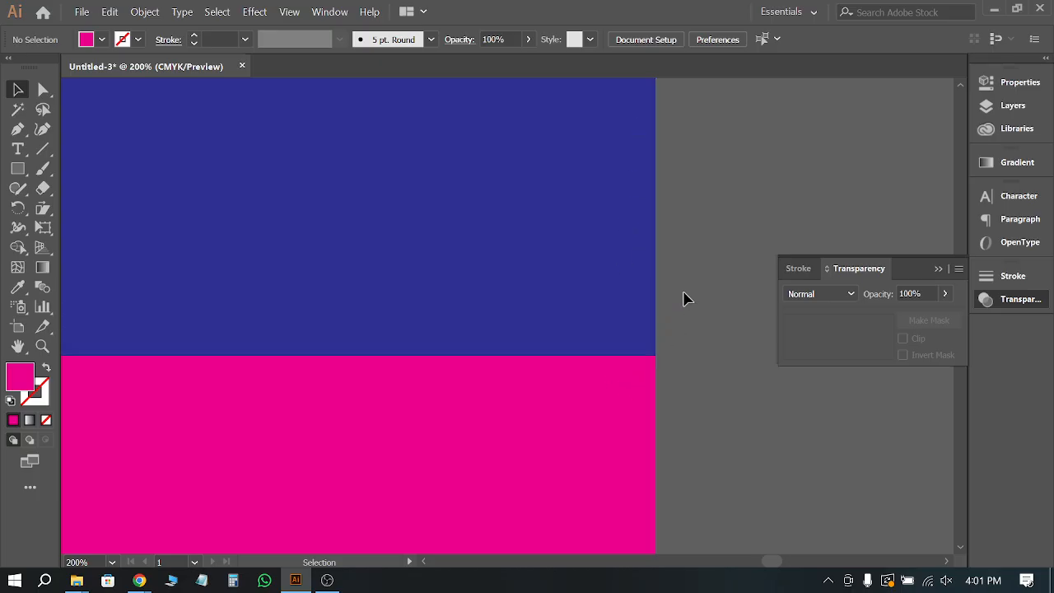
drag(619, 475, 600, 438)
click(684, 450)
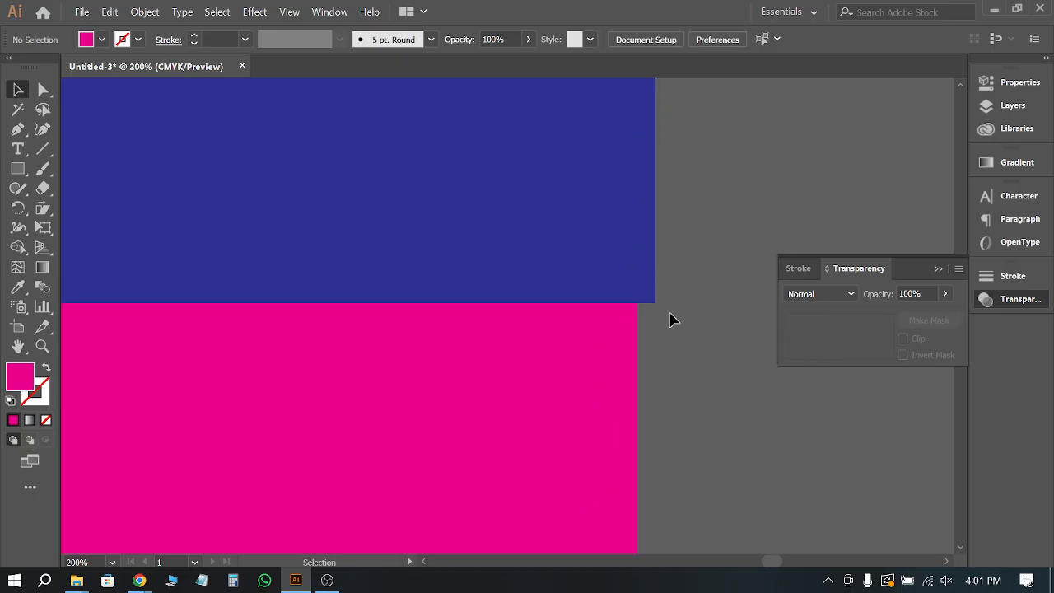
drag(649, 287, 613, 303)
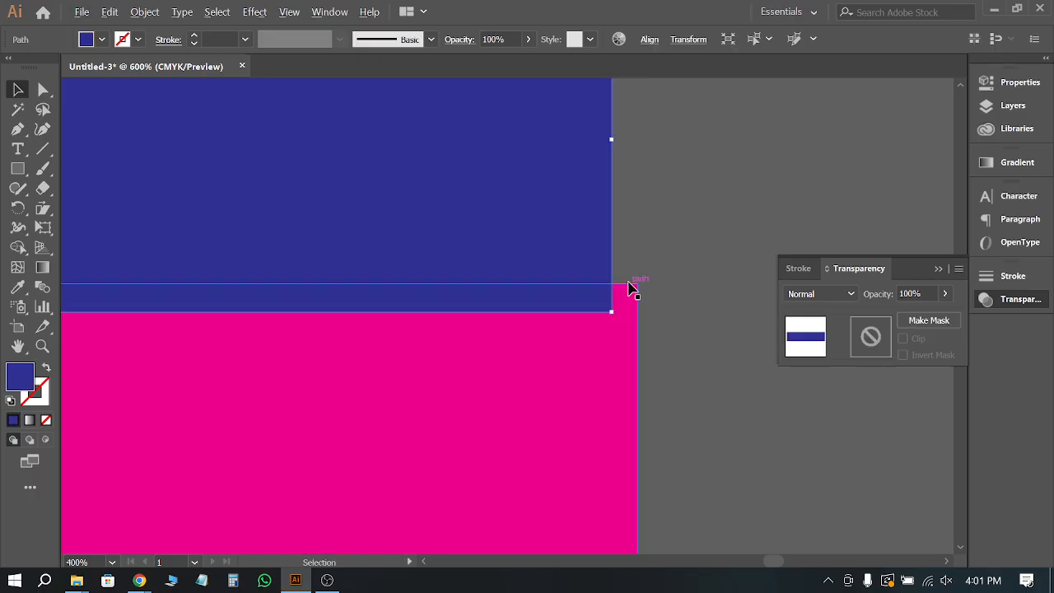
scroll(631, 287, up, 3)
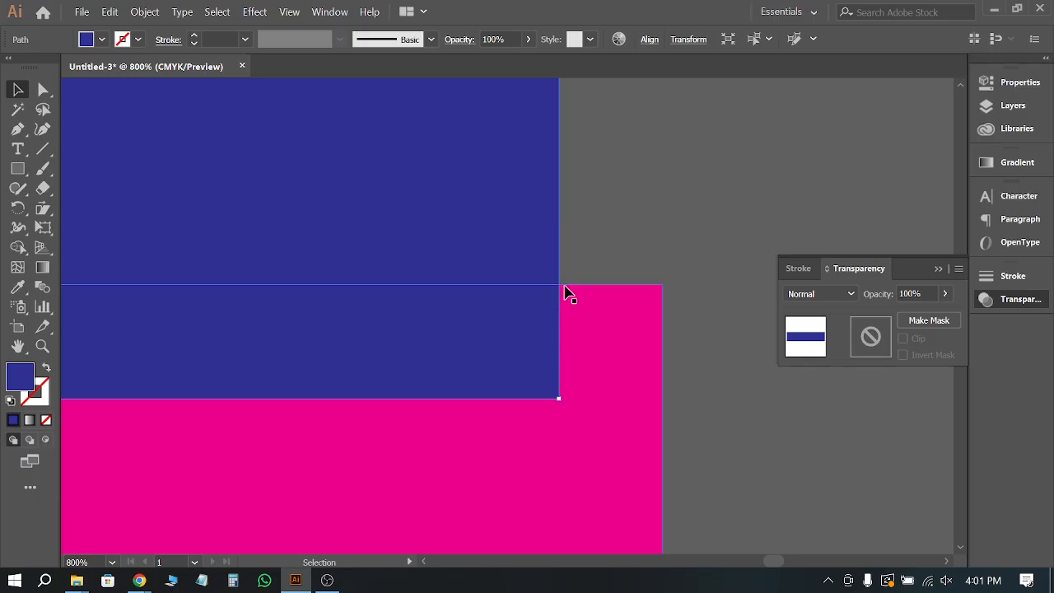
Step: Move the overlapping blue and magenta panels together farther away from the envelope layout
scroll(741, 252, down, 6)
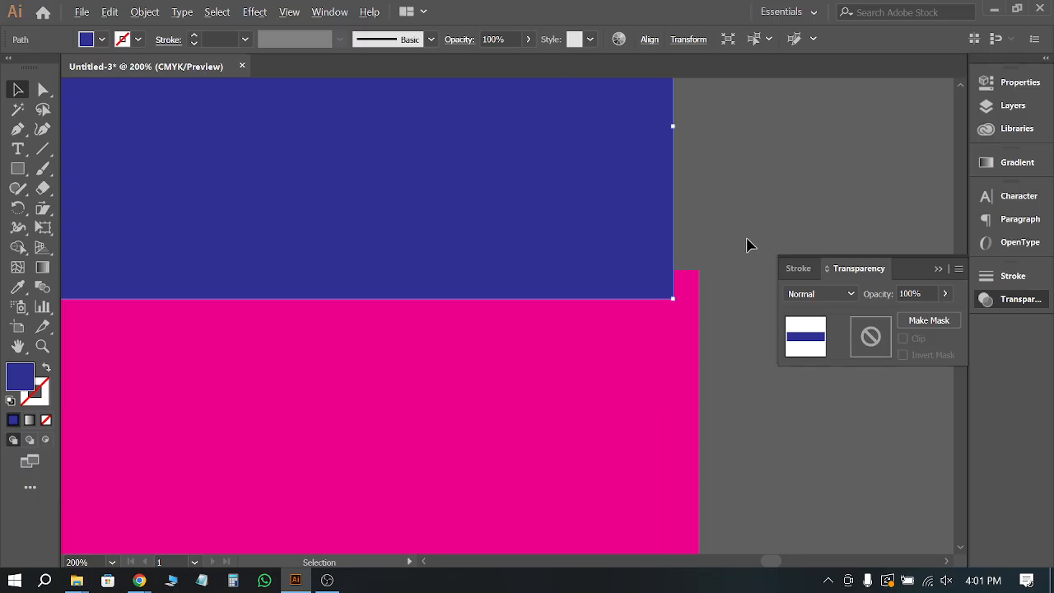
scroll(741, 250, up, 1)
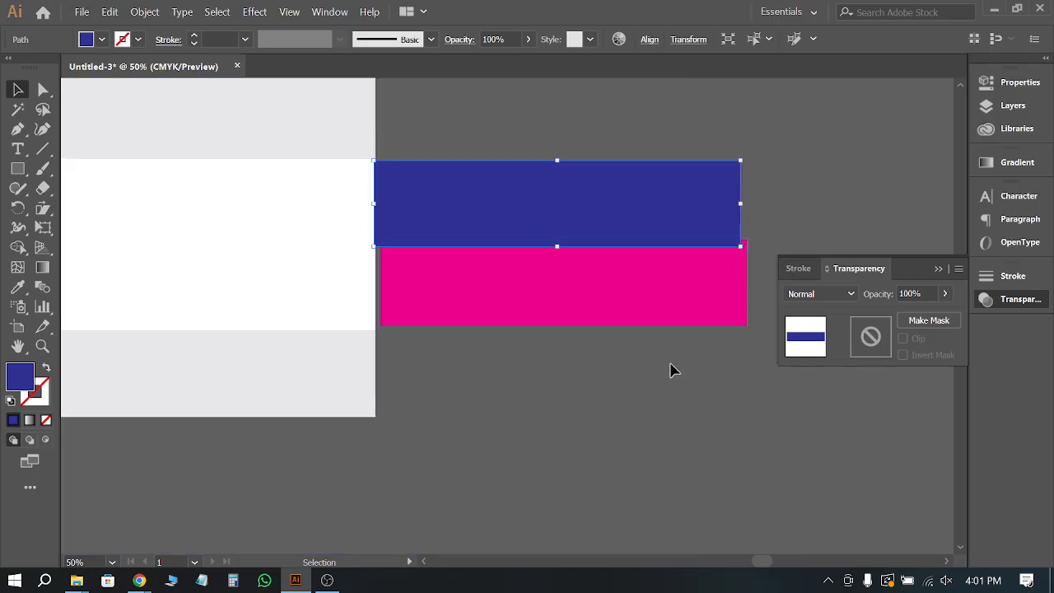
scroll(641, 365, down, 2)
drag(639, 359, 643, 279)
scroll(491, 249, up, 2)
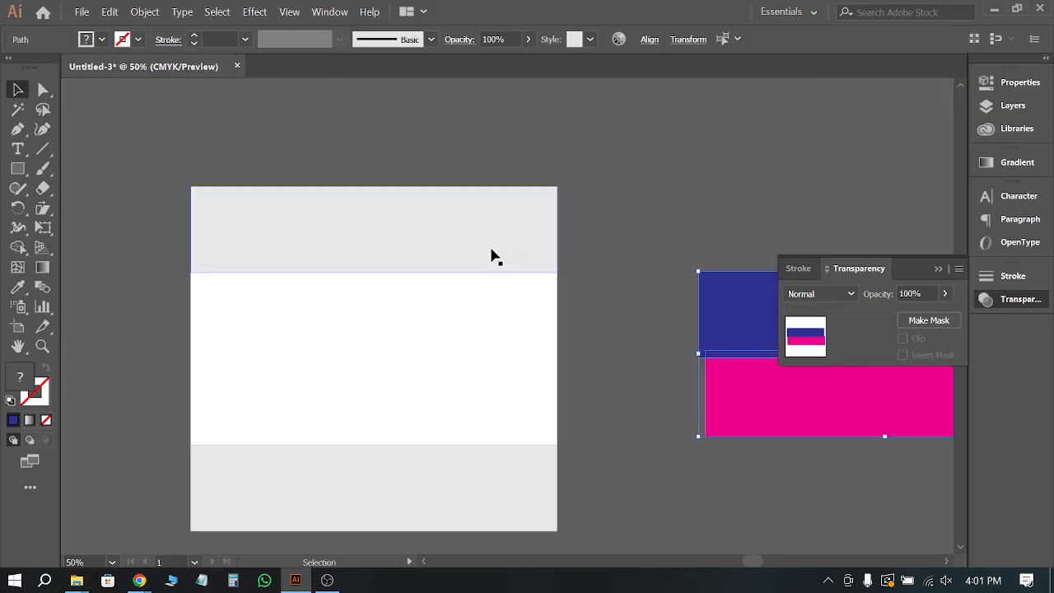
Step: Set the envelope's upper light gray flap to a height of 2.1 in, keeping its top edge fixed
scroll(597, 222, down, 2)
scroll(553, 255, up, 1)
click(549, 217)
scroll(555, 214, up, 2)
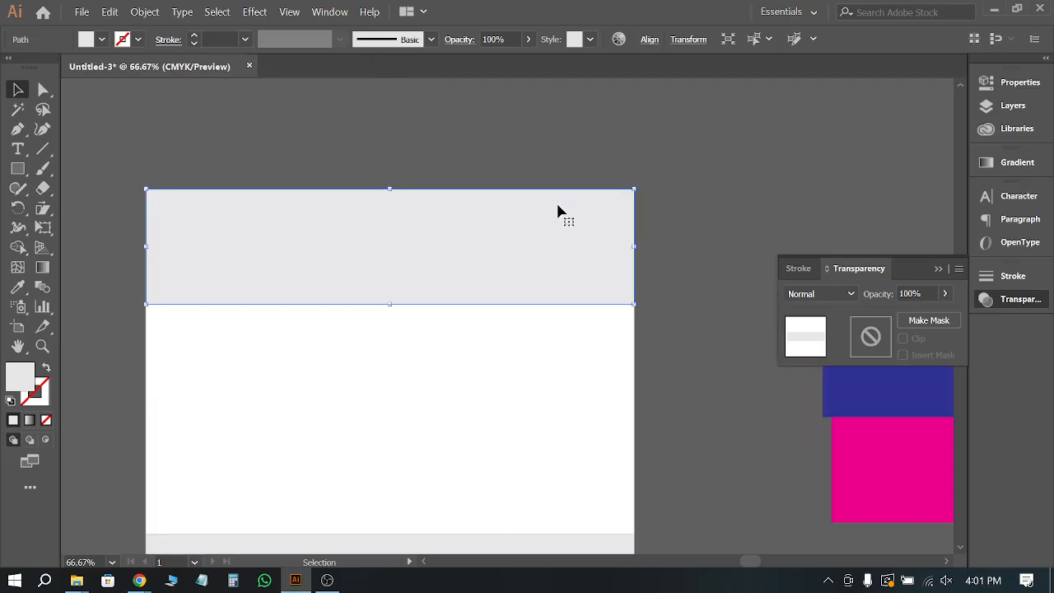
click(649, 41)
click(648, 42)
click(689, 40)
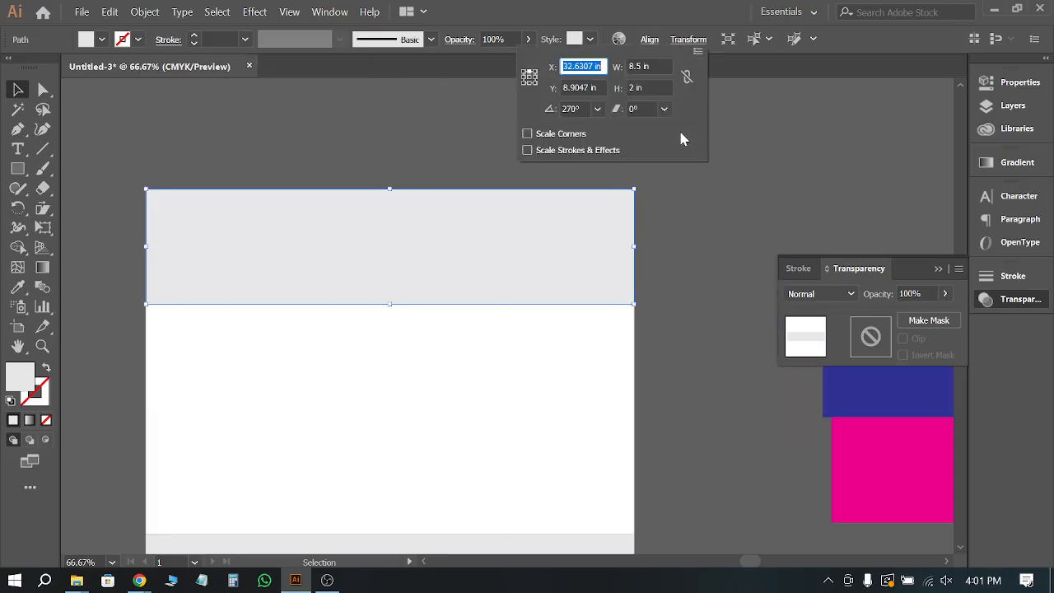
click(634, 89)
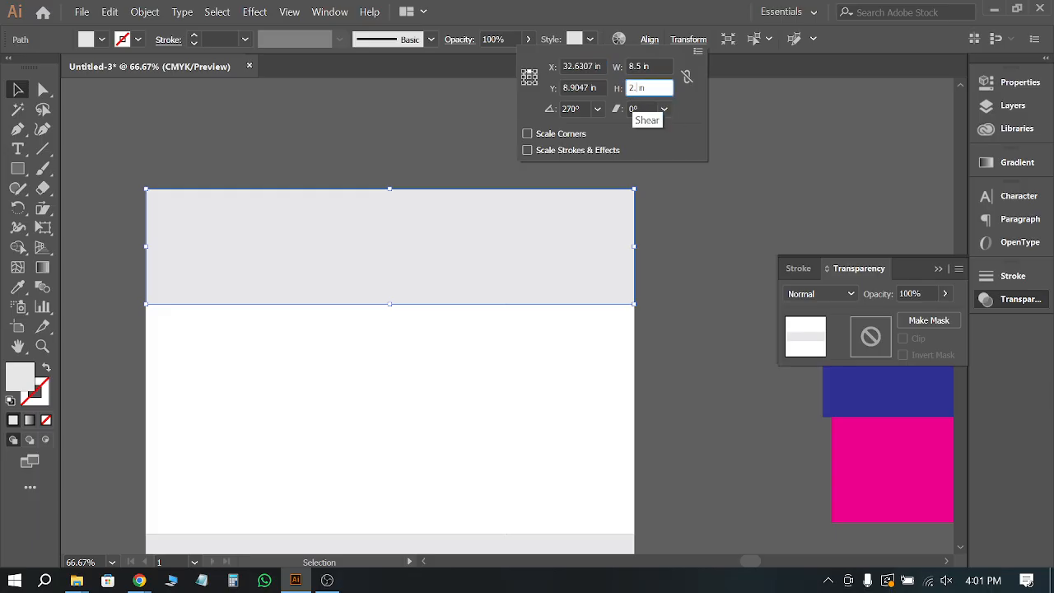
text(.1)
key(Return)
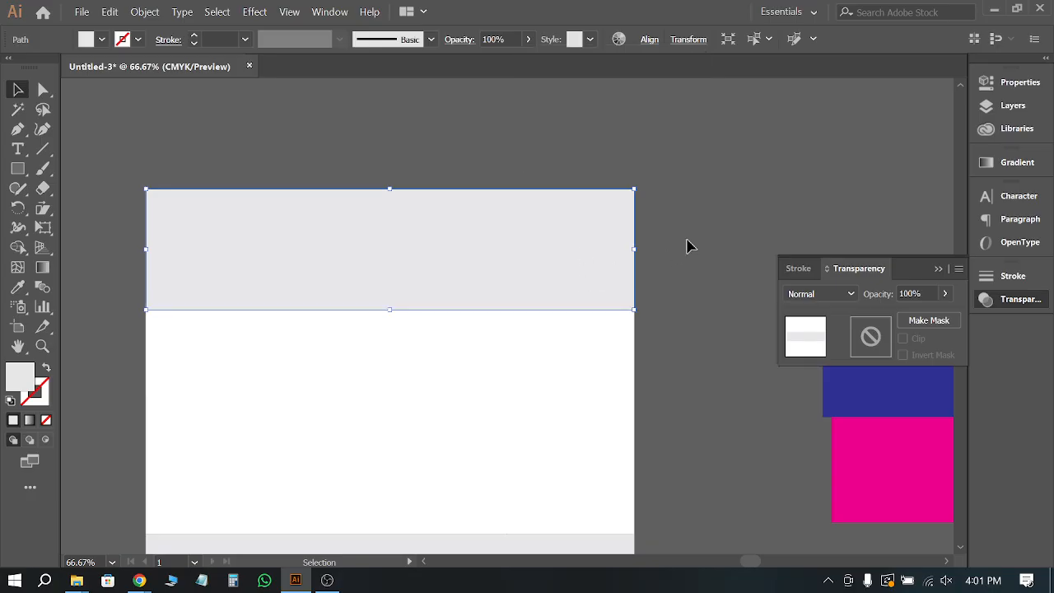
Step: Move the blue panel over the magenta one with their top edges aligned, leaving a strip of magenta exposed at the right end
scroll(403, 151, down, 3)
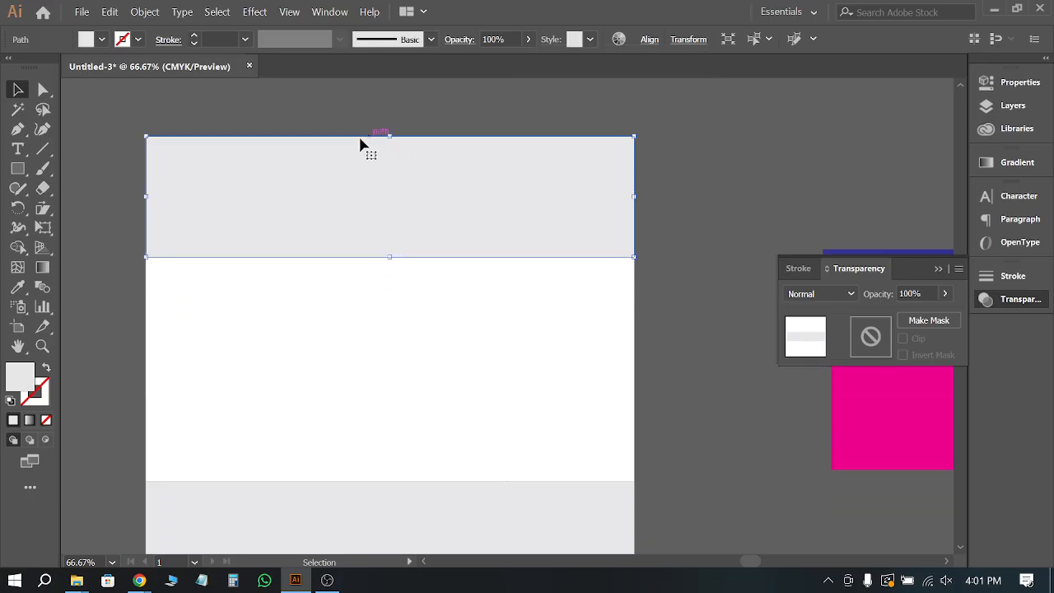
scroll(282, 158, down, 1)
scroll(607, 229, down, 2)
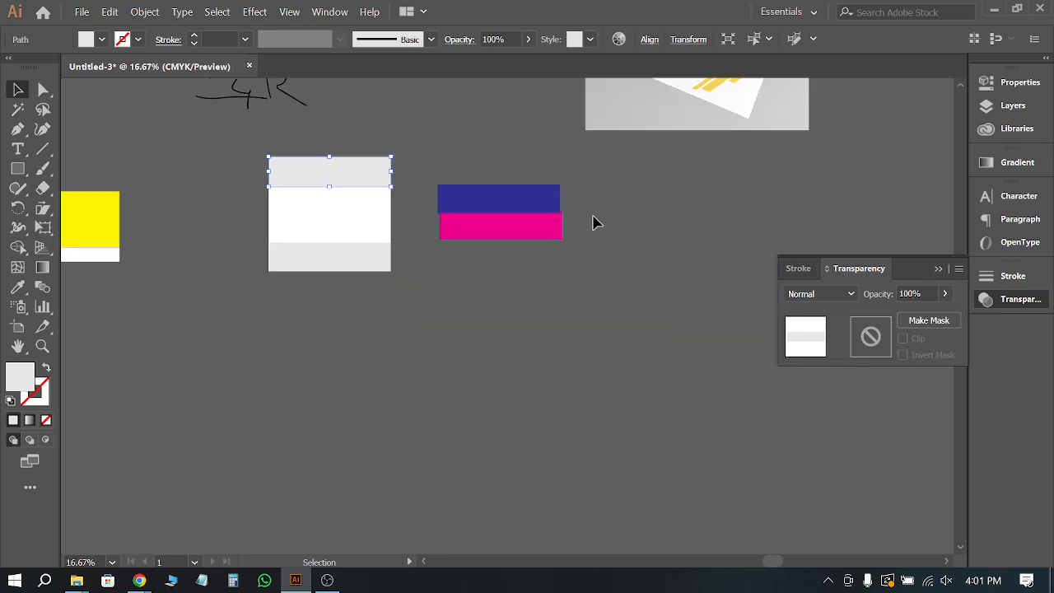
scroll(595, 205, up, 3)
drag(590, 197, 581, 270)
click(642, 360)
scroll(610, 292, up, 2)
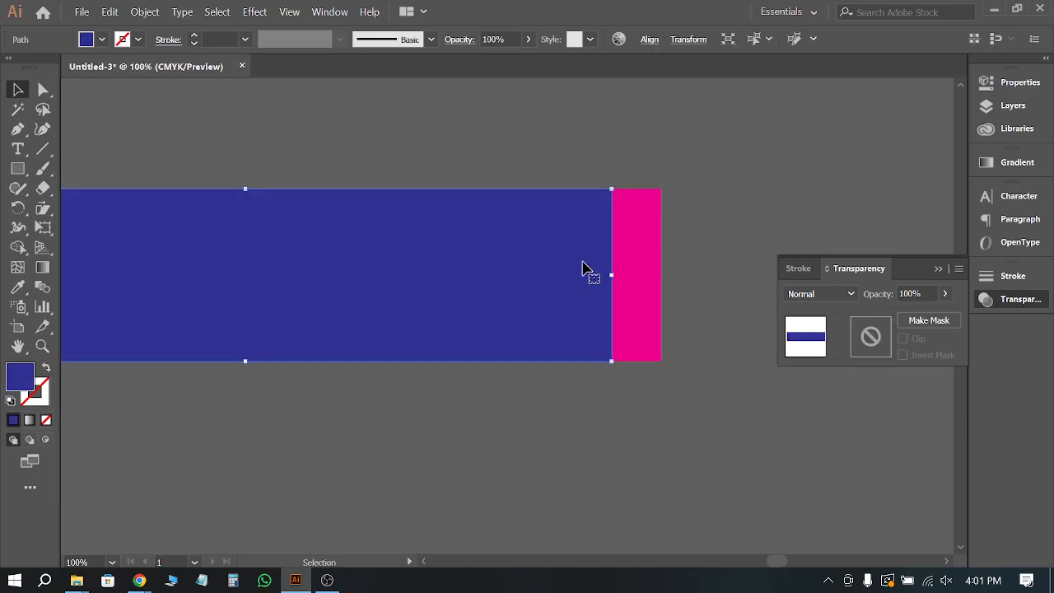
Step: Set the blue panel's height to 2.4 in with its top edge fixed, and compare its lower edge with the magenta panel's
click(687, 40)
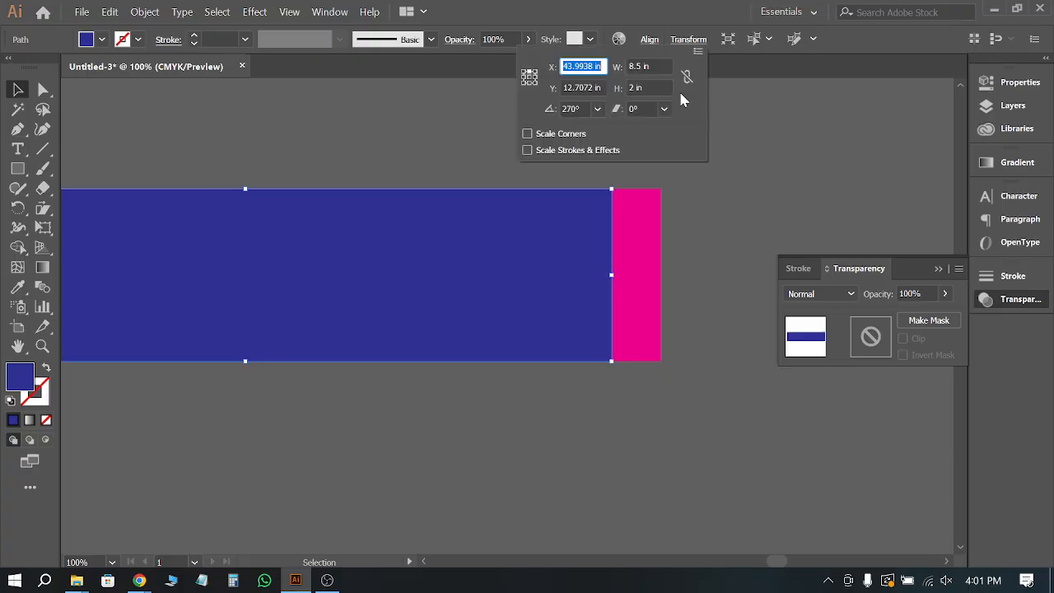
click(633, 88)
text(.4)
key(Return)
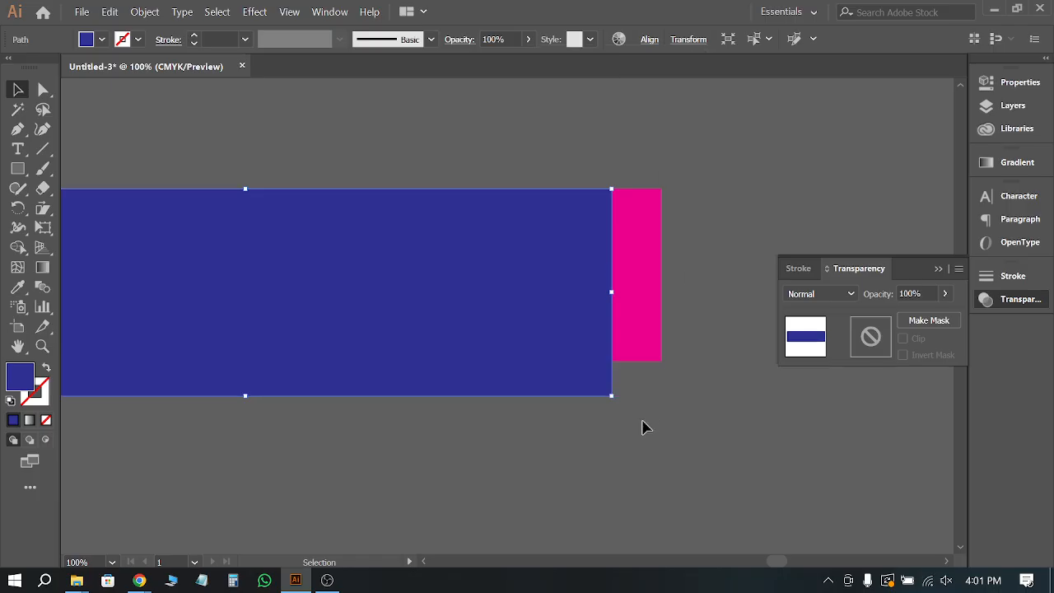
click(635, 394)
scroll(634, 394, up, 3)
drag(633, 421, 507, 262)
scroll(660, 324, down, 4)
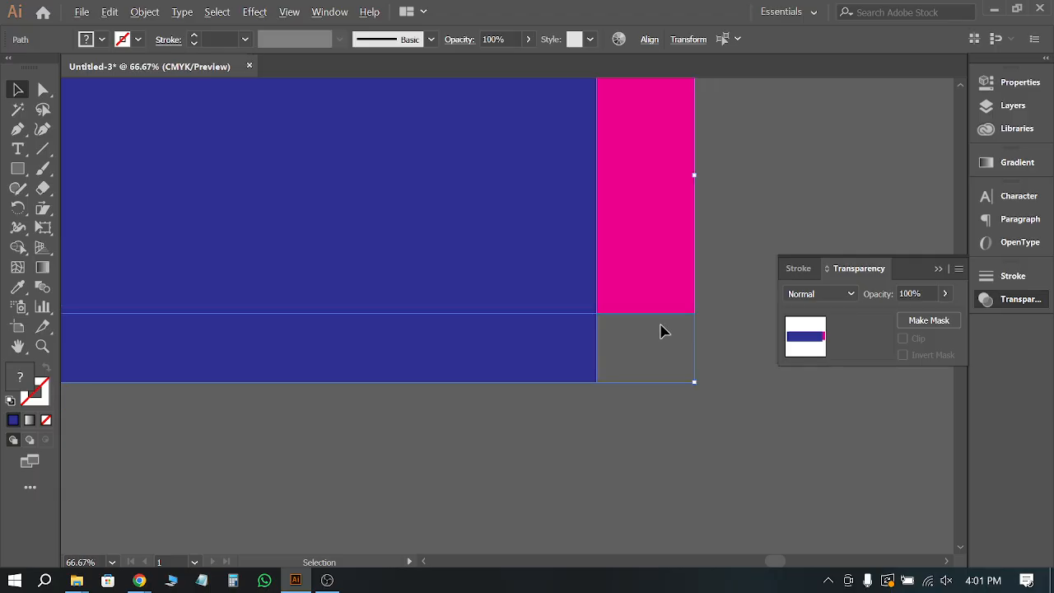
scroll(660, 324, down, 2)
click(659, 372)
scroll(673, 370, down, 3)
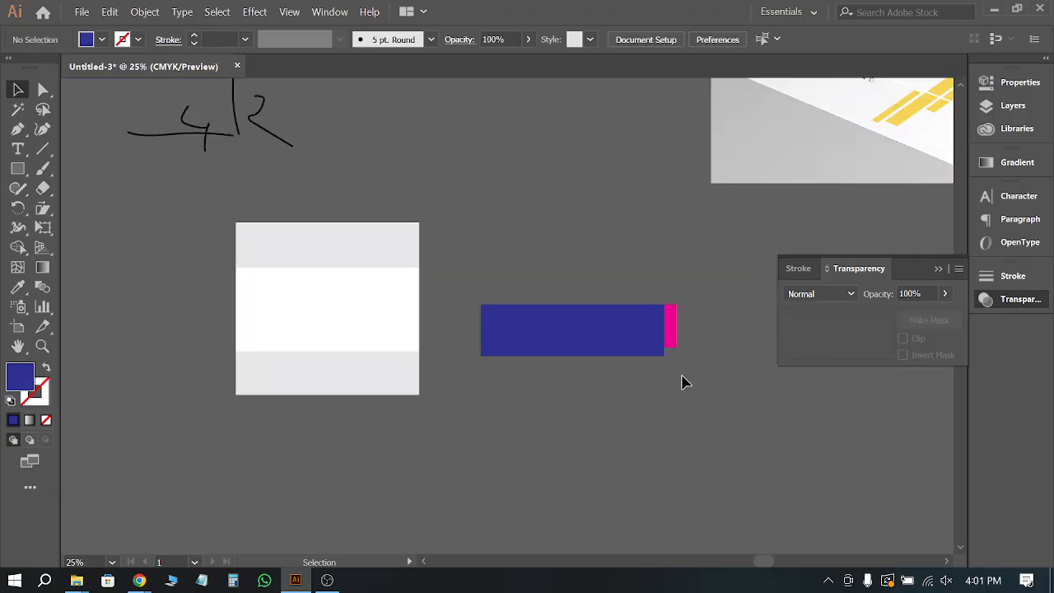
Step: Set the blue panel's height to 2.2 in and compare its lower edge with the magenta panel's
drag(681, 375, 645, 305)
scroll(687, 358, up, 4)
click(625, 385)
click(588, 344)
click(687, 40)
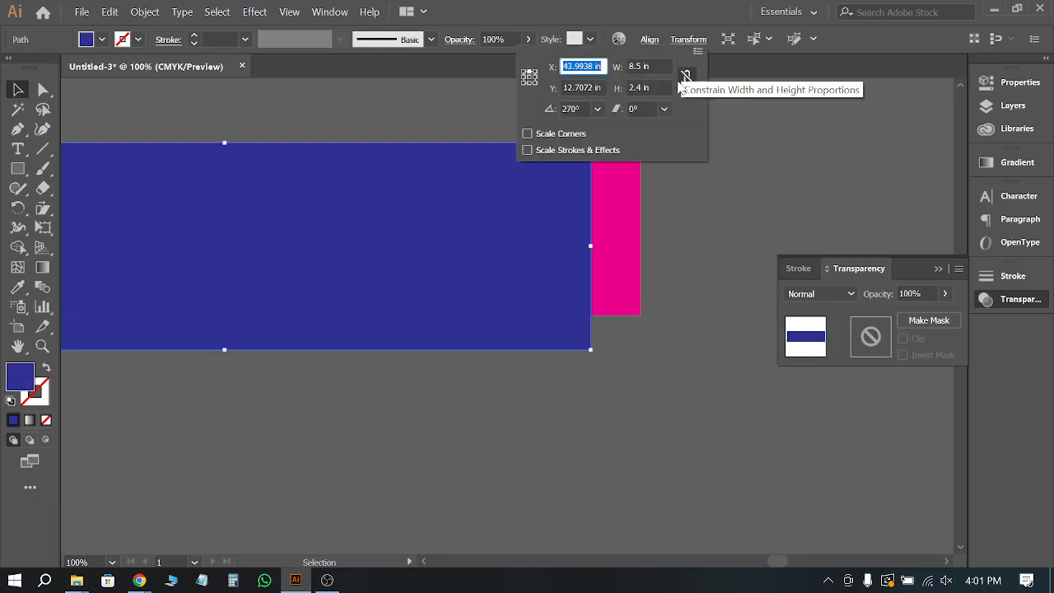
click(648, 40)
click(650, 39)
click(696, 39)
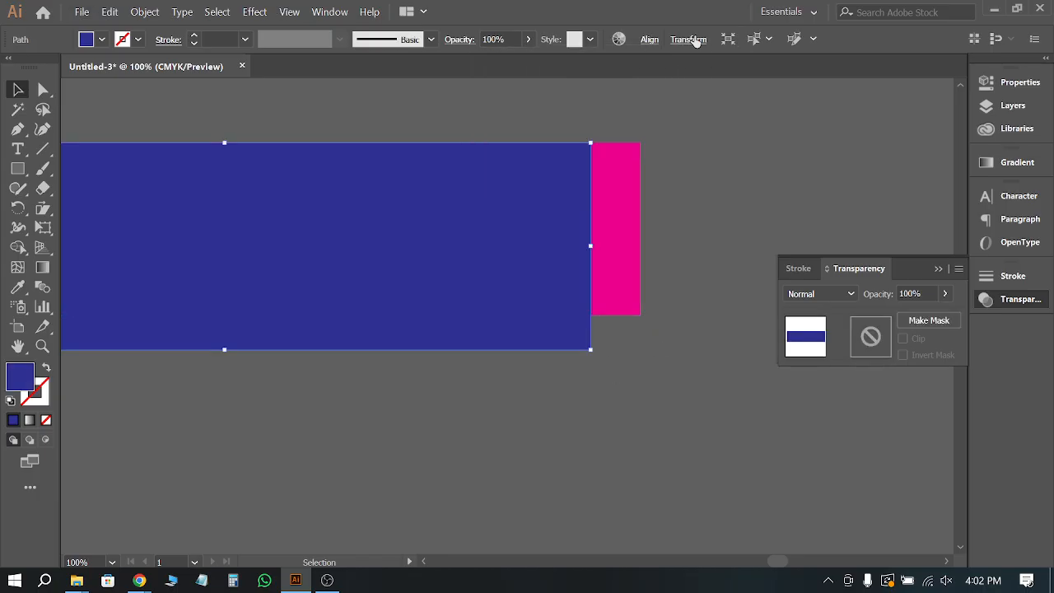
click(635, 87)
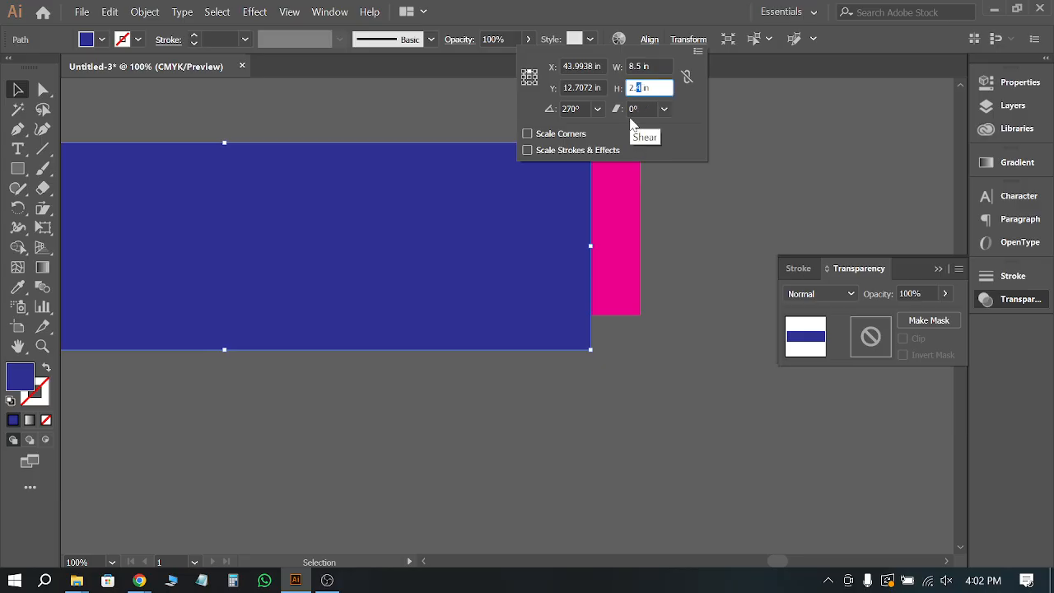
key(Return)
drag(657, 340, 562, 292)
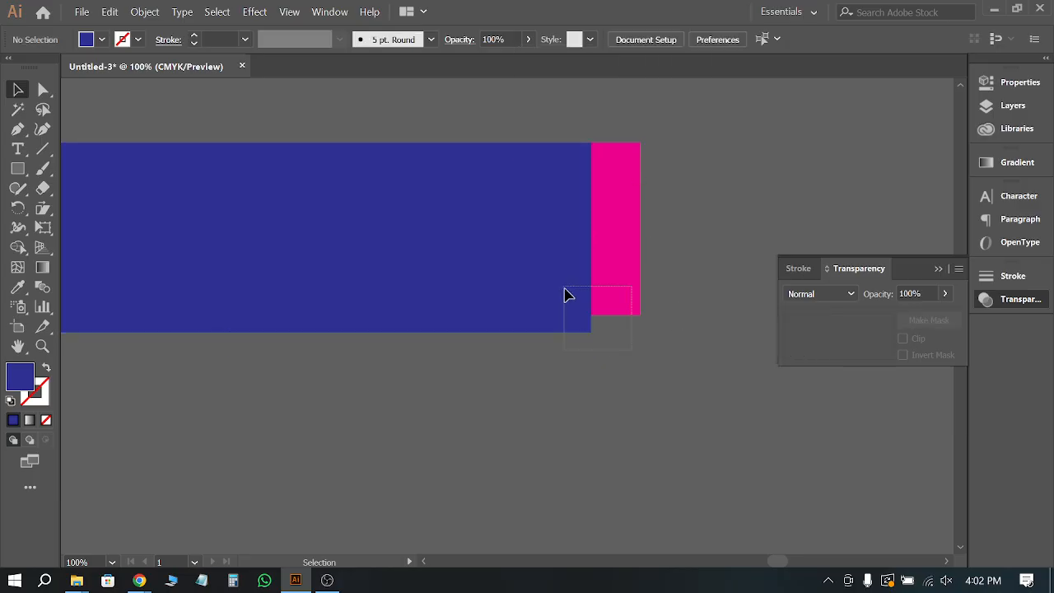
scroll(605, 327, up, 3)
scroll(680, 322, down, 4)
scroll(692, 340, down, 4)
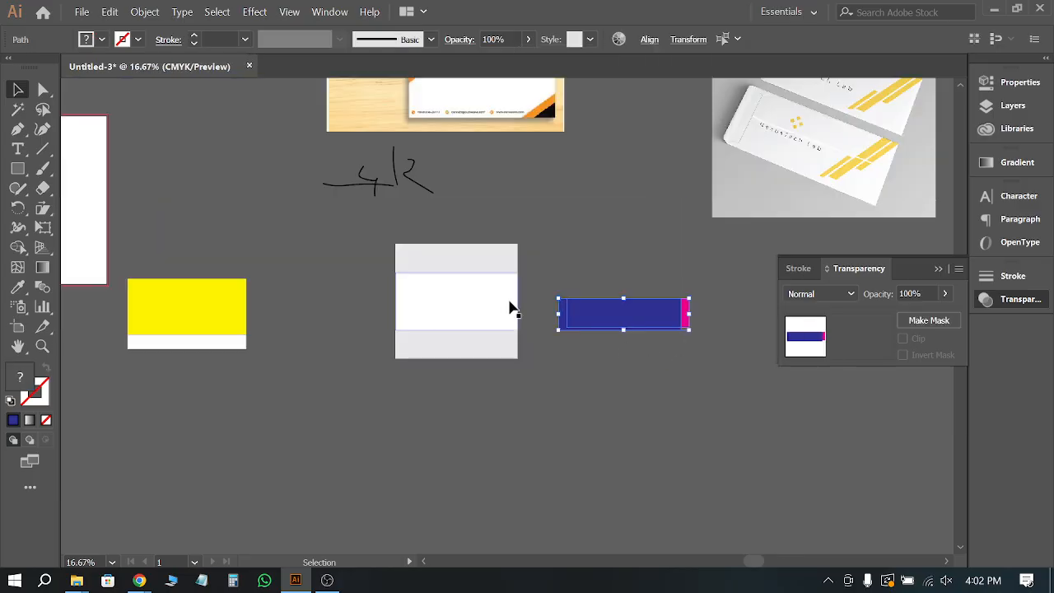
Step: Set the envelope's upper light gray flap to a height of 2.2 in
scroll(483, 275, up, 4)
click(435, 223)
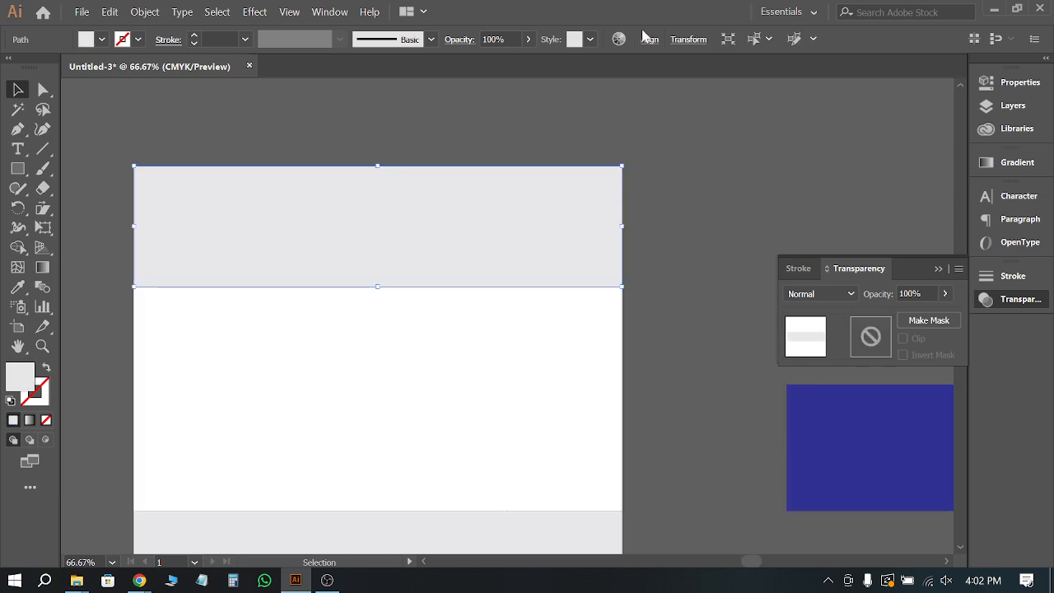
click(691, 42)
click(639, 88)
key(BackSpace)
text(2)
key(Return)
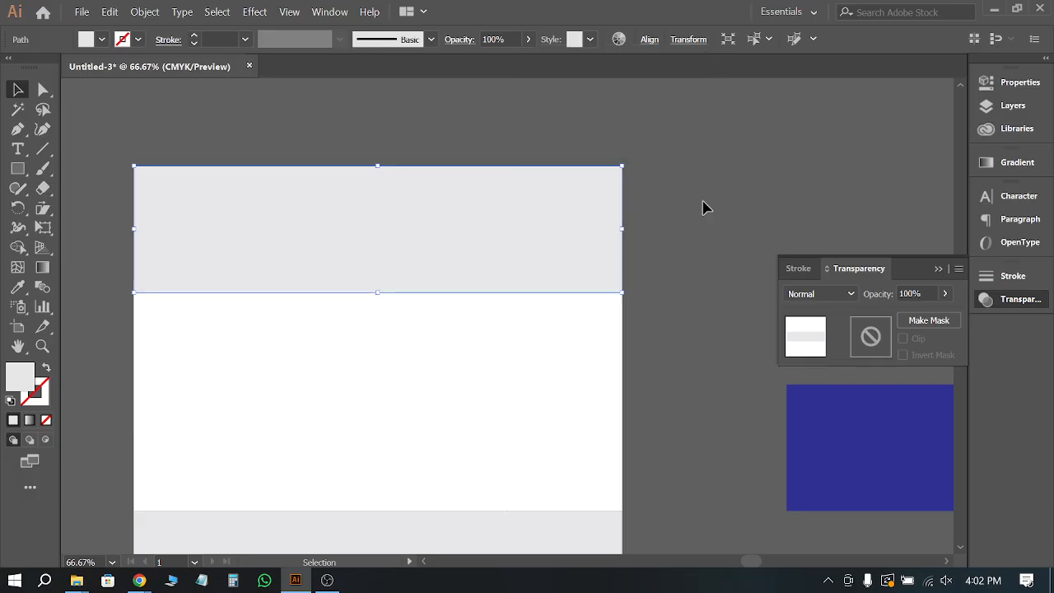
Step: Move the upper light gray flap up until its lower edge meets the white panel's upper edge, and deselect it
click(702, 208)
drag(536, 272, 557, 244)
click(680, 273)
scroll(641, 195, down, 3)
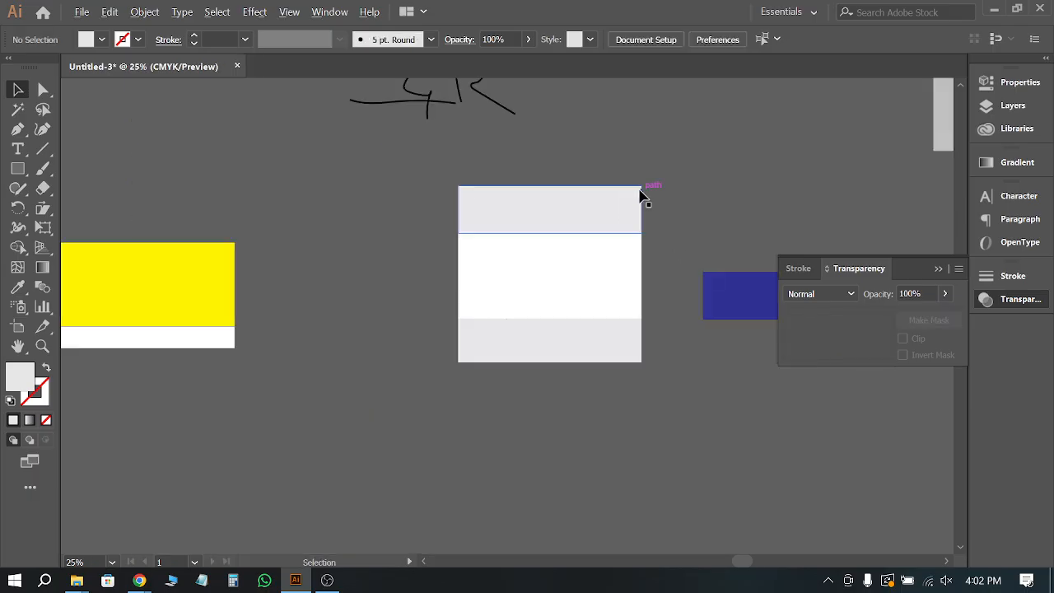
scroll(651, 289, up, 2)
scroll(673, 247, down, 3)
scroll(673, 247, down, 2)
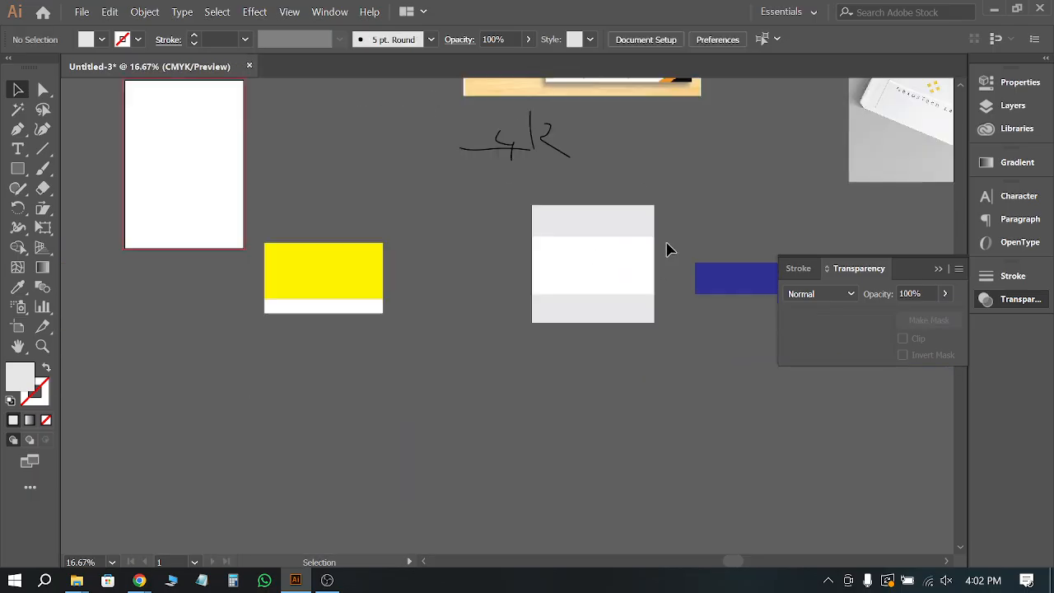
scroll(502, 259, up, 3)
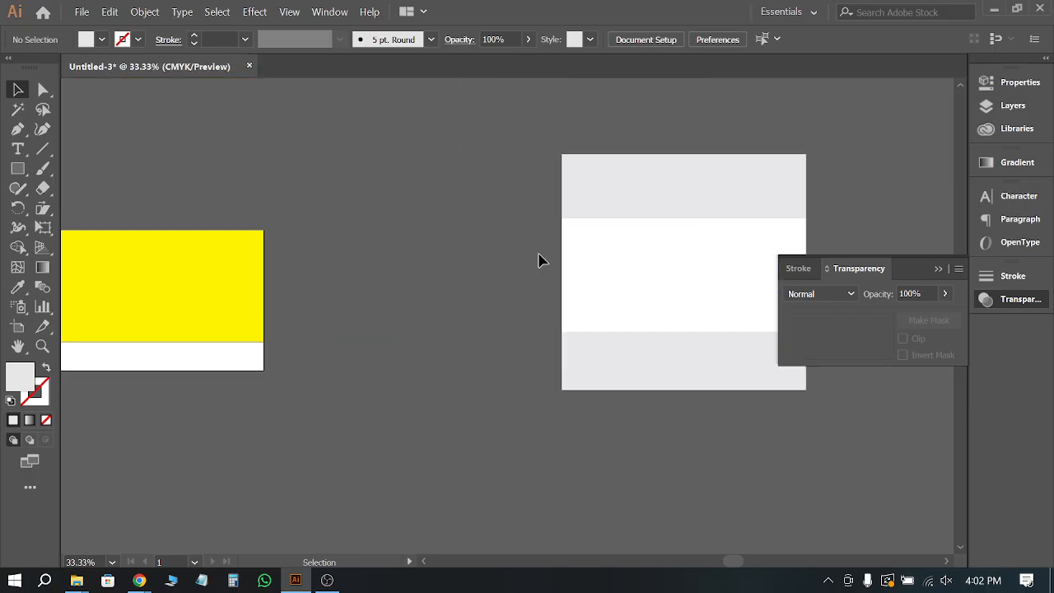
scroll(415, 262, down, 2)
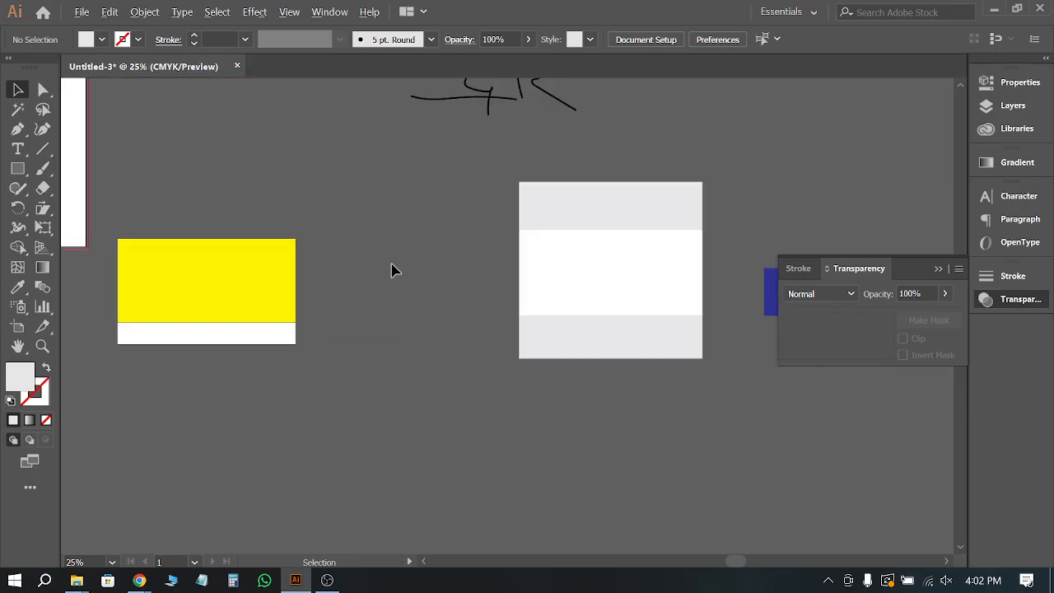
scroll(437, 259, up, 1)
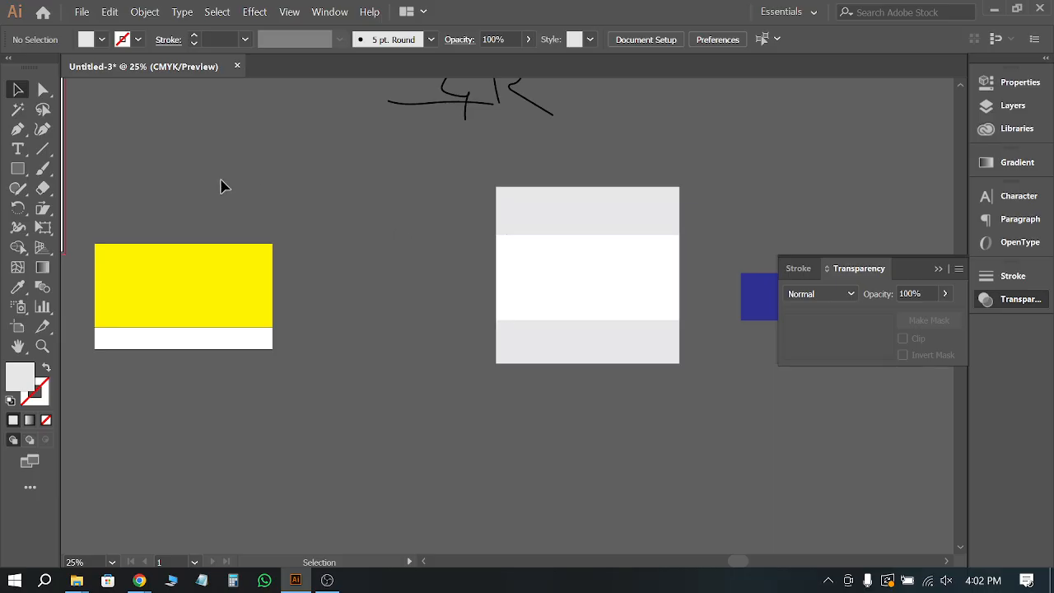
scroll(260, 193, down, 1)
scroll(568, 272, up, 2)
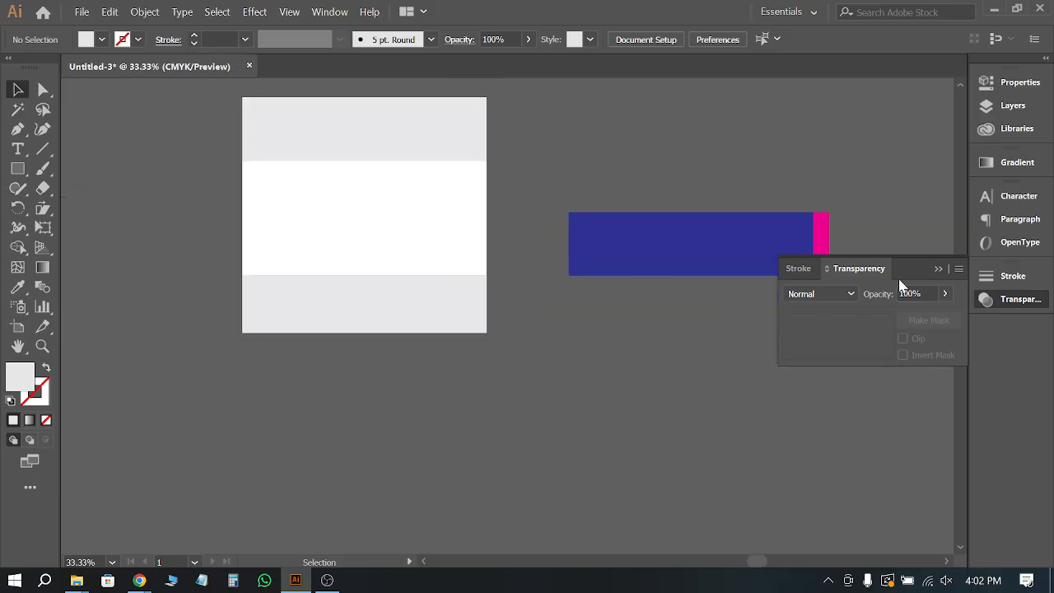
Step: Collapse the floating Transparency panel and move the blue and magenta rectangles together below the envelope layout
click(937, 268)
click(788, 219)
drag(788, 219, 394, 404)
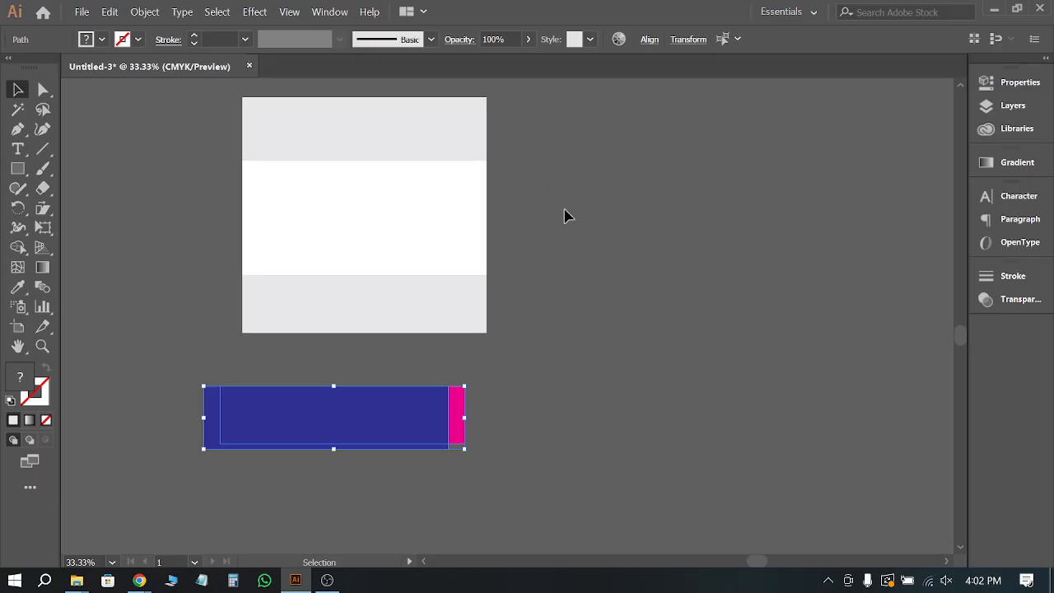
Step: Duplicate the envelope's white center panel and place the copy flush against its right edge
scroll(628, 263, up, 1)
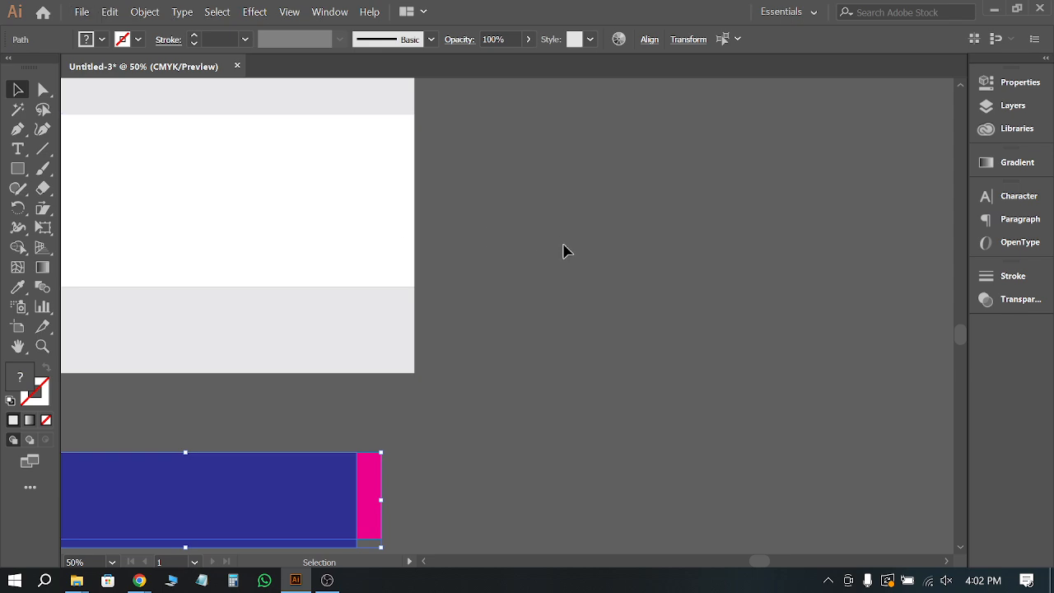
scroll(560, 244, down, 2)
drag(344, 221, 527, 240)
scroll(613, 267, up, 1)
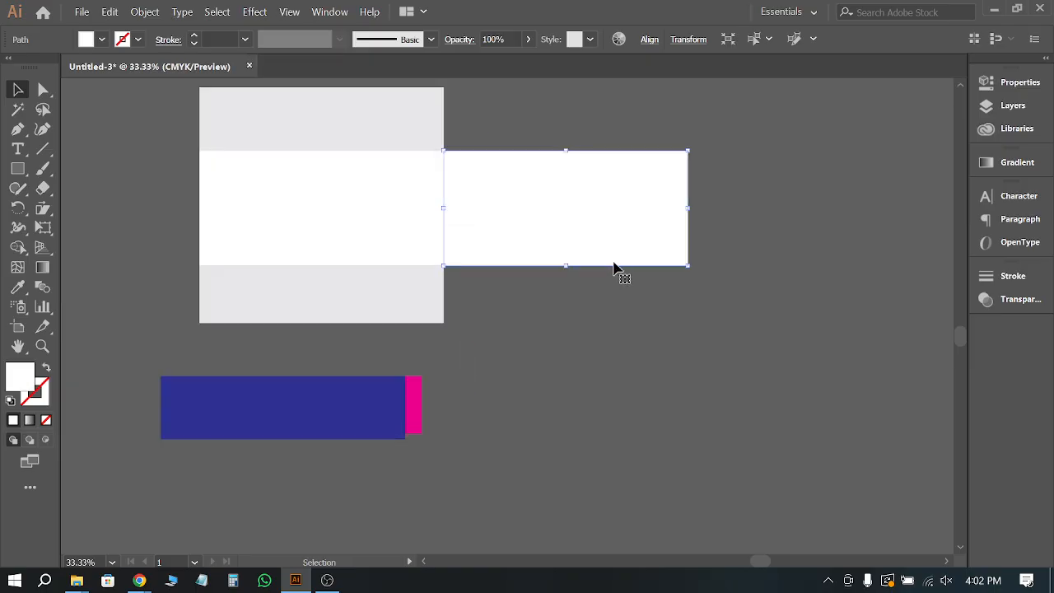
Step: Examine the orange side flap on the reference envelope mockup image
scroll(566, 224, up, 1)
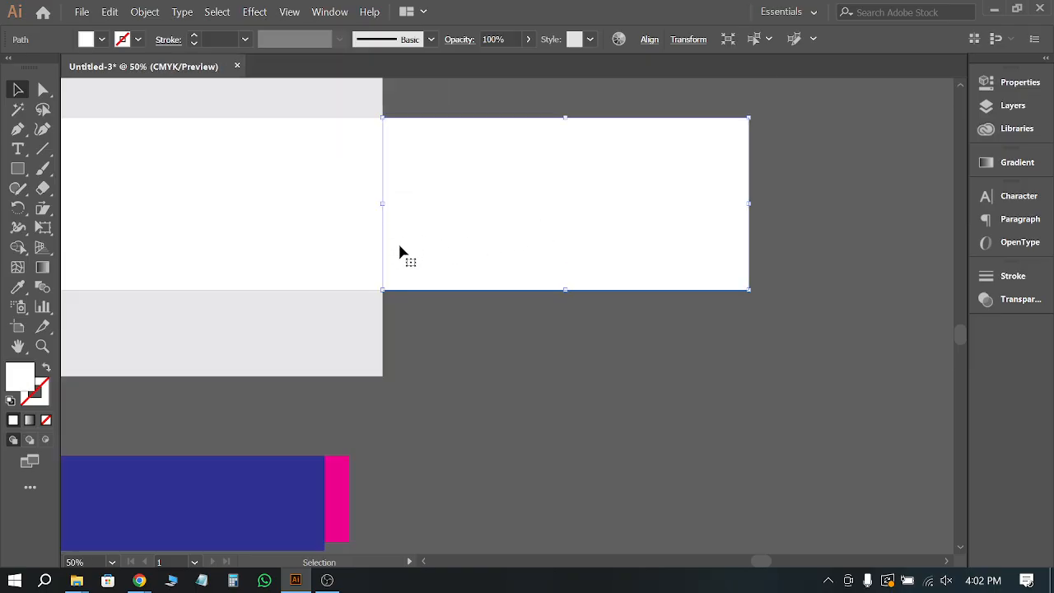
scroll(565, 431, down, 2)
scroll(725, 348, down, 3)
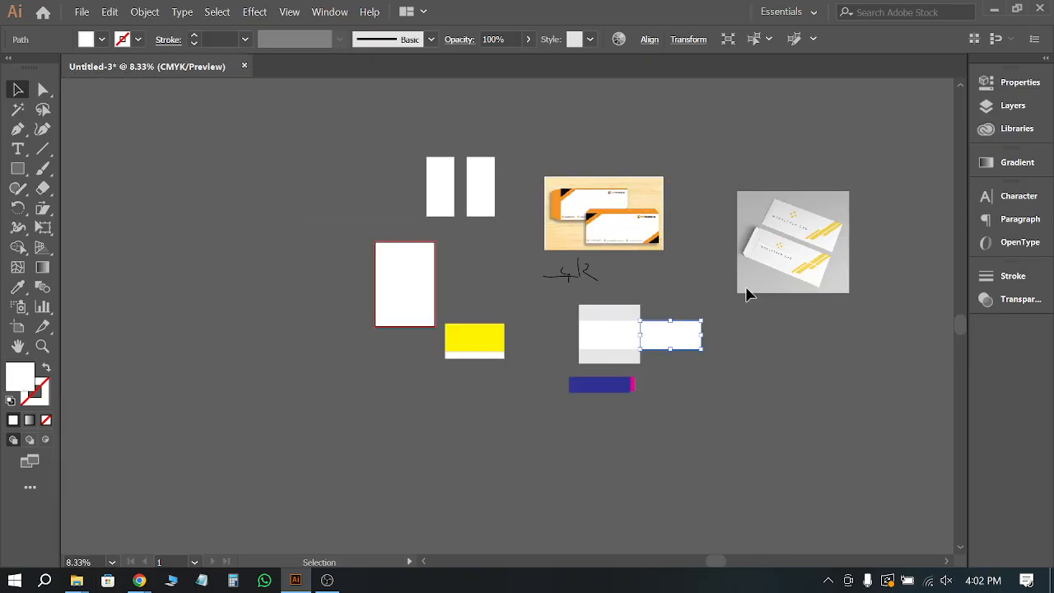
scroll(639, 211, up, 1)
scroll(592, 176, up, 5)
scroll(113, 108, up, 2)
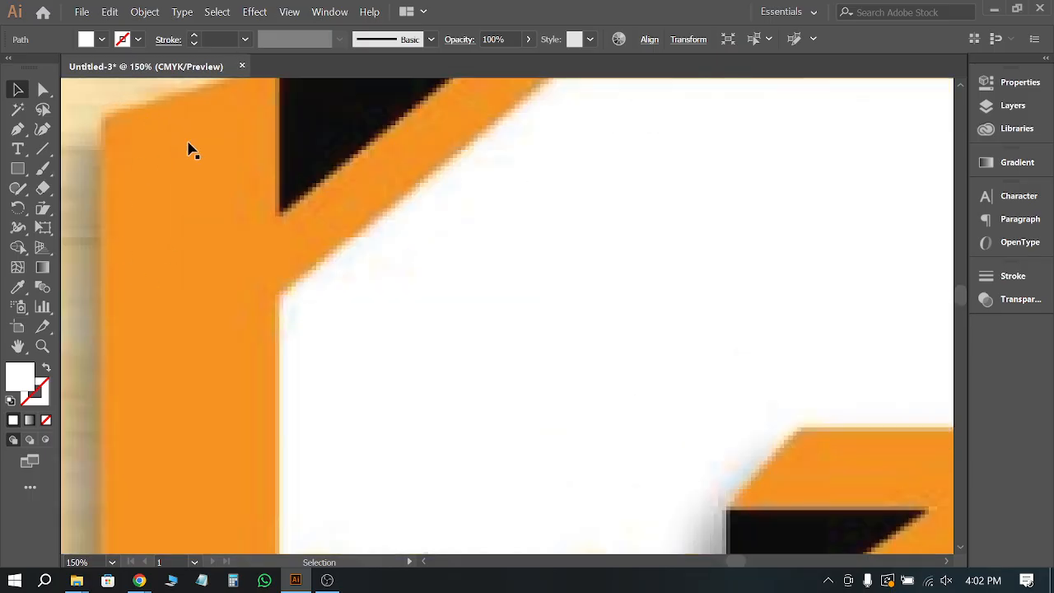
scroll(184, 167, down, 3)
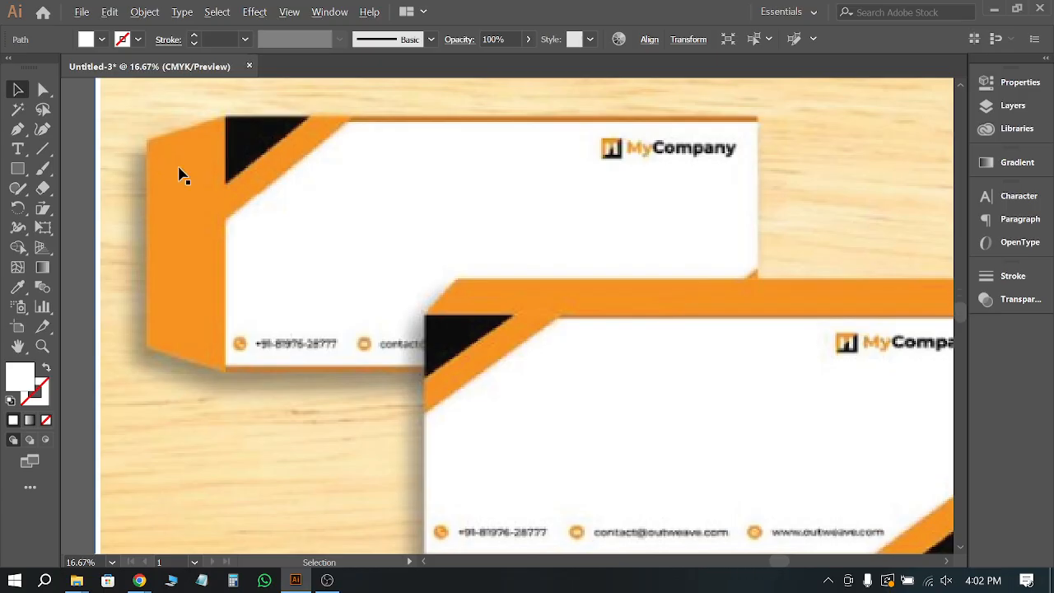
scroll(181, 175, down, 4)
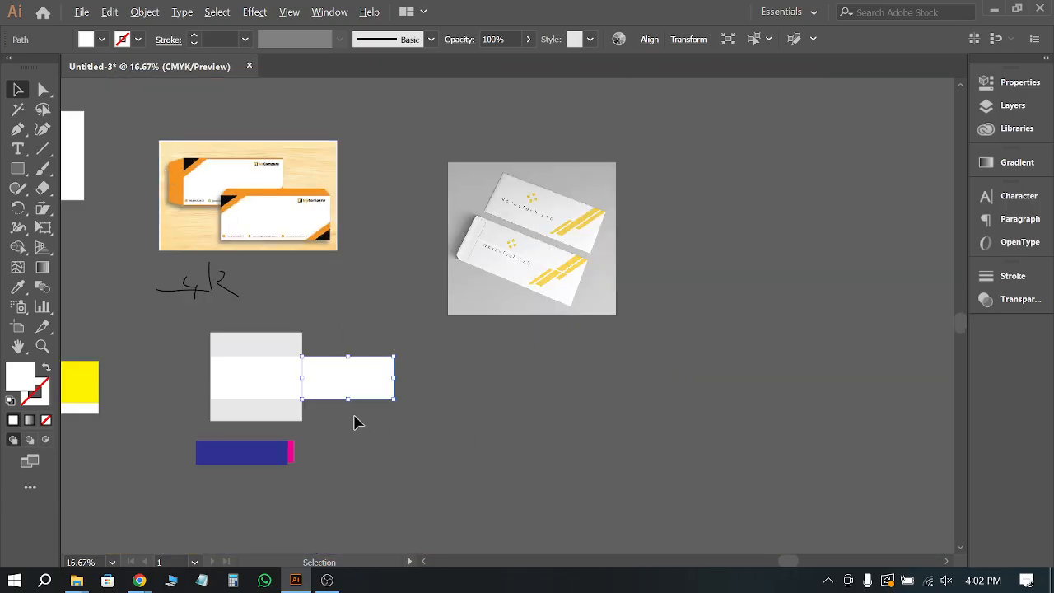
Step: Set the duplicated white panel's width to 1 in with its left edge fixed to form the right flap, and deselect it
scroll(355, 420, up, 3)
scroll(325, 354, down, 1)
scroll(217, 336, up, 1)
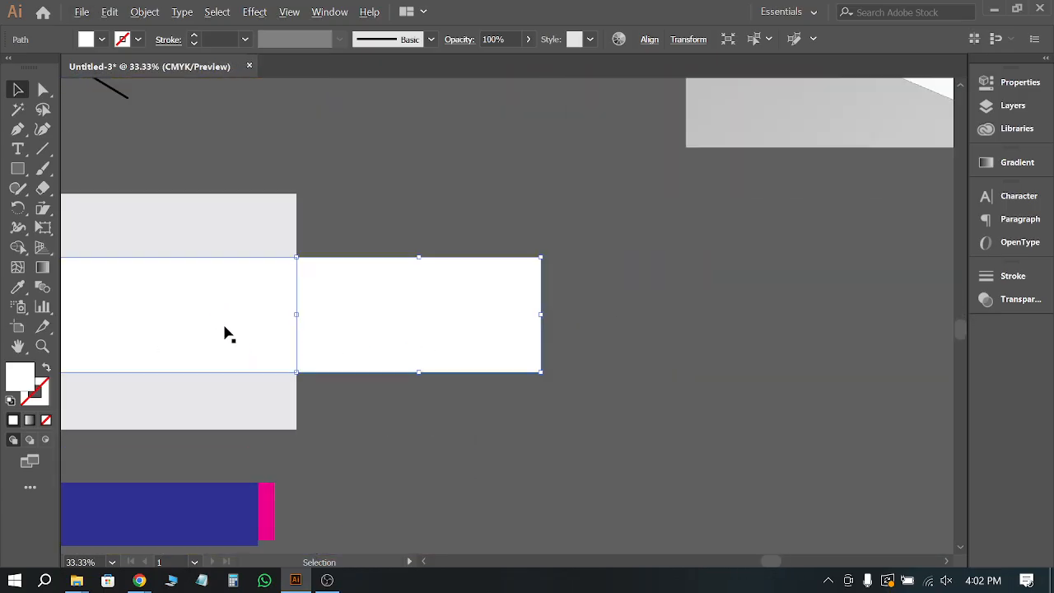
click(688, 39)
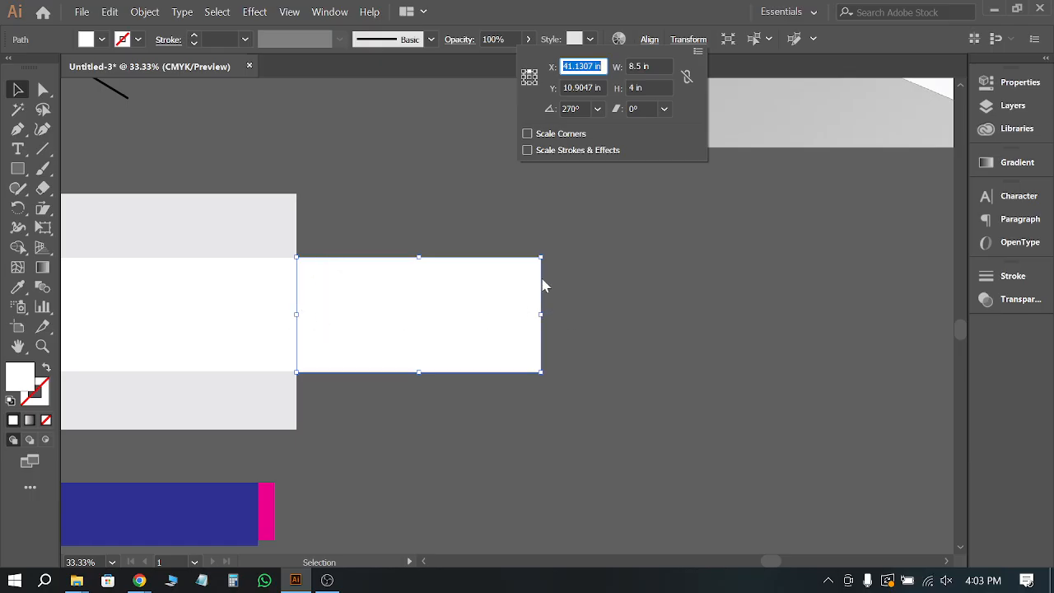
click(523, 83)
double_click(635, 66)
text(1)
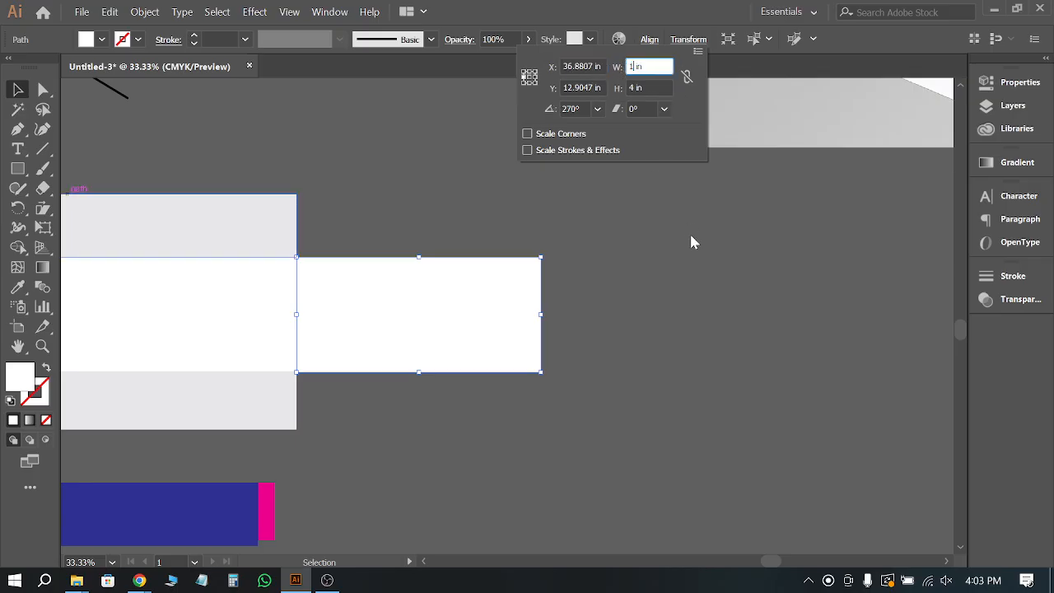
key(Return)
click(684, 329)
scroll(879, 278, down, 1)
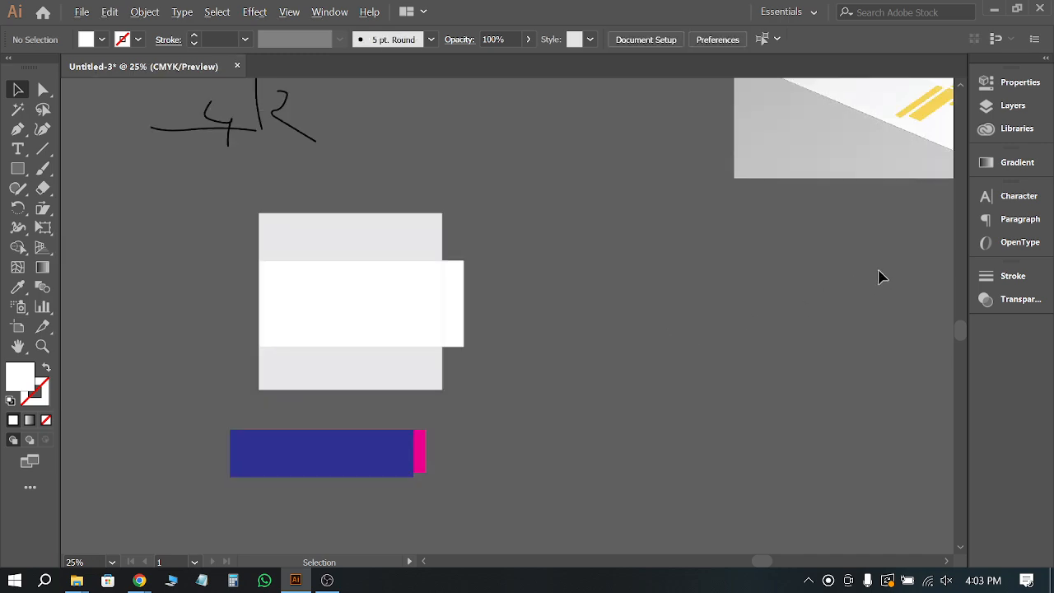
Step: Move the blue rectangle over the envelope's right flap to demonstrate the overlap, and park it clear of the envelope's left side
scroll(494, 321, up, 3)
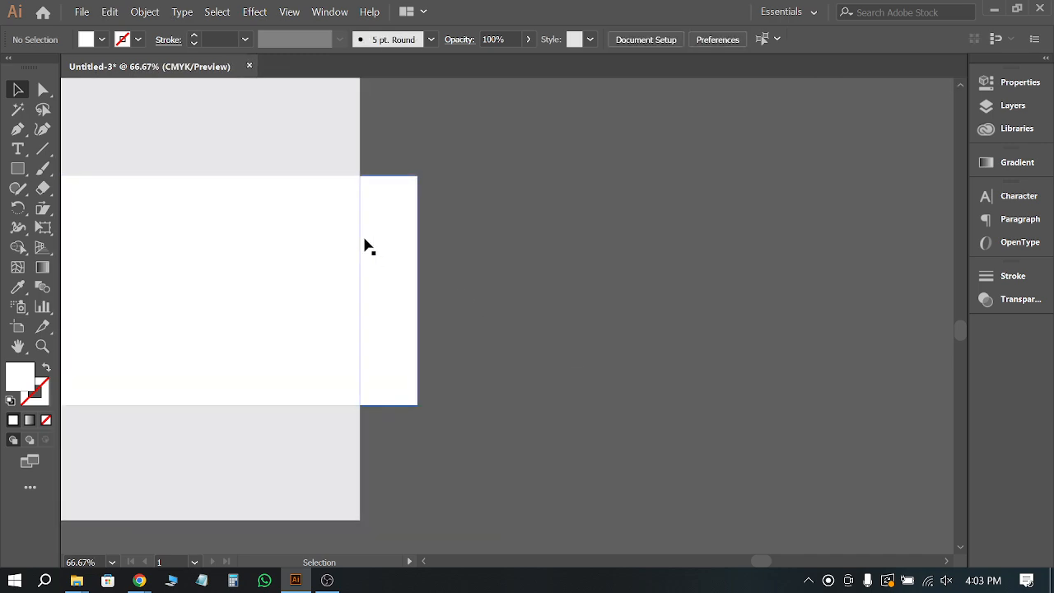
scroll(537, 231, down, 1)
scroll(666, 287, down, 2)
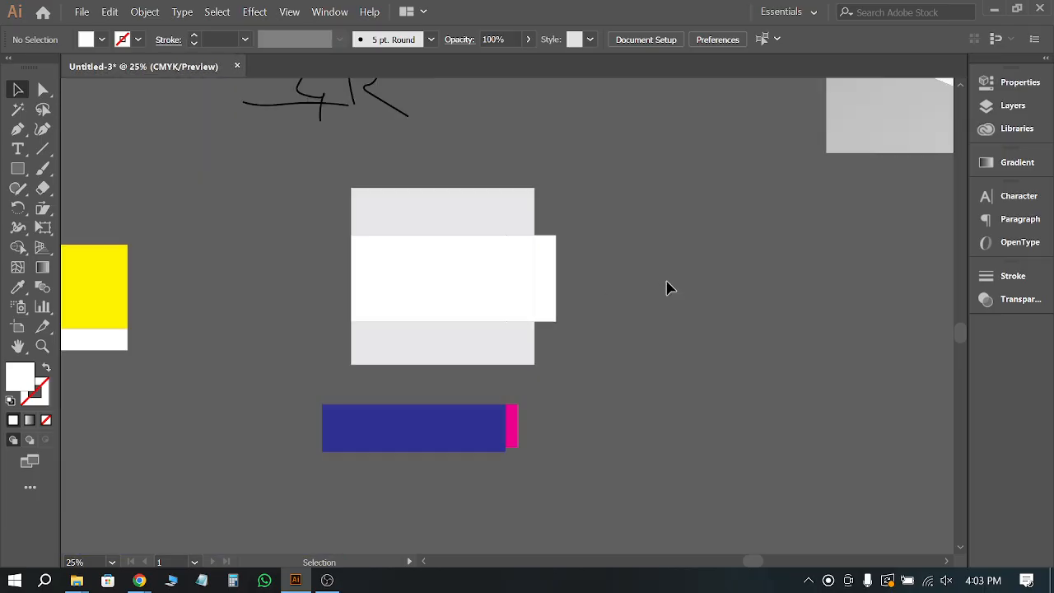
scroll(354, 252, up, 1)
scroll(544, 216, down, 1)
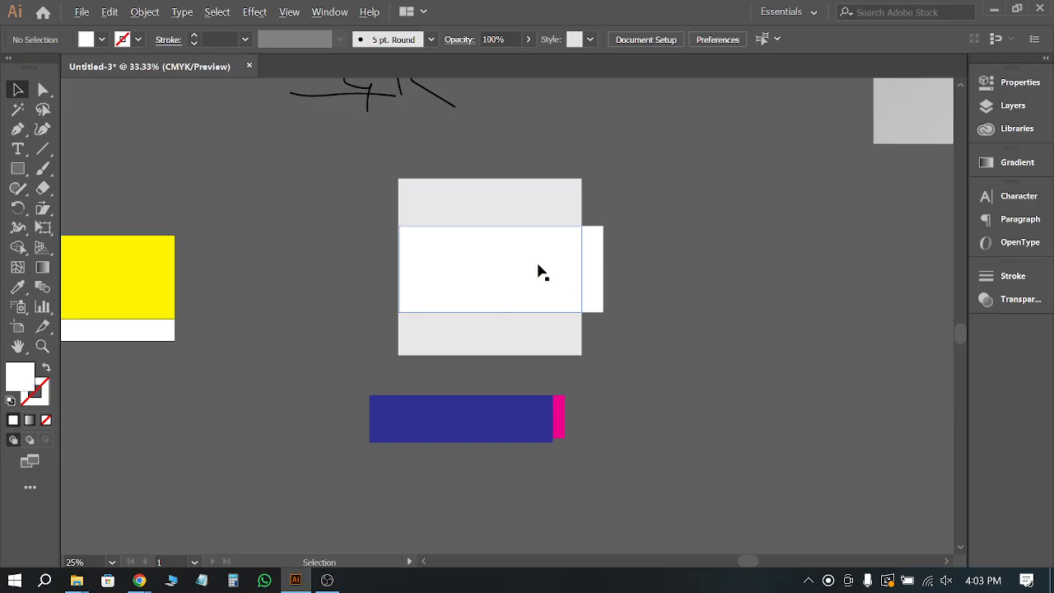
scroll(539, 270, up, 1)
drag(486, 478, 687, 273)
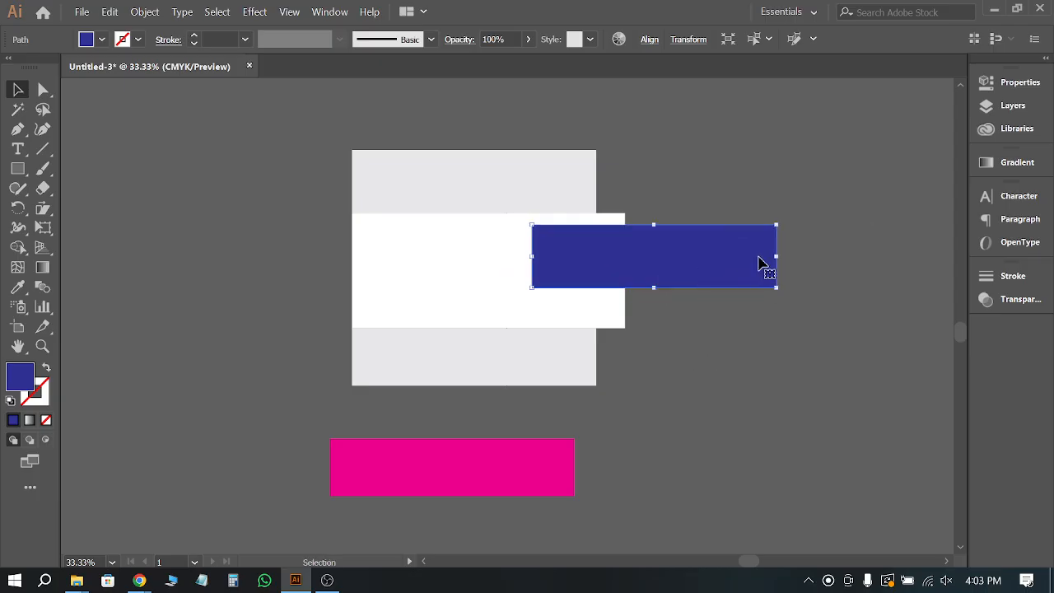
drag(749, 262, 167, 261)
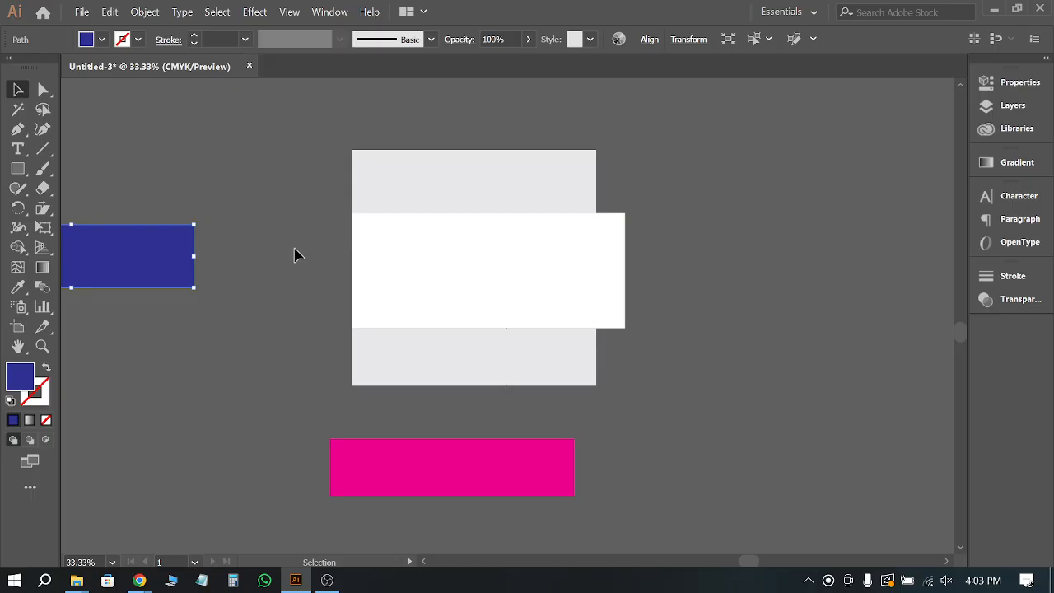
drag(165, 264, 130, 305)
Step: Duplicate the right flap flush against the white center panel's left edge and select the copy
scroll(291, 249, up, 1)
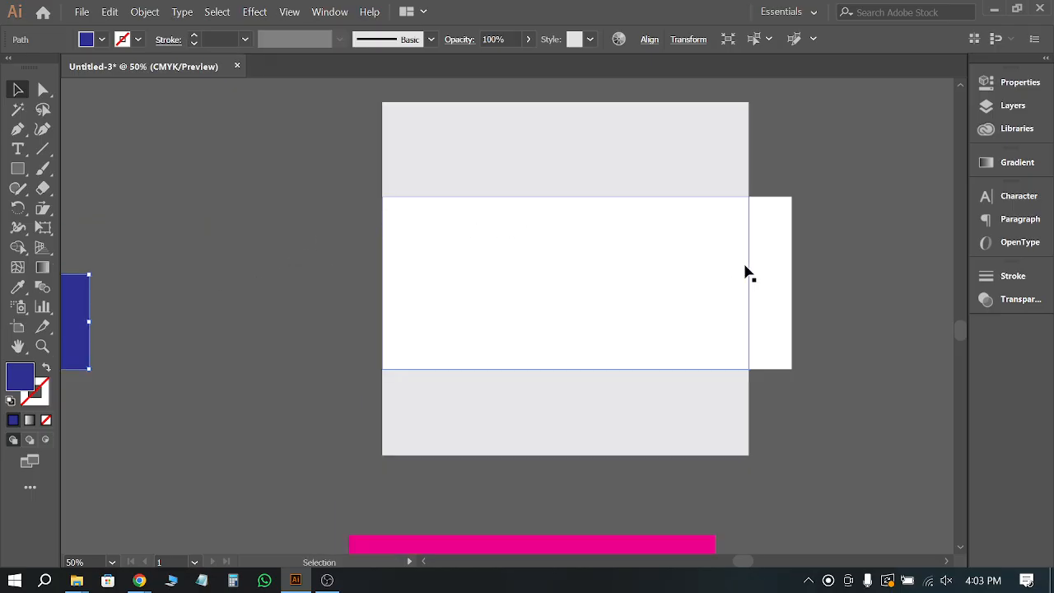
drag(786, 275, 376, 273)
click(334, 261)
click(368, 224)
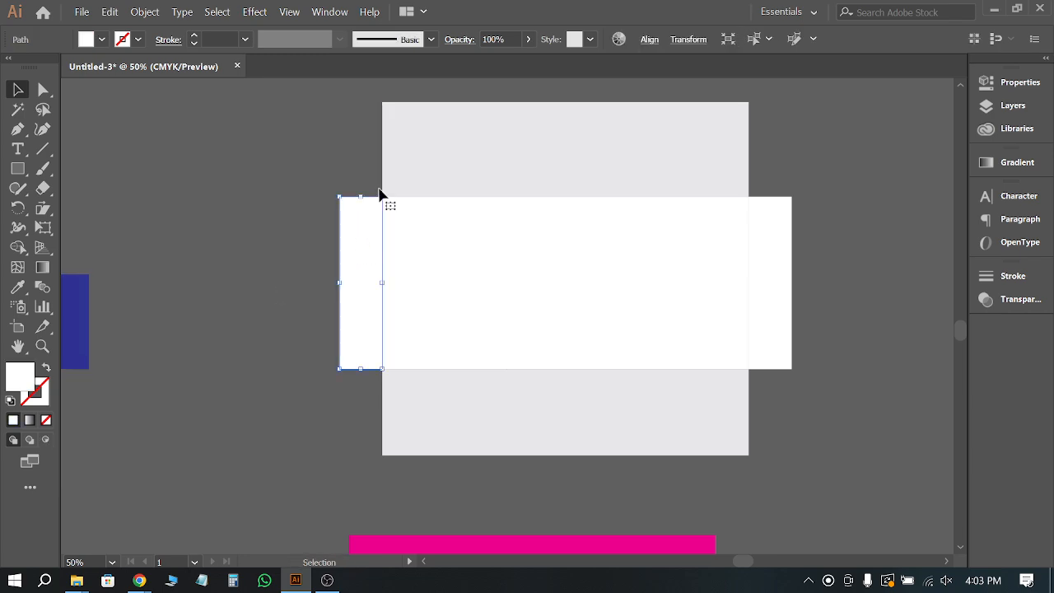
Step: Set the left flap's width to 0.5 in with its right edge fixed against the center panel
click(689, 39)
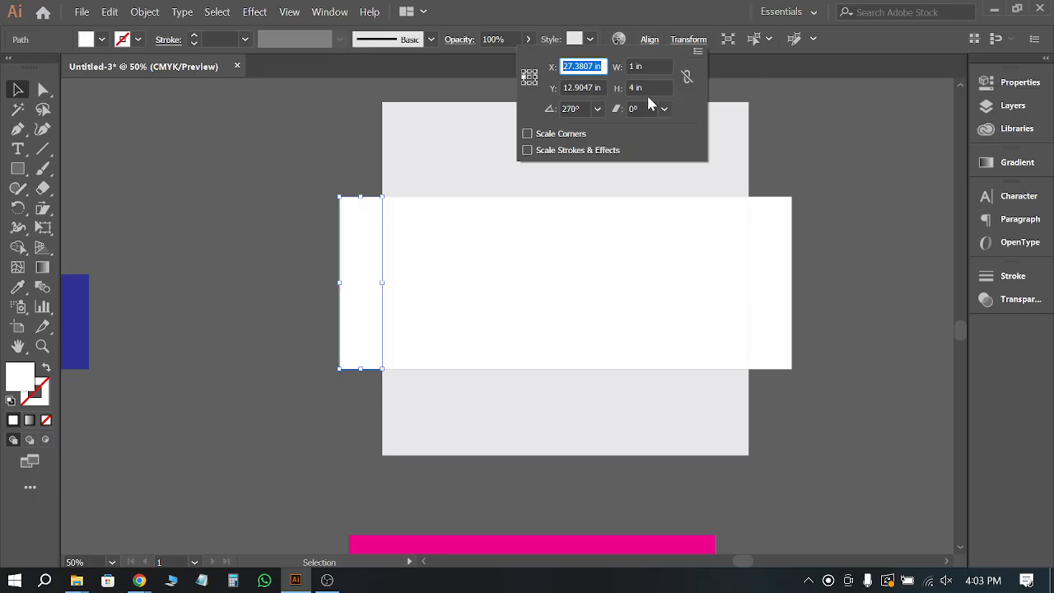
click(534, 77)
click(634, 67)
text(.5)
key(Return)
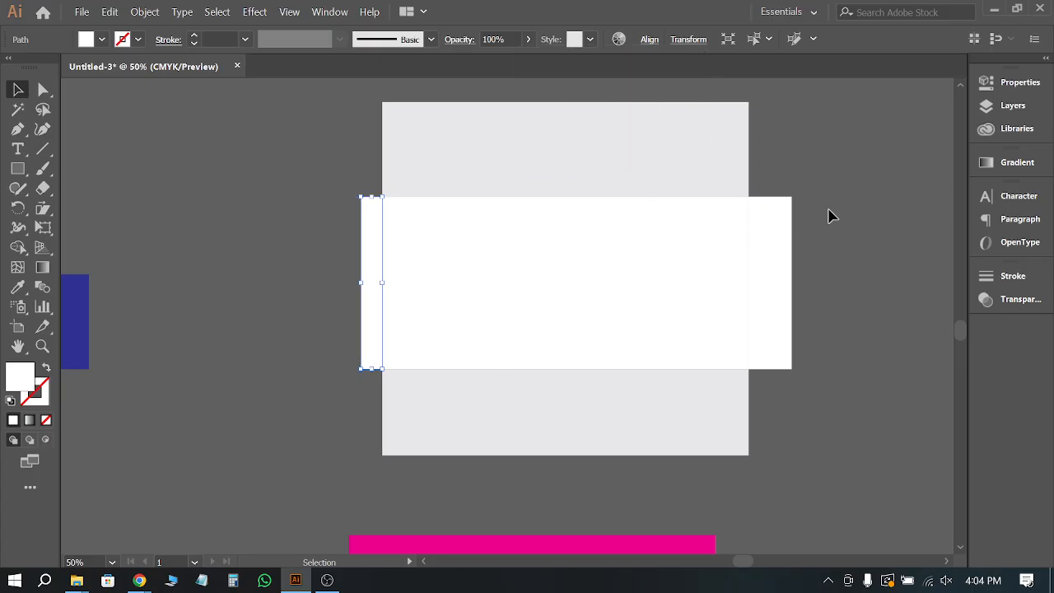
Step: Fill the narrow left flap with the same light gray as the upper and lower flaps, and deselect it
scroll(376, 254, up, 3)
scroll(338, 204, down, 3)
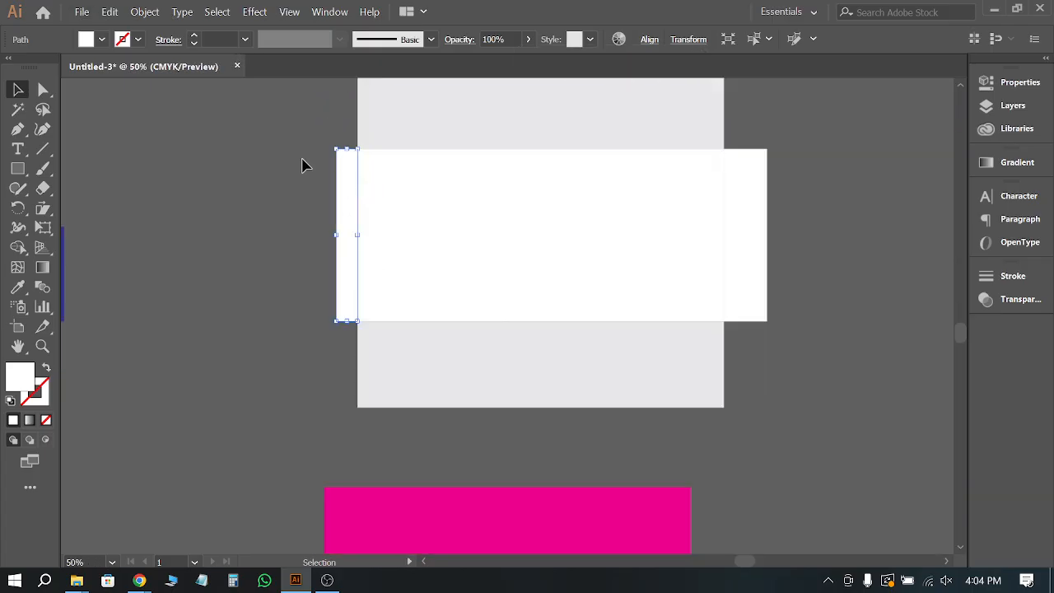
click(101, 38)
click(121, 120)
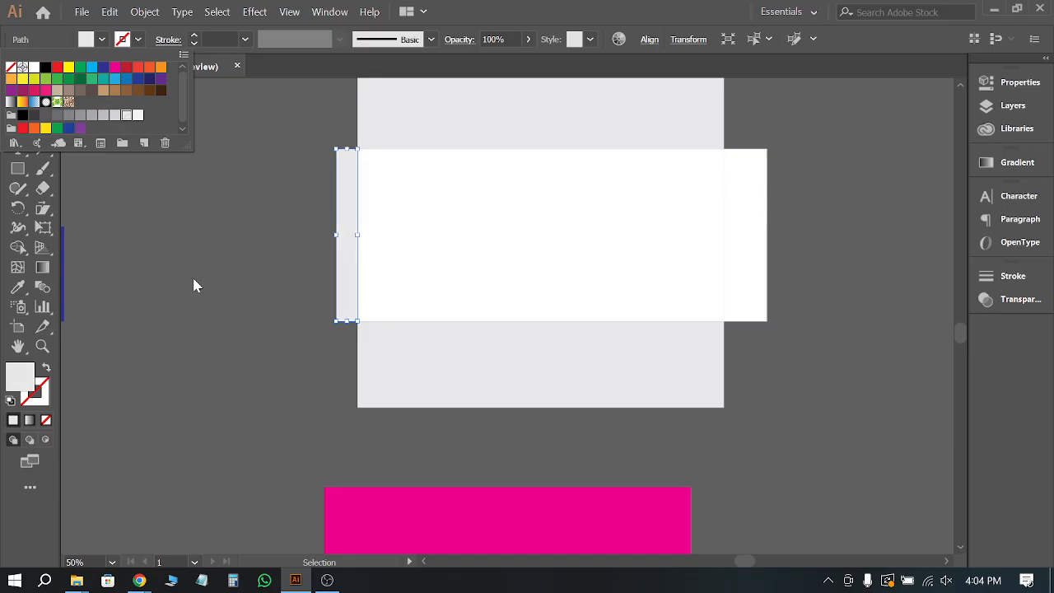
click(195, 282)
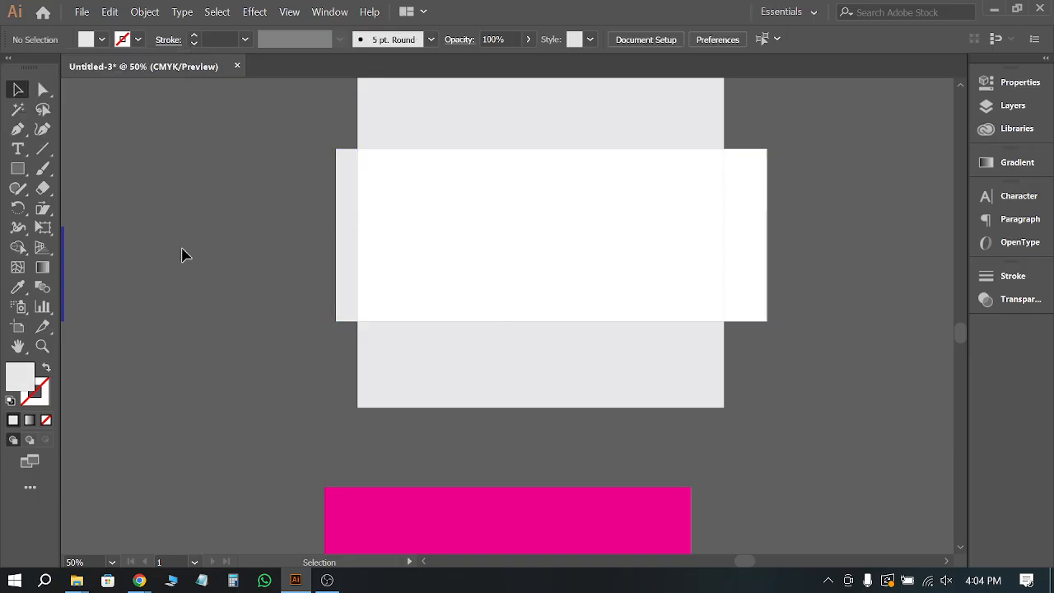
scroll(353, 349, down, 1)
scroll(337, 270, up, 3)
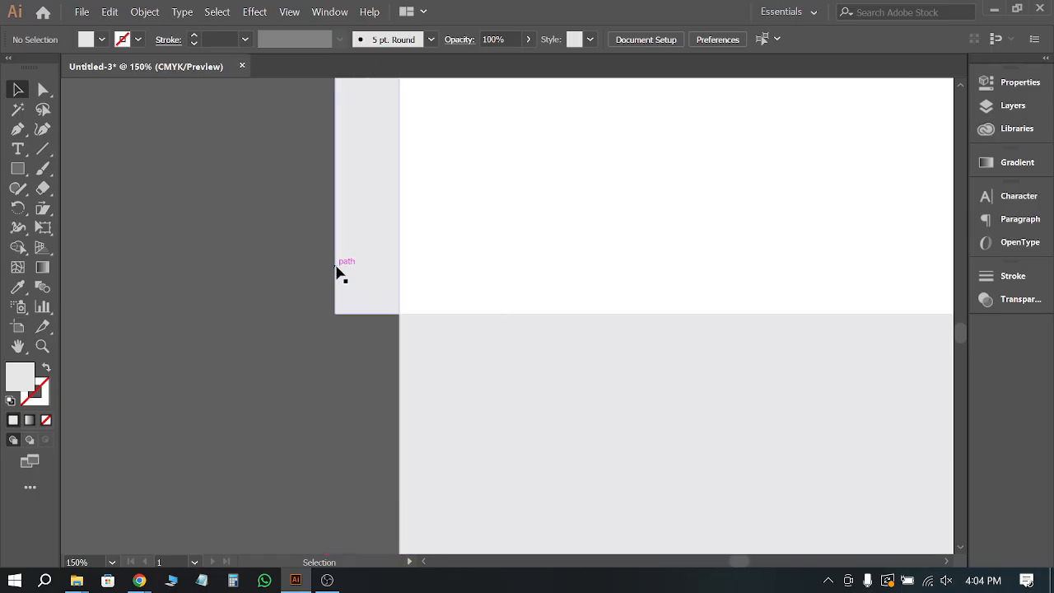
scroll(289, 313, down, 3)
scroll(276, 253, up, 1)
scroll(315, 240, up, 1)
scroll(400, 266, down, 2)
scroll(407, 198, up, 1)
scroll(415, 187, up, 1)
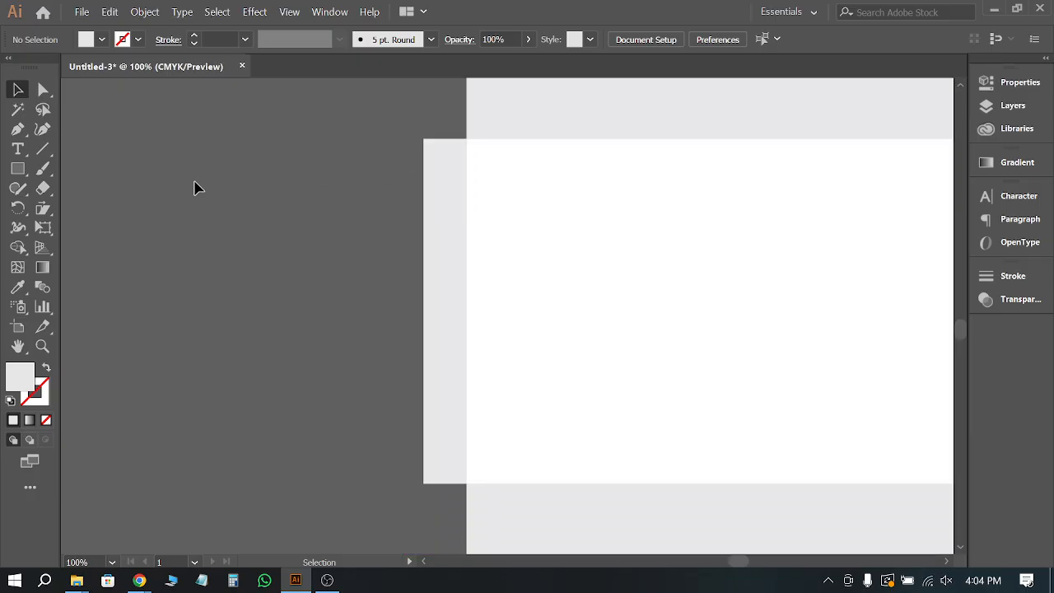
Step: View the General preferences with the Keyboard Increment setting and close them without making changes
key(ctrl+k)
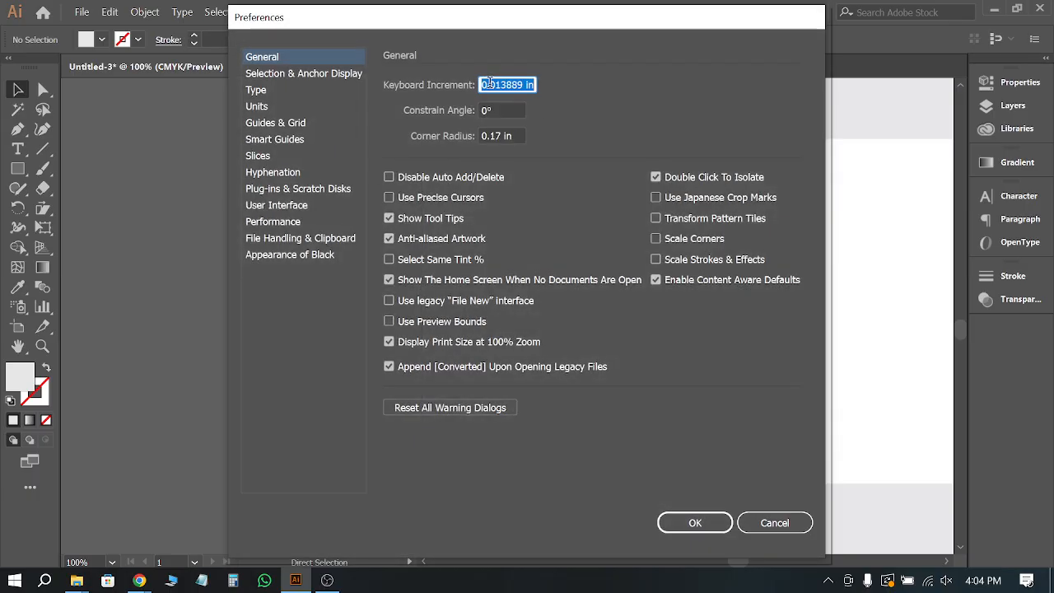
click(774, 523)
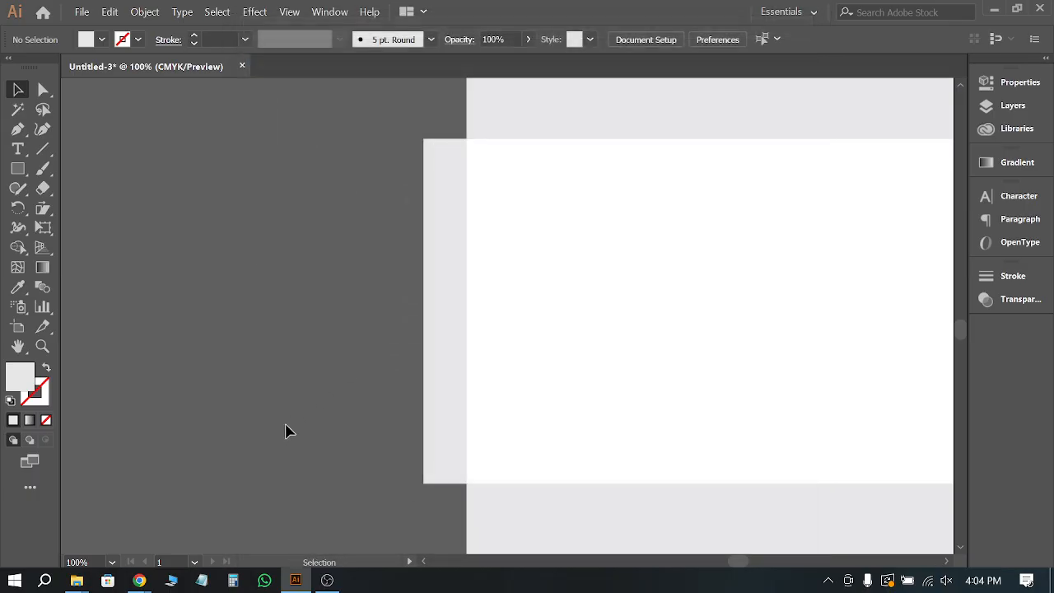
key(ctrl+k)
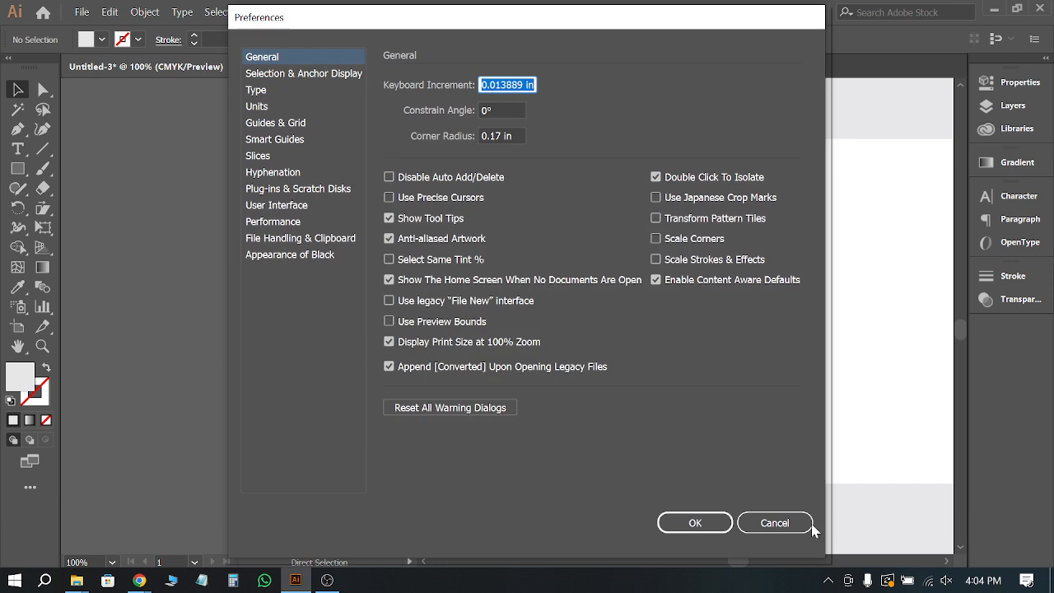
key(Escape)
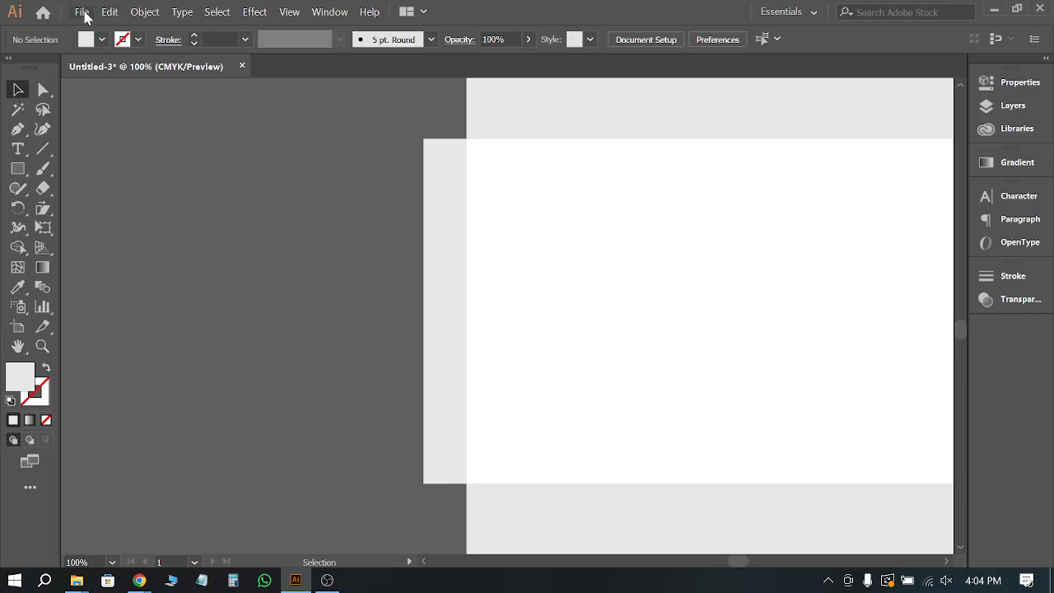
Step: Set the Keyboard Increment in the General preferences to 0.1 in
click(110, 12)
mouse_move(159, 494)
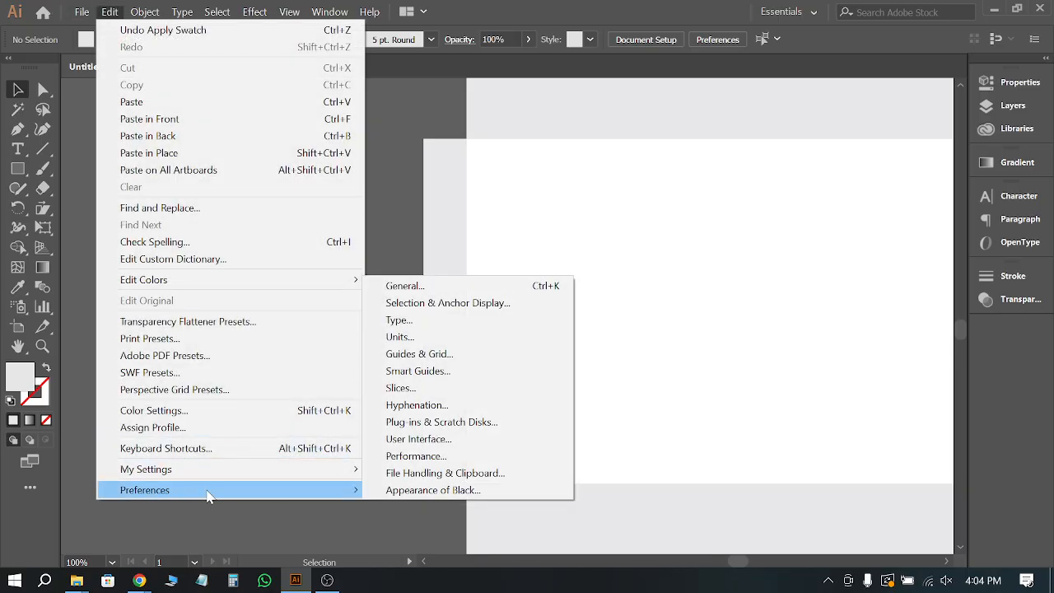
click(405, 286)
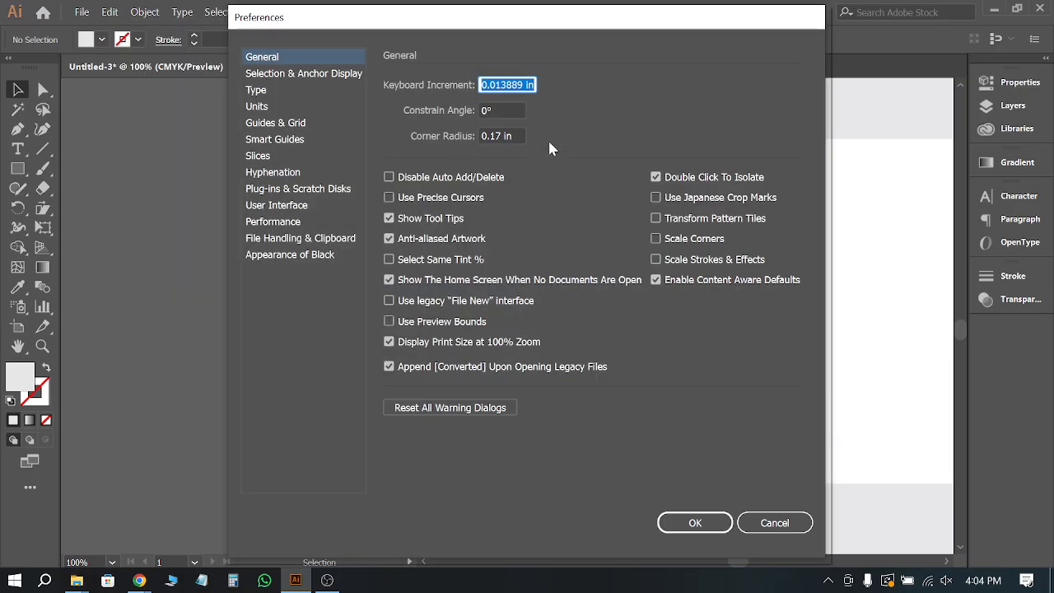
text(0.0000010.125)
drag(495, 85, 507, 87)
key(BackSpace)
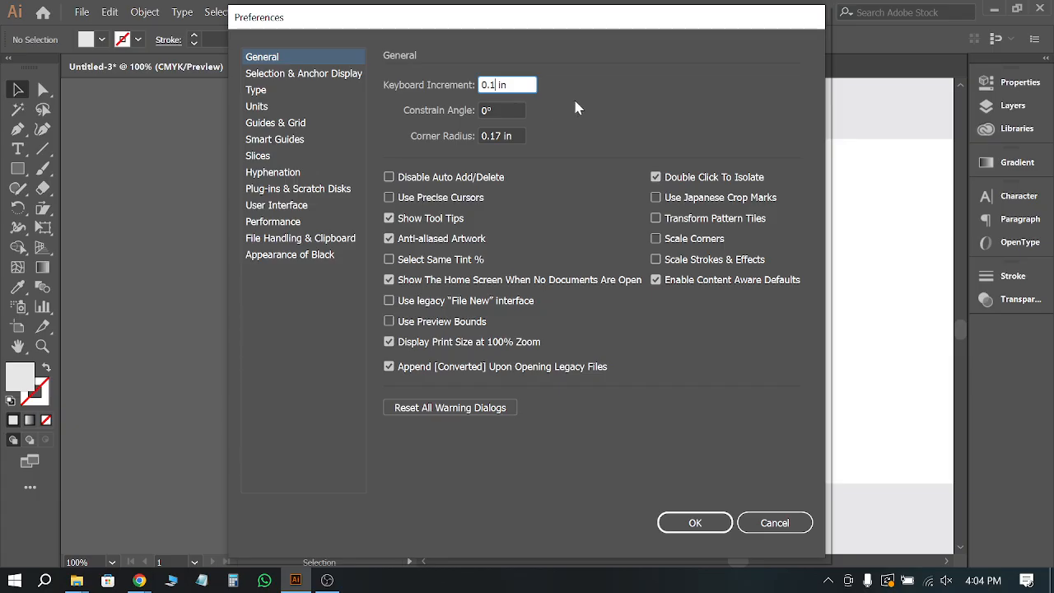
click(694, 522)
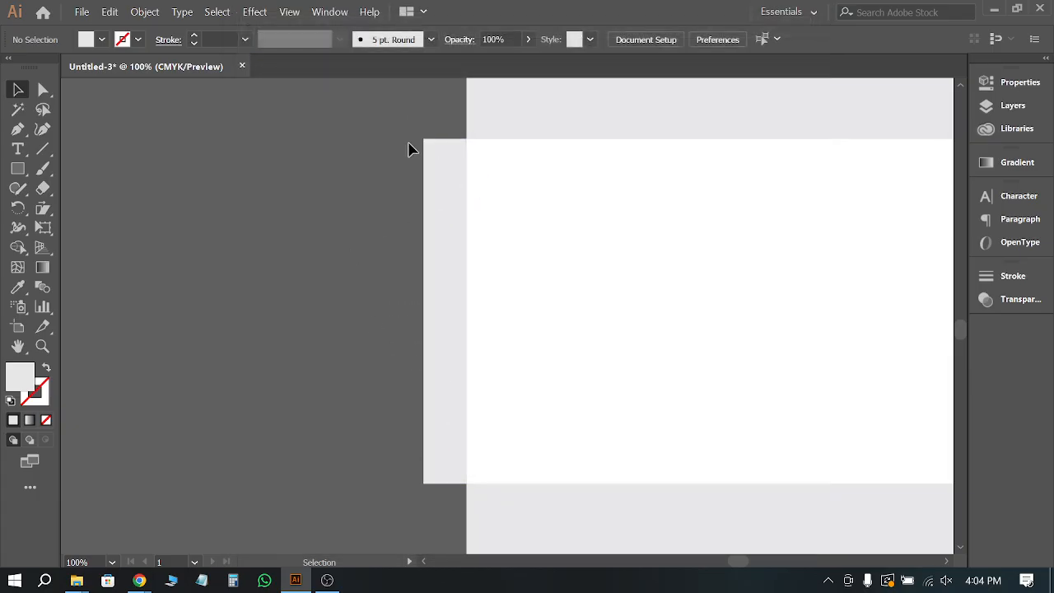
Step: Taper the left flap by moving its upper outer corner down 0.1 in and its lower outer corner up 0.1 in
click(43, 89)
scroll(469, 135, up, 1)
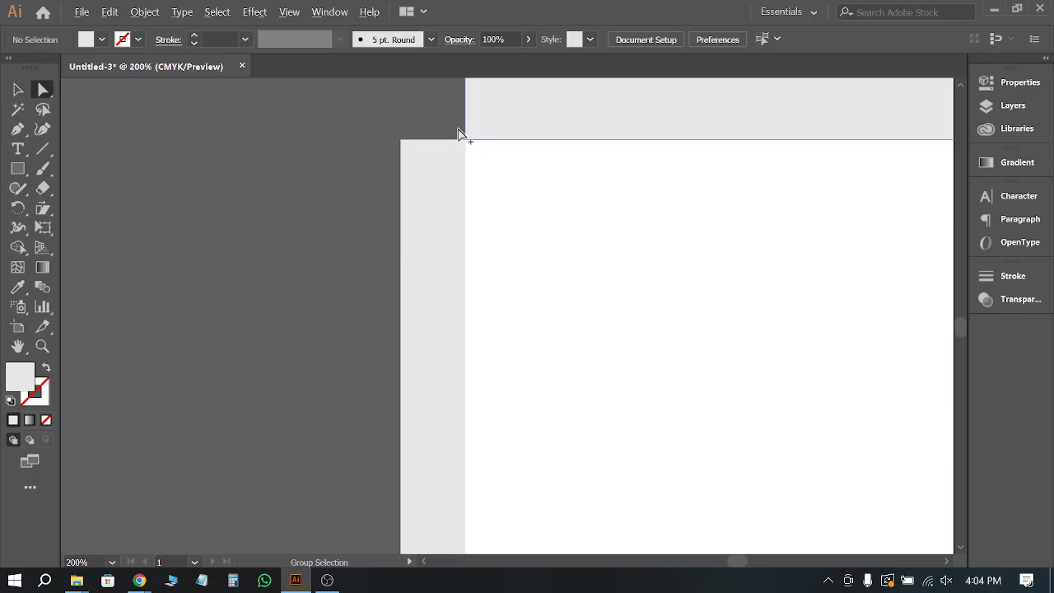
scroll(469, 134, up, 1)
drag(305, 125, 354, 176)
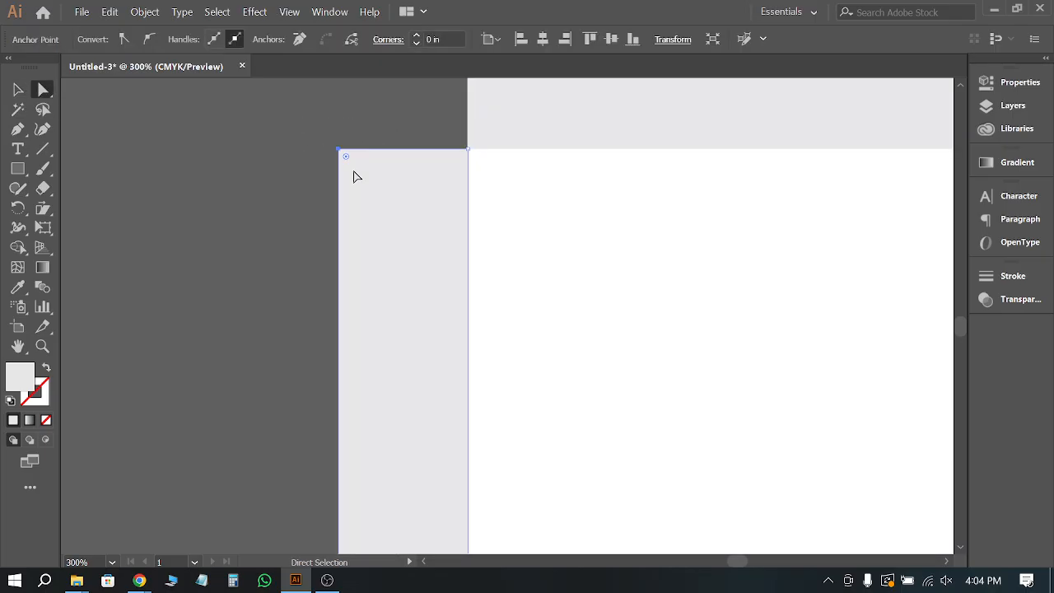
key(Down)
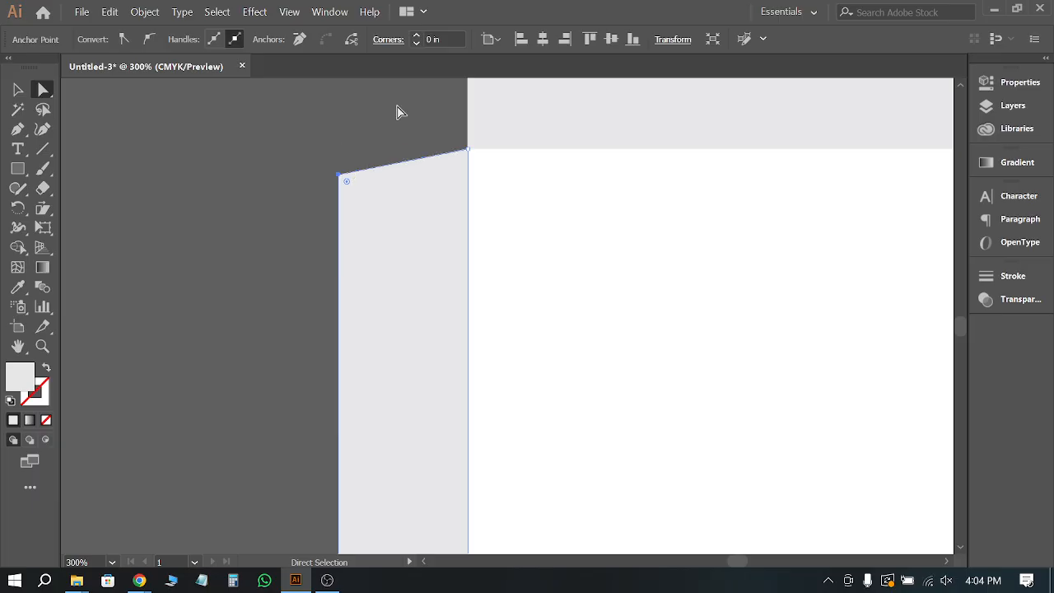
scroll(469, 134, down, 3)
drag(404, 414, 438, 466)
key(shift+Up)
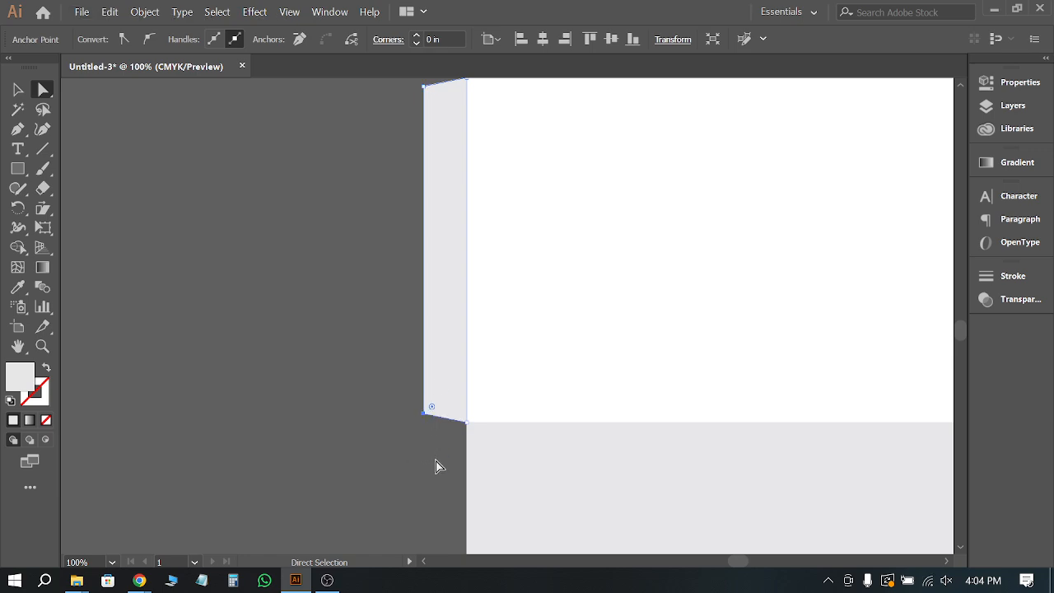
click(18, 89)
click(379, 221)
Step: Round the left flap's outer corners with a large radius and deselect the flap
scroll(484, 140, up, 2)
alt+scroll(477, 136, up, 2)
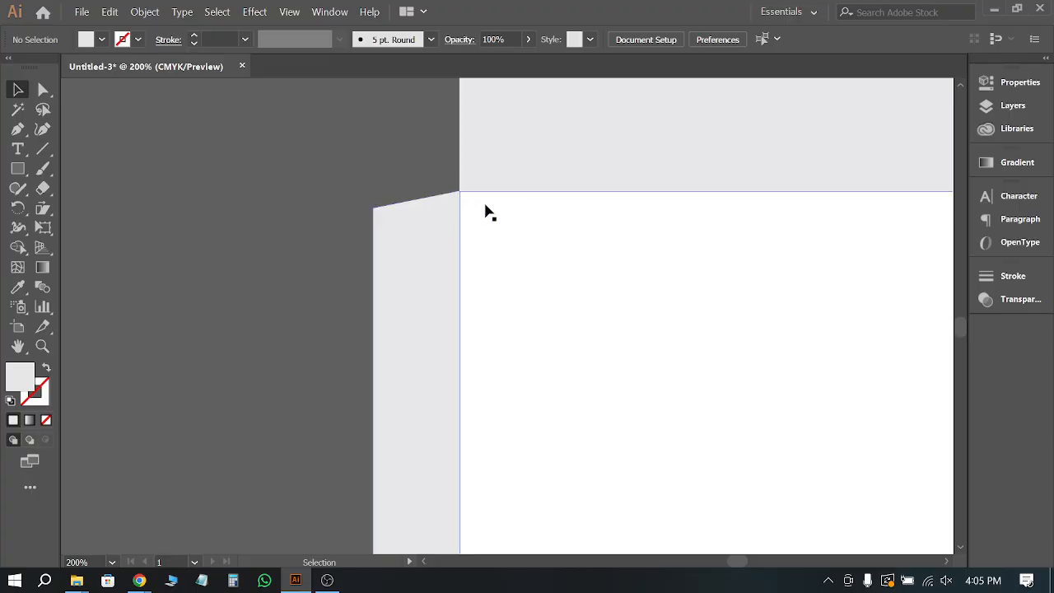
alt+scroll(338, 186, down, 4)
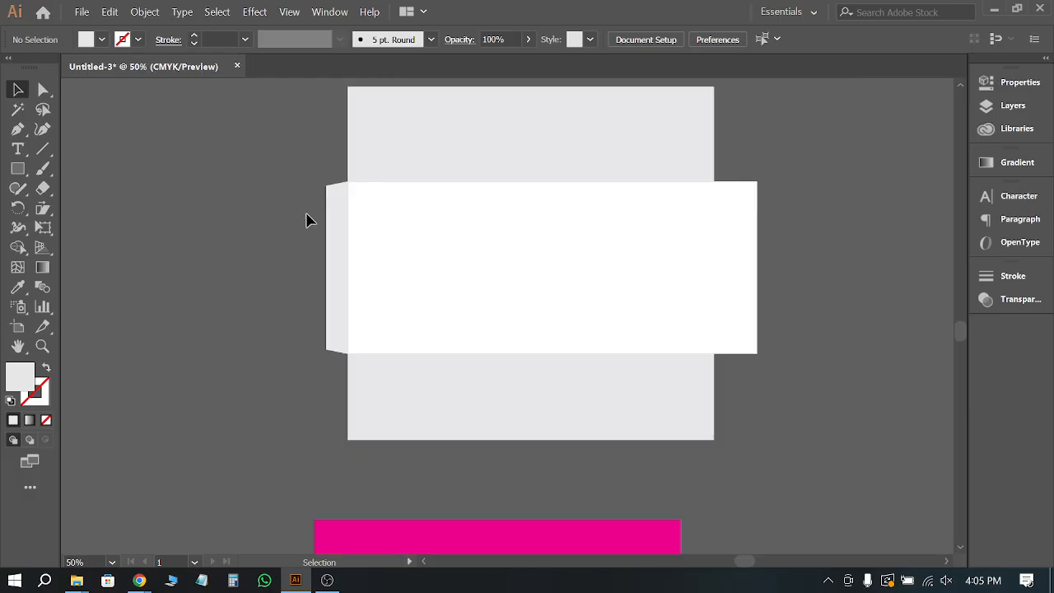
alt+scroll(334, 209, up, 1)
alt+scroll(334, 212, up, 2)
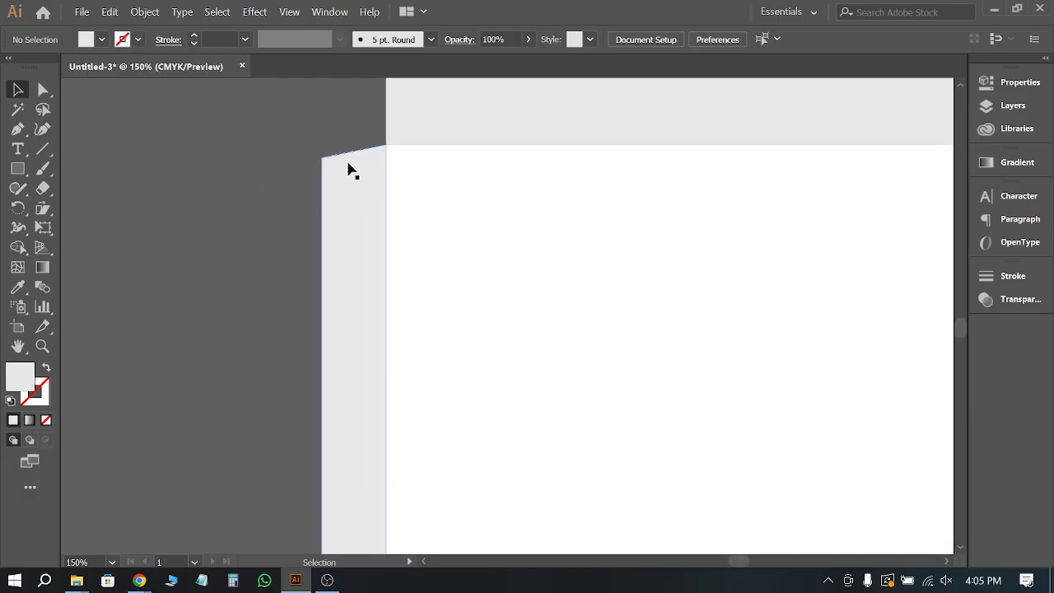
click(330, 186)
key(a)
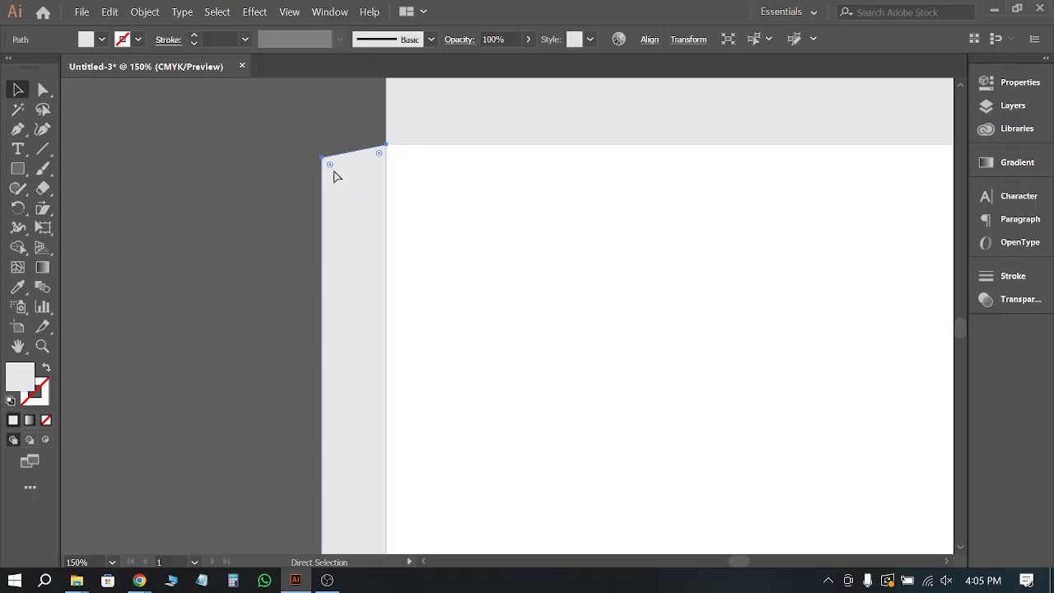
ctrl+scroll(379, 234, down, 1)
scroll(368, 252, down, 7)
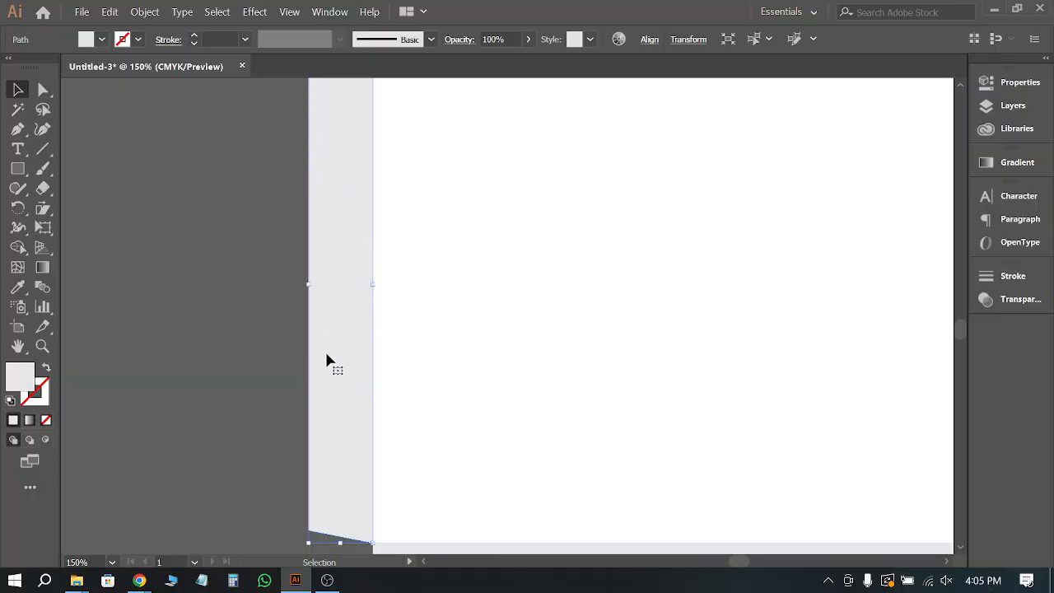
alt+scroll(349, 349, down, 1)
key(a)
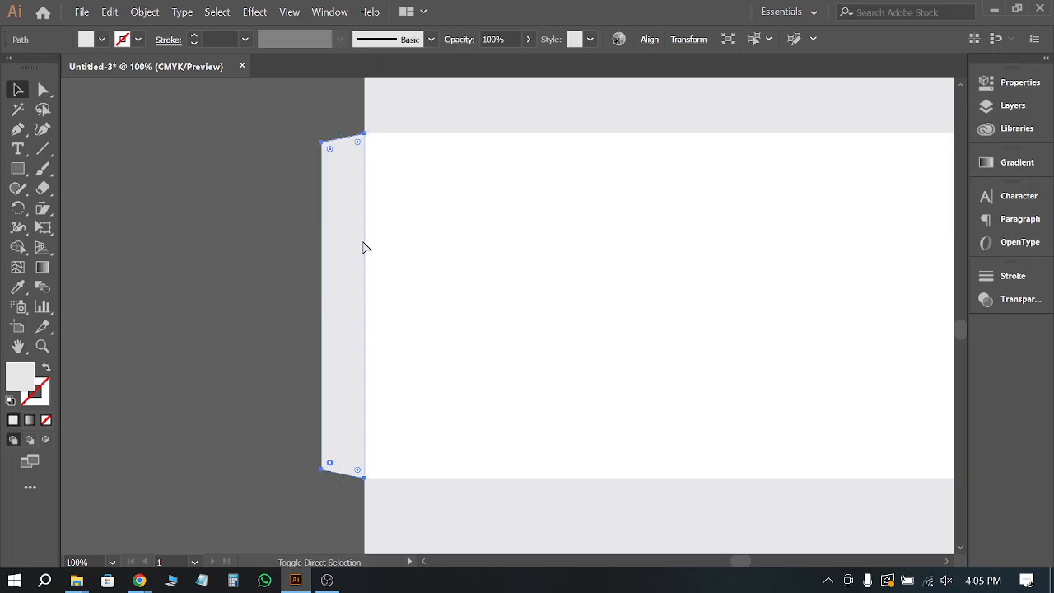
drag(334, 155, 379, 227)
click(184, 200)
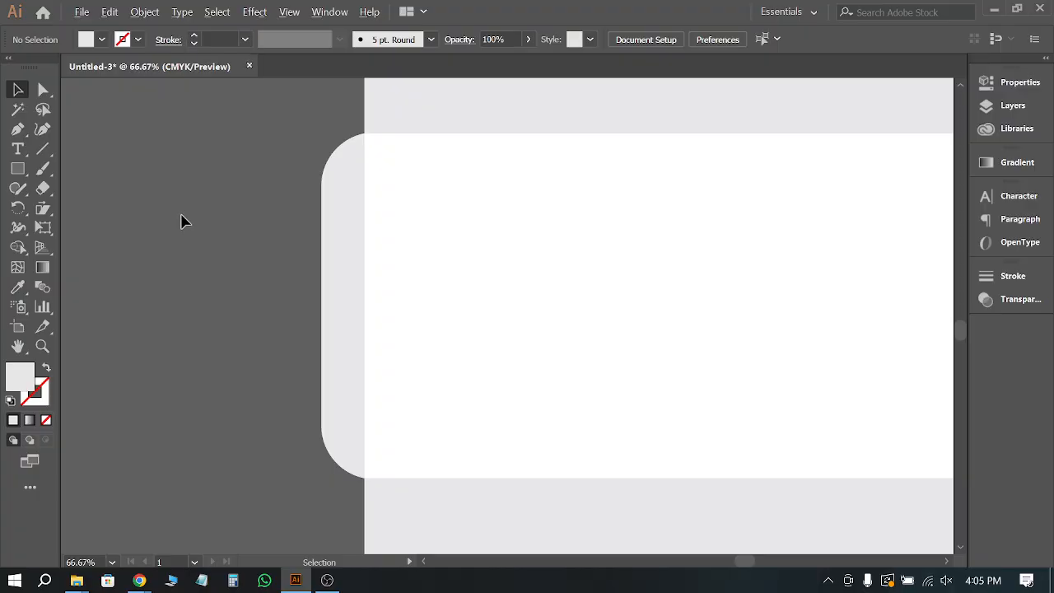
Step: Examine how the side flap and its corners are shaped on the envelope mockup photo
scroll(189, 219, down, 2)
scroll(758, 329, up, 1)
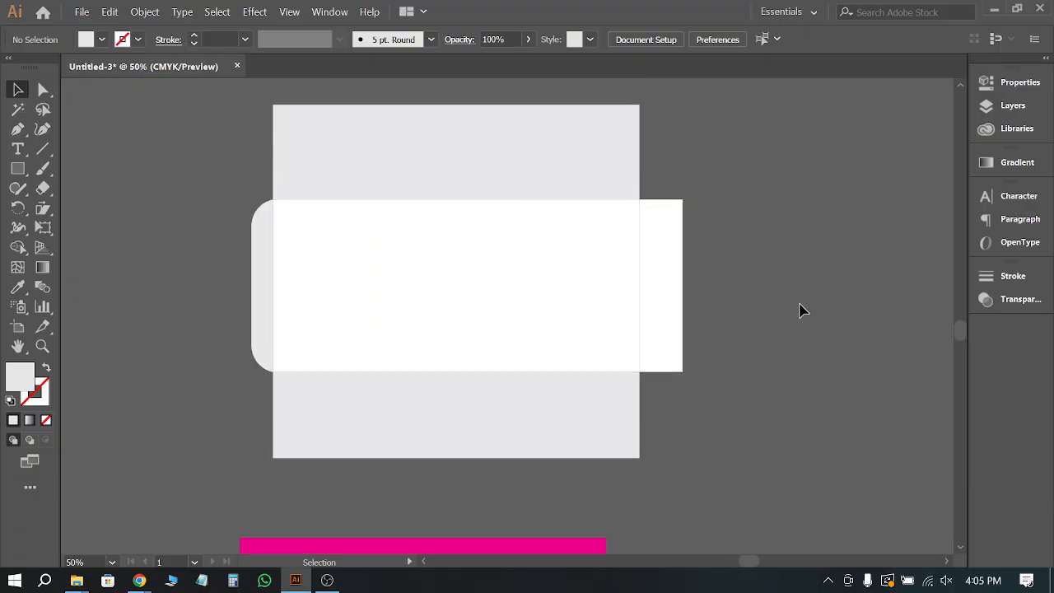
scroll(797, 300, up, 3)
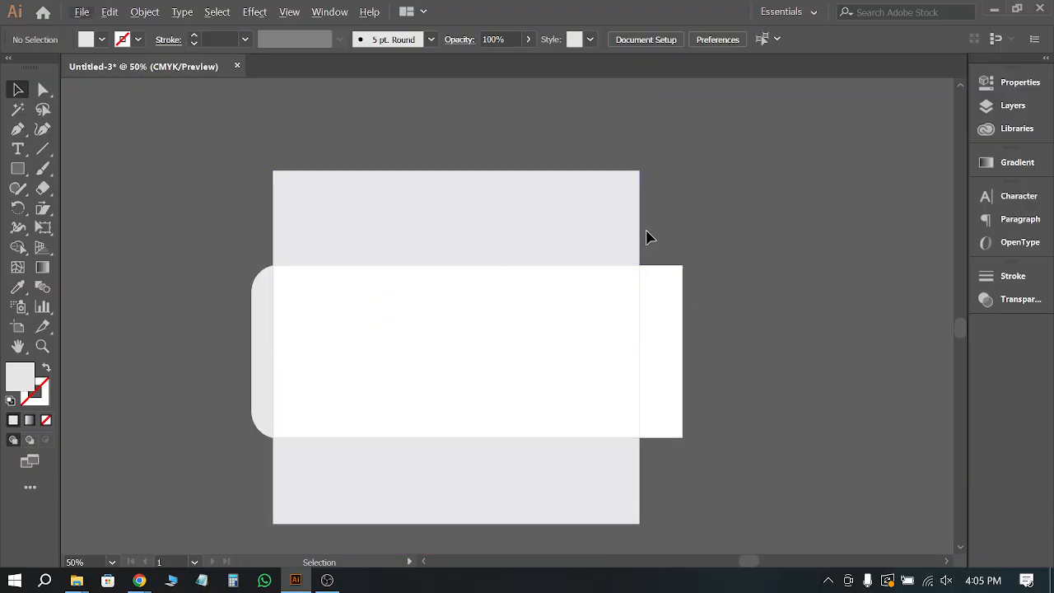
scroll(638, 243, down, 2)
scroll(643, 249, up, 2)
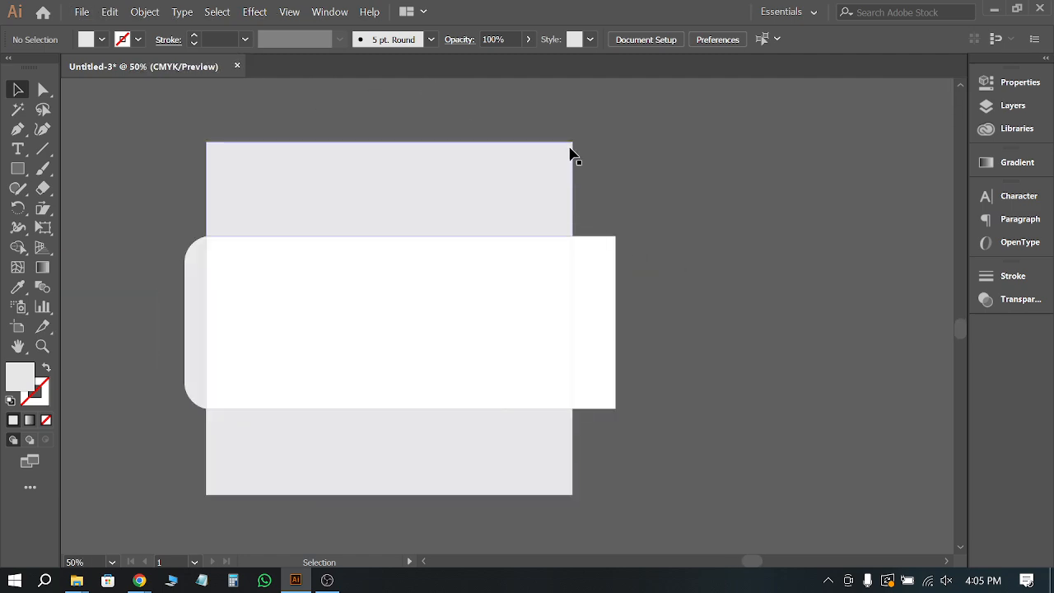
scroll(651, 261, down, 3)
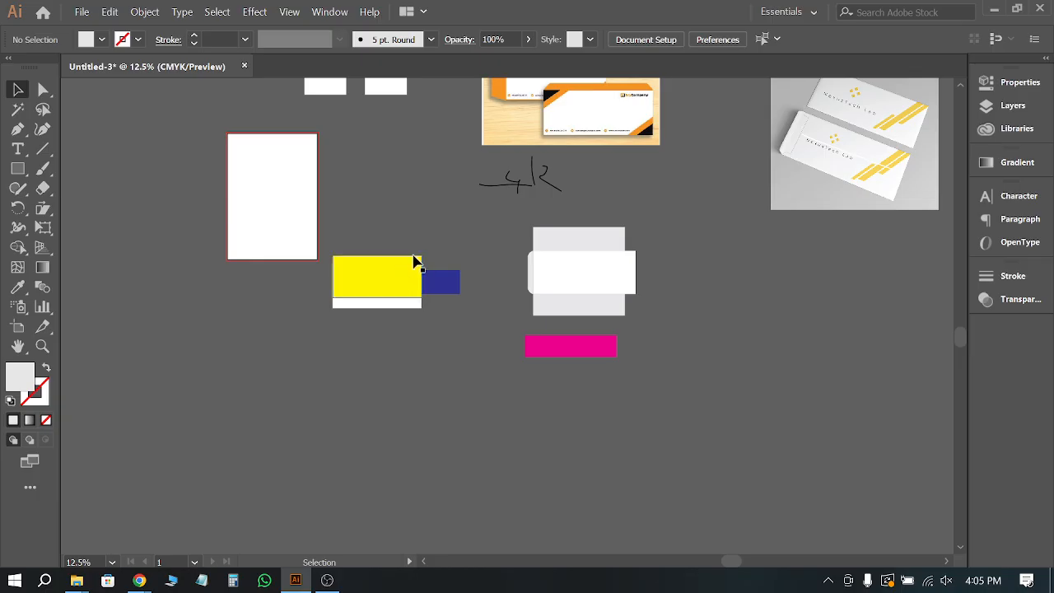
scroll(808, 196, up, 1)
scroll(808, 196, up, 3)
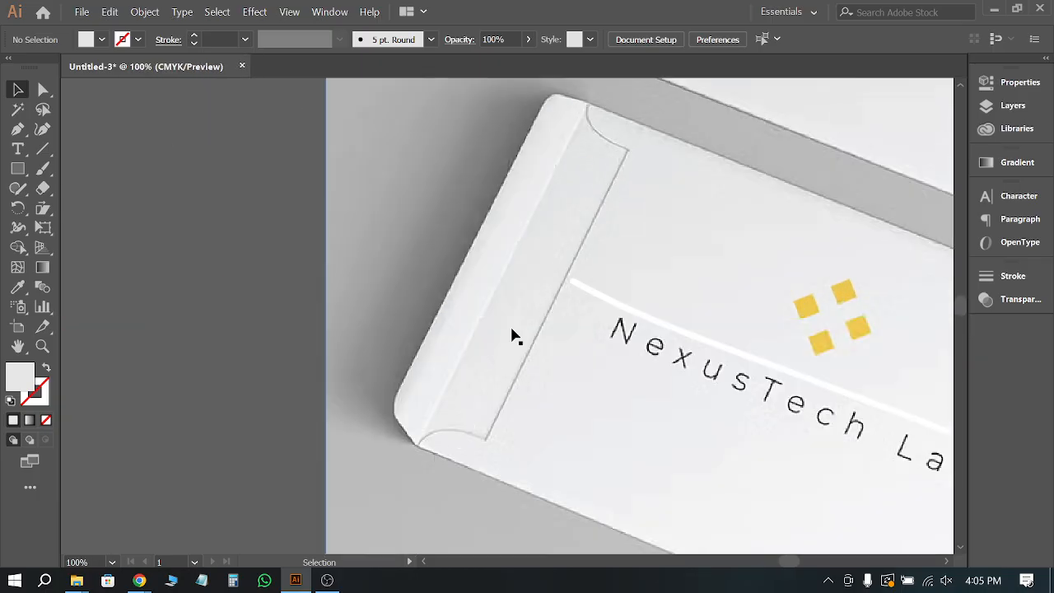
scroll(512, 335, down, 1)
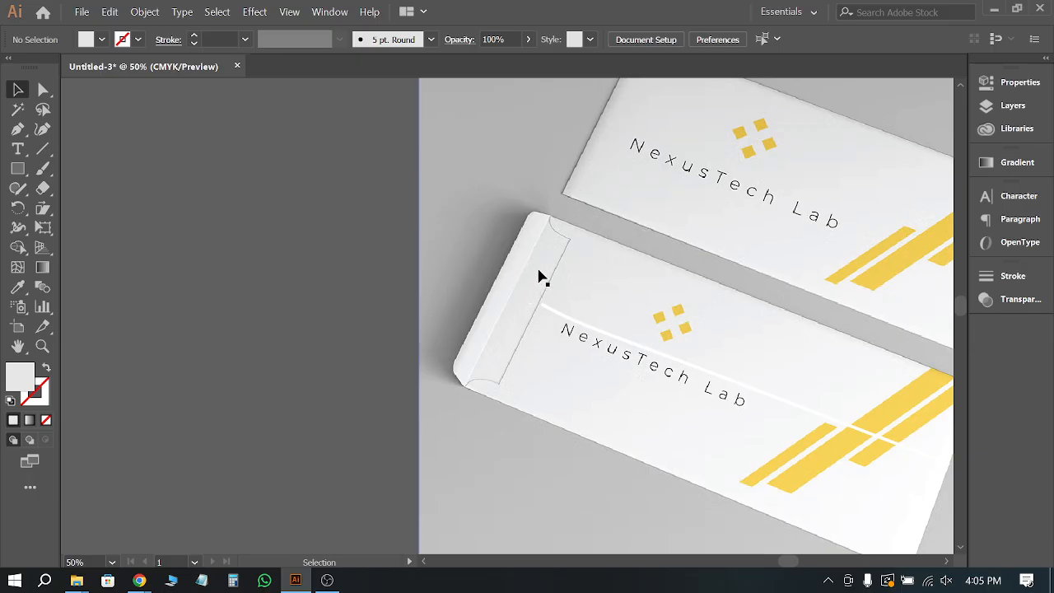
scroll(566, 215, down, 2)
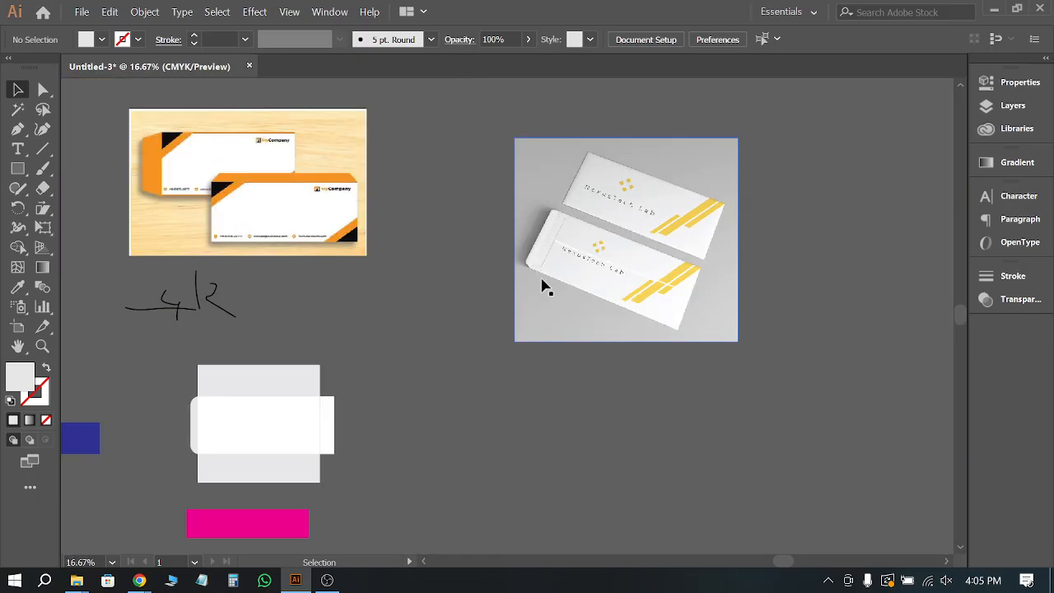
scroll(280, 416, down, 1)
scroll(200, 420, up, 1)
scroll(200, 419, down, 1)
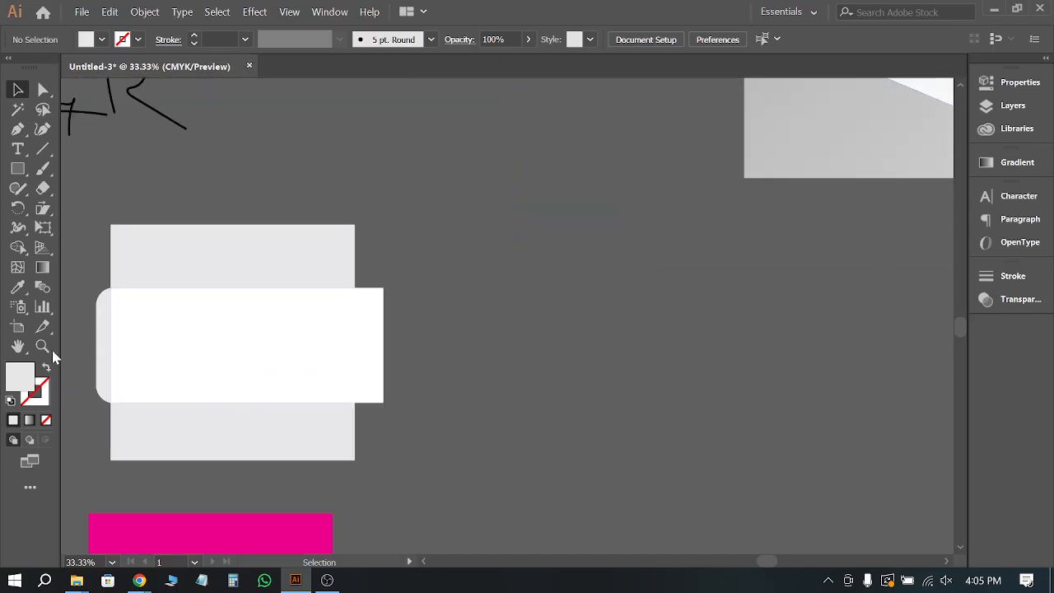
Step: Taper the left sides of the upper and lower flaps by moving their outer left corners 0.1 in inward
scroll(487, 261, down, 1)
scroll(233, 278, up, 2)
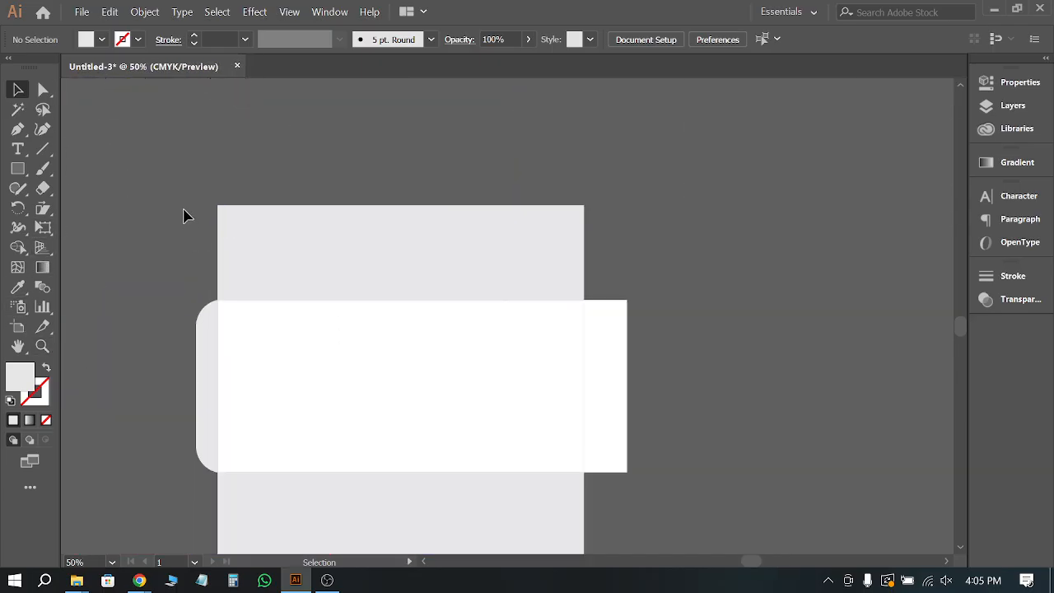
click(42, 89)
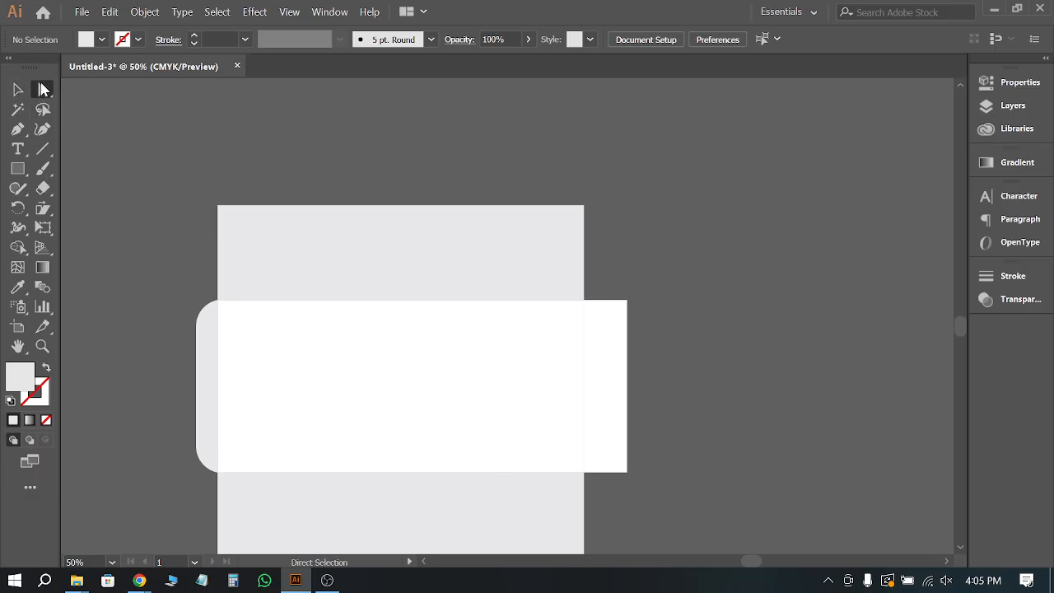
click(281, 246)
scroll(353, 223, down, 4)
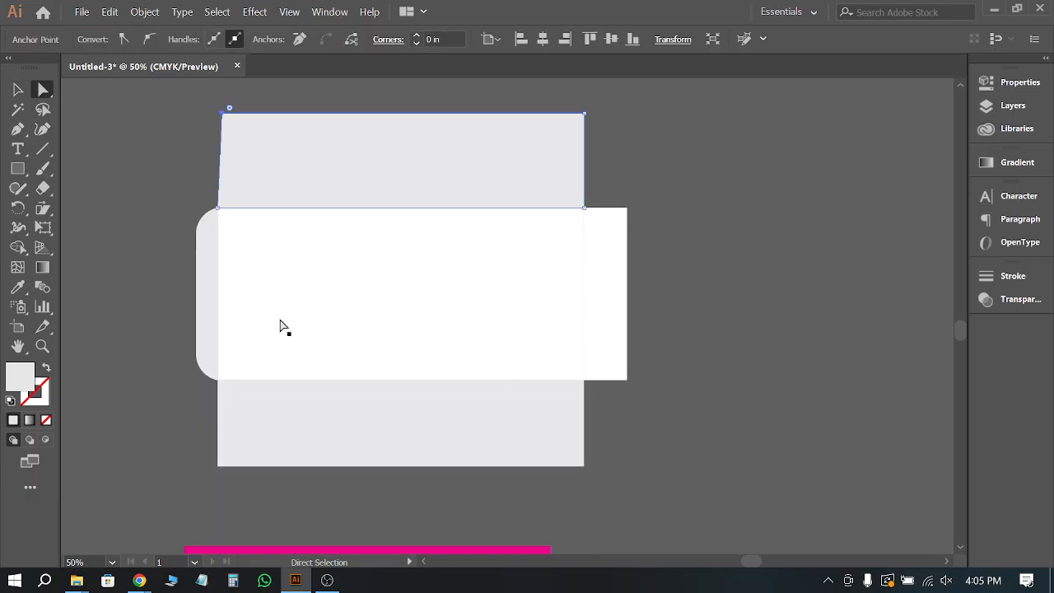
drag(190, 394, 228, 439)
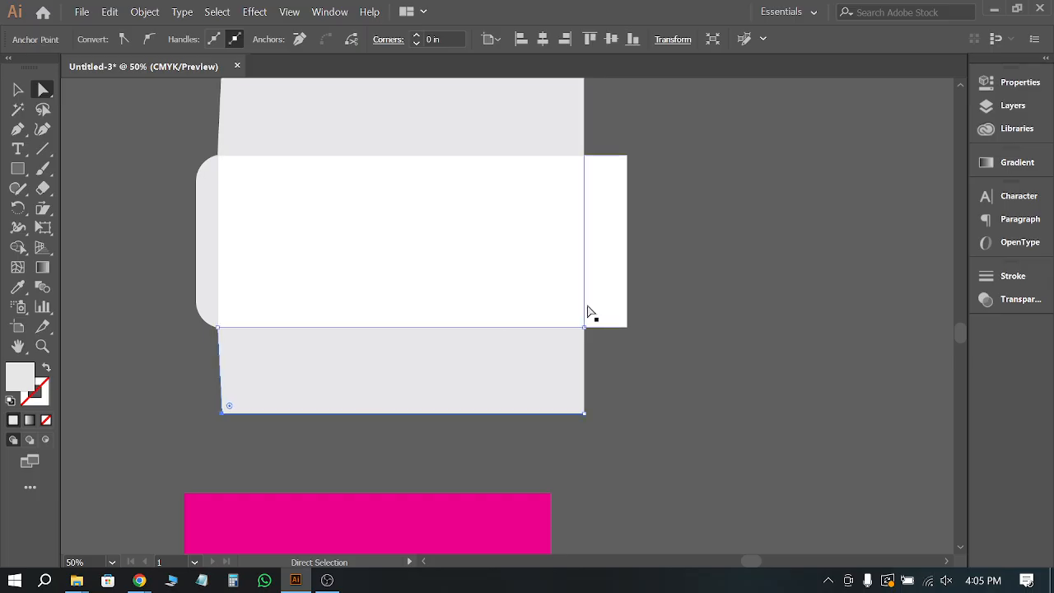
Step: Taper the right sides of the upper and lower flaps by moving their outer right corners 0.2 in inward
scroll(579, 291, up, 2)
click(551, 158)
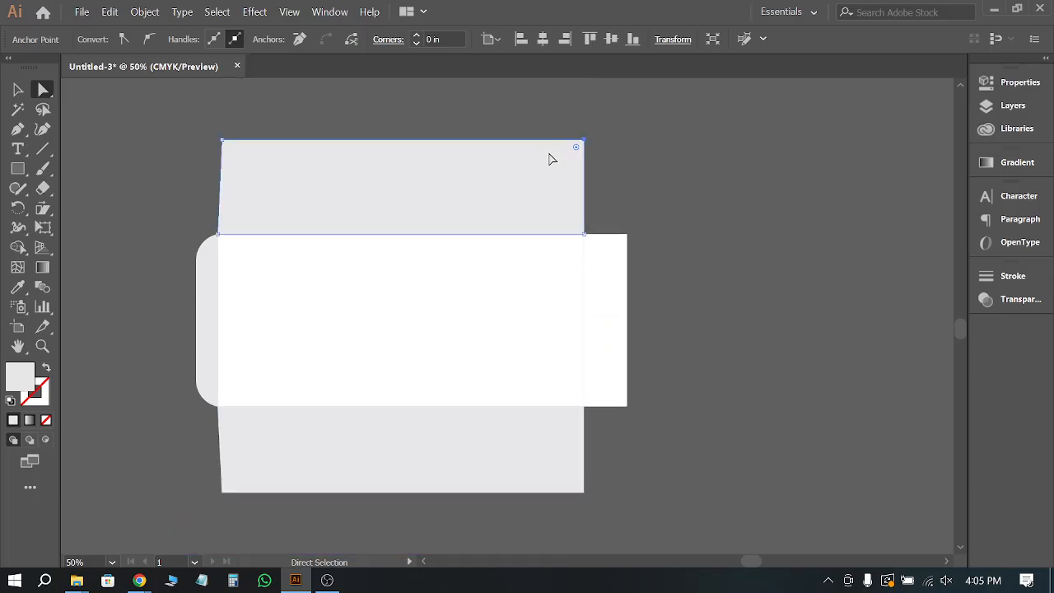
key(shift+Left)
key(shift+Left)
click(475, 477)
key(shift+Left)
key(shift+Left)
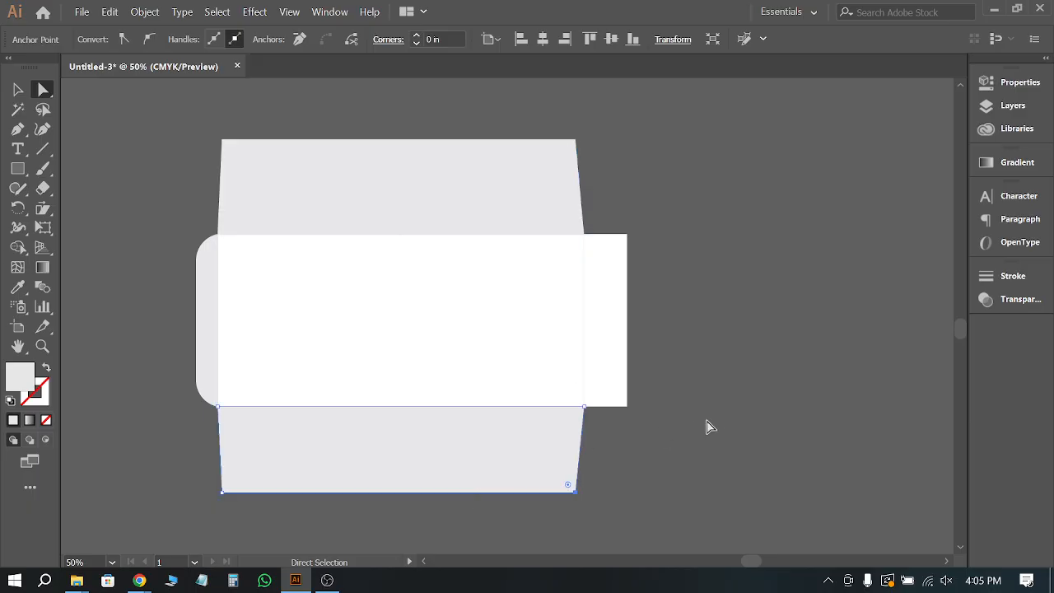
click(723, 410)
Step: Taper the right flap by moving its upper outer corner down 0.1 in and its lower outer corner up 0.1 in
scroll(436, 355, right, 1)
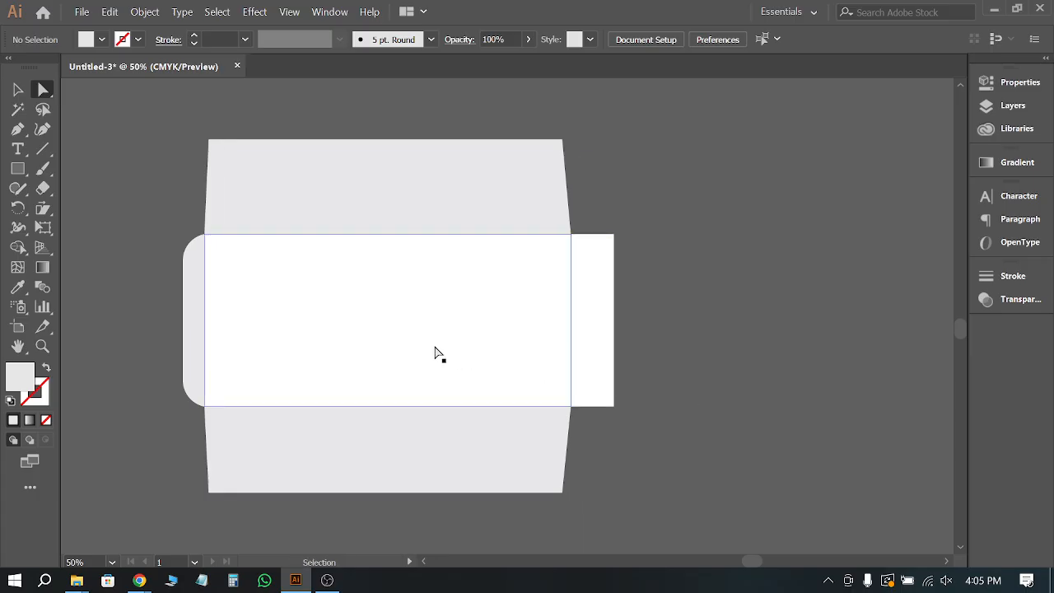
scroll(659, 297, up, 1)
scroll(611, 279, down, 1)
drag(583, 175, 624, 230)
key(shift+Down)
drag(625, 450, 575, 401)
key(shift+Up)
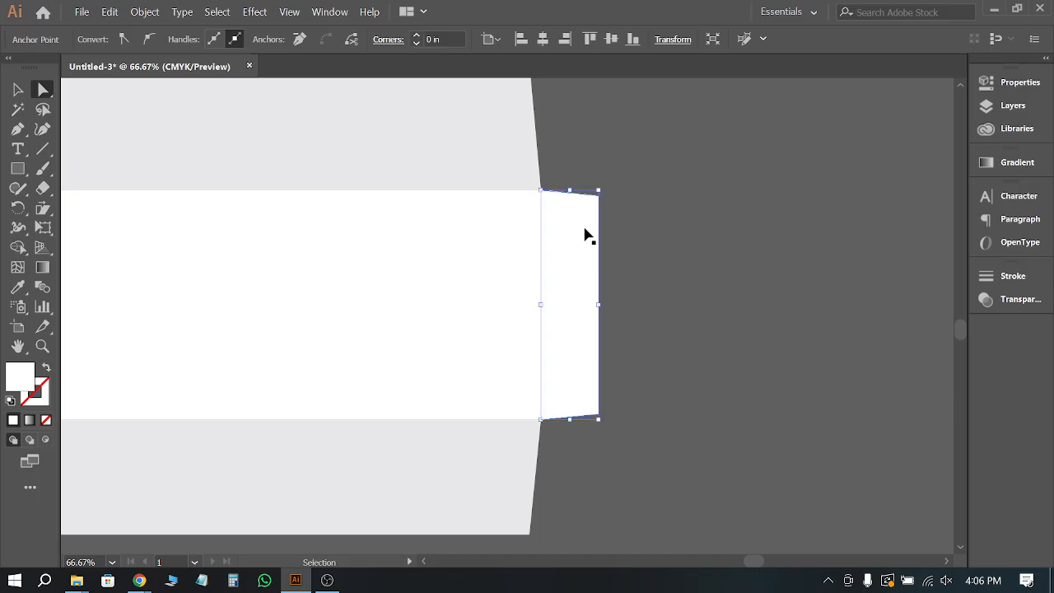
Step: Round the right flap's outer corners and deselect the flap
click(621, 252)
click(589, 256)
key(v)
click(18, 89)
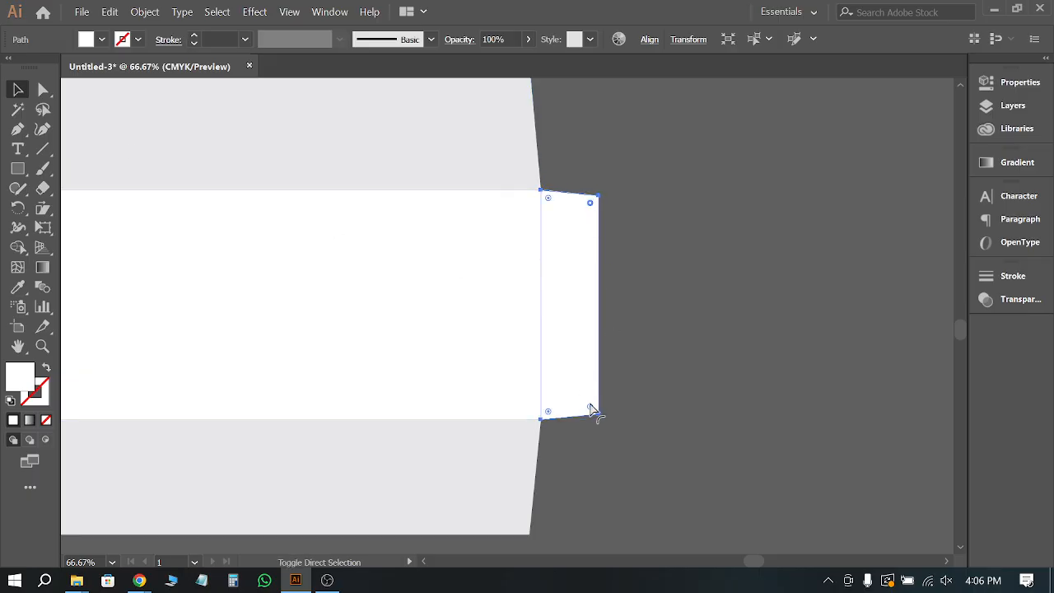
drag(590, 407, 557, 401)
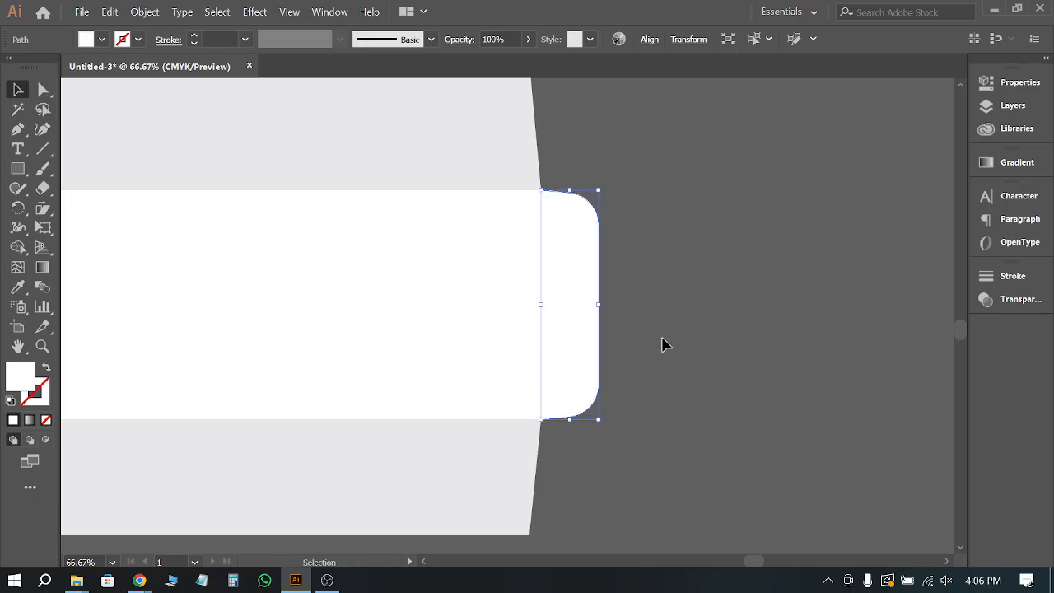
click(665, 344)
Step: Copy the complete envelope layout onto the A4 artboard and group the copied pieces
key(ctrl+minus)
key(ctrl+minus)
key(ctrl+minus)
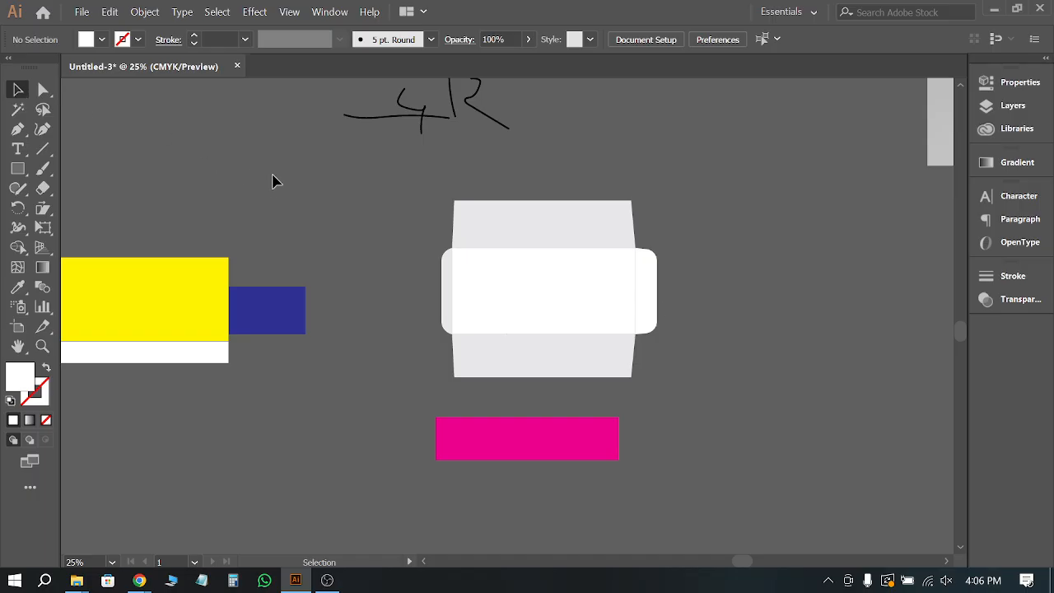
scroll(758, 242, down, 1)
drag(704, 129, 427, 351)
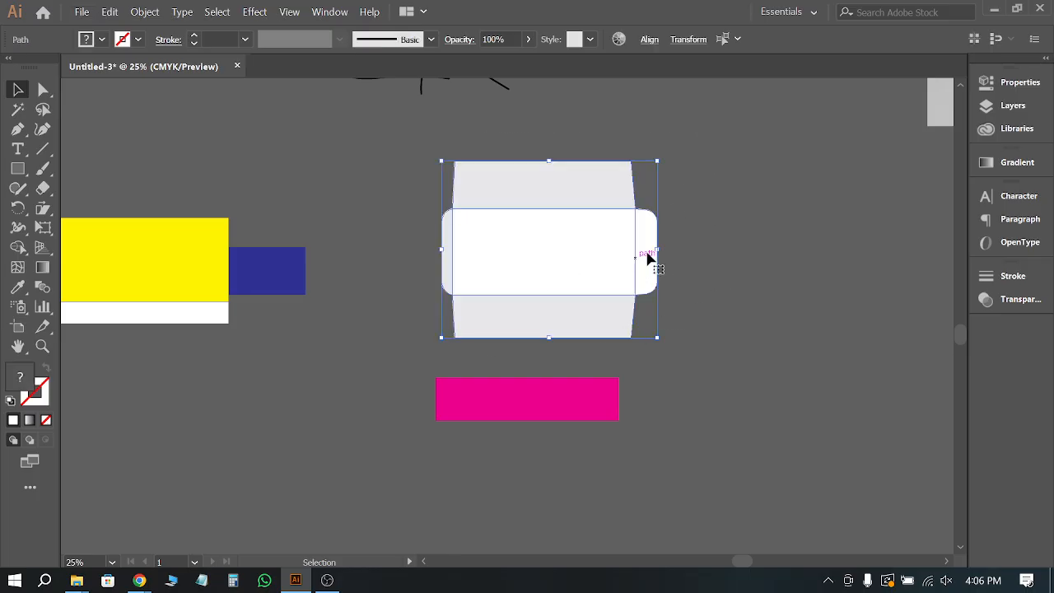
scroll(800, 228, down, 2)
scroll(670, 238, up, 1)
drag(687, 275, 354, 181)
scroll(354, 181, up, 2)
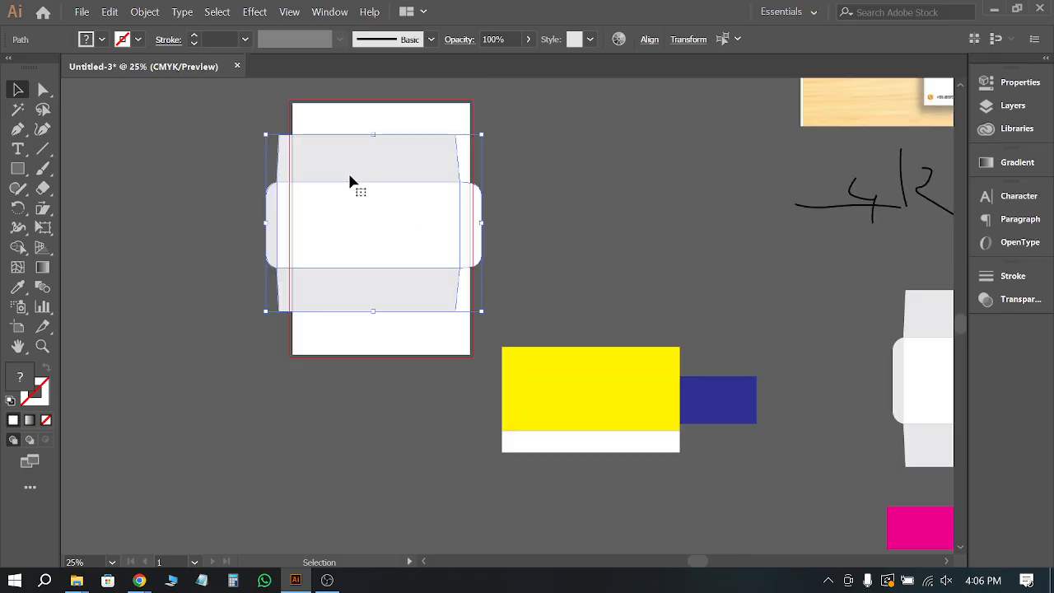
key(ctrl+g)
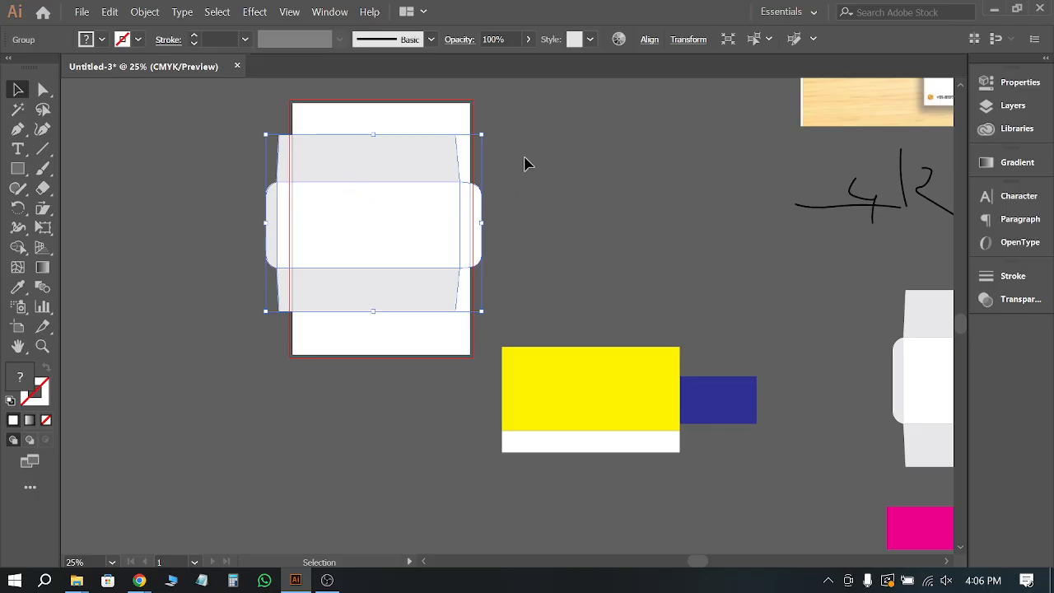
Step: Try fitting the artboard to the grouped envelope and undo the artboard resize
click(15, 325)
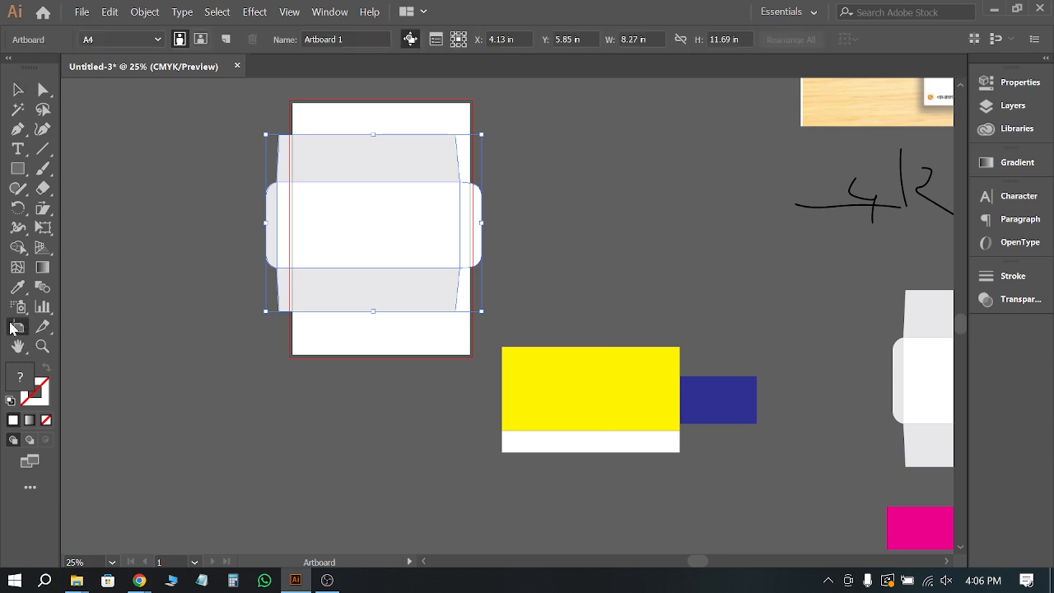
click(381, 212)
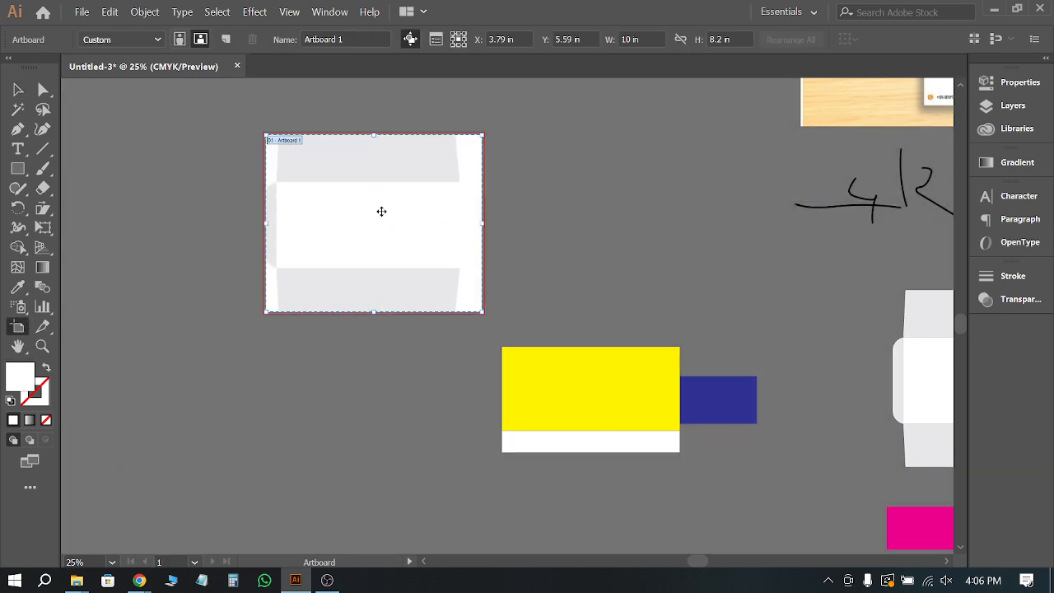
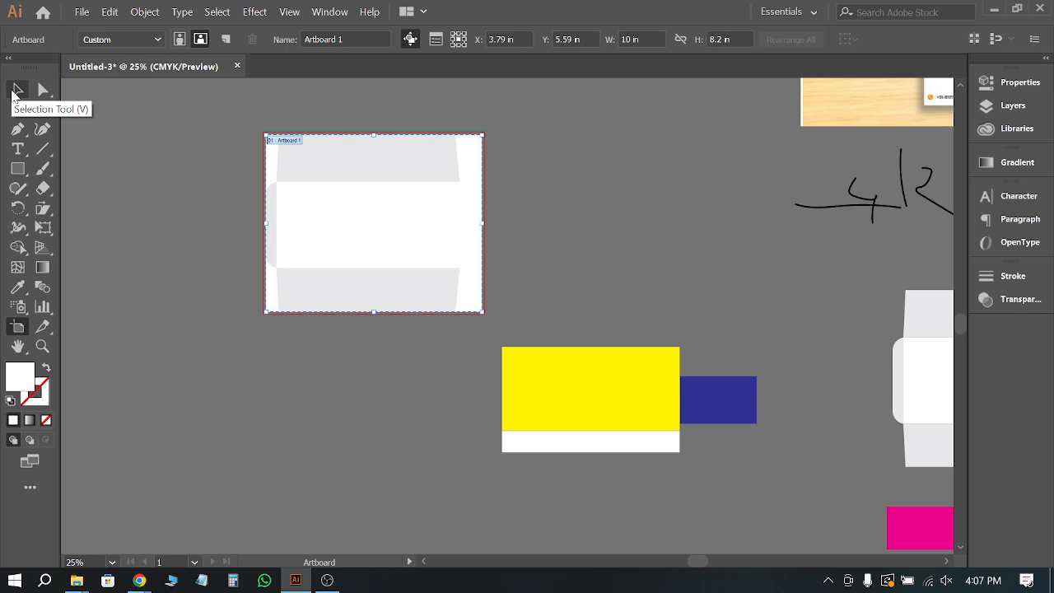
click(11, 95)
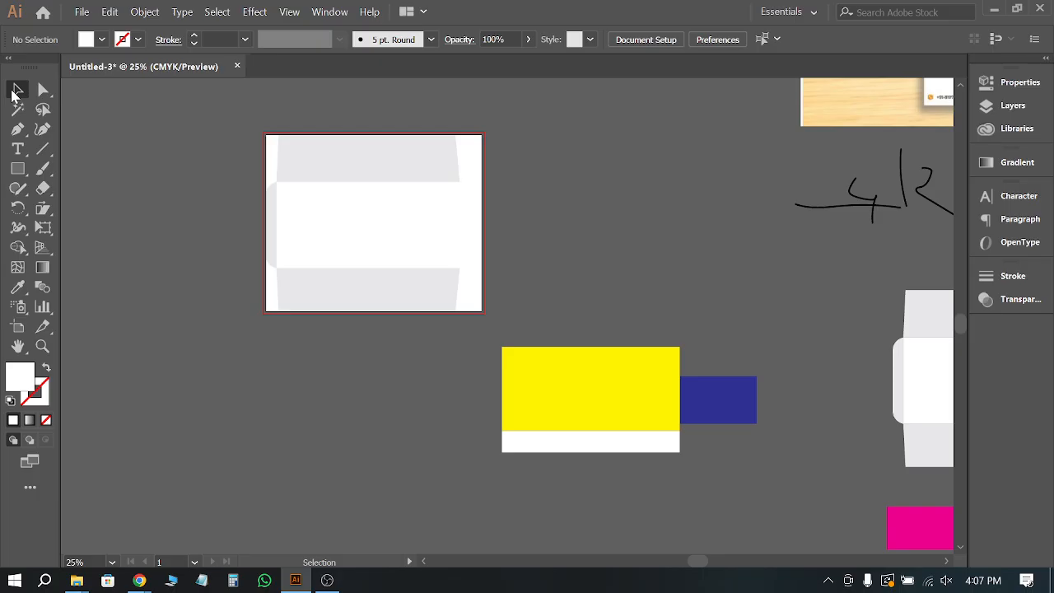
click(352, 173)
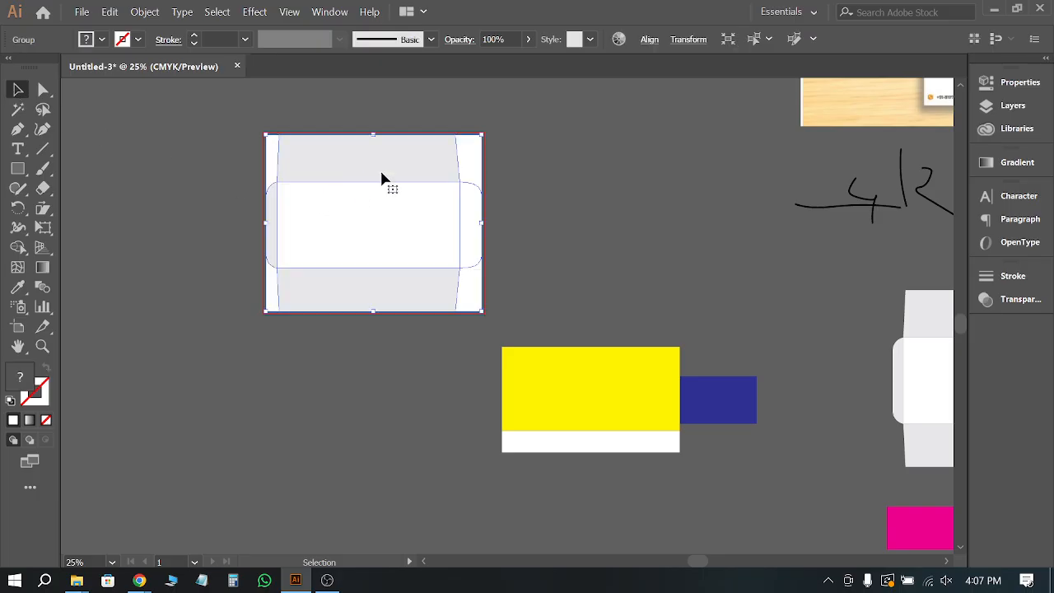
key(ctrl+z)
Step: Shift the grouped envelope slightly left and fit the artboard to the envelope's bounds
click(511, 199)
mouse_move(386, 206)
mouse_down()
mouse_move(275, 206)
mouse_move(371, 206)
mouse_up()
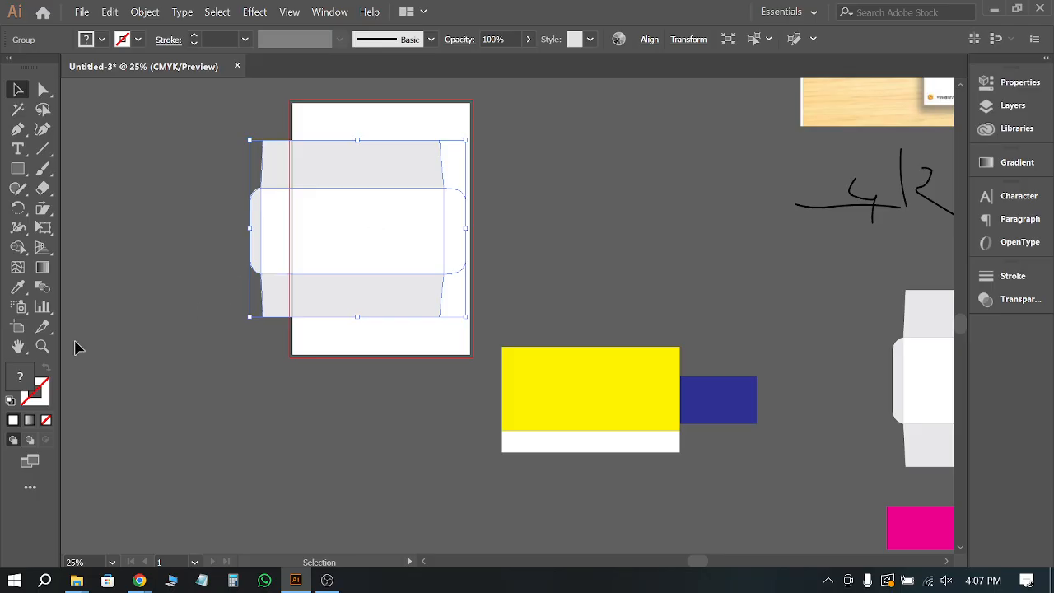
click(19, 327)
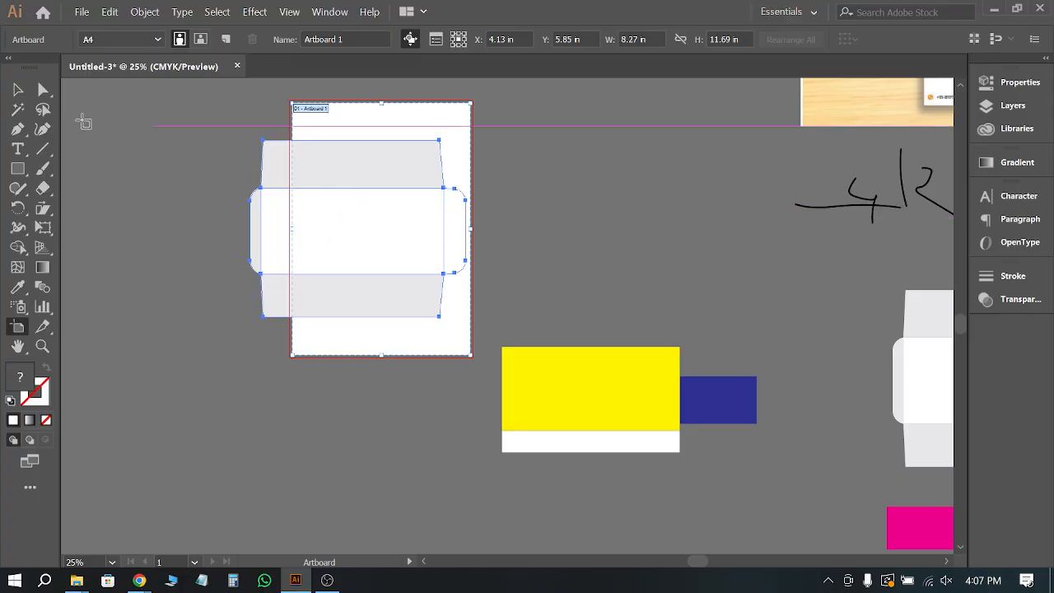
key(v)
click(346, 149)
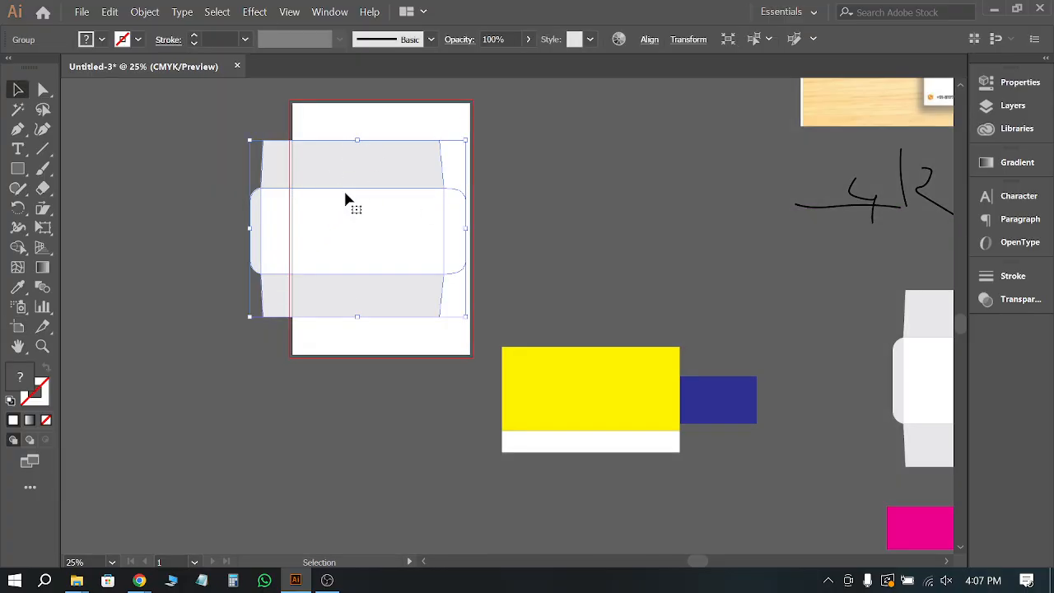
click(18, 327)
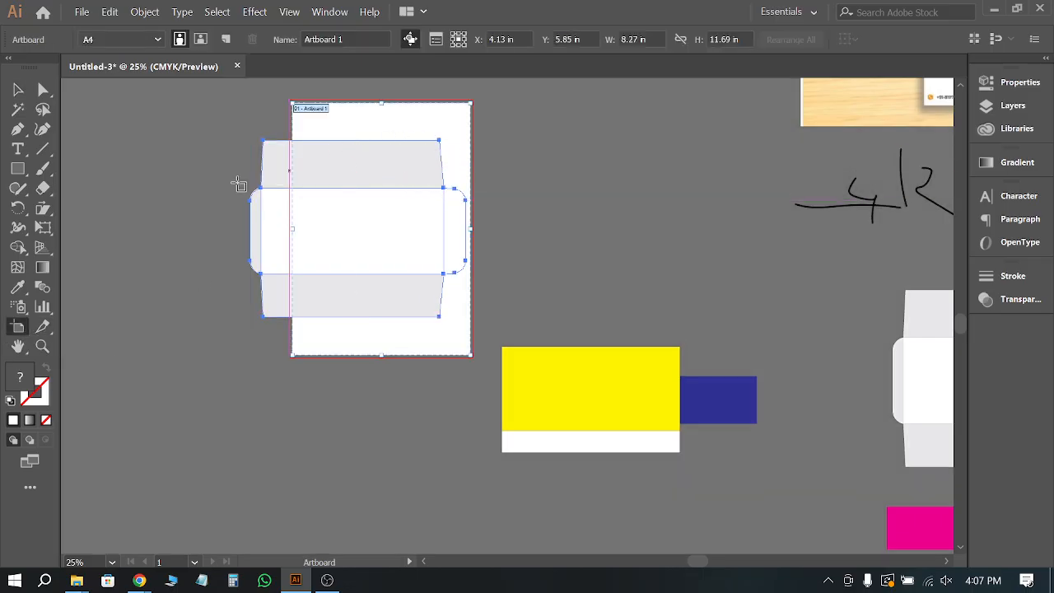
click(401, 168)
key(v)
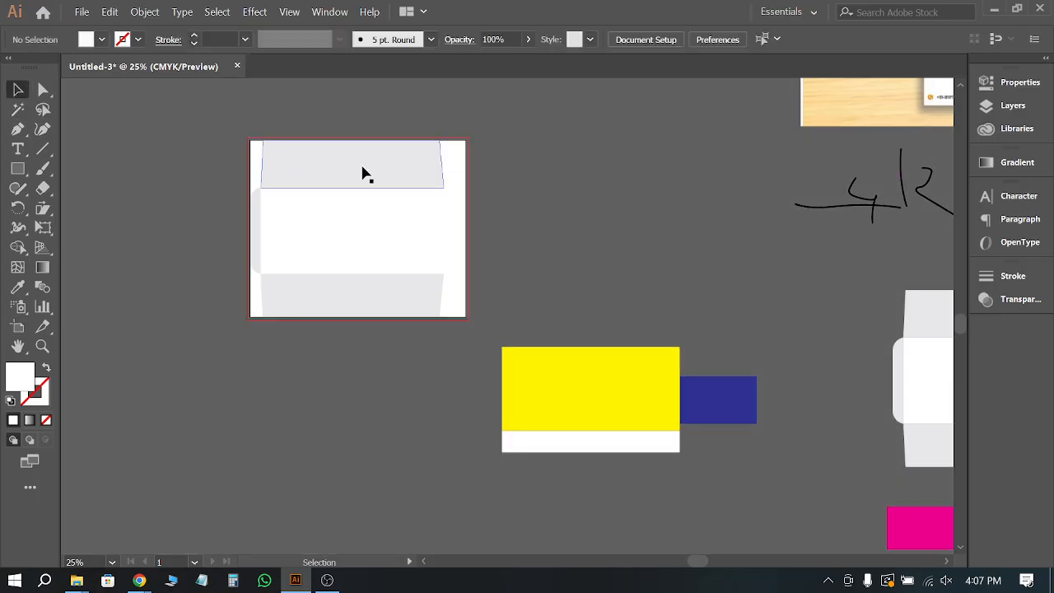
Step: Ungroup the envelope on the artboard, convert all its pieces to guides, and deselect them
click(392, 222)
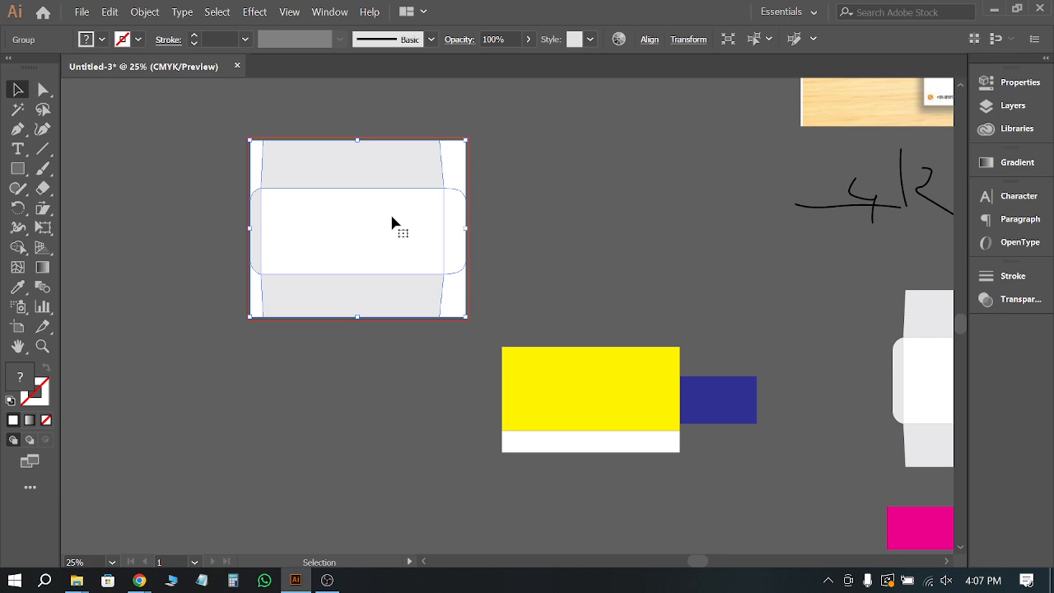
scroll(379, 185, up, 2)
scroll(609, 157, down, 1)
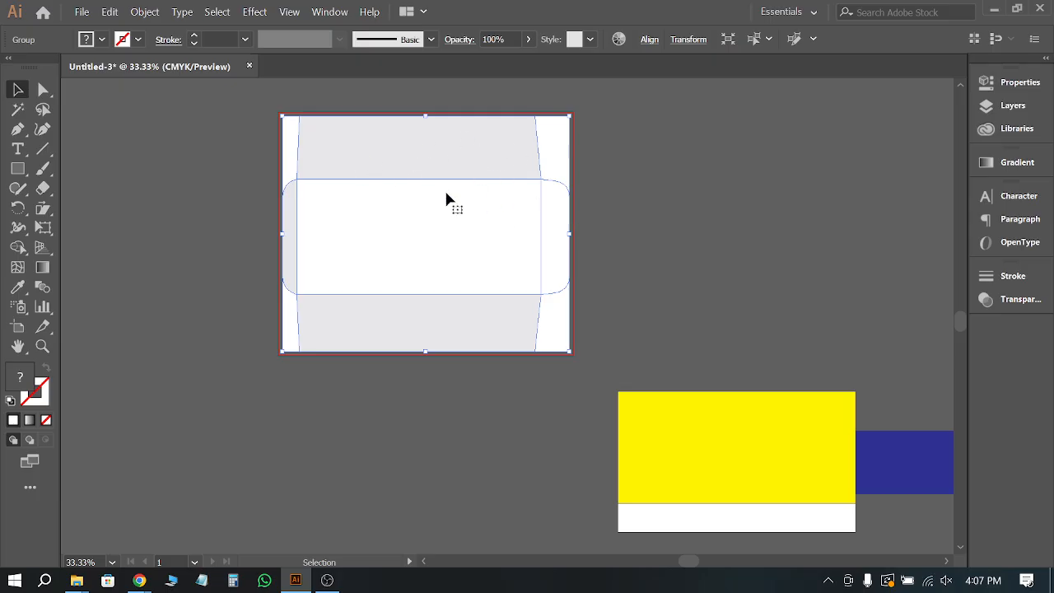
right_click(427, 172)
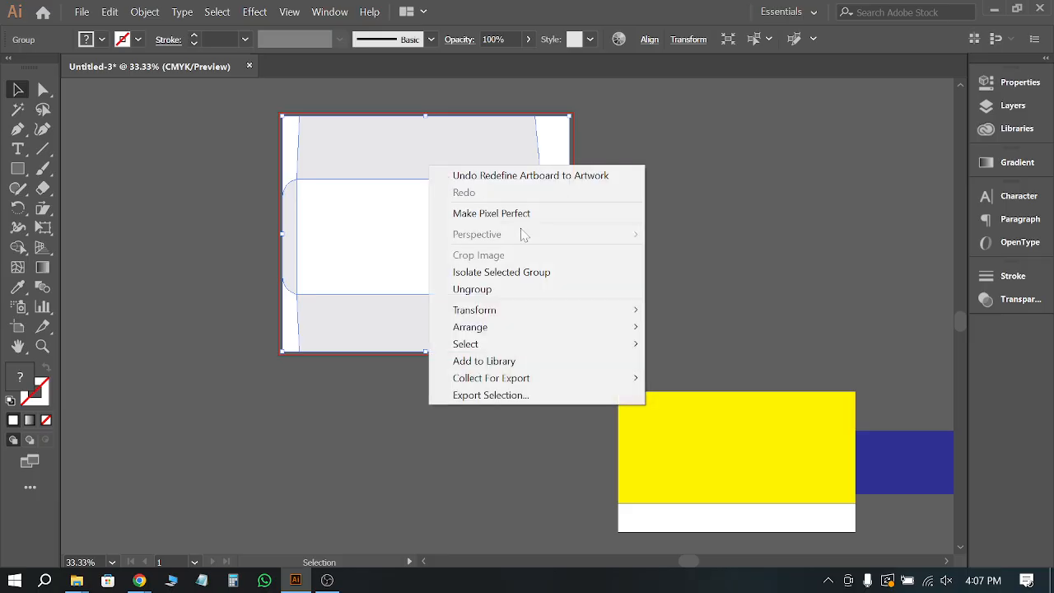
click(473, 290)
right_click(460, 167)
click(511, 346)
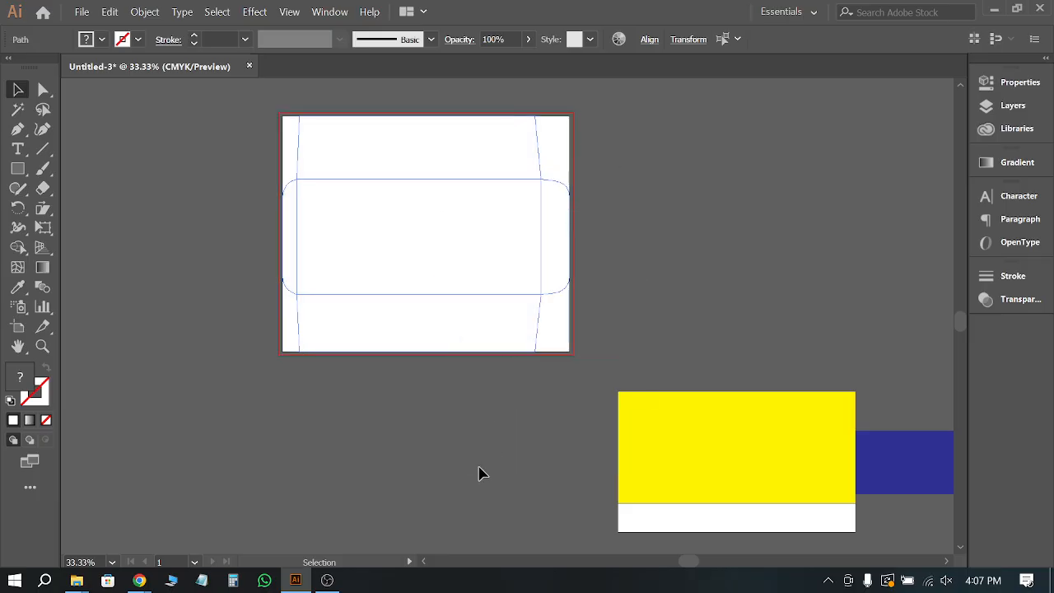
click(480, 473)
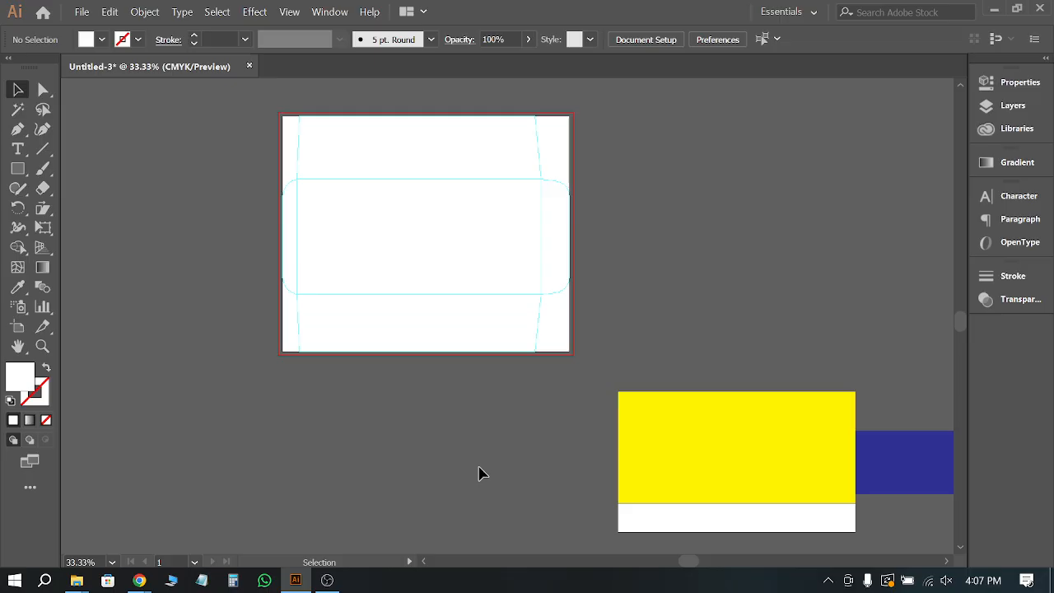
Step: Lock the guides and paste the grouped envelope in place within the guide outlines, leaving it deselected
right_click(636, 148)
click(680, 285)
scroll(439, 155, up, 2)
scroll(698, 242, down, 2)
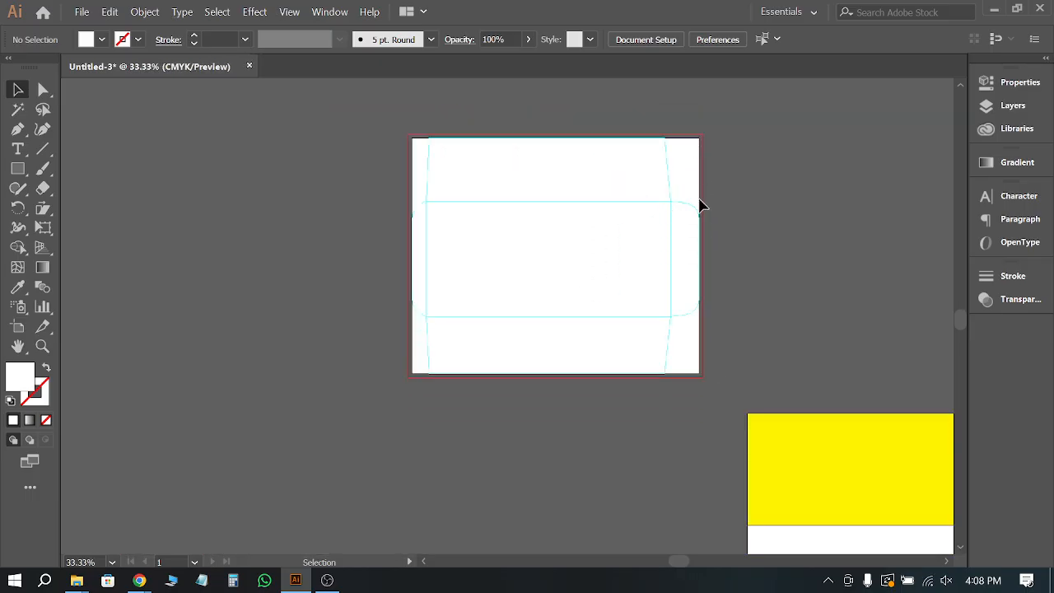
scroll(700, 205, up, 1)
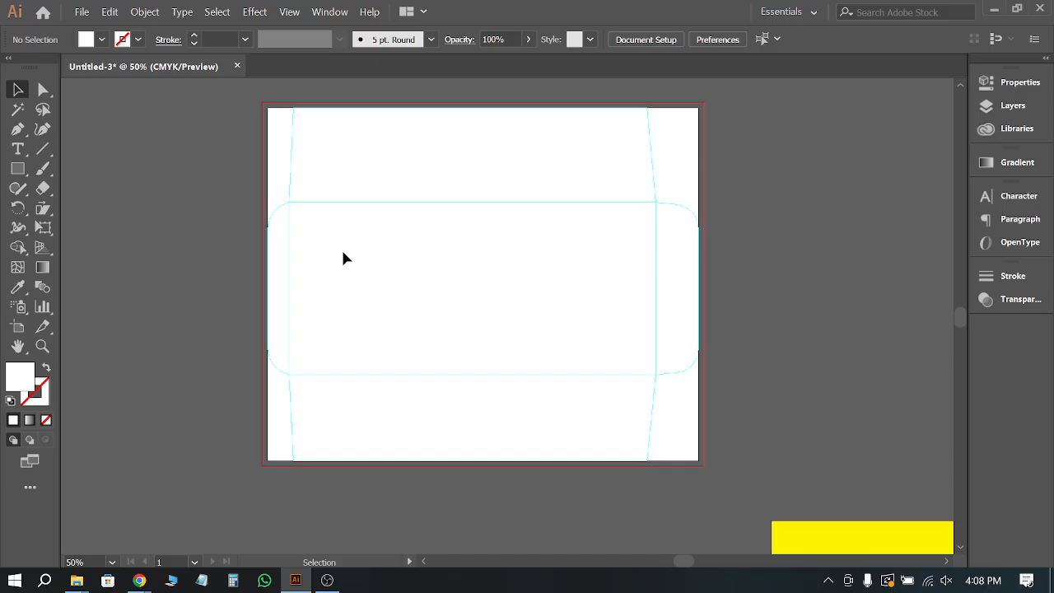
scroll(344, 259, up, 1)
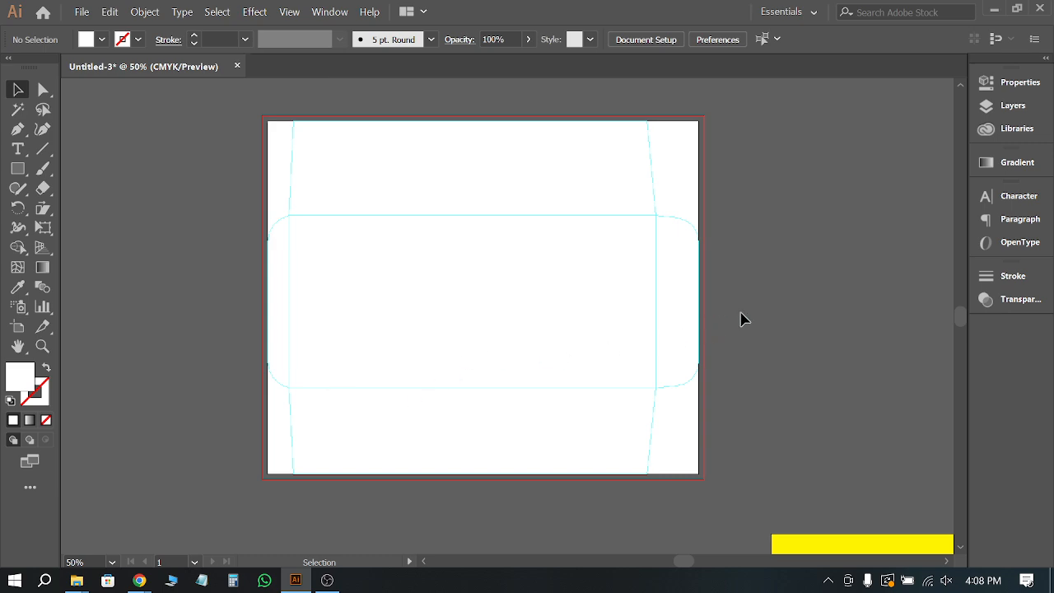
key(ctrl+a)
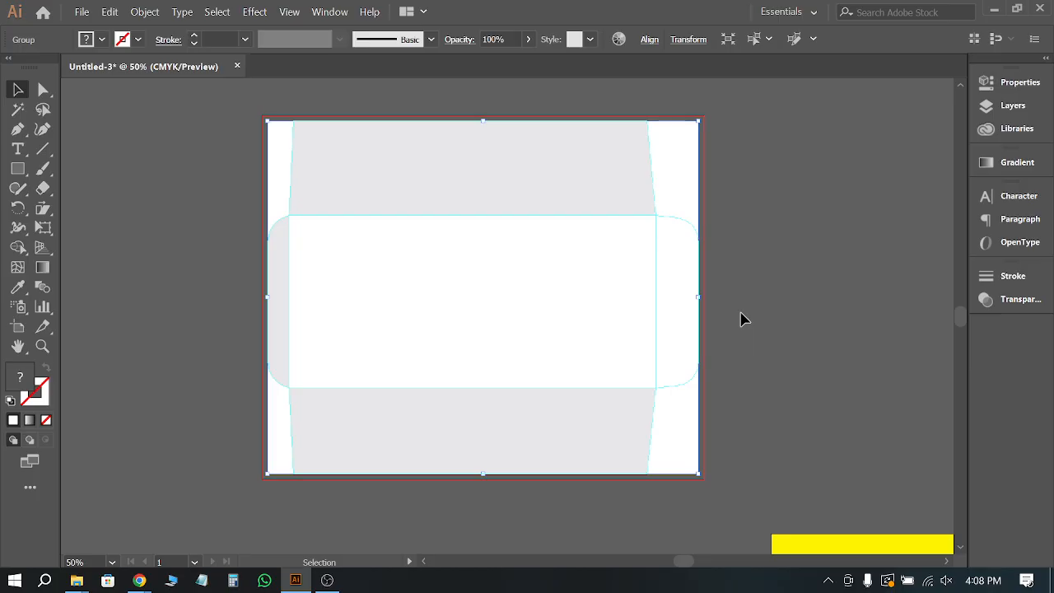
click(743, 312)
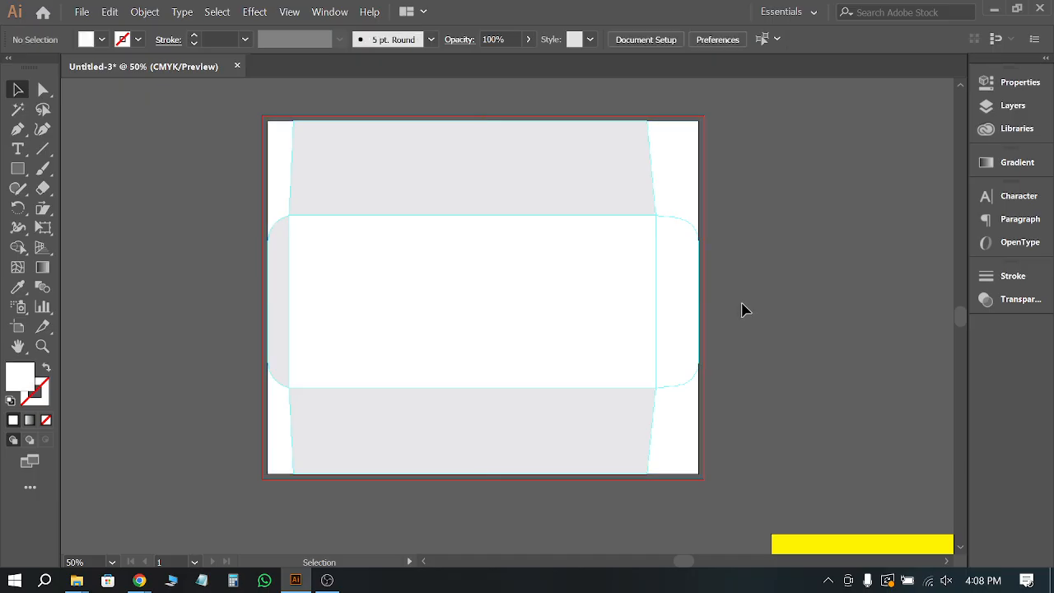
Step: Move the MyCompany envelope mockup image beside the envelope artboard as a design reference
scroll(346, 217, down, 3)
scroll(790, 177, up, 1)
drag(841, 146, 211, 313)
scroll(228, 310, up, 1)
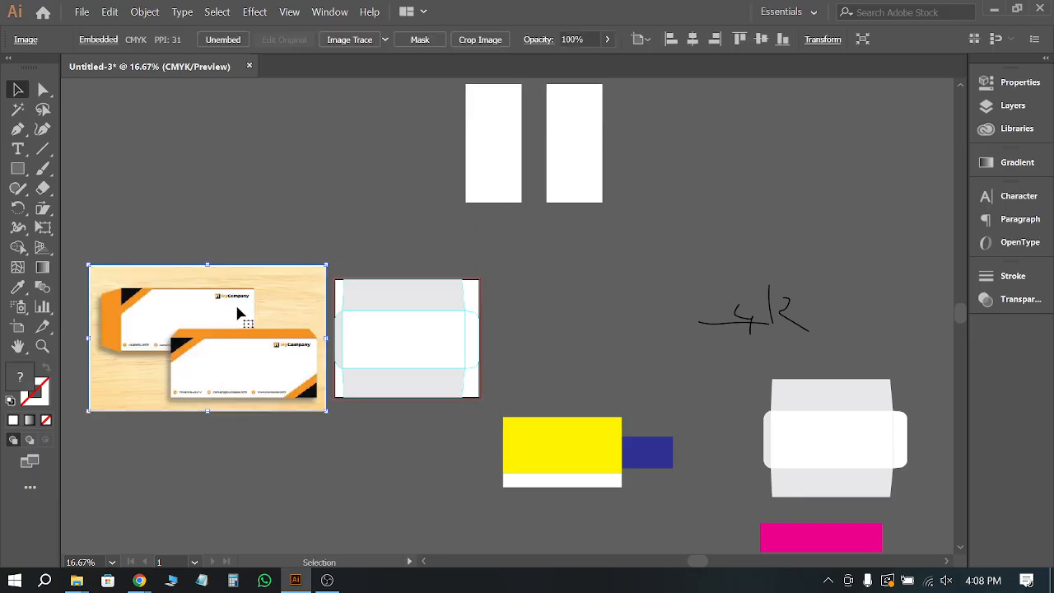
scroll(228, 329, left, 3)
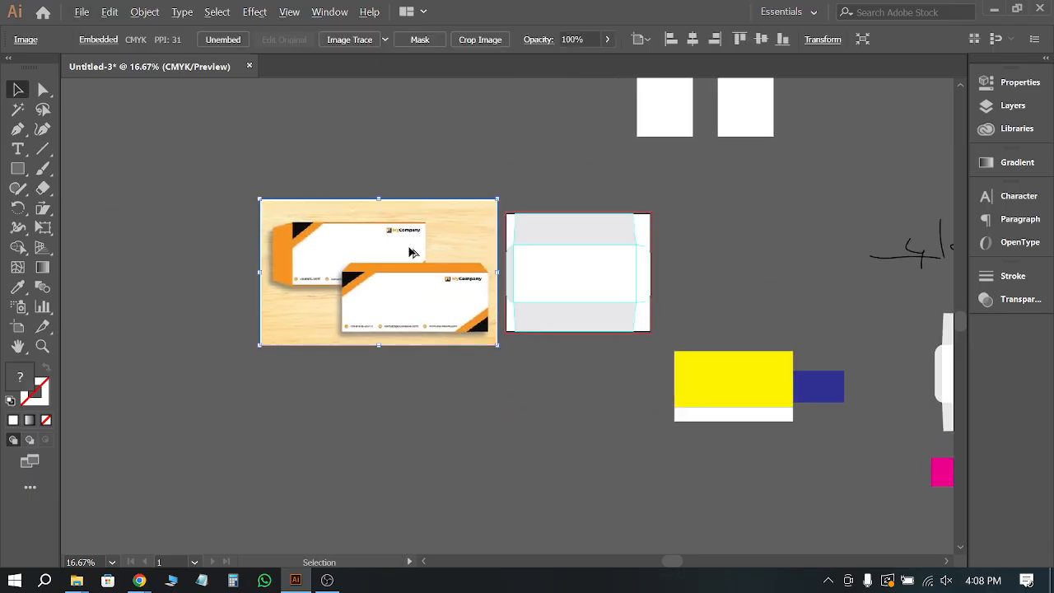
Step: Examine the flap, corner accents and contact line of the MyCompany envelope mockup up close
scroll(411, 247, up, 2)
scroll(243, 243, up, 2)
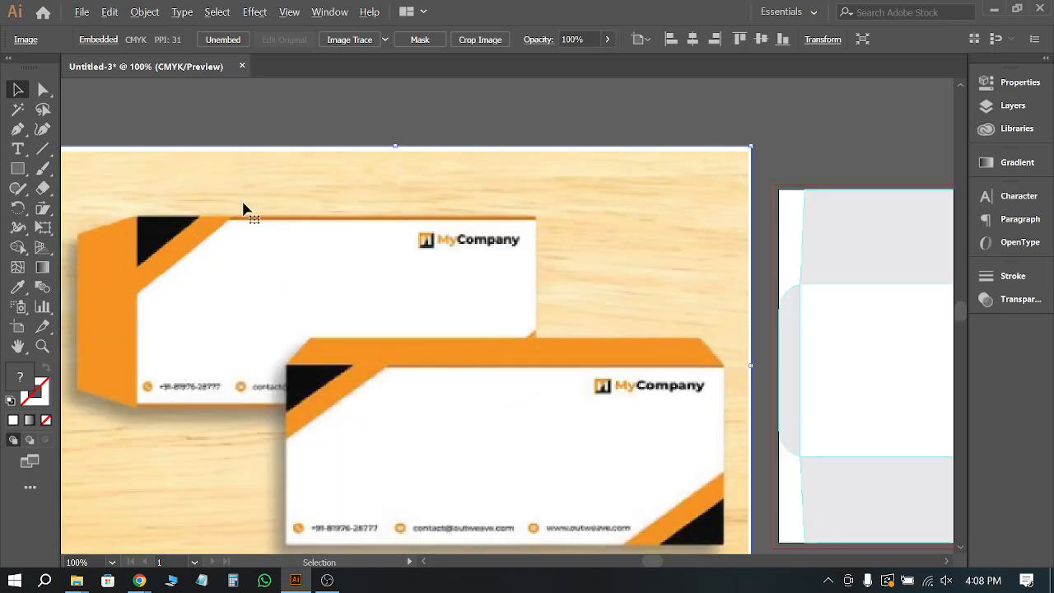
scroll(377, 265, down, 1)
scroll(357, 225, down, 1)
scroll(216, 387, down, 1)
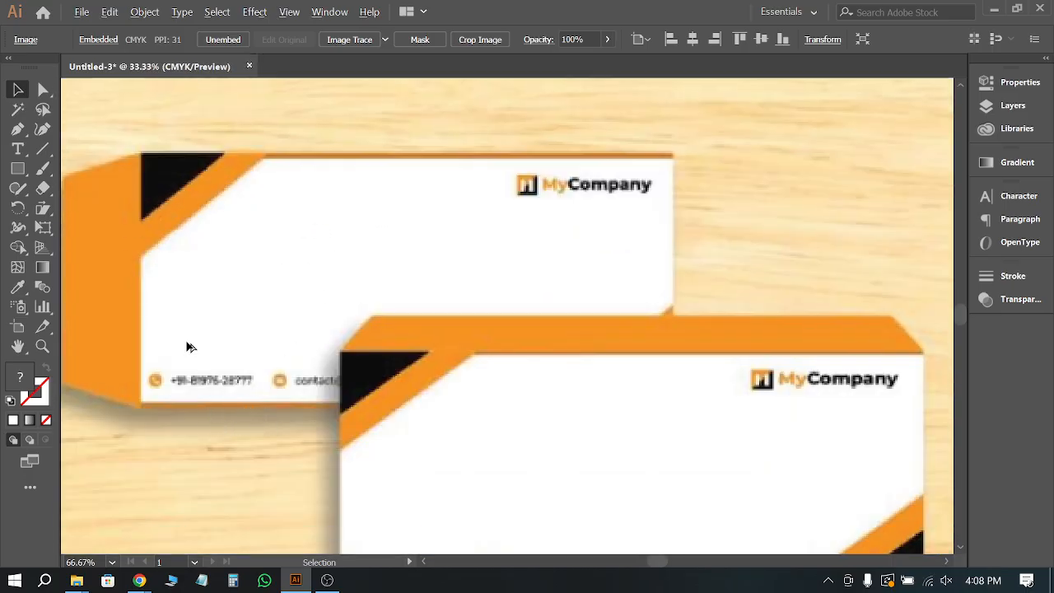
scroll(188, 346, down, 4)
scroll(231, 271, down, 1)
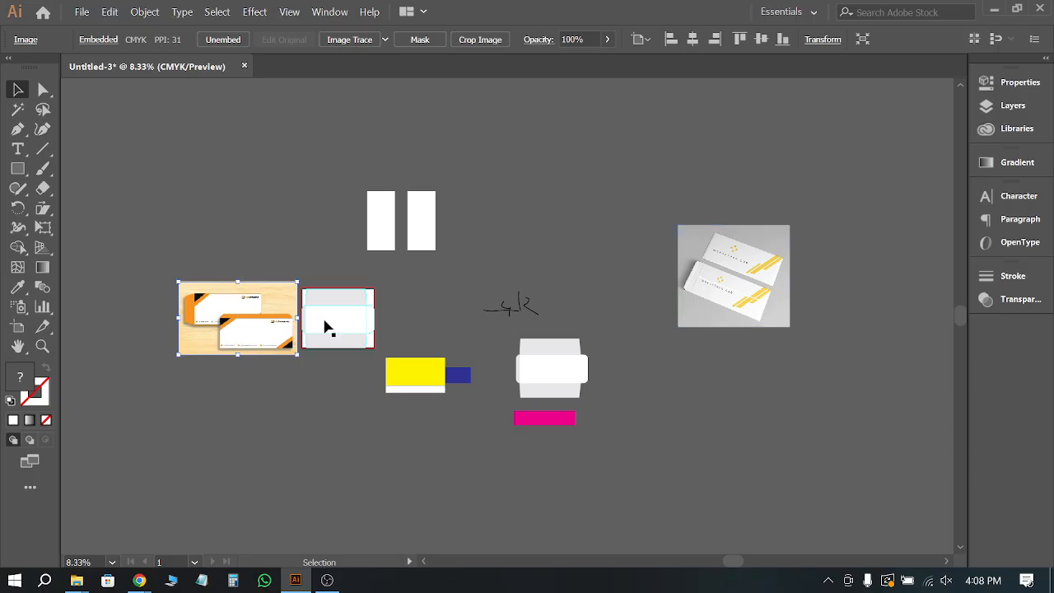
Step: Draw a thin strip along the front panel's upper edge and fill it with orange sampled from the mockup's flap
scroll(374, 330, up, 2)
scroll(469, 310, up, 1)
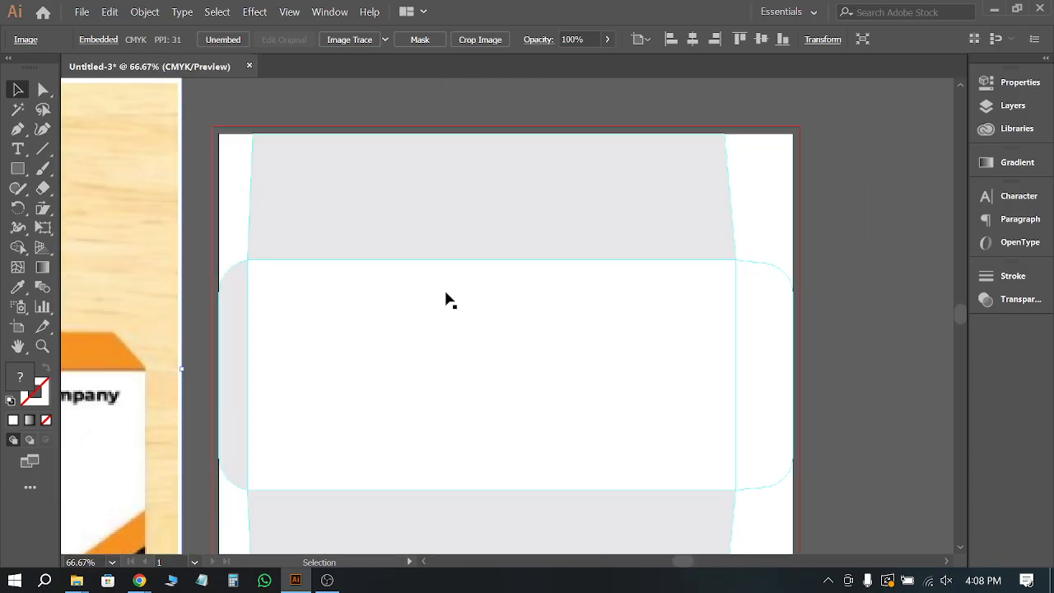
click(17, 167)
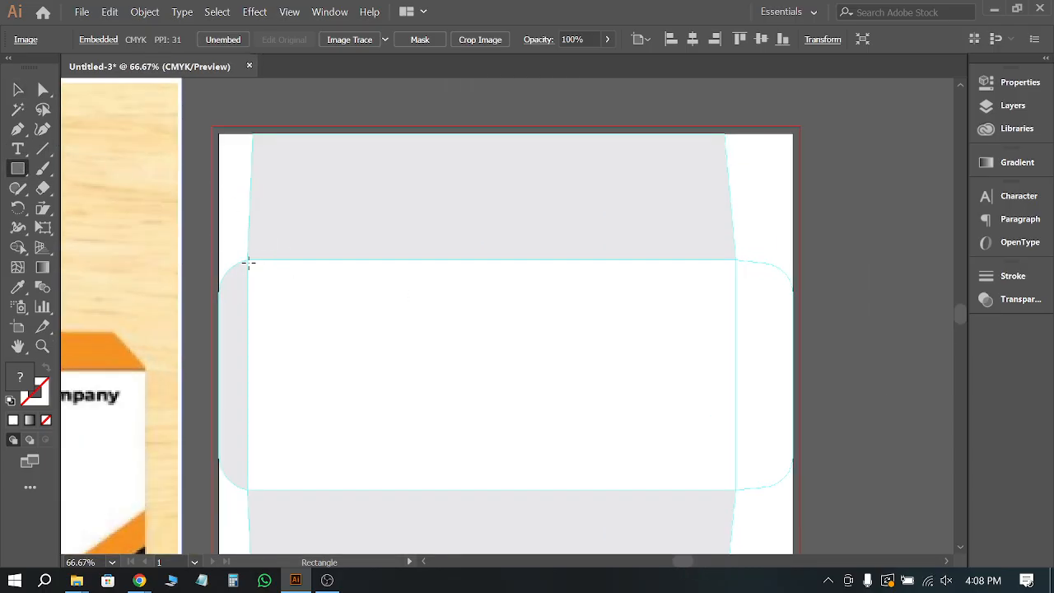
mouse_move(245, 260)
mouse_down()
mouse_move(504, 309)
mouse_move(744, 278)
mouse_move(736, 271)
mouse_up()
click(17, 288)
scroll(607, 285, down, 1)
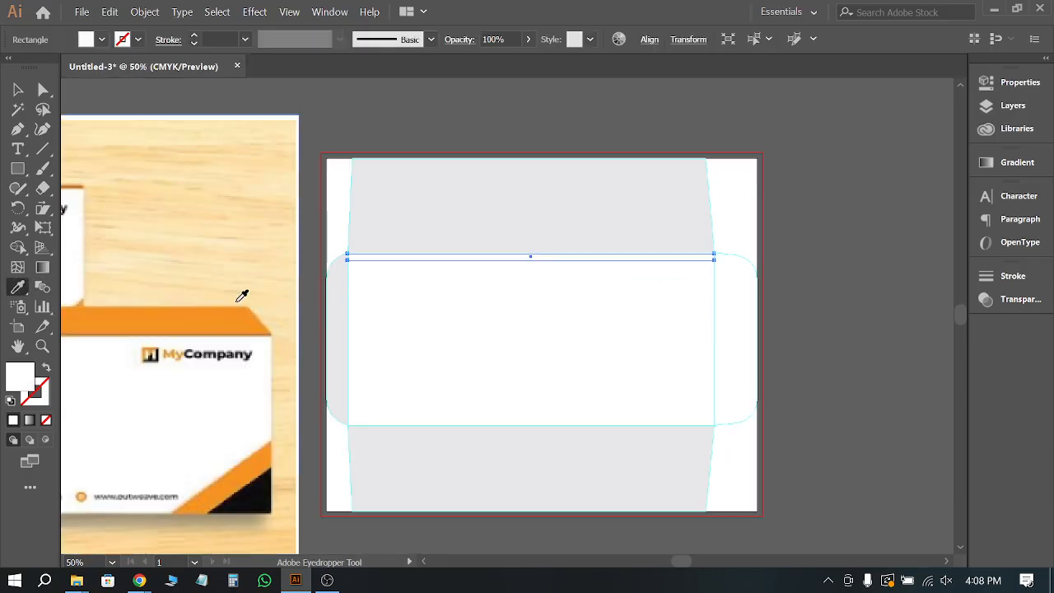
click(160, 306)
click(18, 89)
click(494, 148)
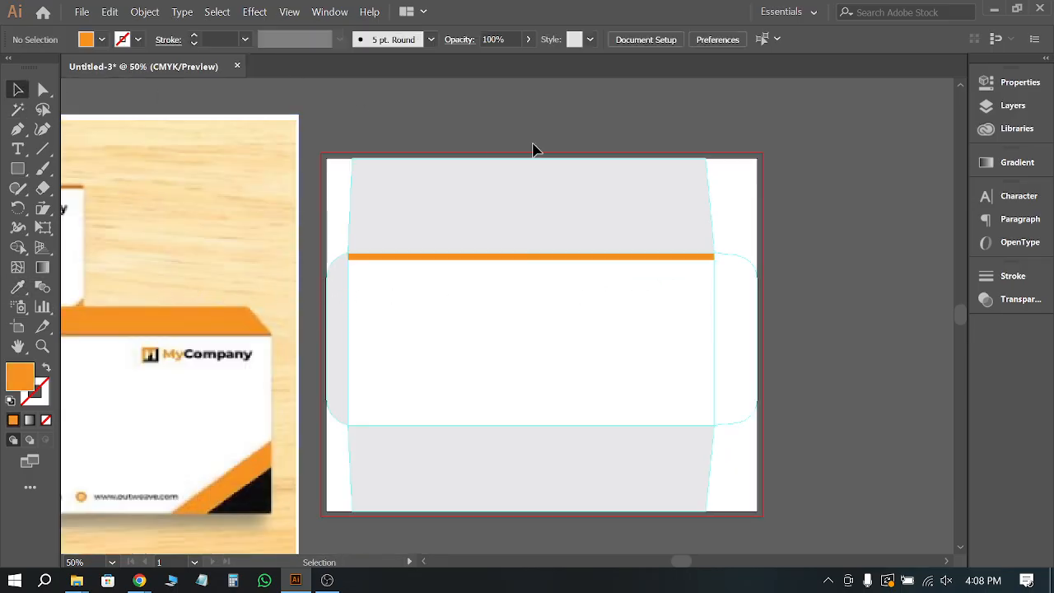
Step: Duplicate the orange strip straight down to the front panel's lower edge and deselect it
scroll(724, 111, down, 3)
scroll(418, 176, up, 1)
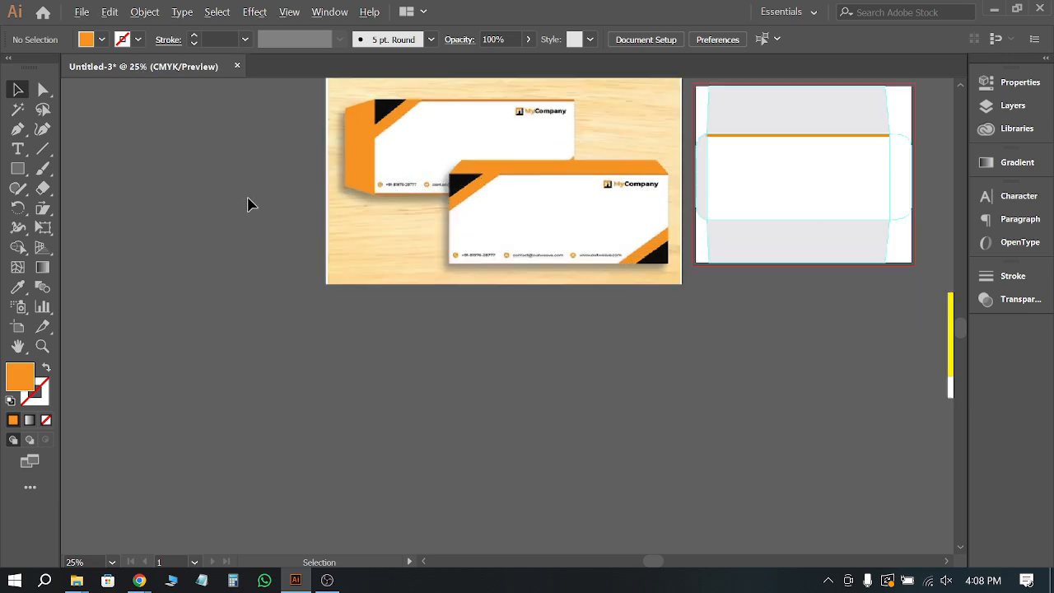
scroll(250, 205, down, 1)
scroll(646, 155, up, 2)
drag(657, 166, 651, 275)
click(601, 393)
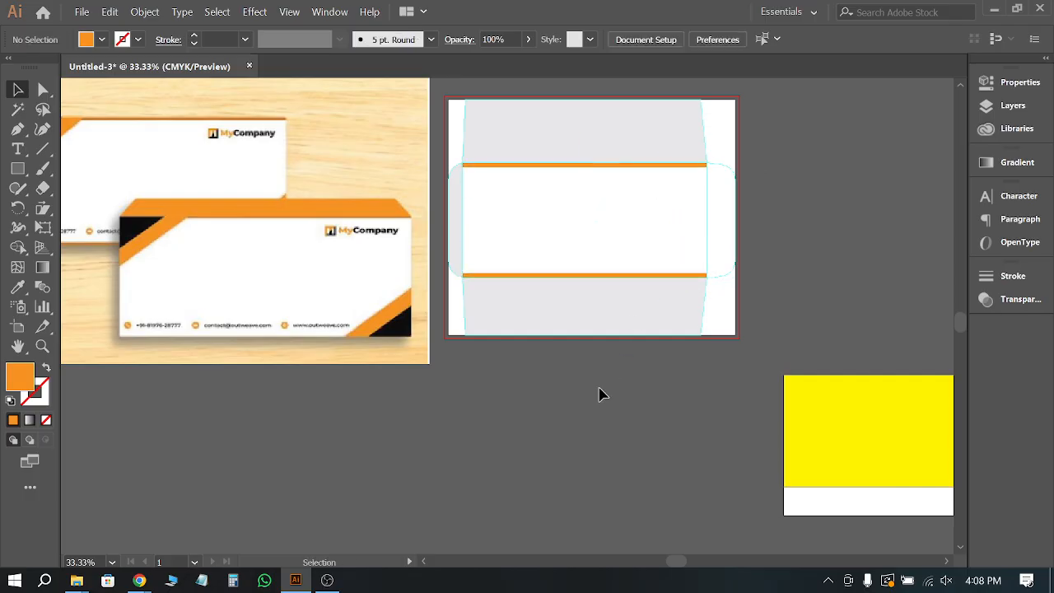
Step: Ungroup the envelope artwork and place two spare copies of the orange strip on the pasteboard below the artboard
click(729, 196)
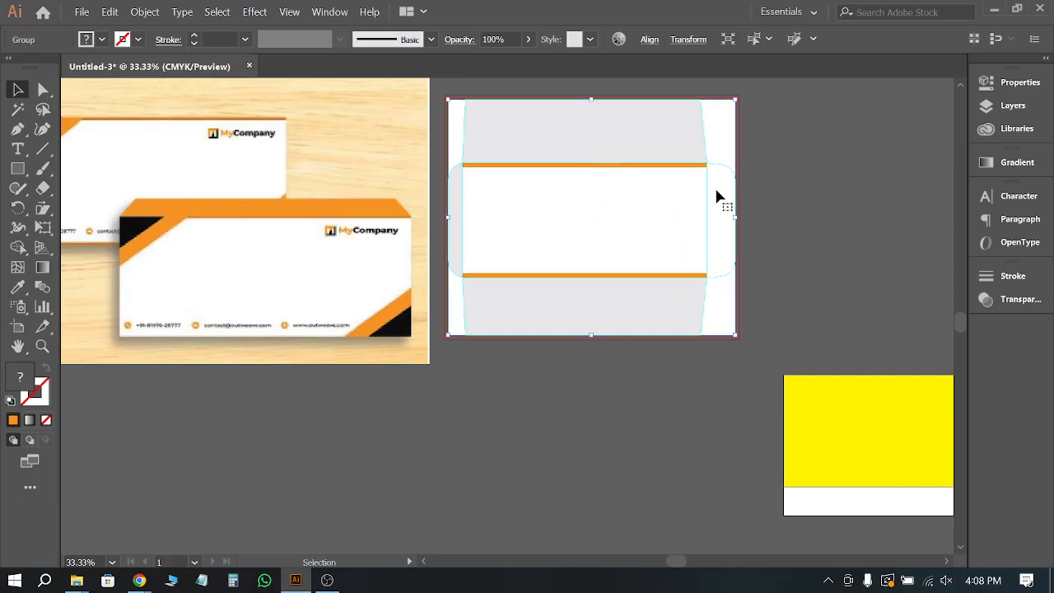
right_click(723, 188)
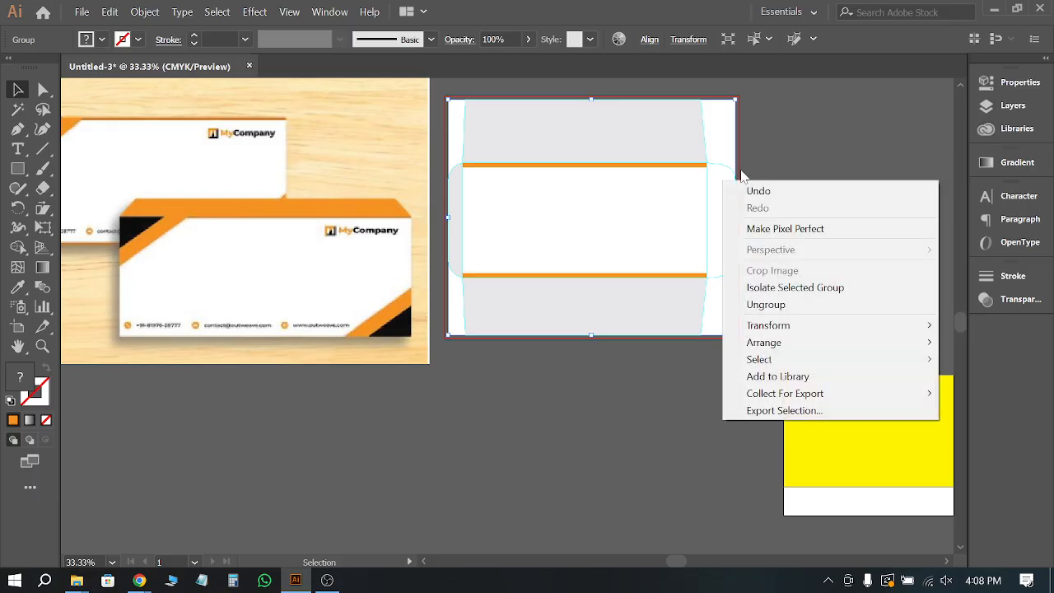
click(784, 301)
click(786, 292)
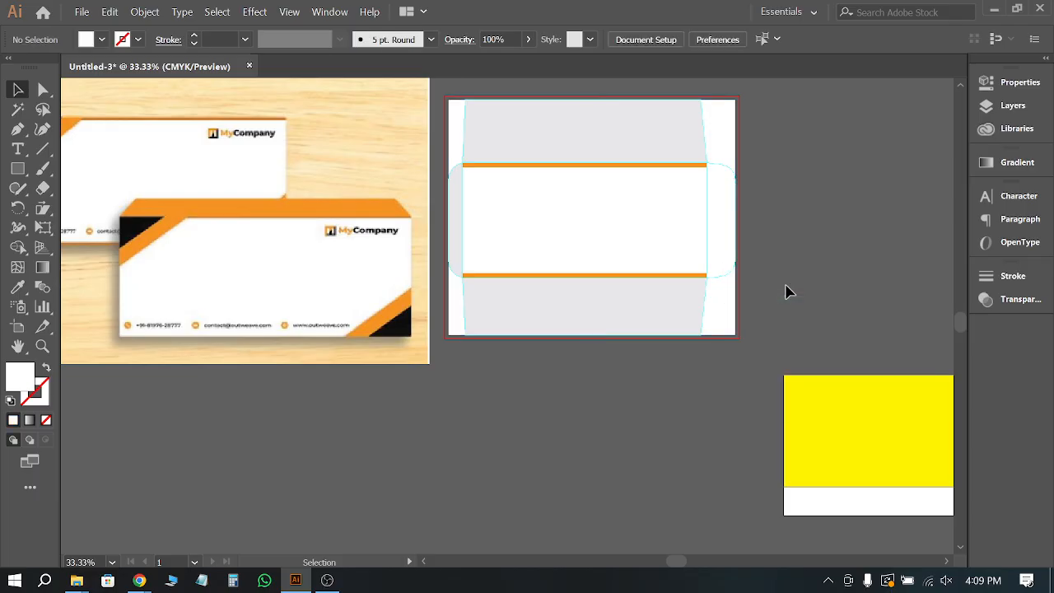
drag(688, 171, 836, 354)
key(Delete)
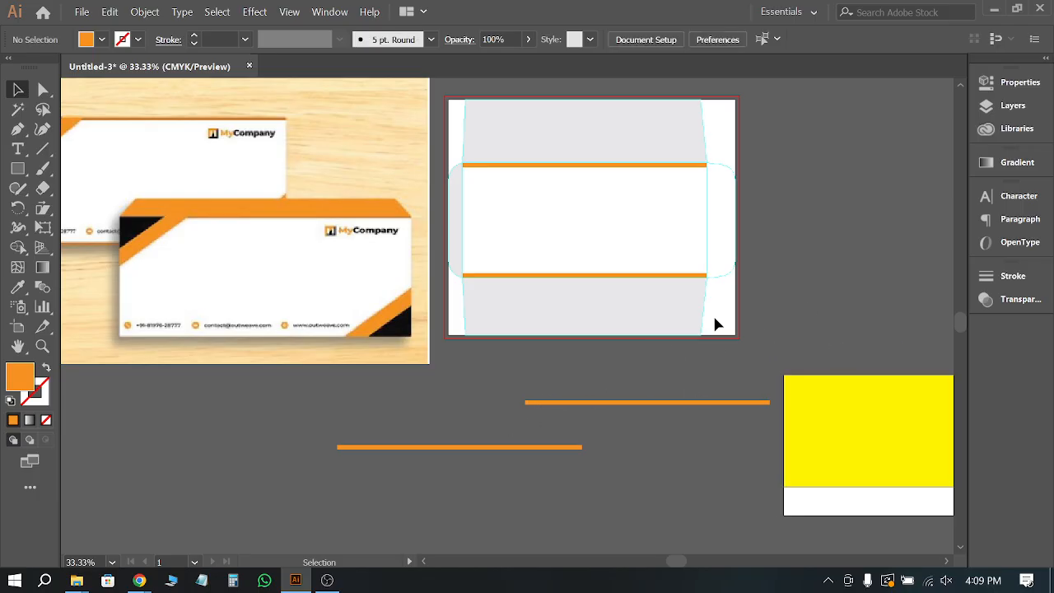
Step: Fill the envelope's right side flap with orange sampled from the mockup's flap and deselect it
click(735, 245)
click(18, 287)
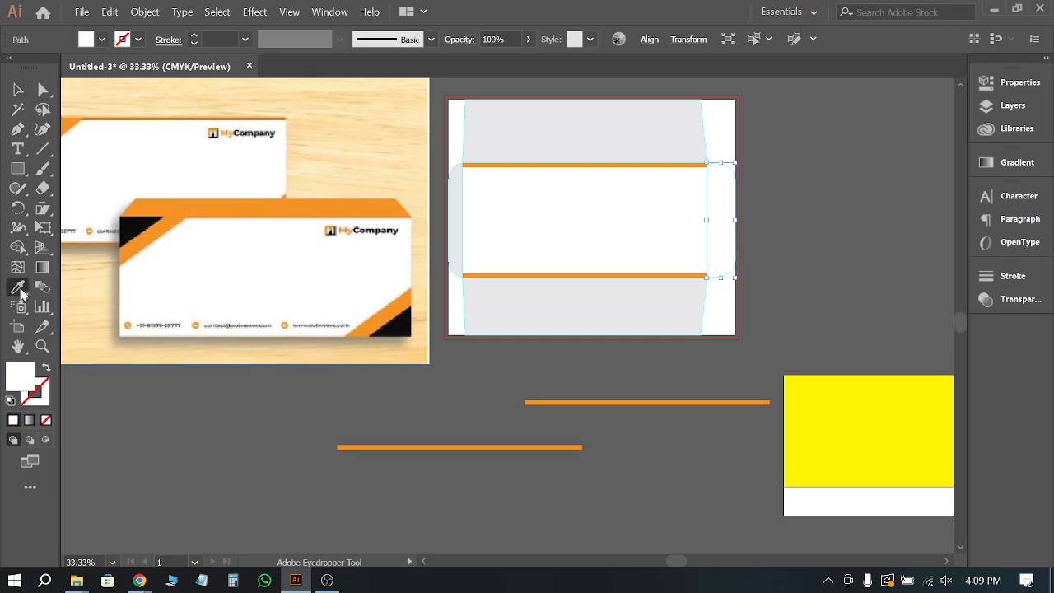
click(206, 203)
click(18, 89)
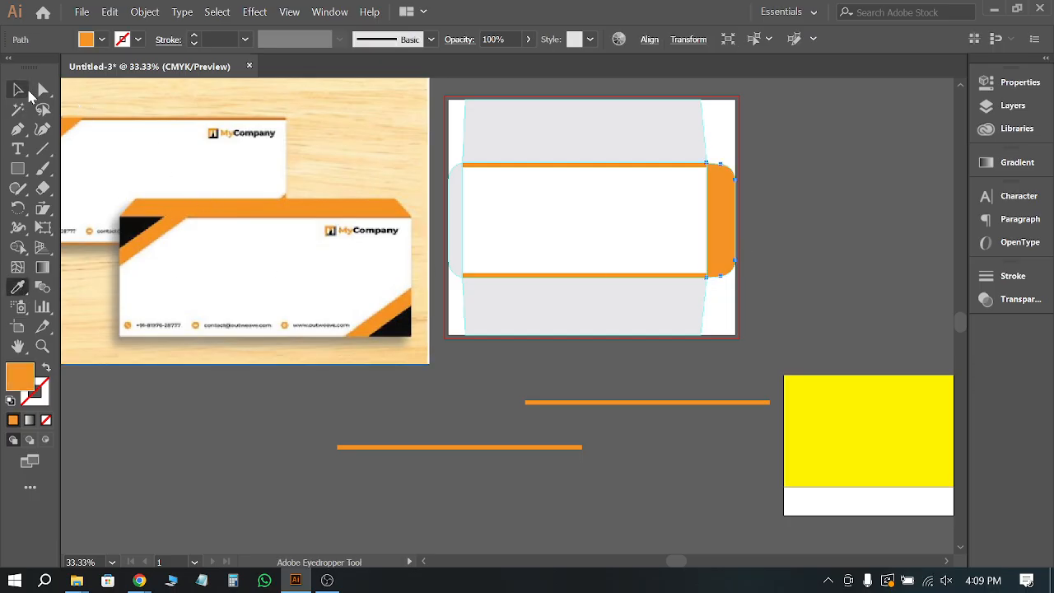
click(813, 202)
Step: Draw an orange three-sided polygon on the envelope's front panel for the mockup's corner accent
scroll(588, 266, down, 2)
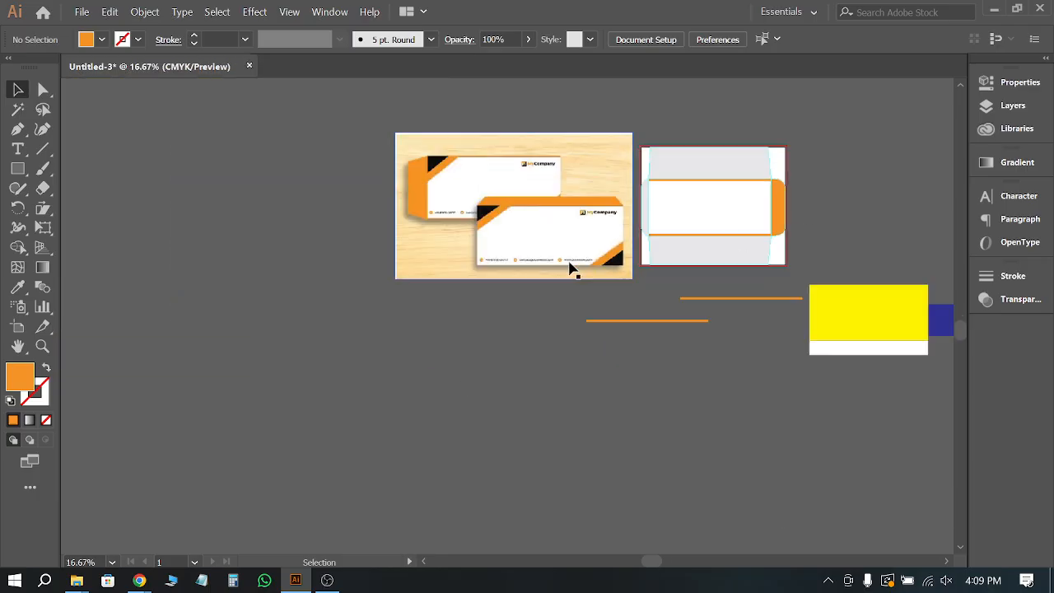
scroll(483, 170, up, 4)
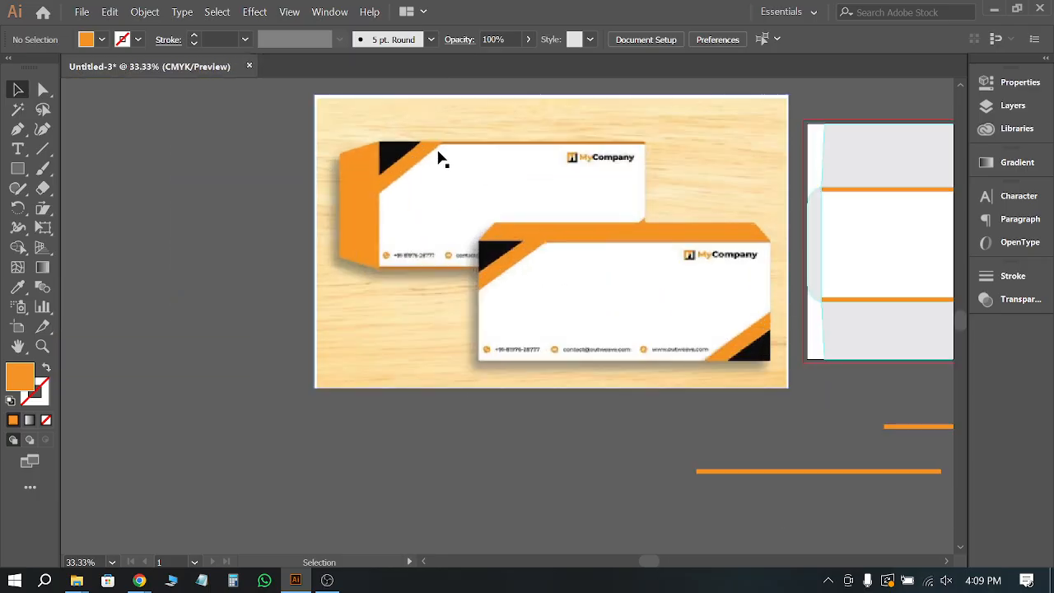
scroll(416, 148, up, 2)
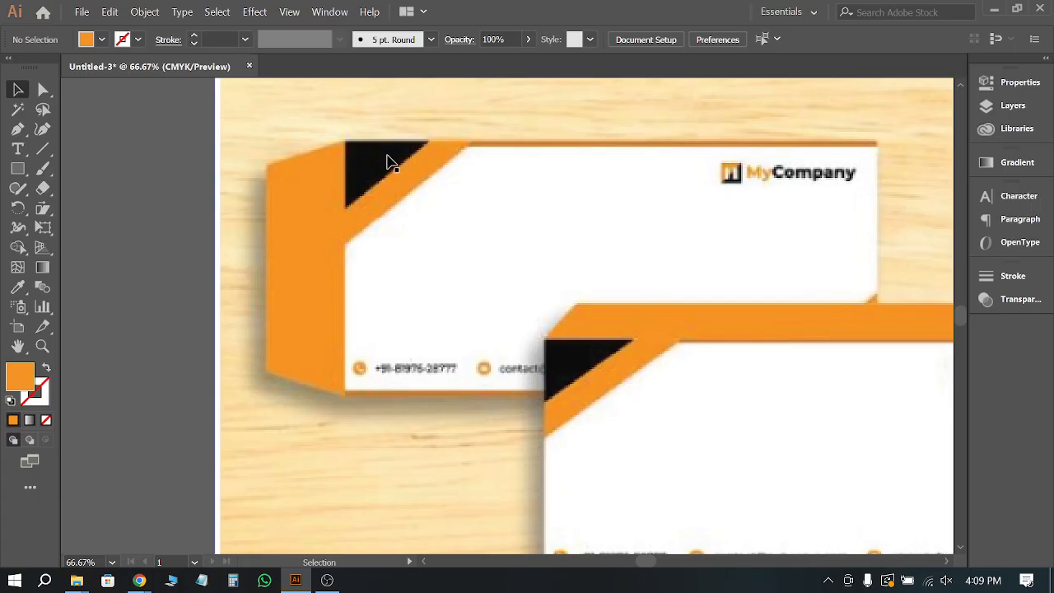
scroll(197, 205, down, 2)
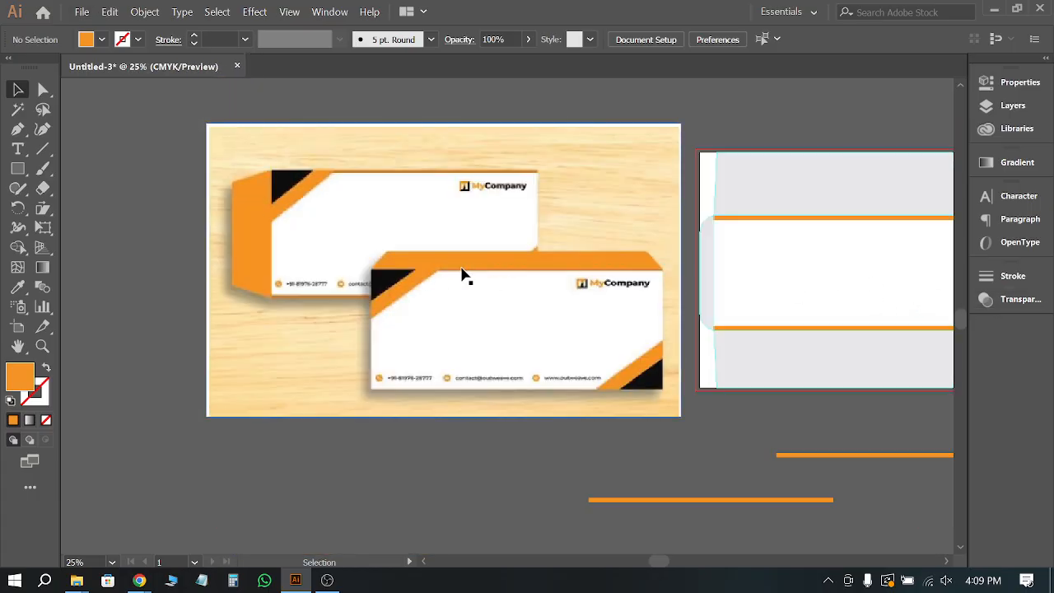
scroll(464, 275, down, 1)
scroll(903, 251, up, 4)
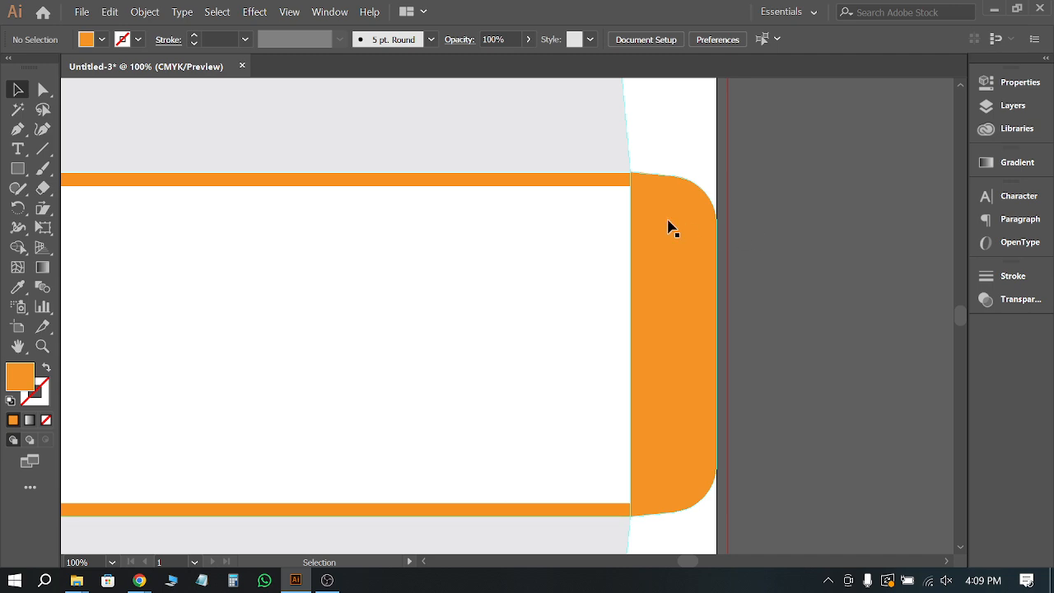
click(18, 169)
drag(25, 175, 91, 233)
drag(417, 312, 492, 357)
key(Down)
key(Down)
key(Down)
click(19, 89)
Step: Rotate the triangle to point left, fit it into the front panel's upper right corner under the strip, and scale it down
drag(499, 213, 217, 235)
drag(437, 310, 606, 263)
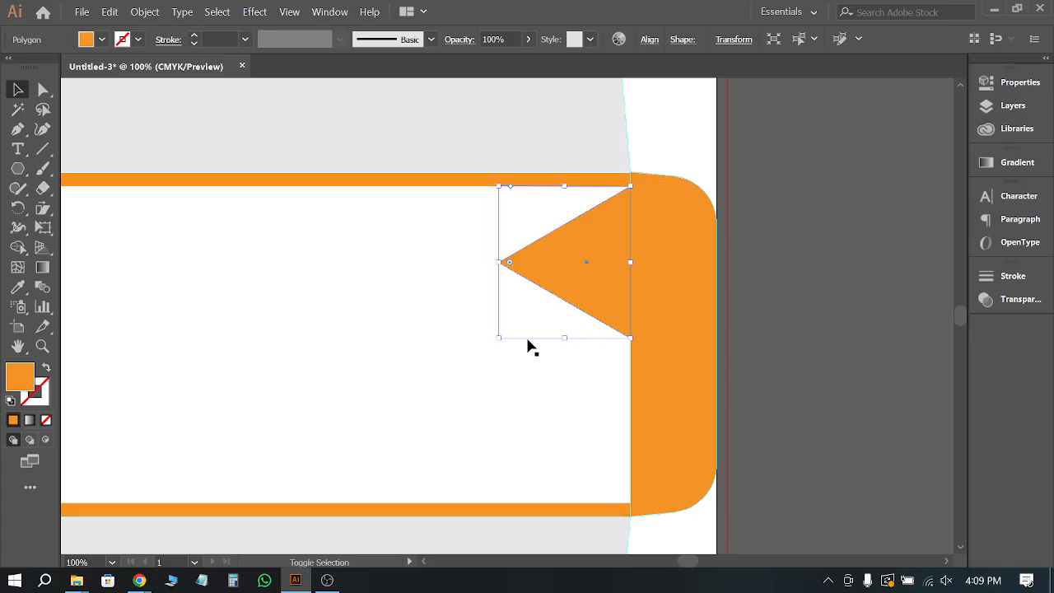
drag(498, 339, 557, 302)
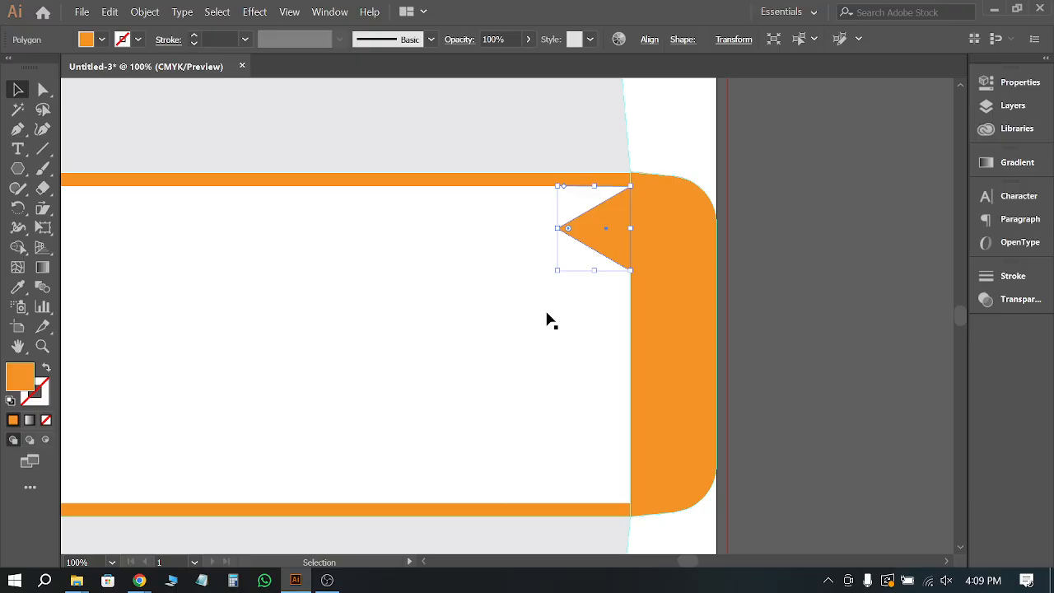
Step: Move the triangle's left anchor point straight up to the orange strip's lower edge, forming a right-angled corner
click(45, 91)
drag(554, 229, 514, 190)
key(ctrl+z)
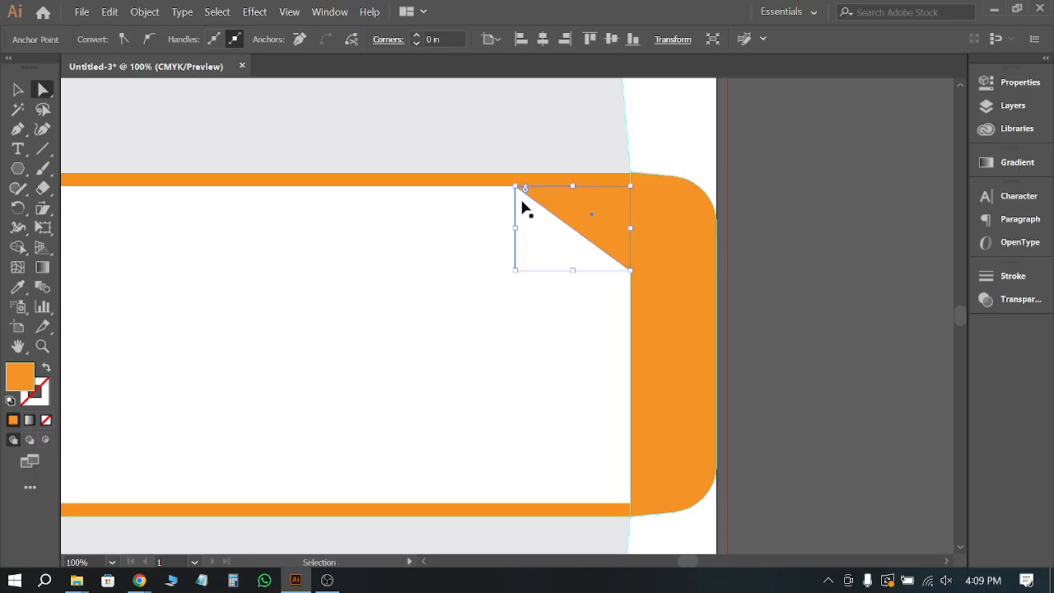
drag(558, 230, 558, 187)
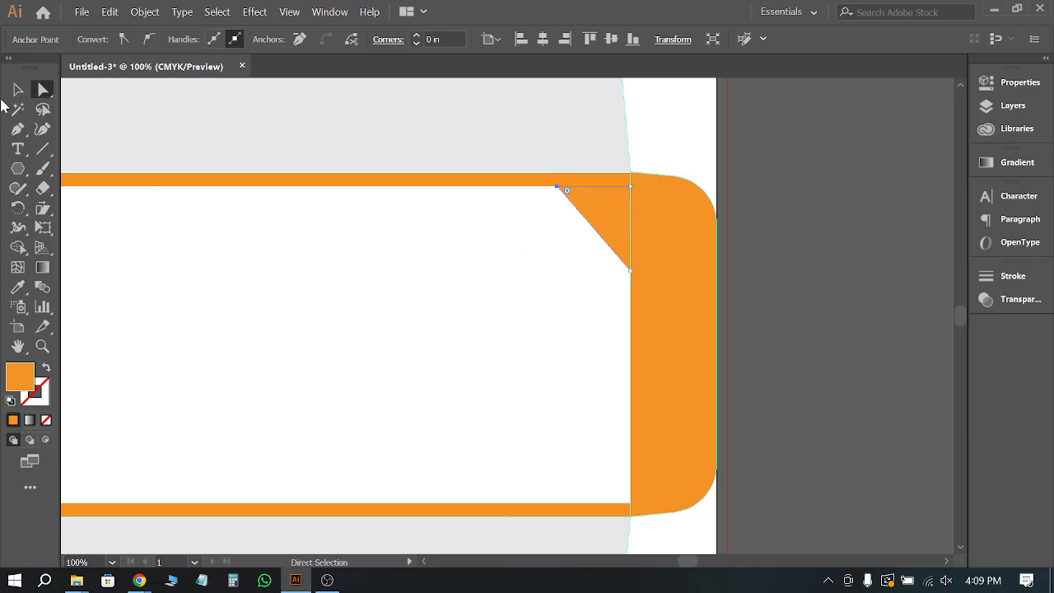
Step: Fill the corner triangle with black sampled from the mockup's corner accent and deselect it
click(18, 89)
key(ctrl+minus)
key(ctrl+minus)
key(ctrl+minus)
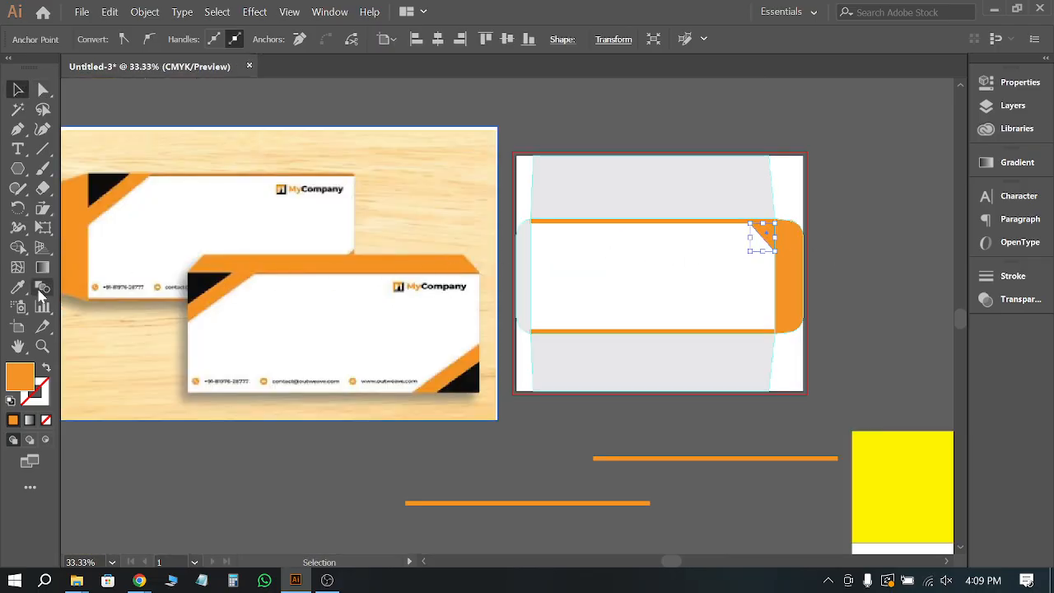
click(18, 287)
click(111, 188)
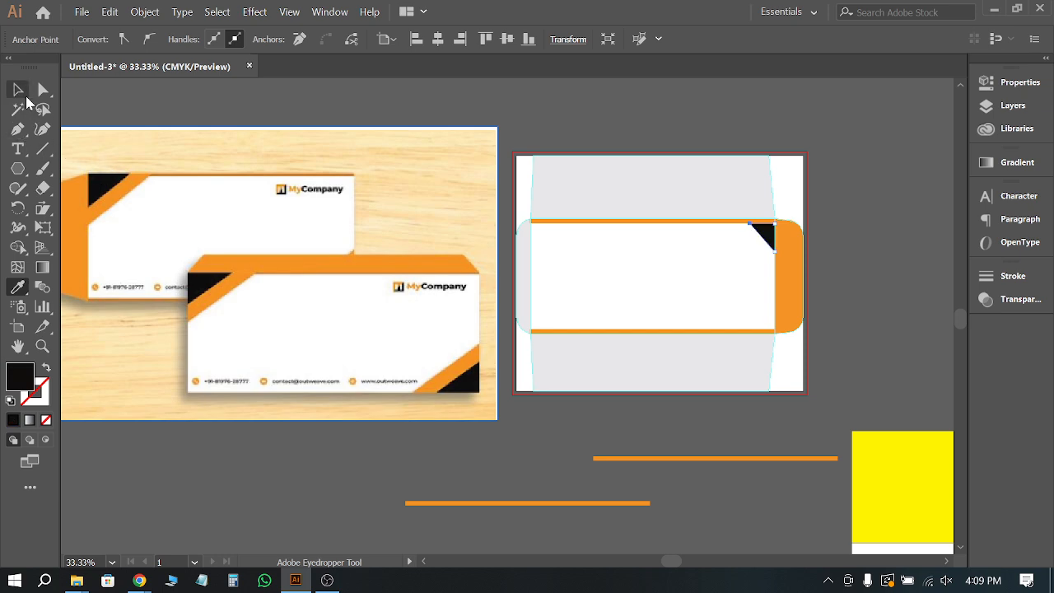
click(18, 91)
click(896, 304)
Step: Copy the black corner triangle in place behind the original and enlarge the copy toward the panel's lower left
scroll(840, 264, up, 2)
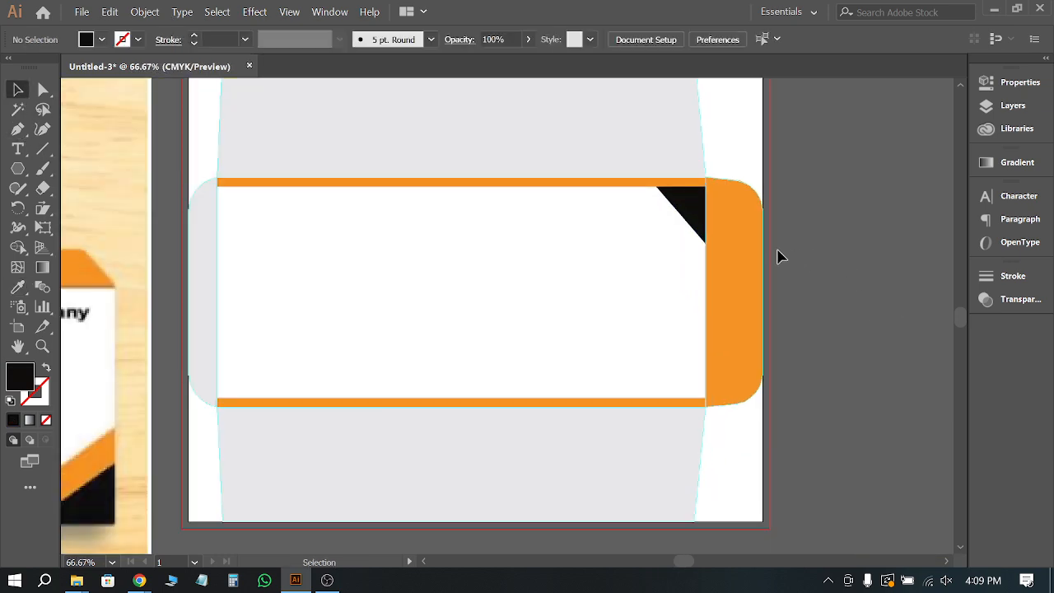
click(692, 224)
key(ctrl)
key(ctrl)
drag(658, 244, 589, 288)
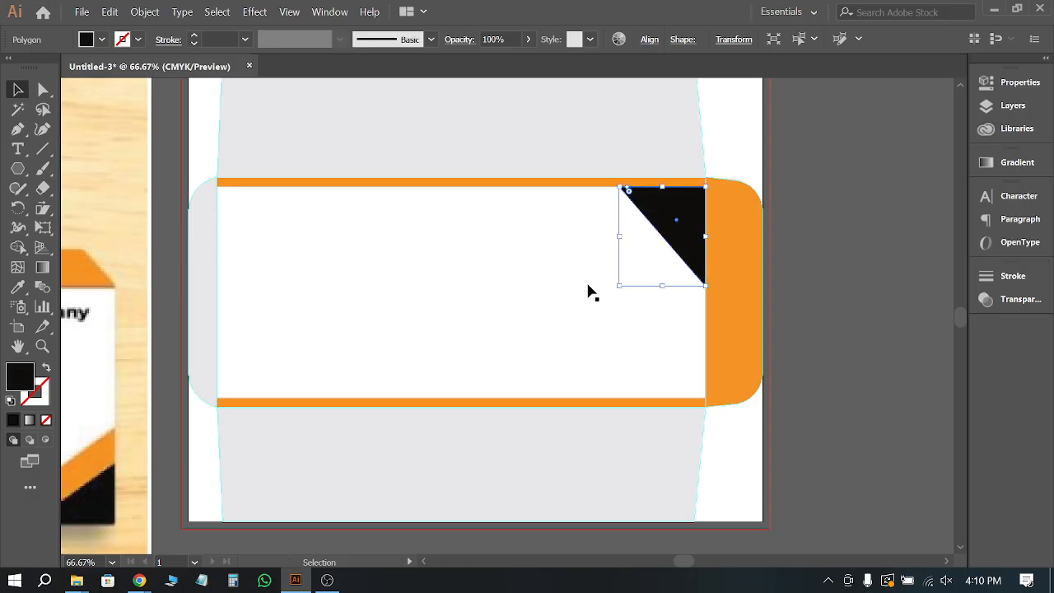
Step: Fill the enlarged triangle with the orange sampled from the side flap and deselect it
click(25, 287)
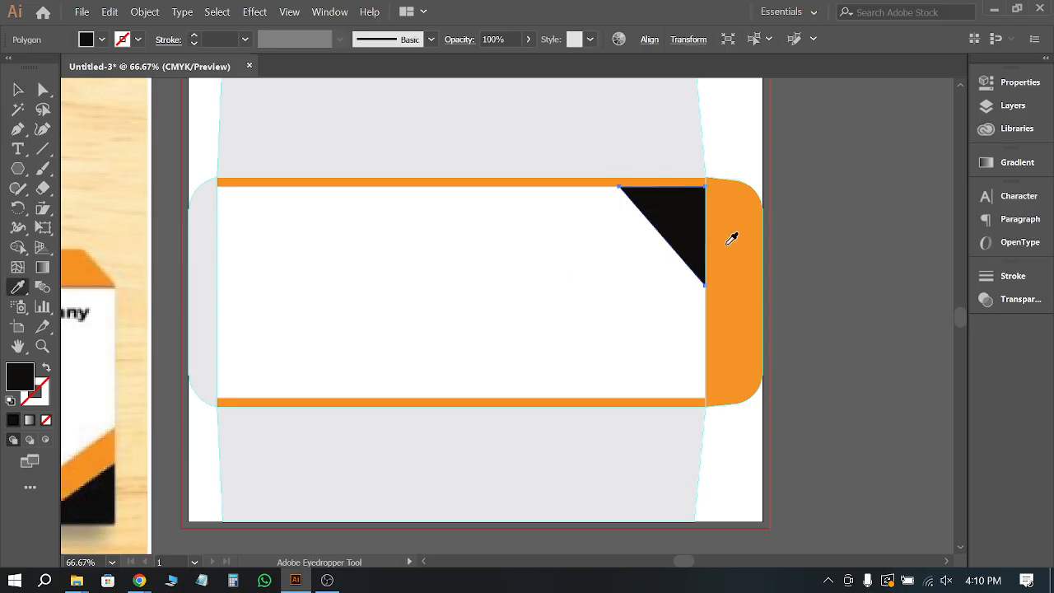
click(726, 247)
click(18, 89)
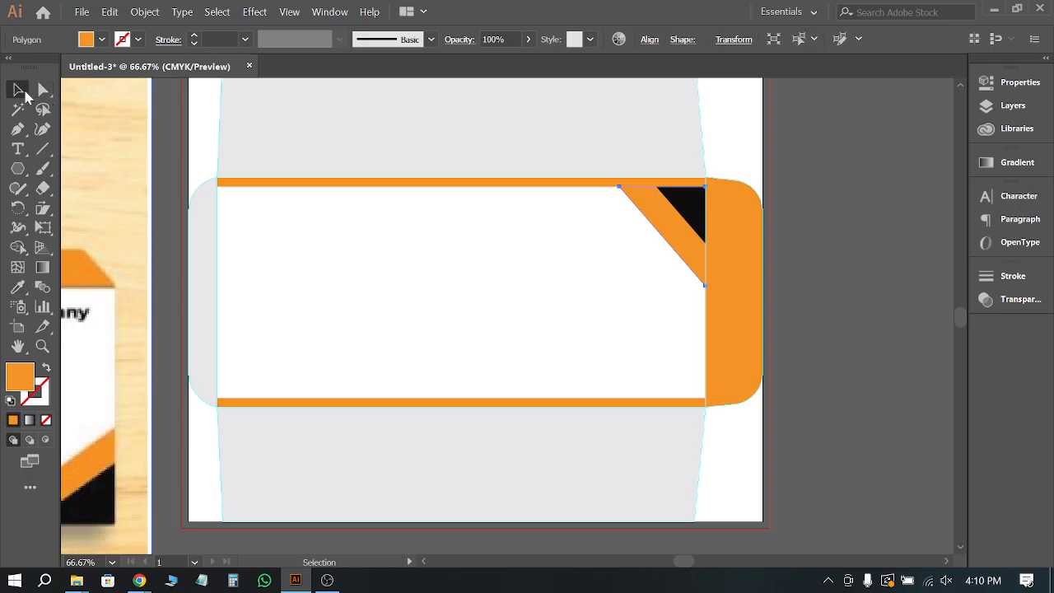
click(810, 198)
Step: Scale the orange corner triangle down slightly to narrow the orange band around the black triangle
key(ctrl+minus)
key(ctrl+minus)
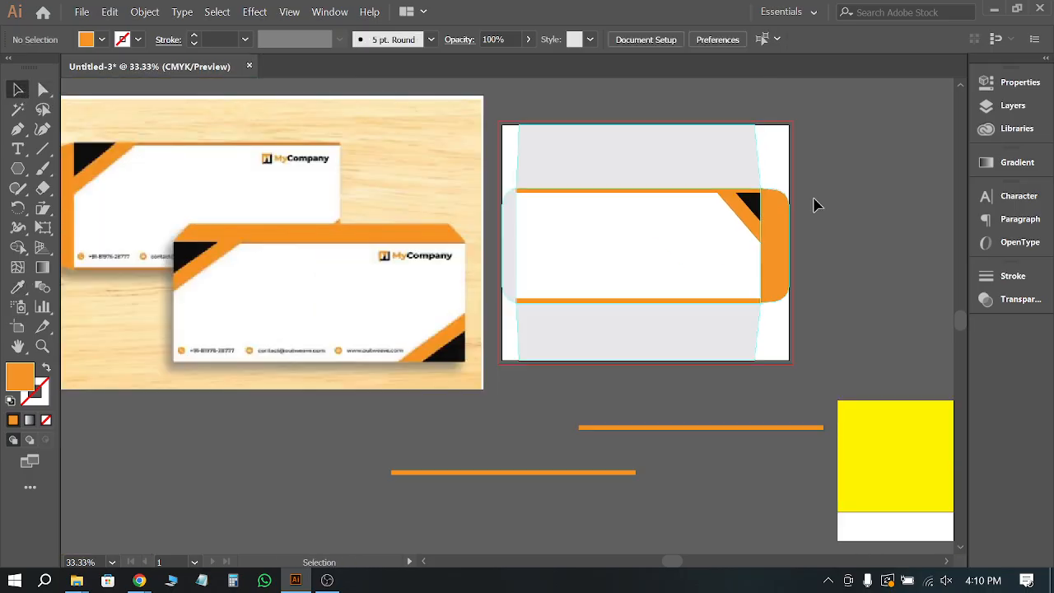
scroll(795, 217, up, 2)
click(694, 228)
drag(640, 273, 655, 253)
click(825, 279)
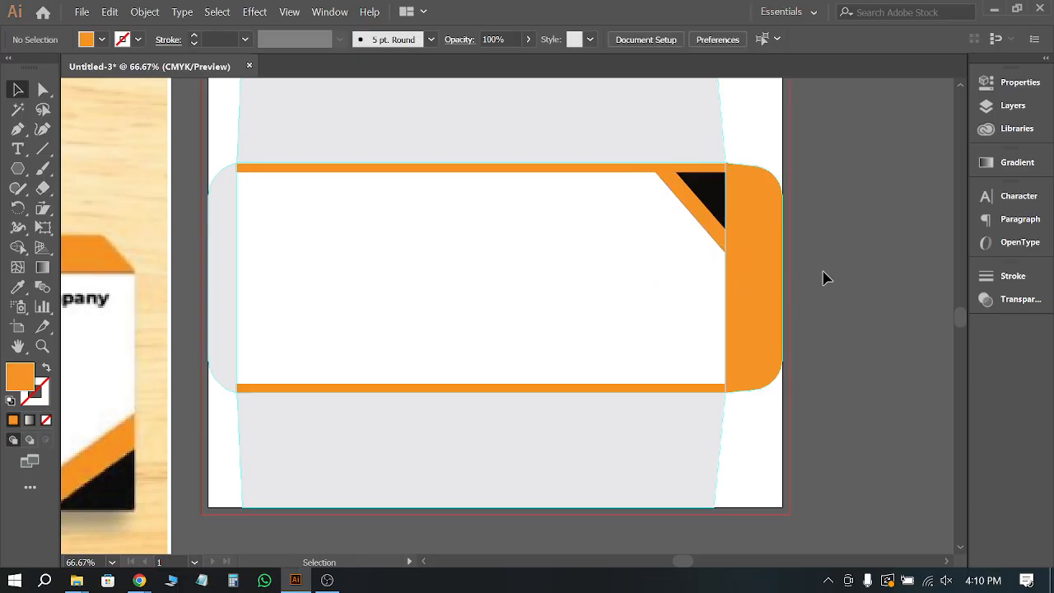
Step: Compare the finished corner accent with the black and orange corners of the MyCompany mockup up close
scroll(894, 245, down, 2)
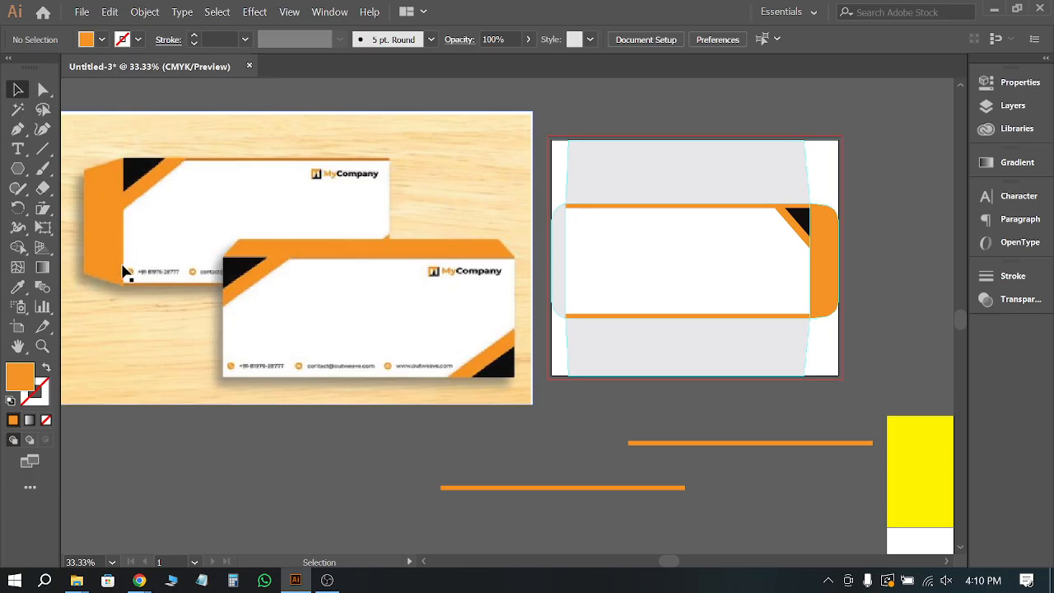
scroll(149, 272, up, 2)
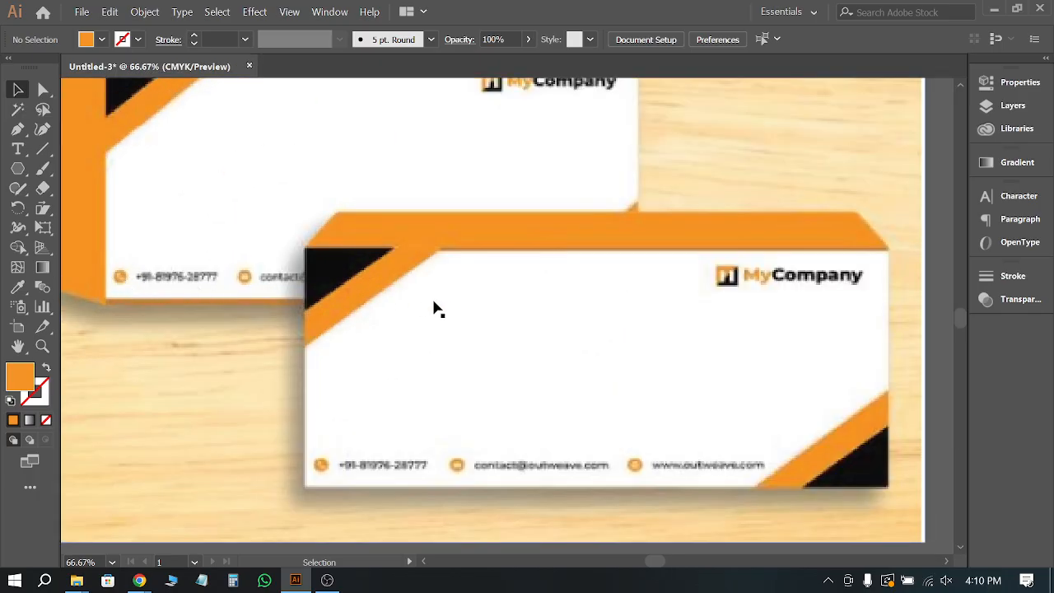
scroll(444, 288, up, 3)
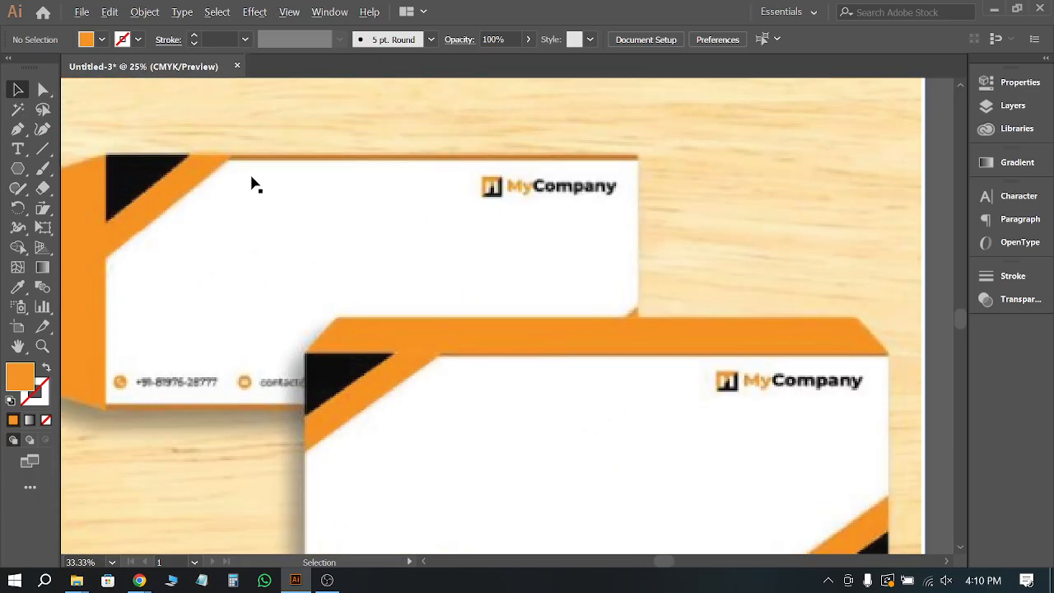
scroll(255, 183, down, 2)
scroll(782, 208, up, 2)
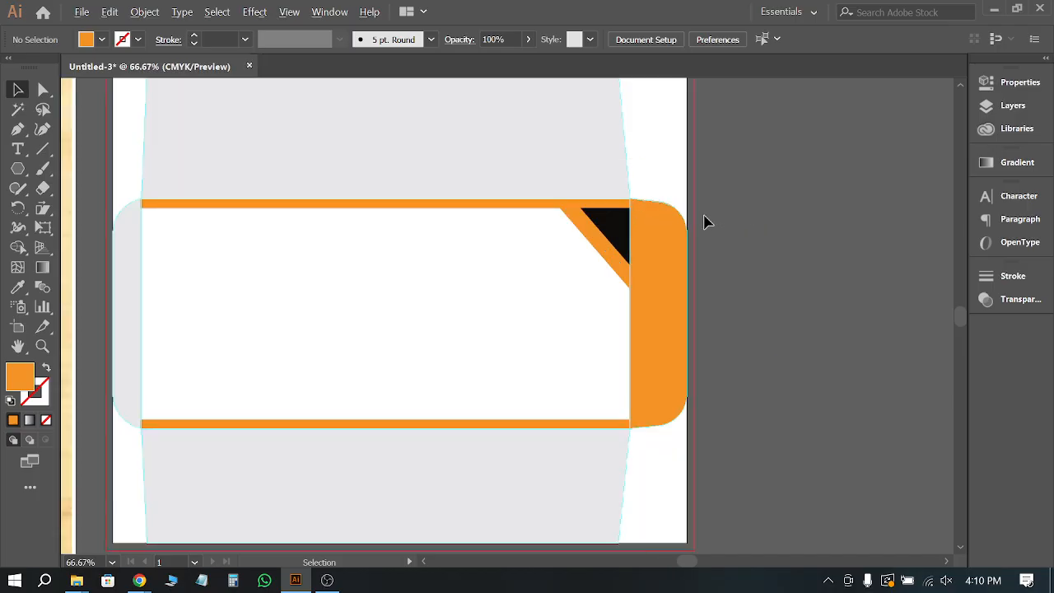
scroll(704, 220, up, 2)
scroll(704, 221, down, 5)
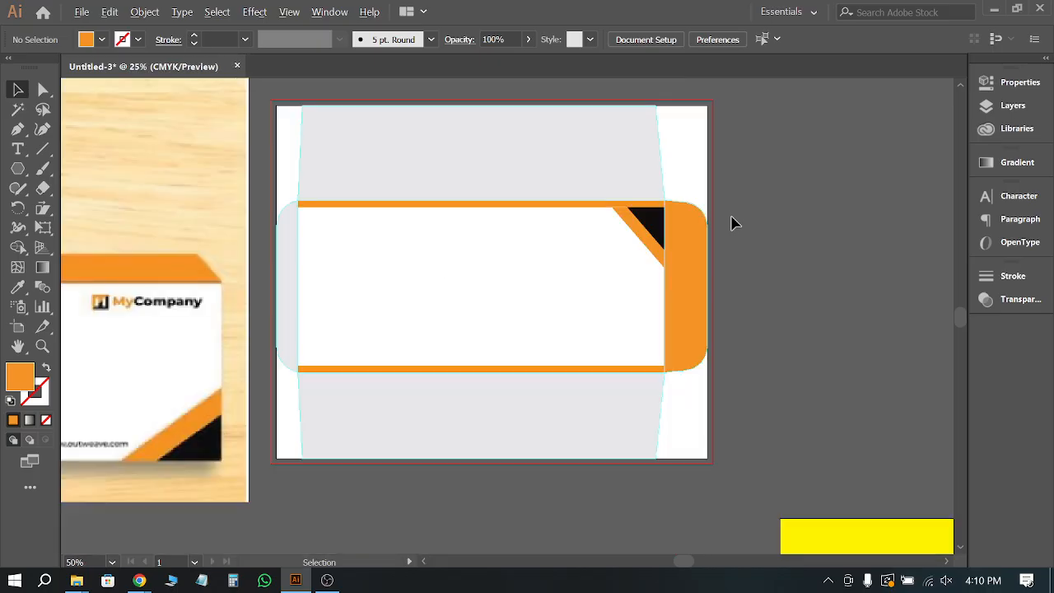
scroll(724, 219, up, 4)
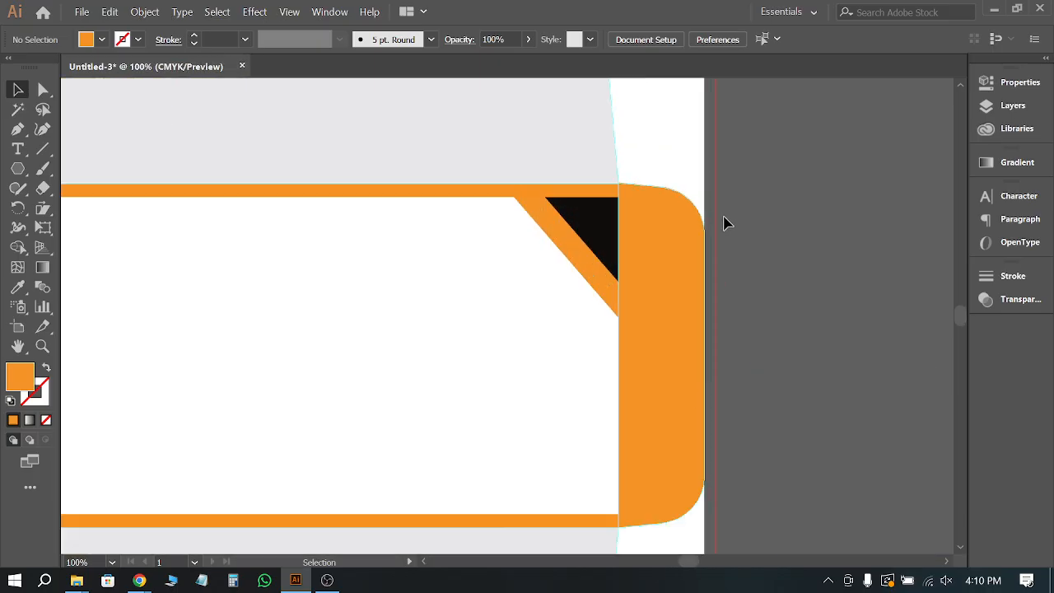
scroll(642, 227, up, 1)
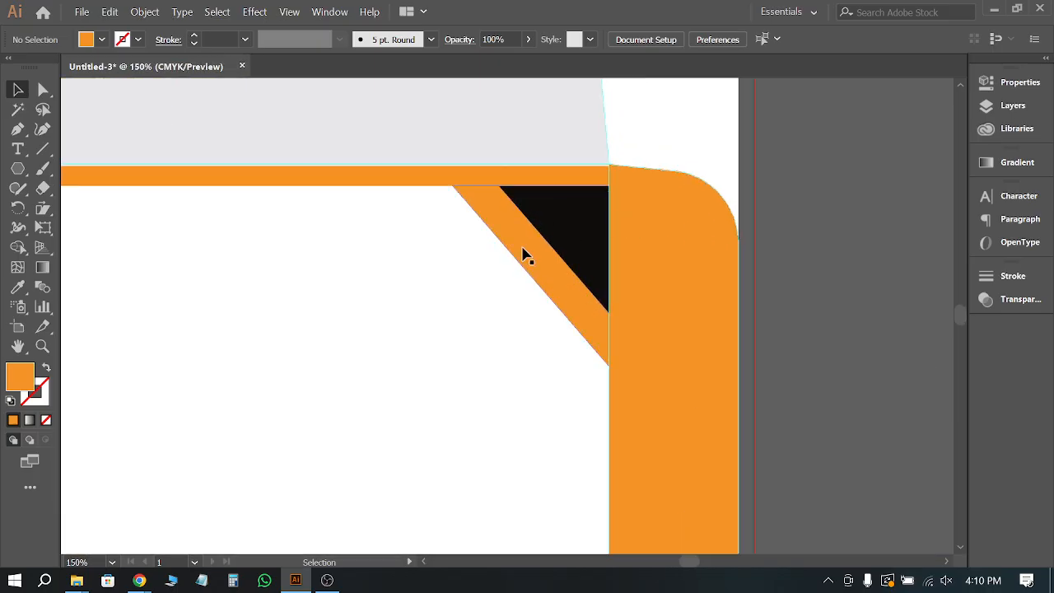
scroll(400, 245, down, 1)
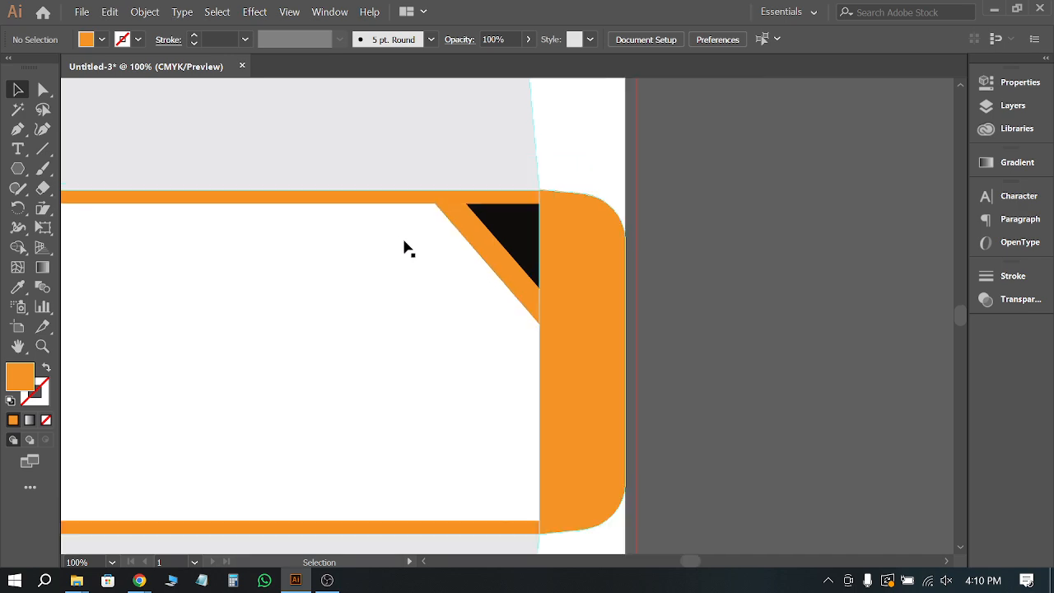
scroll(478, 261, up, 2)
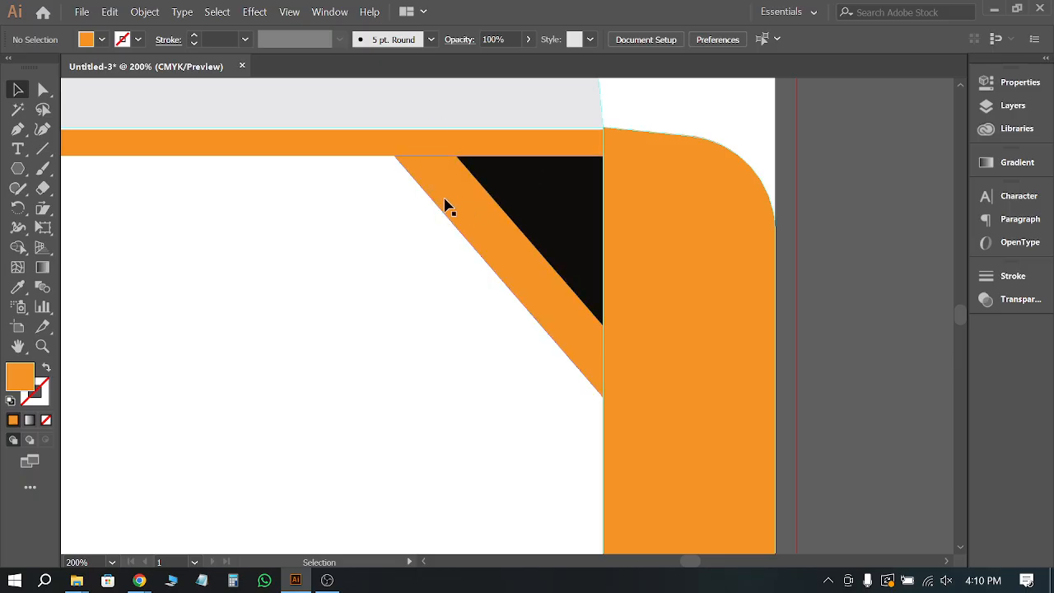
Step: Draw a large orange triangle on the pasteboard beside the right side flap, shift it downward and select its anchor points
scroll(708, 231, right, 6)
click(18, 169)
drag(536, 176, 694, 217)
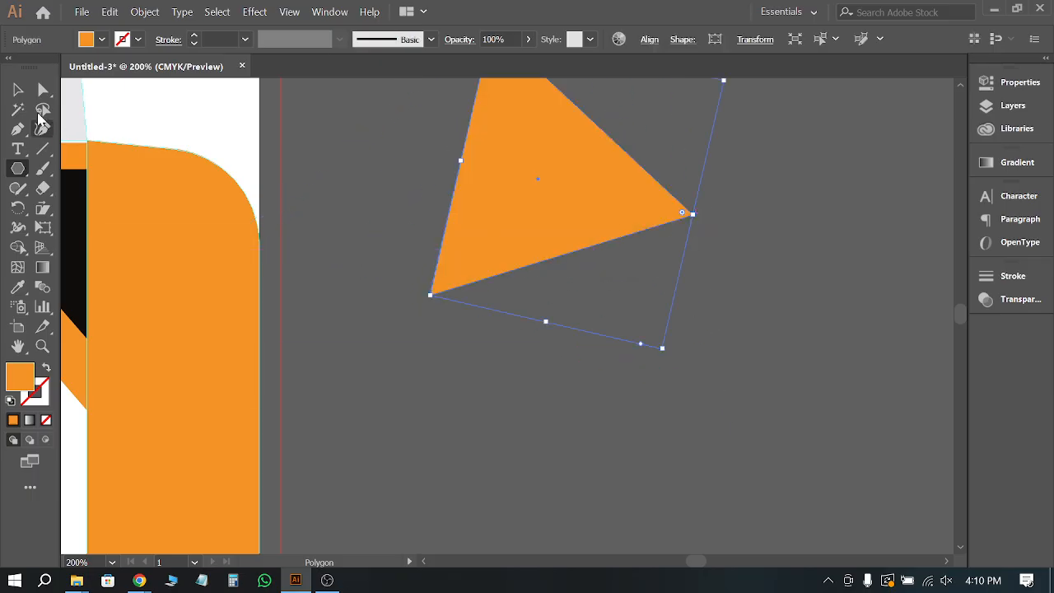
click(18, 89)
drag(579, 204, 541, 286)
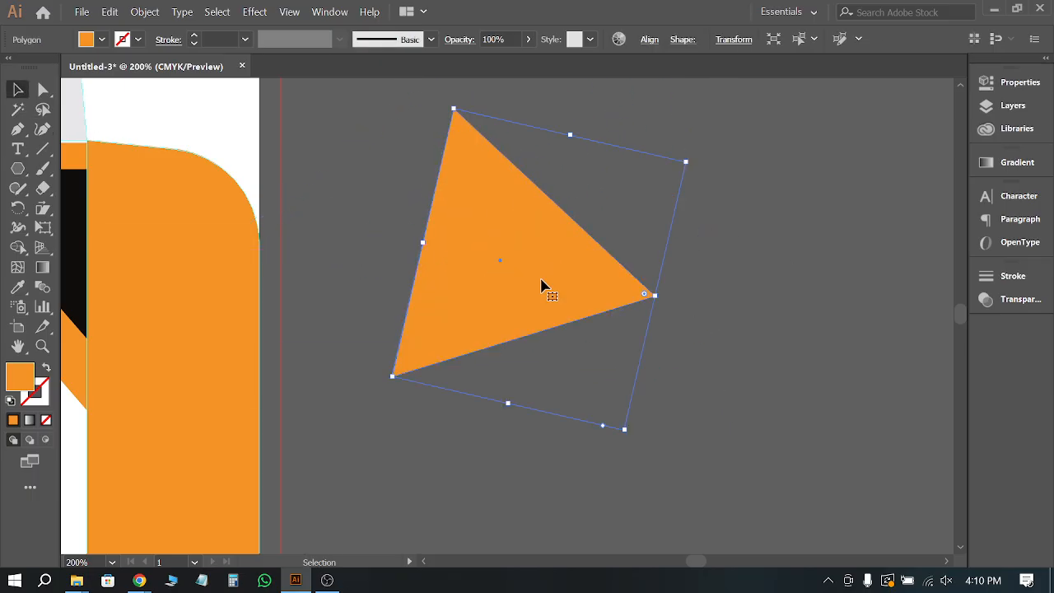
click(534, 294)
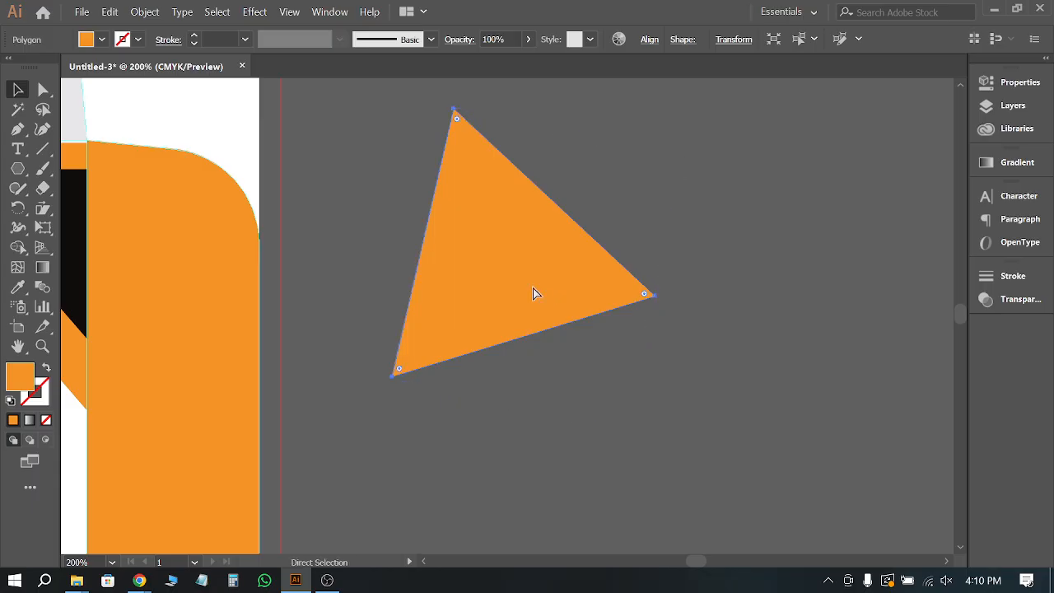
Step: Fill the rear pasteboard triangle with cyan and shift the orange triangle down and left so the two partly overlap
click(102, 40)
click(91, 69)
click(384, 150)
drag(495, 210, 461, 293)
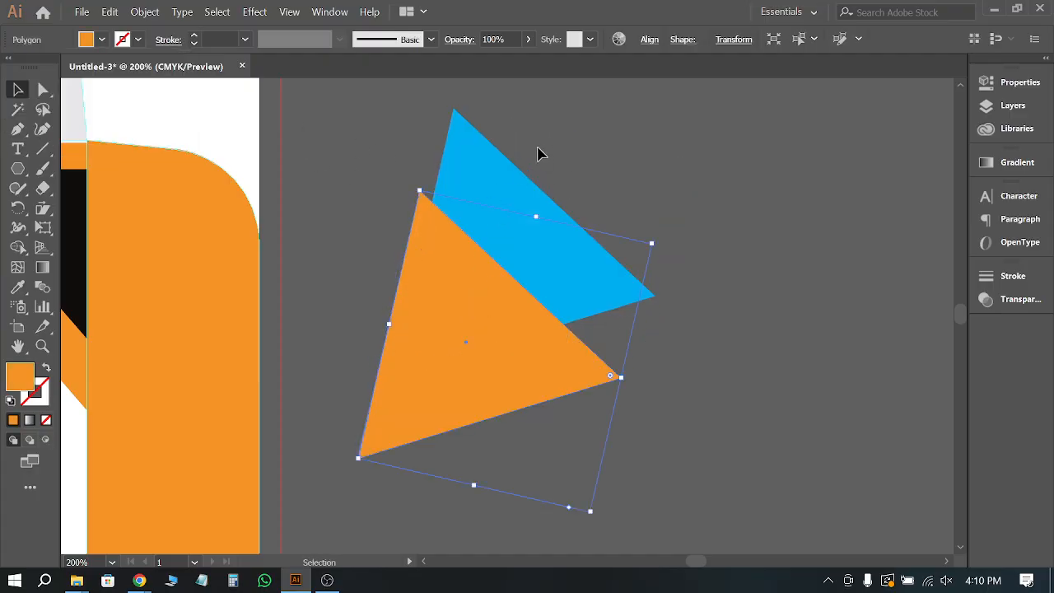
Step: Move the black and orange corner triangles up together to the upper edge of the envelope front and deselect them
alt+scroll(831, 160, down, 4)
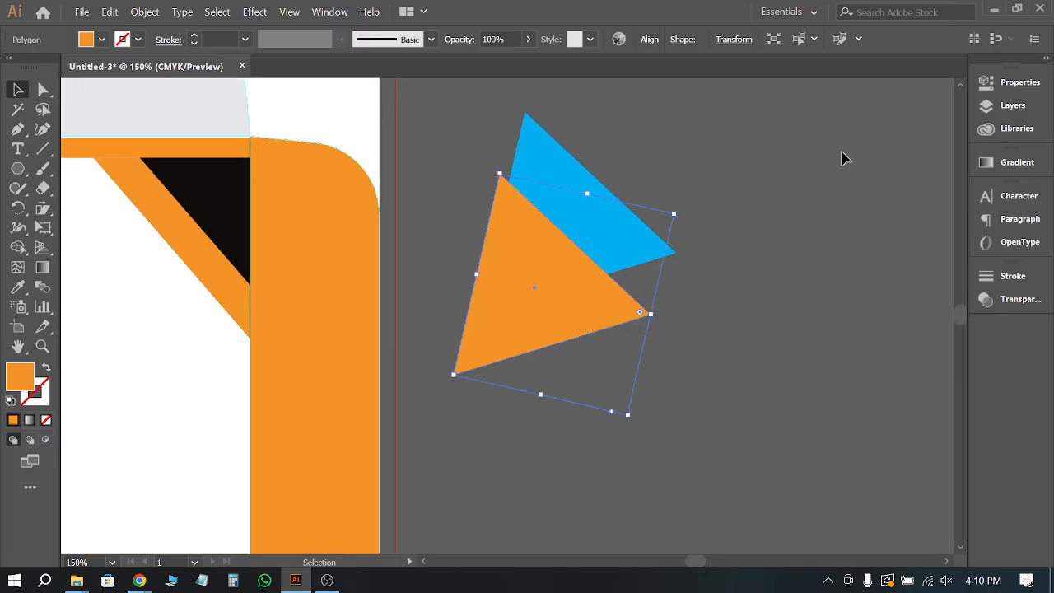
alt+scroll(586, 148, up, 3)
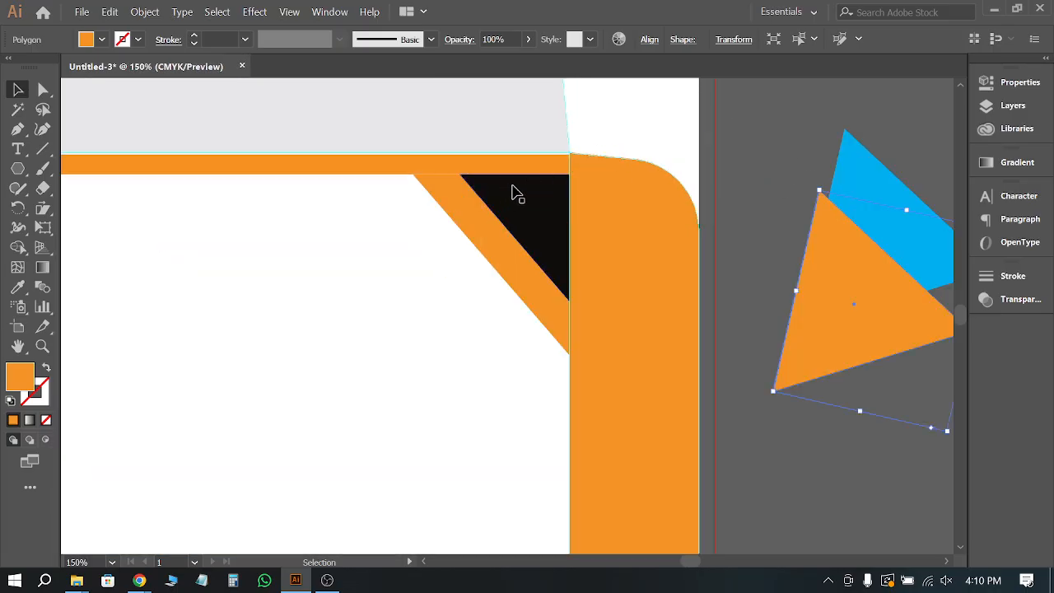
click(483, 212)
mouse_move(531, 205)
mouse_down()
mouse_move(549, 188)
mouse_move(530, 193)
mouse_up()
alt+scroll(506, 189, up, 3)
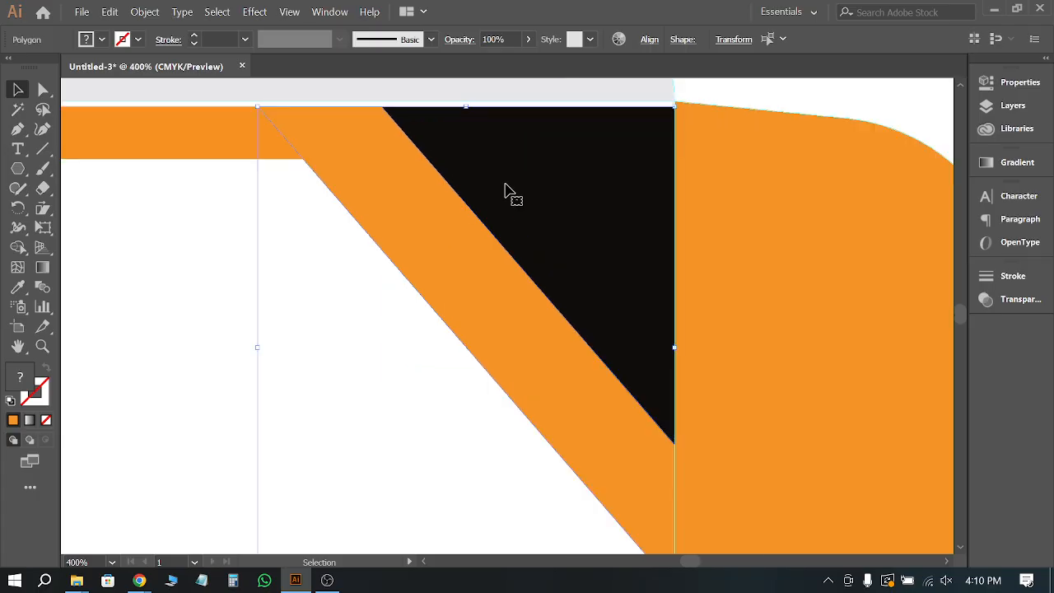
alt+scroll(506, 189, down, 6)
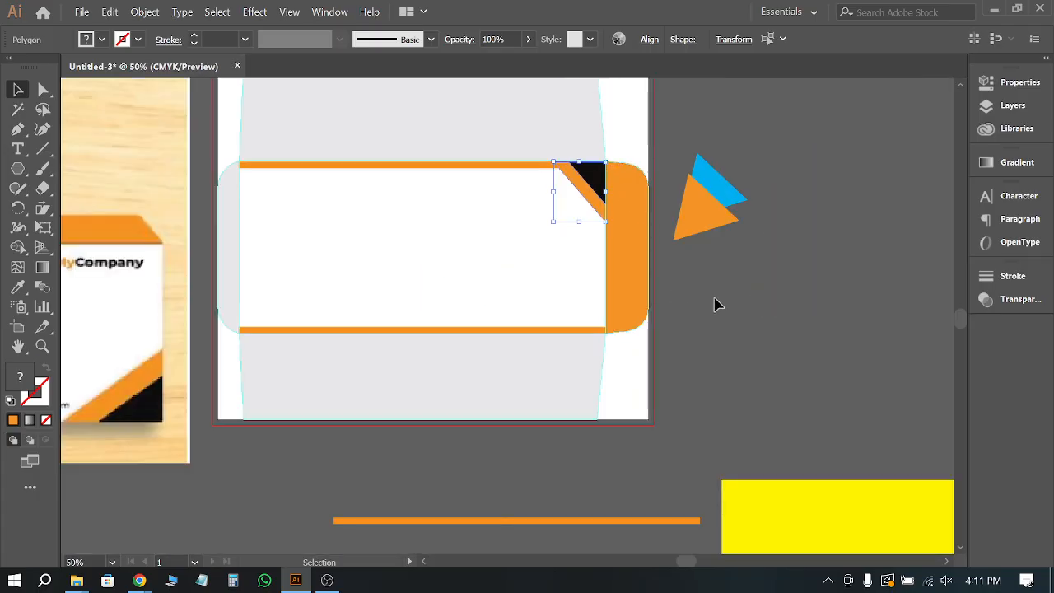
click(715, 305)
Step: Draw a small triangle with the Polygon tool on the white envelope front, near the finished corner accent
alt+scroll(714, 304, down, 2)
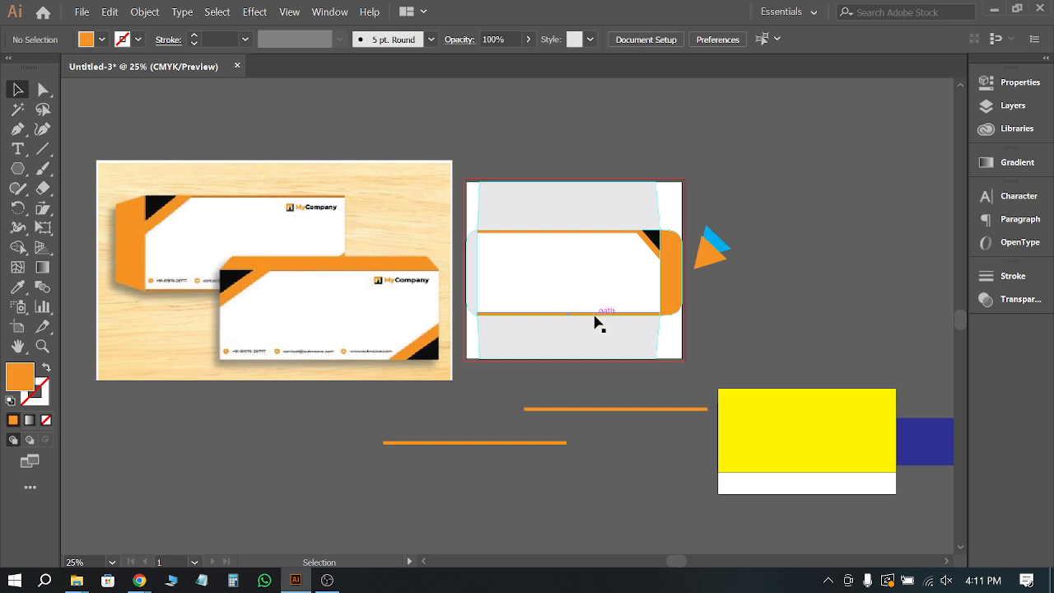
alt+scroll(667, 282, up, 1)
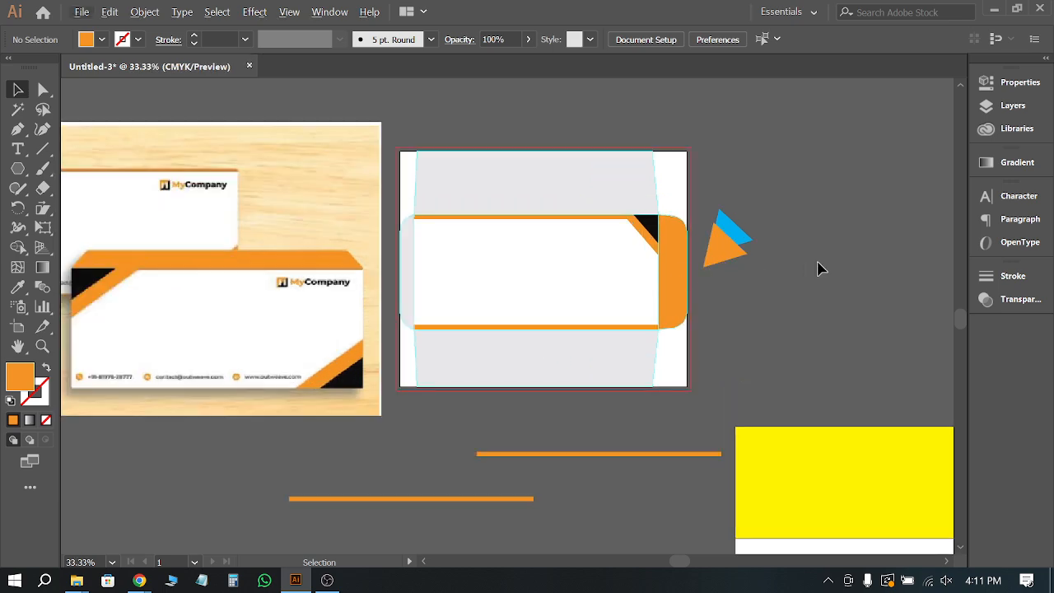
alt+scroll(242, 194, up, 1)
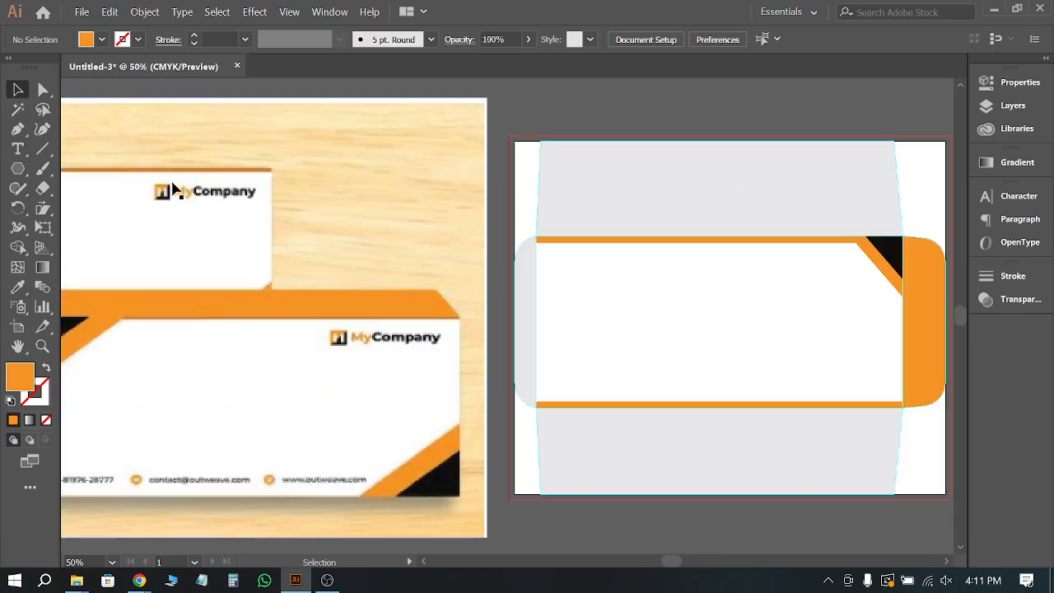
scroll(205, 192, down, 1)
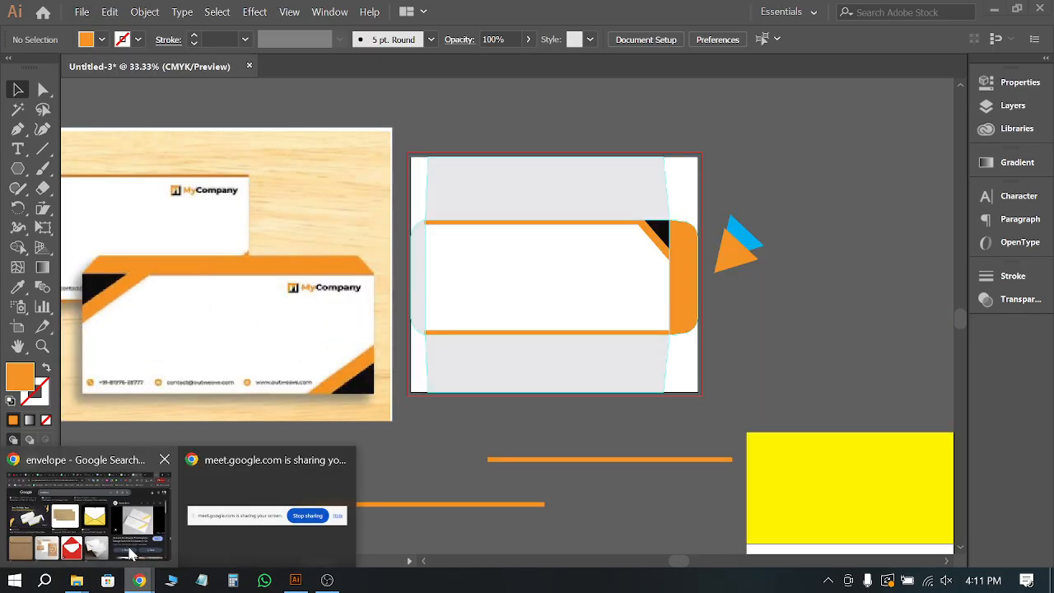
scroll(636, 211, up, 1)
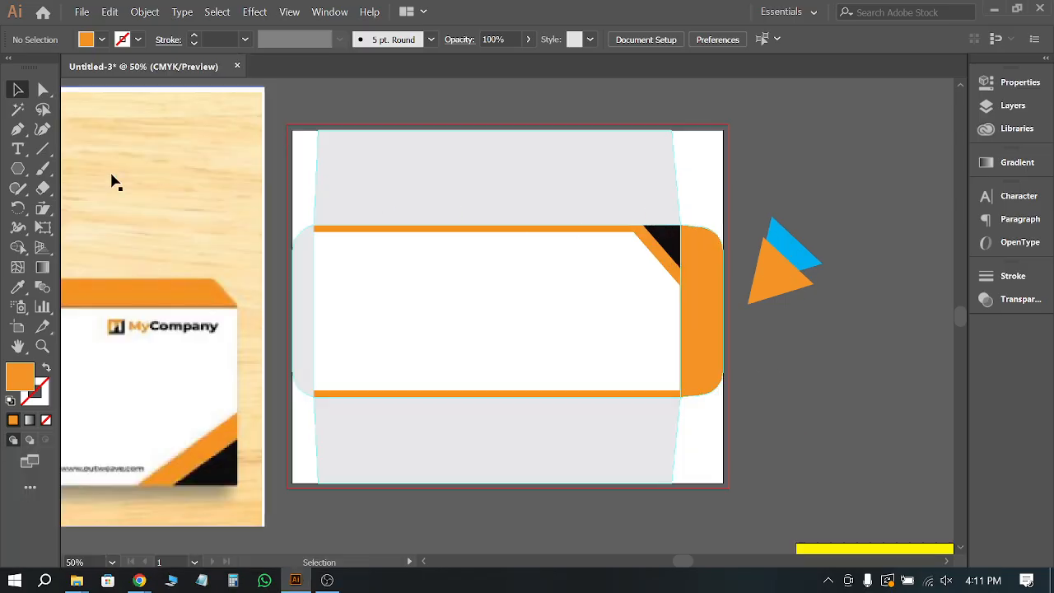
scroll(164, 192, up, 1)
drag(18, 169, 83, 283)
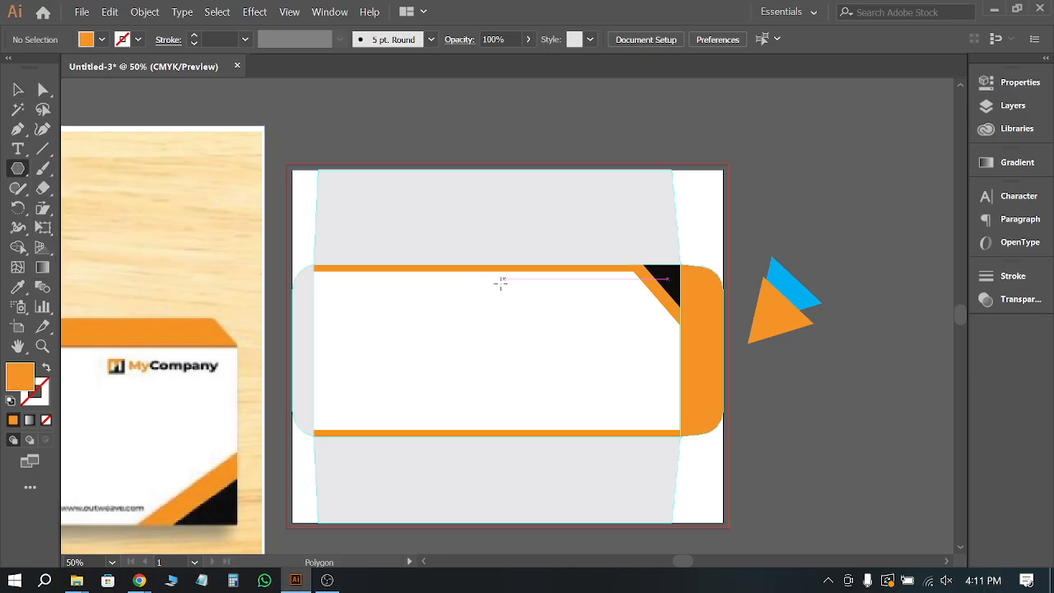
scroll(503, 280, down, 1)
scroll(603, 302, up, 1)
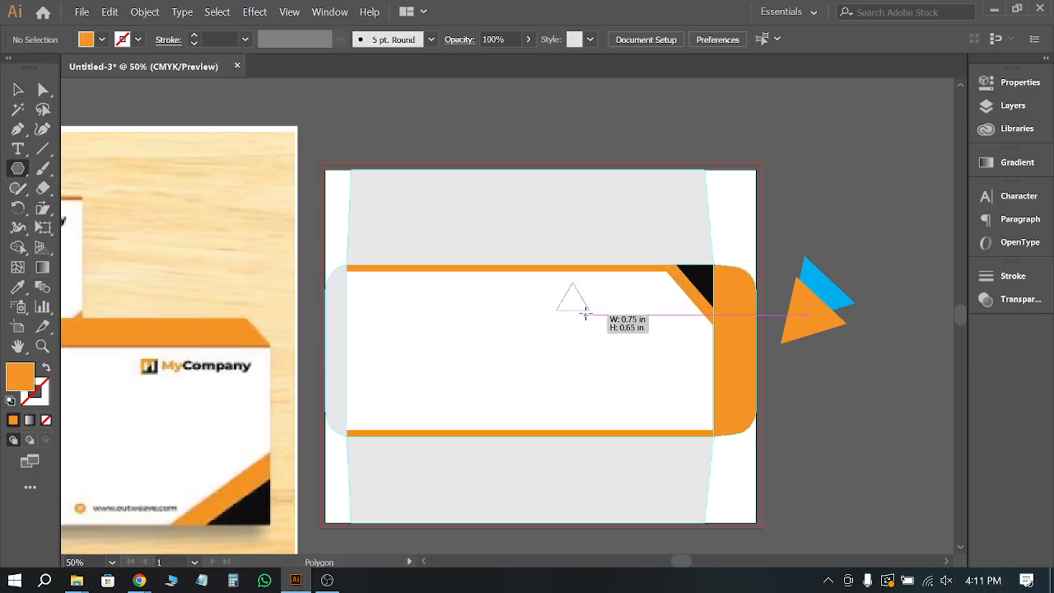